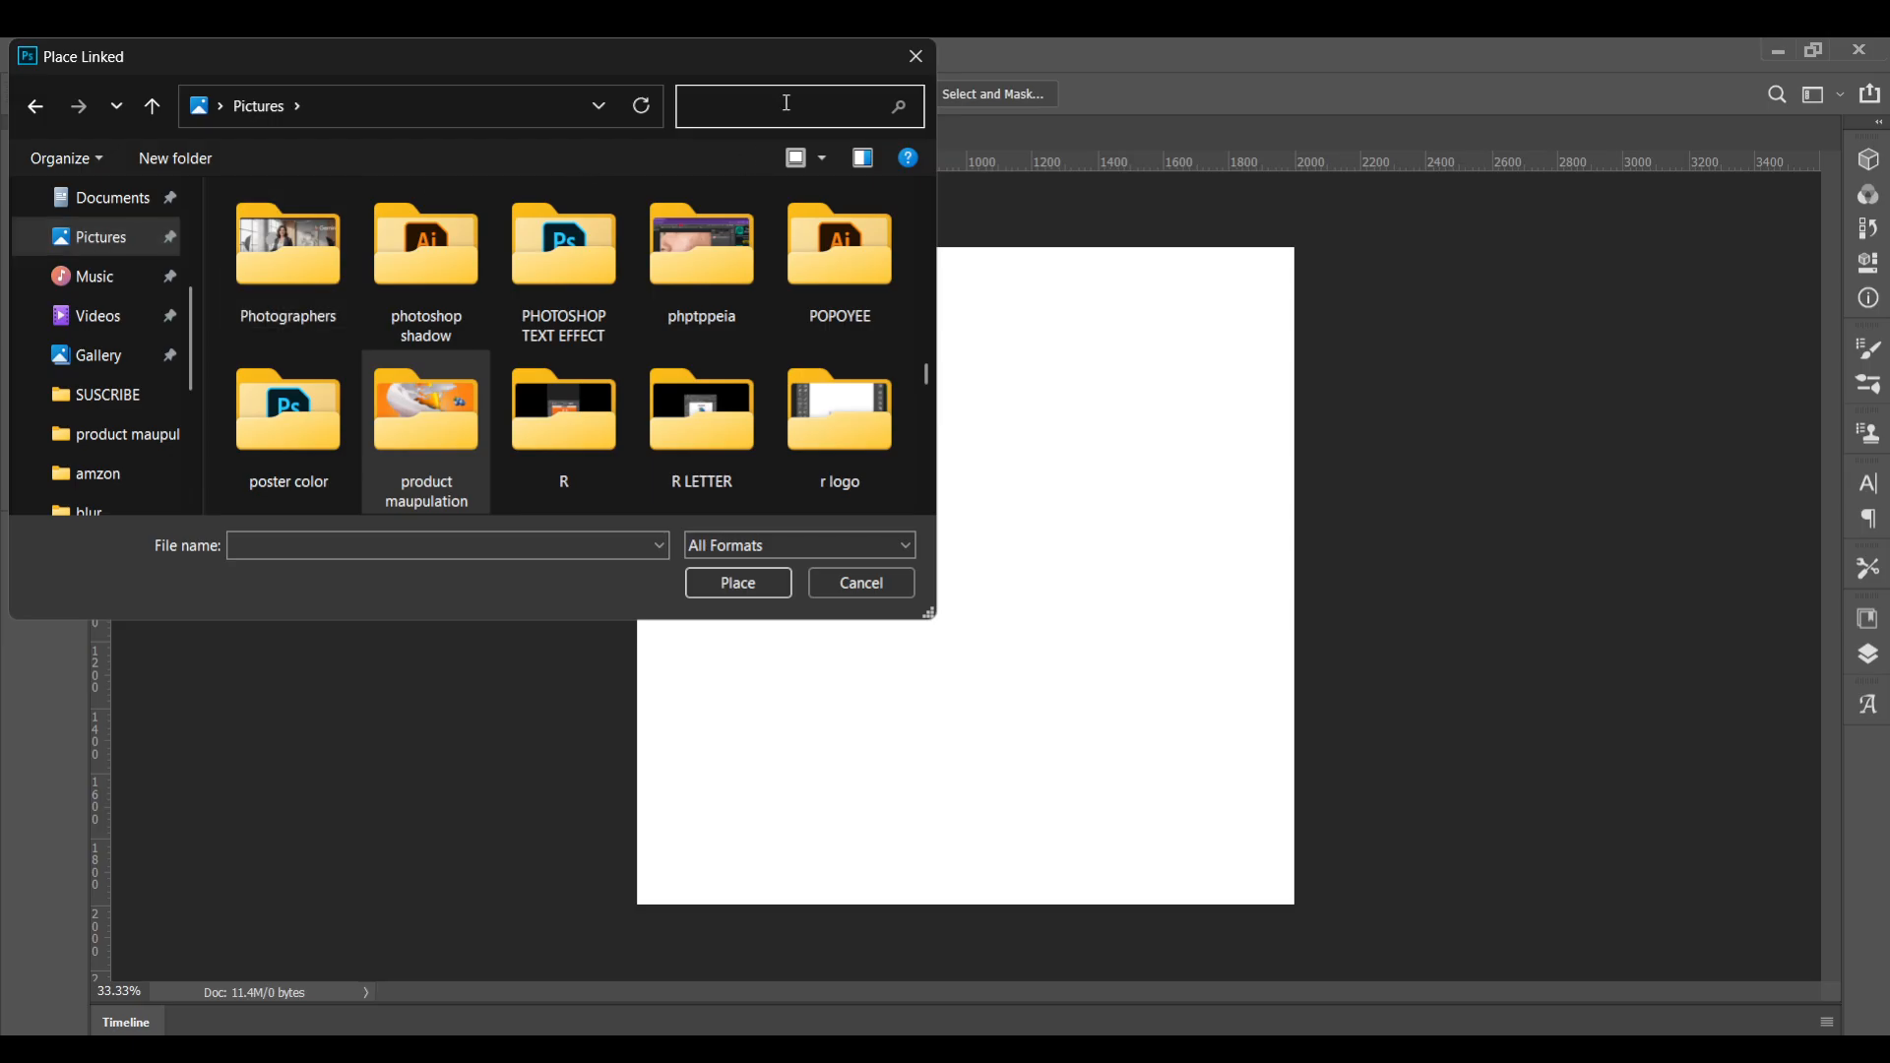
Place the juice bottle image from the product maupulation folder into the canvas and commit the placement
click(426, 251)
click(739, 583)
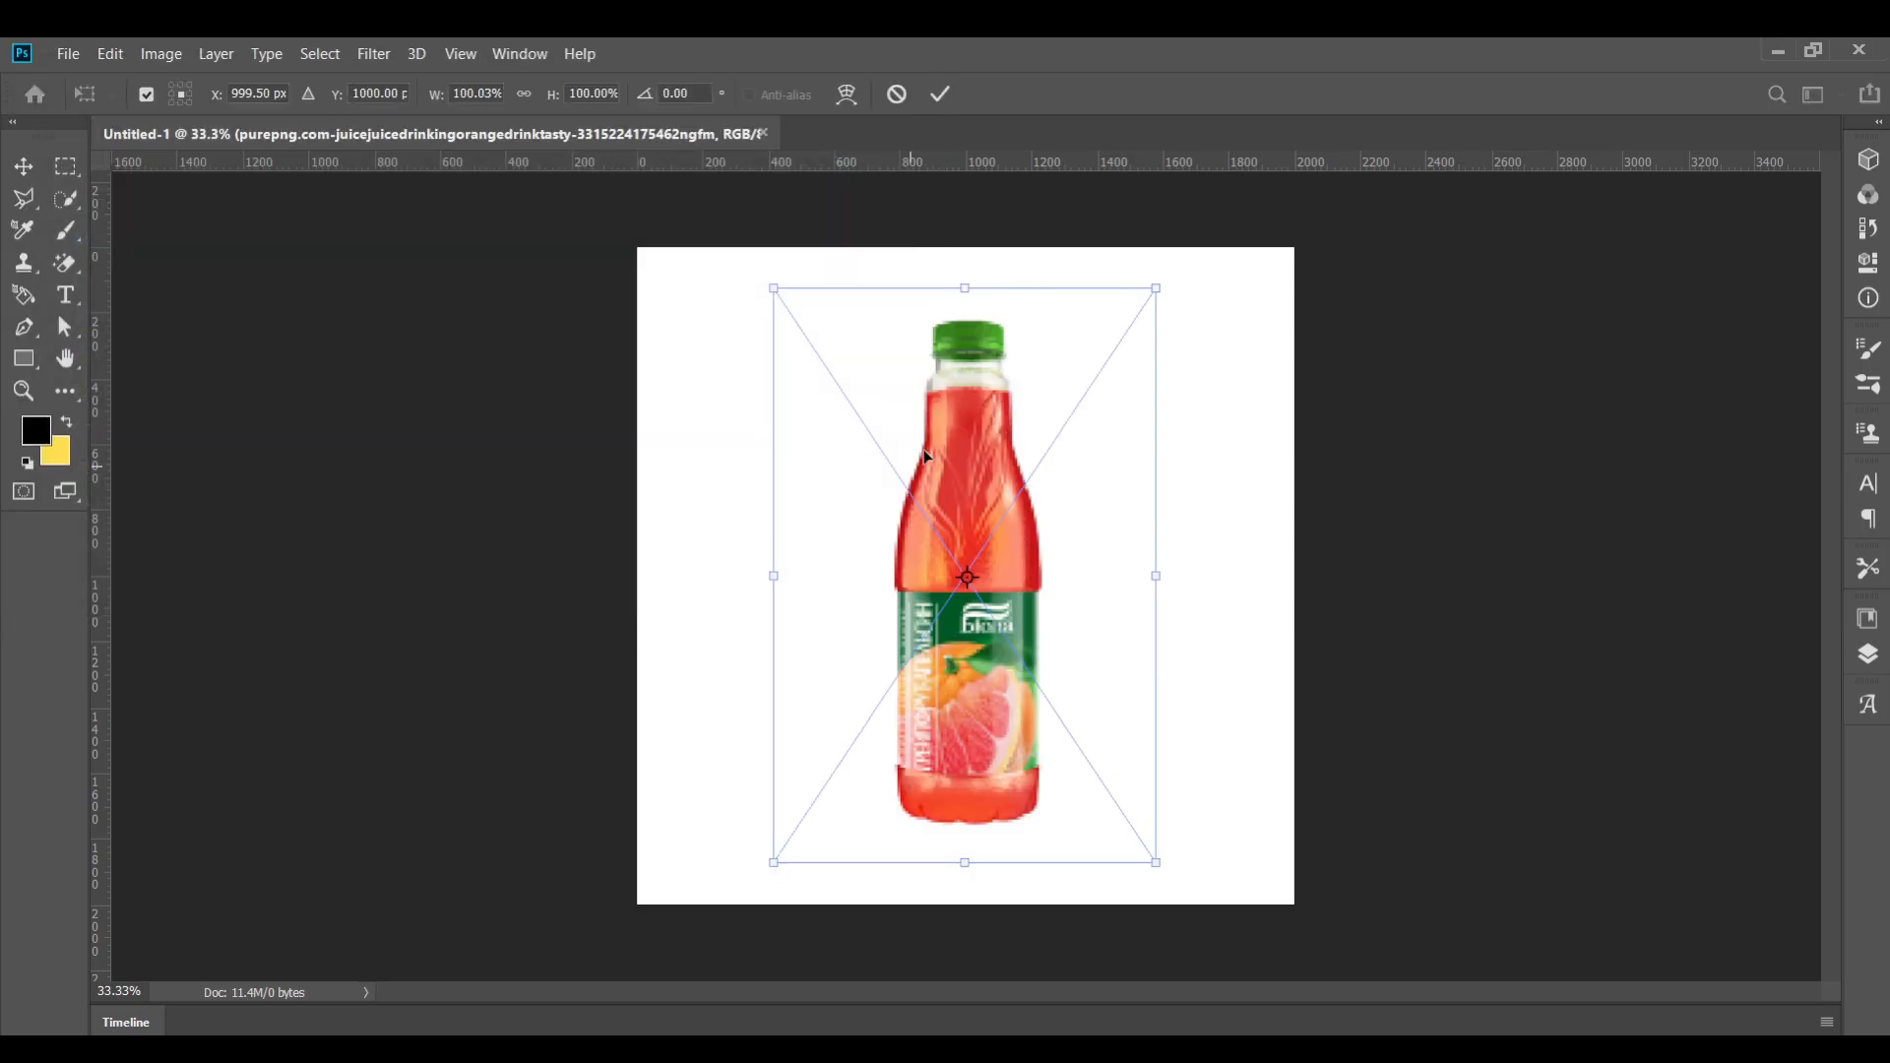
click(939, 94)
scroll(1072, 519, up, 2)
click(24, 166)
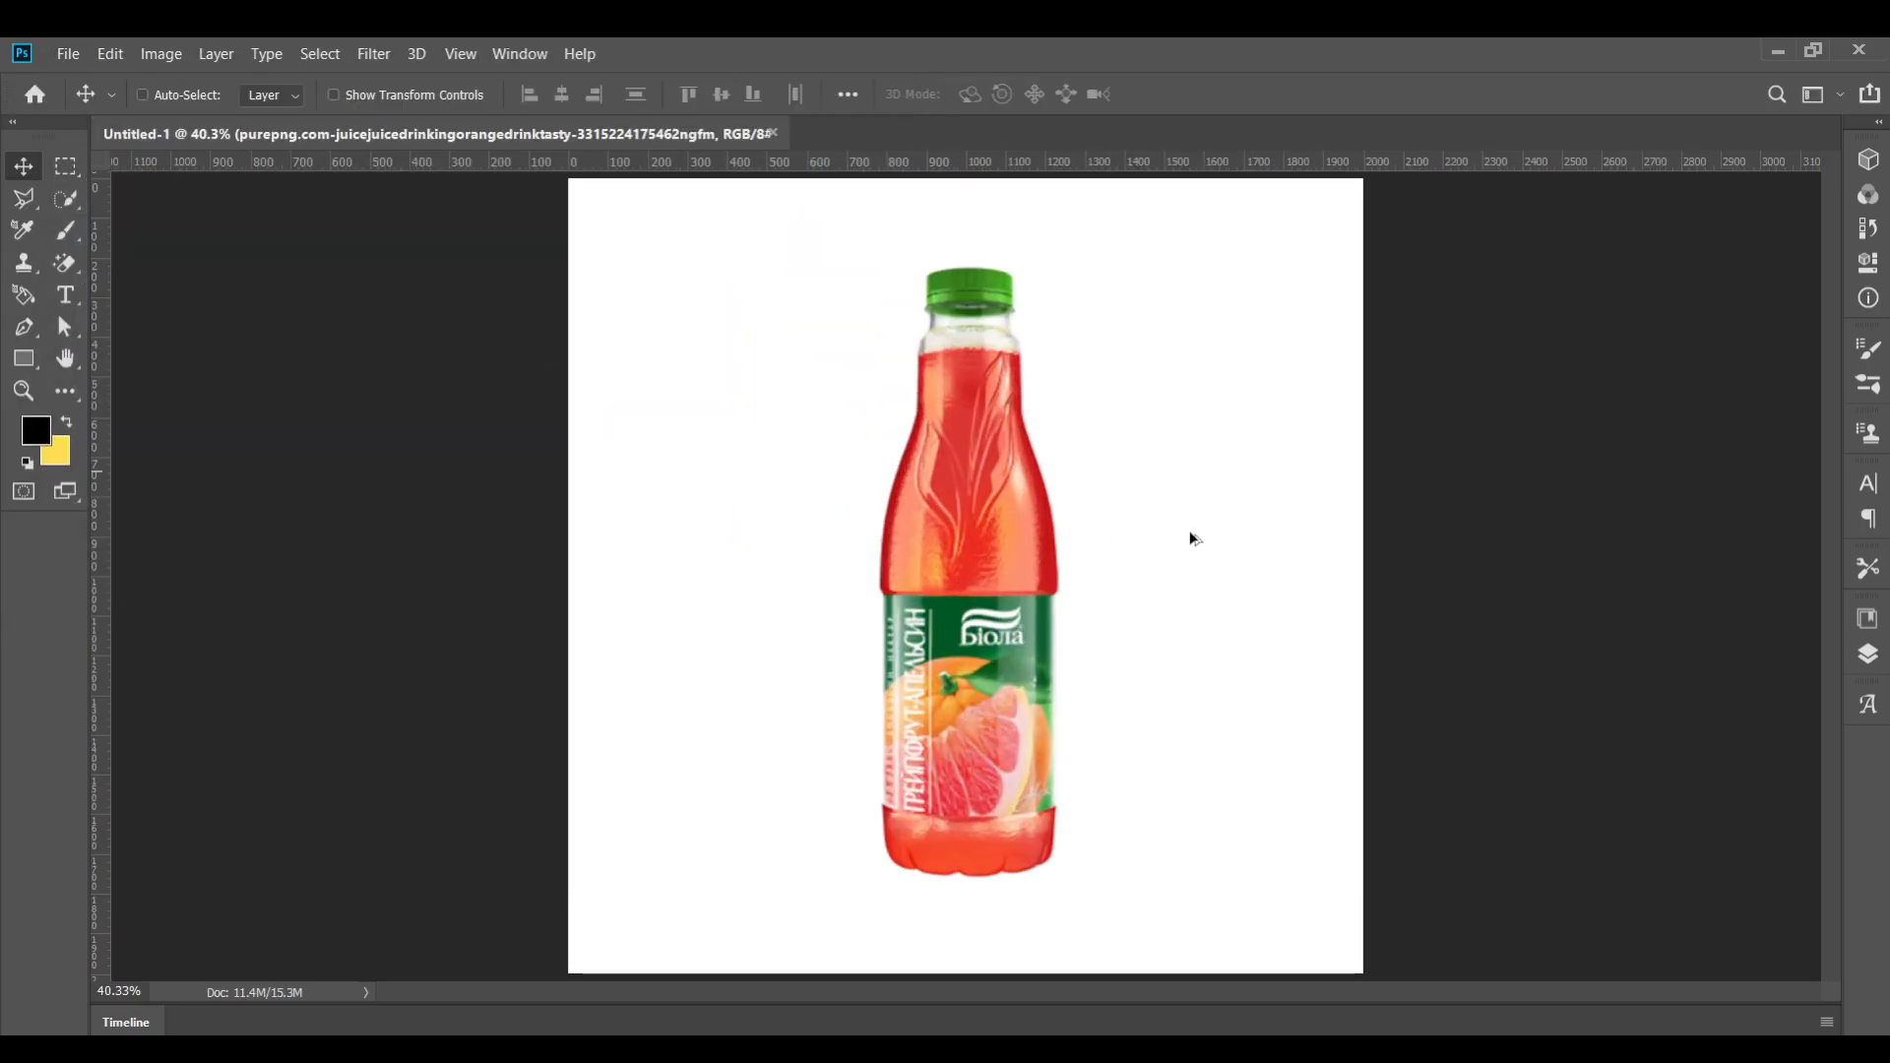
Convert the placed bottle layer to a smart object
scroll(1191, 537, down, 1)
click(1871, 662)
right_click(1628, 740)
right_click(1725, 733)
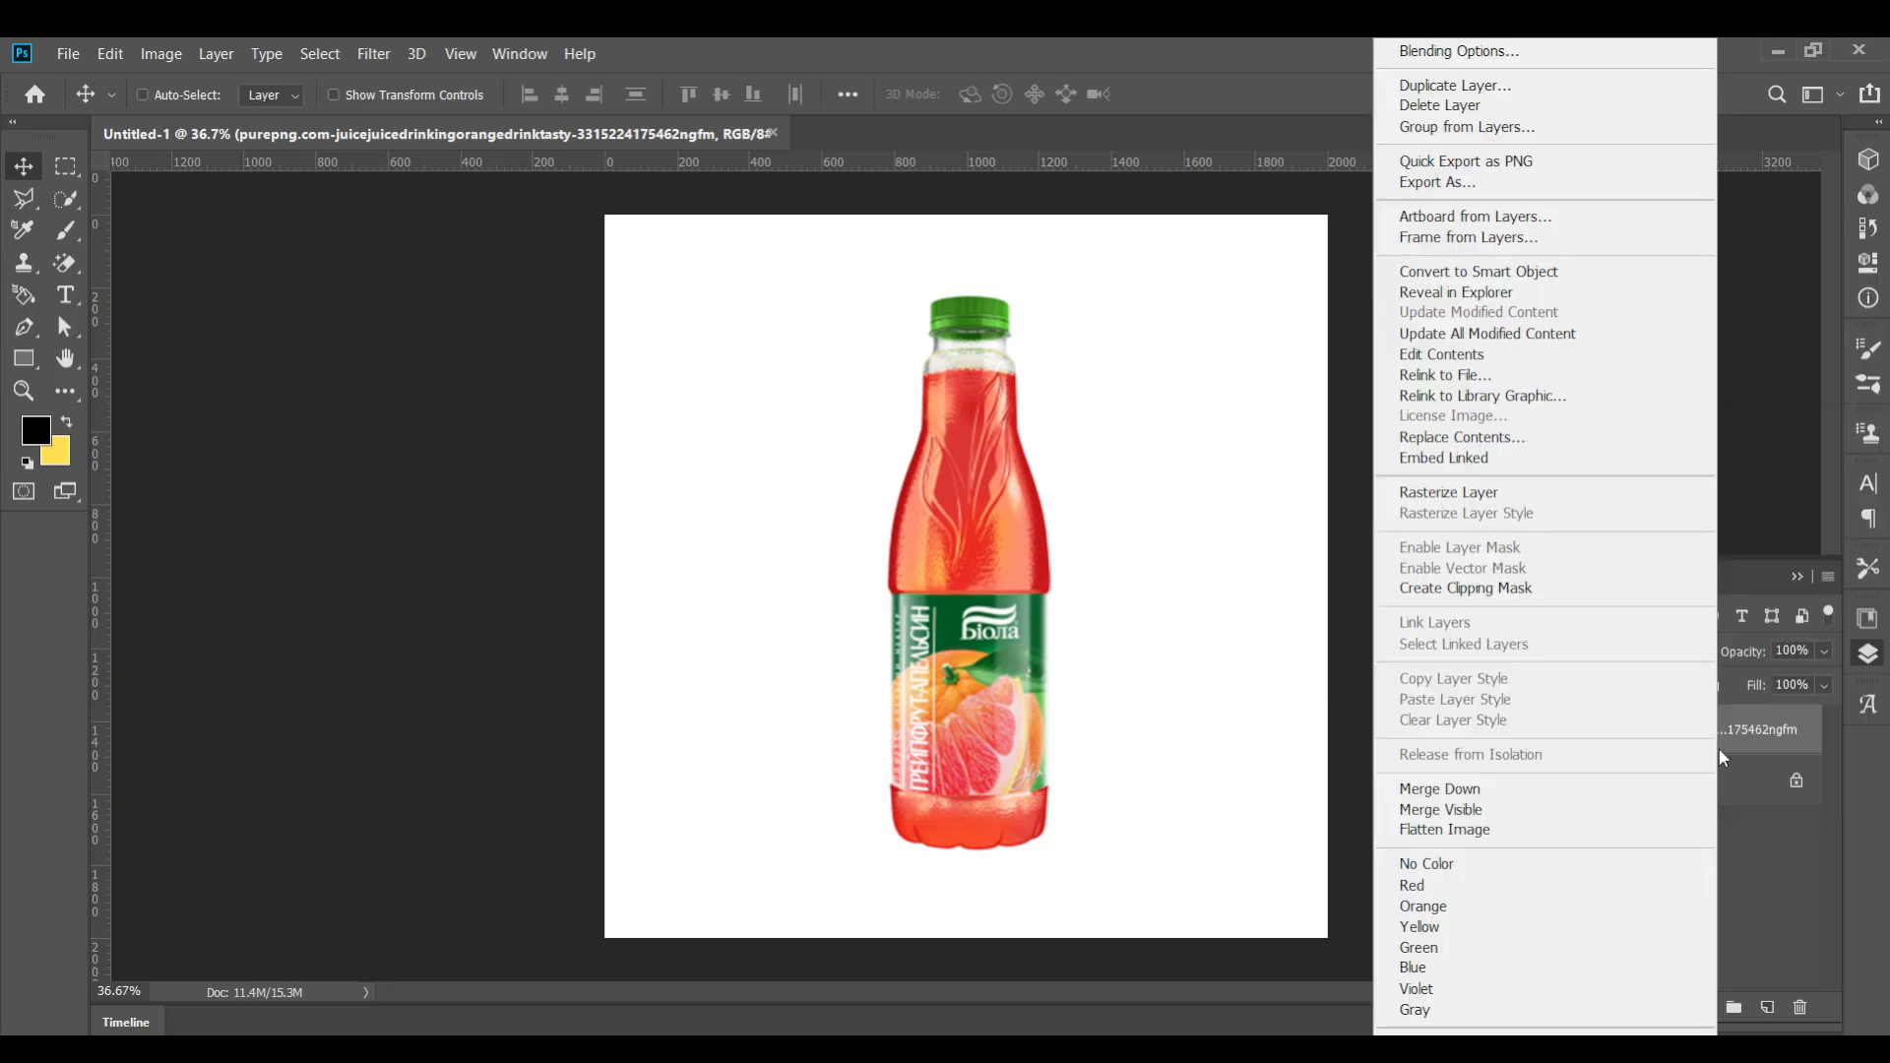
click(1441, 277)
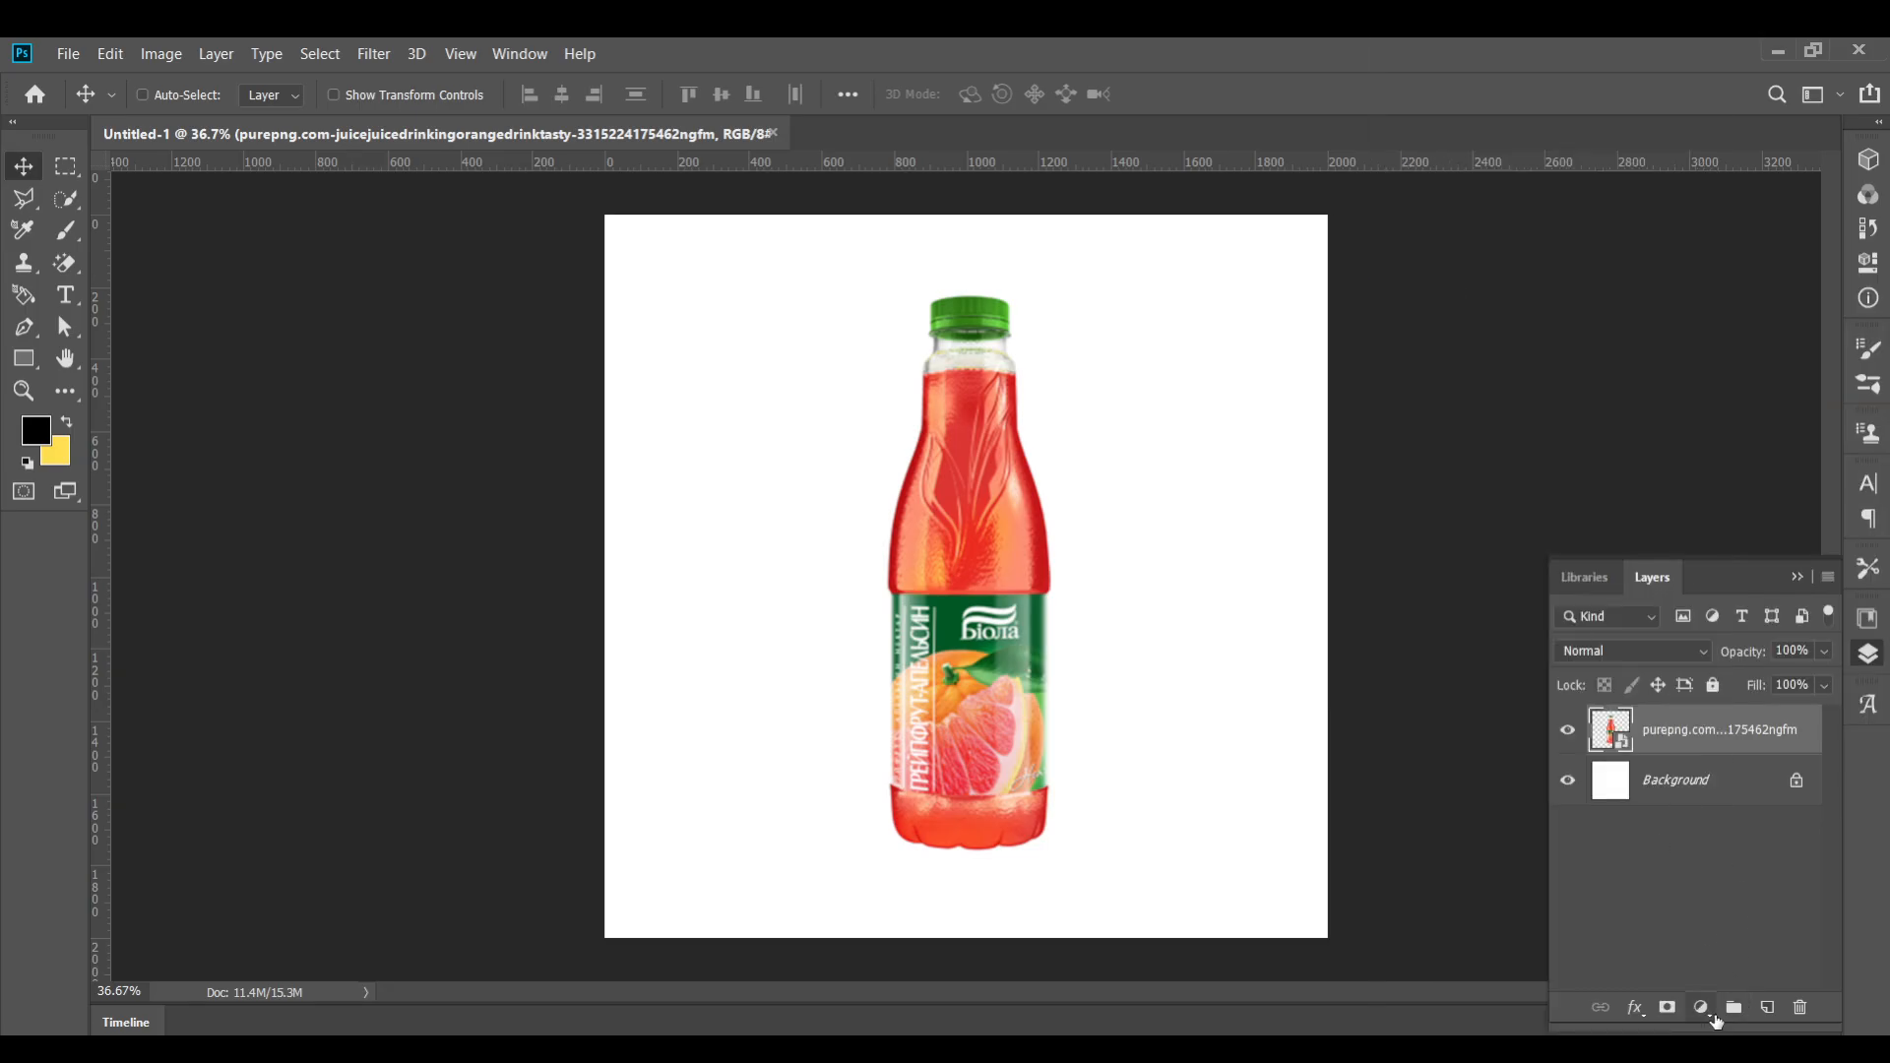
Add a Solid Color fill layer and move it below the bottle layer
click(1701, 1007)
click(1733, 585)
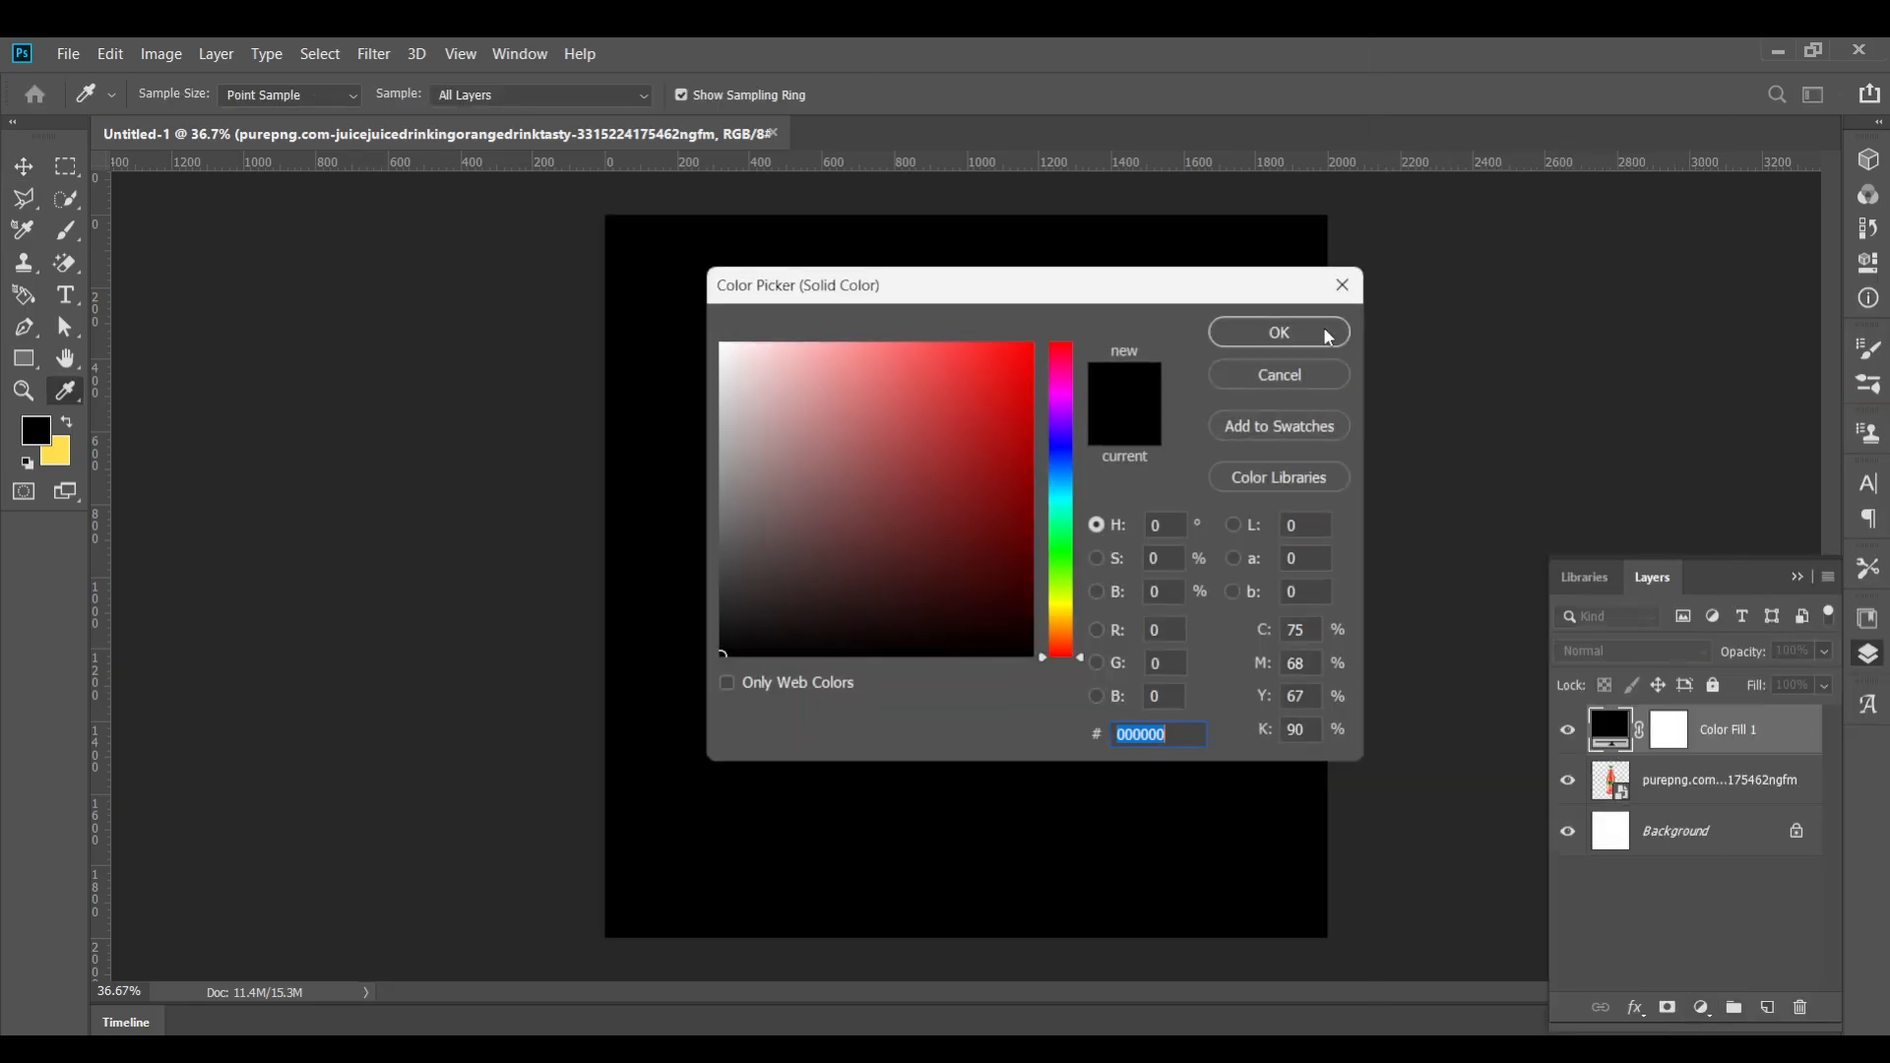
click(1319, 340)
key(ctrl+bracketleft)
Change the solid fill's color to a deep red, aa0001
double_click(1600, 774)
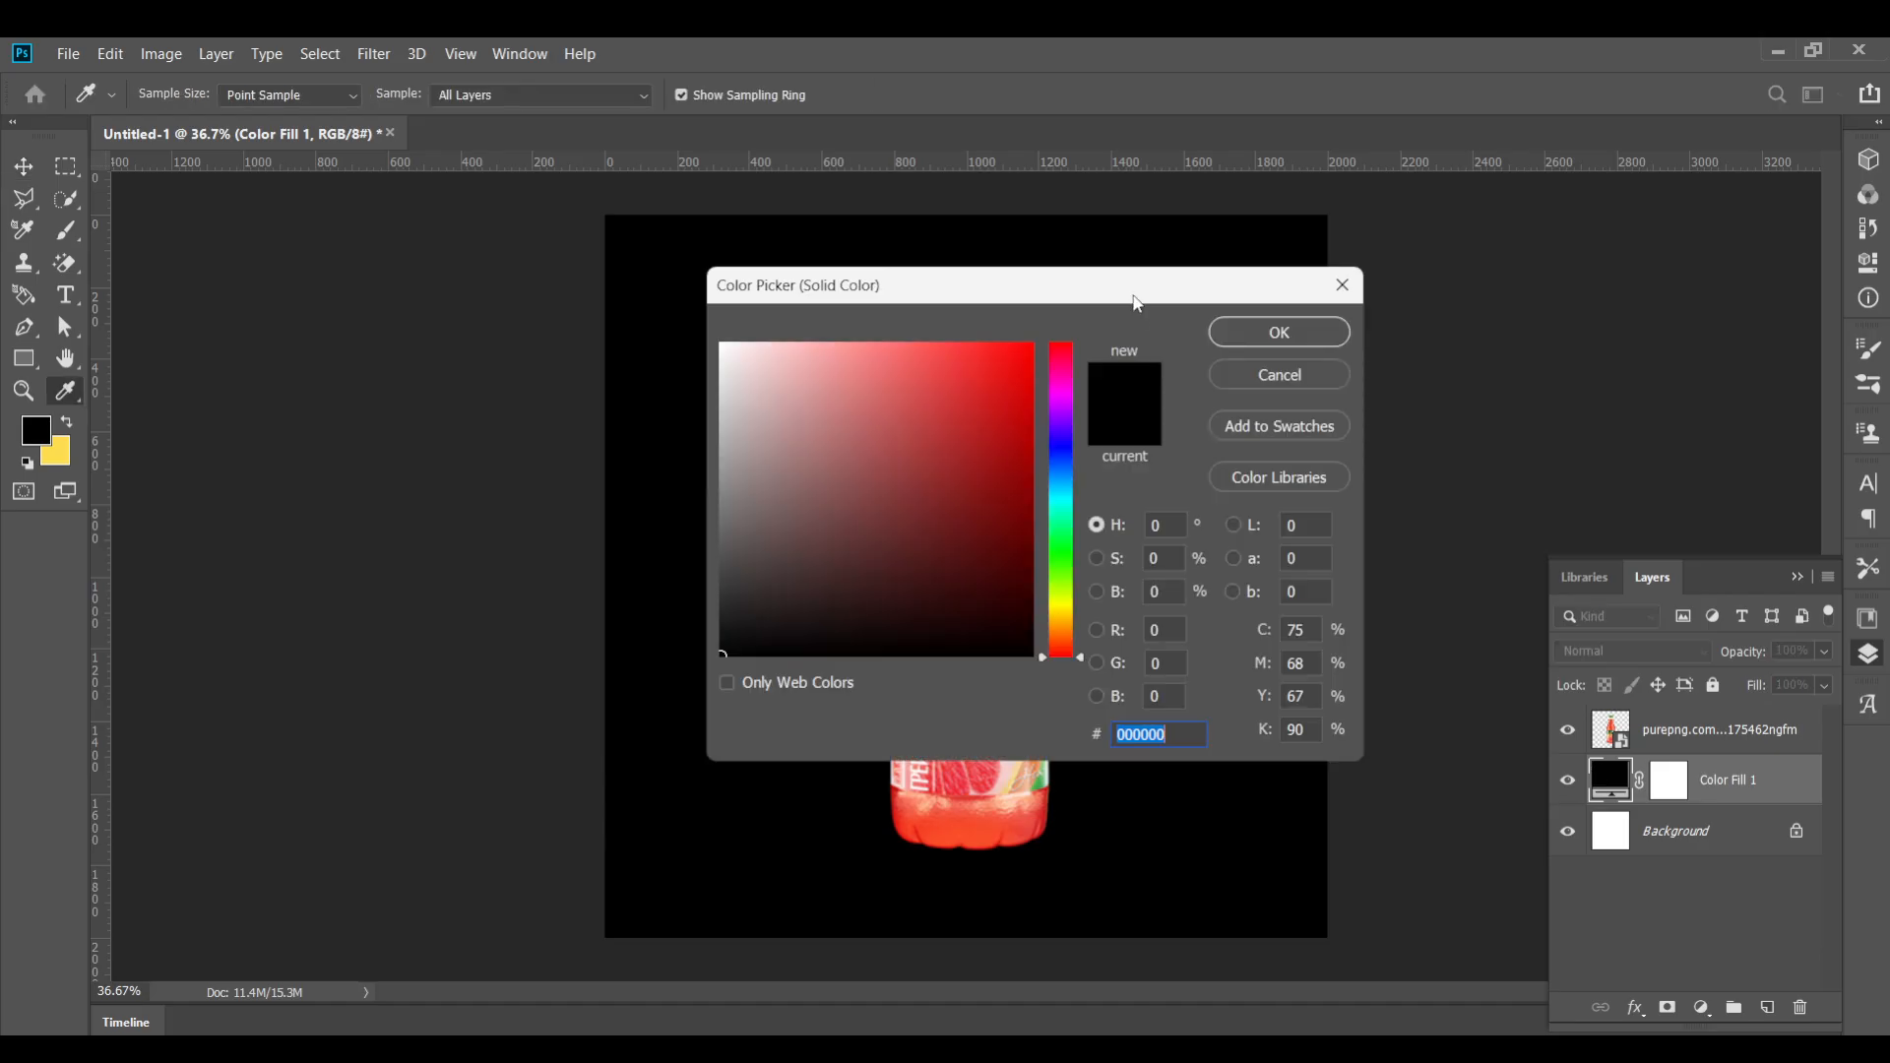
drag(1137, 296, 562, 236)
click(1037, 534)
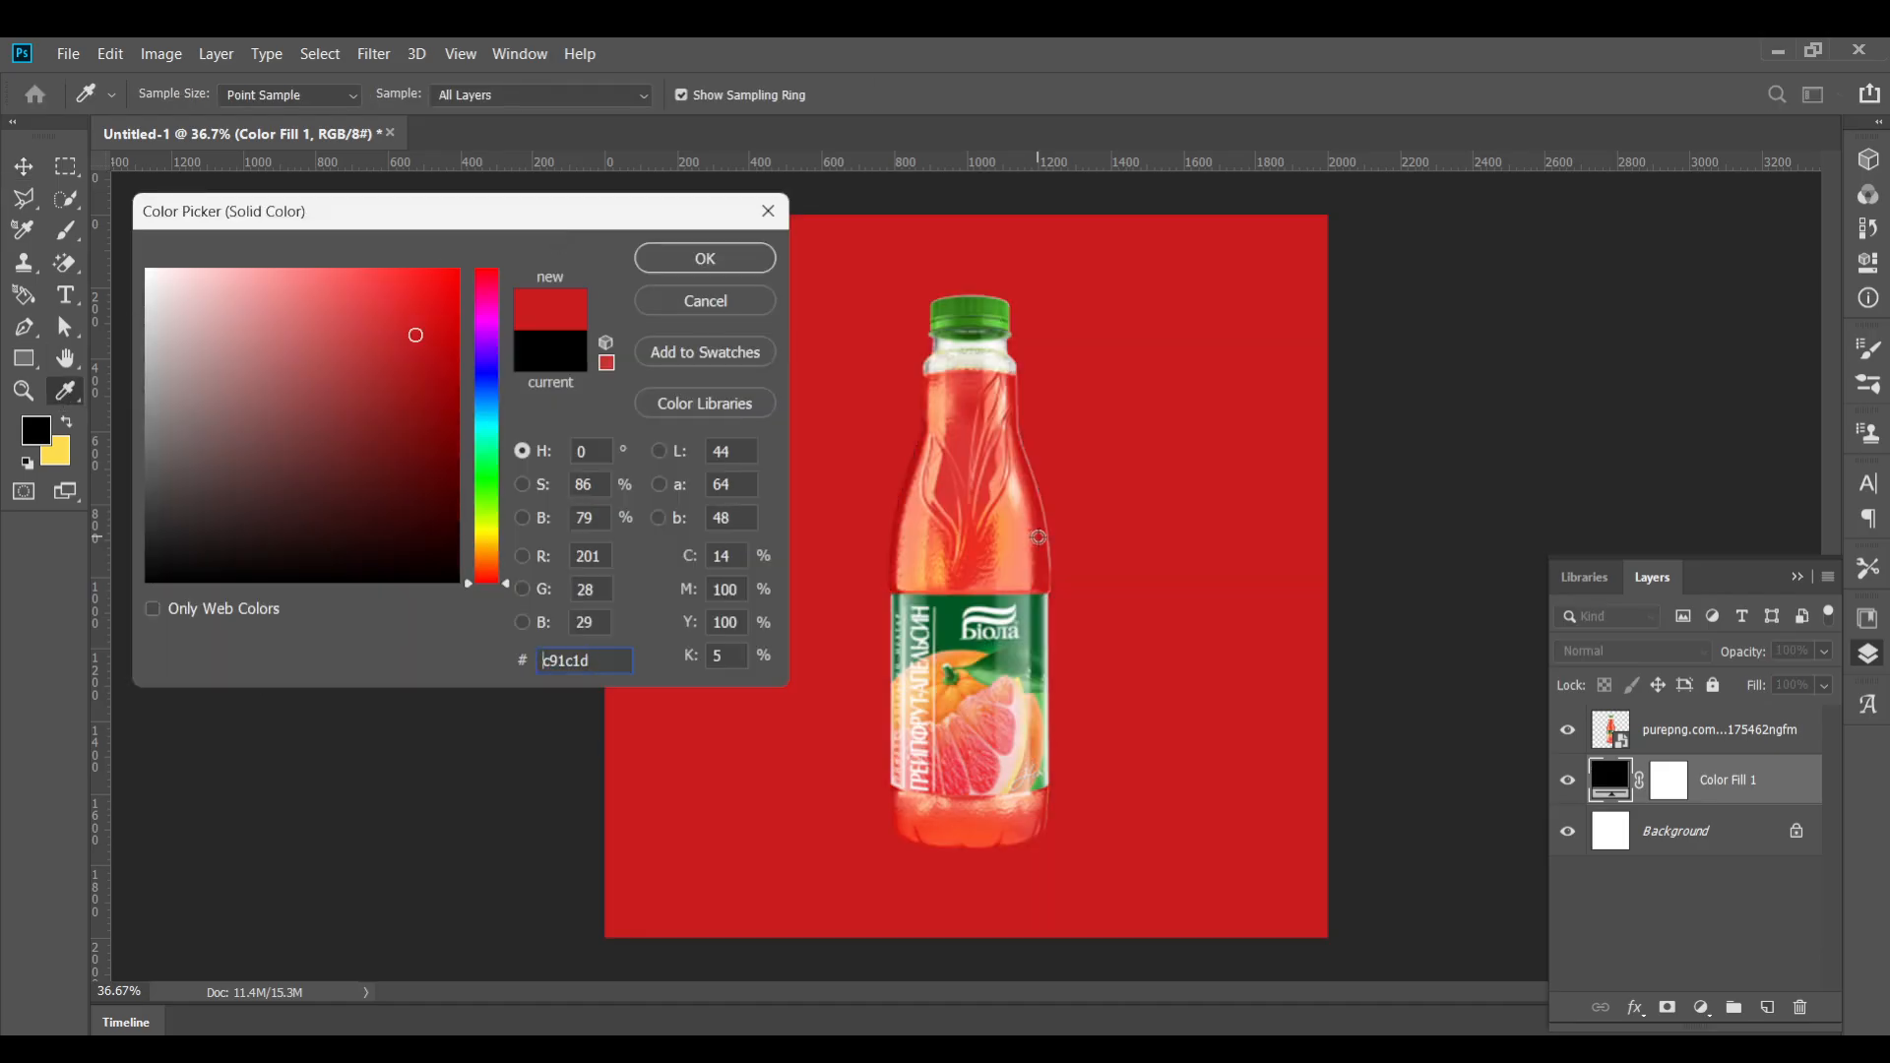
drag(453, 309, 489, 373)
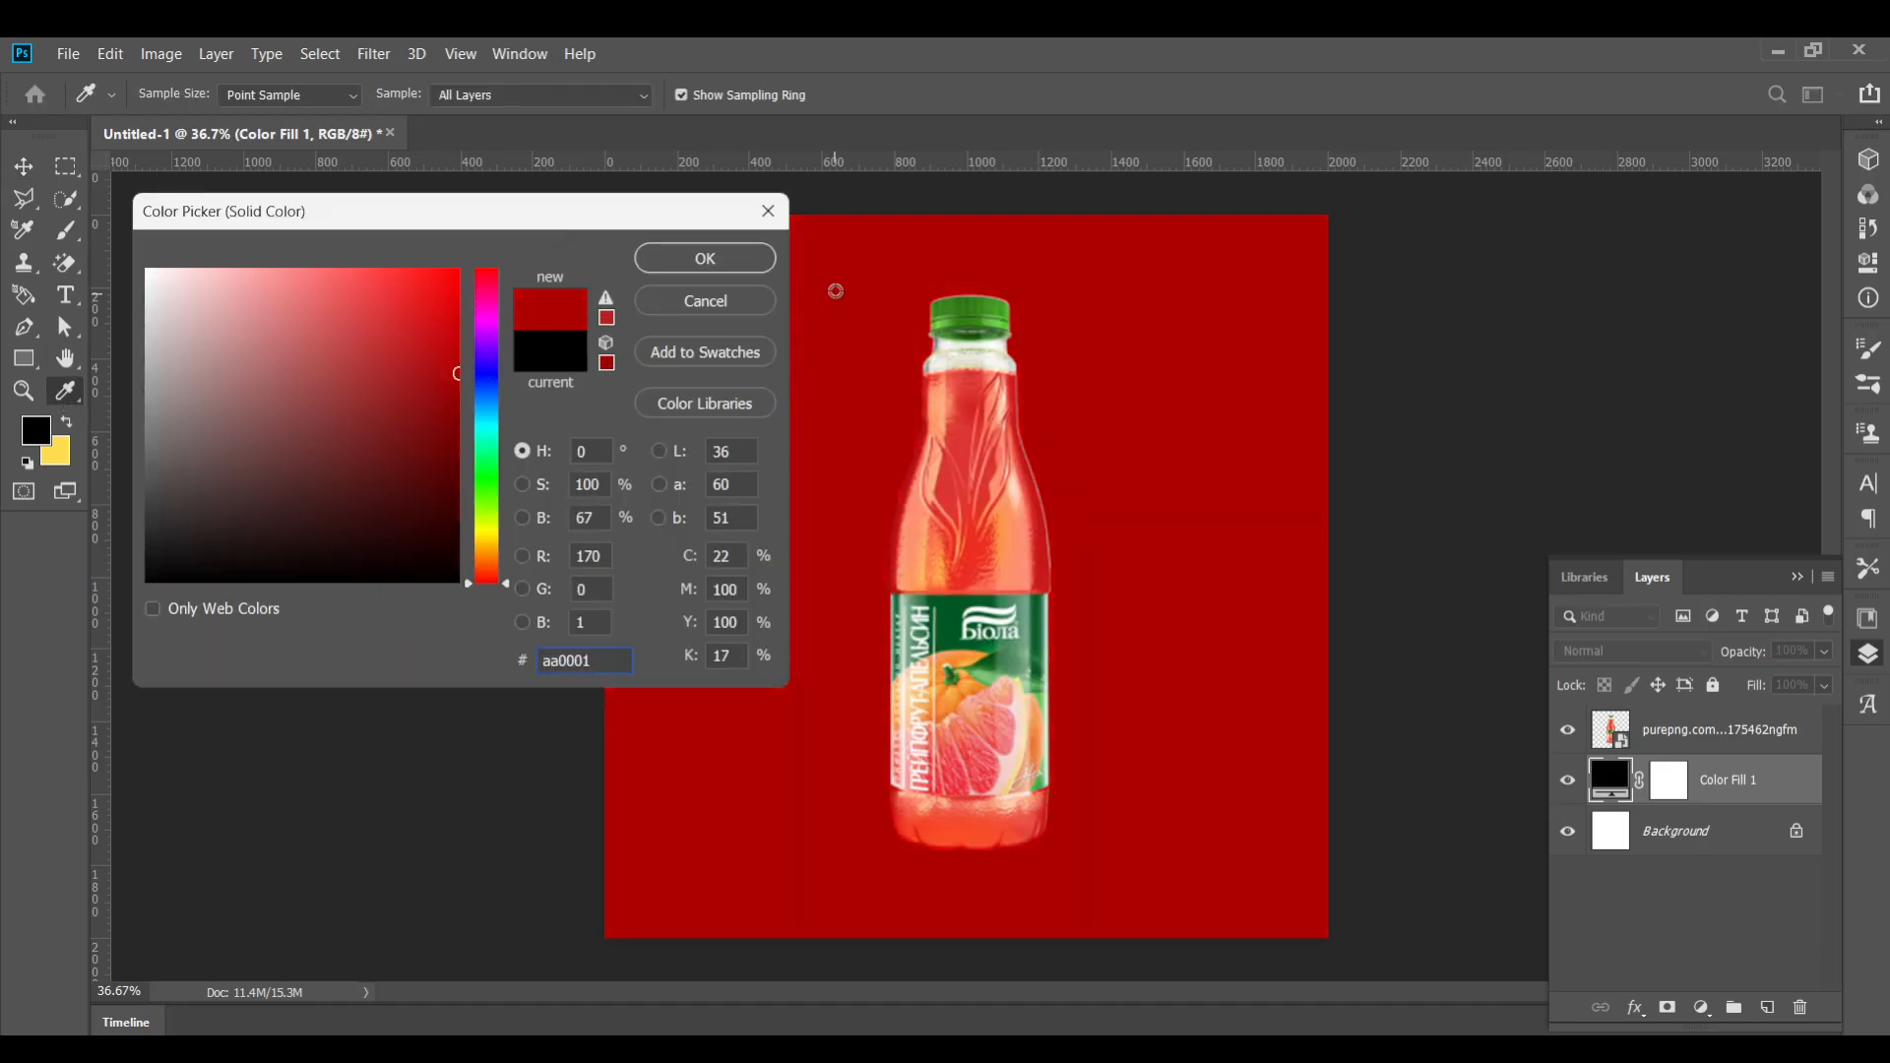
key(Return)
Add a new empty layer above the red fill and sample a color from the bottle with the eyedropper
click(1767, 1007)
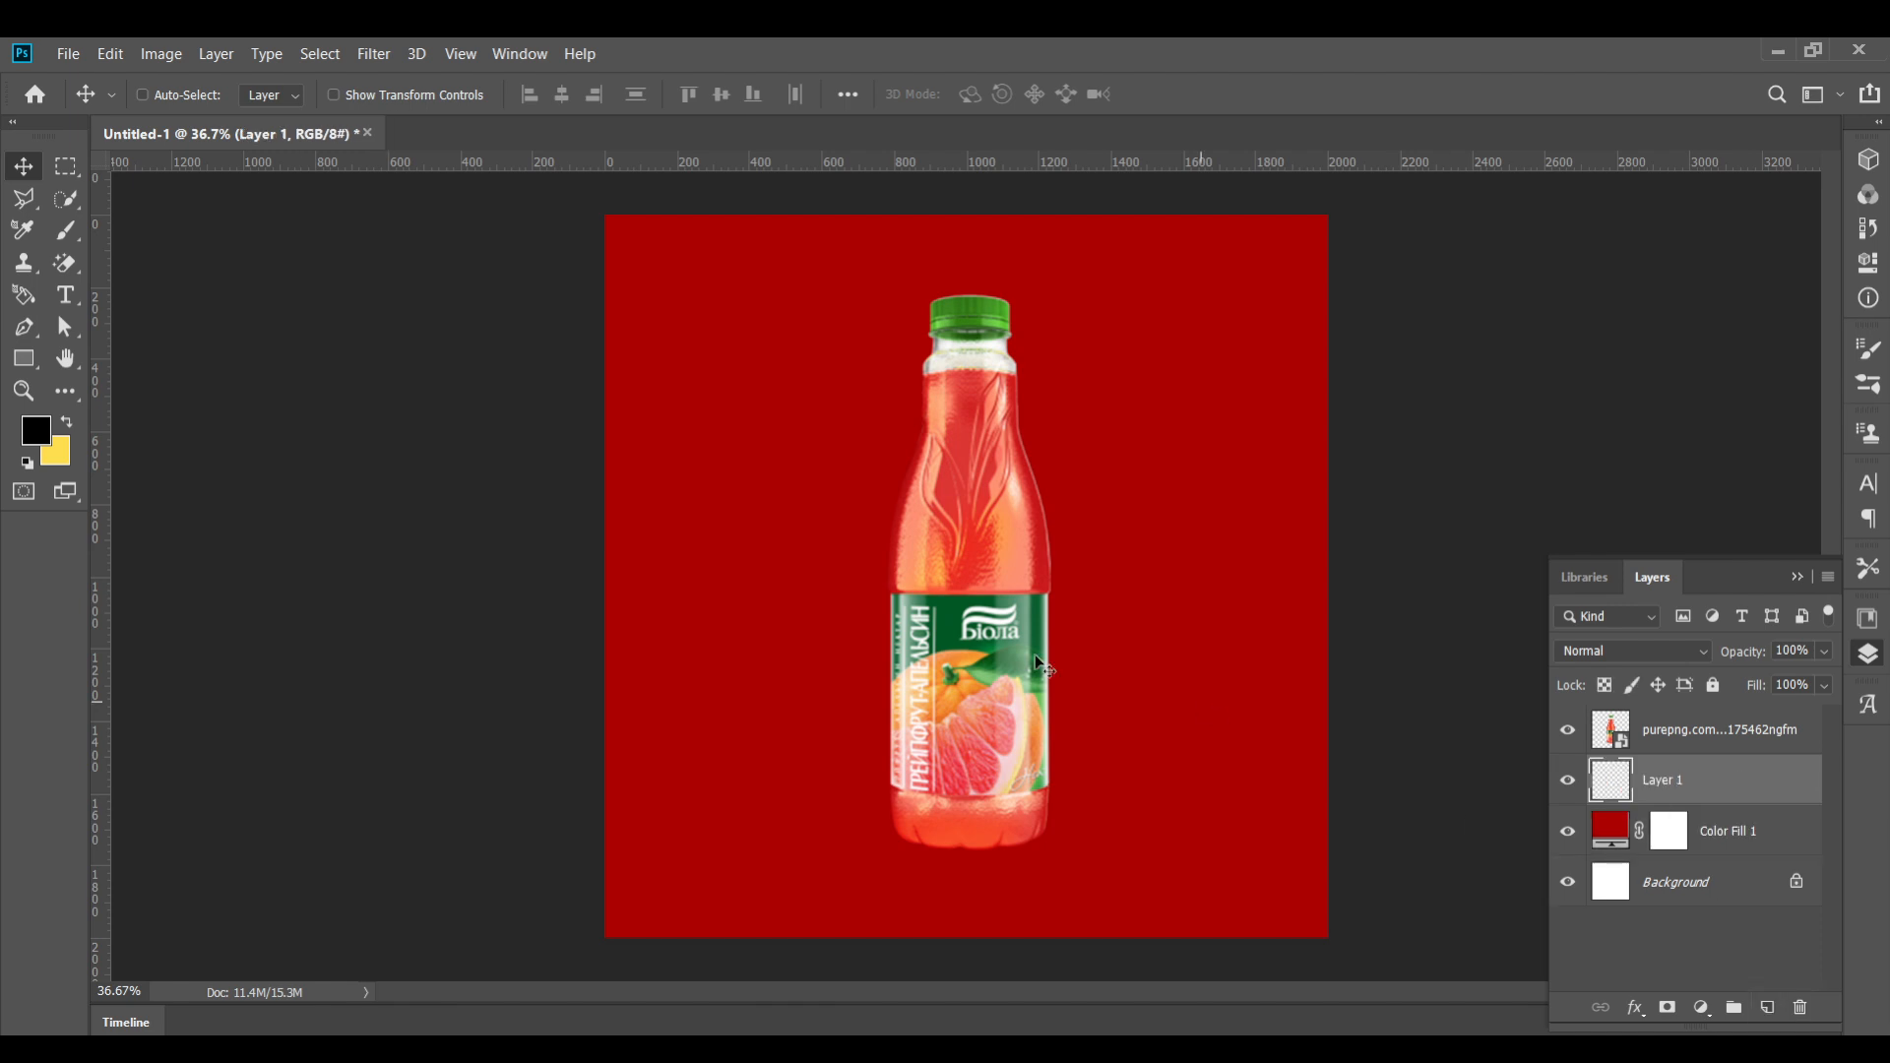
click(65, 231)
key(bracketright)
key(bracketright)
key(bracketright)
key(bracketright)
key(bracketright)
key(bracketright)
key(bracketright)
key(bracketright)
key(bracketright)
key(bracketright)
key(bracketright)
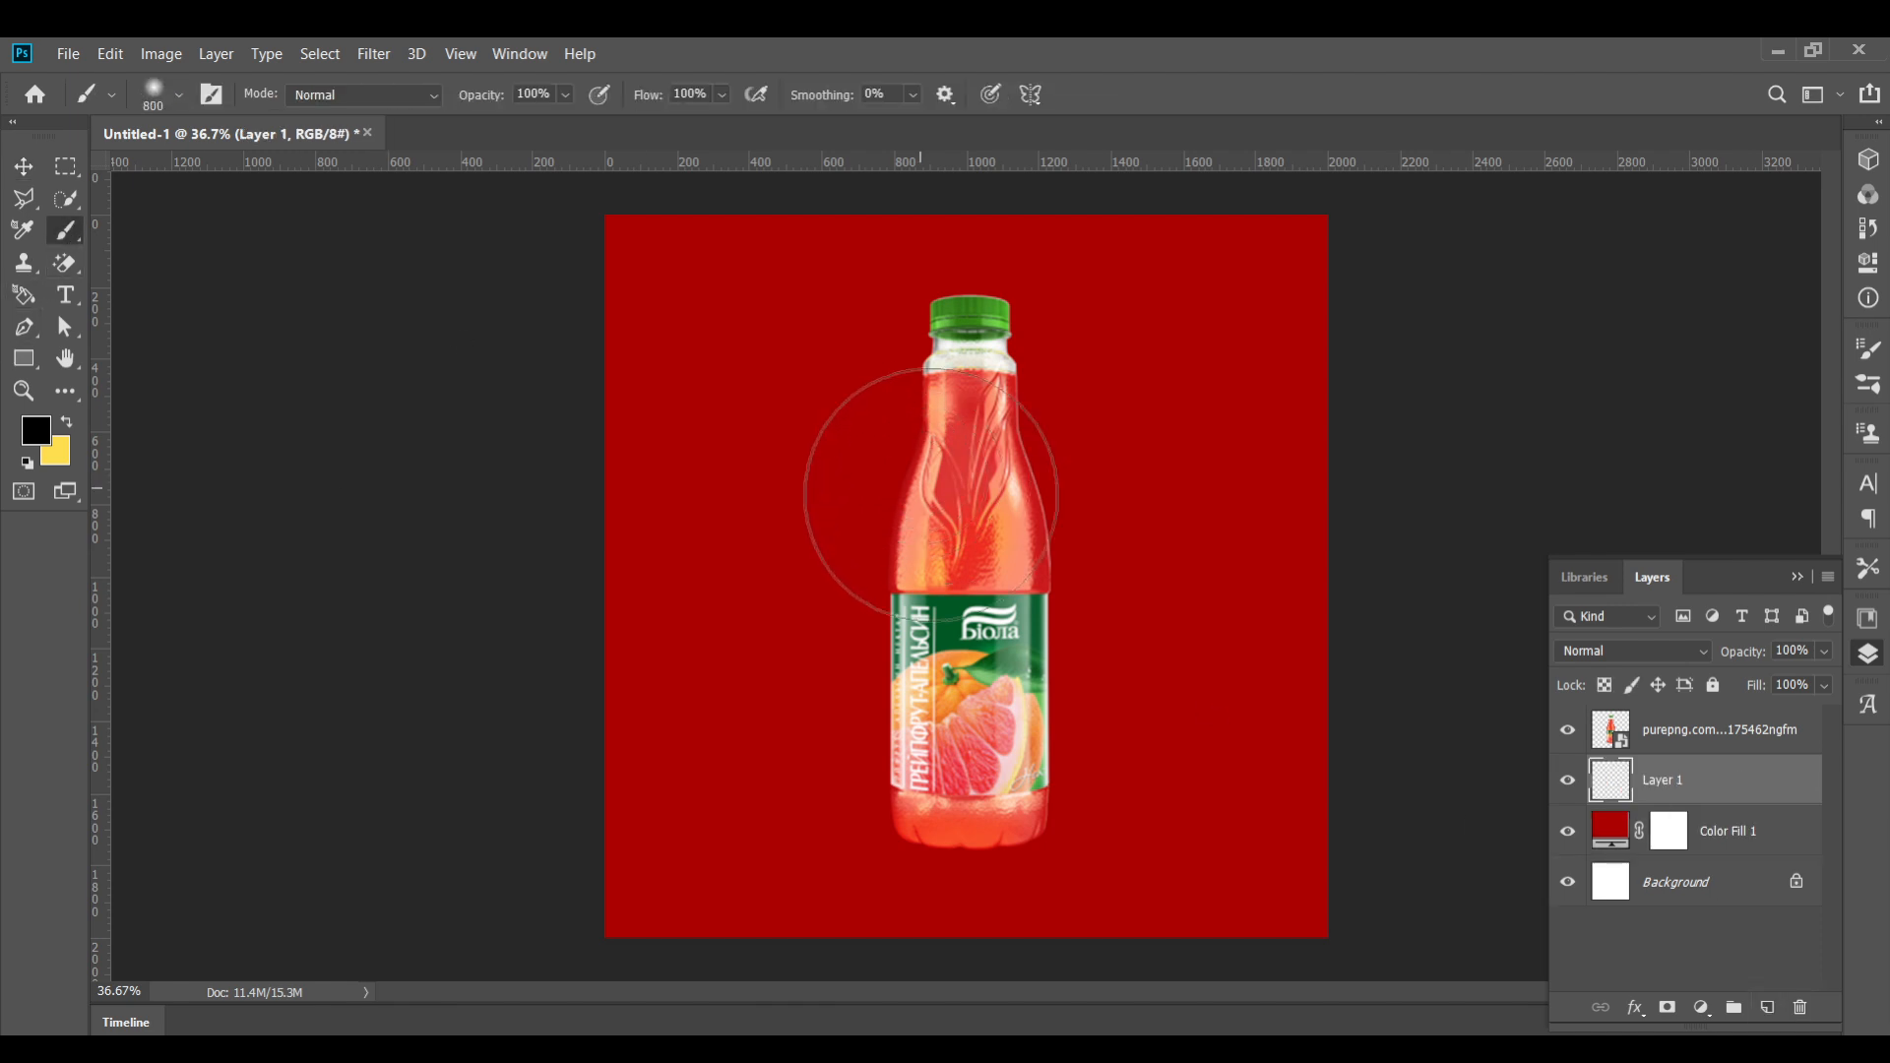
key(i)
alt+click(1019, 582)
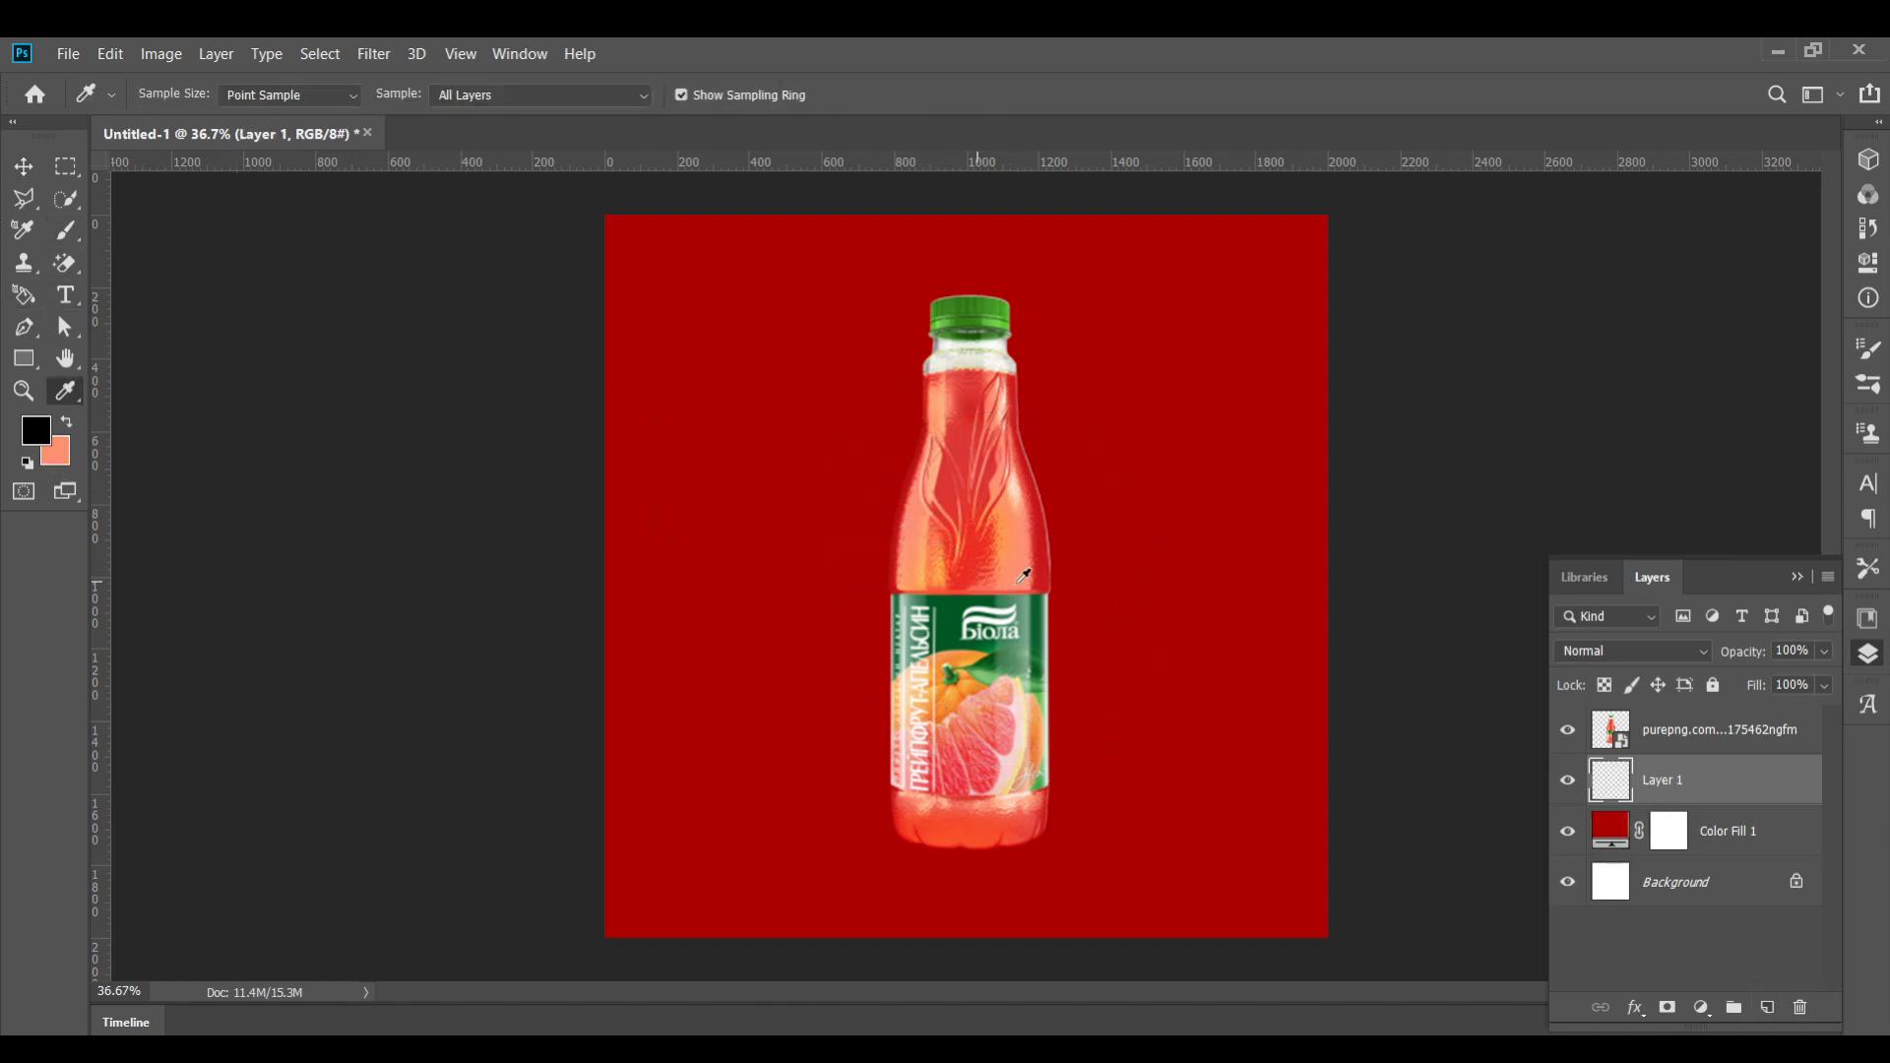
Try painting a spot behind the bottle with the sampled color and undo it
click(65, 240)
click(975, 588)
key(ctrl+z)
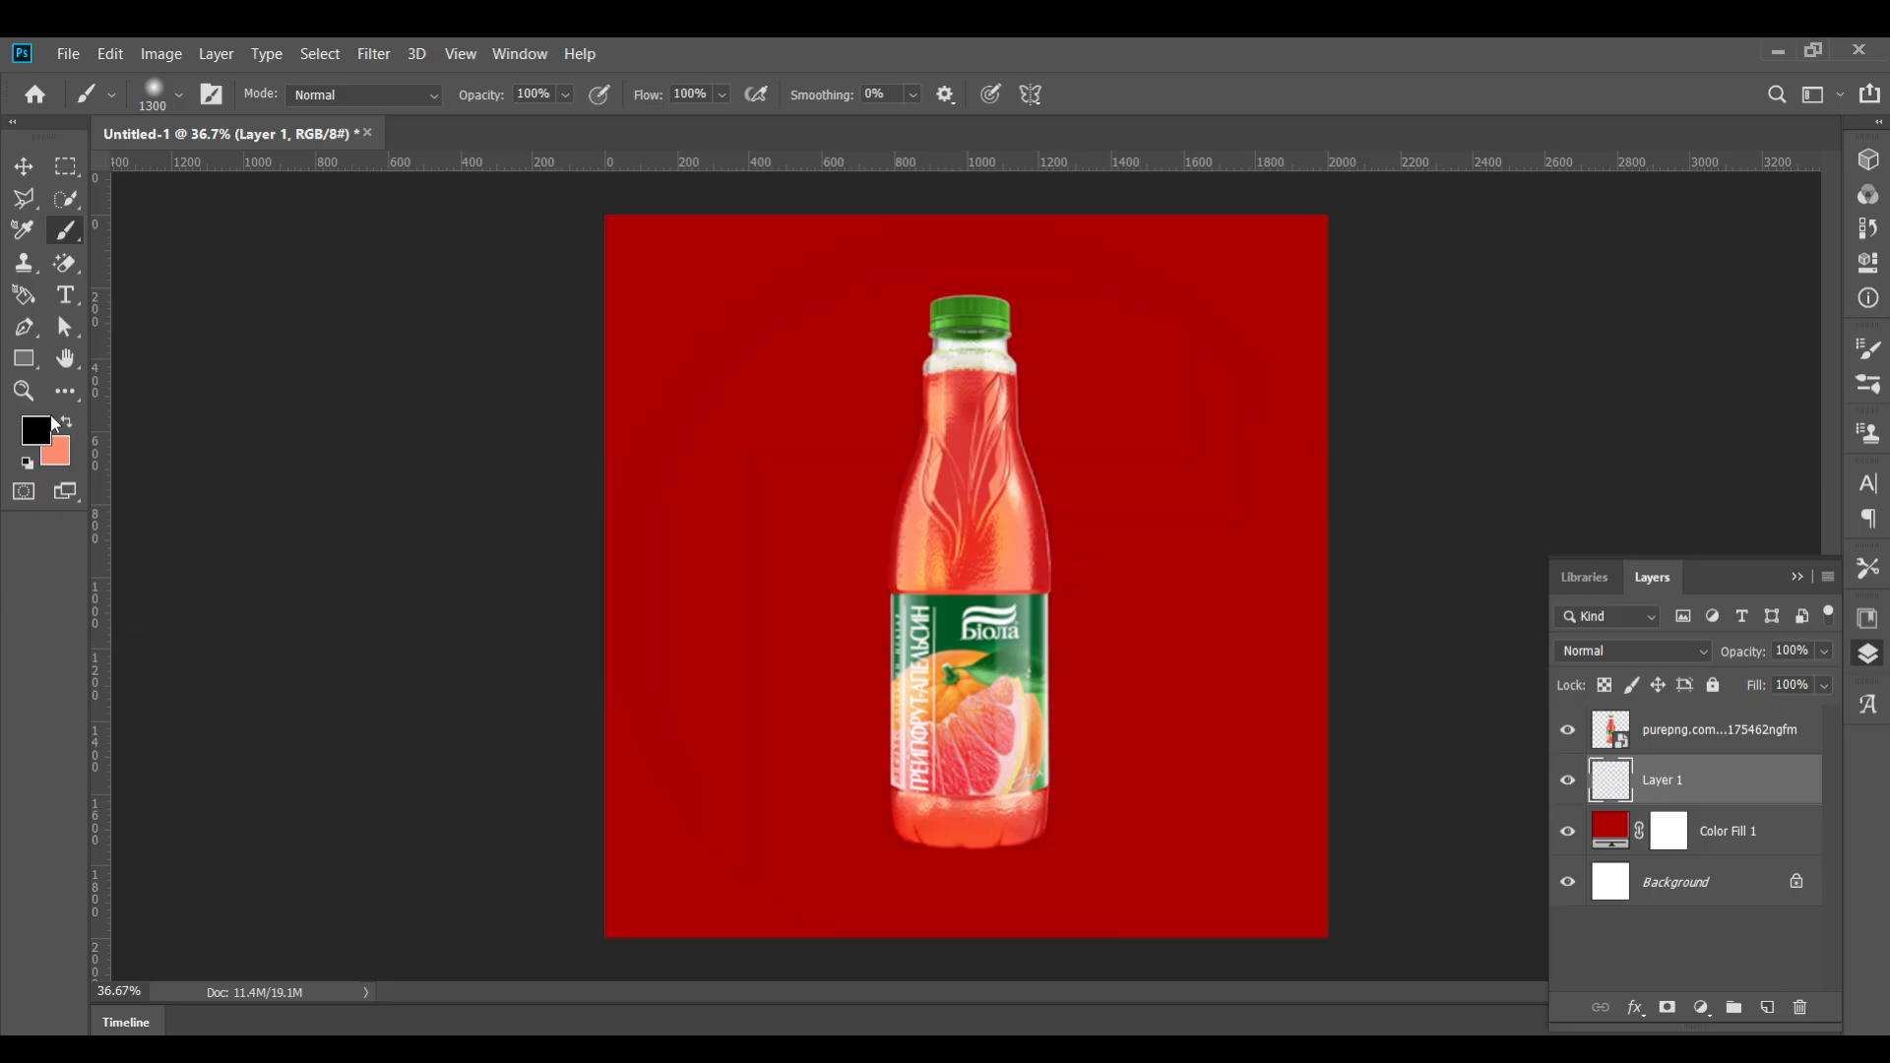
Set the foreground color to pale pink ffc7b8
click(65, 421)
click(47, 434)
click(250, 281)
click(244, 278)
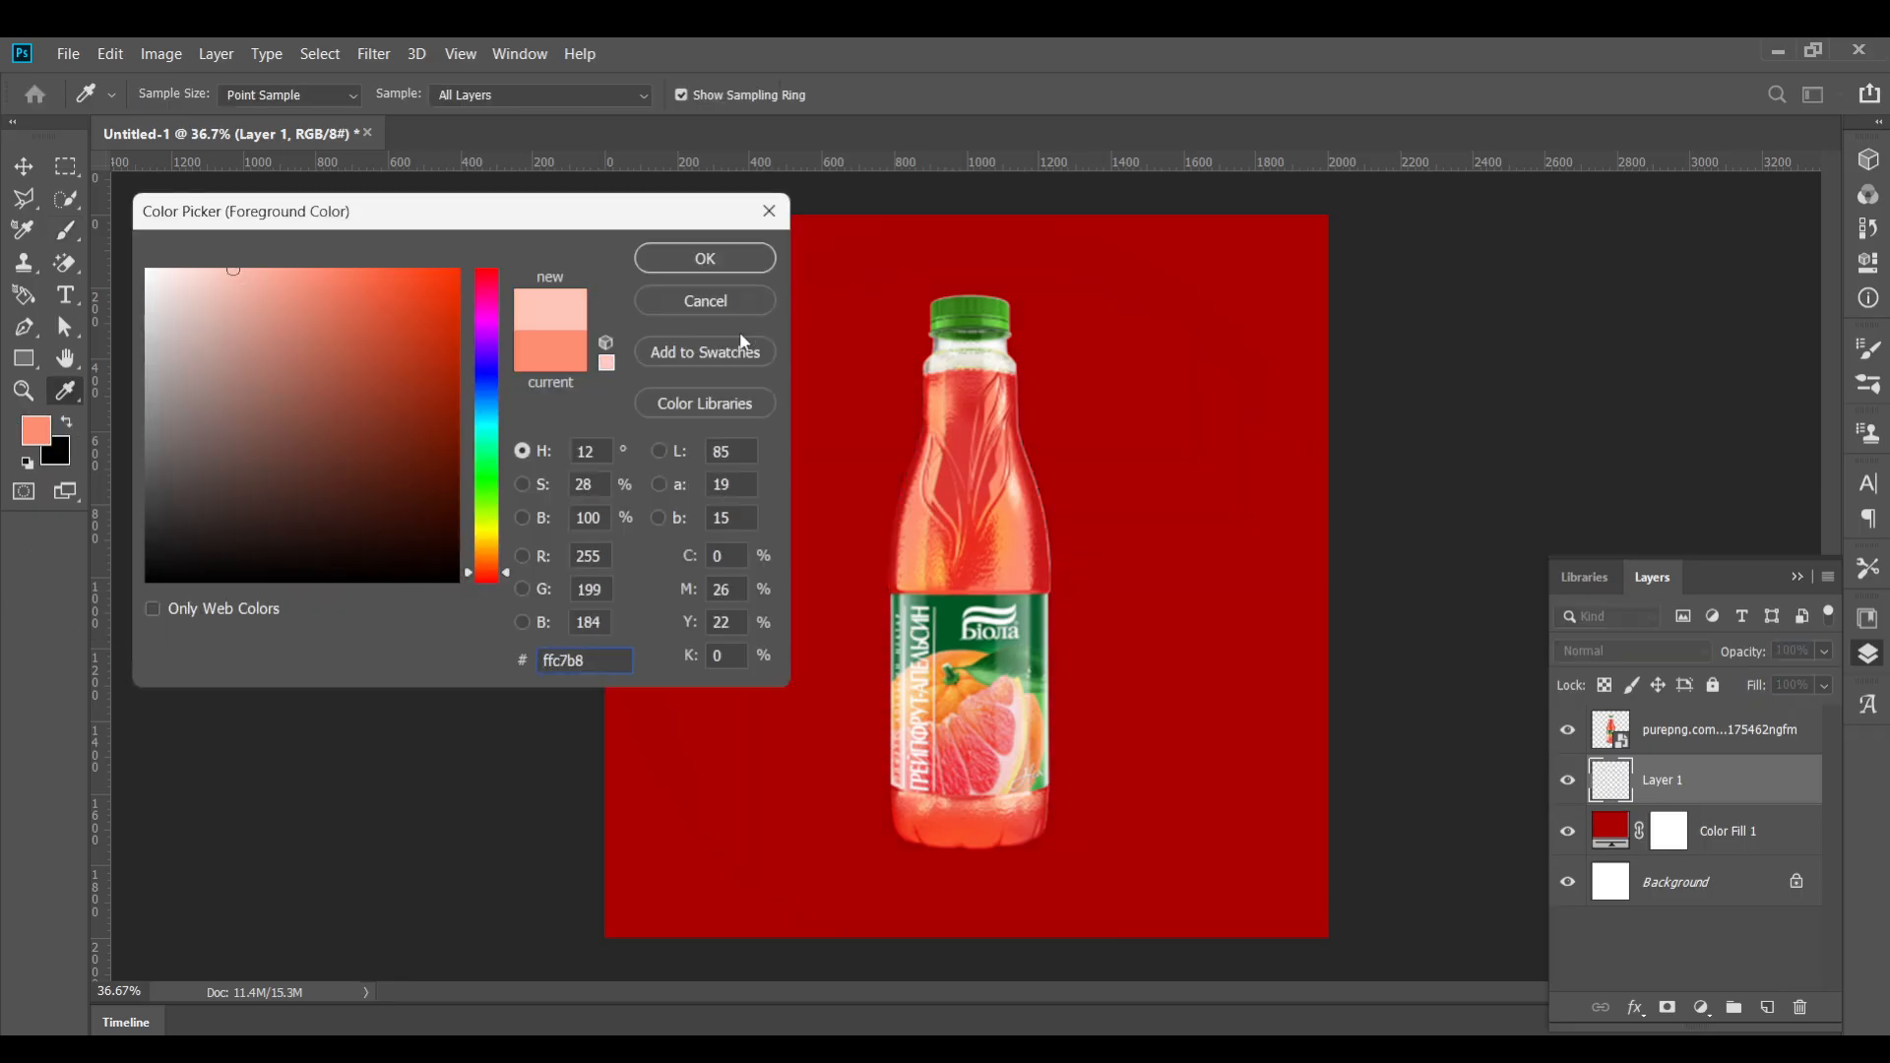
click(697, 272)
Paint a soft pink glow behind the bottle's center, enlarging the brush to 1600 px and beyond between dabs
click(981, 589)
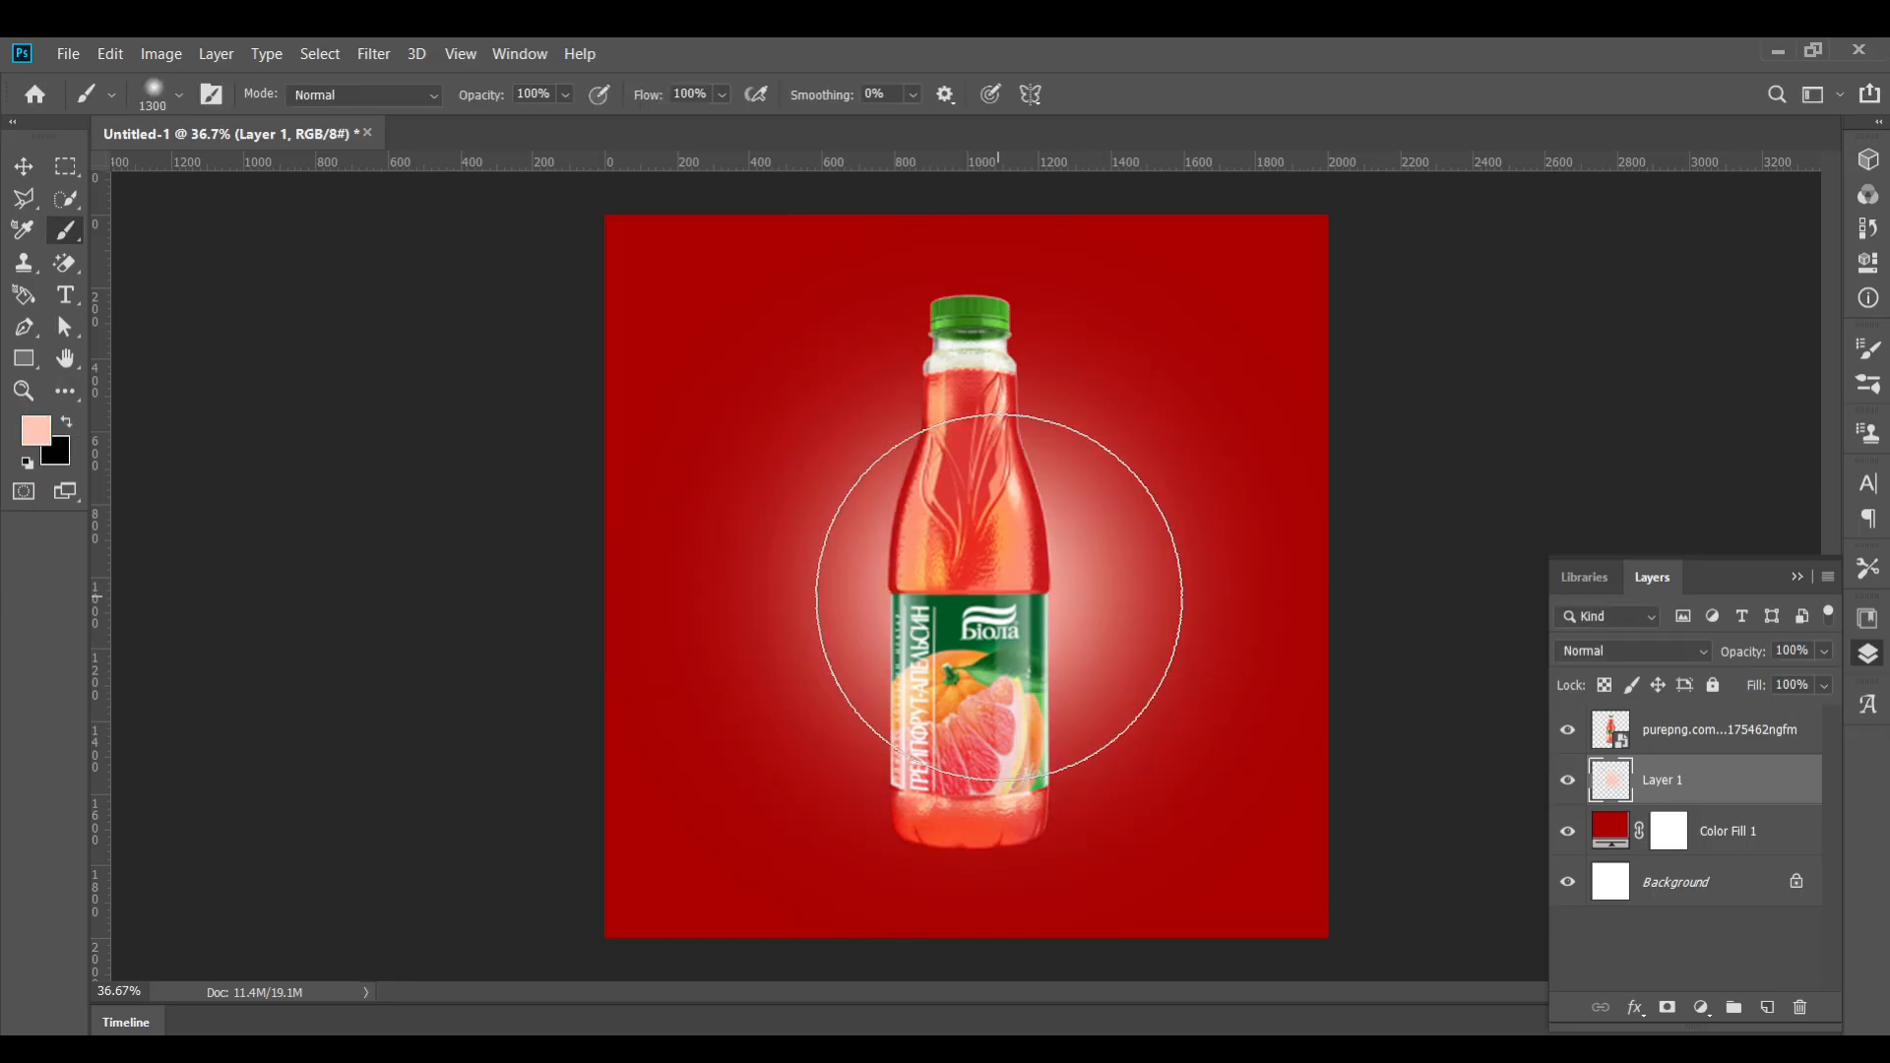
key(bracketright)
key(bracketright)
key(bracketright)
click(979, 598)
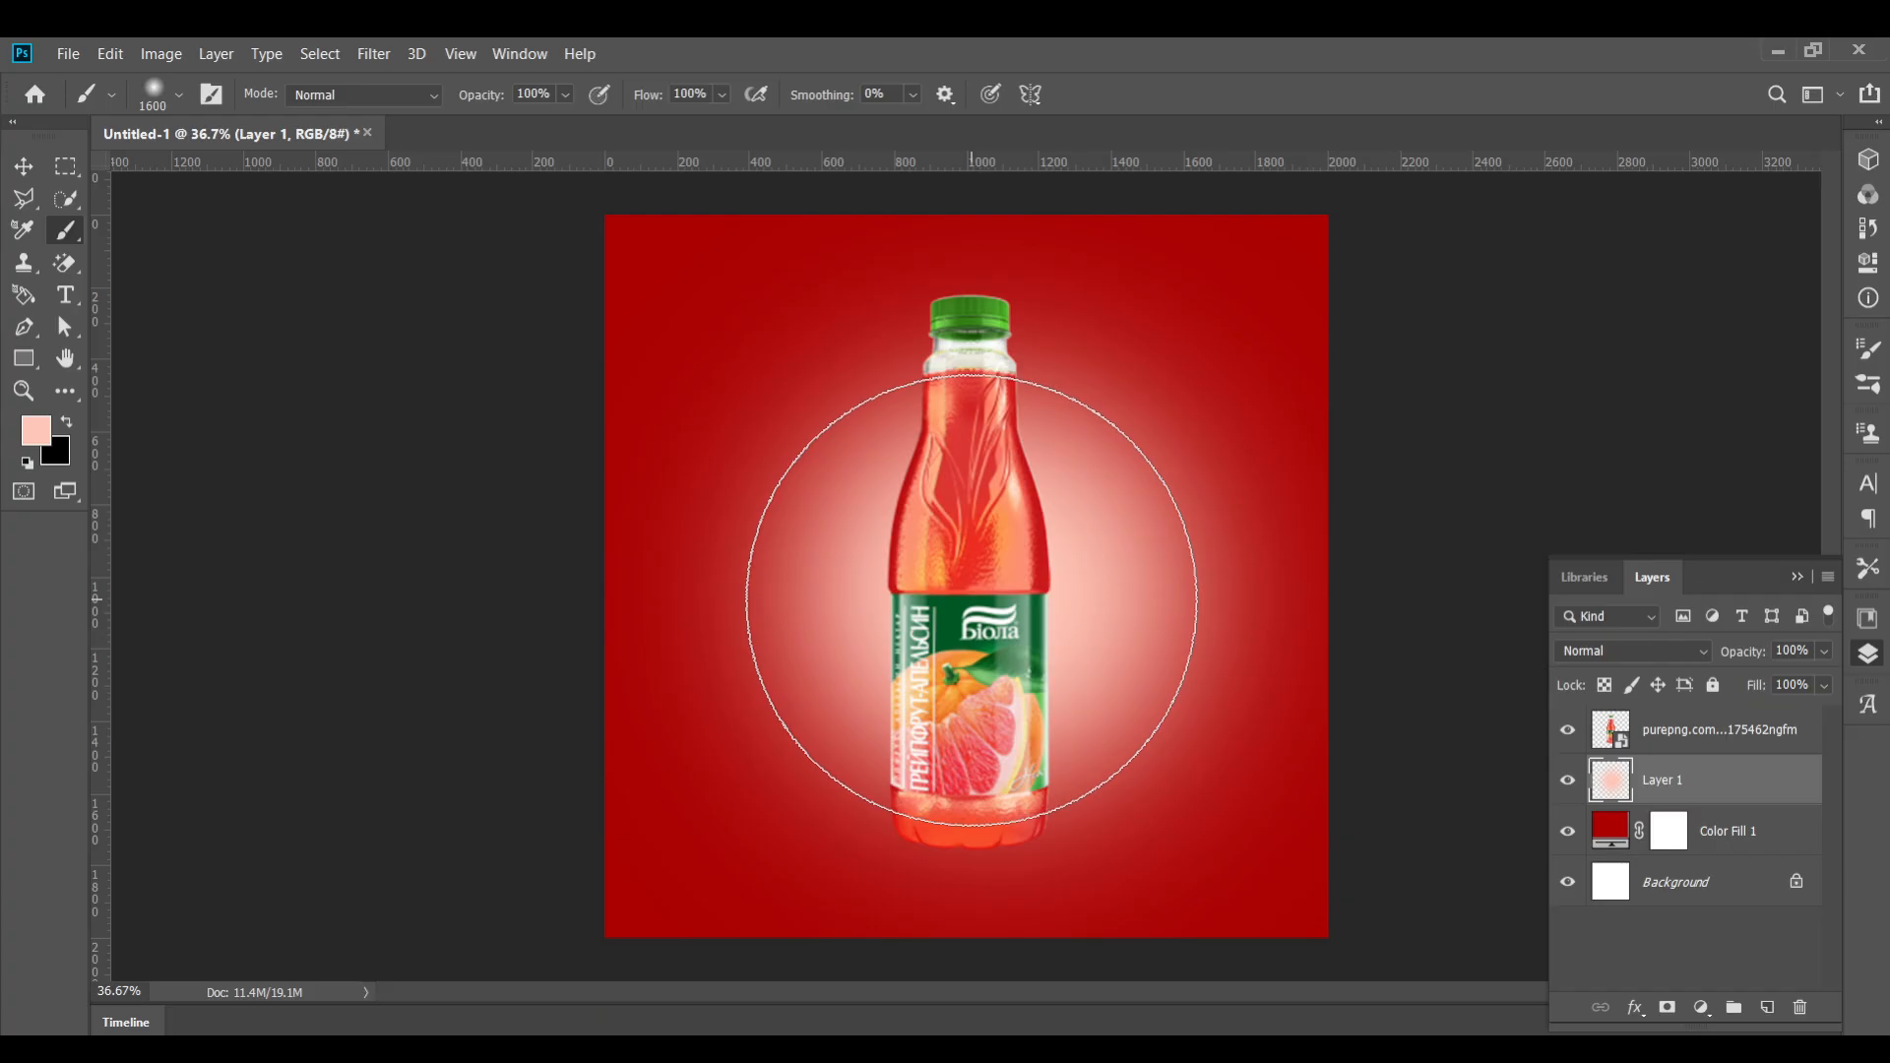
key(bracketright)
key(bracketright)
key(bracketright)
key(bracketright)
key(bracketright)
click(969, 599)
key(v)
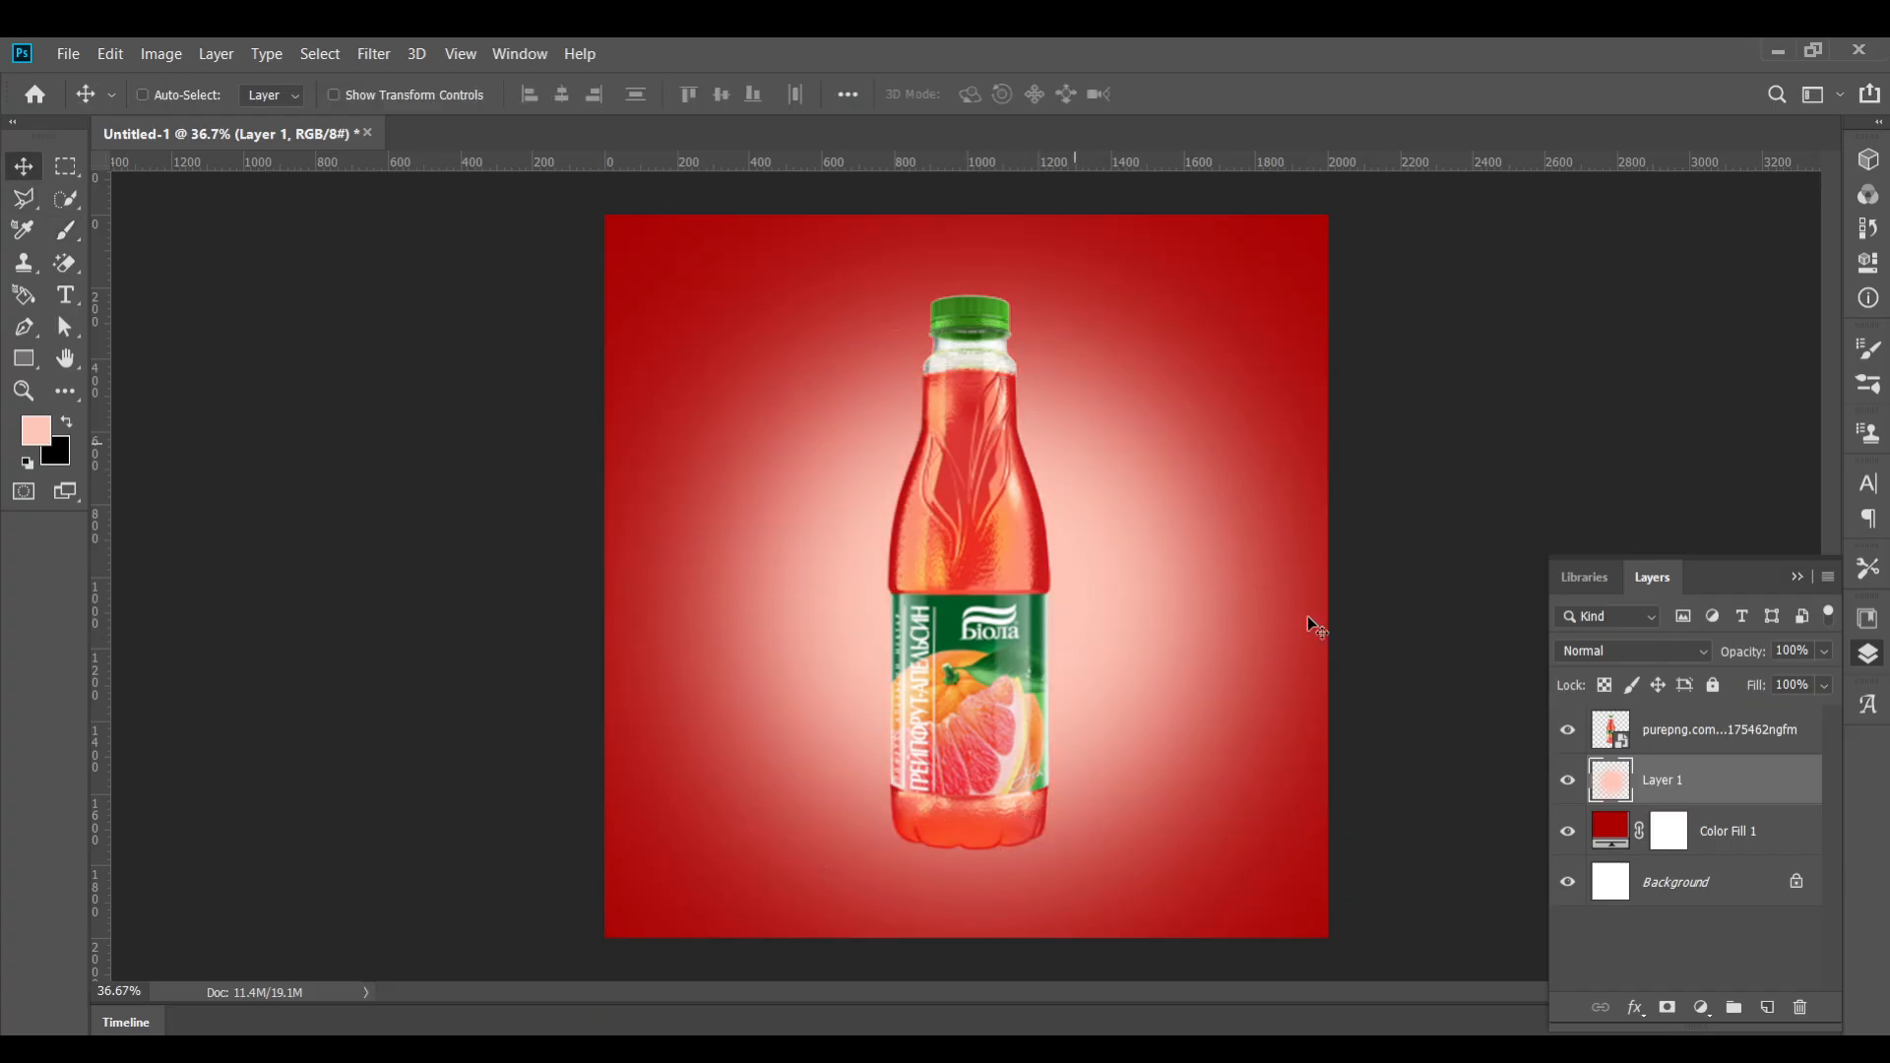
Set the glow layer's blend mode to Linear Dodge (Add)
click(1634, 651)
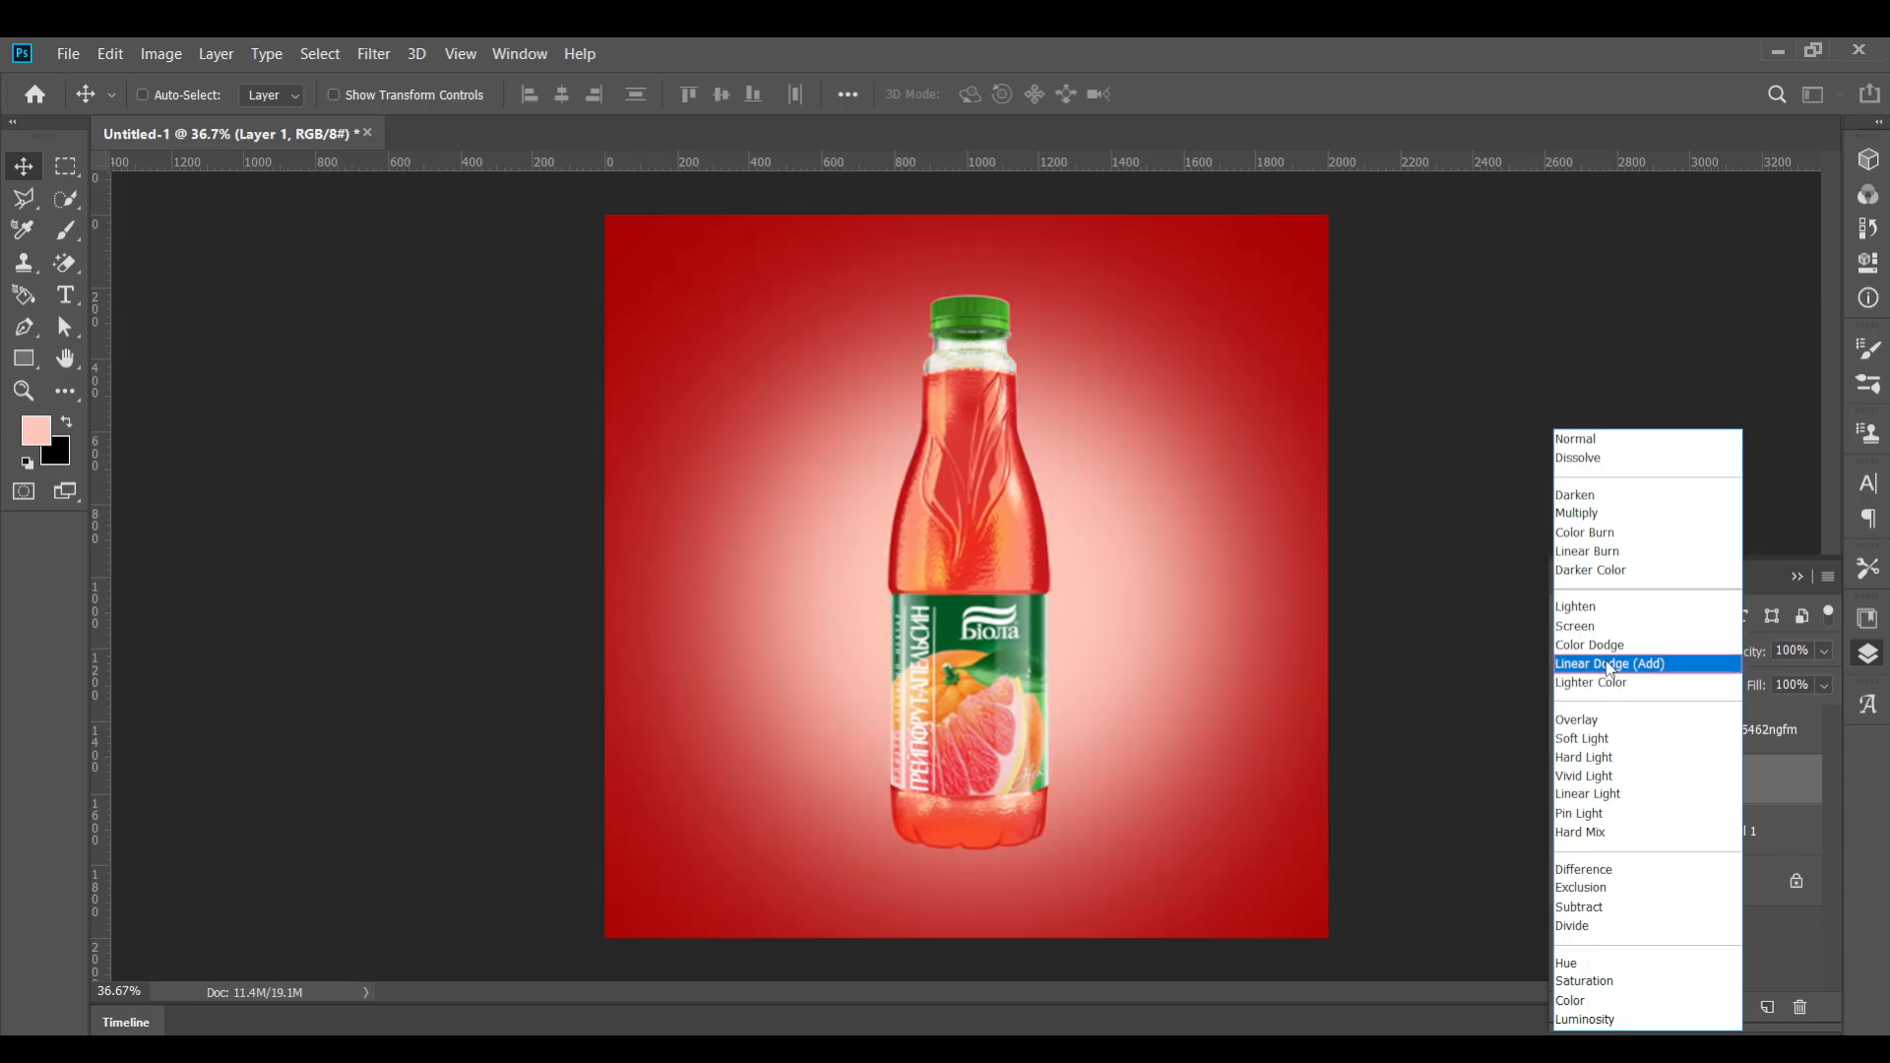
click(1609, 664)
drag(1735, 663, 263, 224)
scroll(1083, 522, down, 2)
scroll(1082, 522, up, 4)
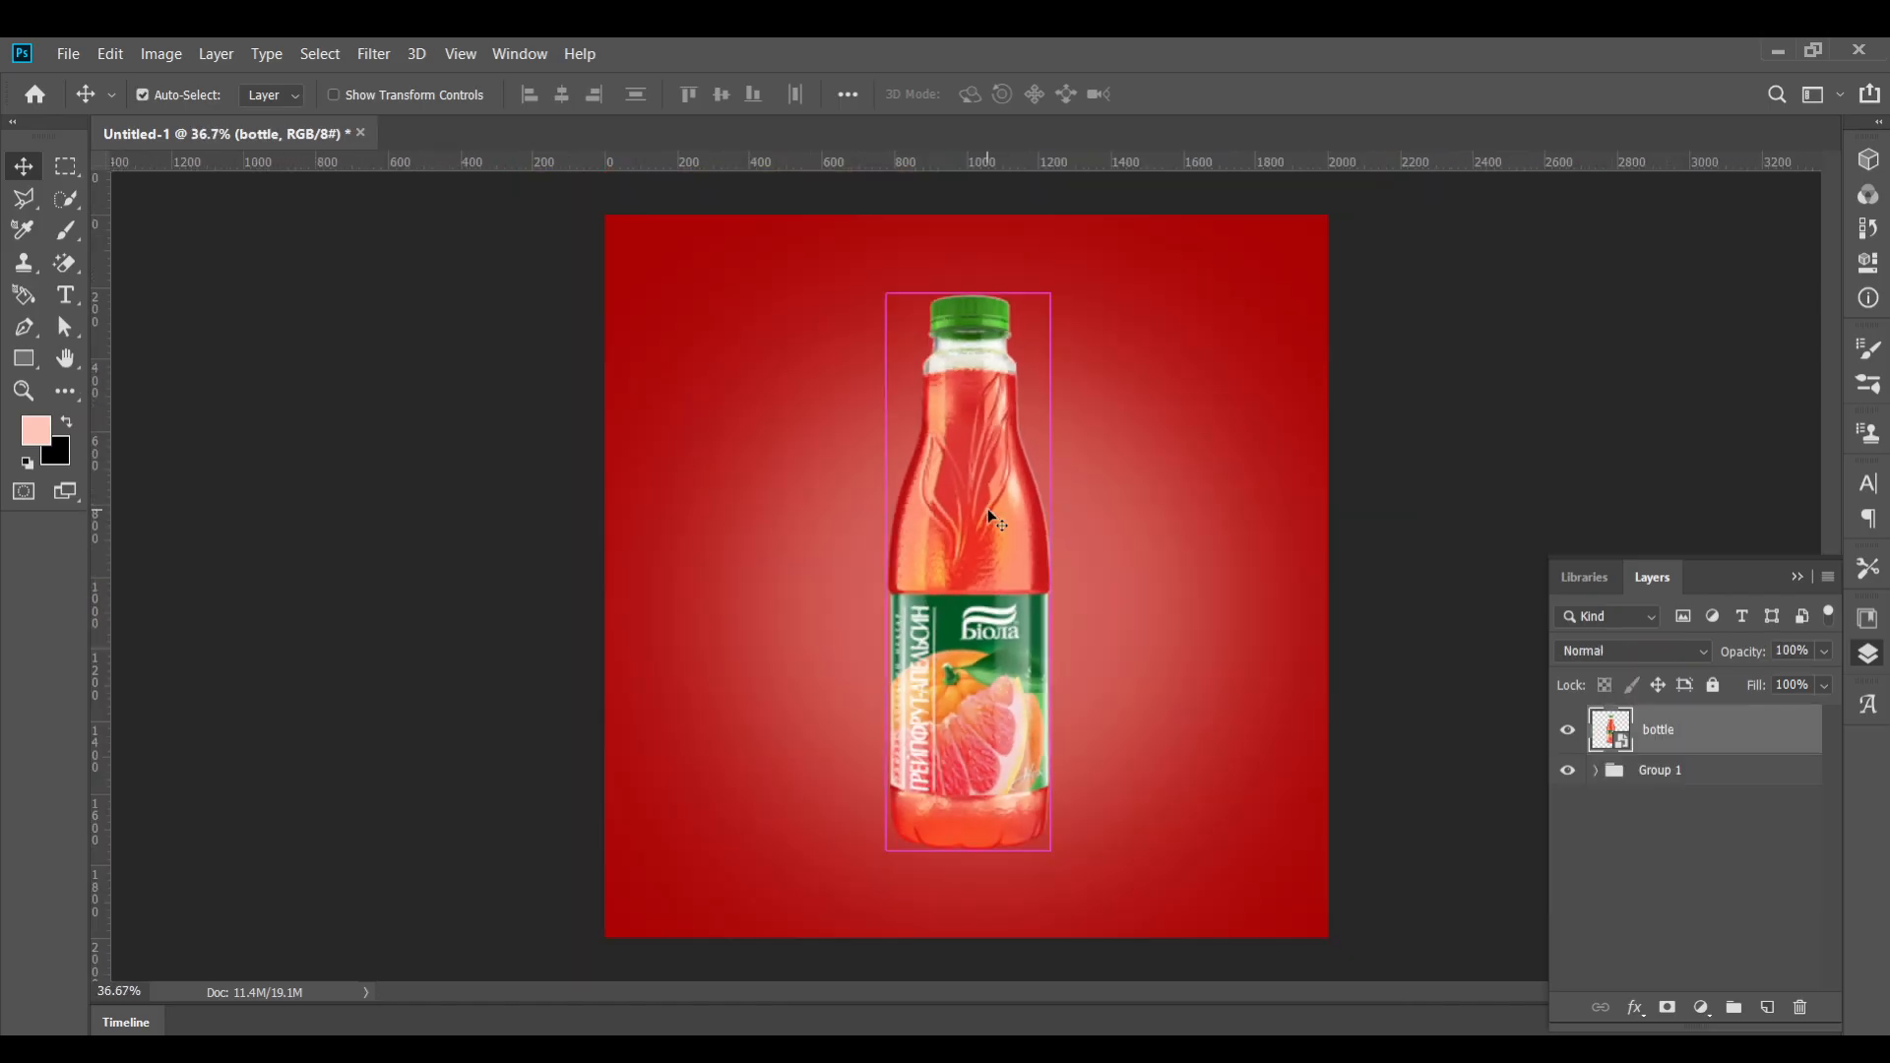
Apply a Camera Raw Filter to the bottle with Temperature +21, Exposure -0.20 and Contrast +35
click(374, 53)
click(457, 200)
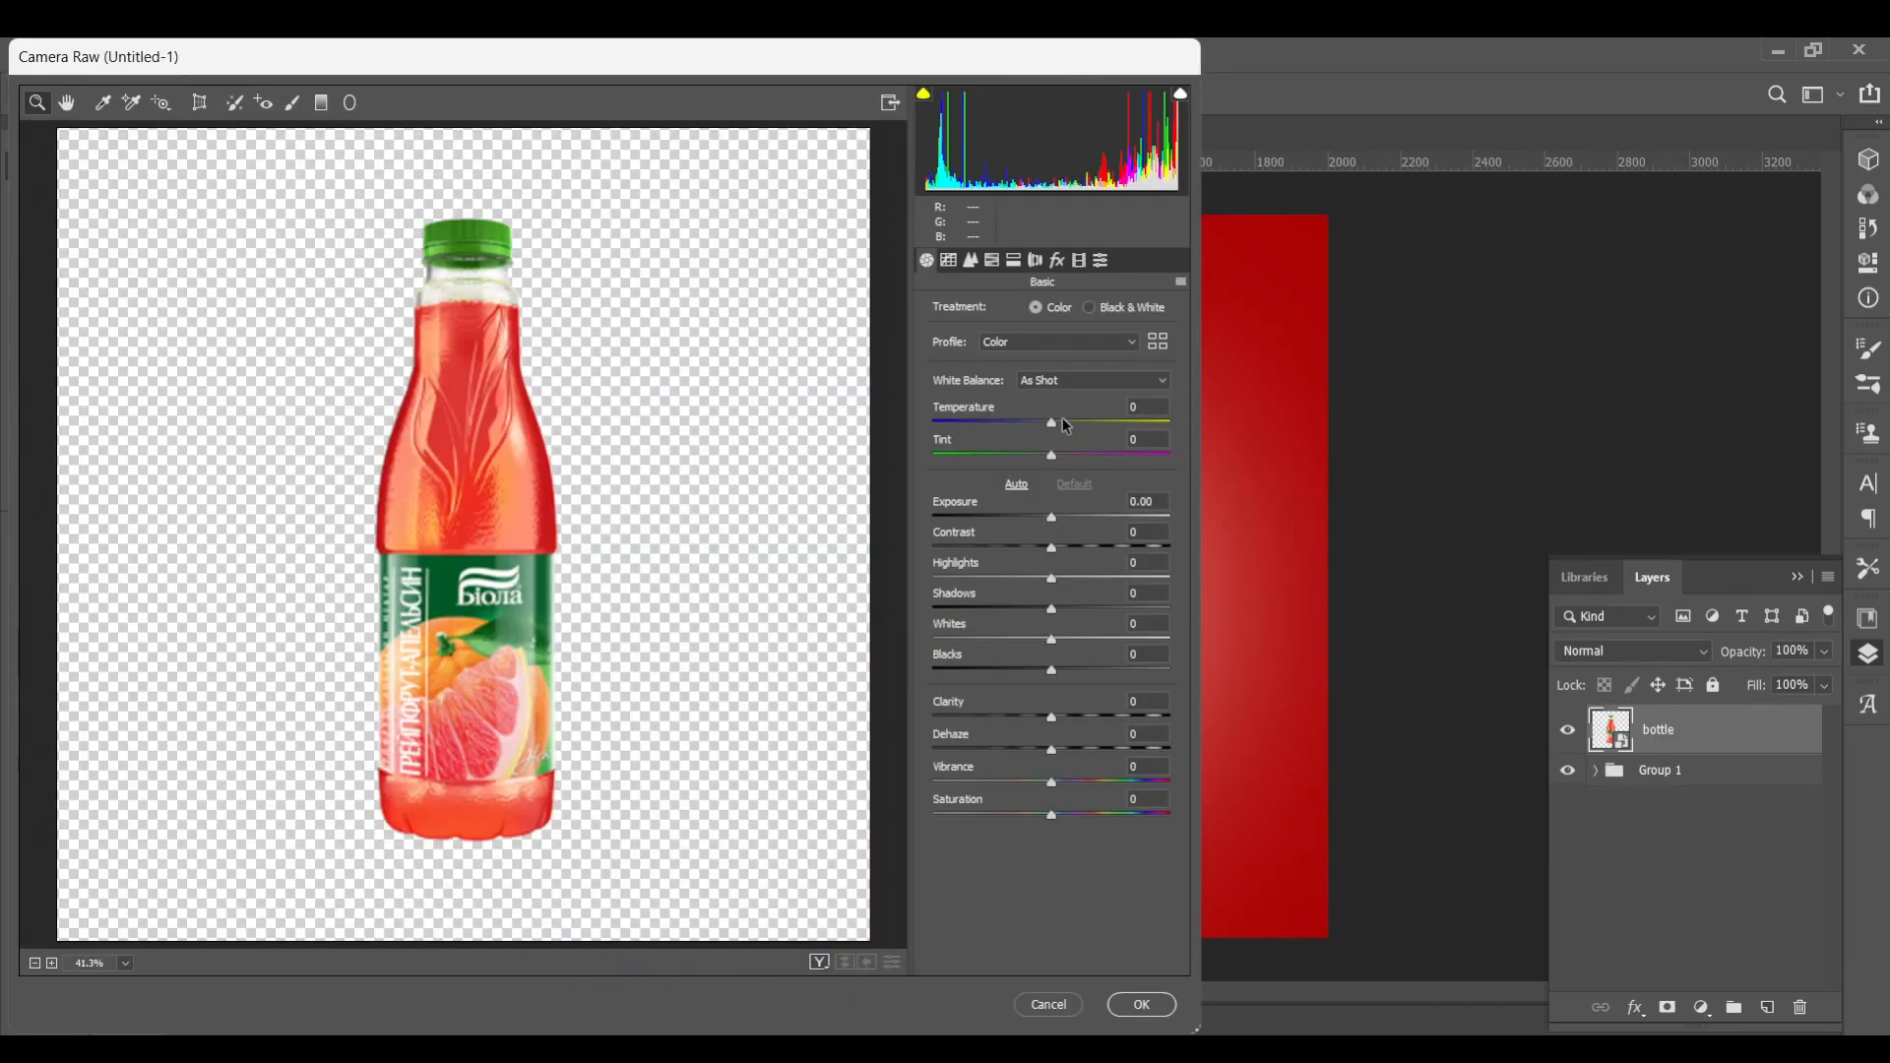
drag(1065, 423, 1081, 413)
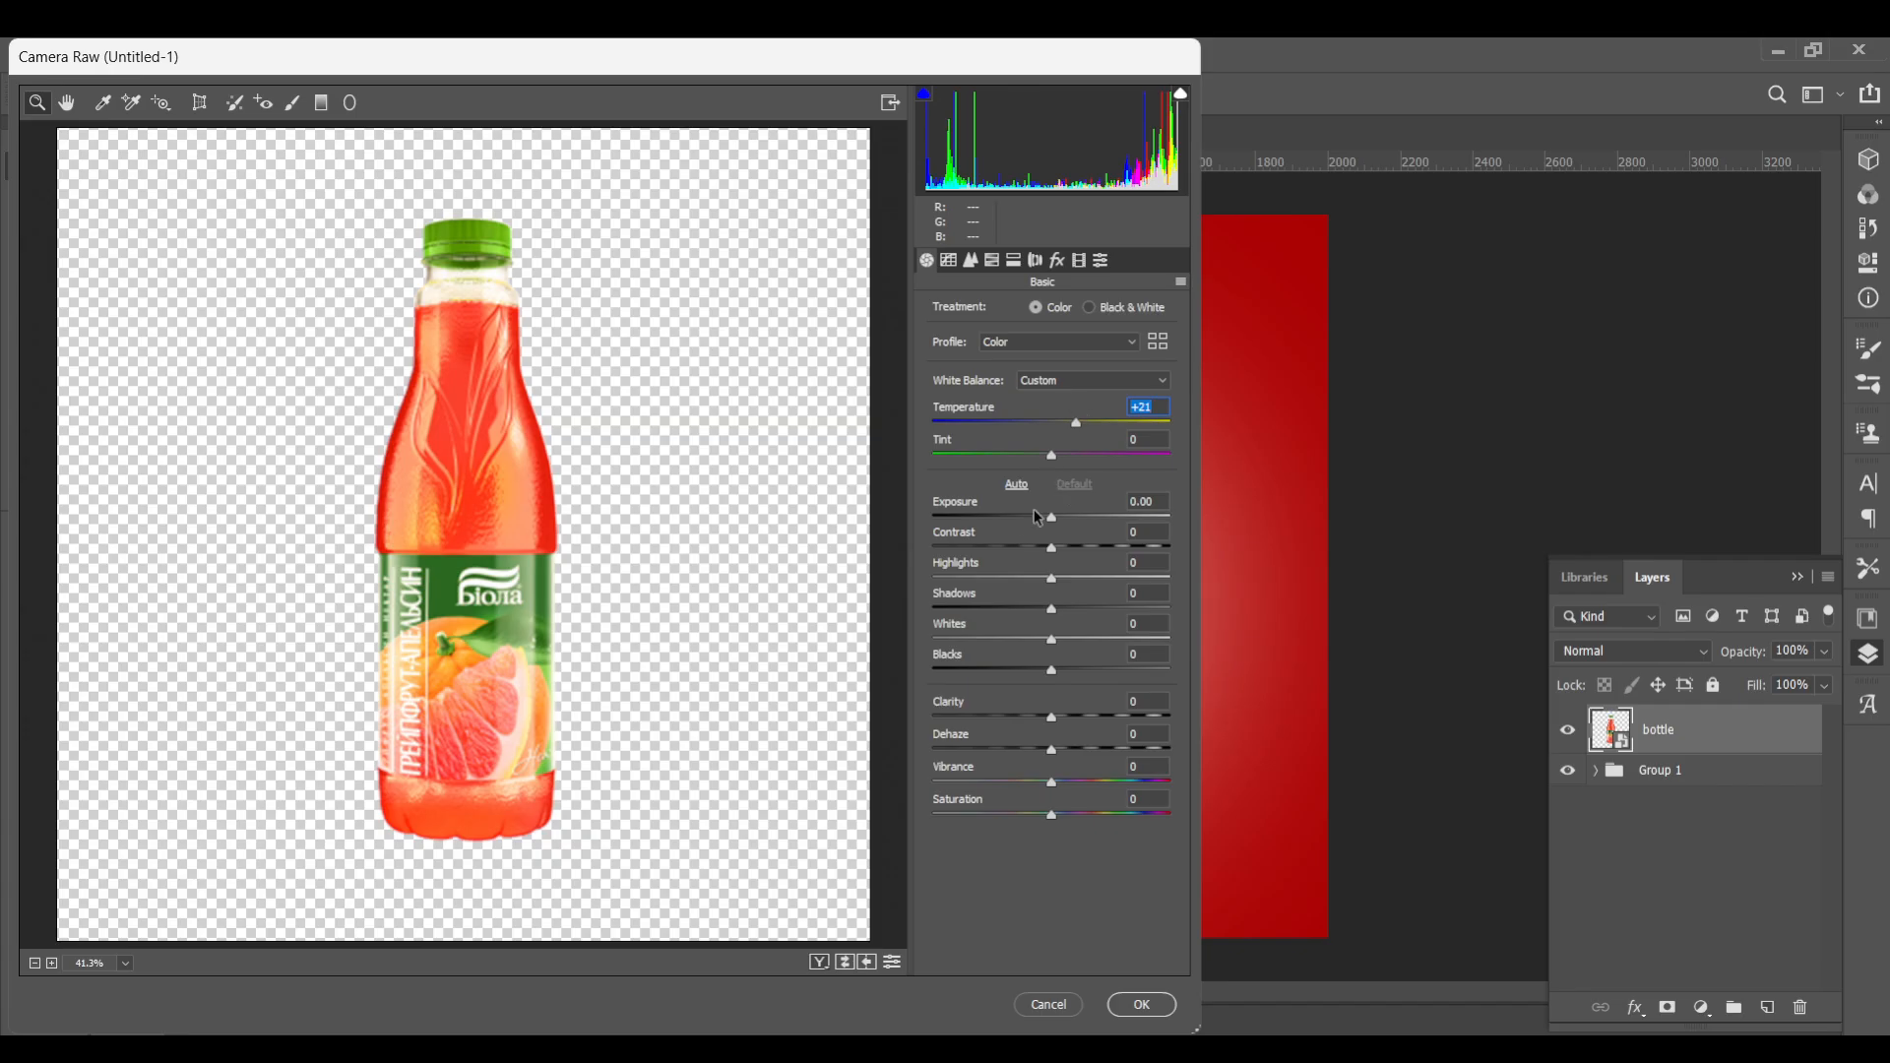
mouse_move(1052, 519)
mouse_down()
mouse_move(1067, 524)
mouse_move(1048, 522)
mouse_up()
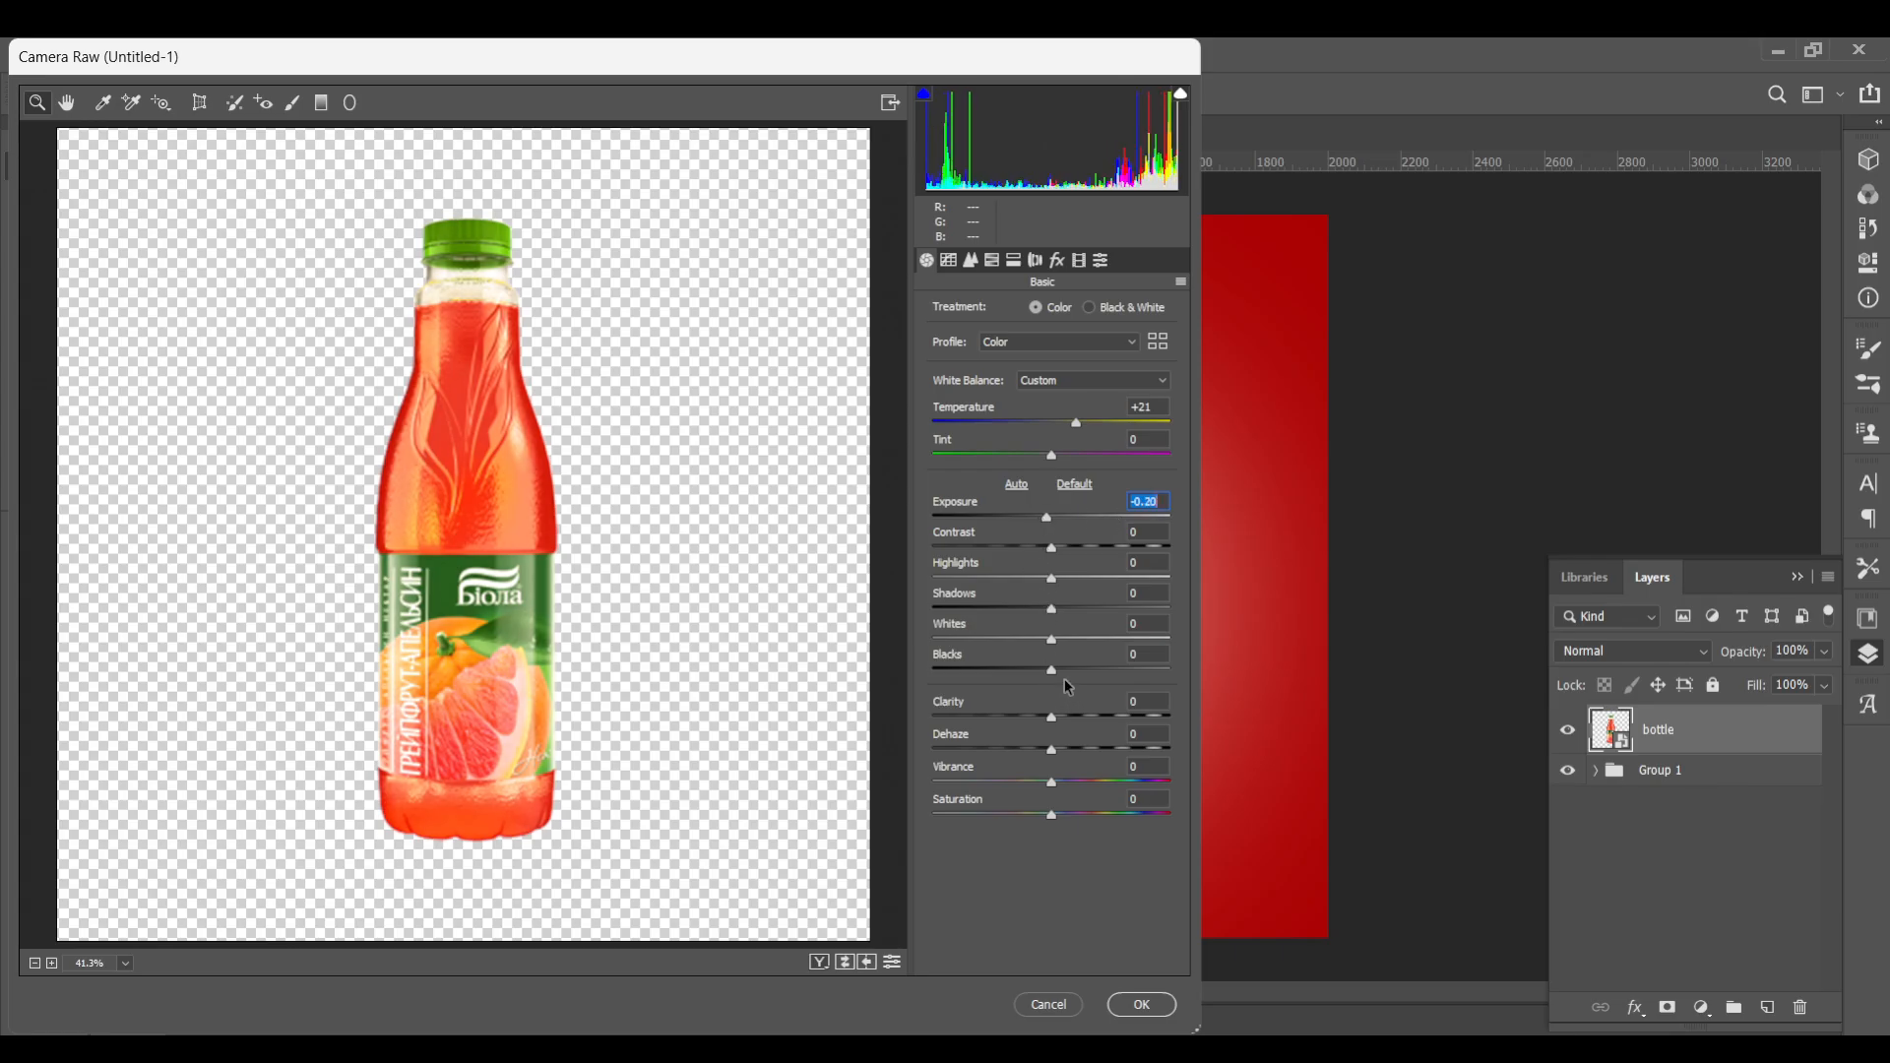
drag(1051, 548, 1097, 554)
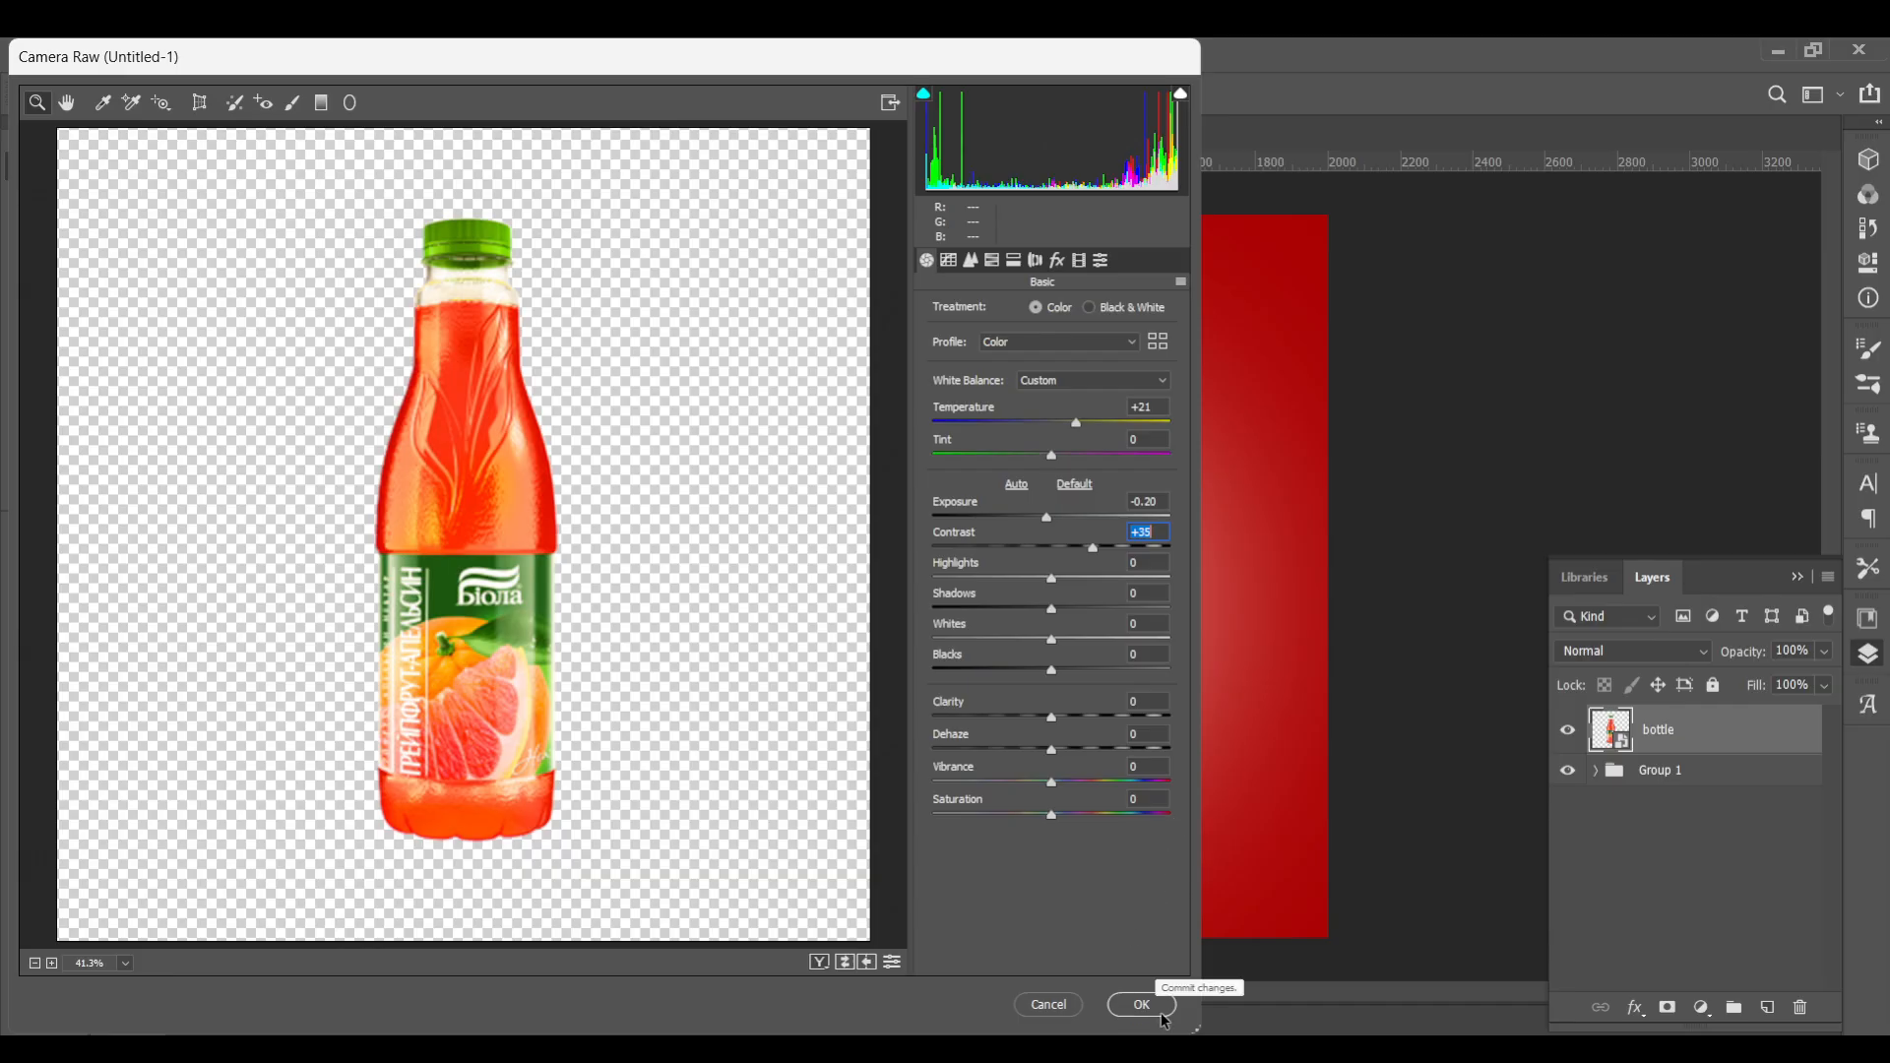
click(1132, 1005)
Collapse the bottle's smart filter list and add a new empty layer above the bottle
scroll(1010, 506, up, 3)
scroll(1010, 506, down, 3)
scroll(1010, 506, up, 1)
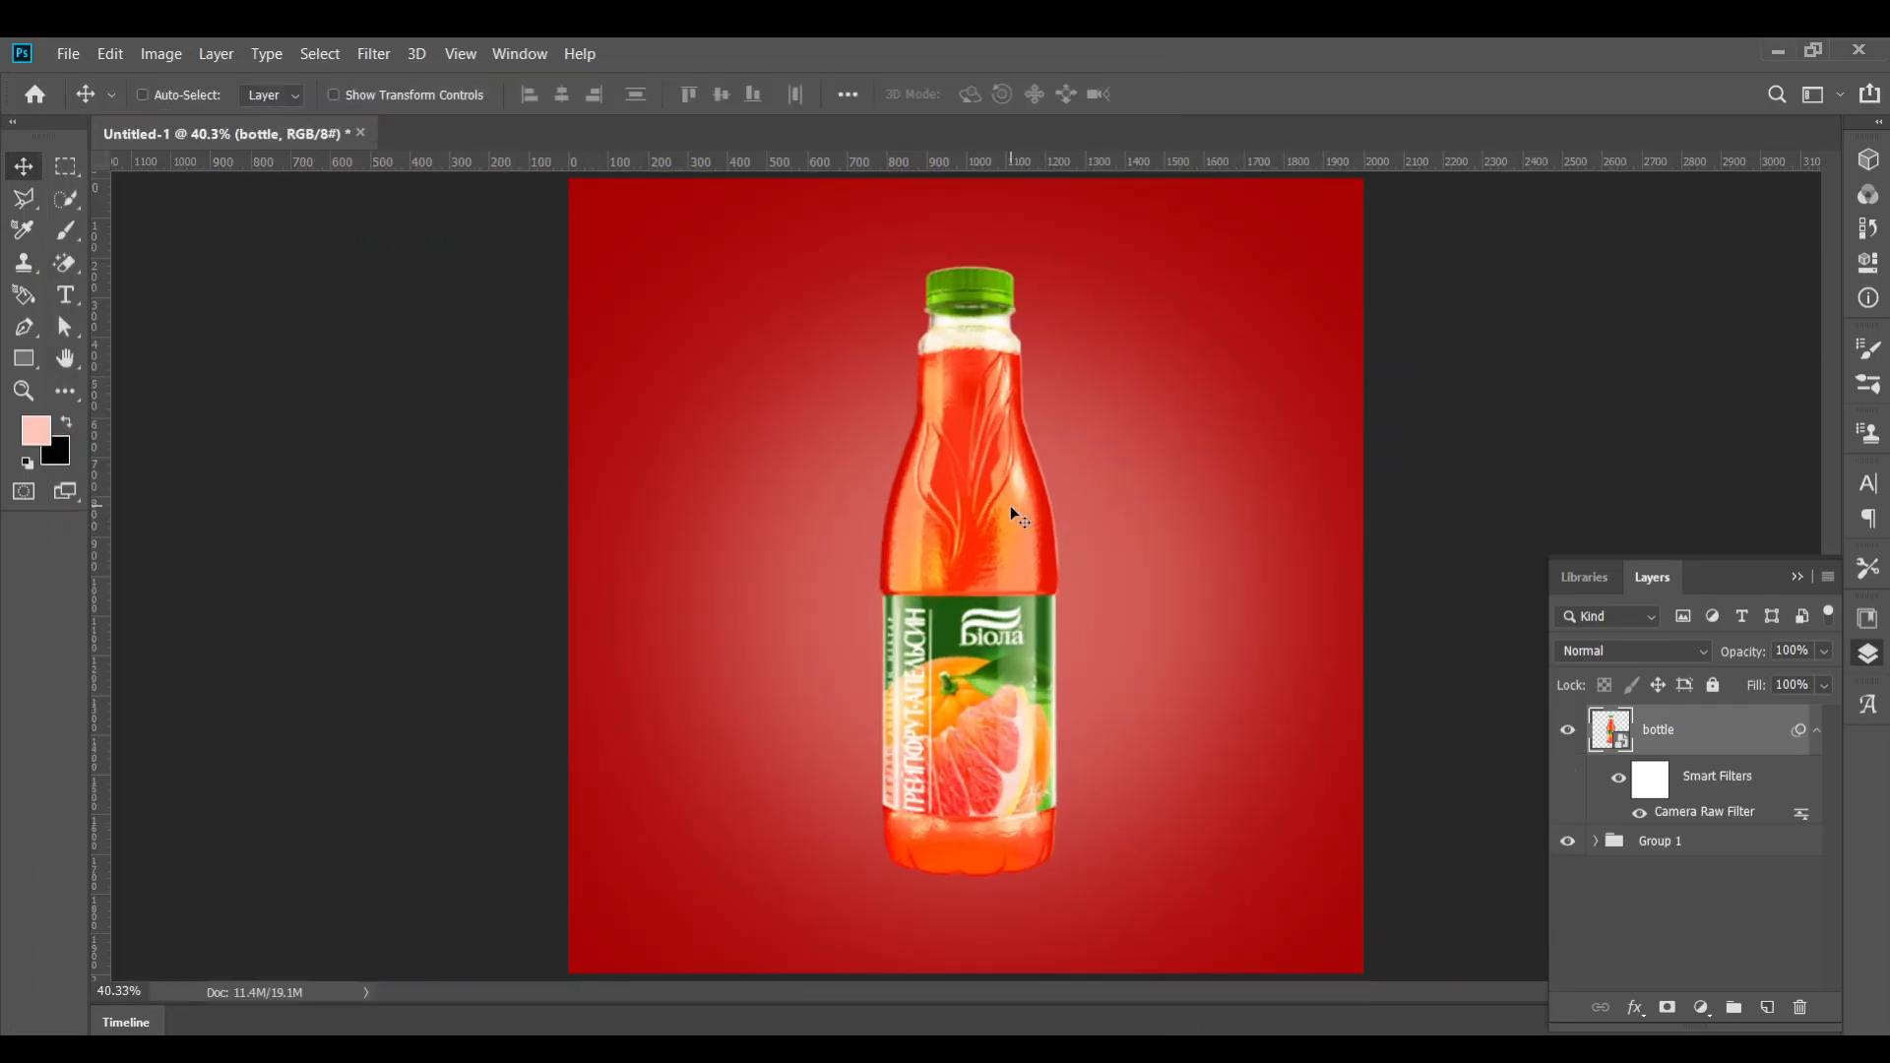
scroll(1039, 552, up, 1)
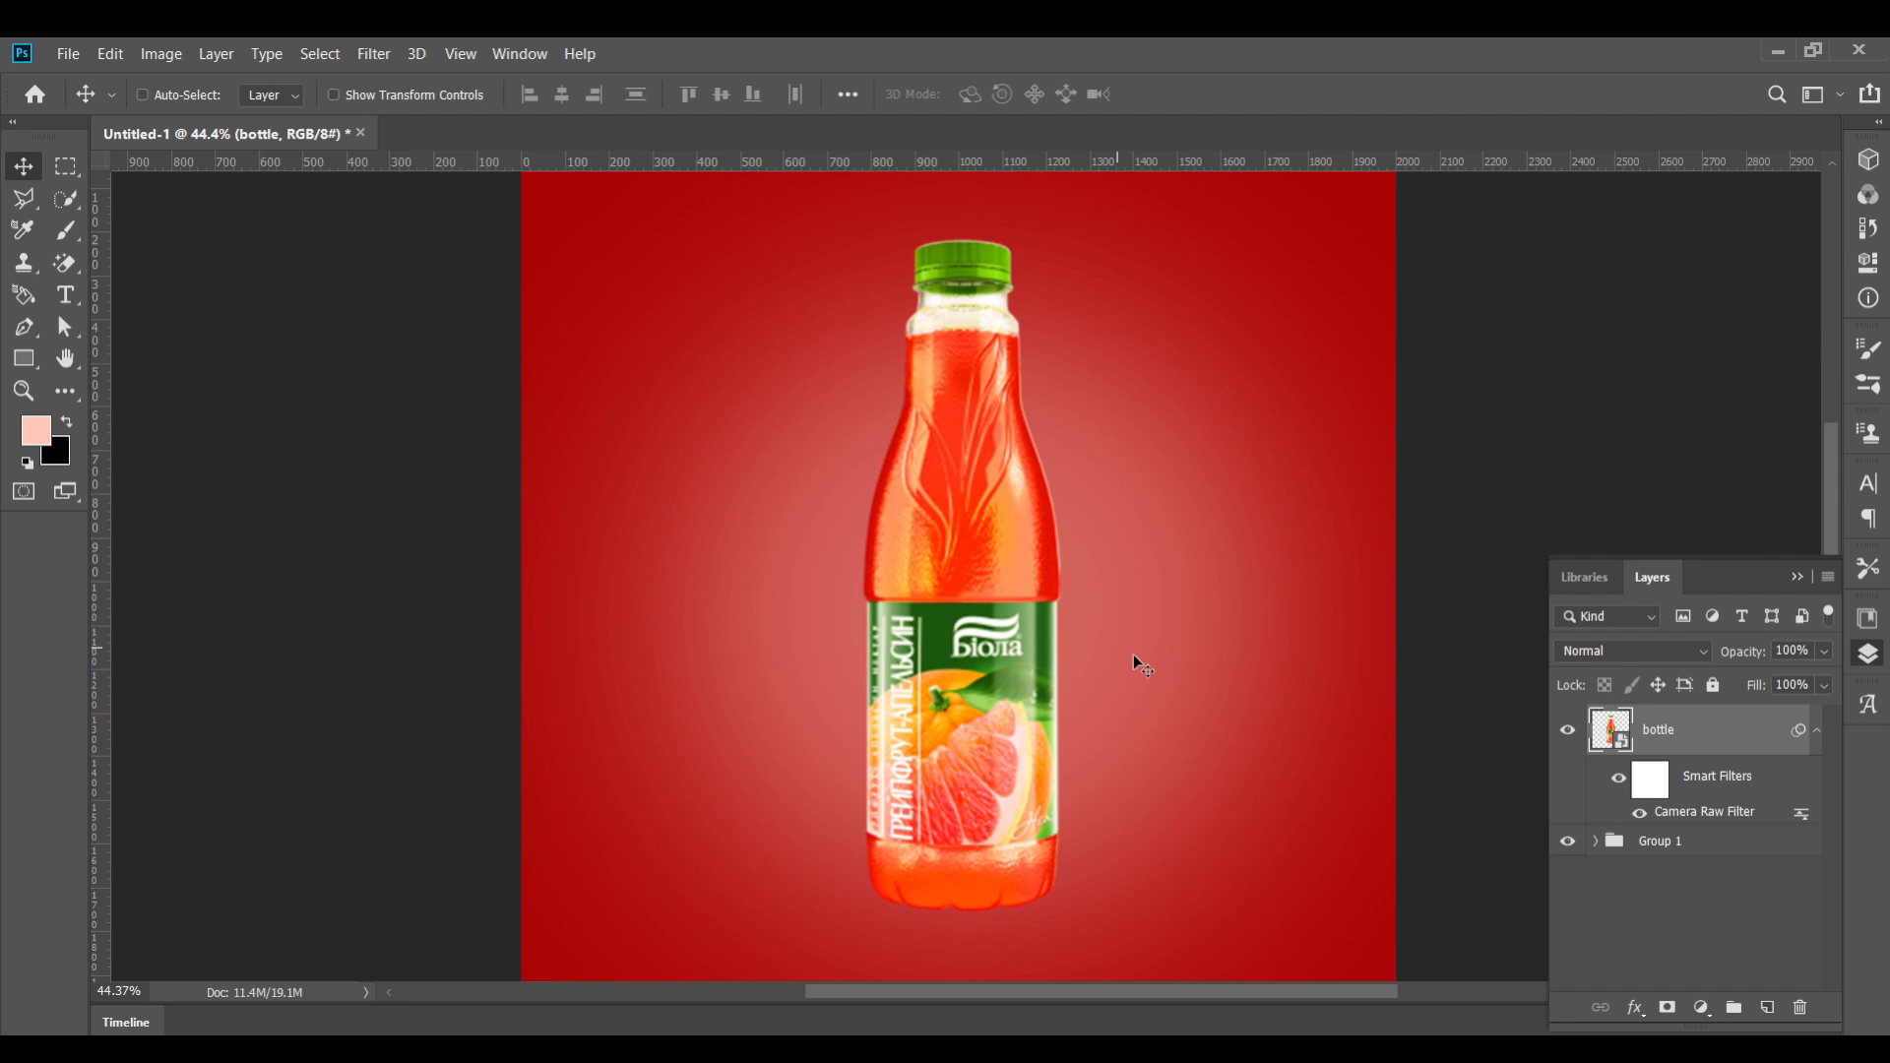
click(1817, 729)
click(1768, 1007)
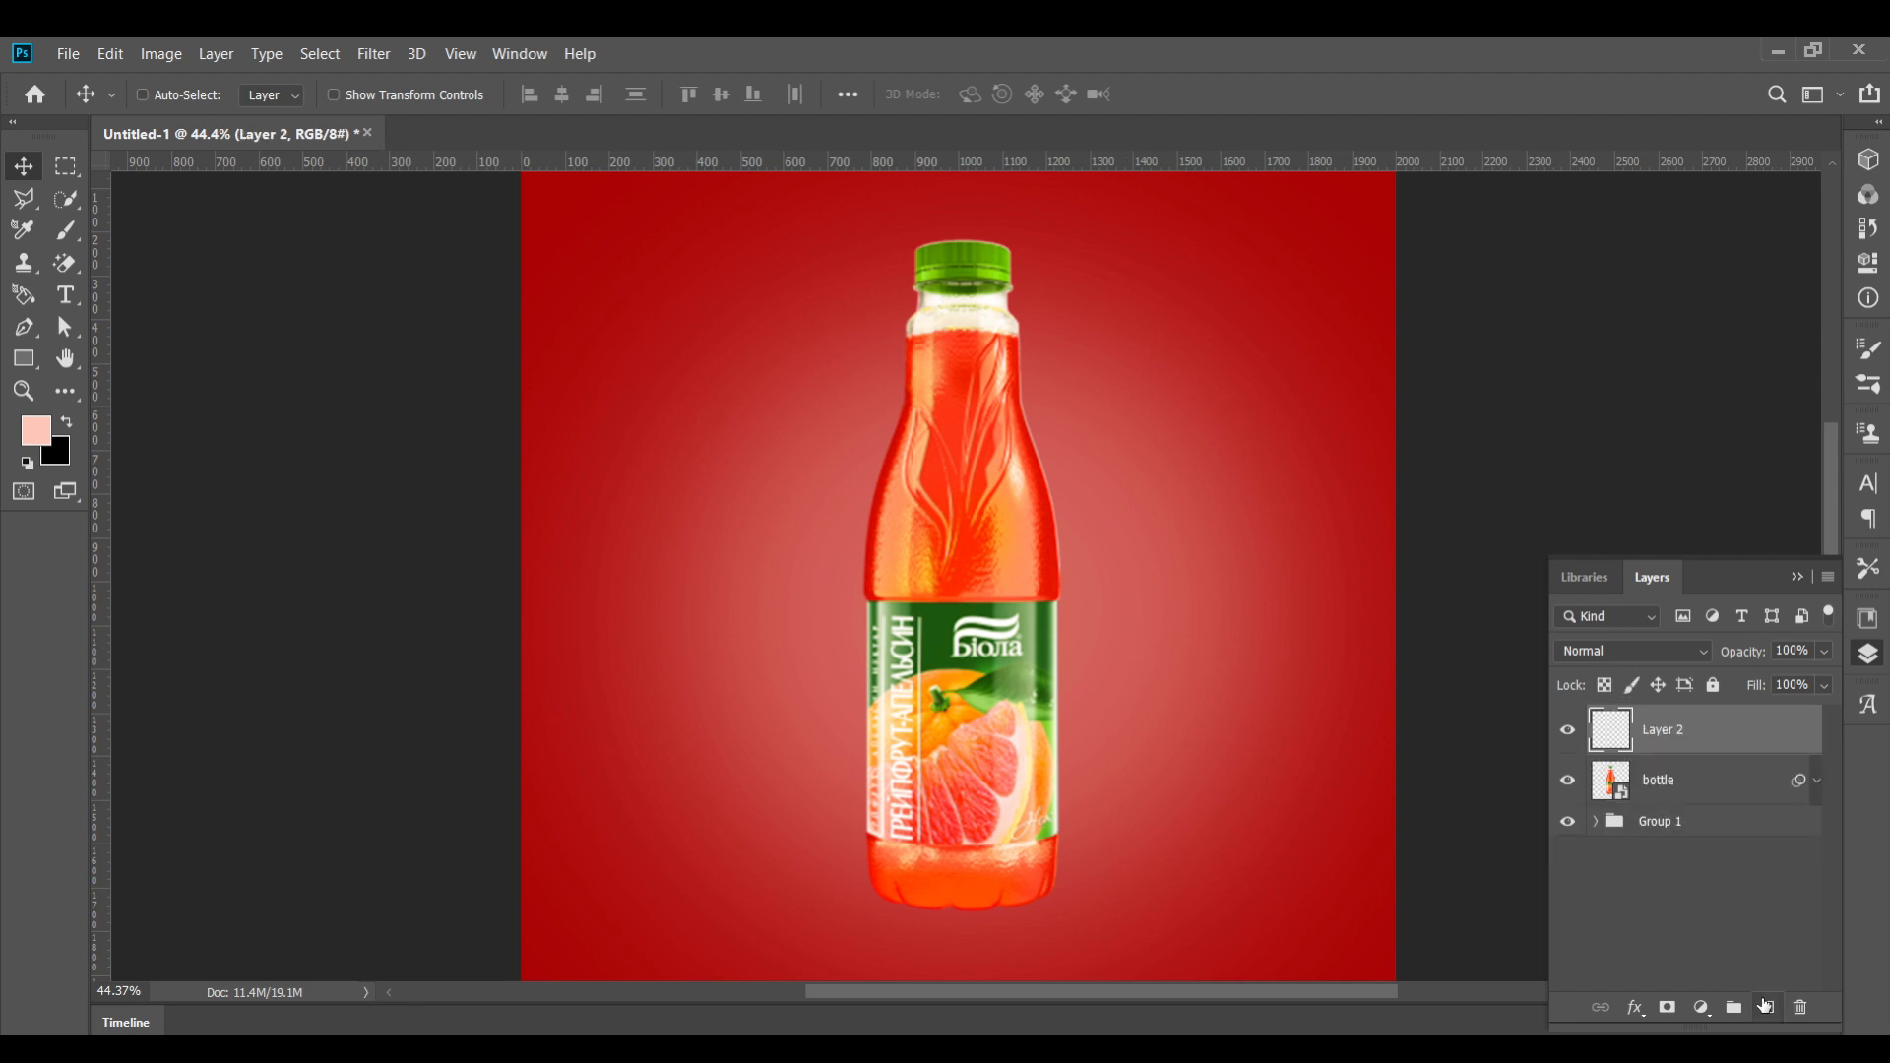
Fill the new layer with 50% Gray
click(111, 53)
click(128, 421)
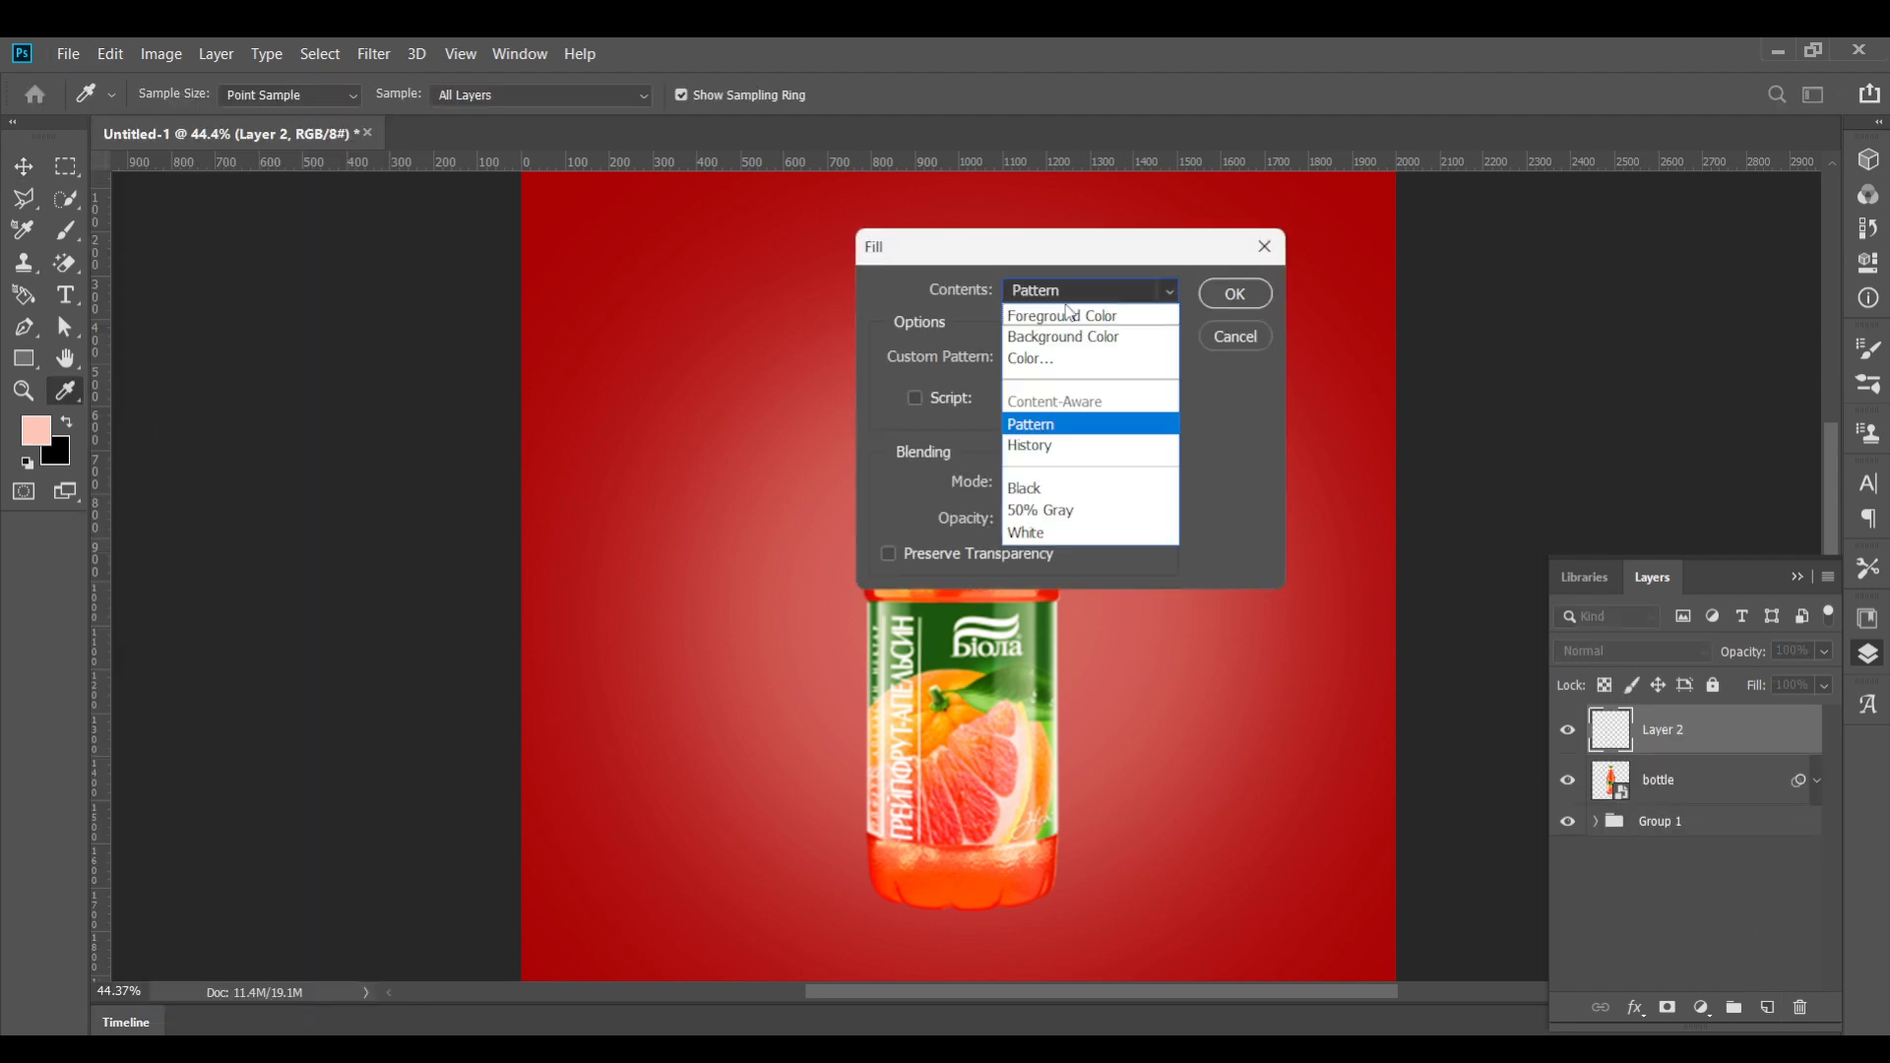
key(Down)
key(Down)
key(Down)
click(1235, 293)
Clip the gray layer to the bottle and set its blend mode to Overlay
right_click(1727, 725)
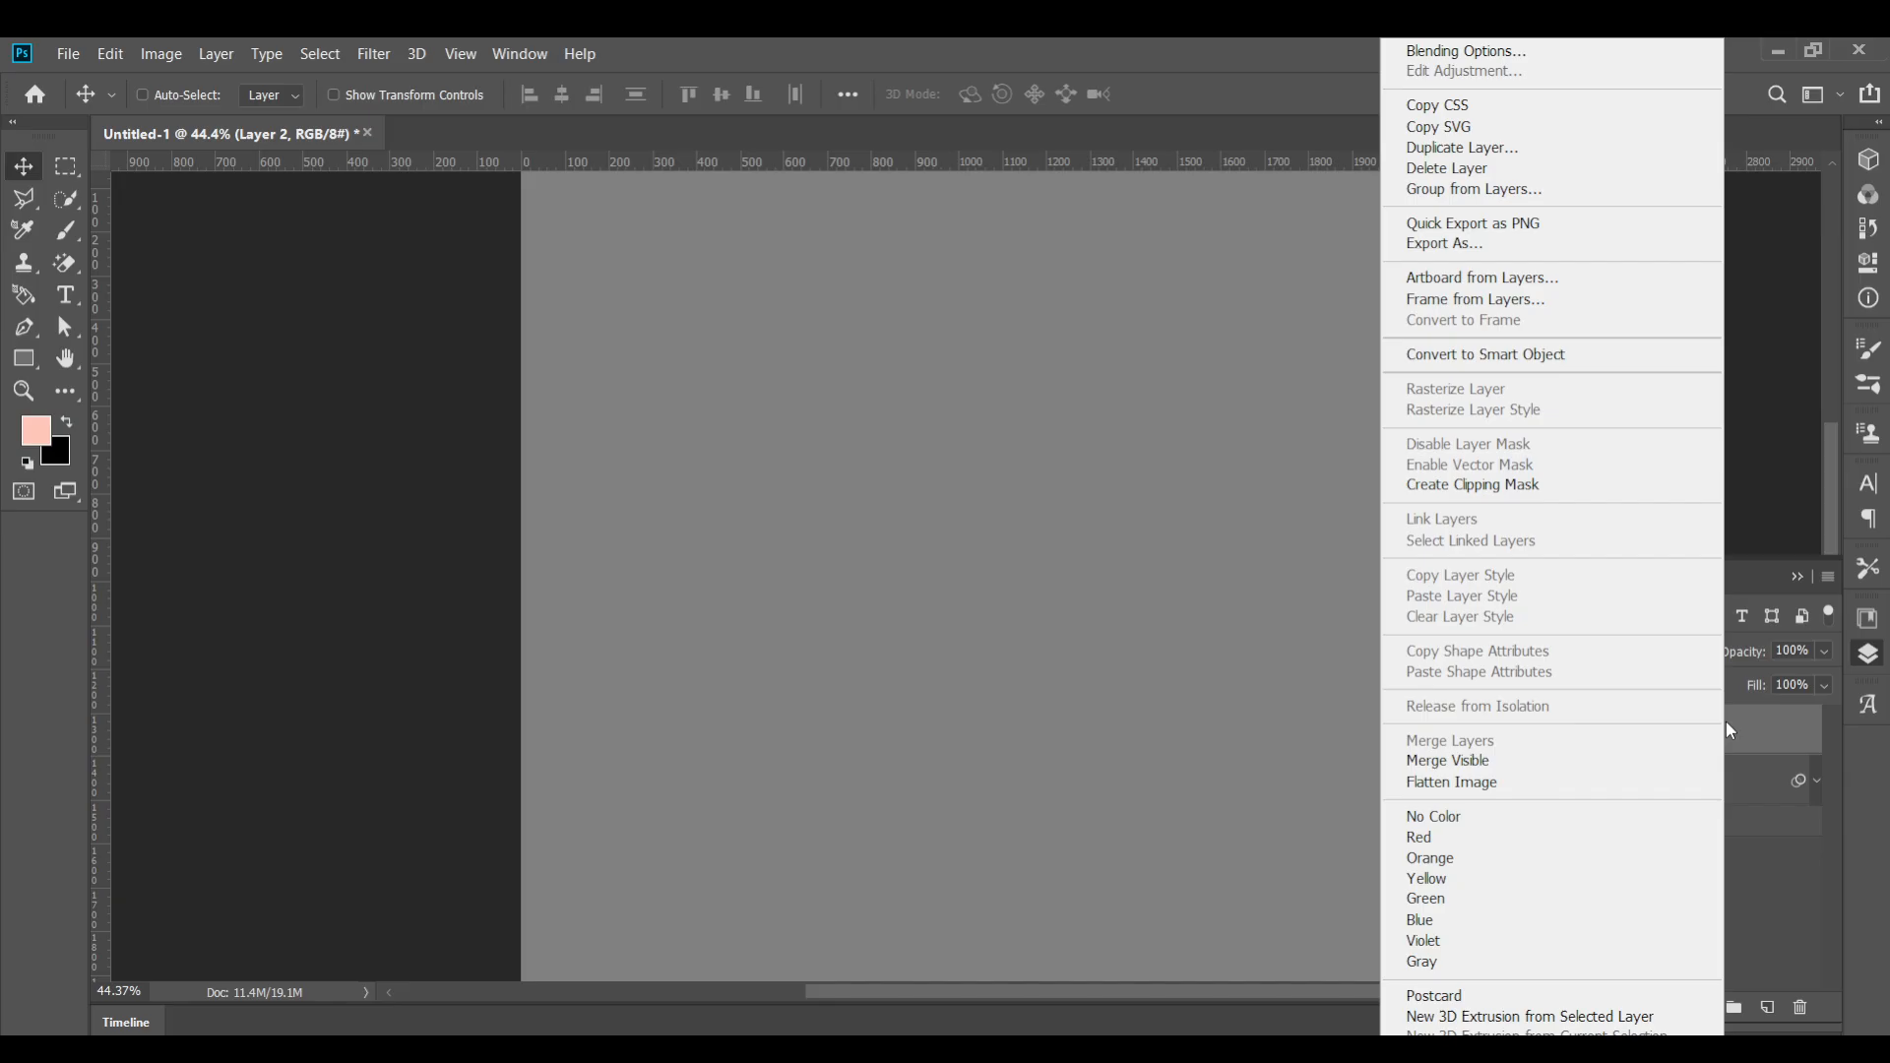
click(1528, 490)
click(1633, 651)
click(1596, 721)
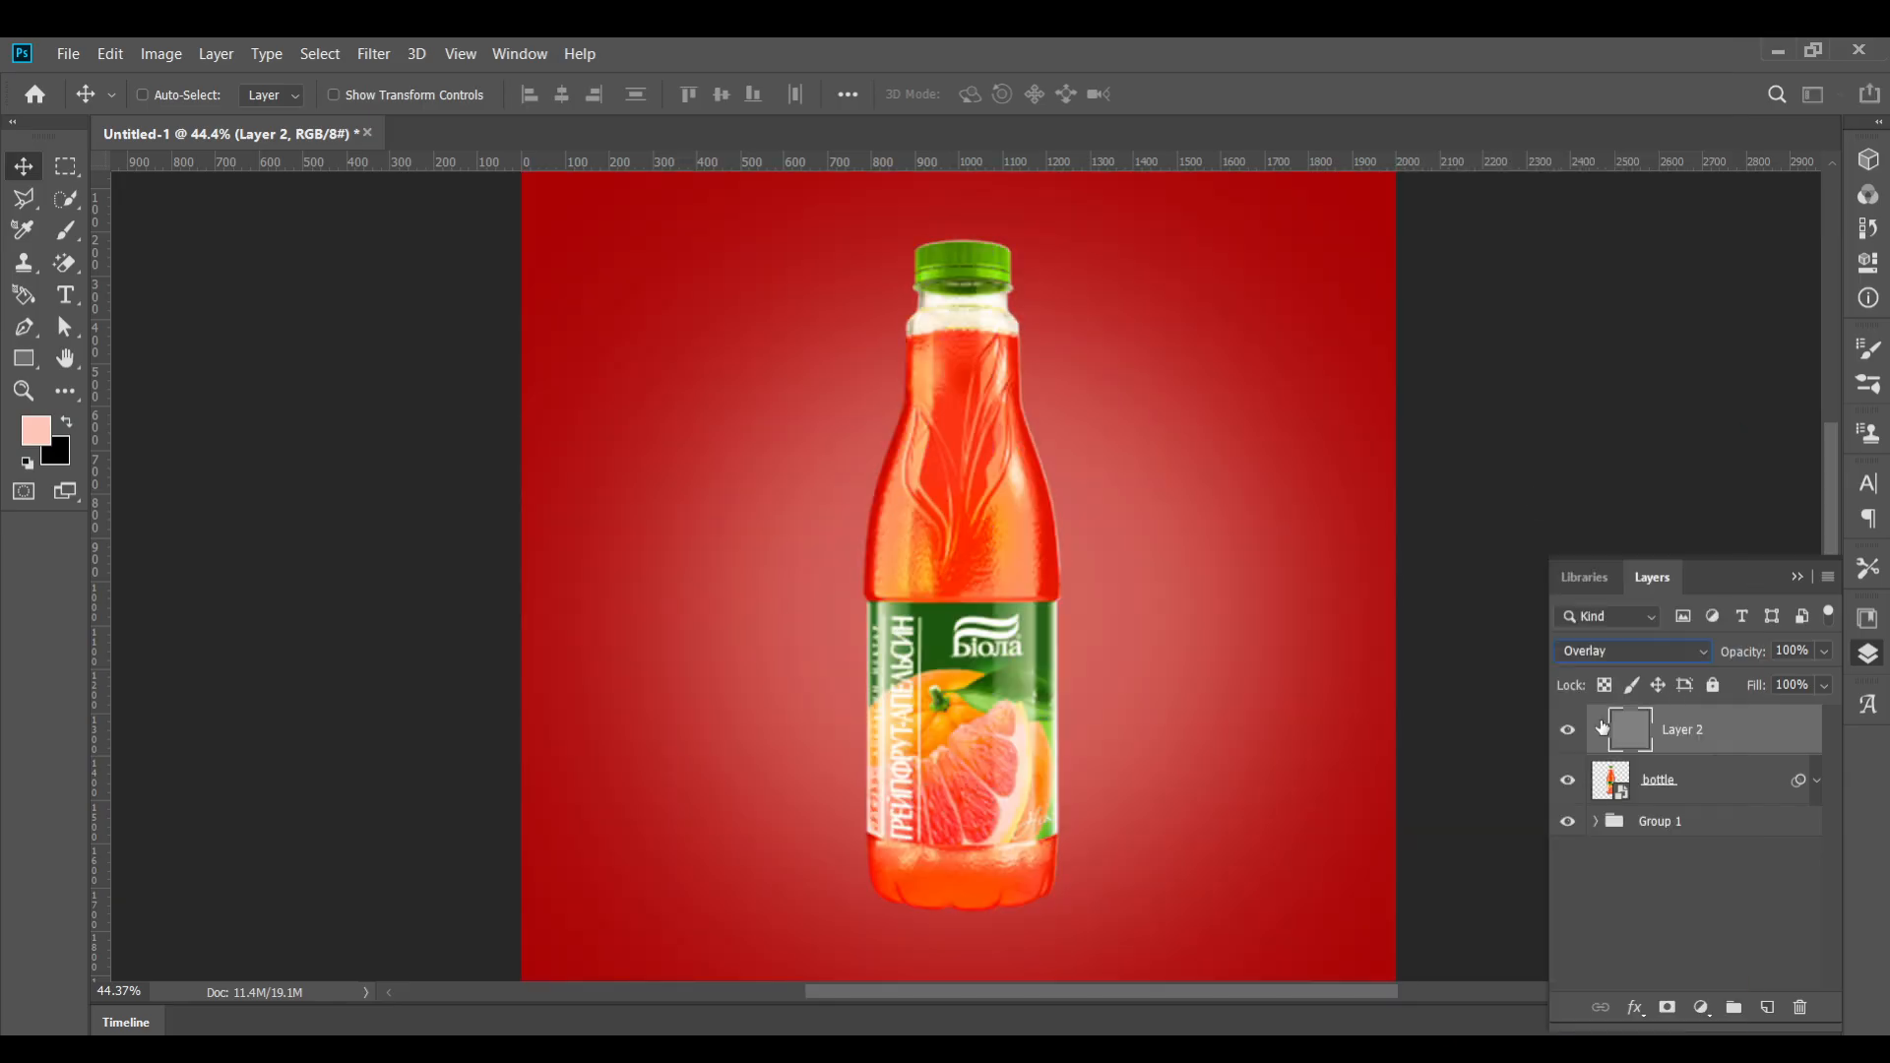
Try a brush stroke across the bottle on the overlay layer and undo it
scroll(983, 771, up, 1)
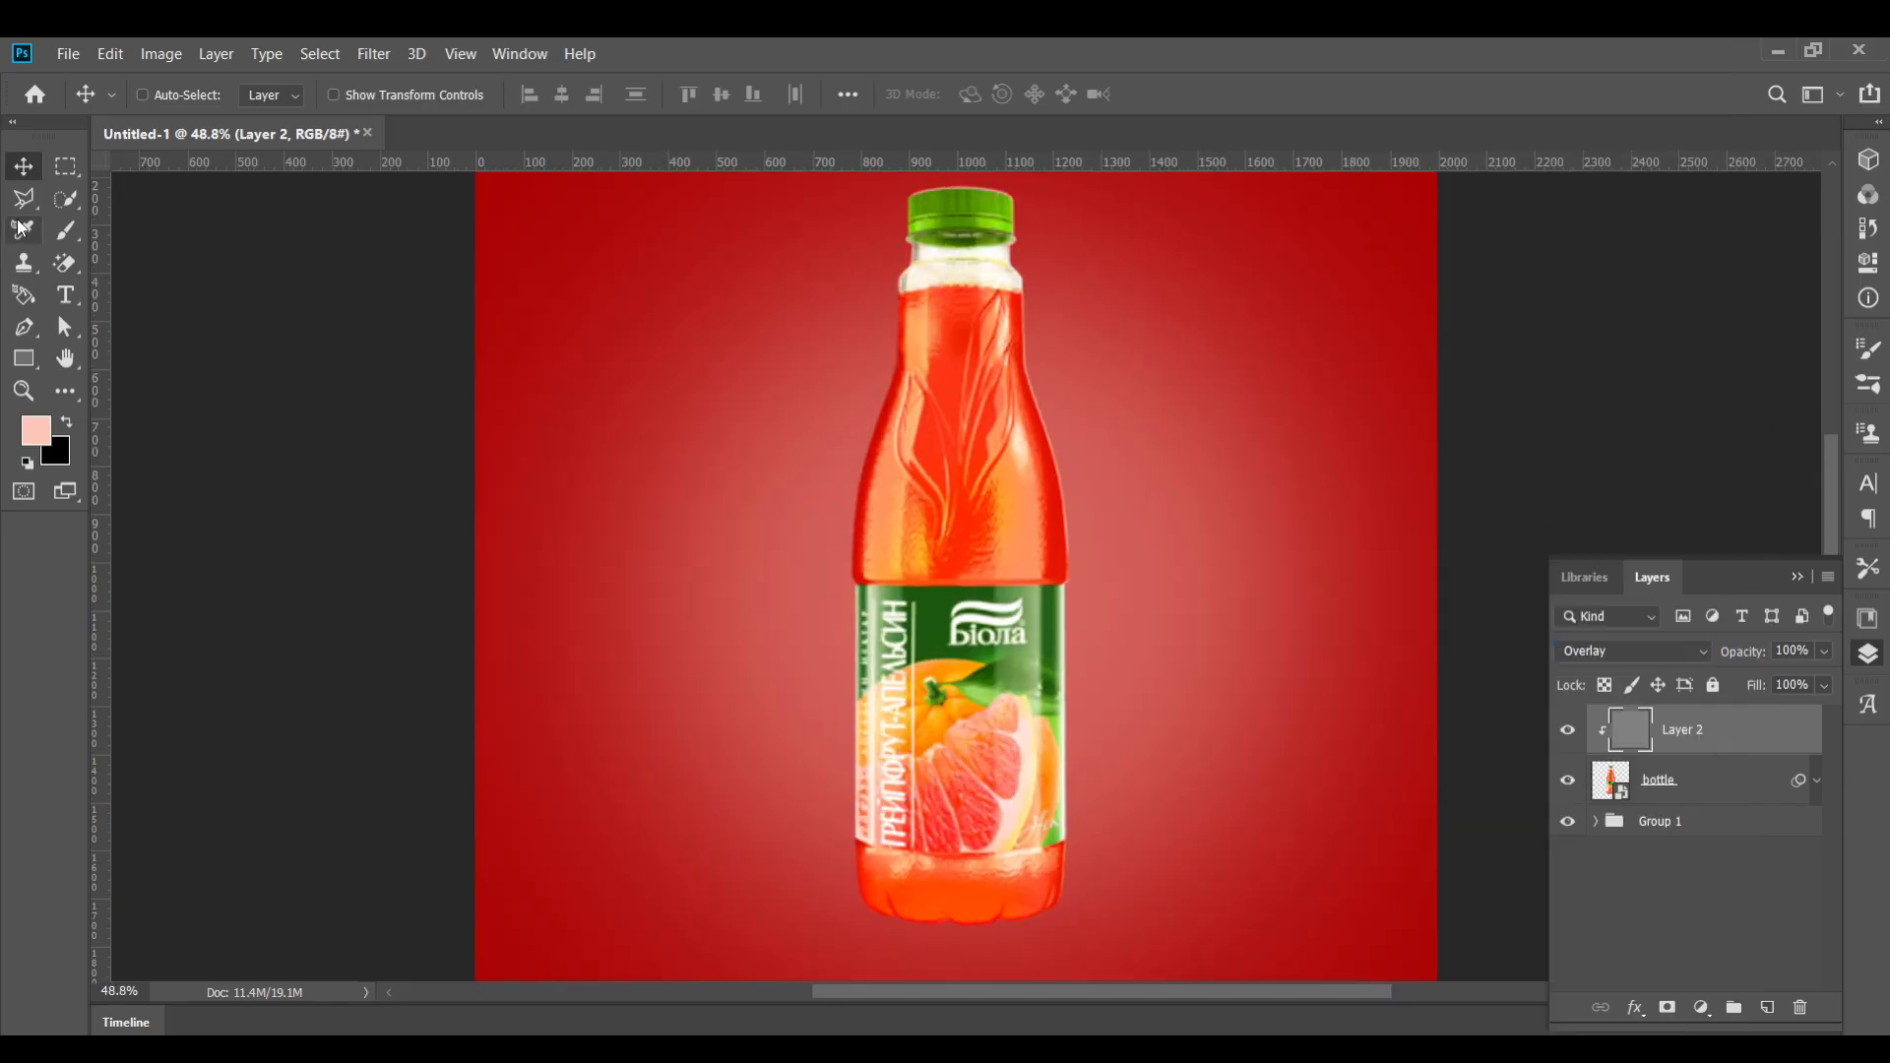
click(61, 231)
drag(1011, 593, 954, 594)
key(ctrl+z)
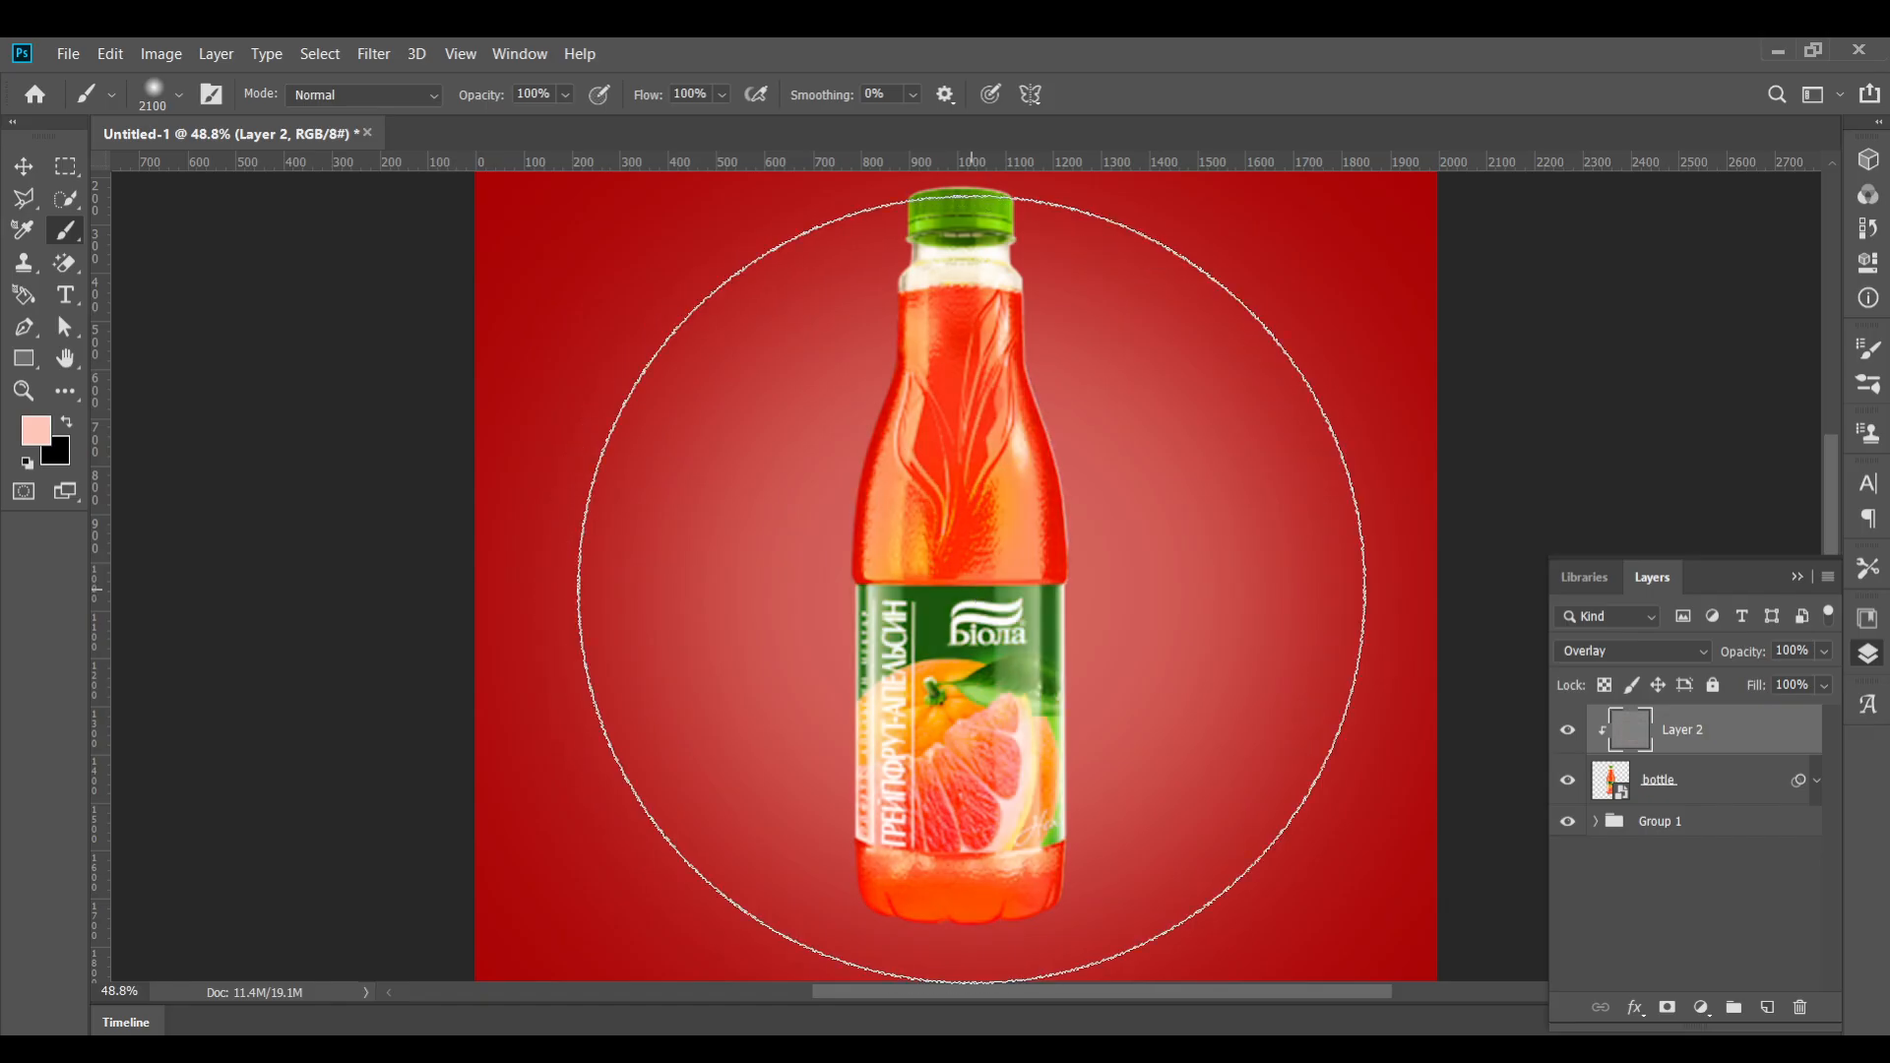
Paint light strokes across the bottle's base with a 125 px brush at 50% opacity
key(bracketleft)
key(bracketleft)
key(bracketleft)
key(bracketleft)
key(bracketleft)
key(bracketleft)
key(bracketleft)
key(bracketleft)
key(bracketleft)
key(bracketleft)
key(bracketleft)
key(bracketleft)
key(bracketleft)
key(bracketleft)
key(bracketleft)
key(bracketleft)
key(bracketleft)
key(bracketleft)
key(bracketleft)
key(bracketleft)
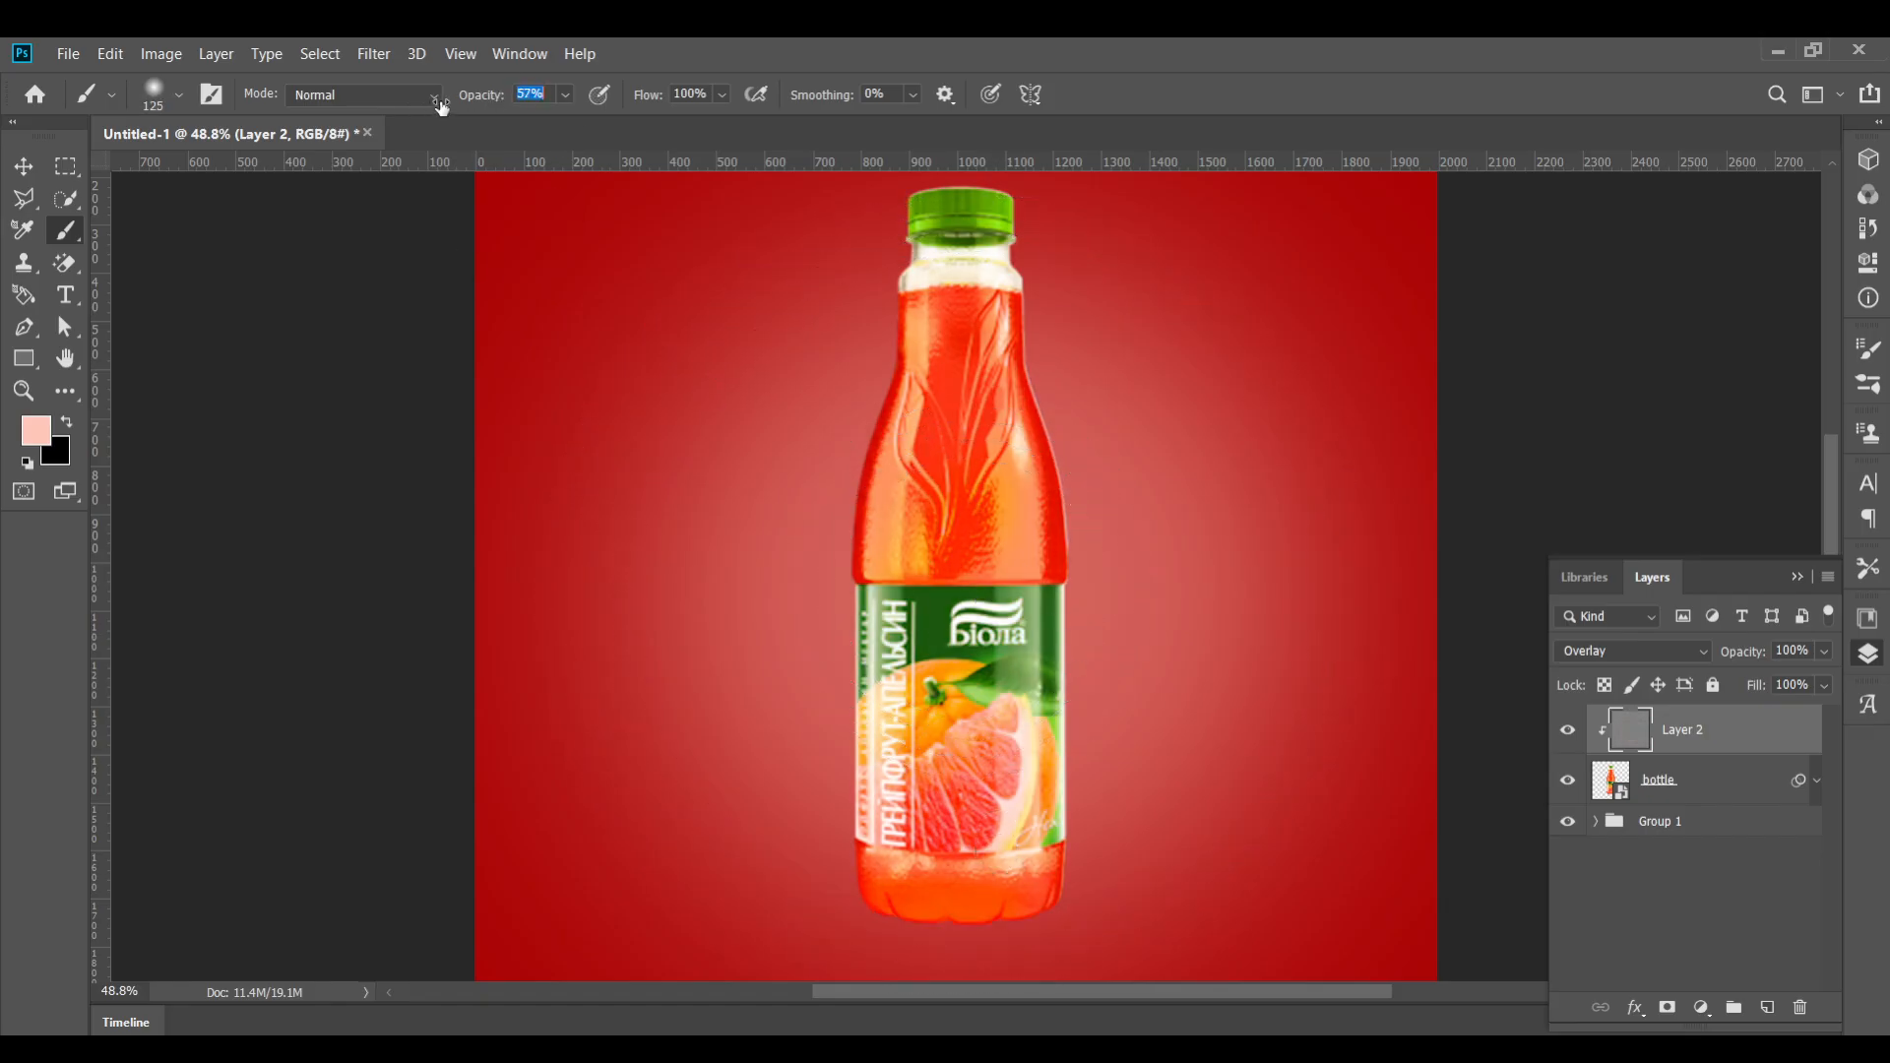
scroll(1006, 918, up, 3)
mouse_move(951, 879)
mouse_down()
mouse_move(1059, 835)
mouse_move(981, 876)
mouse_up()
drag(816, 846, 1077, 866)
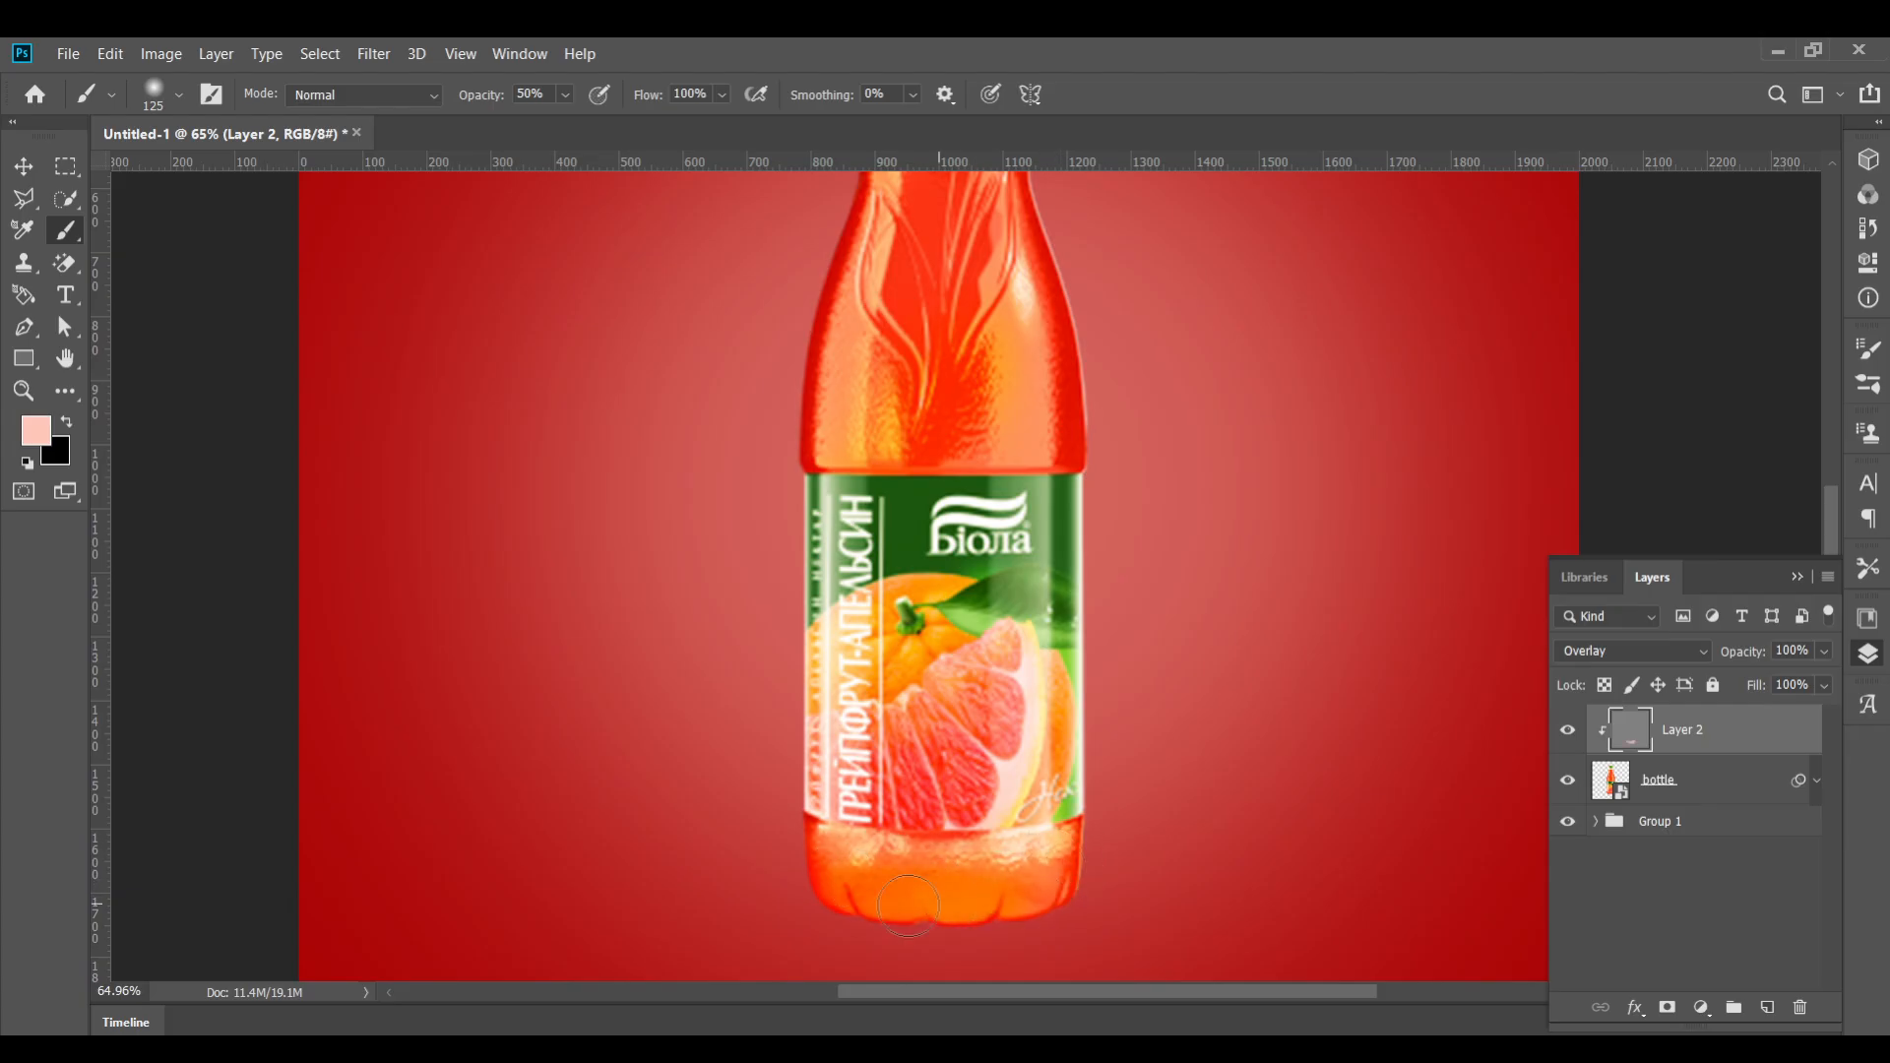
Paint light highlight strokes down the bottle's shoulders, sides and label on the overlay layer
scroll(947, 679, down, 2)
drag(961, 351, 1039, 516)
drag(1066, 389, 1104, 591)
mouse_move(974, 340)
mouse_down()
mouse_move(967, 410)
mouse_move(941, 698)
mouse_move(920, 731)
mouse_move(931, 894)
mouse_up()
mouse_move(1106, 673)
mouse_down()
mouse_move(1119, 720)
mouse_move(1128, 901)
mouse_up()
drag(1081, 689, 1087, 881)
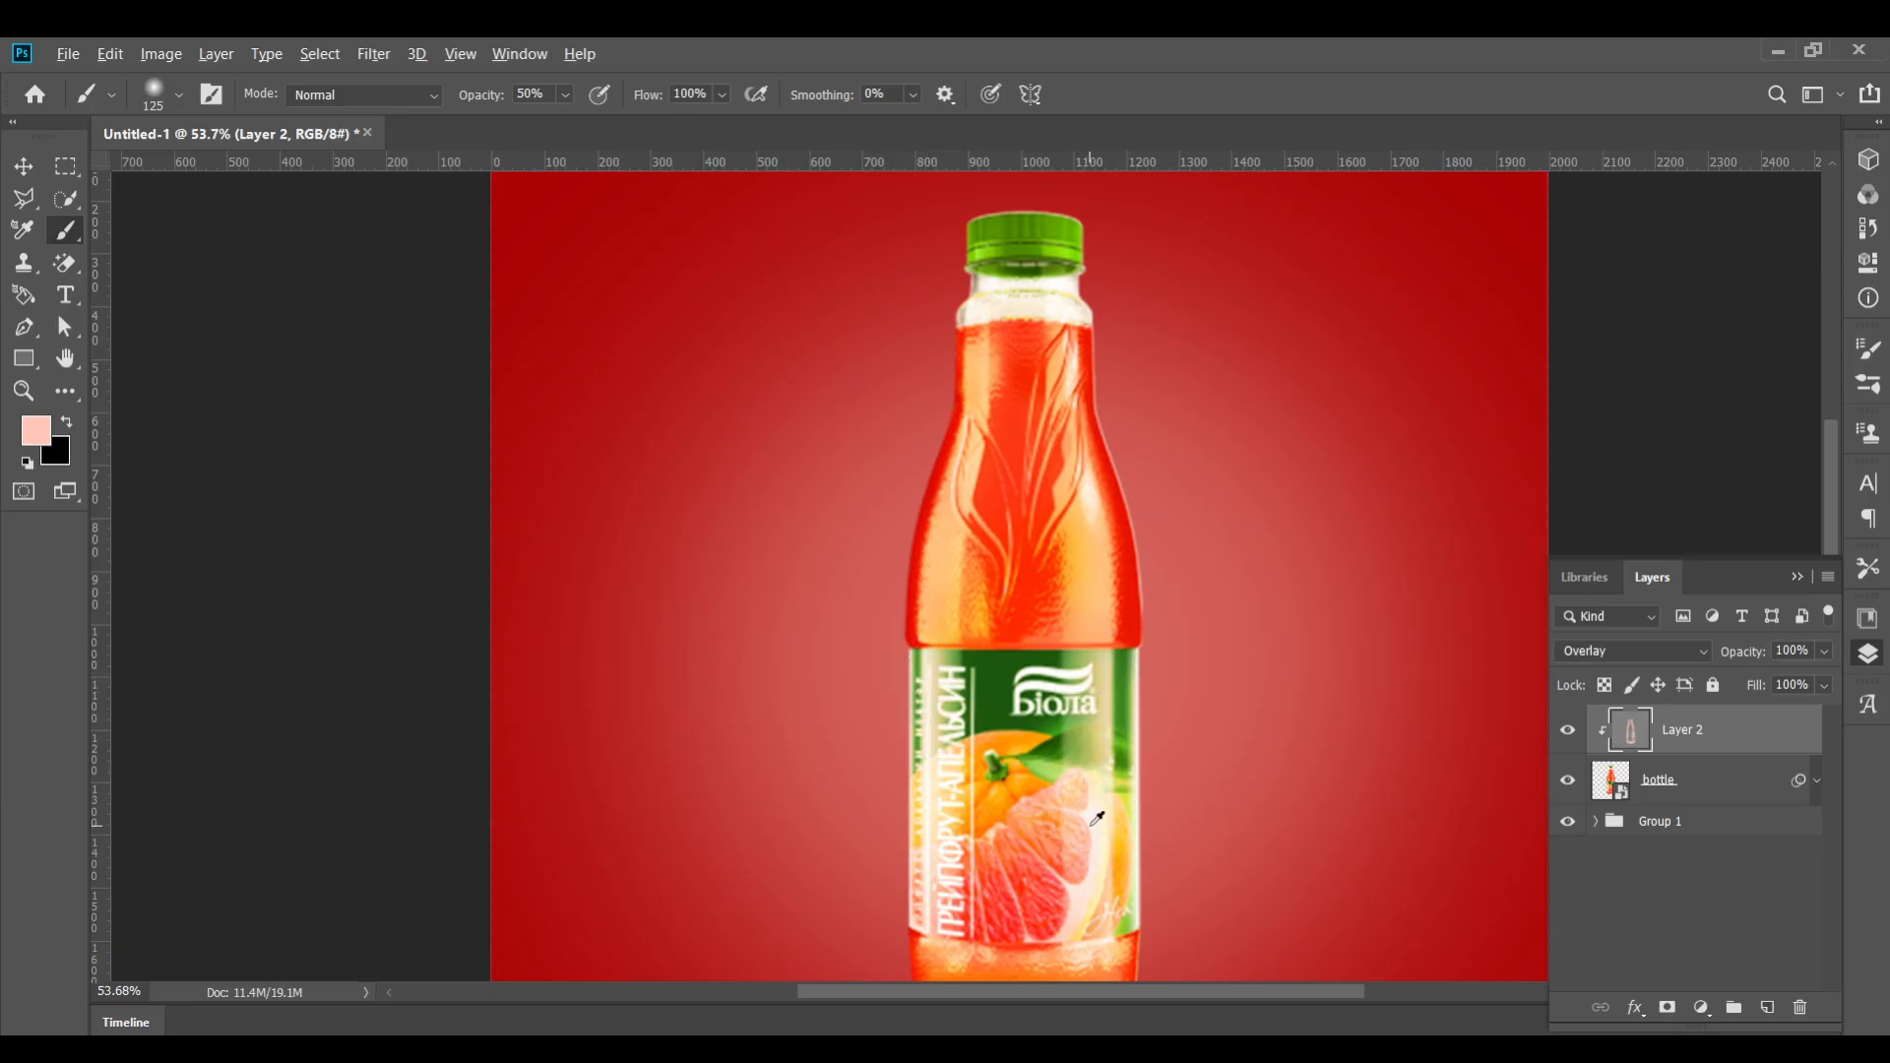
Examine the painted highlights along the bottle's neck, label and base up close
scroll(1097, 819, down, 2)
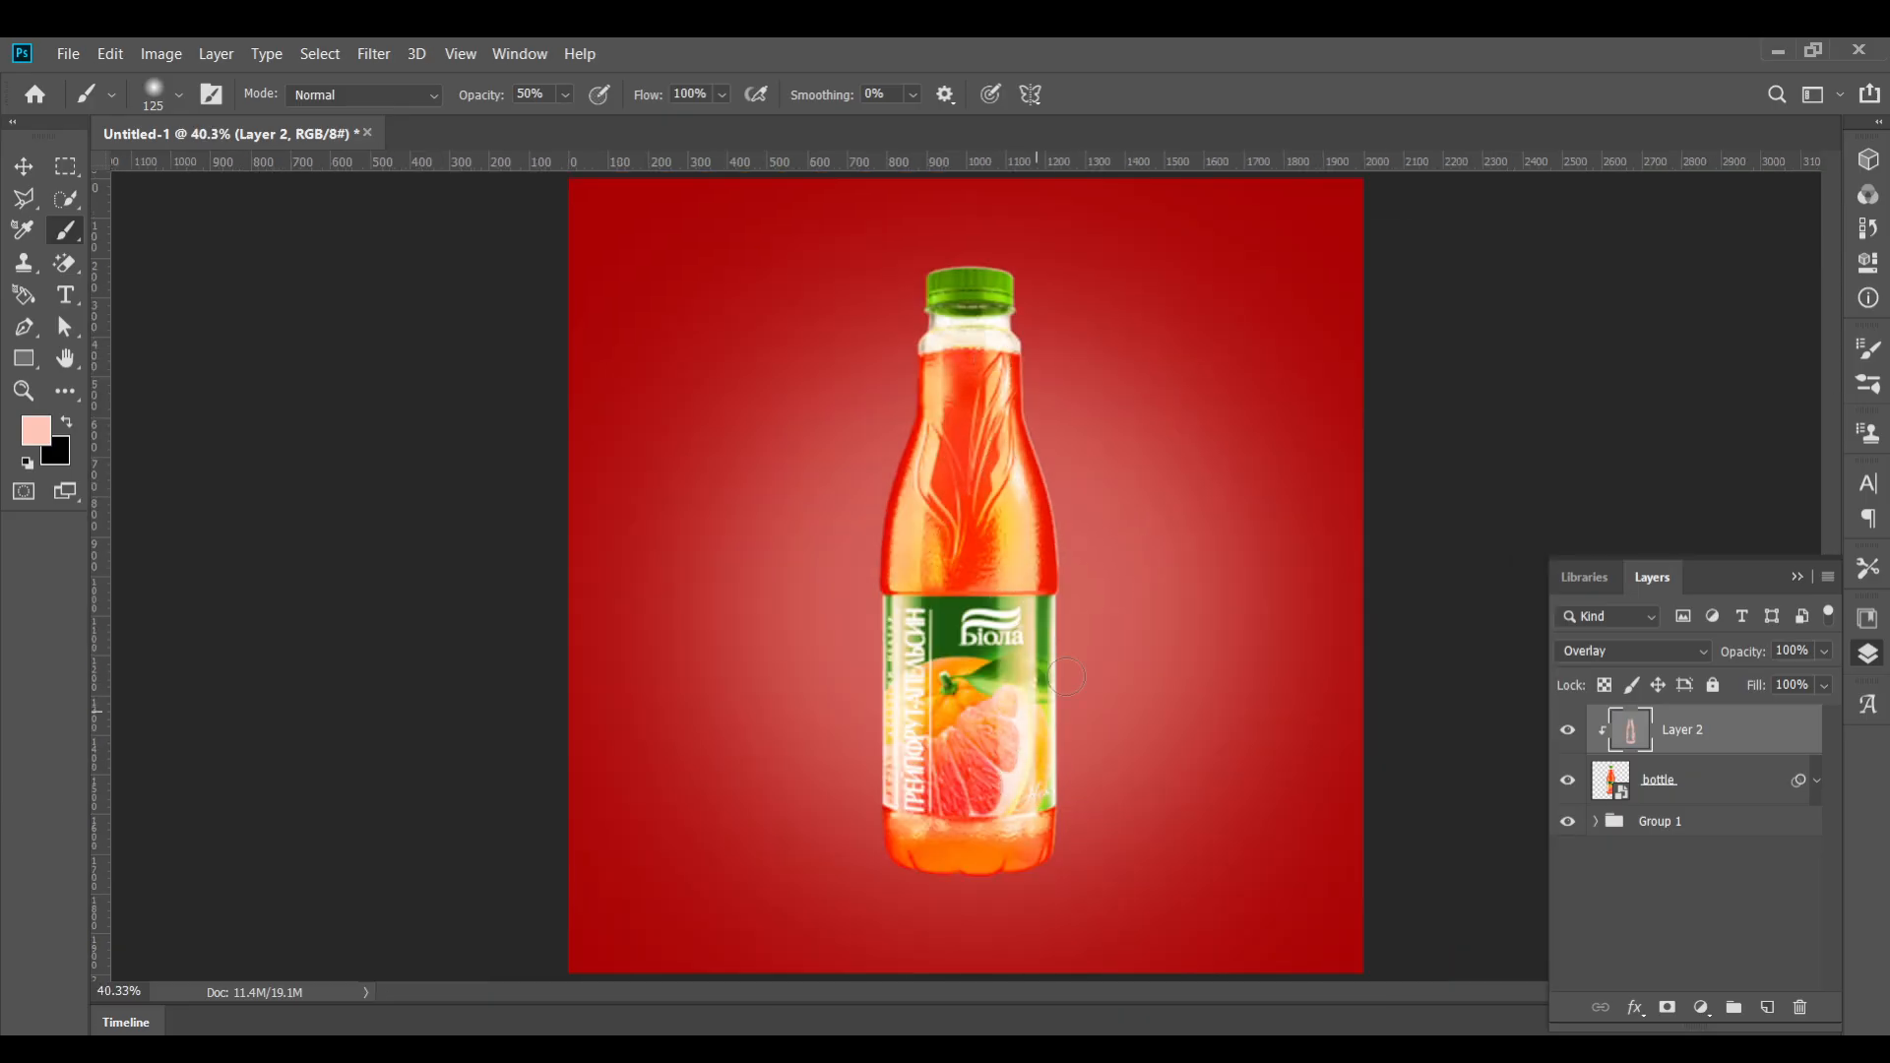
scroll(902, 762, up, 3)
key(bracketleft)
key(bracketleft)
key(bracketleft)
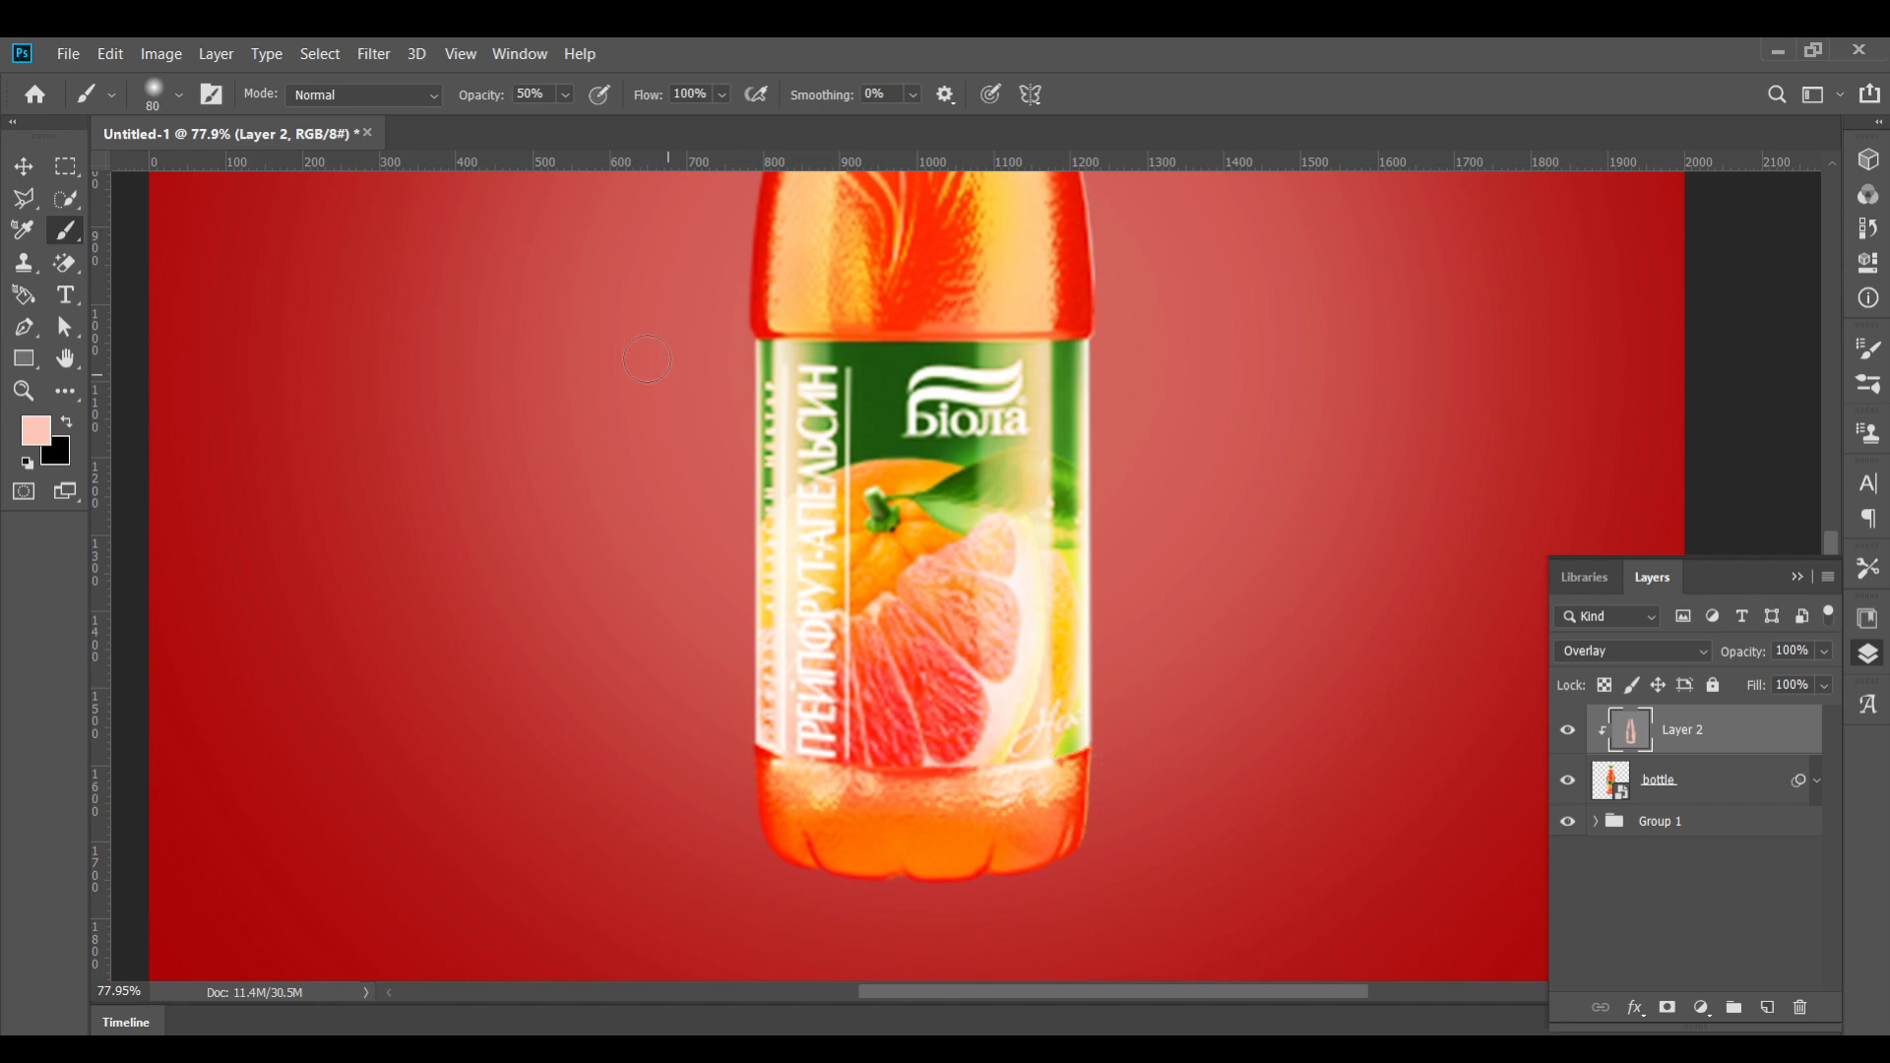
scroll(1067, 421, up, 3)
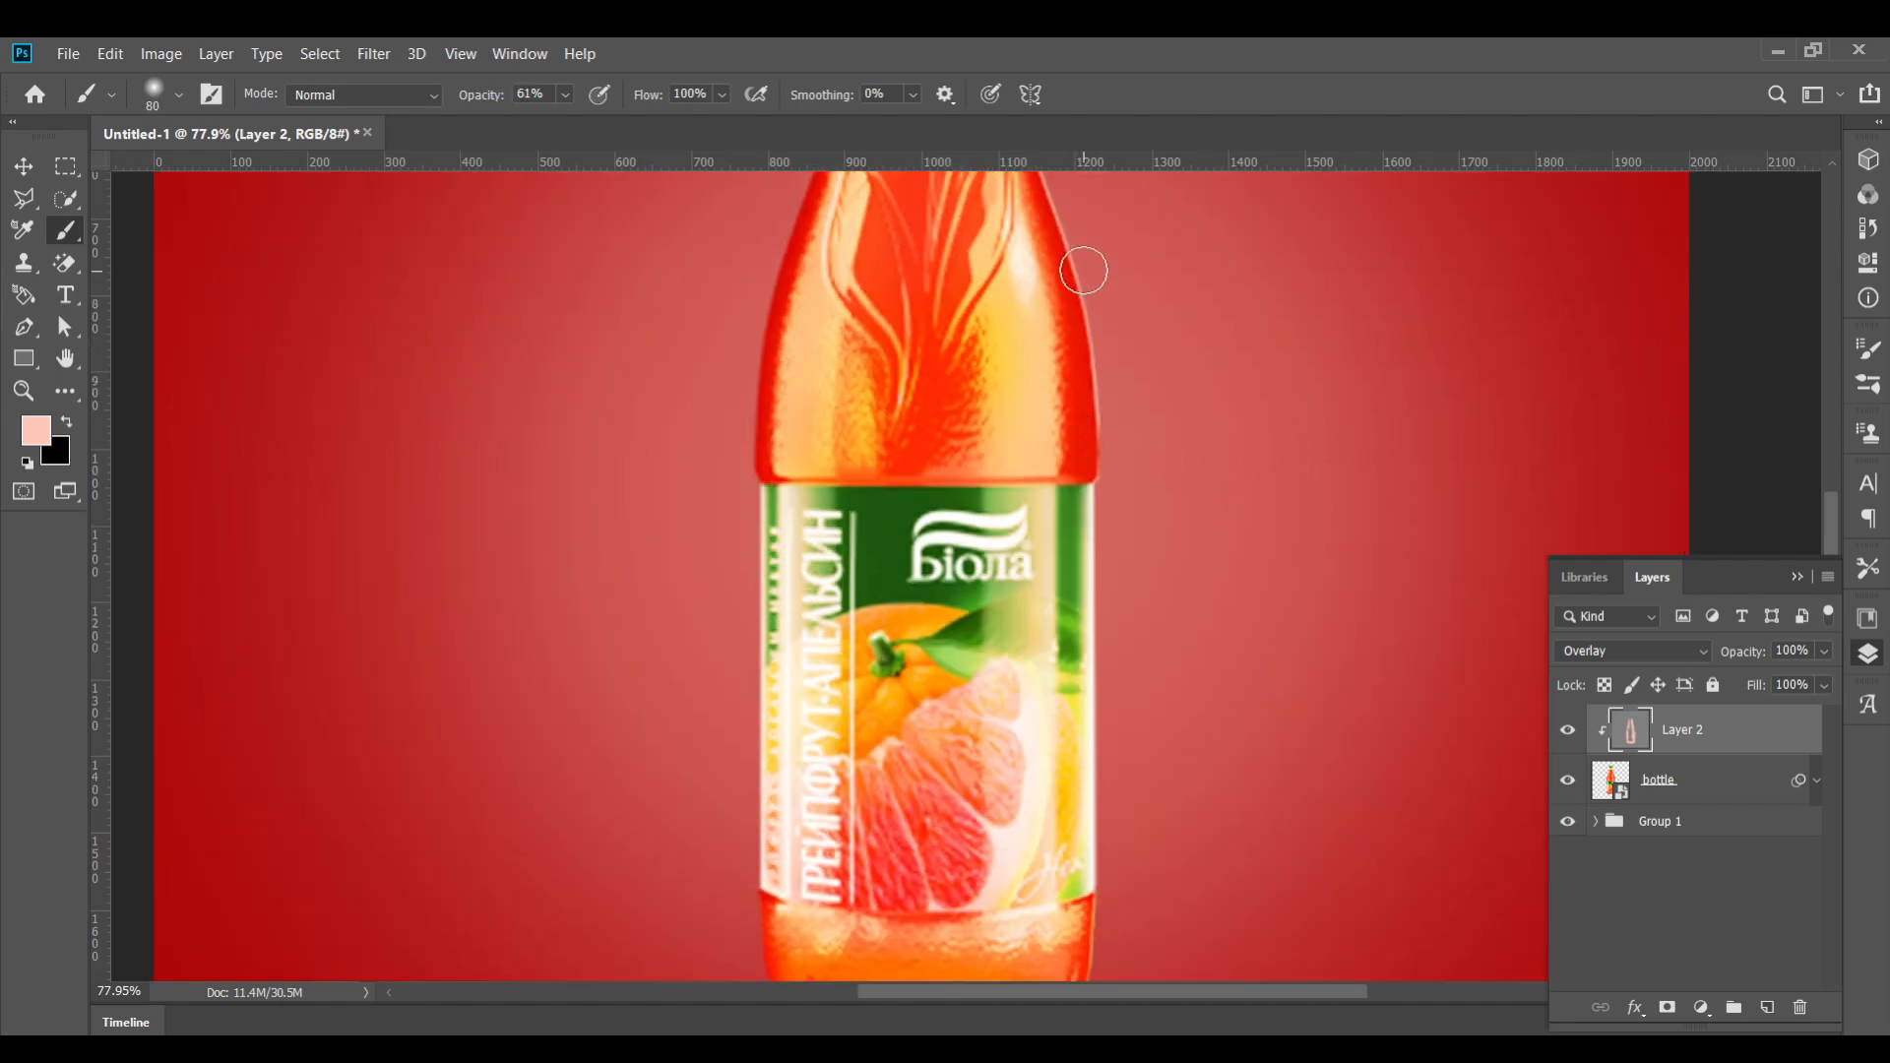
scroll(1017, 563, up, 5)
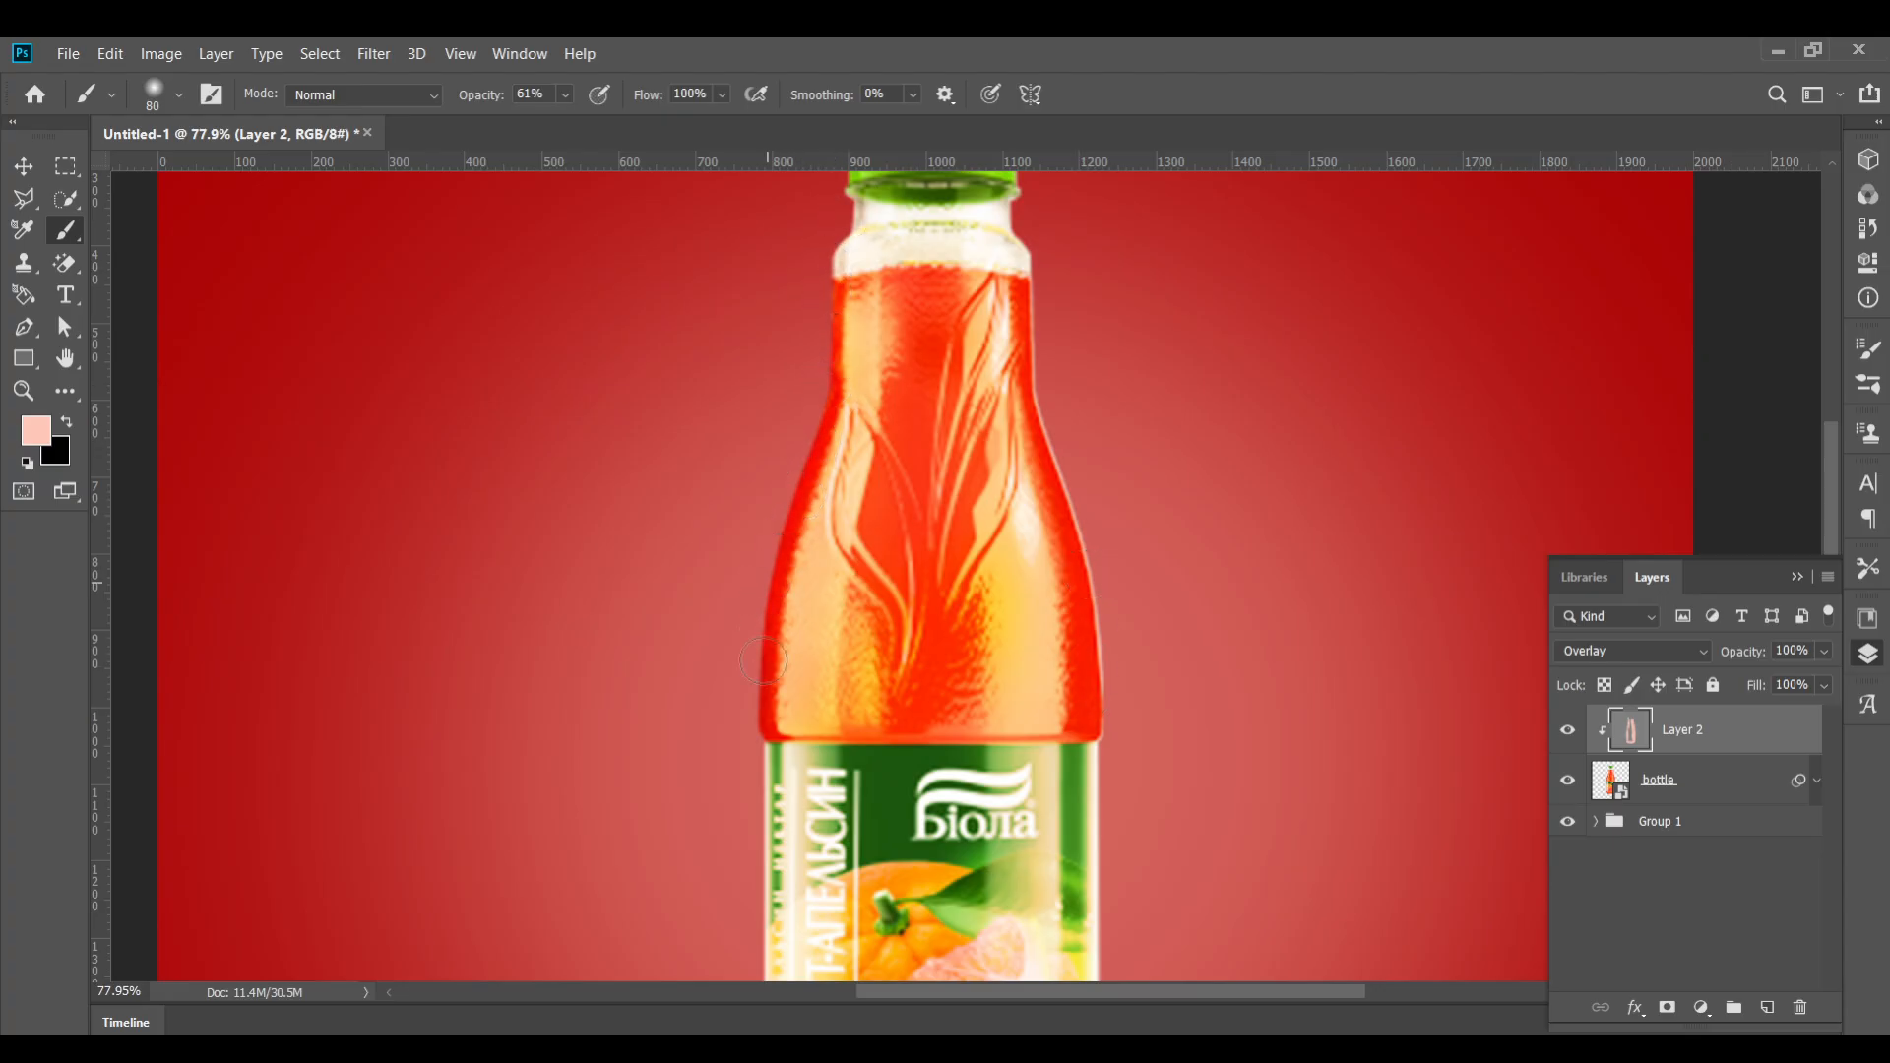
scroll(766, 660, up, 2)
scroll(803, 414, down, 6)
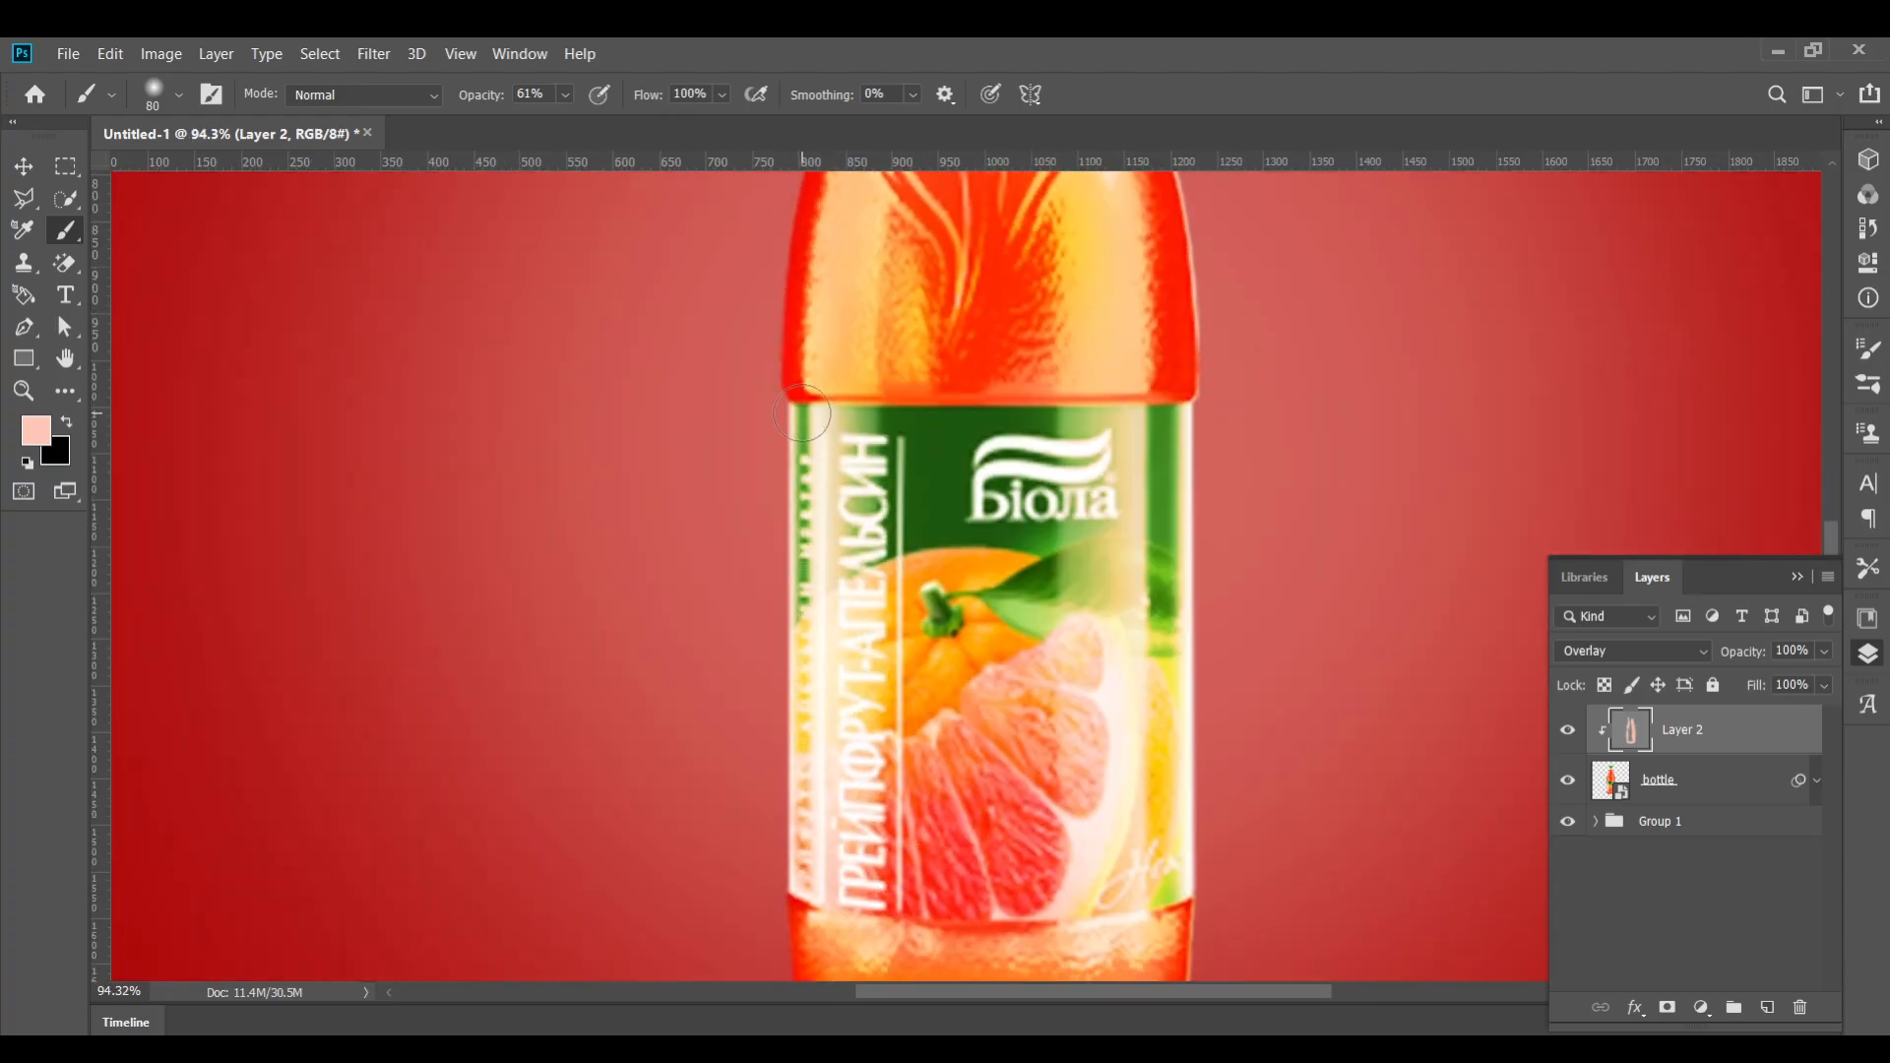
scroll(806, 819, down, 5)
scroll(829, 685, up, 6)
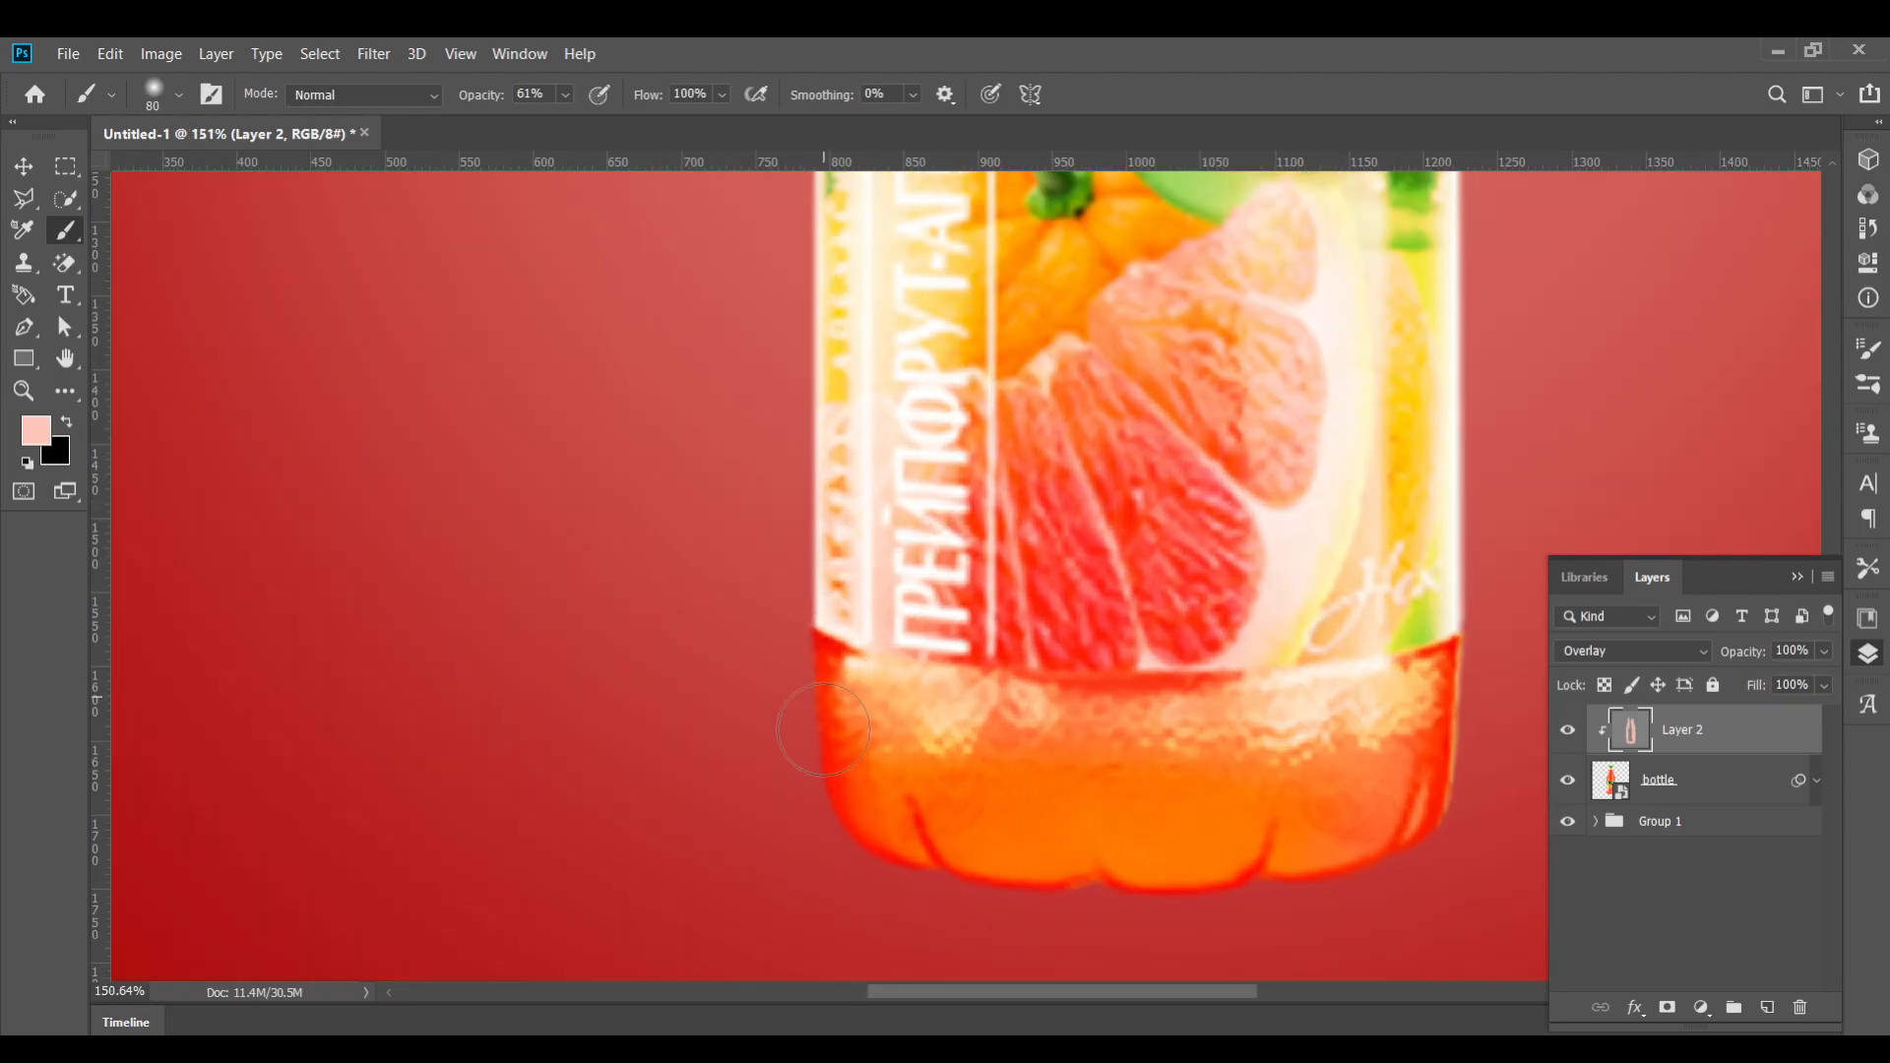
scroll(1395, 802, down, 12)
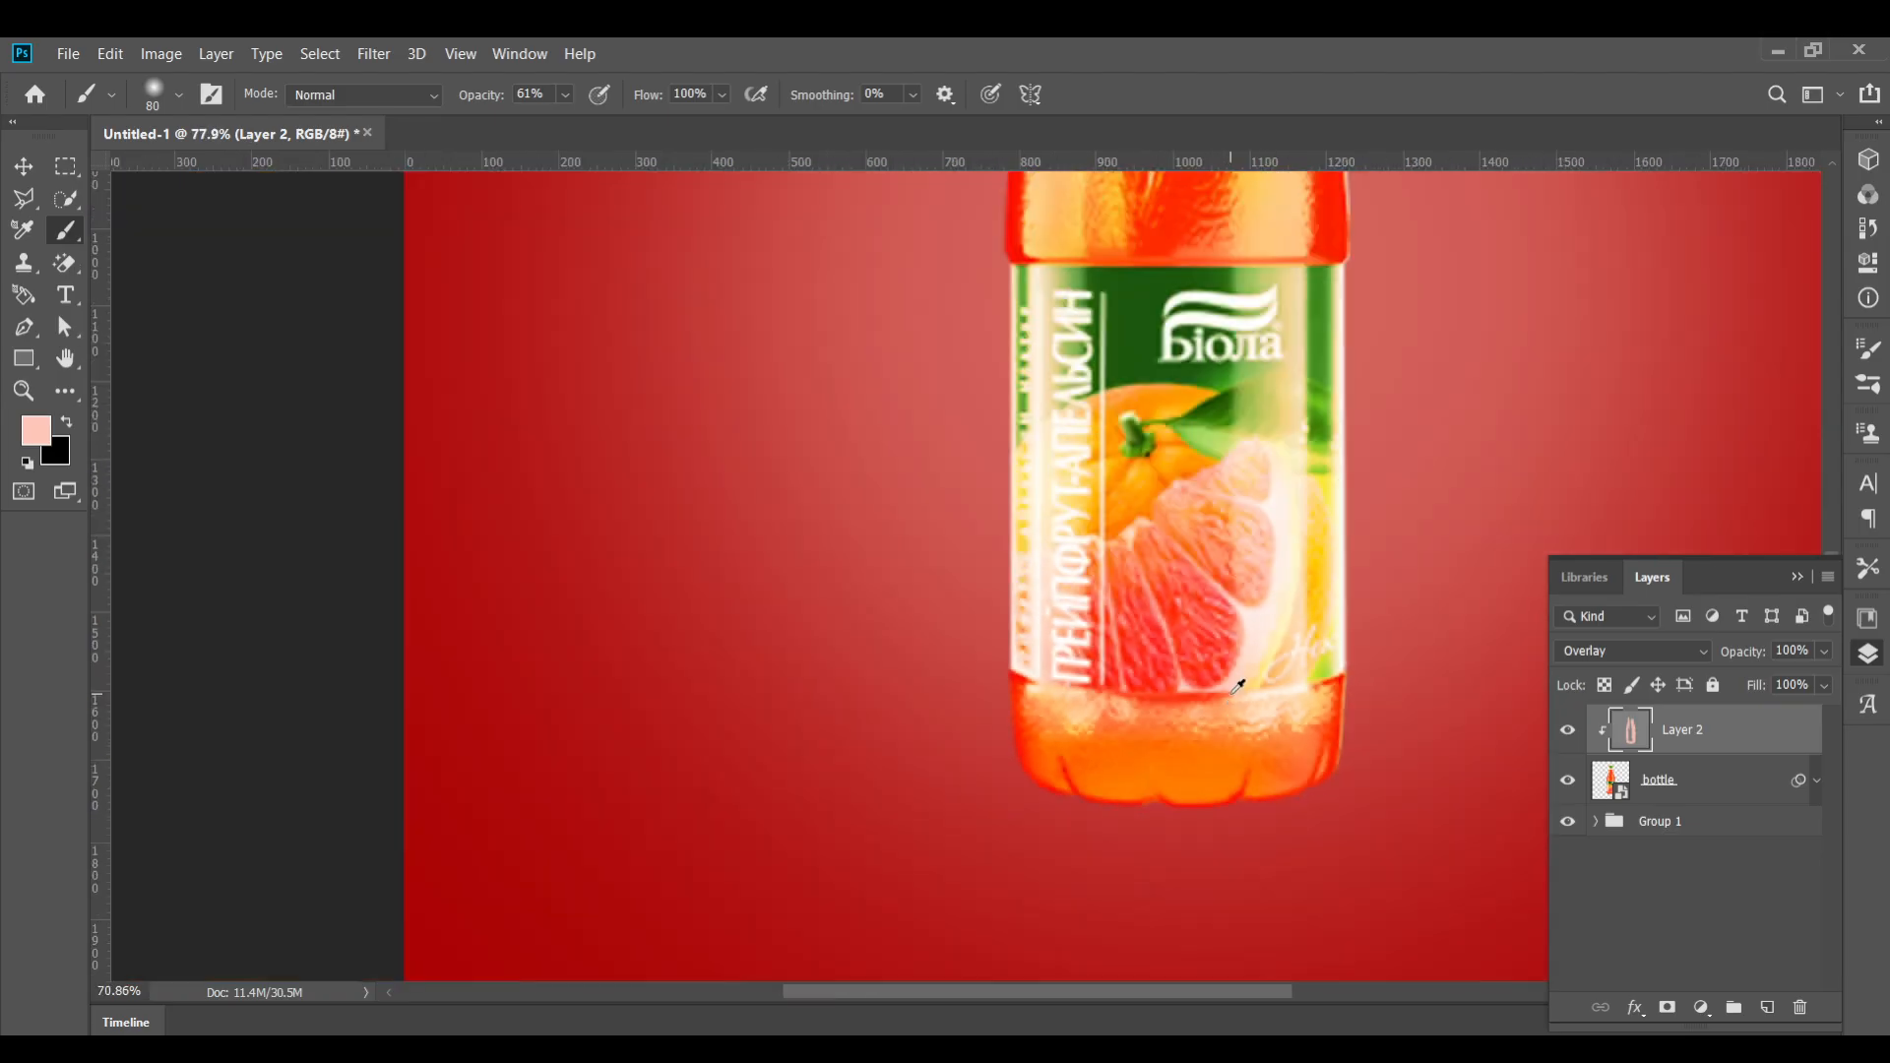
click(23, 168)
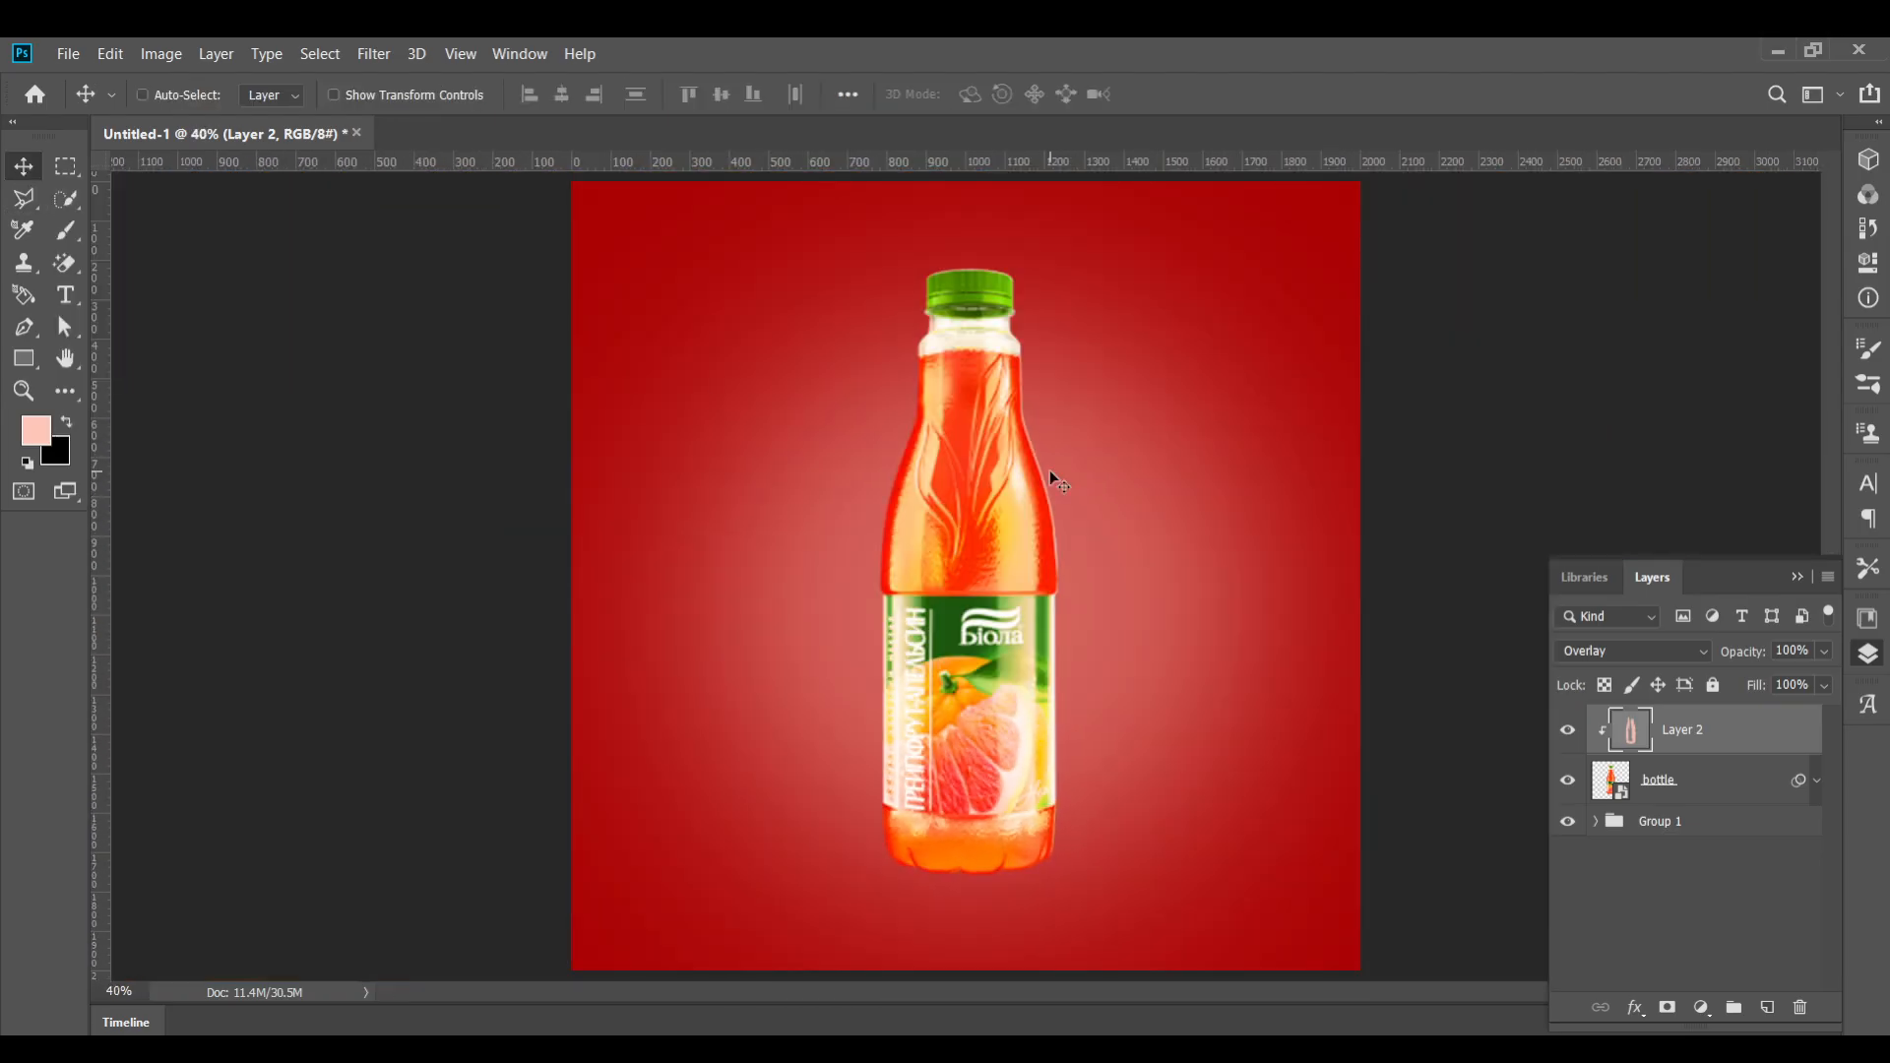
Add a Solid Color fill layer in a salmon peach color above the overlay layer
scroll(1049, 470, up, 3)
click(1700, 1008)
click(1743, 578)
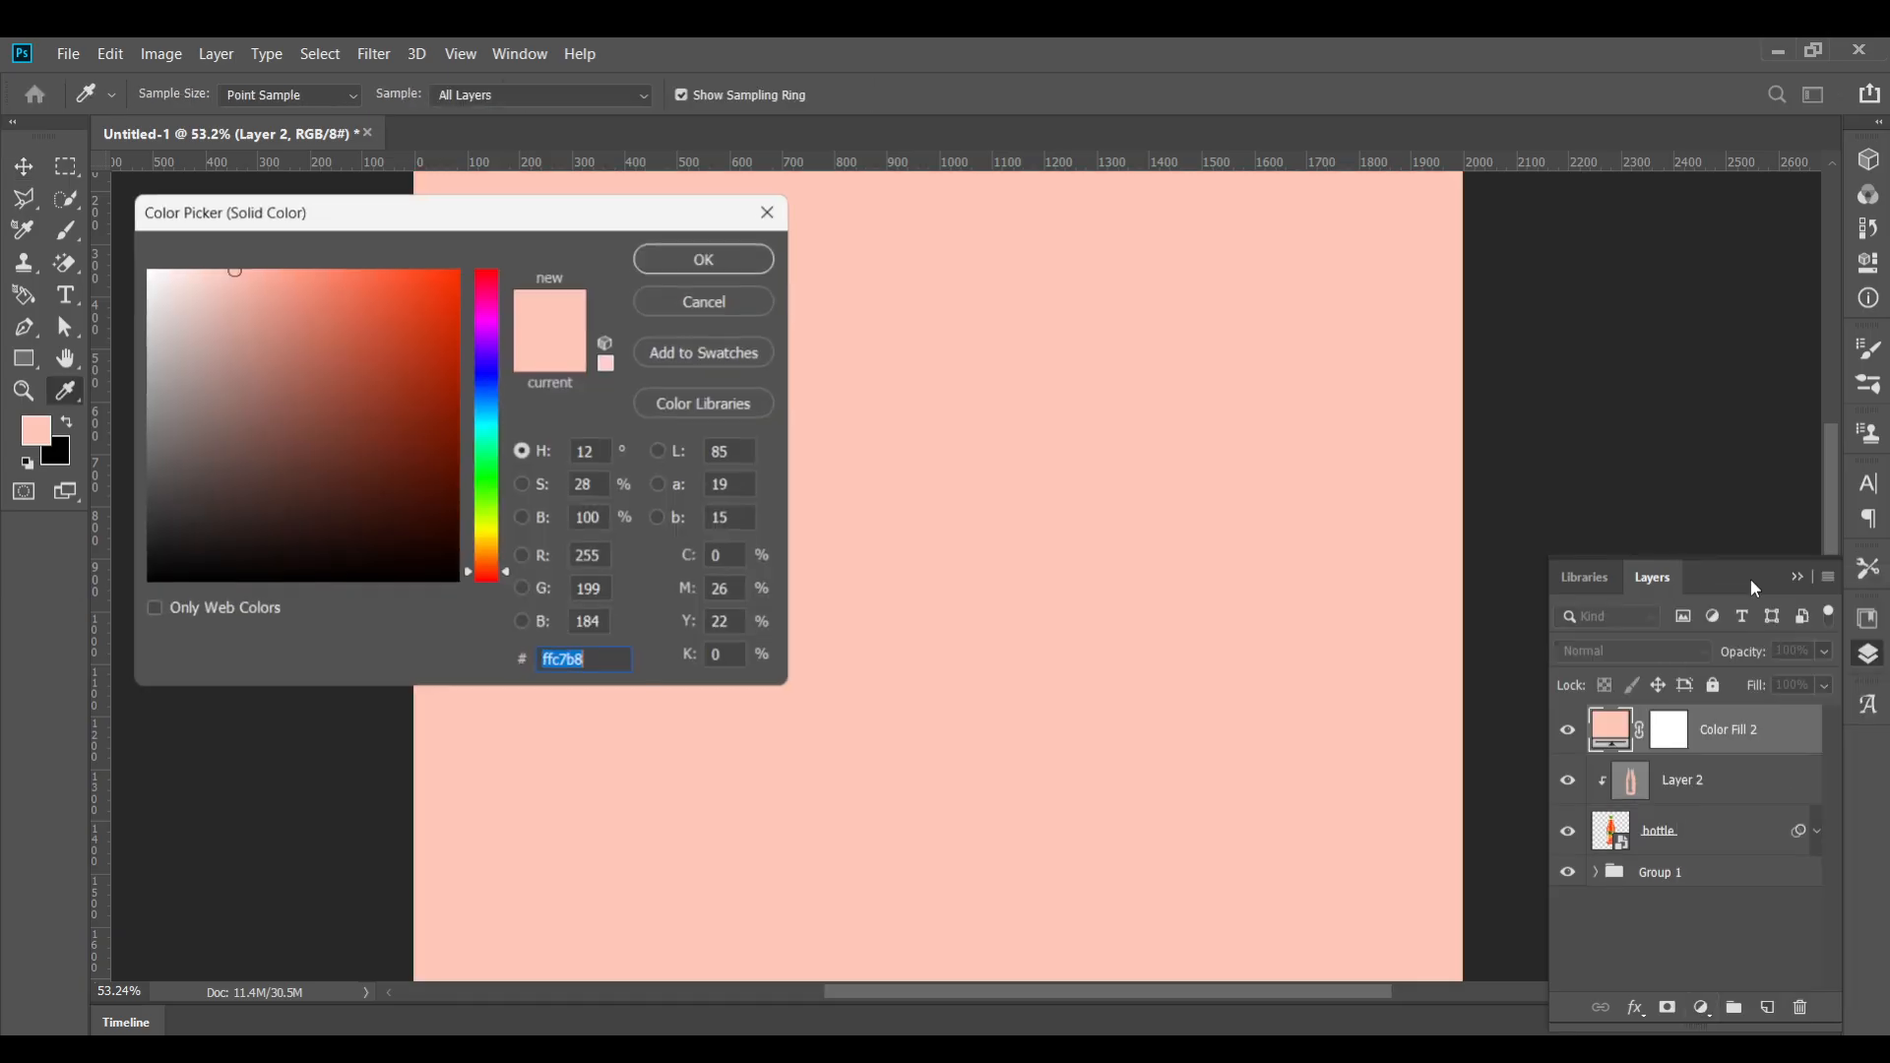
mouse_move(234, 274)
mouse_down()
mouse_move(339, 273)
mouse_move(302, 273)
mouse_up()
click(641, 256)
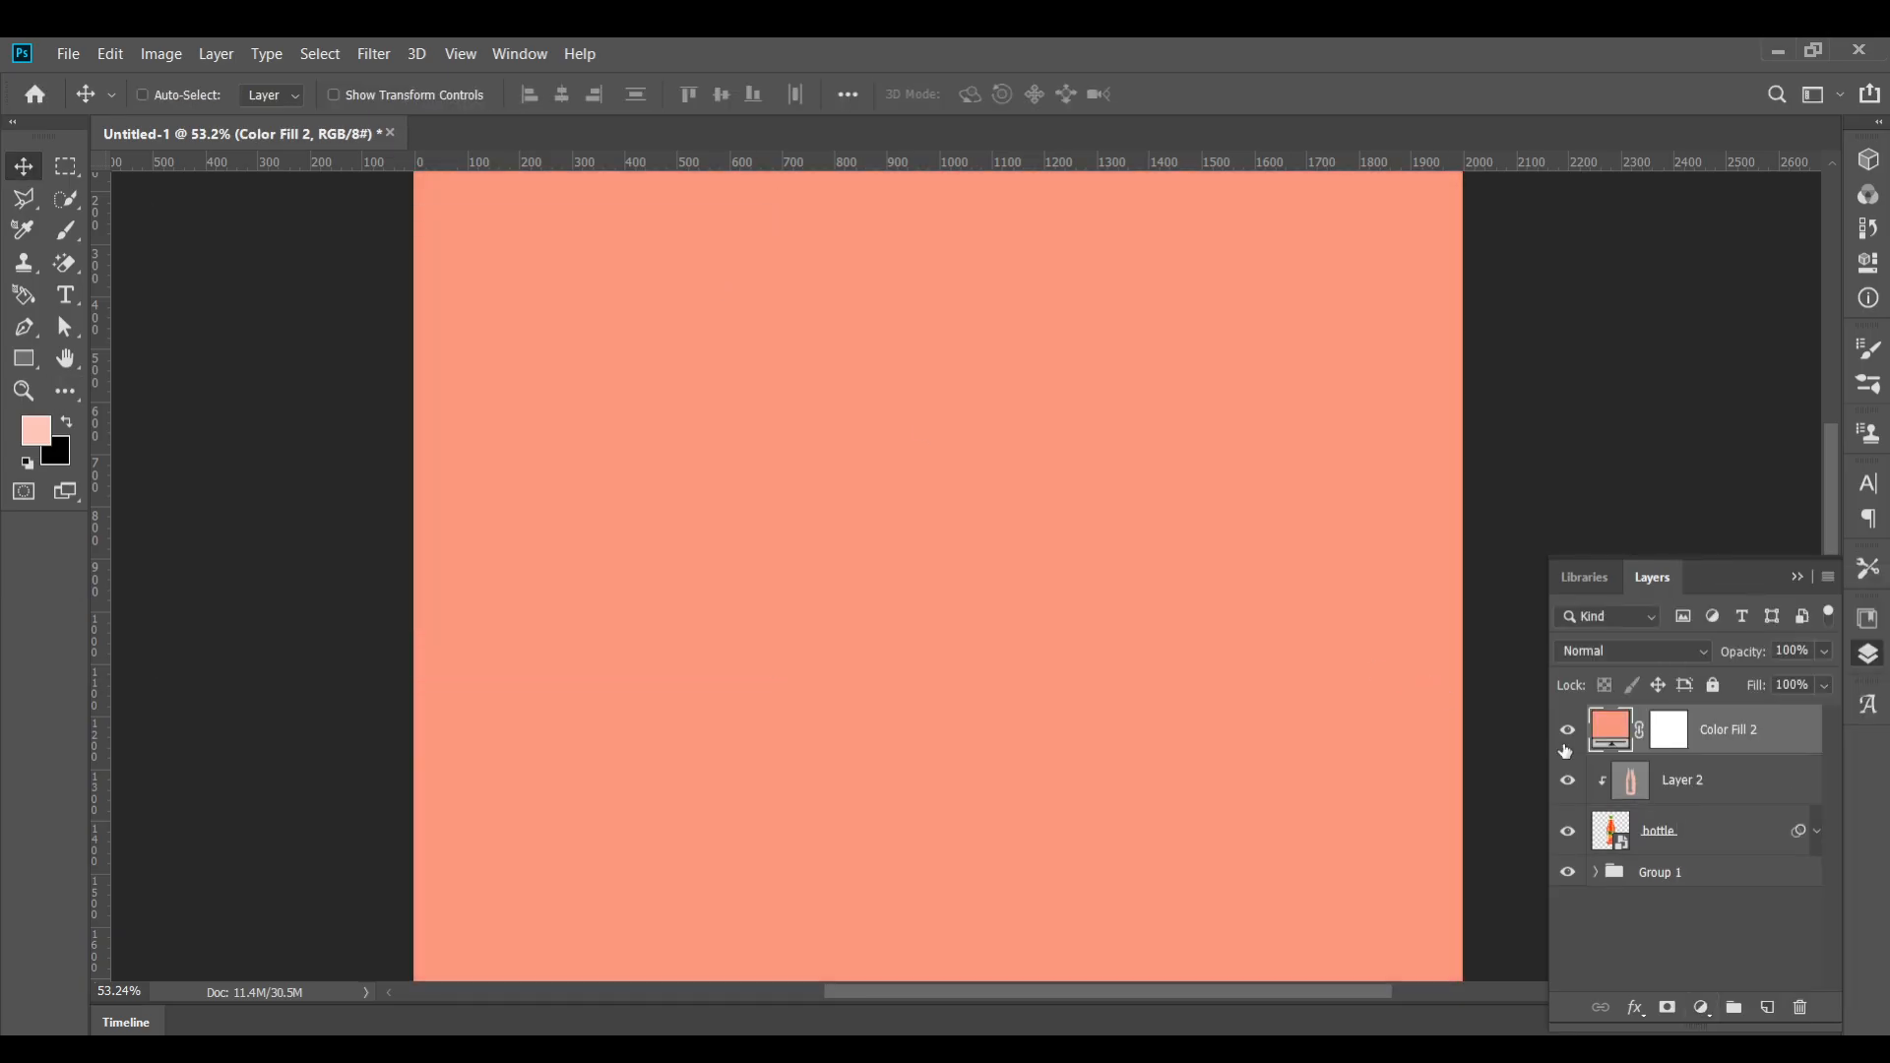
Clip the color fill layer to the bottle
right_click(1620, 736)
right_click(1697, 742)
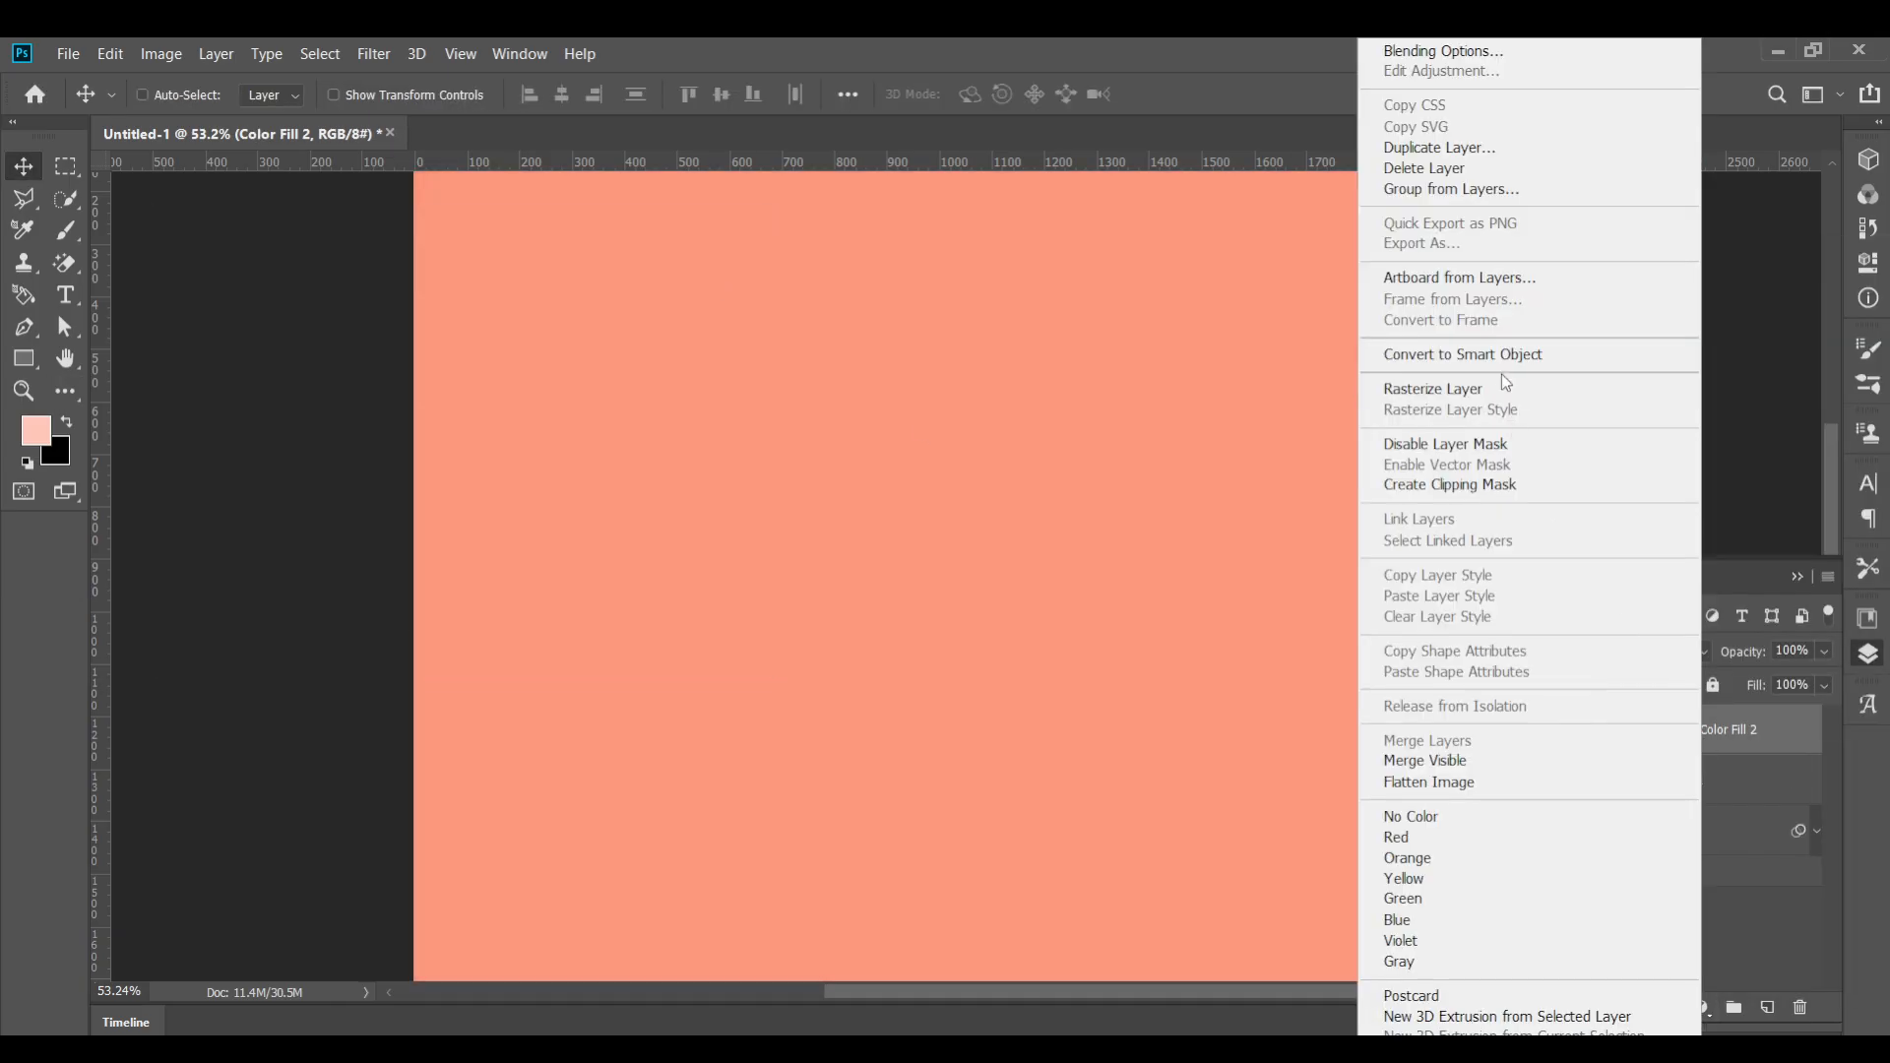
click(1486, 487)
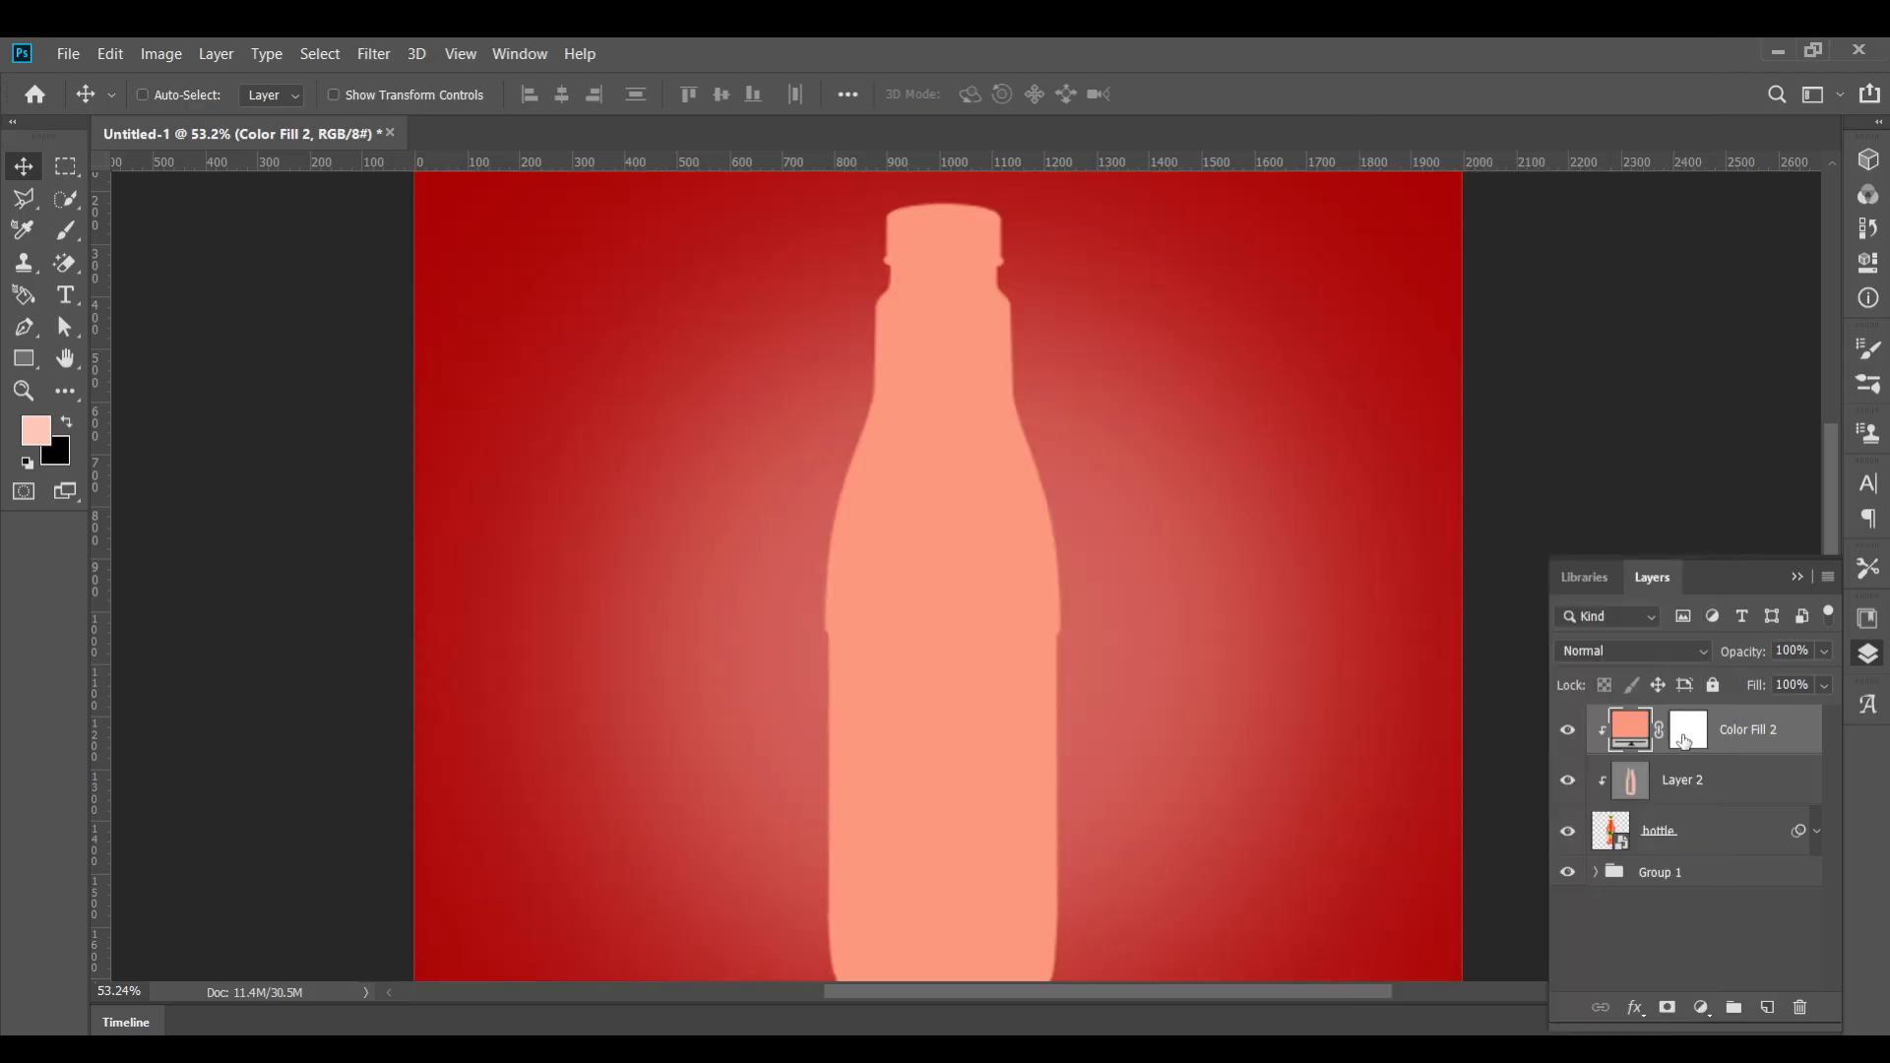
Reset the default colors and invert the color fill's layer mask to black
click(1568, 730)
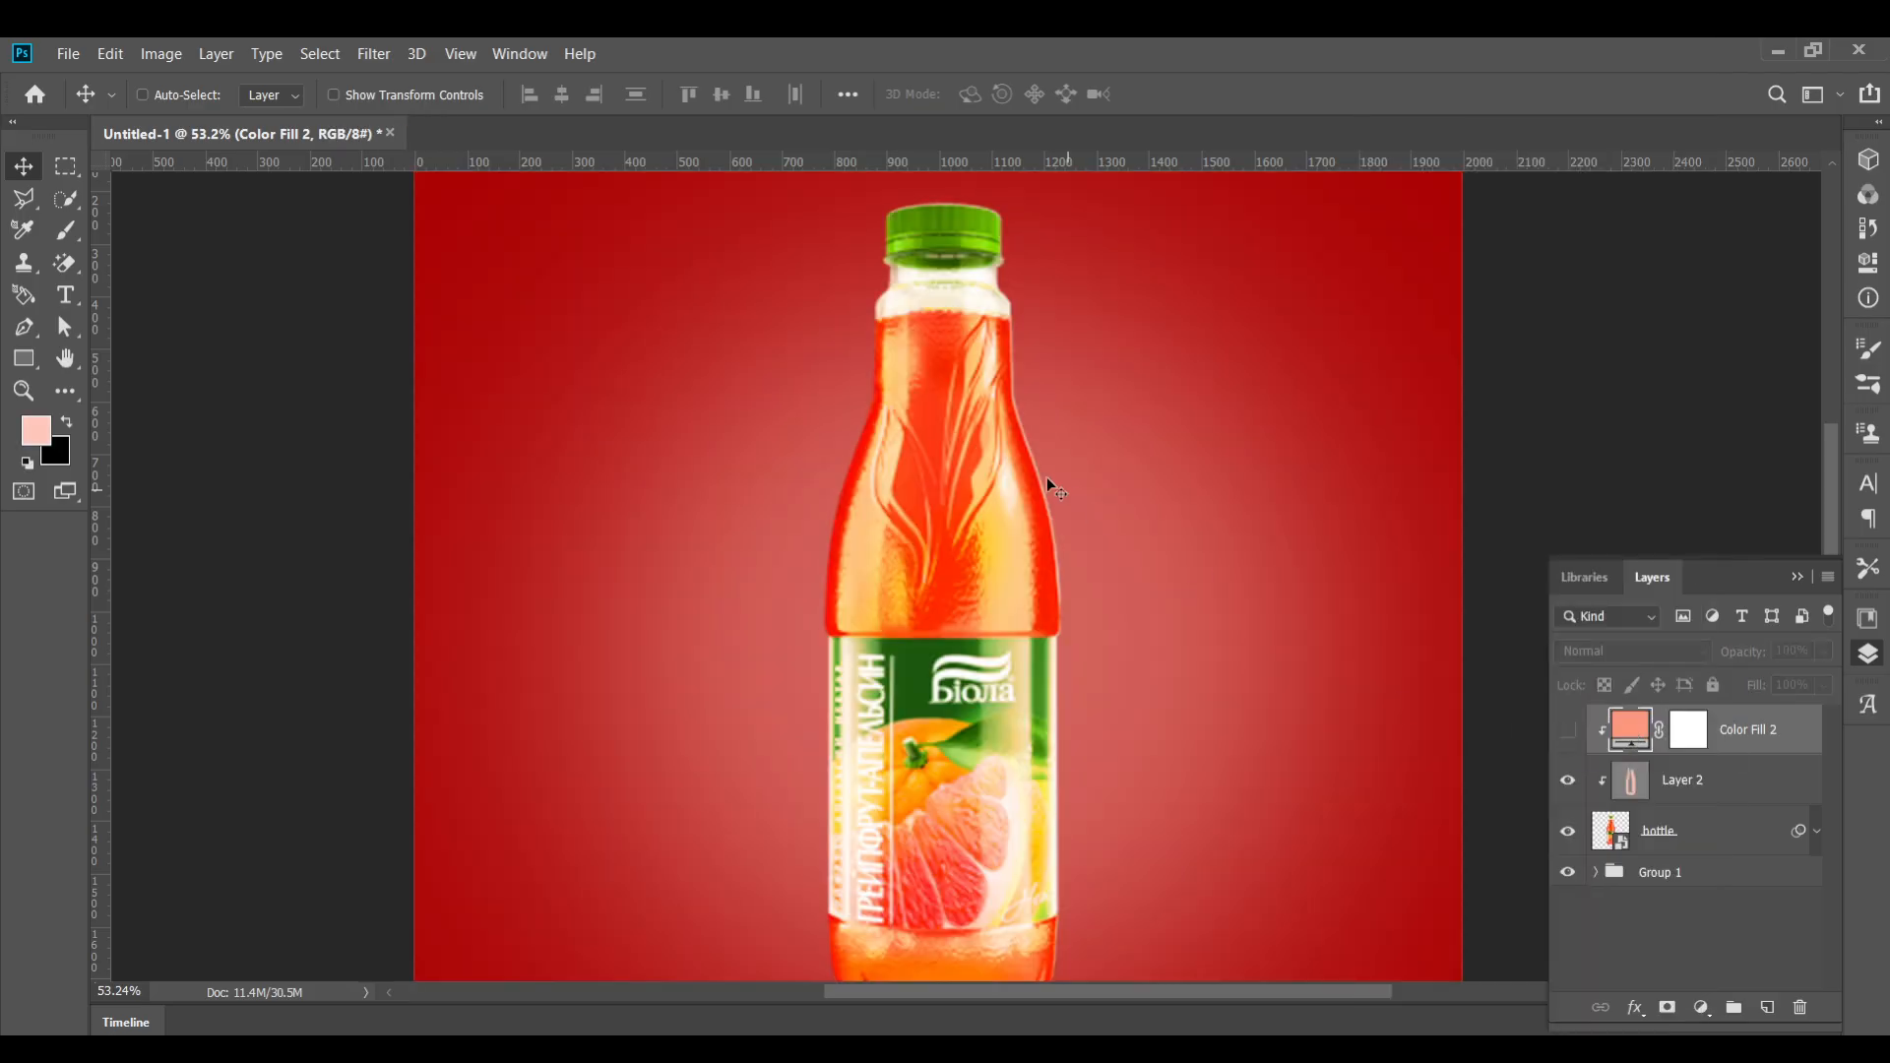
click(63, 394)
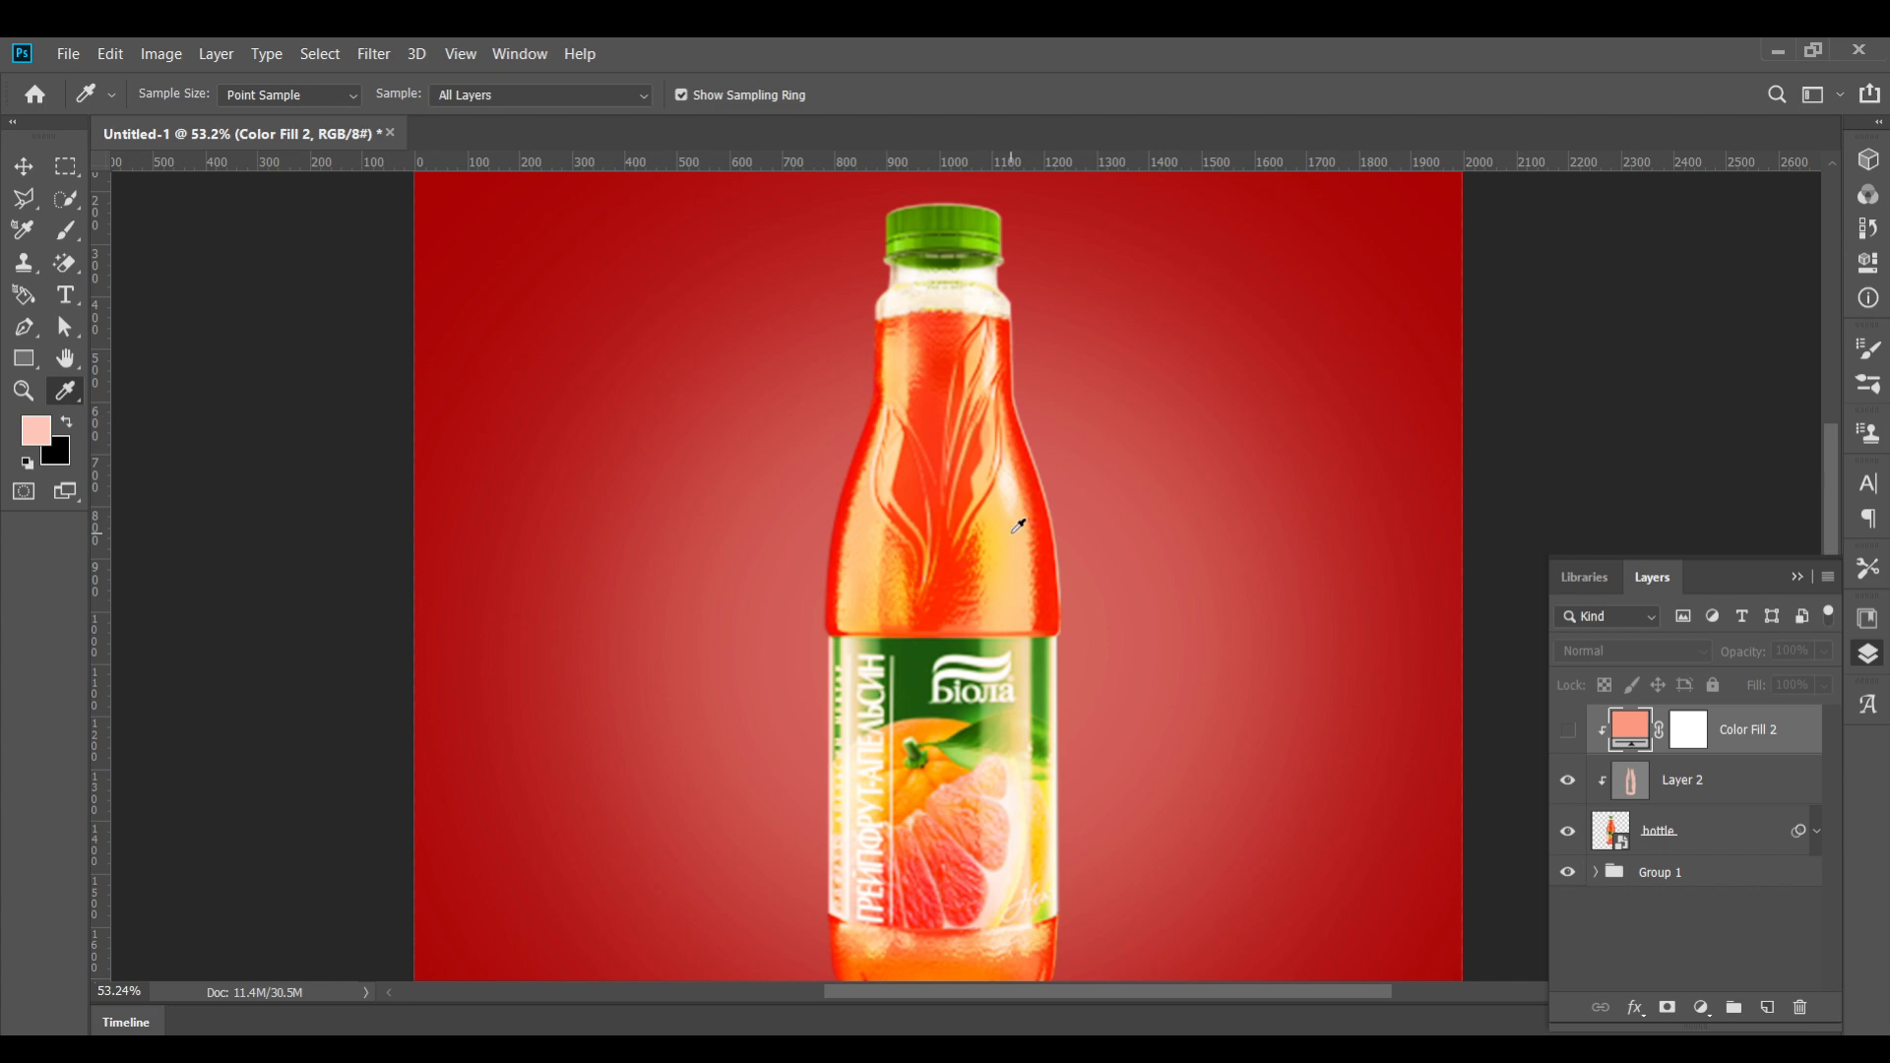
click(1568, 729)
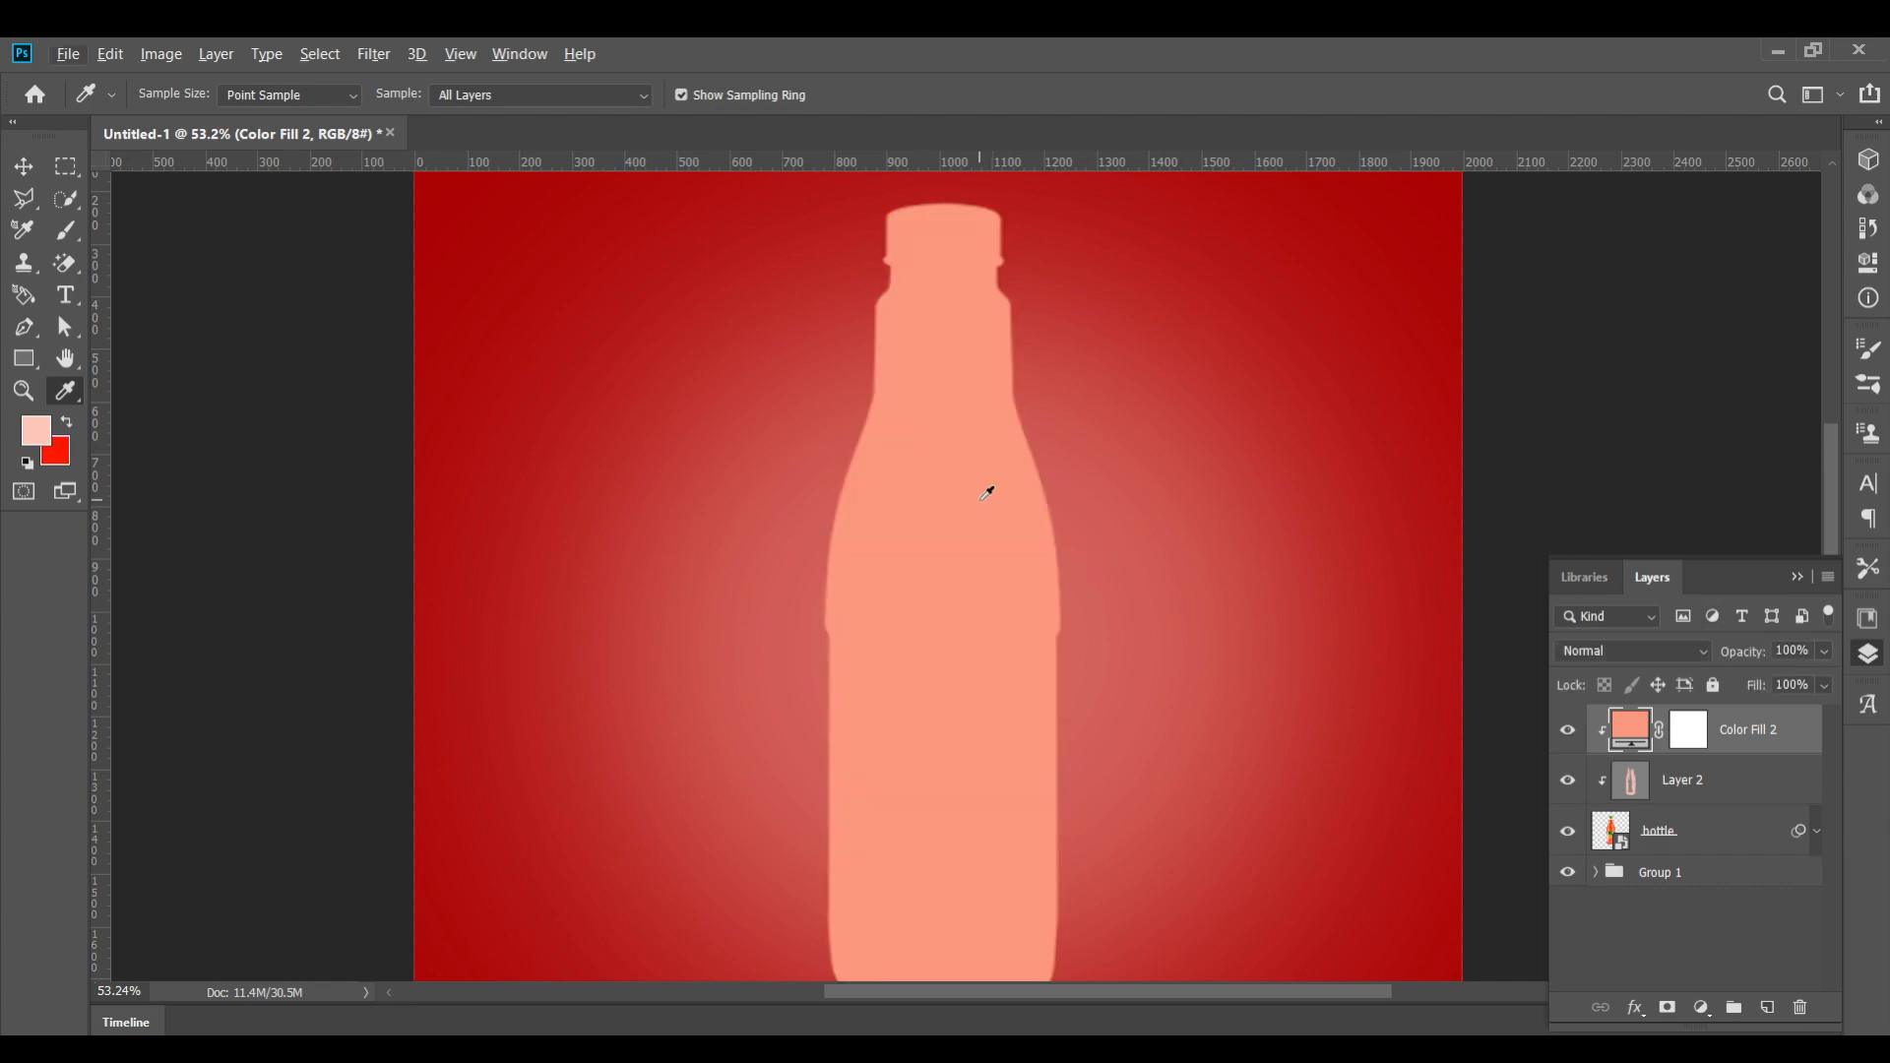
key(d)
key(v)
click(1701, 730)
key(ctrl+i)
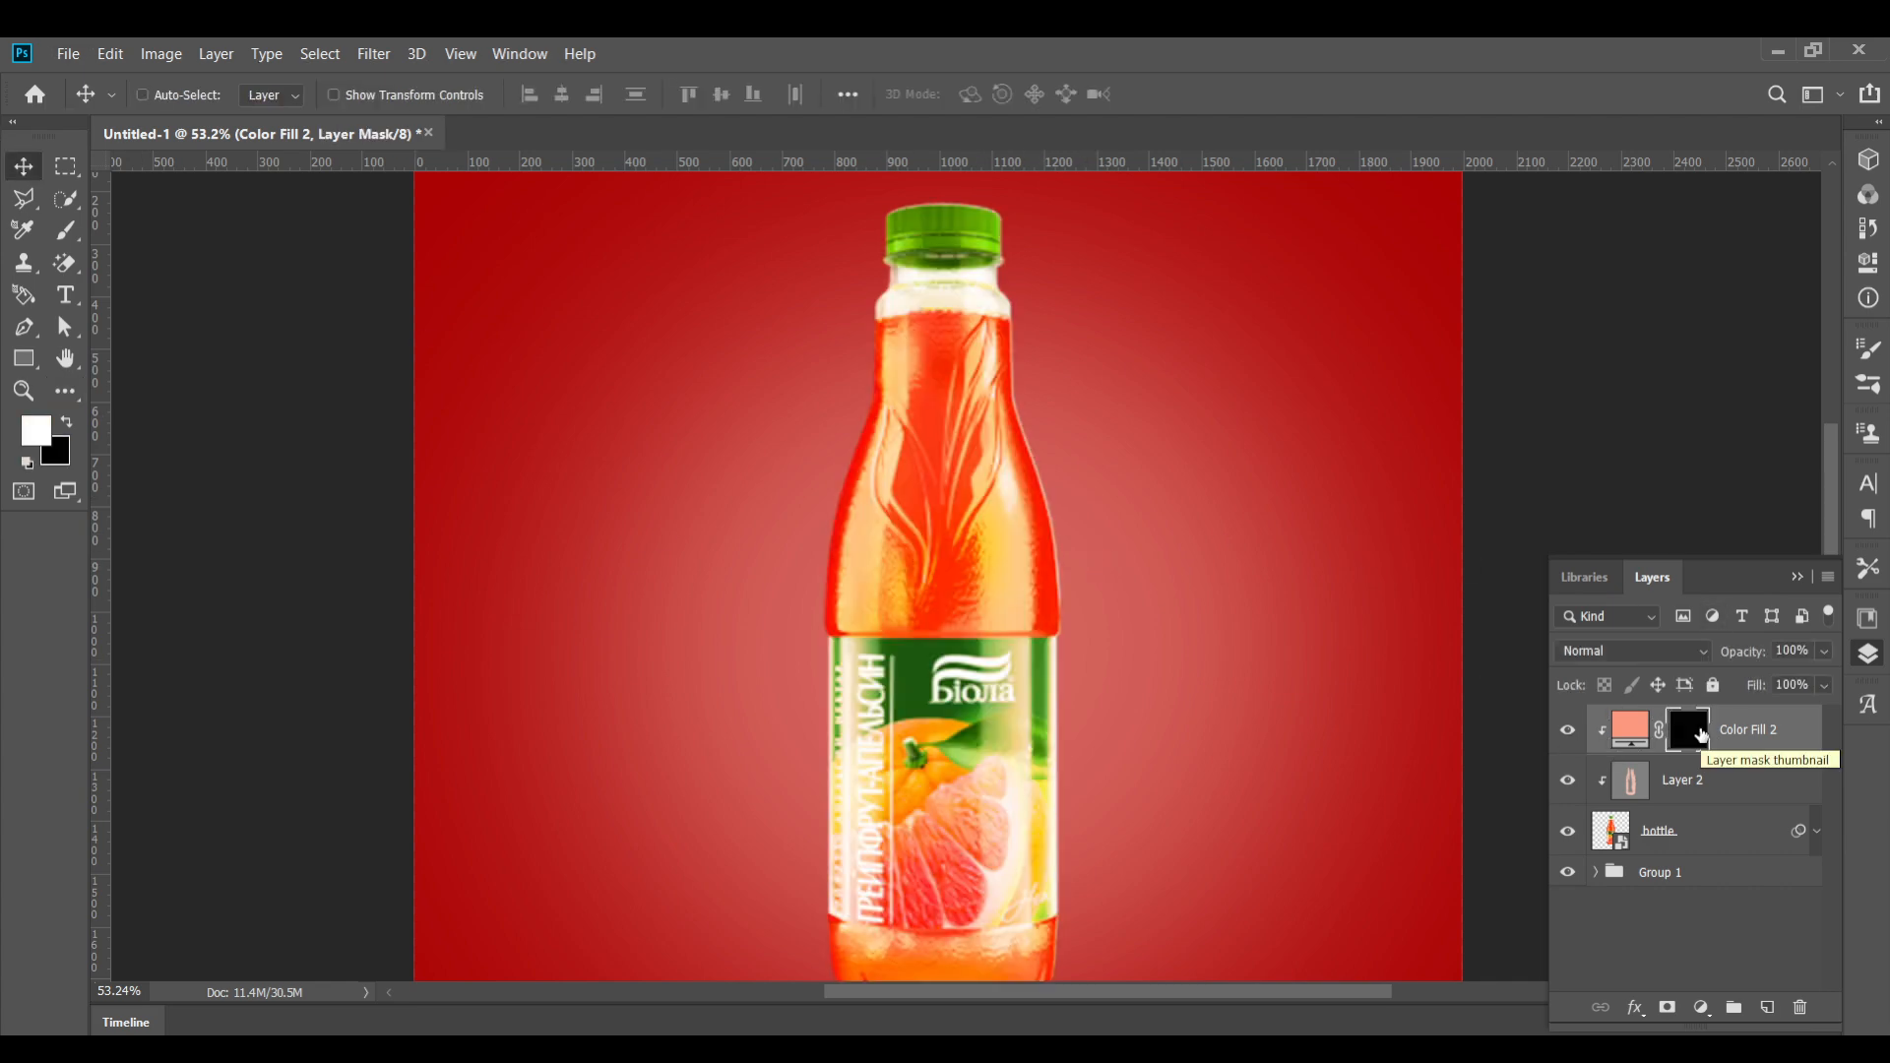
Paint white on the fill's mask along the cap's top and right edges with a 10 px brush at 100% opacity
scroll(936, 345, up, 5)
click(63, 233)
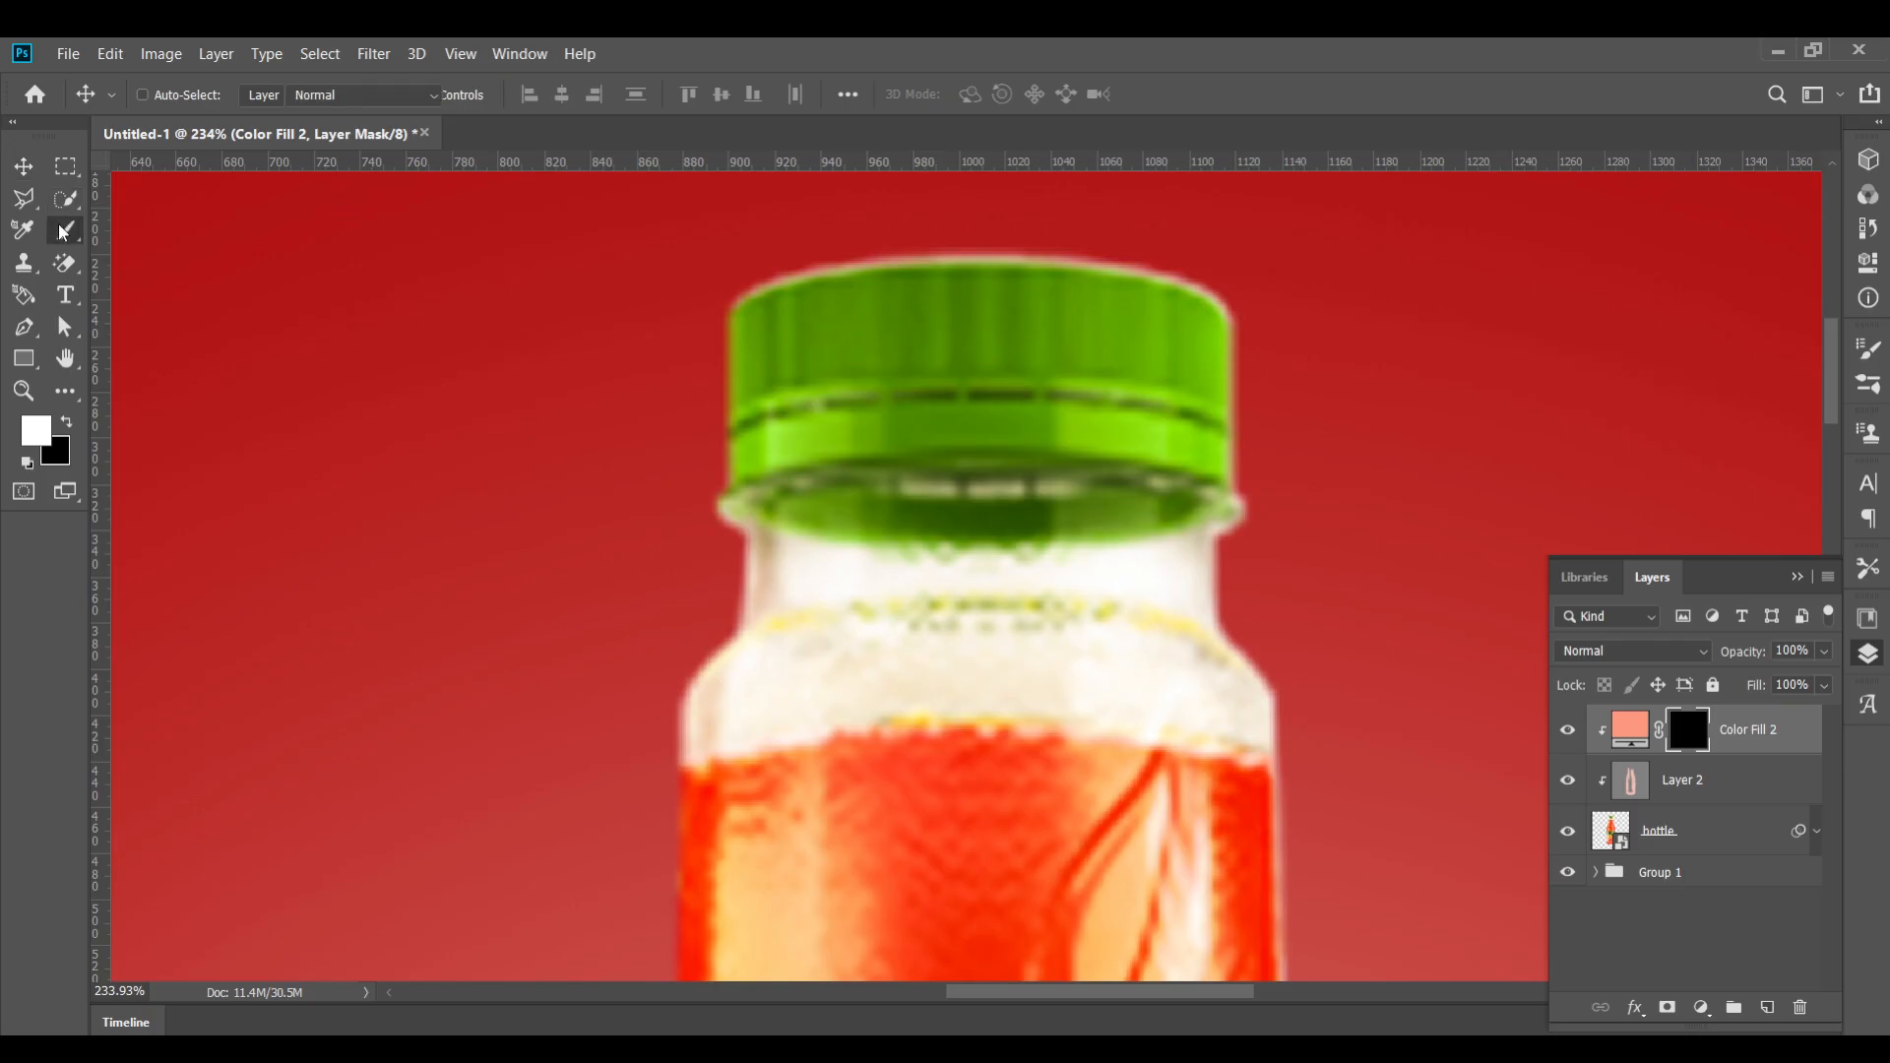
click(180, 94)
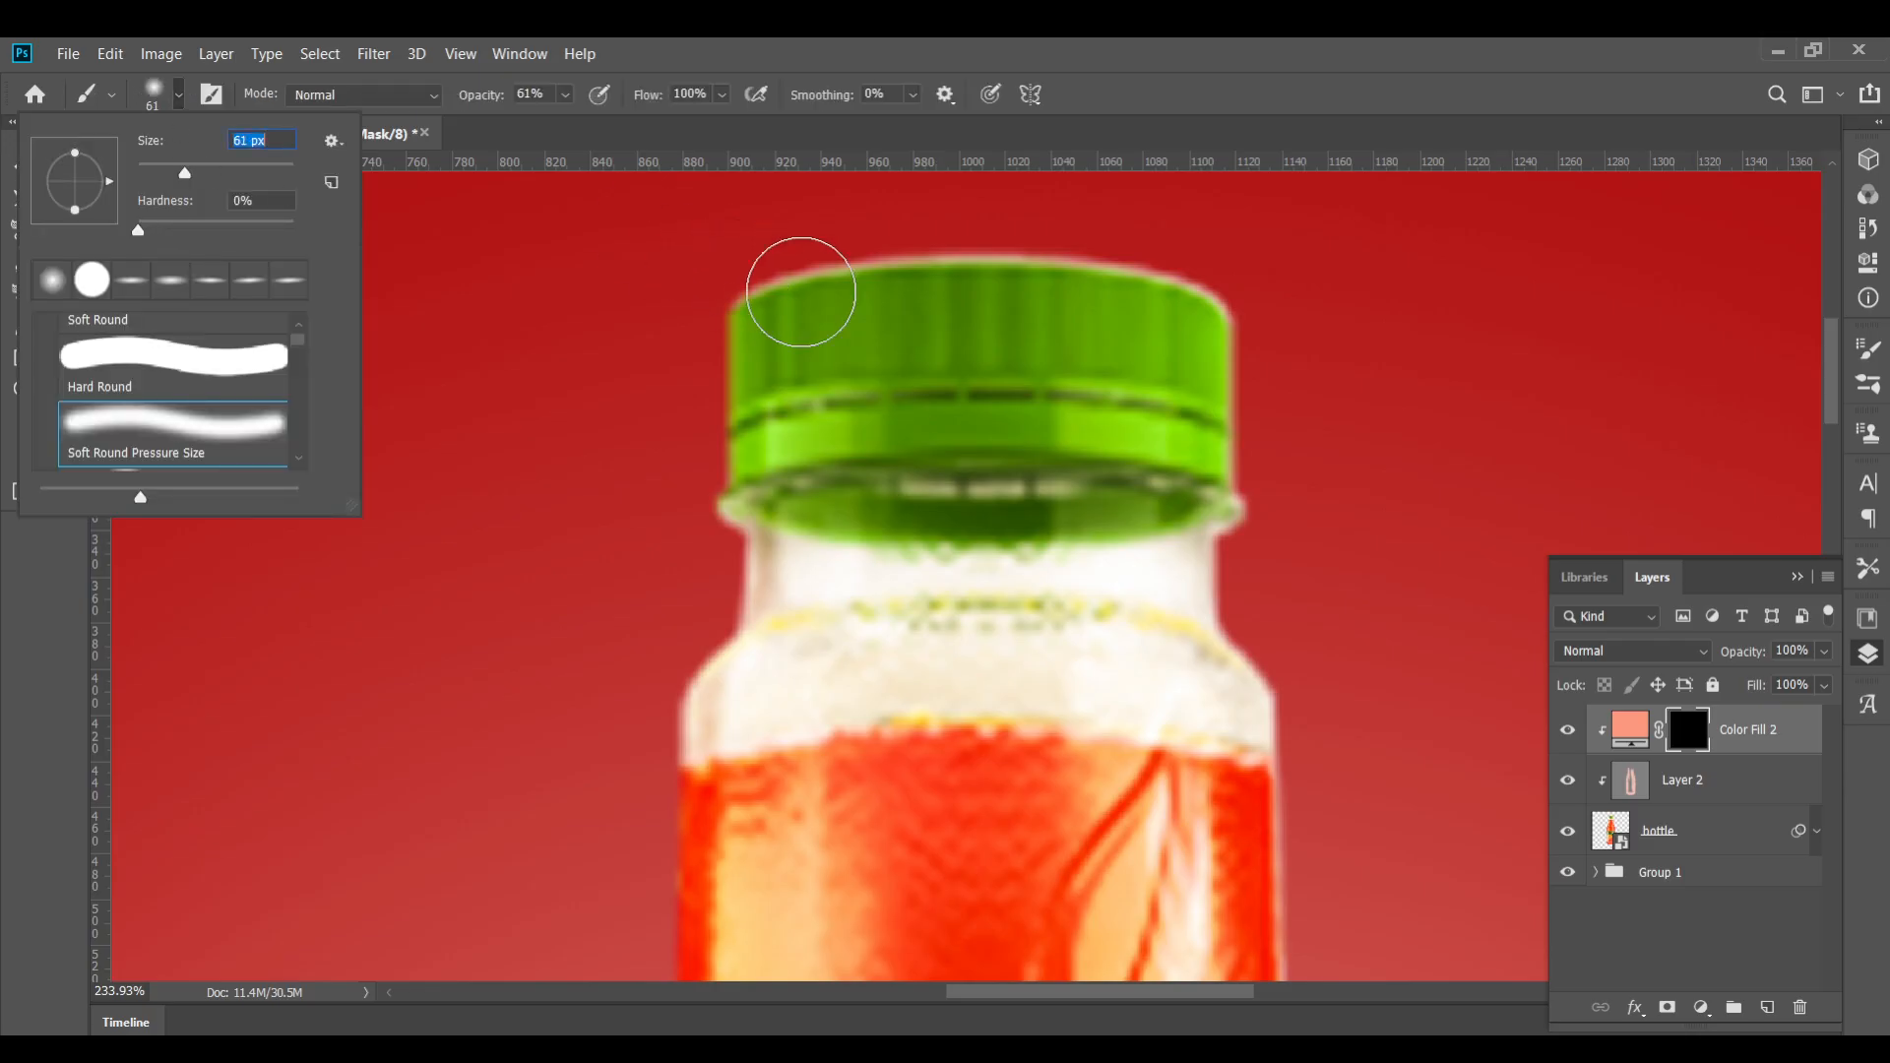
key([)
click(937, 455)
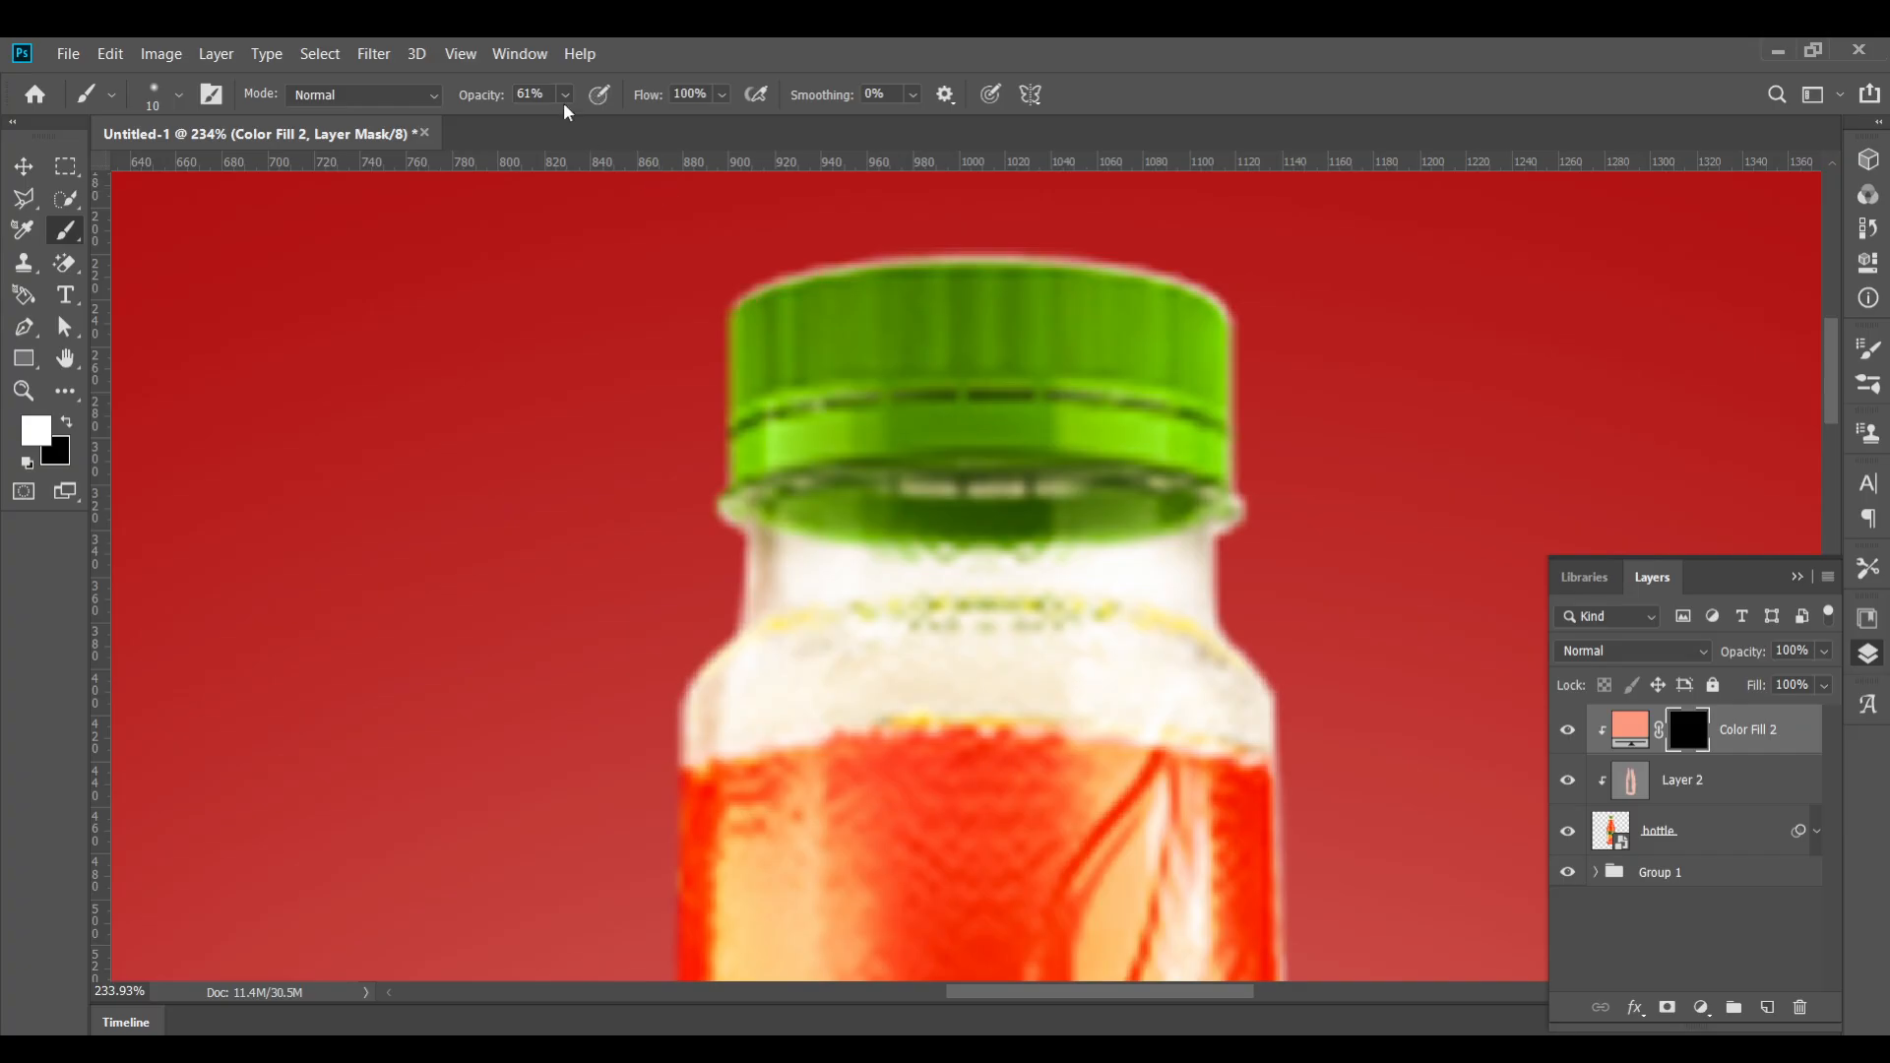
drag(566, 94, 607, 125)
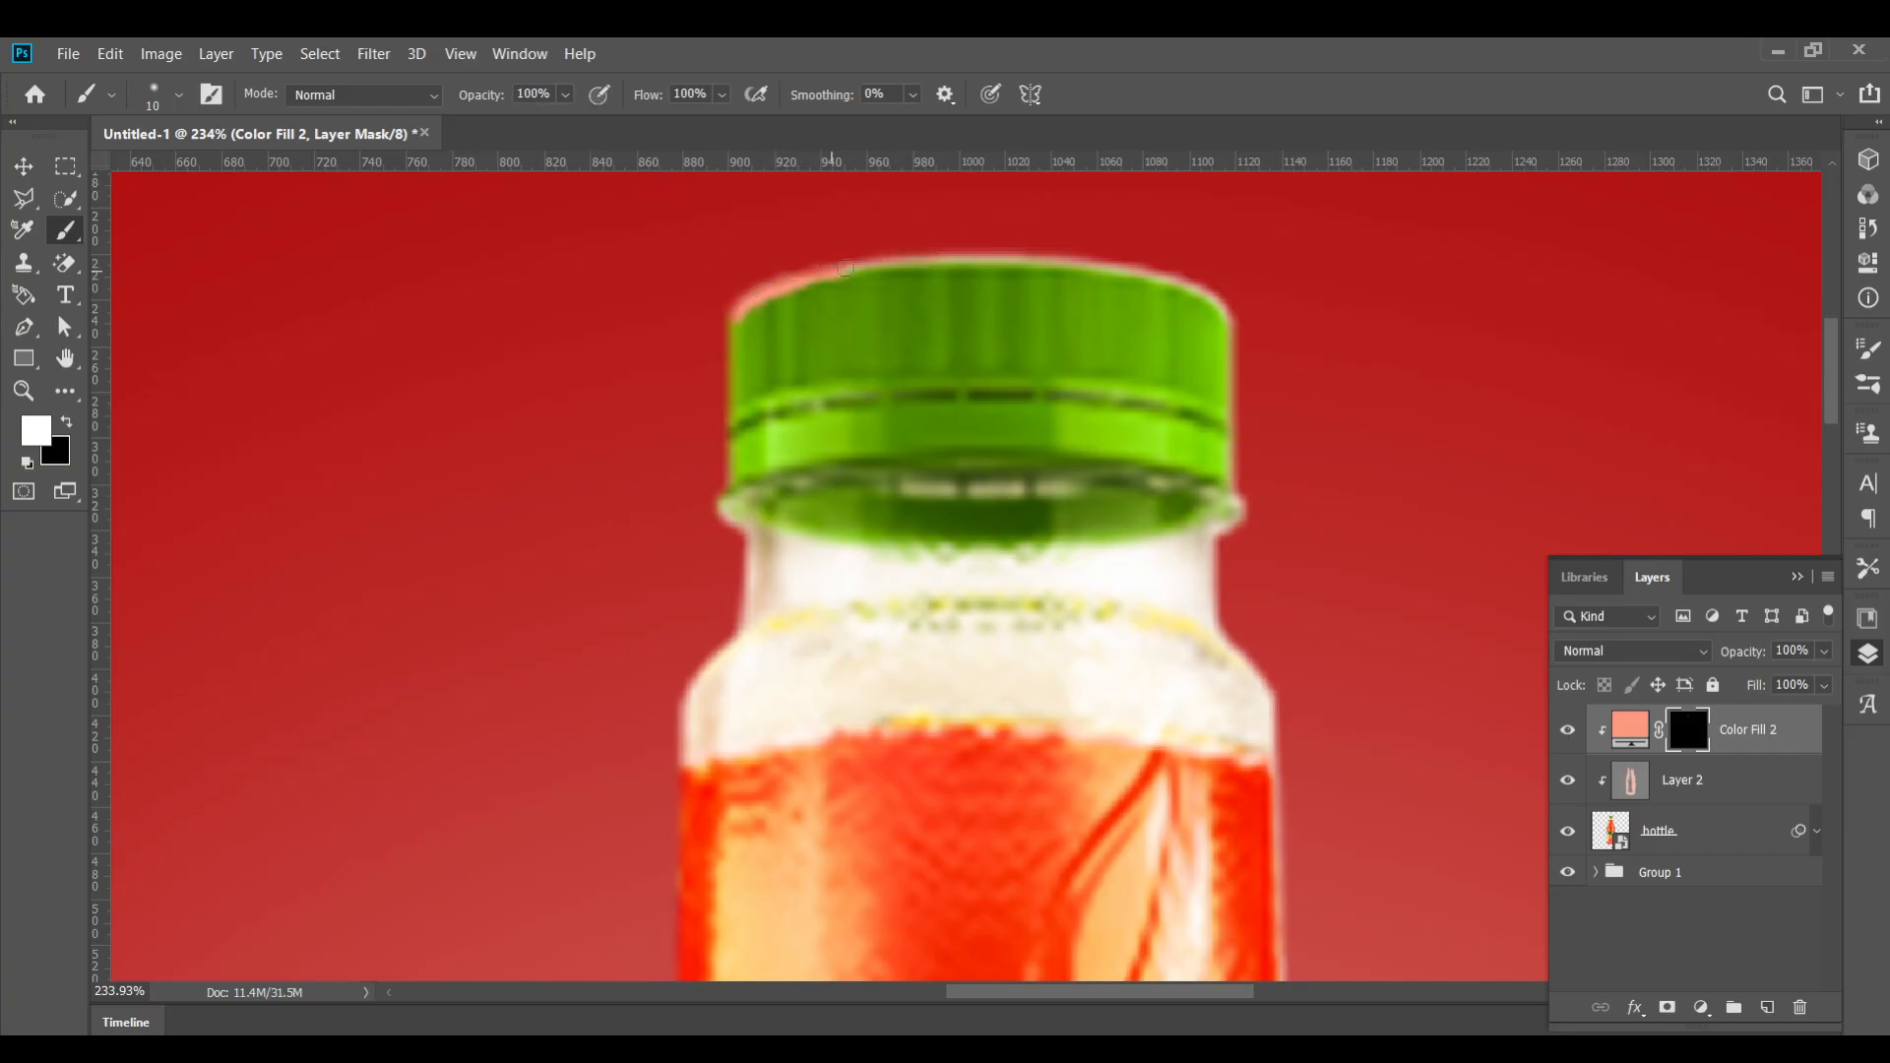
mouse_move(845, 268)
mouse_down()
mouse_move(1025, 260)
mouse_move(1199, 287)
mouse_up()
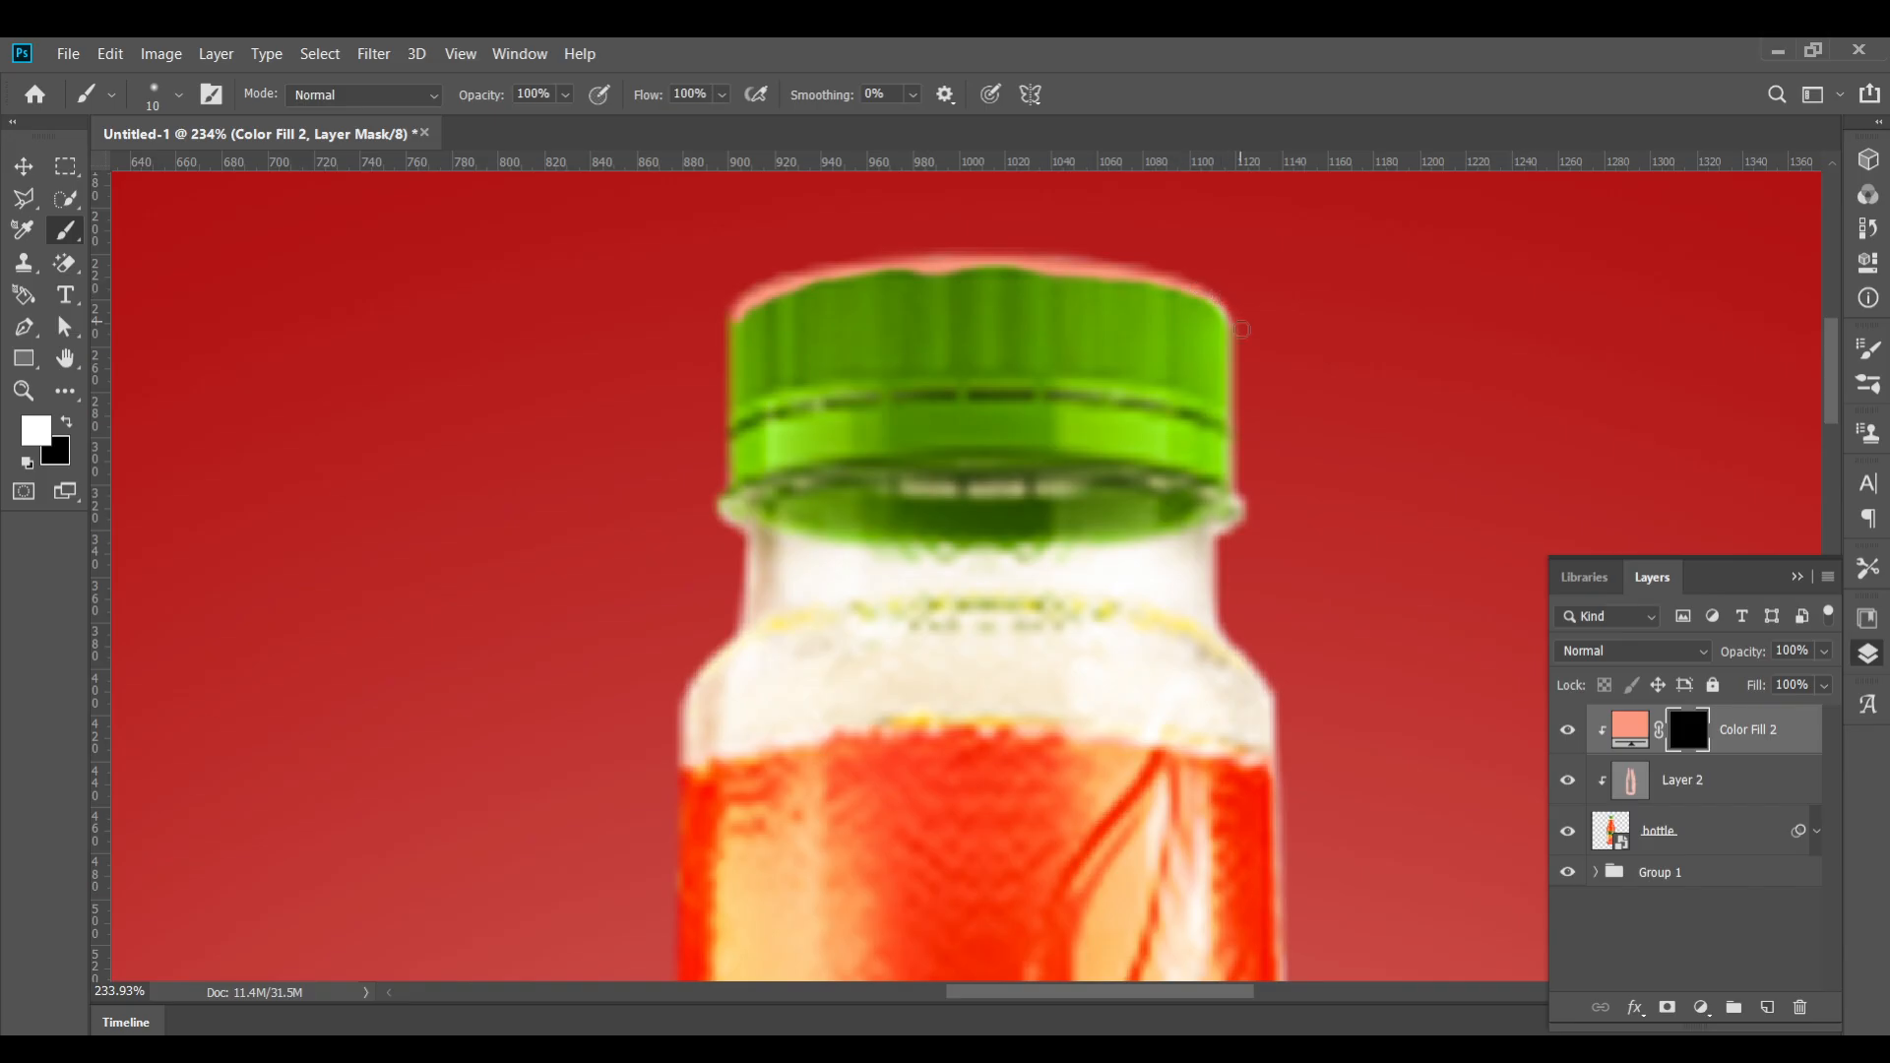
drag(1230, 357, 1234, 466)
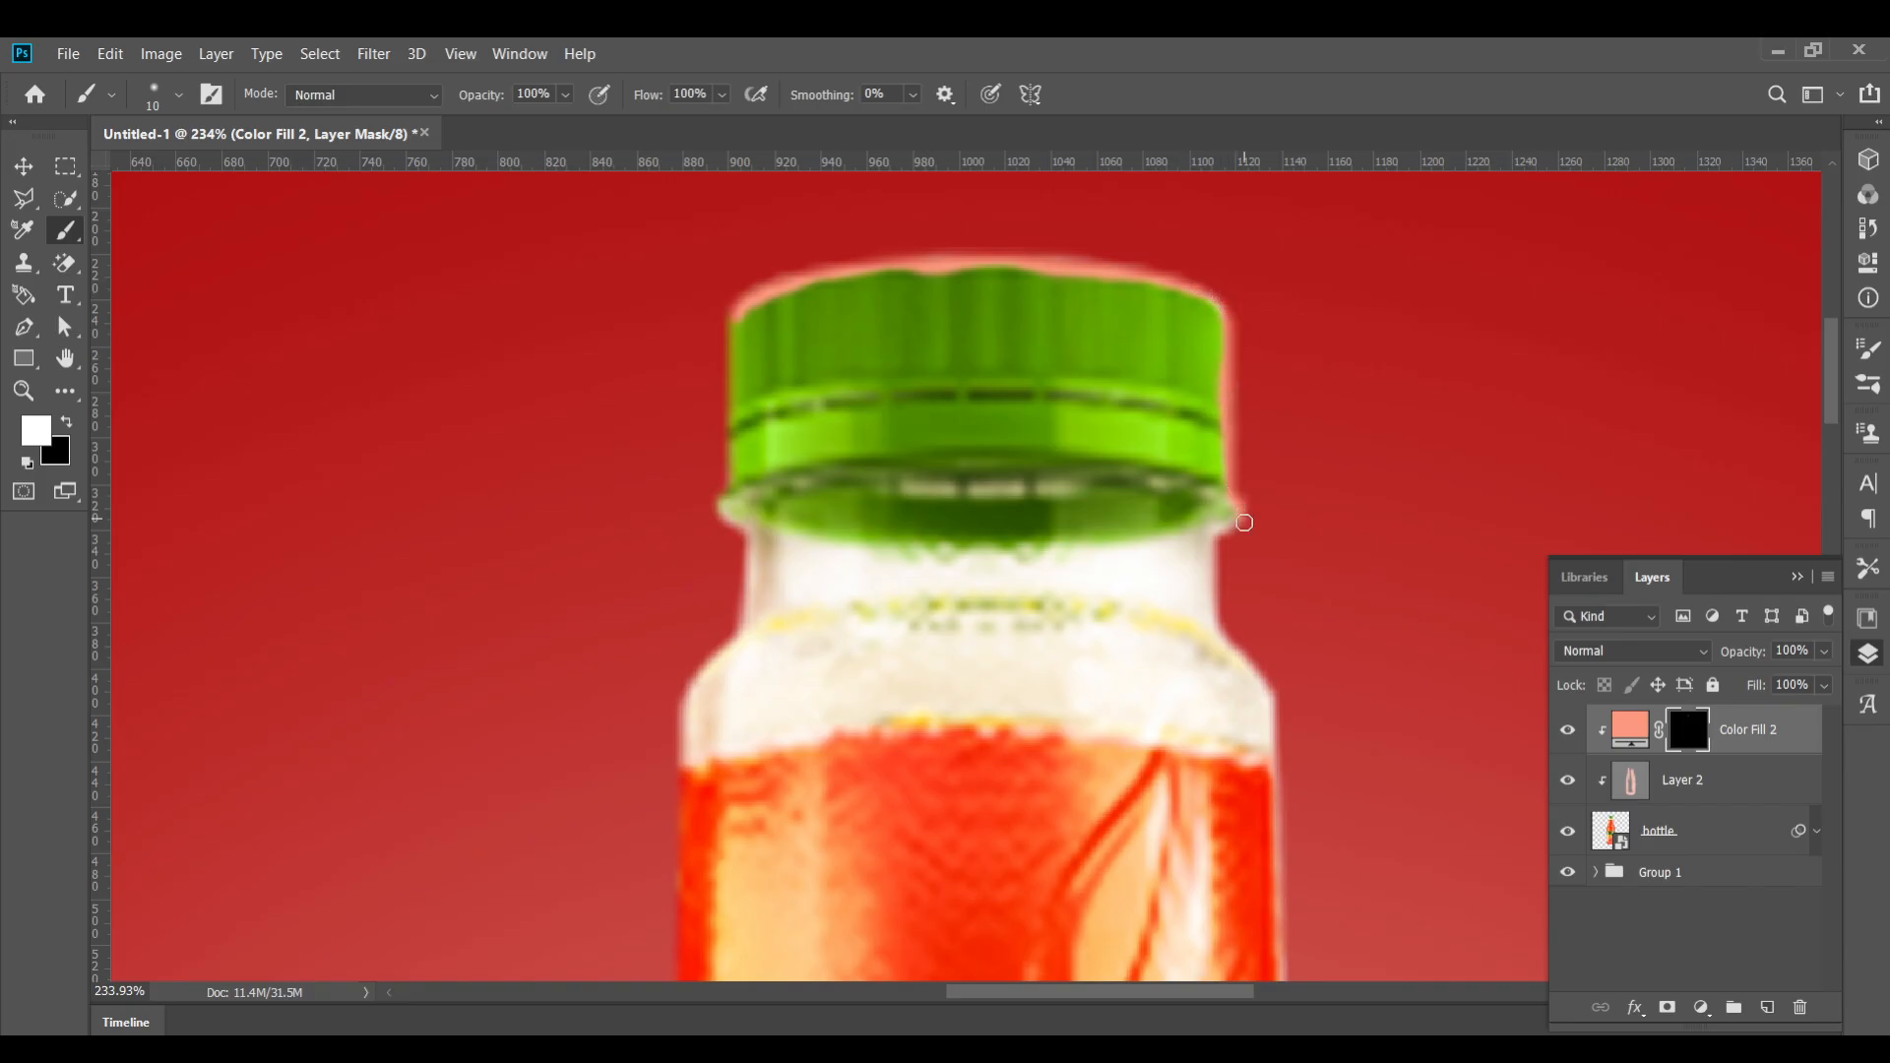
mouse_move(1221, 545)
mouse_down()
mouse_move(1243, 642)
mouse_move(1210, 615)
mouse_move(1283, 686)
mouse_move(1275, 811)
mouse_move(1147, 364)
mouse_up()
Paint along the right edge of the bottle's neck and shoulder on the mask
scroll(1222, 771, down, 2)
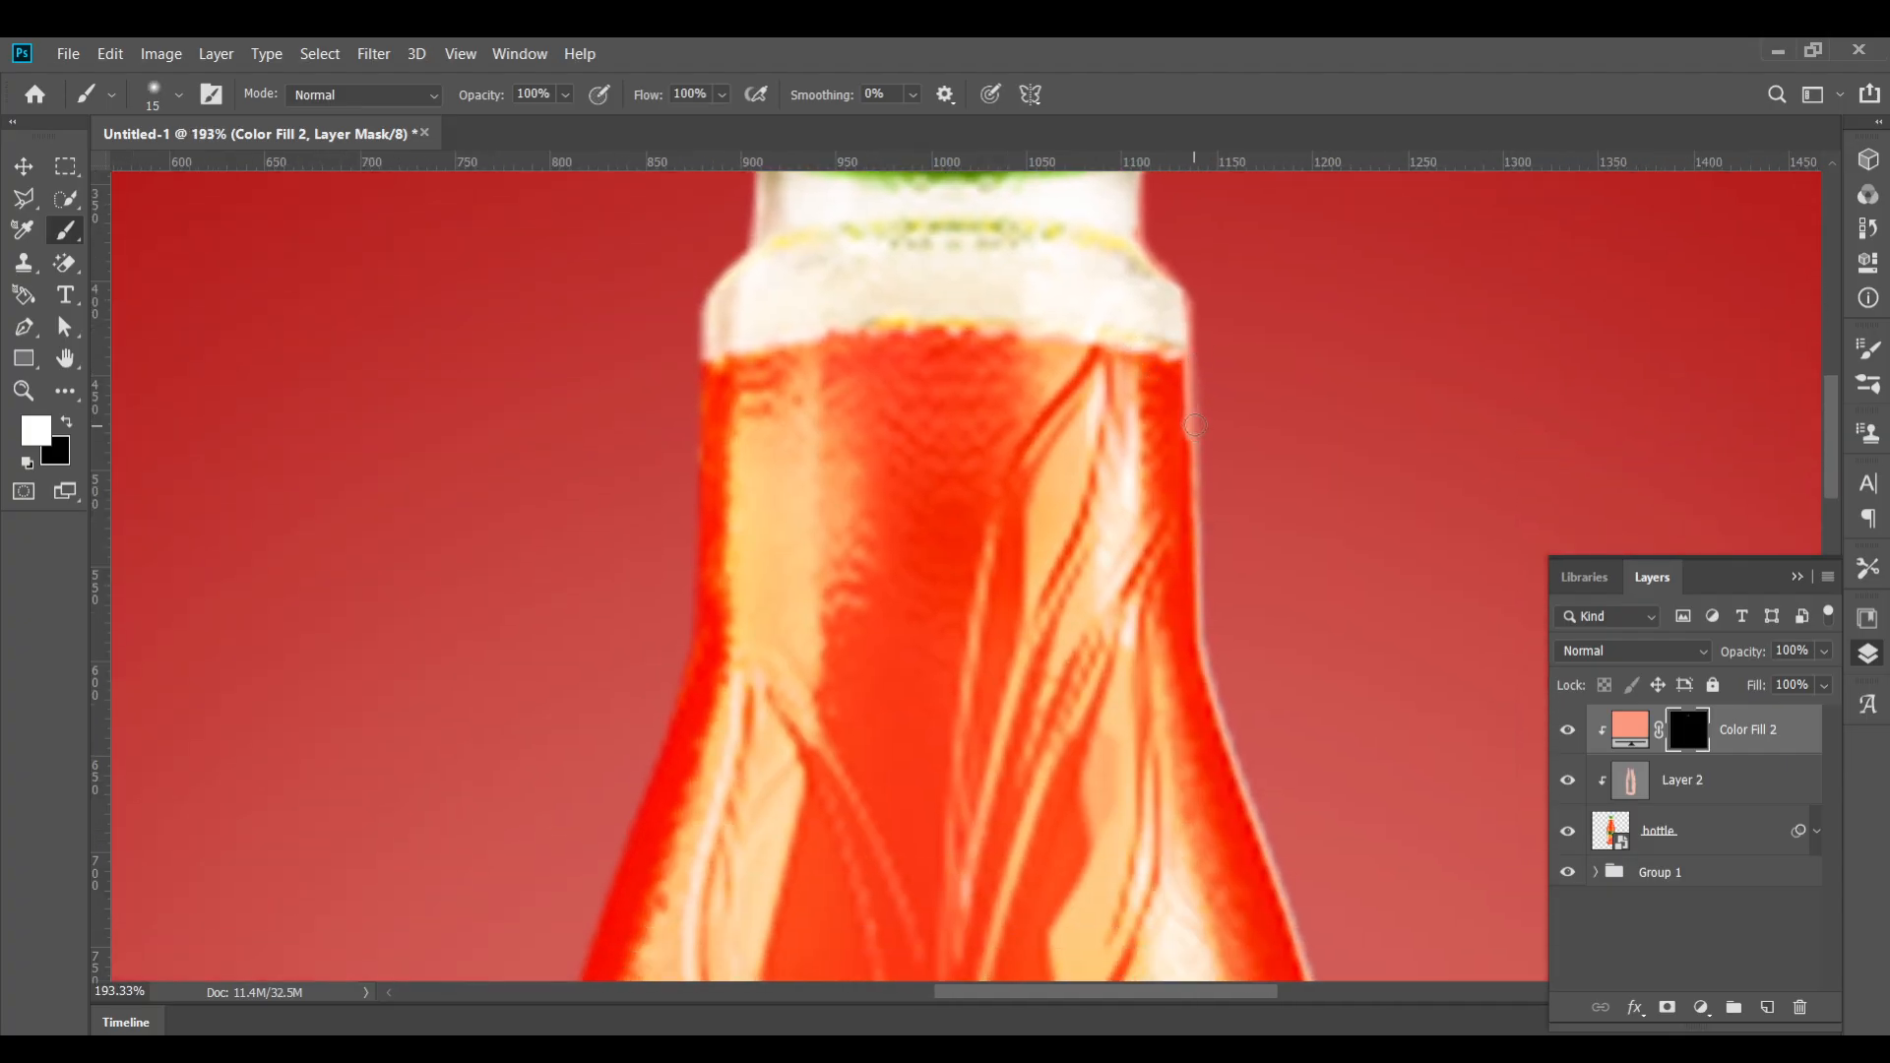
mouse_move(1195, 425)
mouse_down()
mouse_move(1214, 713)
mouse_move(1203, 654)
mouse_move(1240, 810)
mouse_move(1246, 783)
mouse_move(1260, 805)
mouse_move(1118, 443)
mouse_move(1157, 445)
mouse_up()
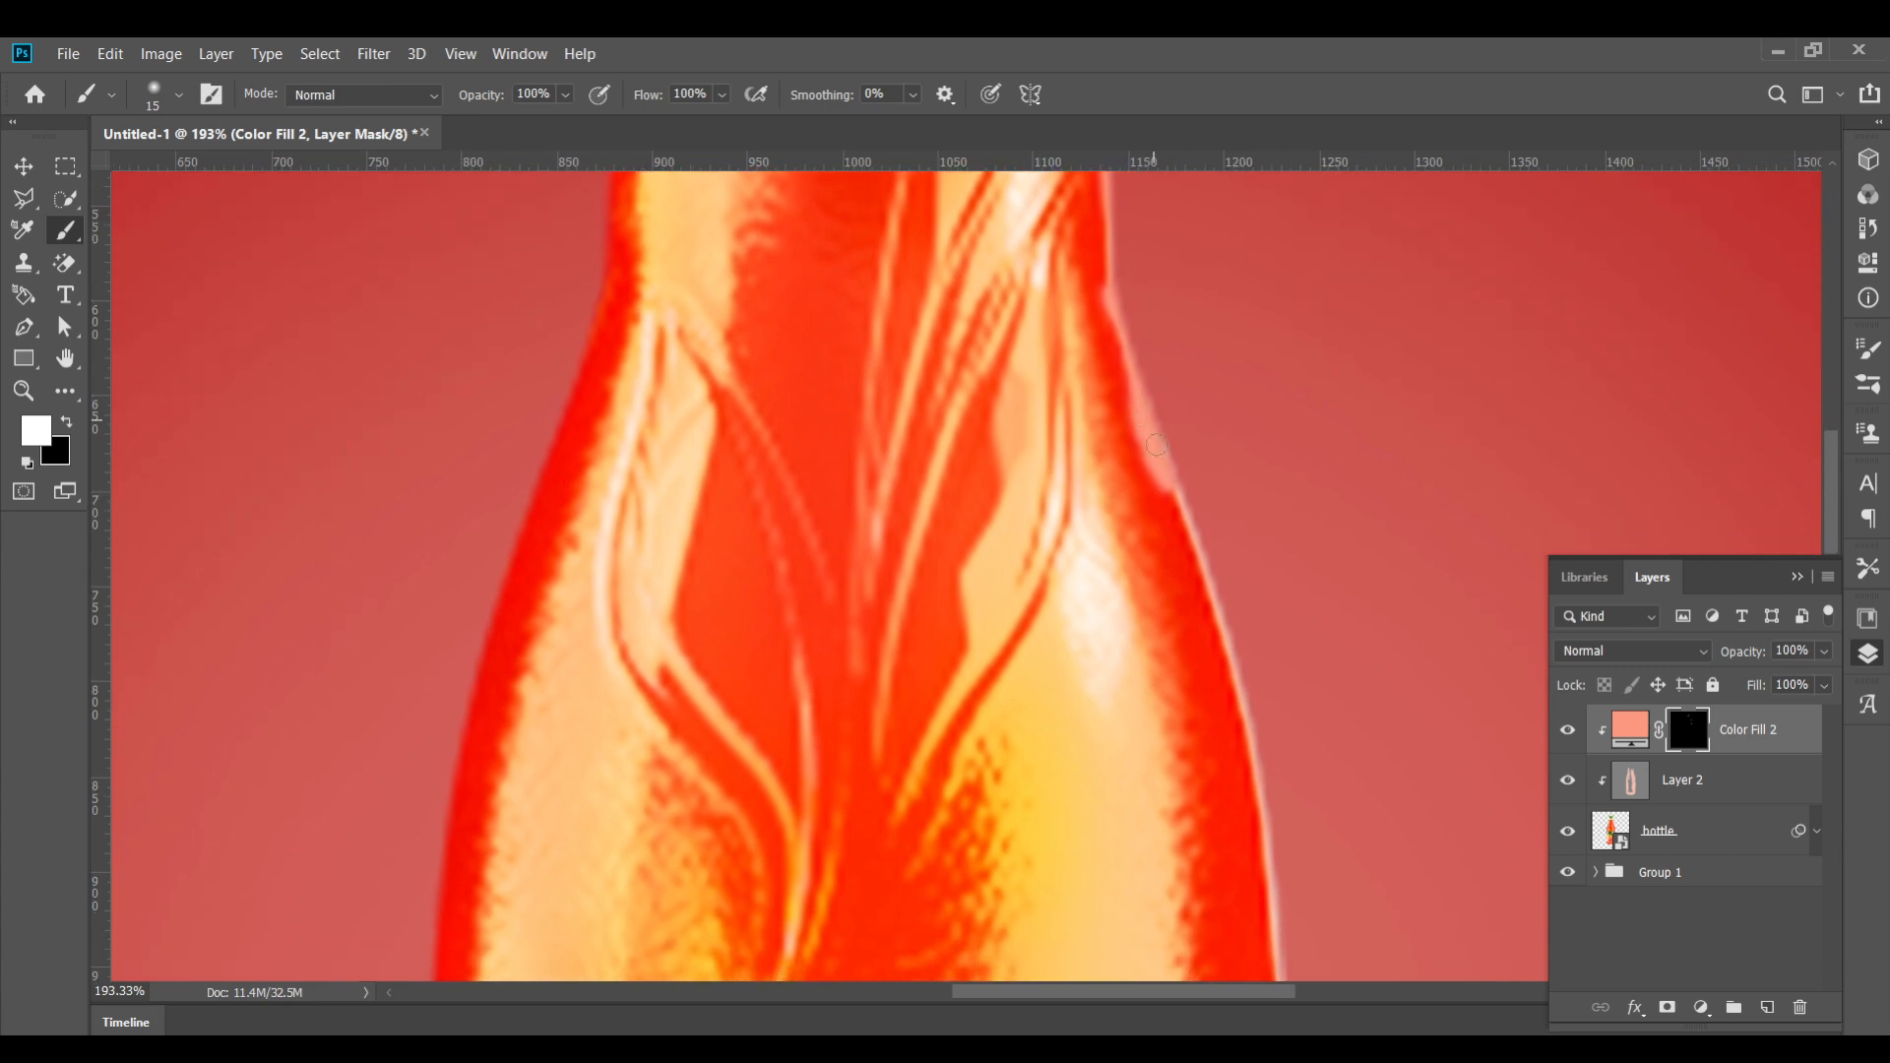
mouse_move(1193, 540)
mouse_down()
mouse_move(1287, 856)
mouse_move(1109, 367)
mouse_move(1190, 535)
mouse_move(1187, 697)
mouse_up()
mouse_move(1181, 698)
mouse_down()
mouse_move(1178, 659)
mouse_move(1097, 679)
mouse_move(1161, 724)
mouse_up()
mouse_move(1189, 761)
mouse_down()
mouse_move(1090, 296)
mouse_move(1090, 321)
mouse_up()
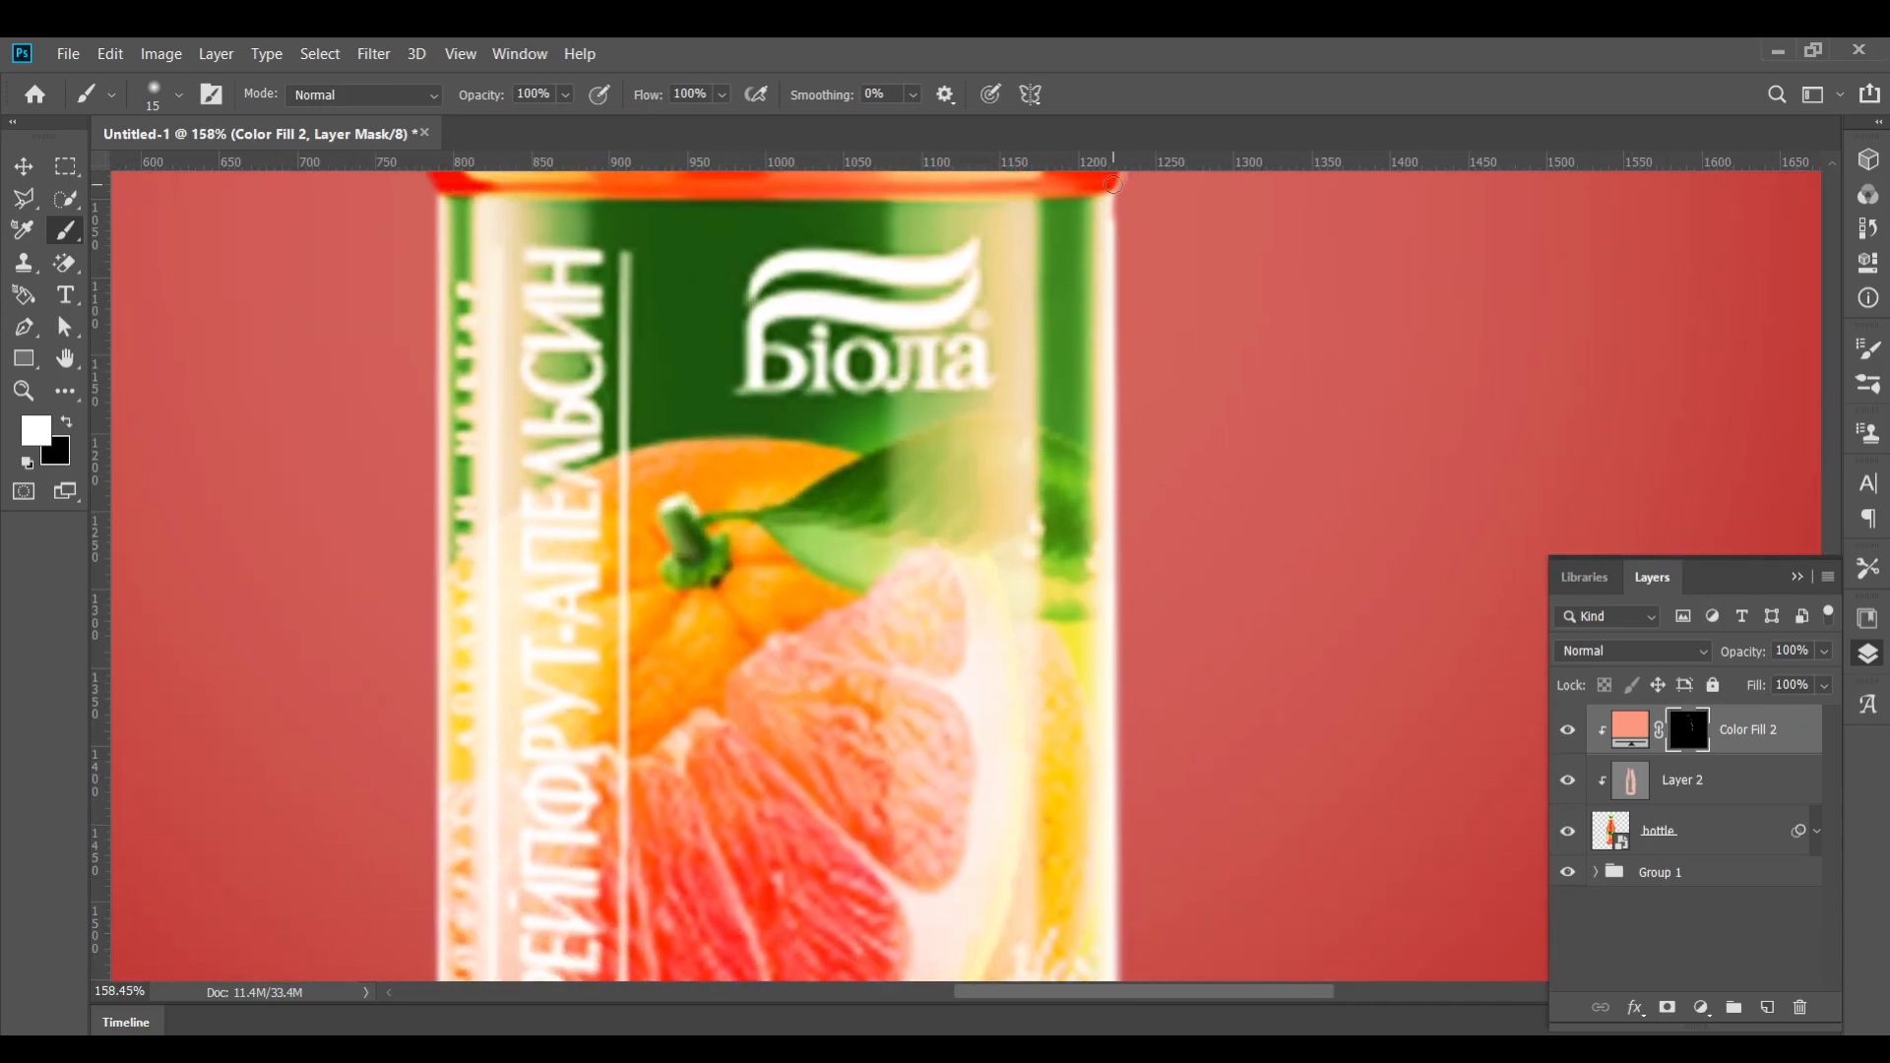
Paint along the label's right and lower edges on the mask, undoing a stray dab
mouse_move(1107, 187)
mouse_down()
mouse_move(1126, 780)
mouse_move(1071, 476)
mouse_move(1105, 321)
mouse_move(1119, 688)
mouse_move(1103, 653)
mouse_move(1092, 758)
mouse_move(1102, 741)
mouse_move(1074, 801)
mouse_move(946, 844)
mouse_move(922, 820)
mouse_move(906, 832)
mouse_move(1018, 816)
mouse_move(742, 854)
mouse_move(820, 850)
mouse_up()
mouse_move(699, 847)
mouse_down()
mouse_move(621, 848)
mouse_move(477, 804)
mouse_up()
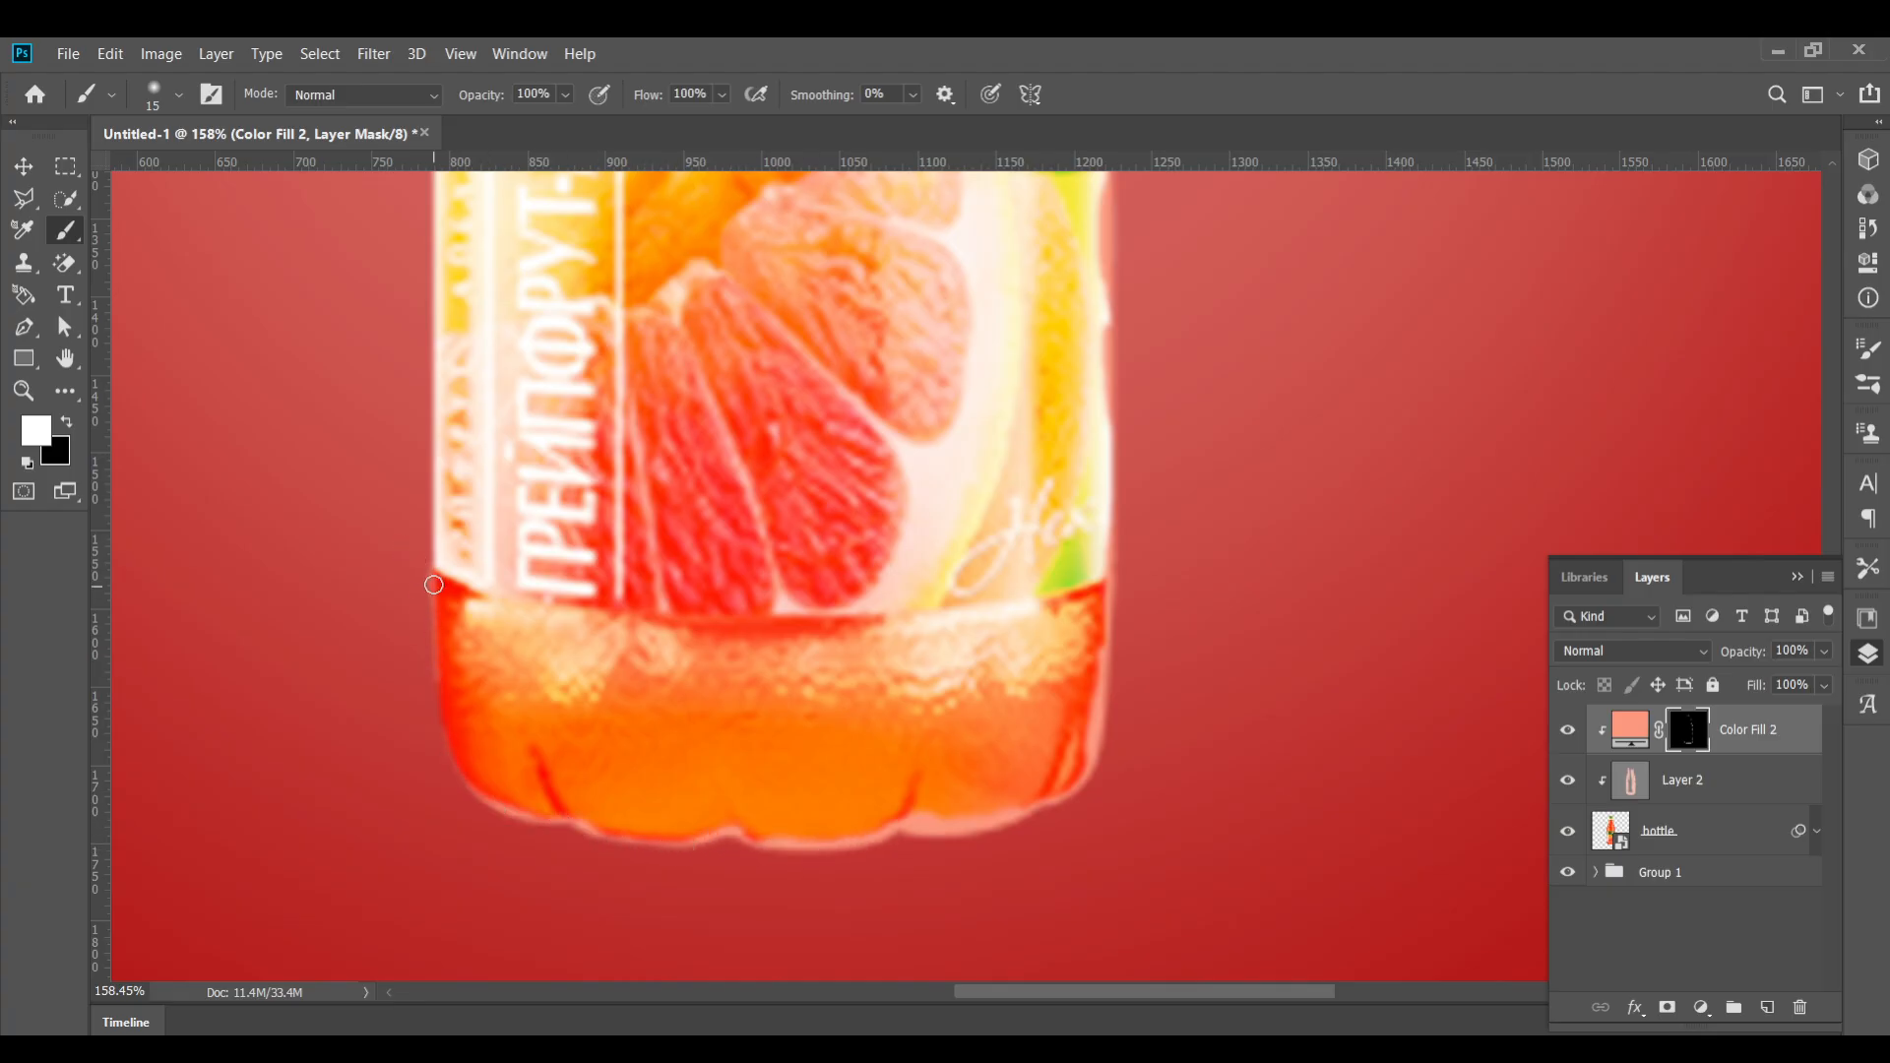
mouse_move(433, 585)
mouse_down()
mouse_move(450, 775)
mouse_move(485, 805)
mouse_move(457, 772)
mouse_move(436, 593)
mouse_up()
key(ctrl+z)
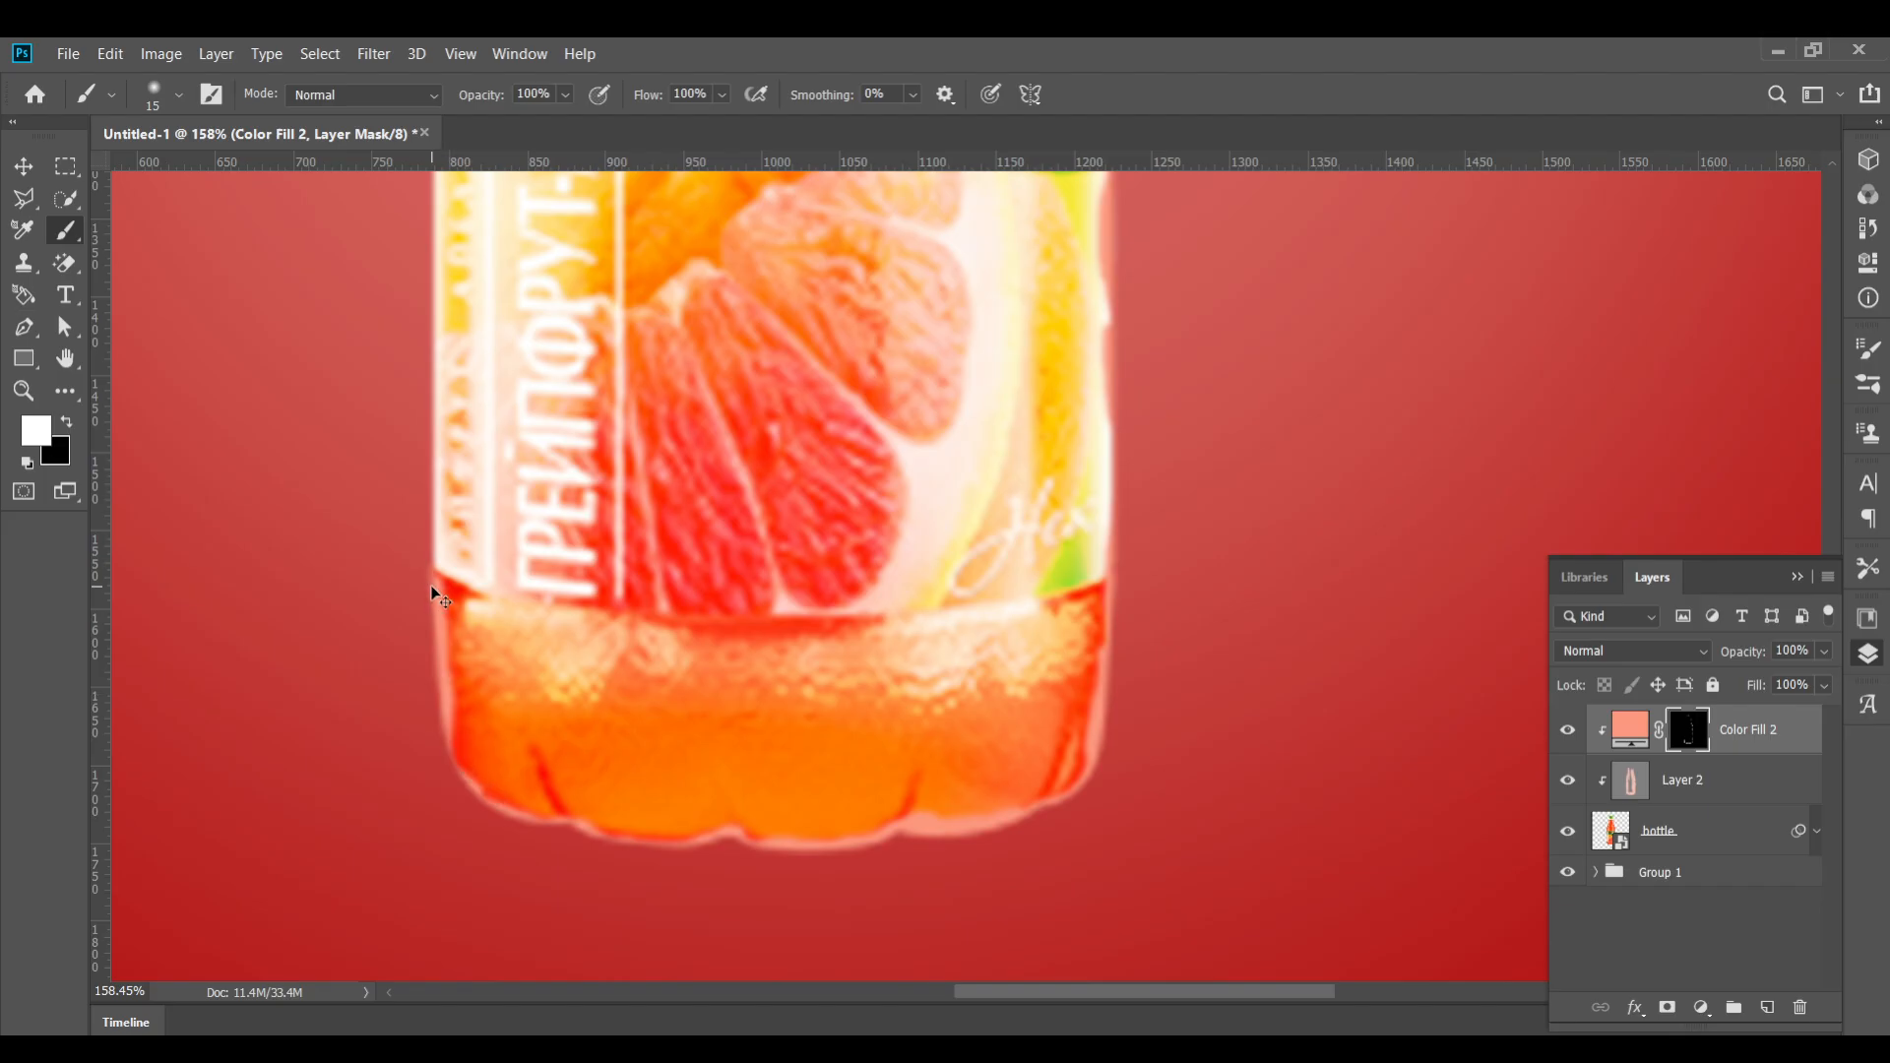
Paint along the label's left edge on the mask
scroll(548, 490, up, 3)
scroll(548, 490, left, 2)
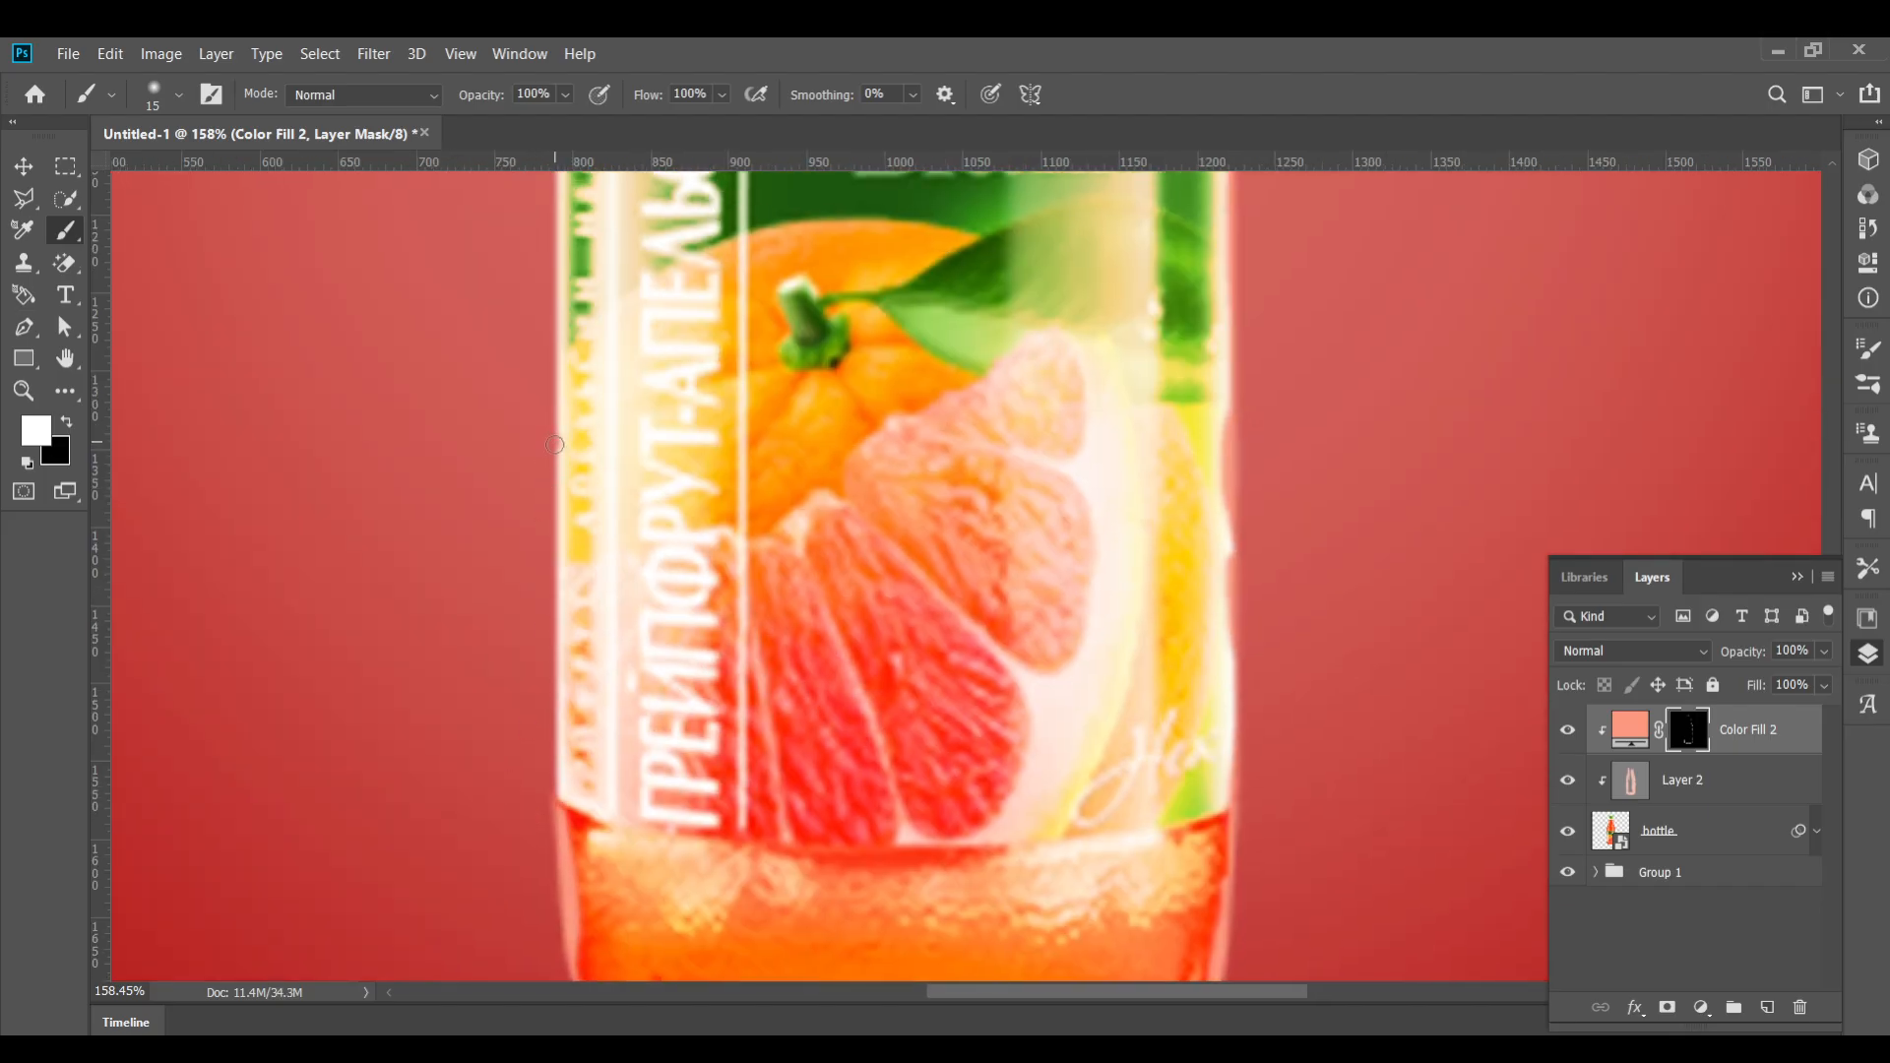
mouse_move(555, 445)
mouse_down()
mouse_move(548, 689)
mouse_move(573, 669)
mouse_move(560, 645)
mouse_move(557, 743)
mouse_up()
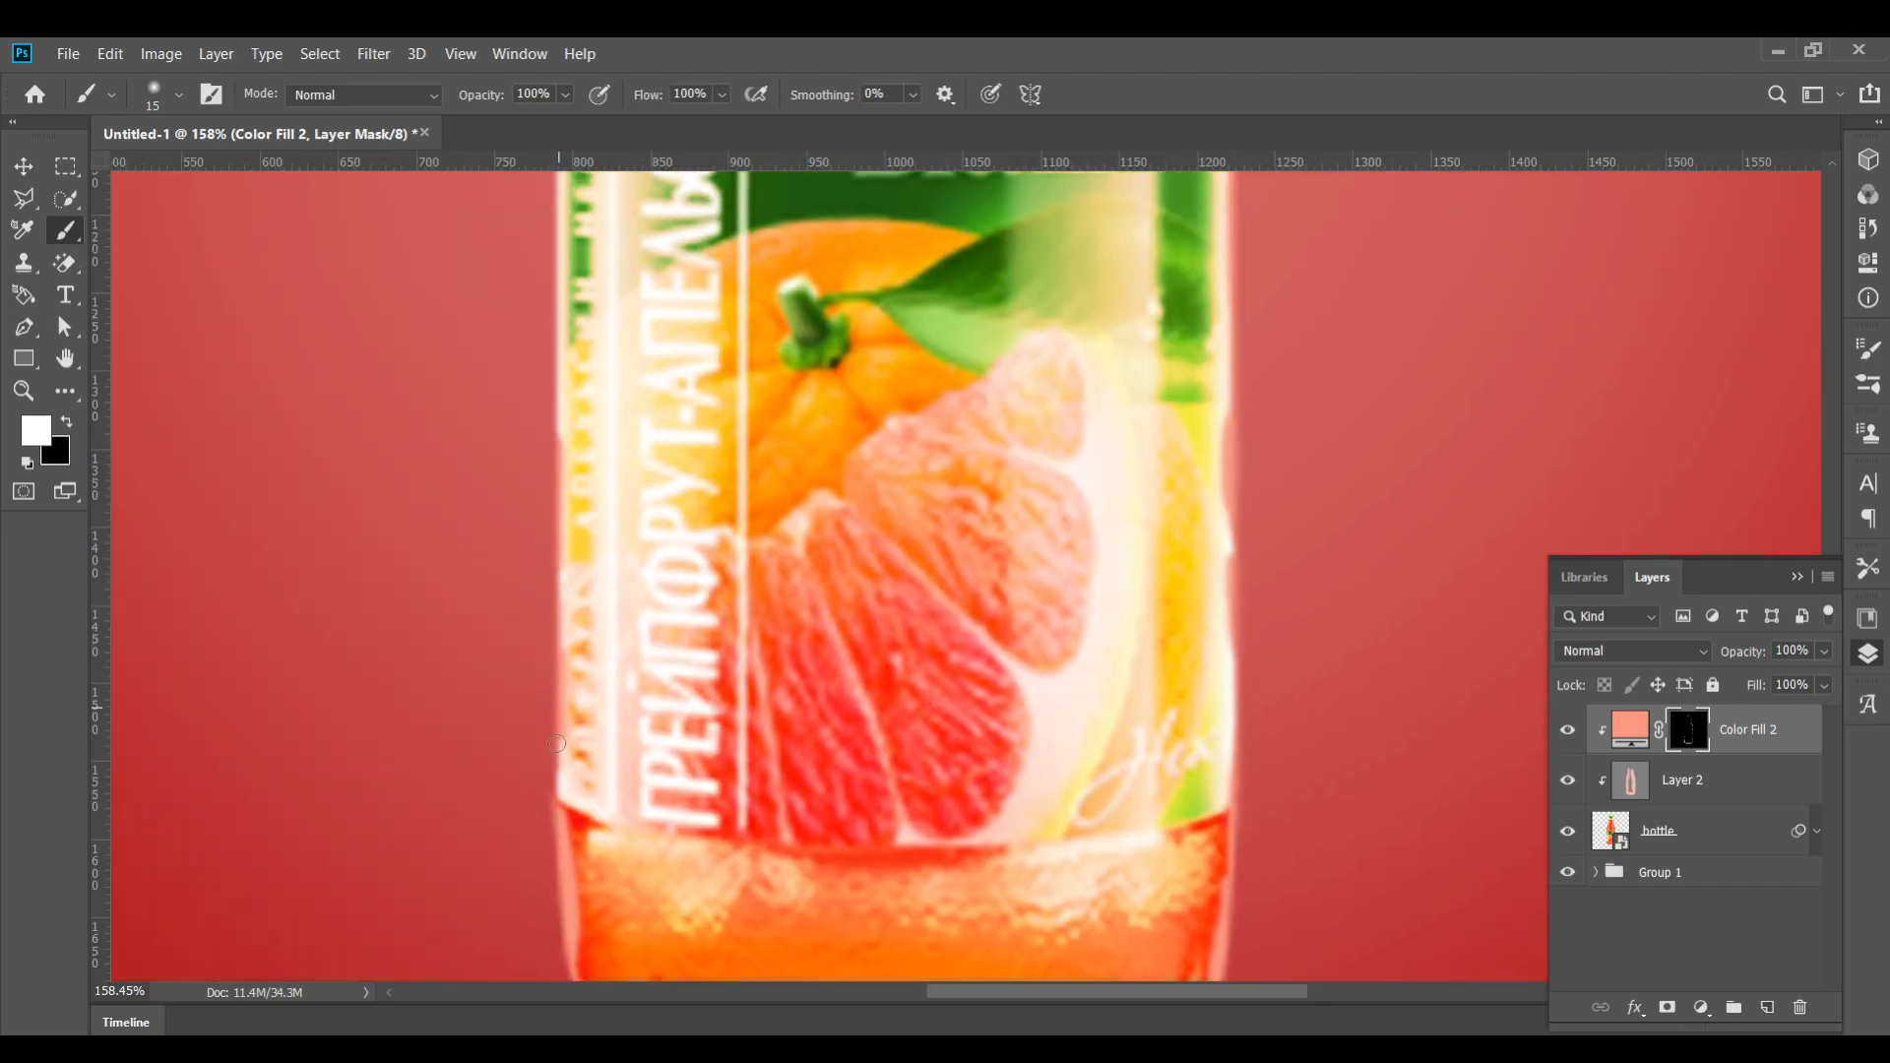
scroll(572, 401, up, 2)
drag(583, 267, 584, 719)
Undo the last stroke and repaint along the bottle's left shoulder and label edge on the mask
scroll(551, 689, up, 5)
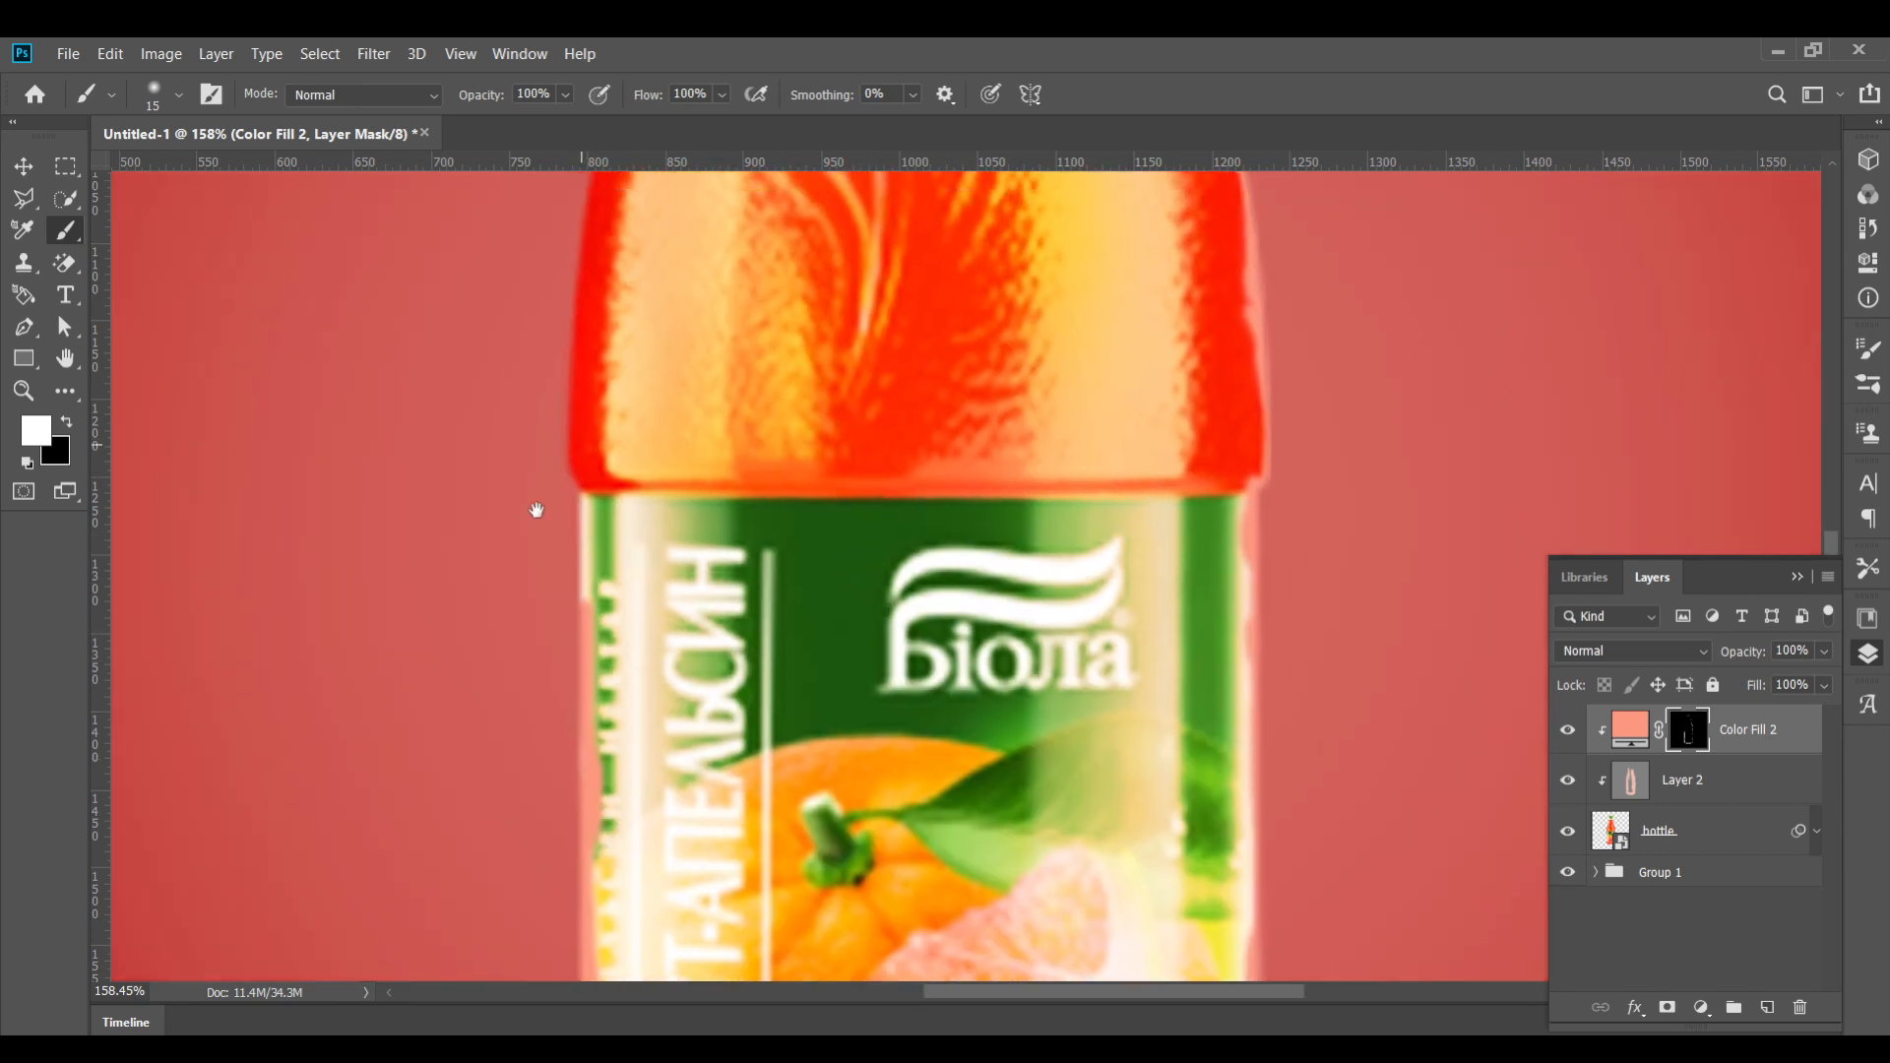
scroll(591, 374, up, 3)
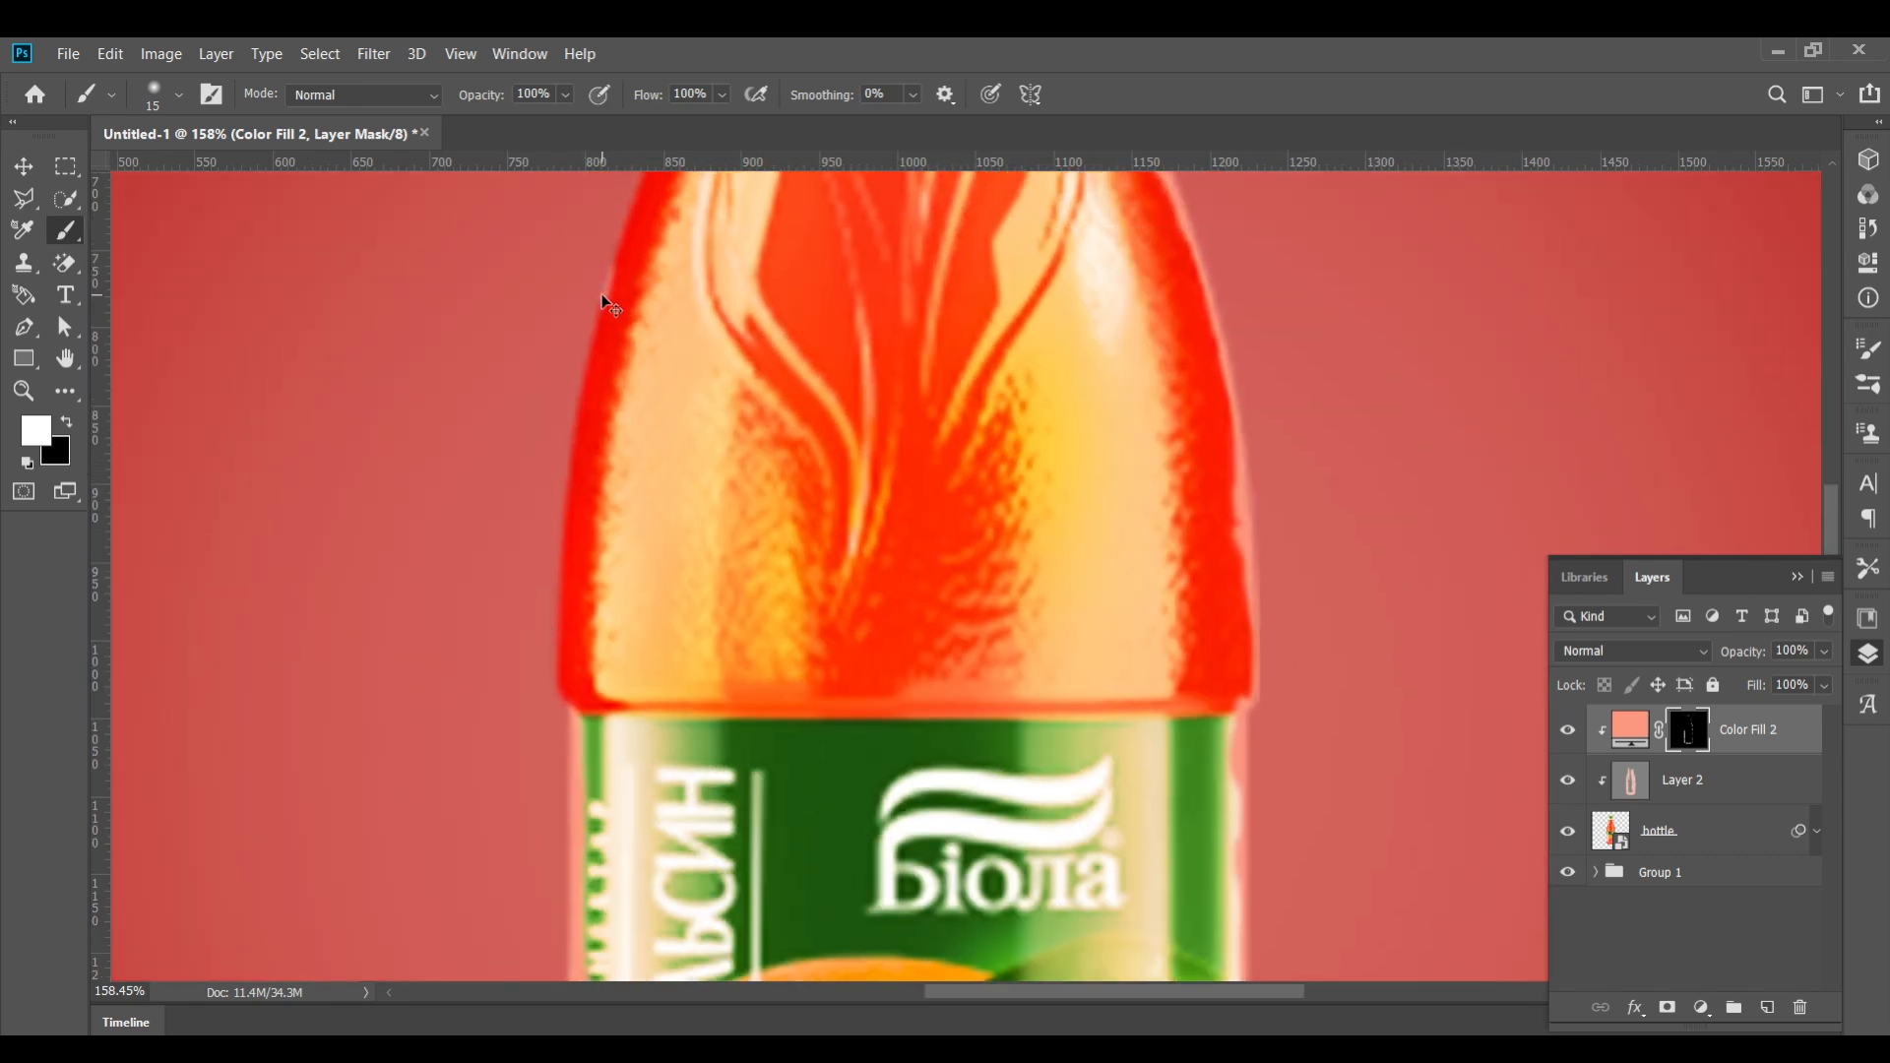
key(ctrl+z)
drag(562, 690, 573, 696)
mouse_move(553, 621)
mouse_down()
mouse_move(574, 401)
mouse_move(628, 207)
mouse_up()
drag(621, 293, 556, 919)
mouse_move(591, 711)
mouse_down()
mouse_move(657, 490)
mouse_move(663, 214)
mouse_move(652, 480)
mouse_move(697, 320)
mouse_up()
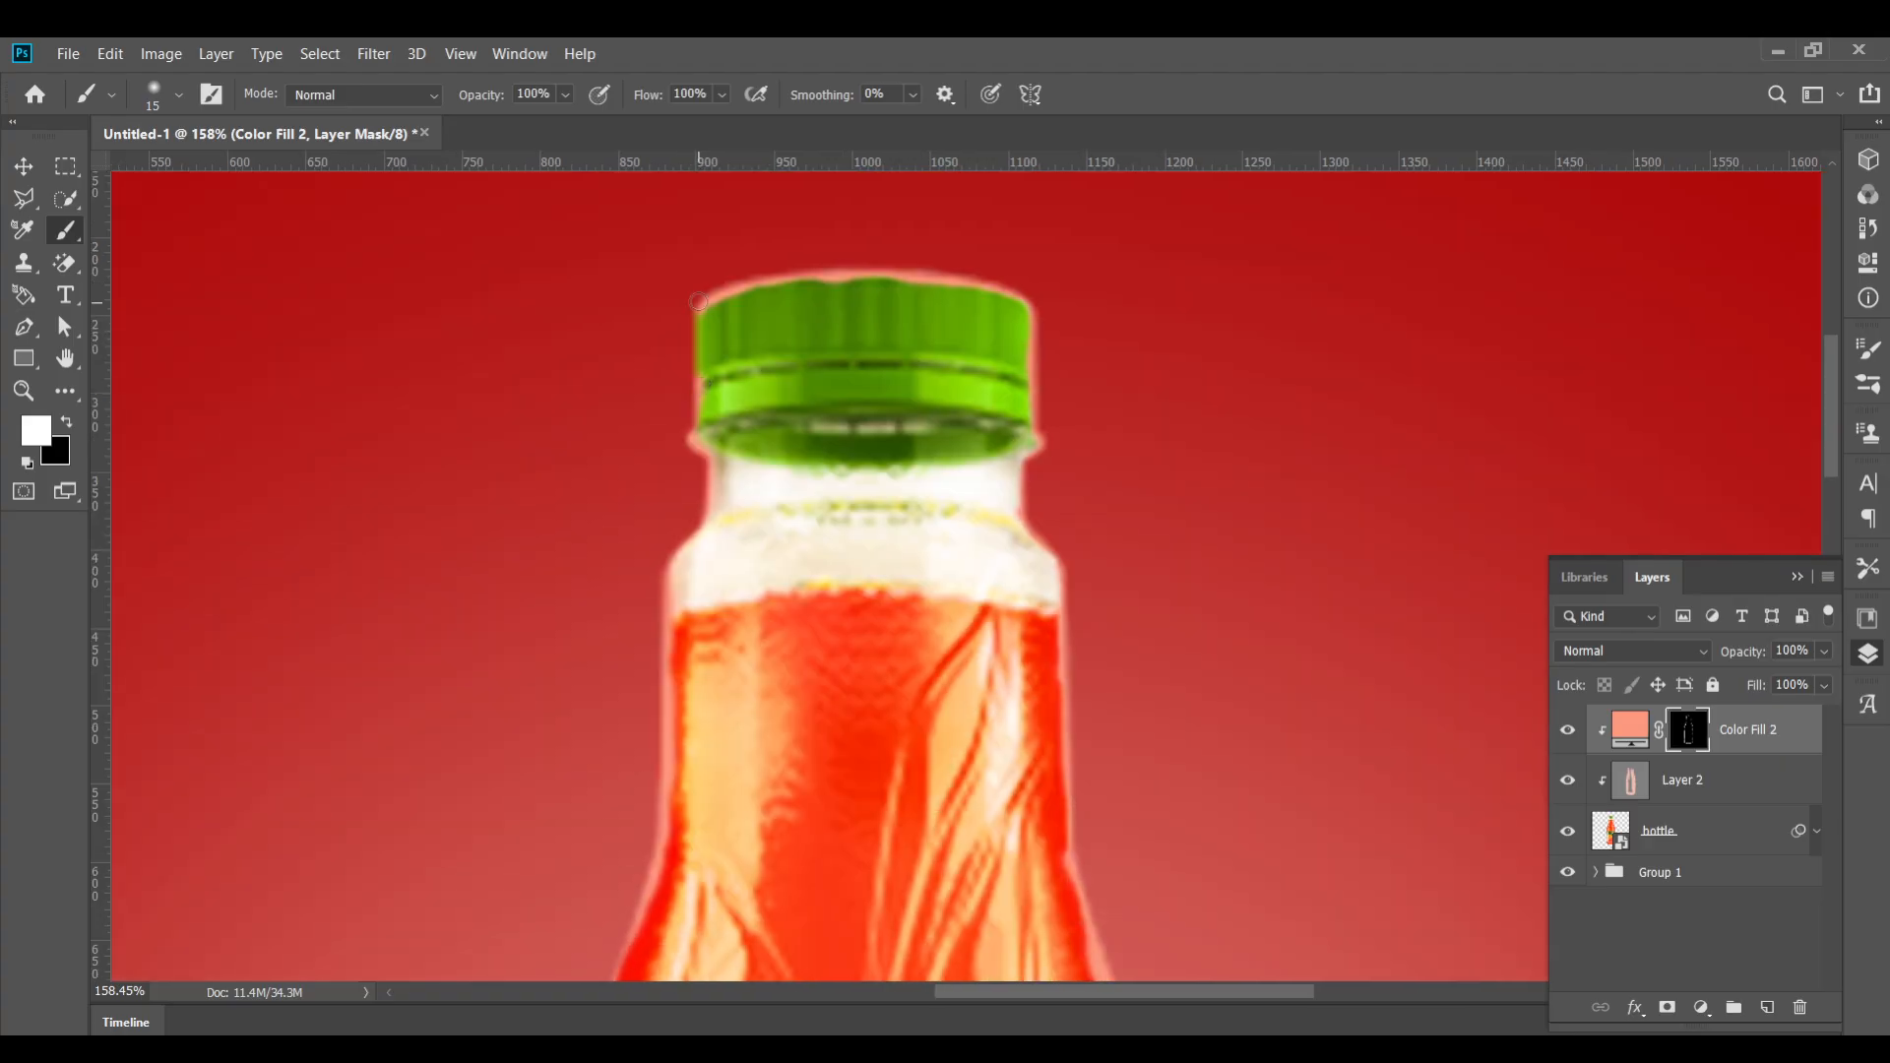
Set the color fill layer's blend mode to Soft Light
scroll(708, 443, down, 5)
click(1634, 651)
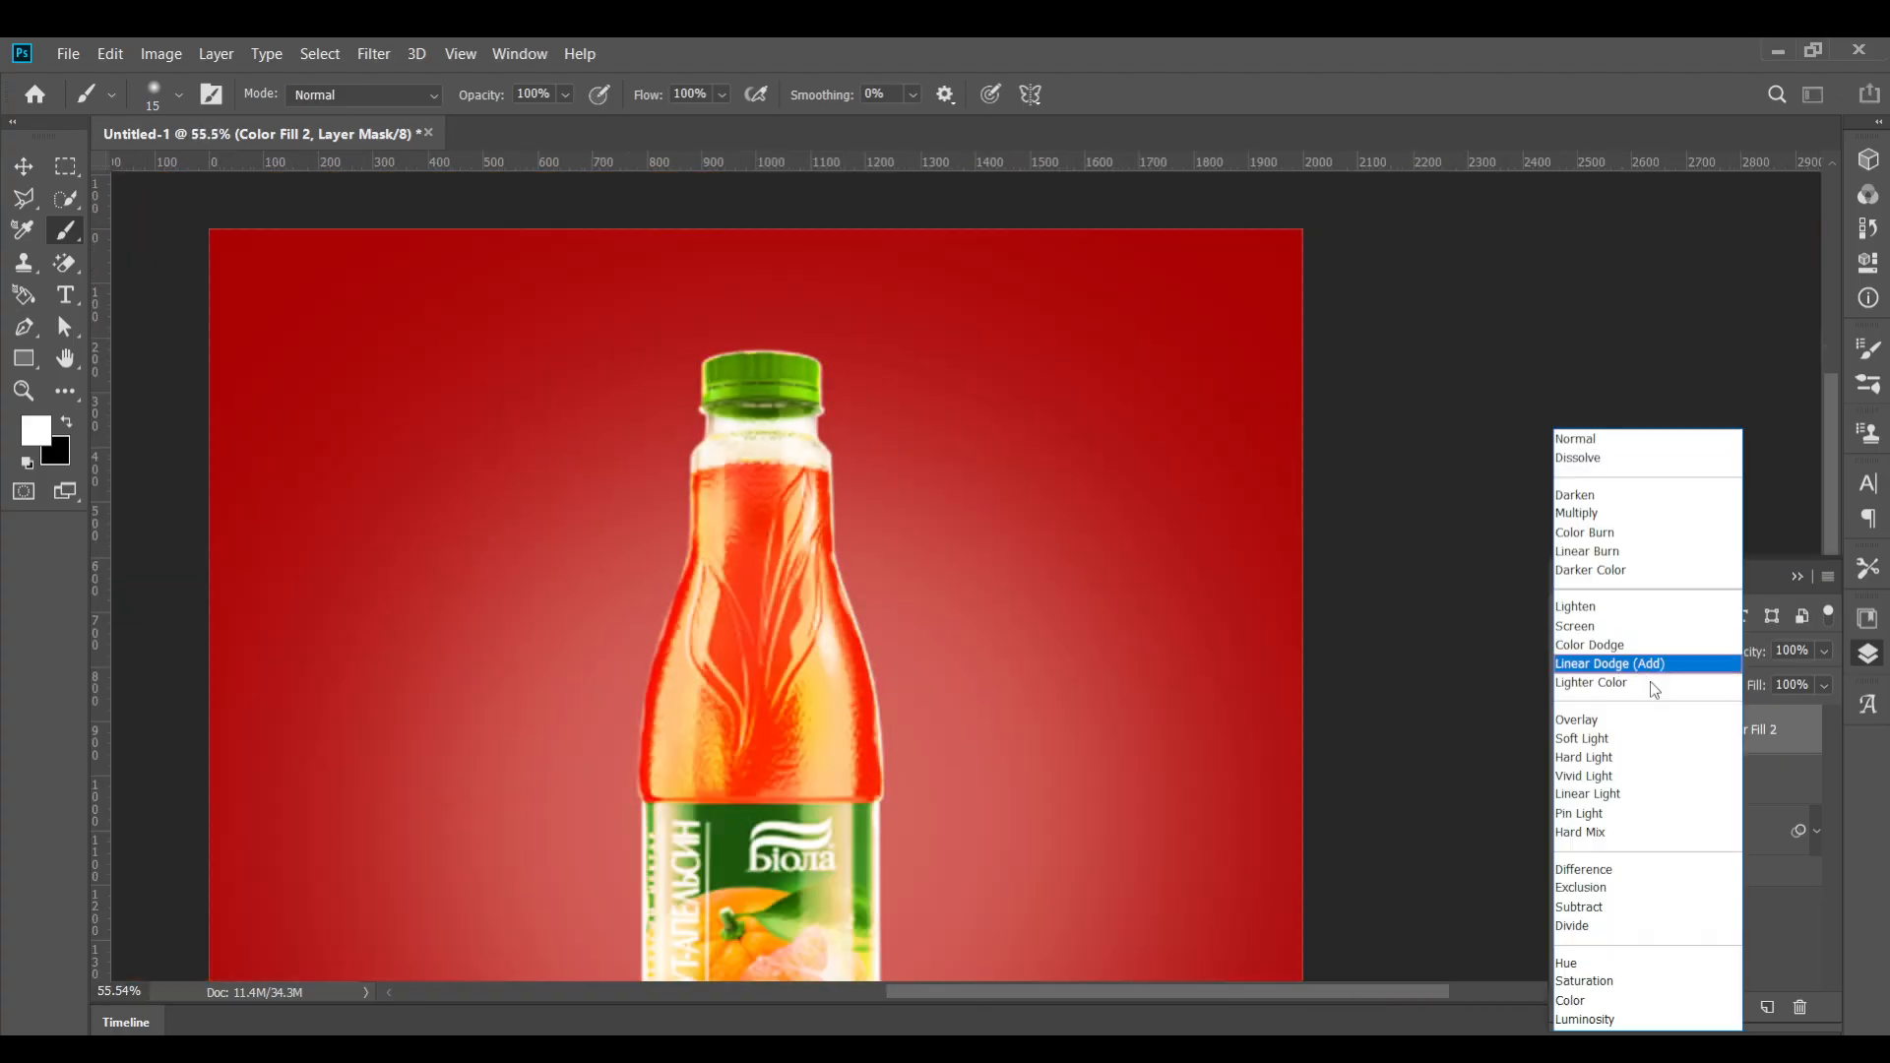
click(1582, 738)
key(v)
scroll(561, 342, down, 3)
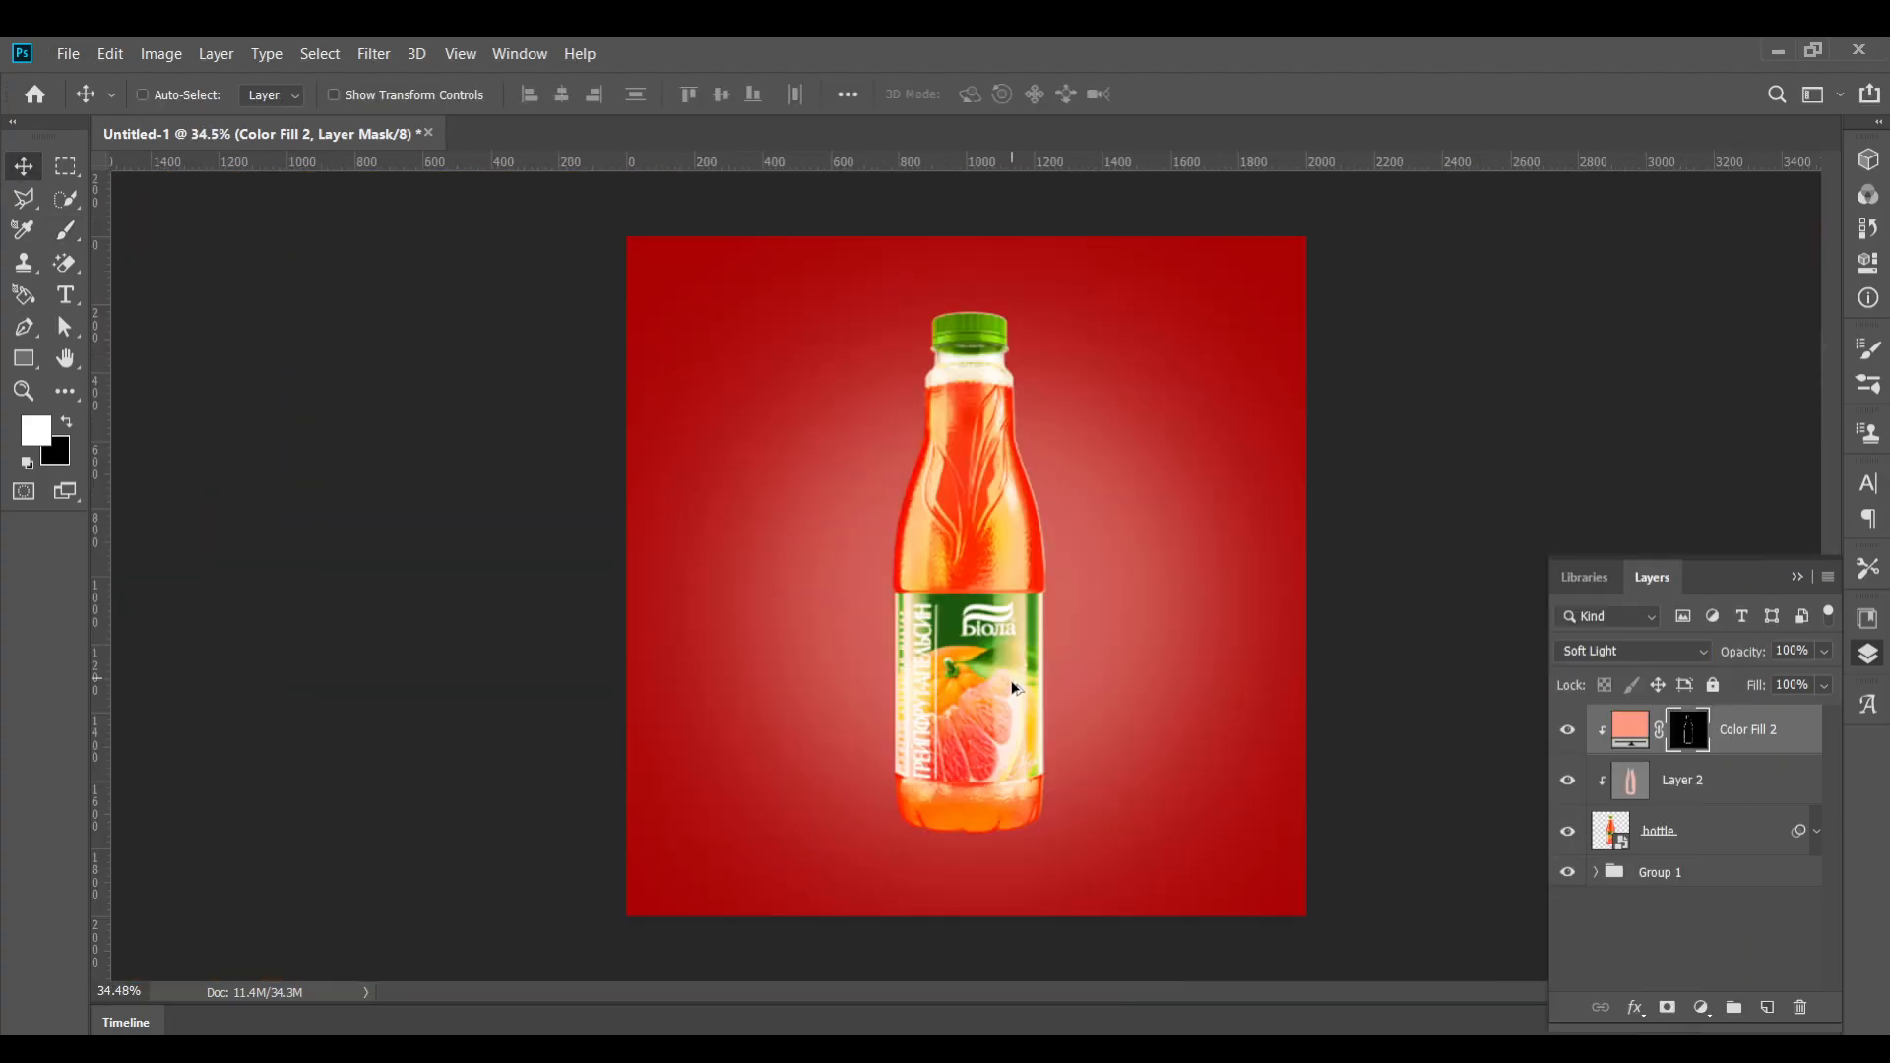
scroll(1014, 687, up, 3)
scroll(1017, 776, down, 2)
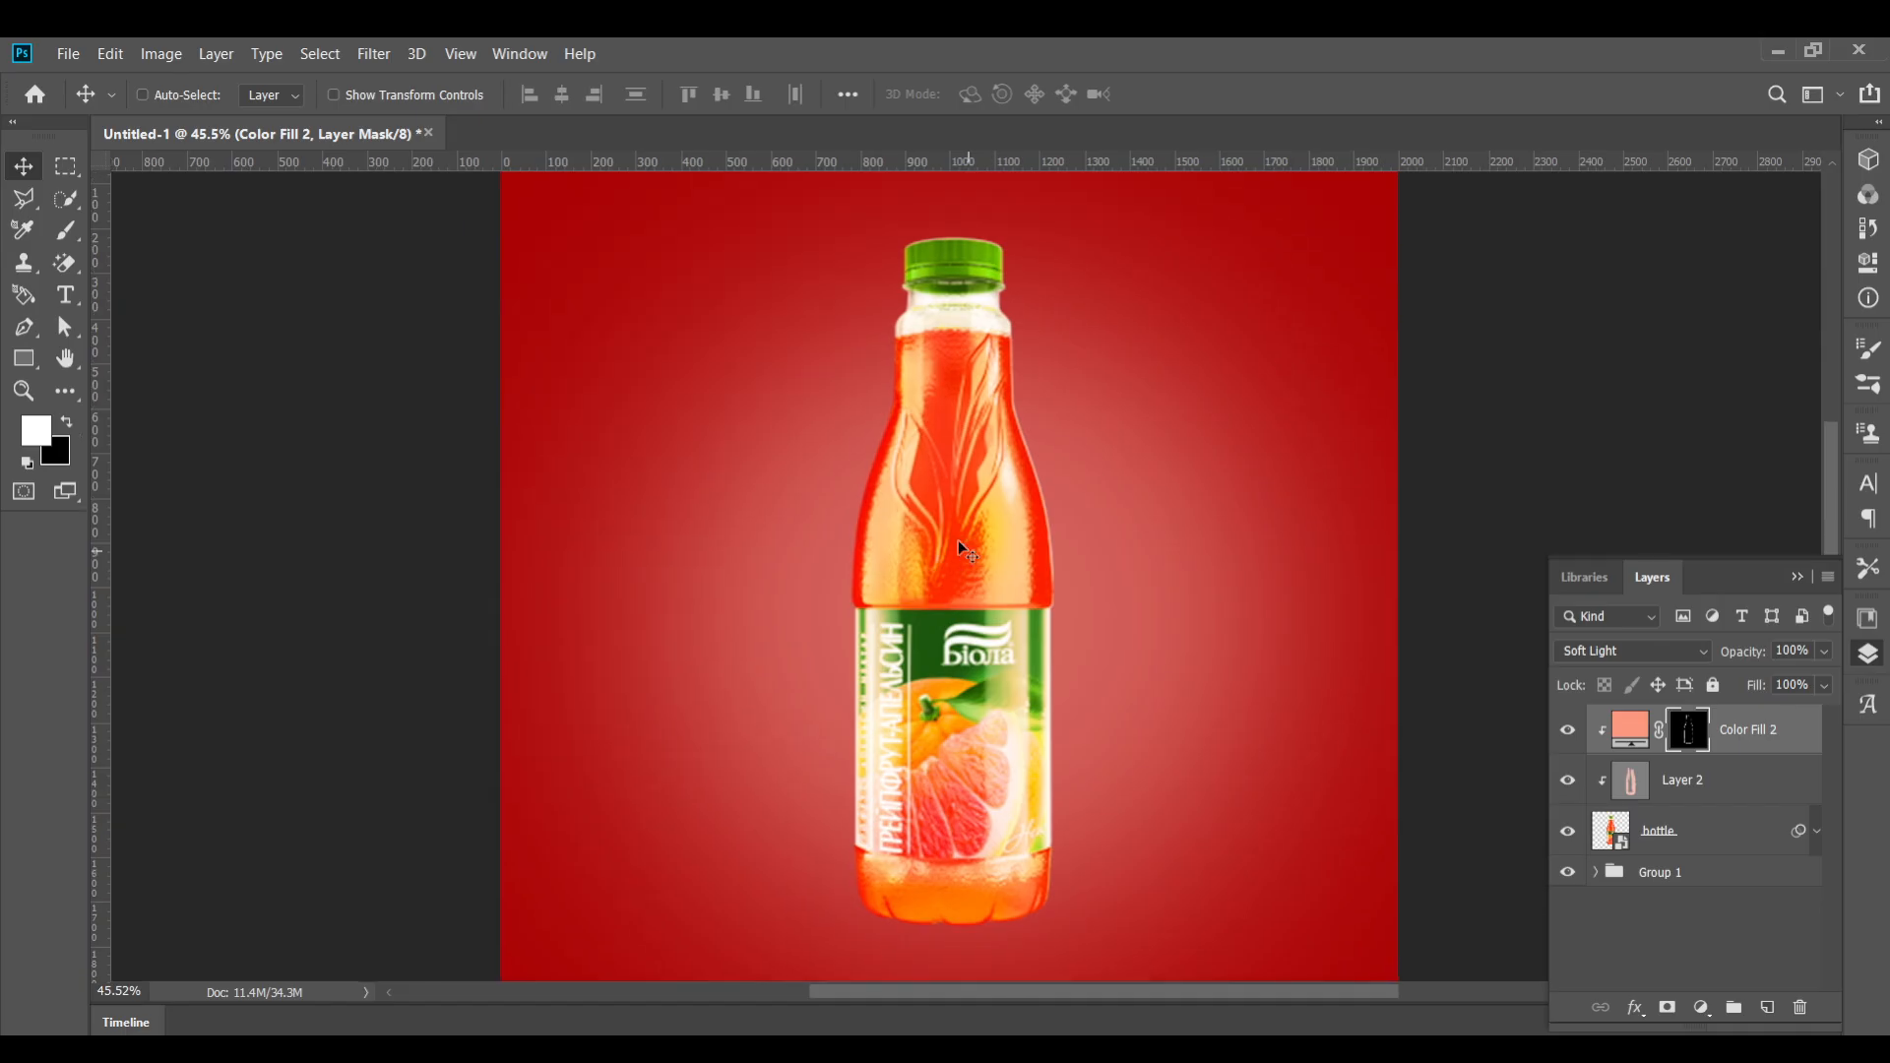
Set the color fill layer's blend mode to Hard Light
key(ctrl+2)
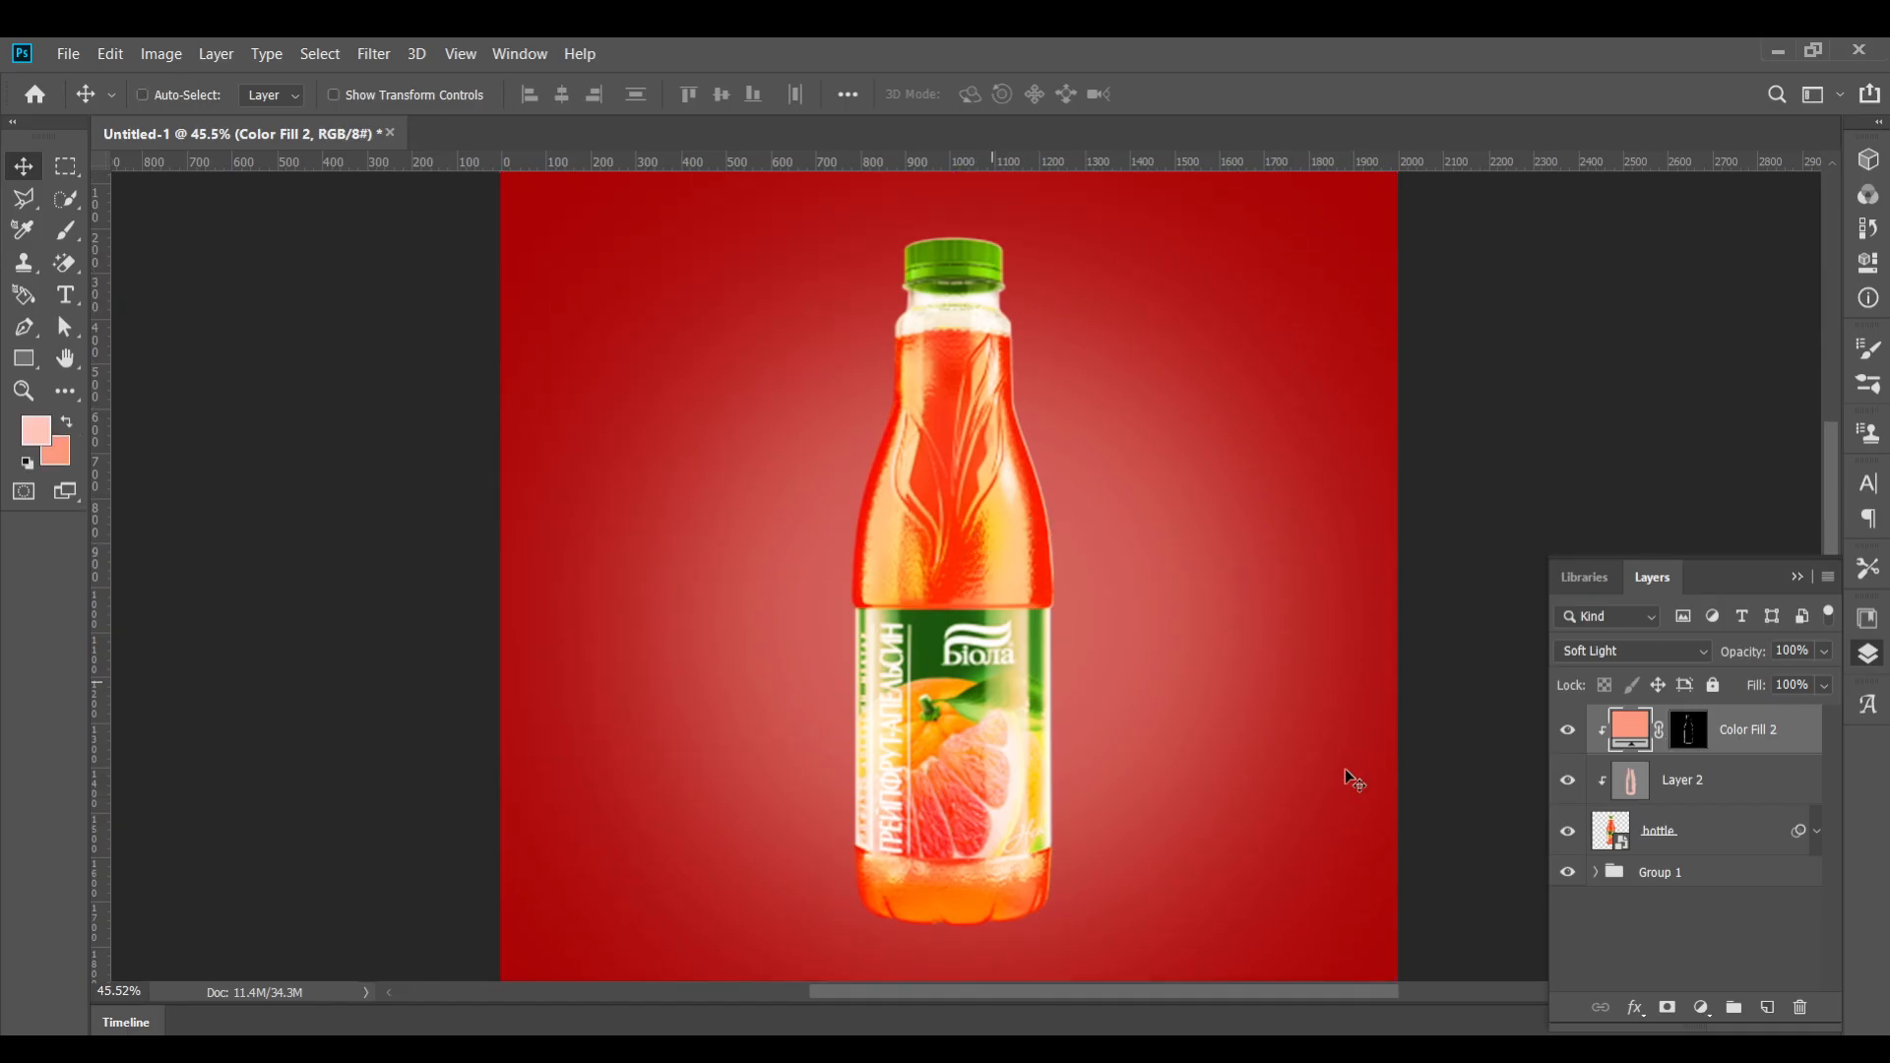
click(1615, 647)
click(1587, 764)
key(b)
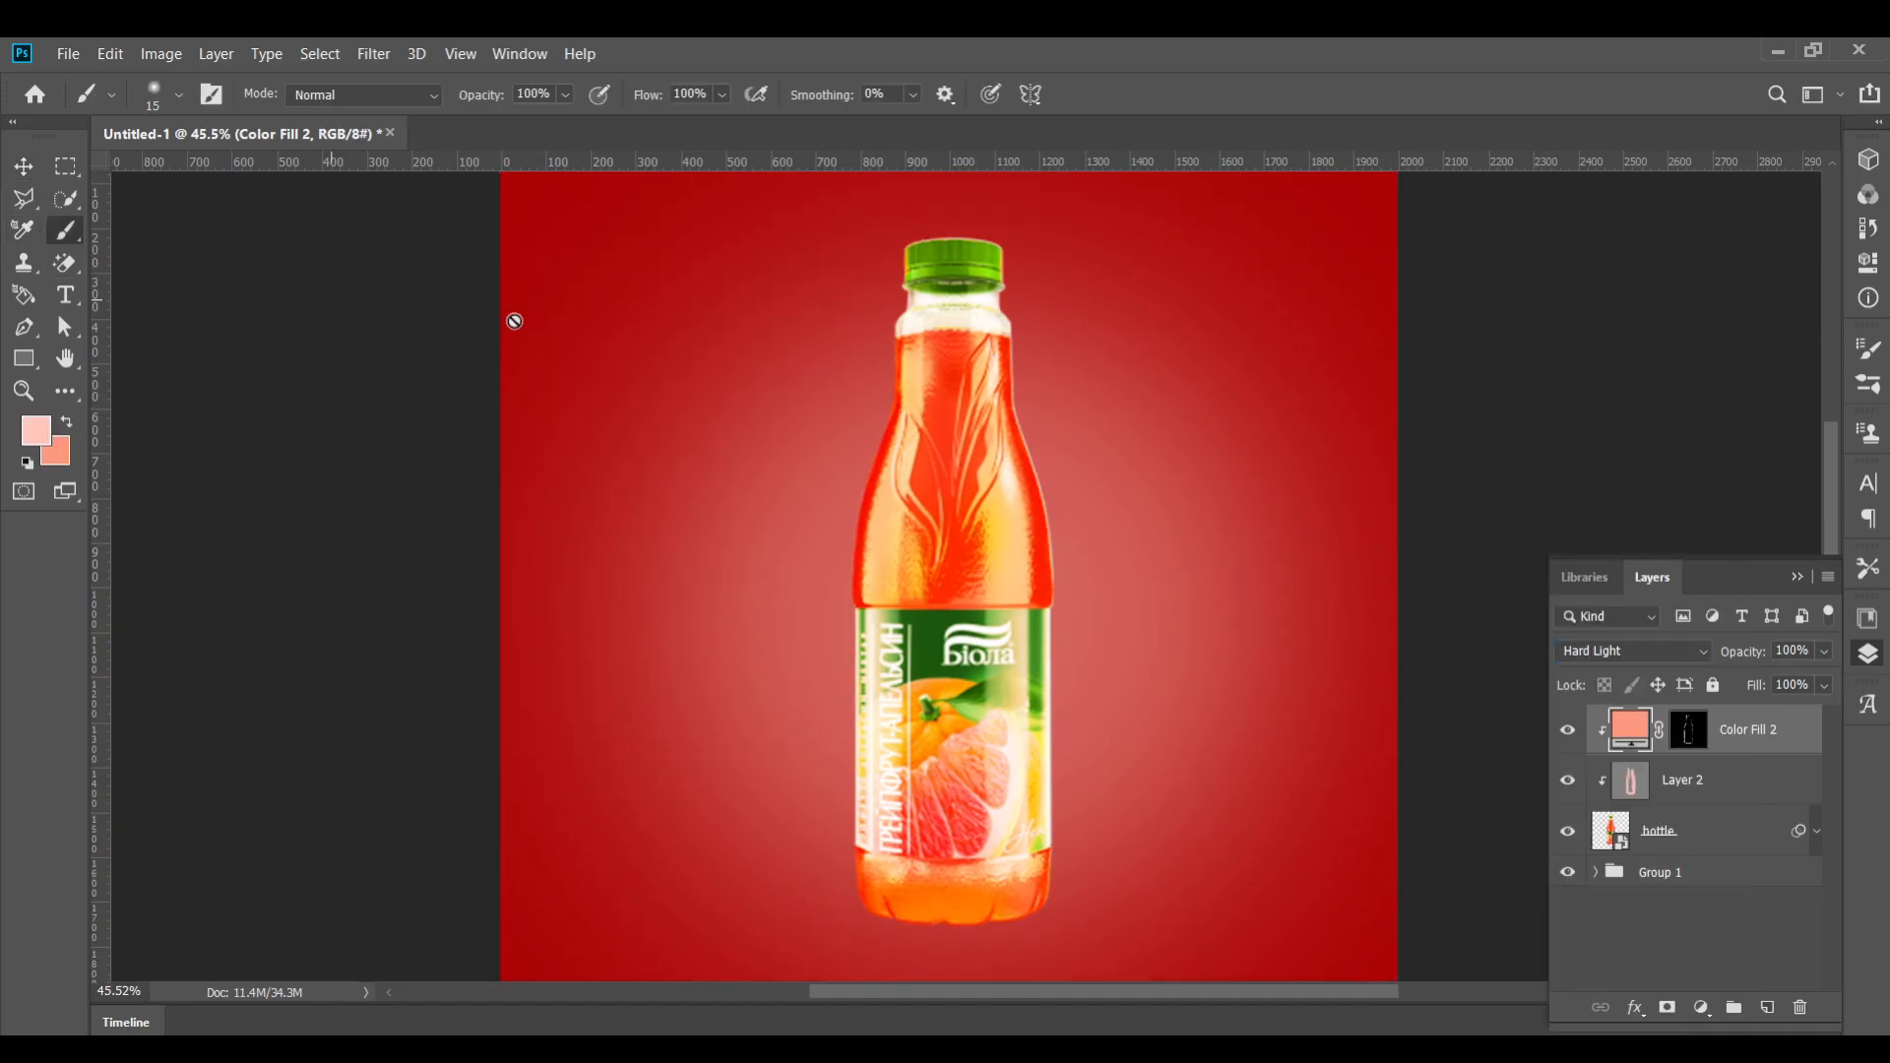
Paint white on the color fill mask over the bottle's cap, shoulders and left side
key(ctrl+backslash)
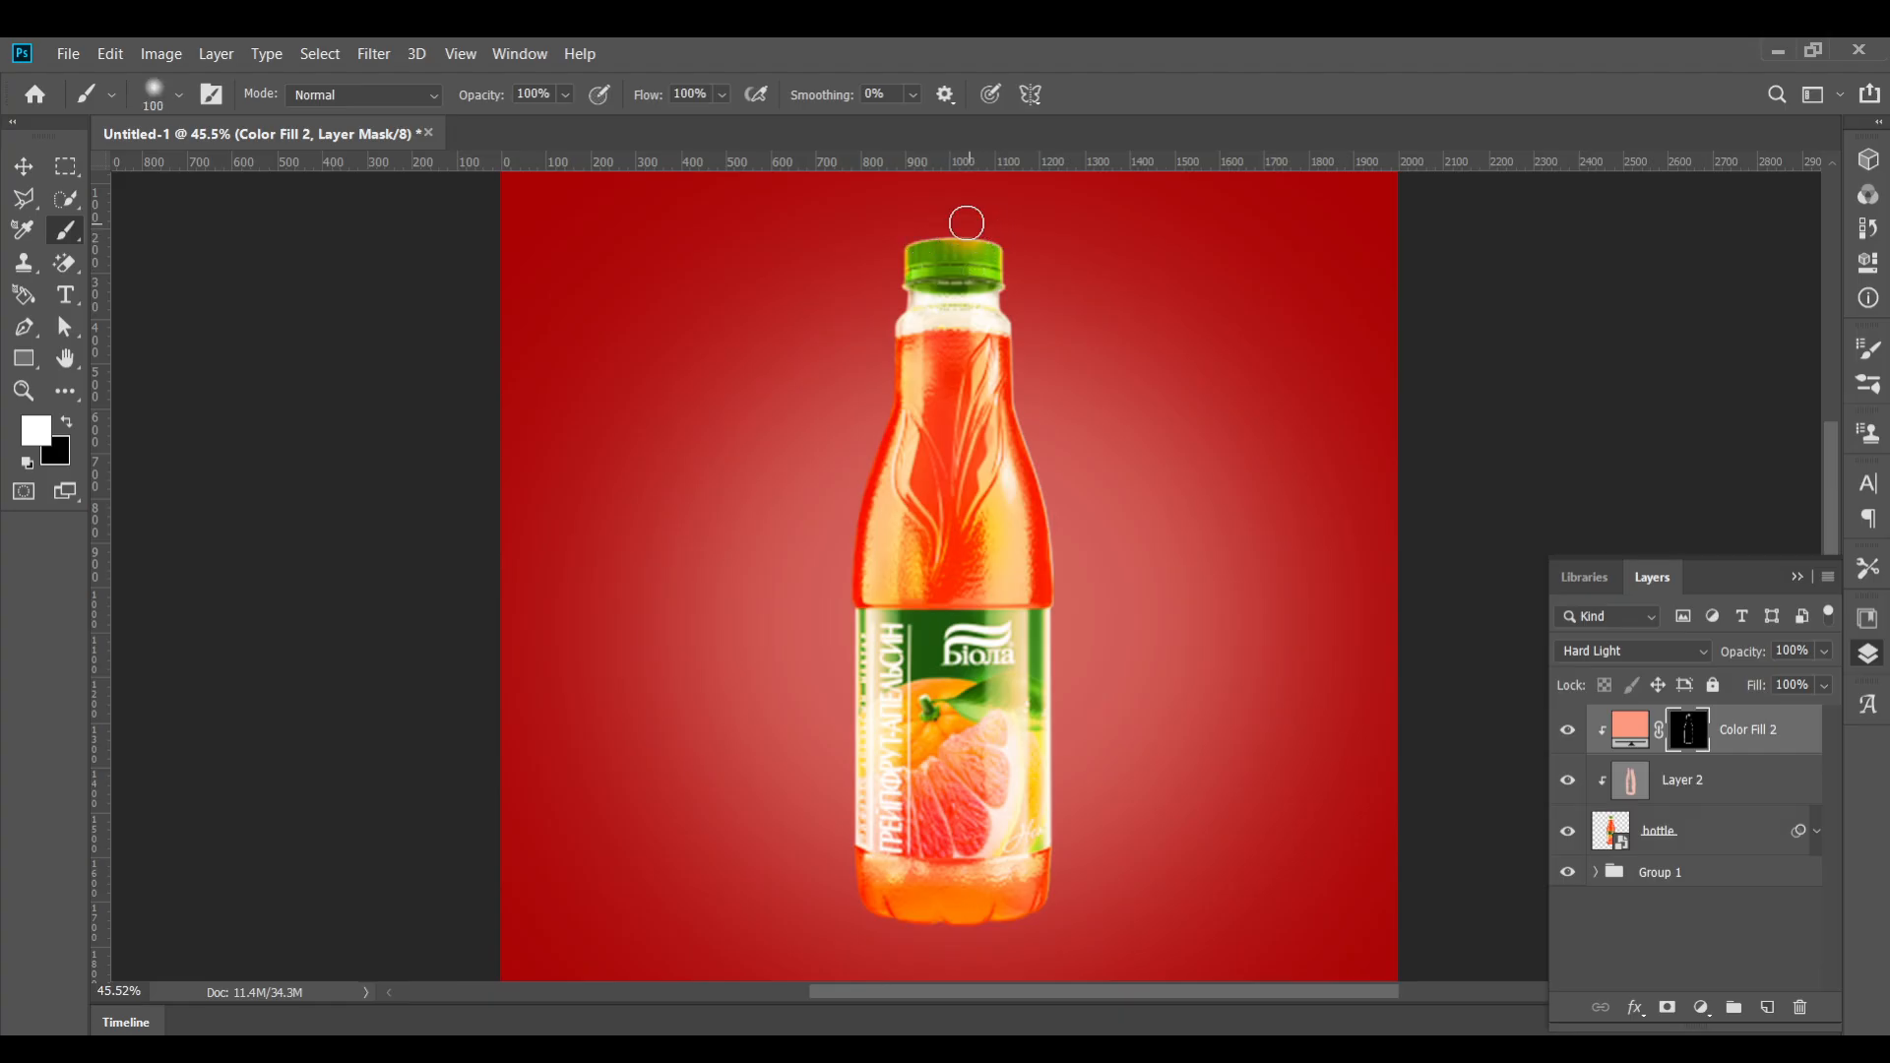
scroll(967, 224, up, 2)
key(bracketleft)
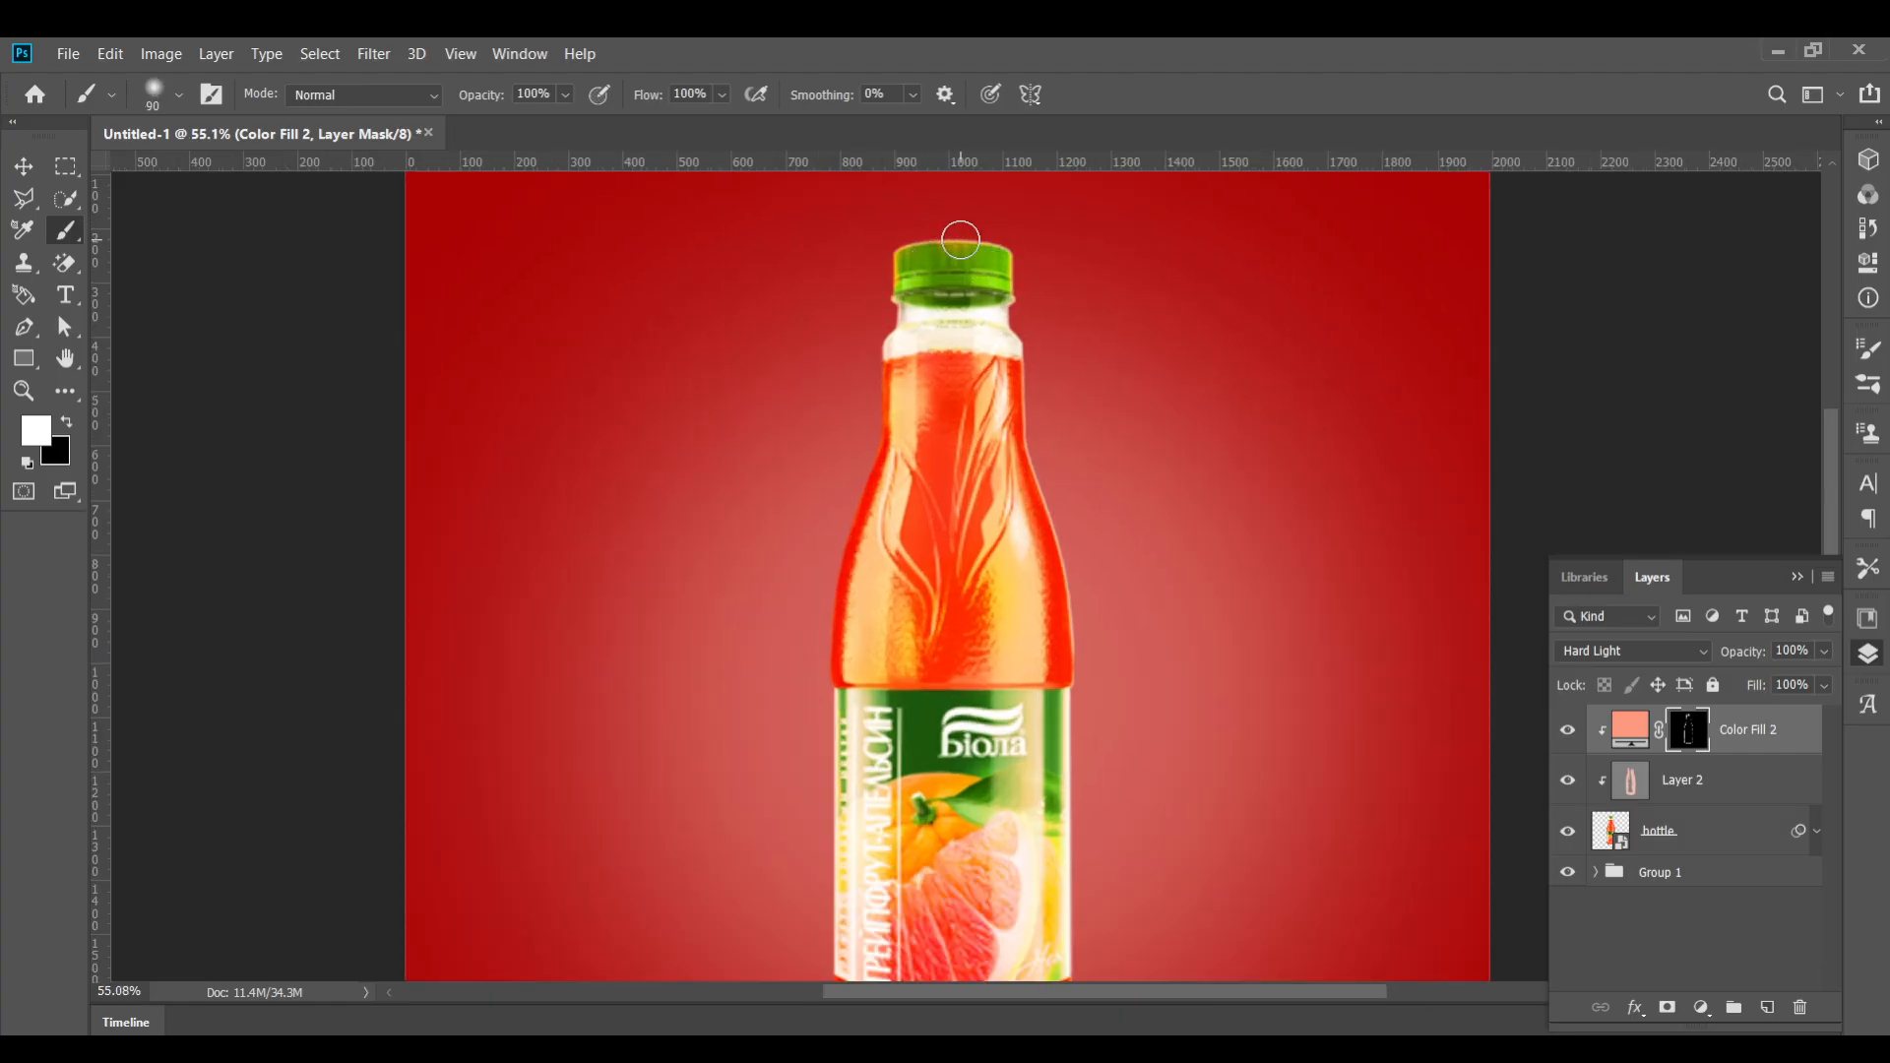
mouse_move(960, 239)
mouse_down()
mouse_move(1012, 261)
mouse_move(949, 234)
mouse_move(1008, 369)
mouse_up()
mouse_move(1048, 443)
mouse_down()
mouse_move(1076, 625)
mouse_move(1092, 423)
mouse_move(1097, 771)
mouse_move(984, 836)
mouse_move(869, 815)
mouse_move(853, 667)
mouse_up()
drag(853, 666, 832, 745)
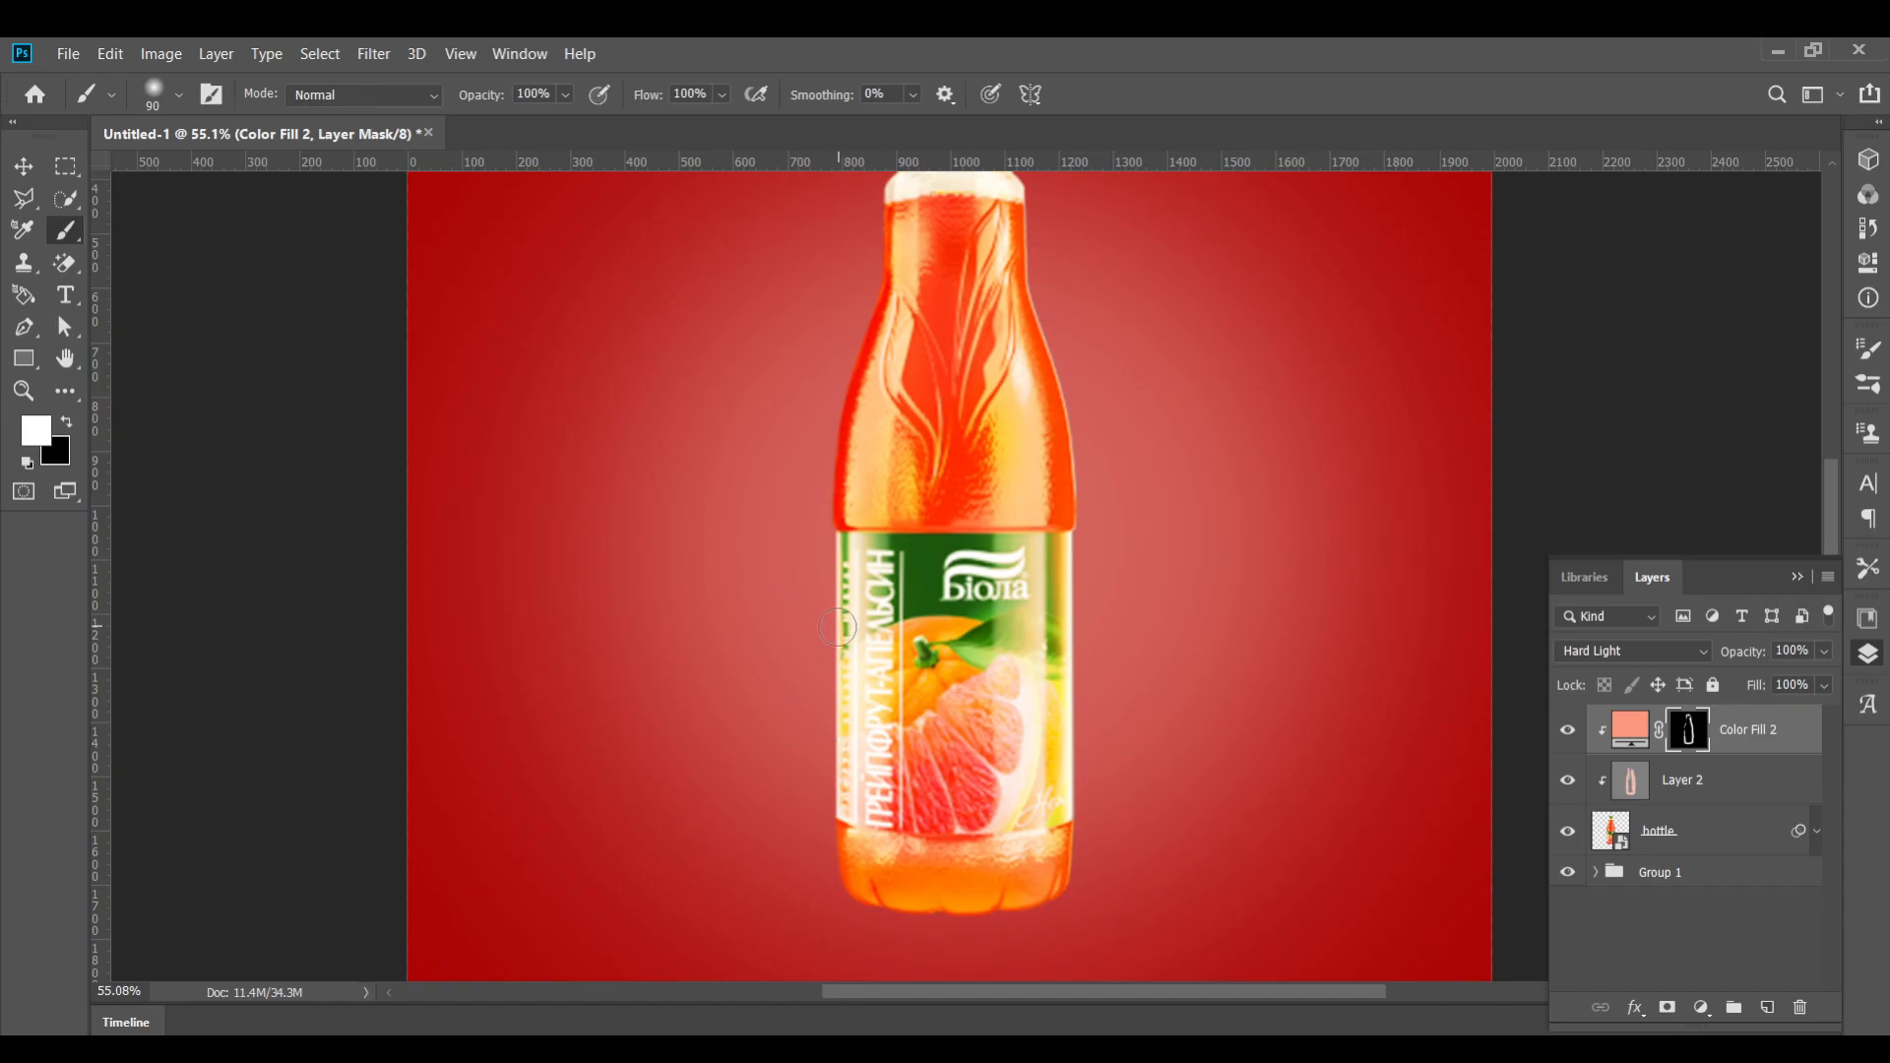
mouse_move(816, 448)
mouse_down()
mouse_move(874, 256)
mouse_move(855, 397)
mouse_move(872, 287)
mouse_up()
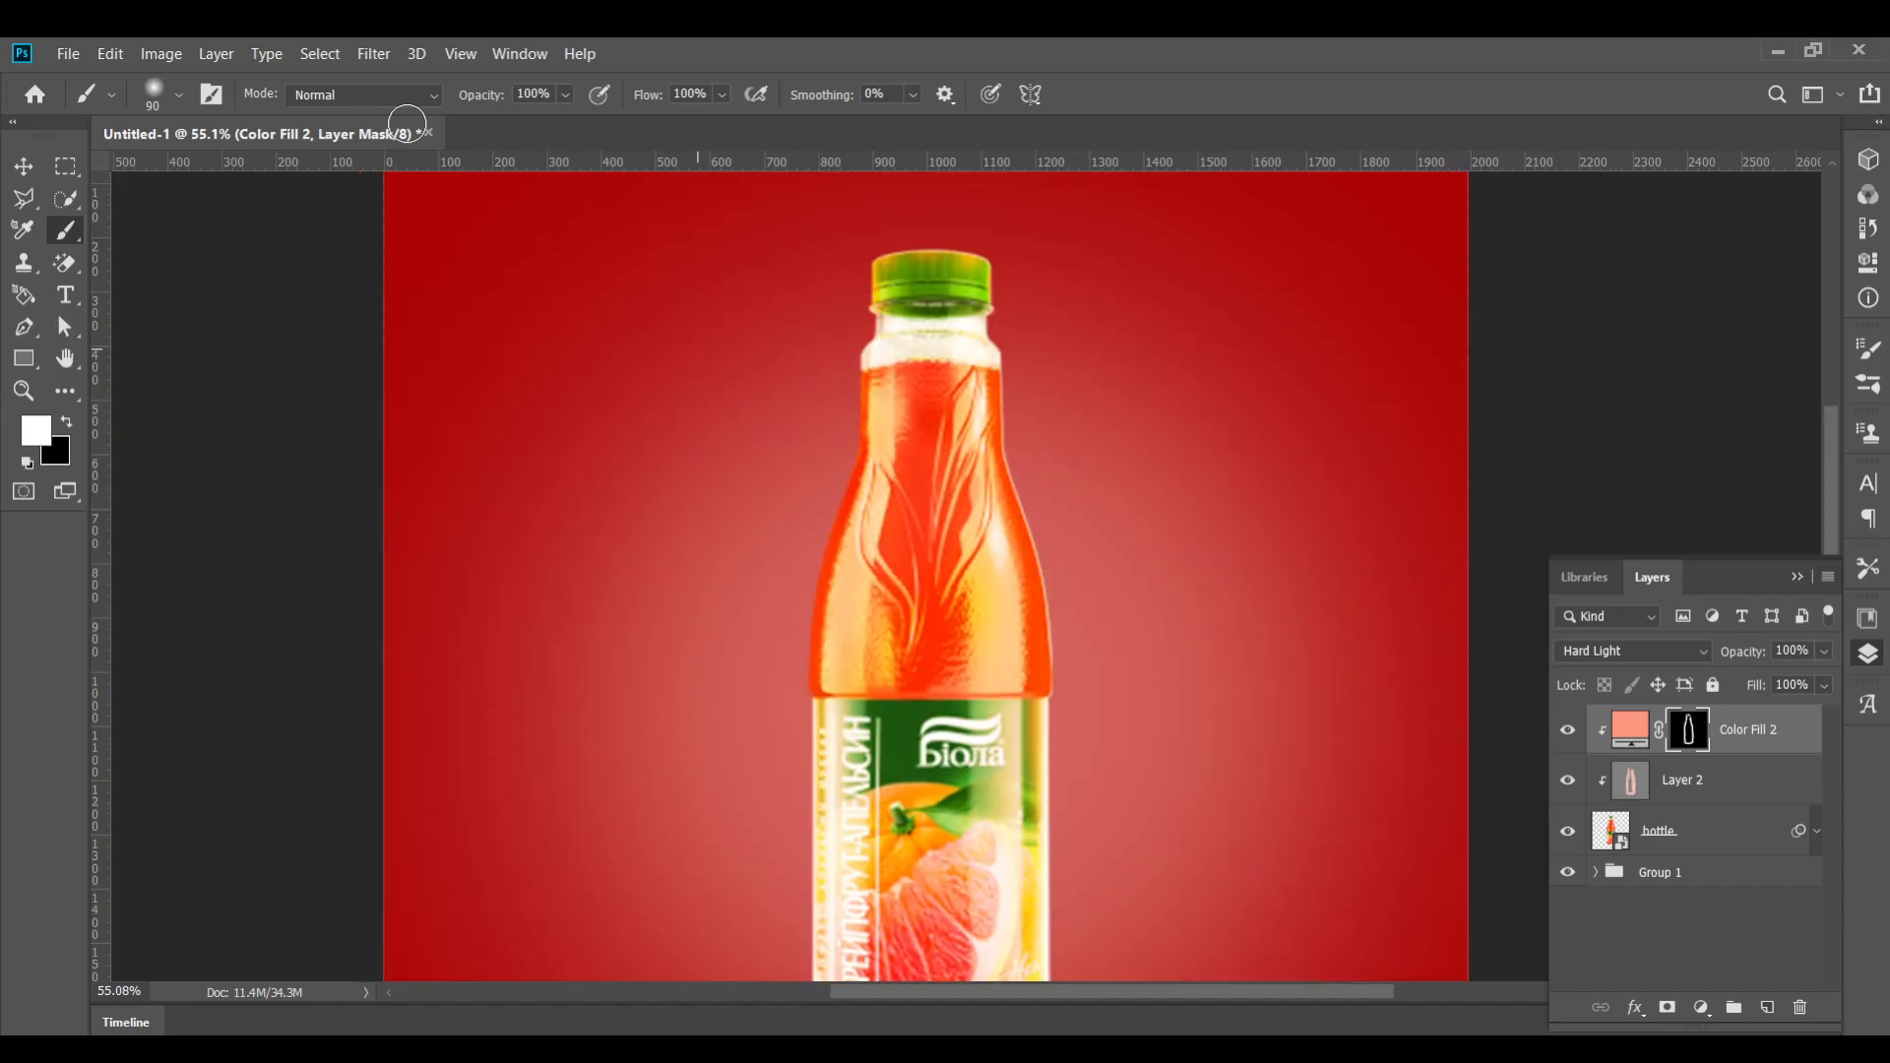
Add a new empty layer above Group 1, beneath the bottle layer
drag(489, 97, 491, 94)
key(ctrl+0)
scroll(1000, 463, up, 1)
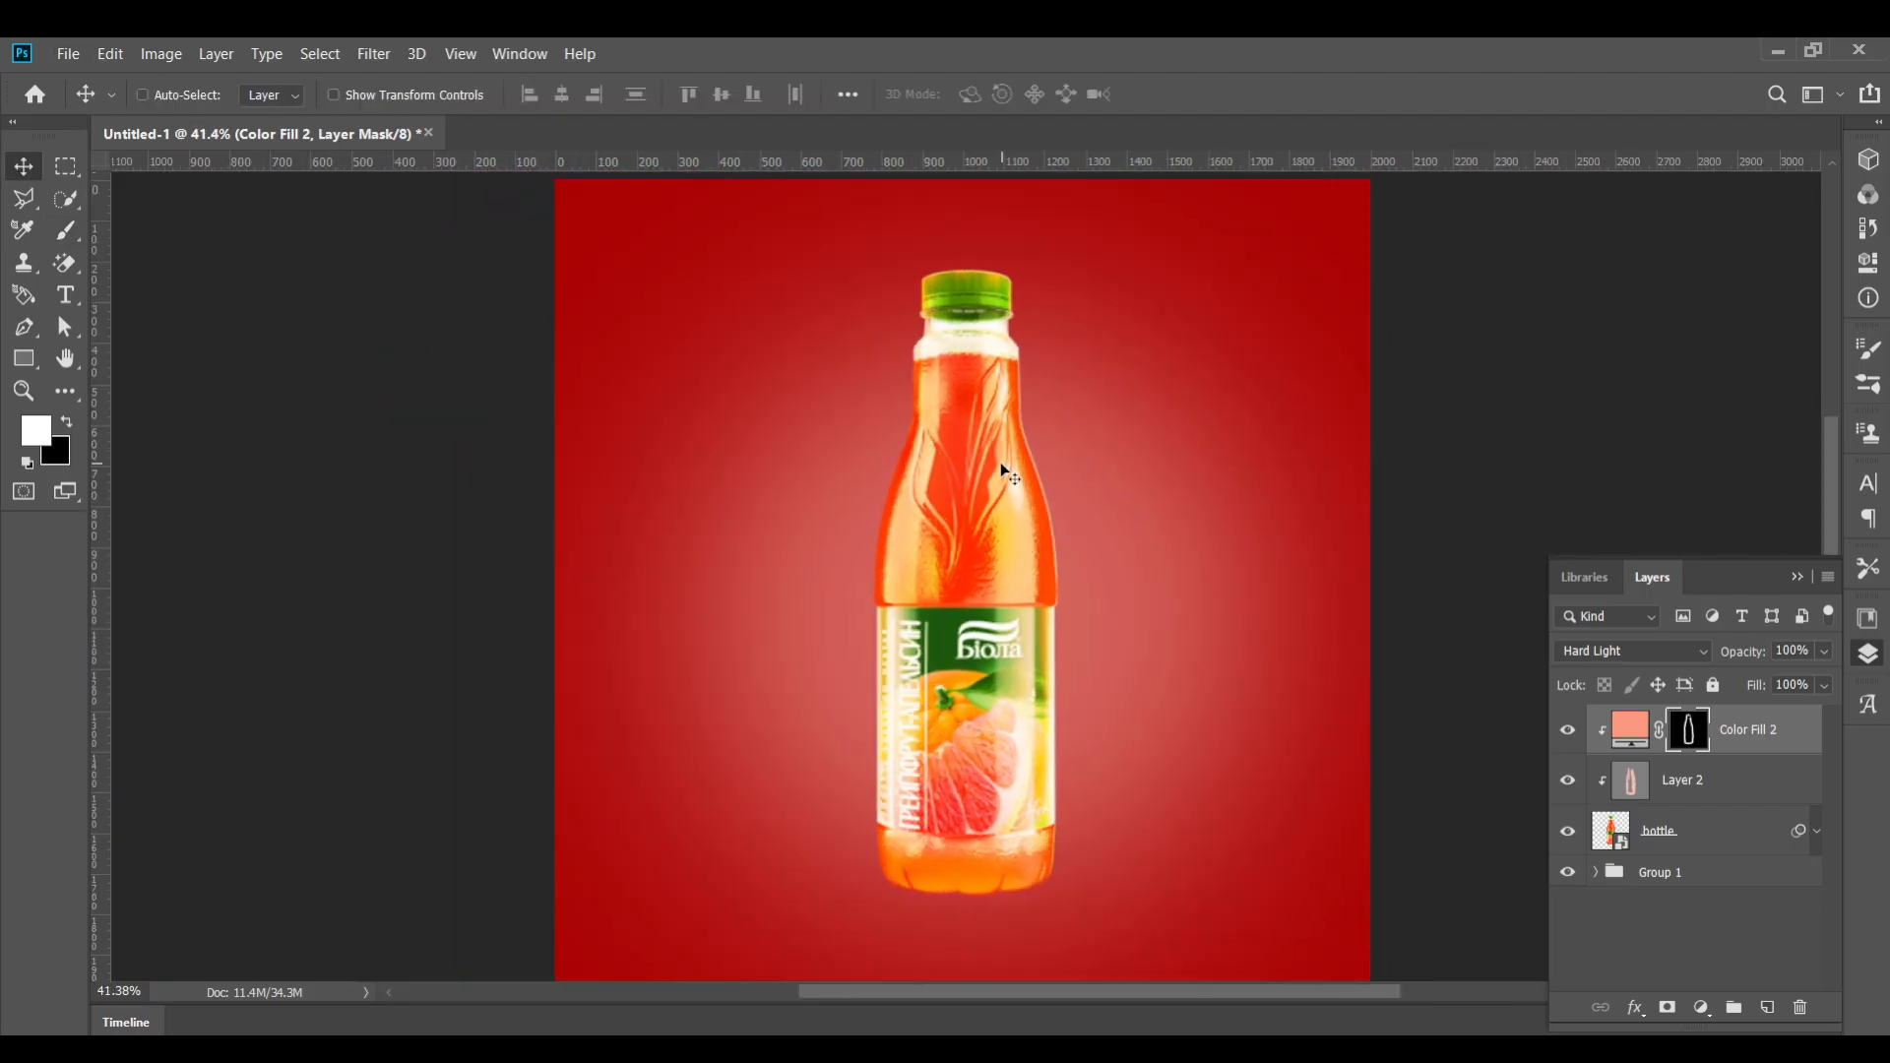
key(ctrl+2)
scroll(917, 808, up, 2)
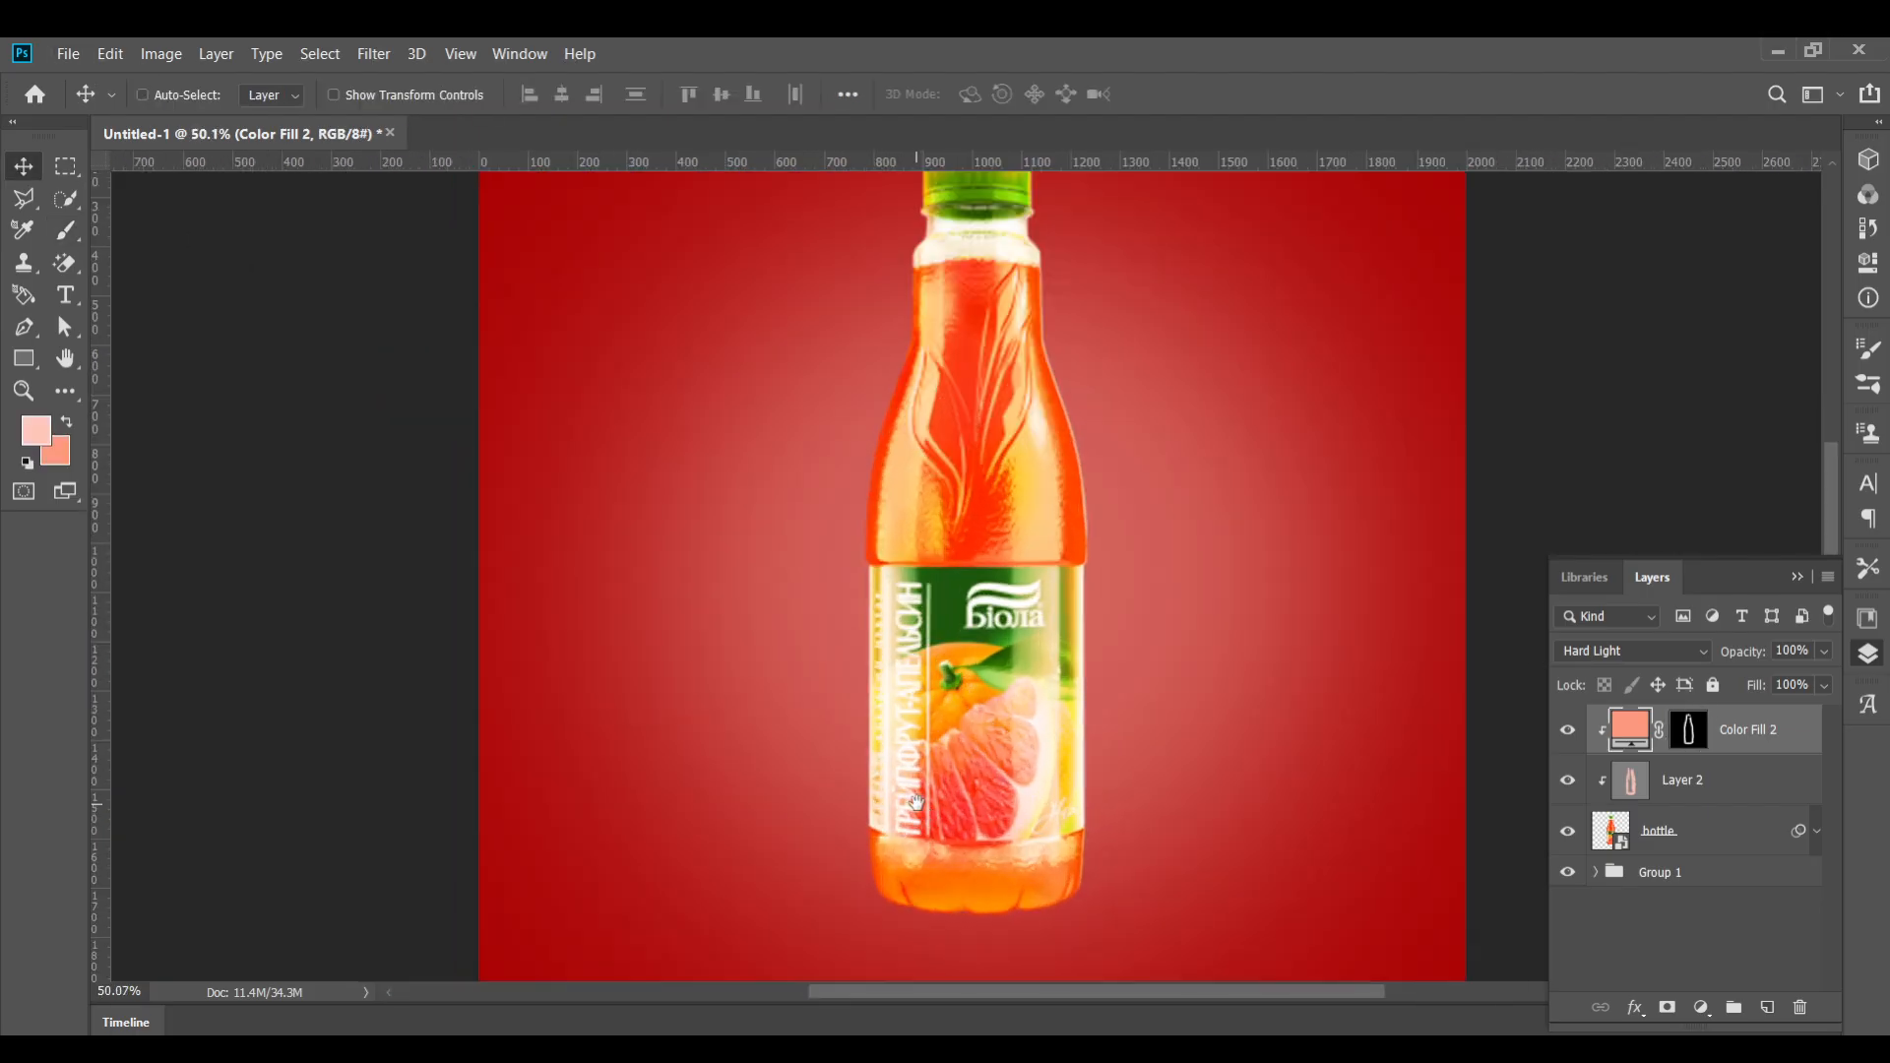
drag(918, 807, 892, 718)
click(1645, 873)
key(ctrl+alt+shift+n)
scroll(1072, 792, up, 9)
drag(563, 505, 605, 424)
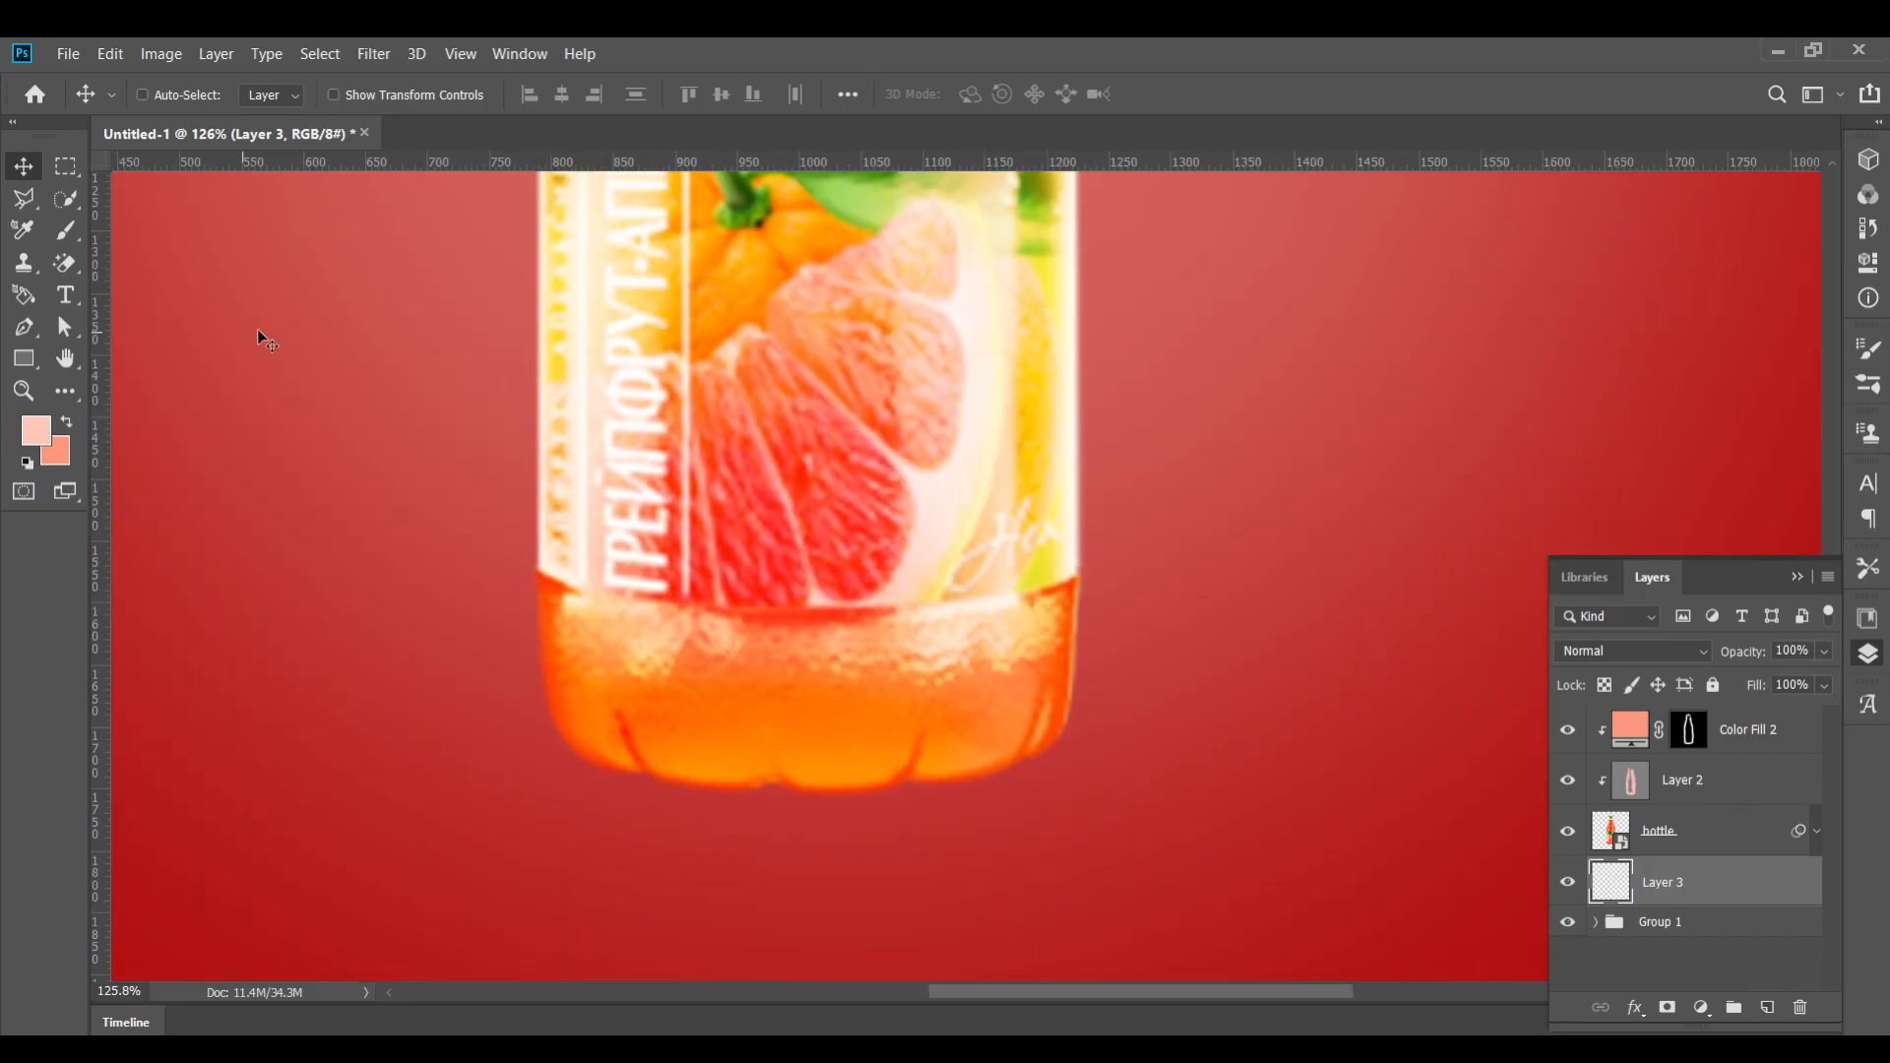
Reset colors to black and white, flatten the soft round brush, and paint a stroke under the bottle's base
click(27, 462)
click(69, 228)
click(178, 93)
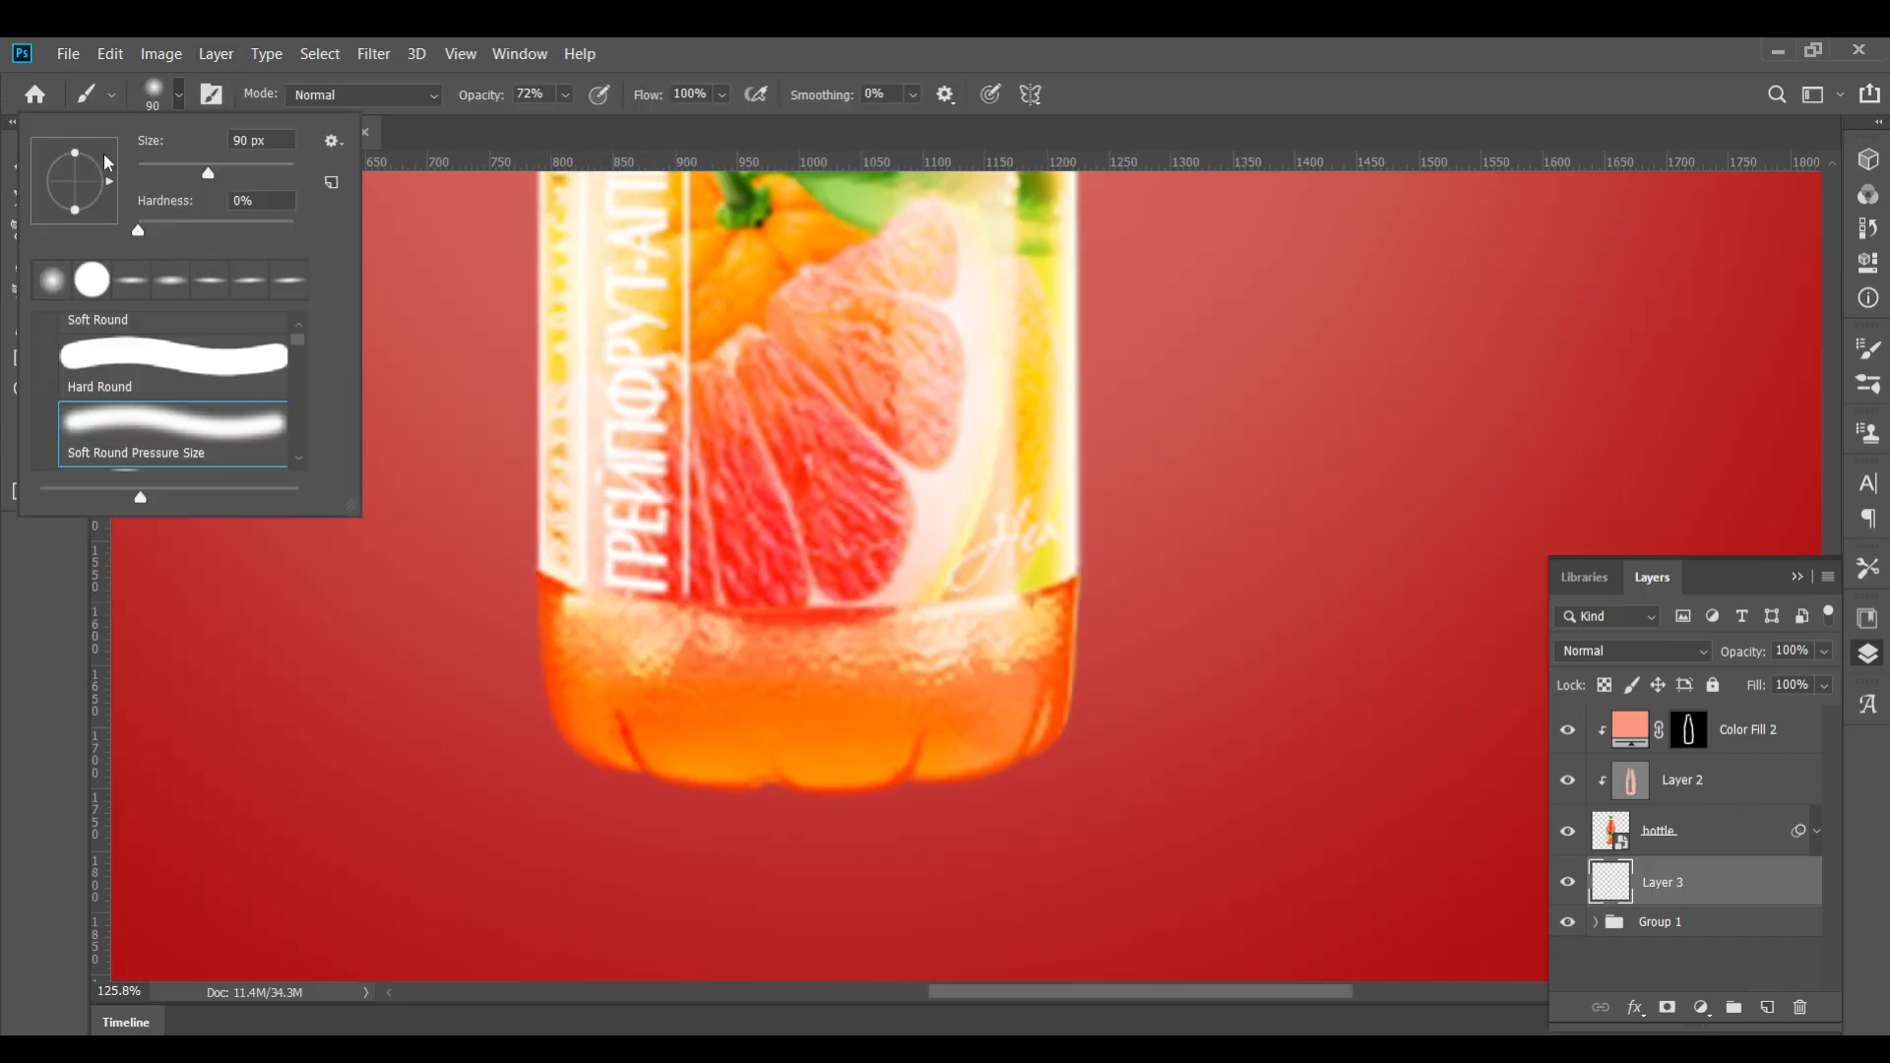
drag(65, 185, 68, 183)
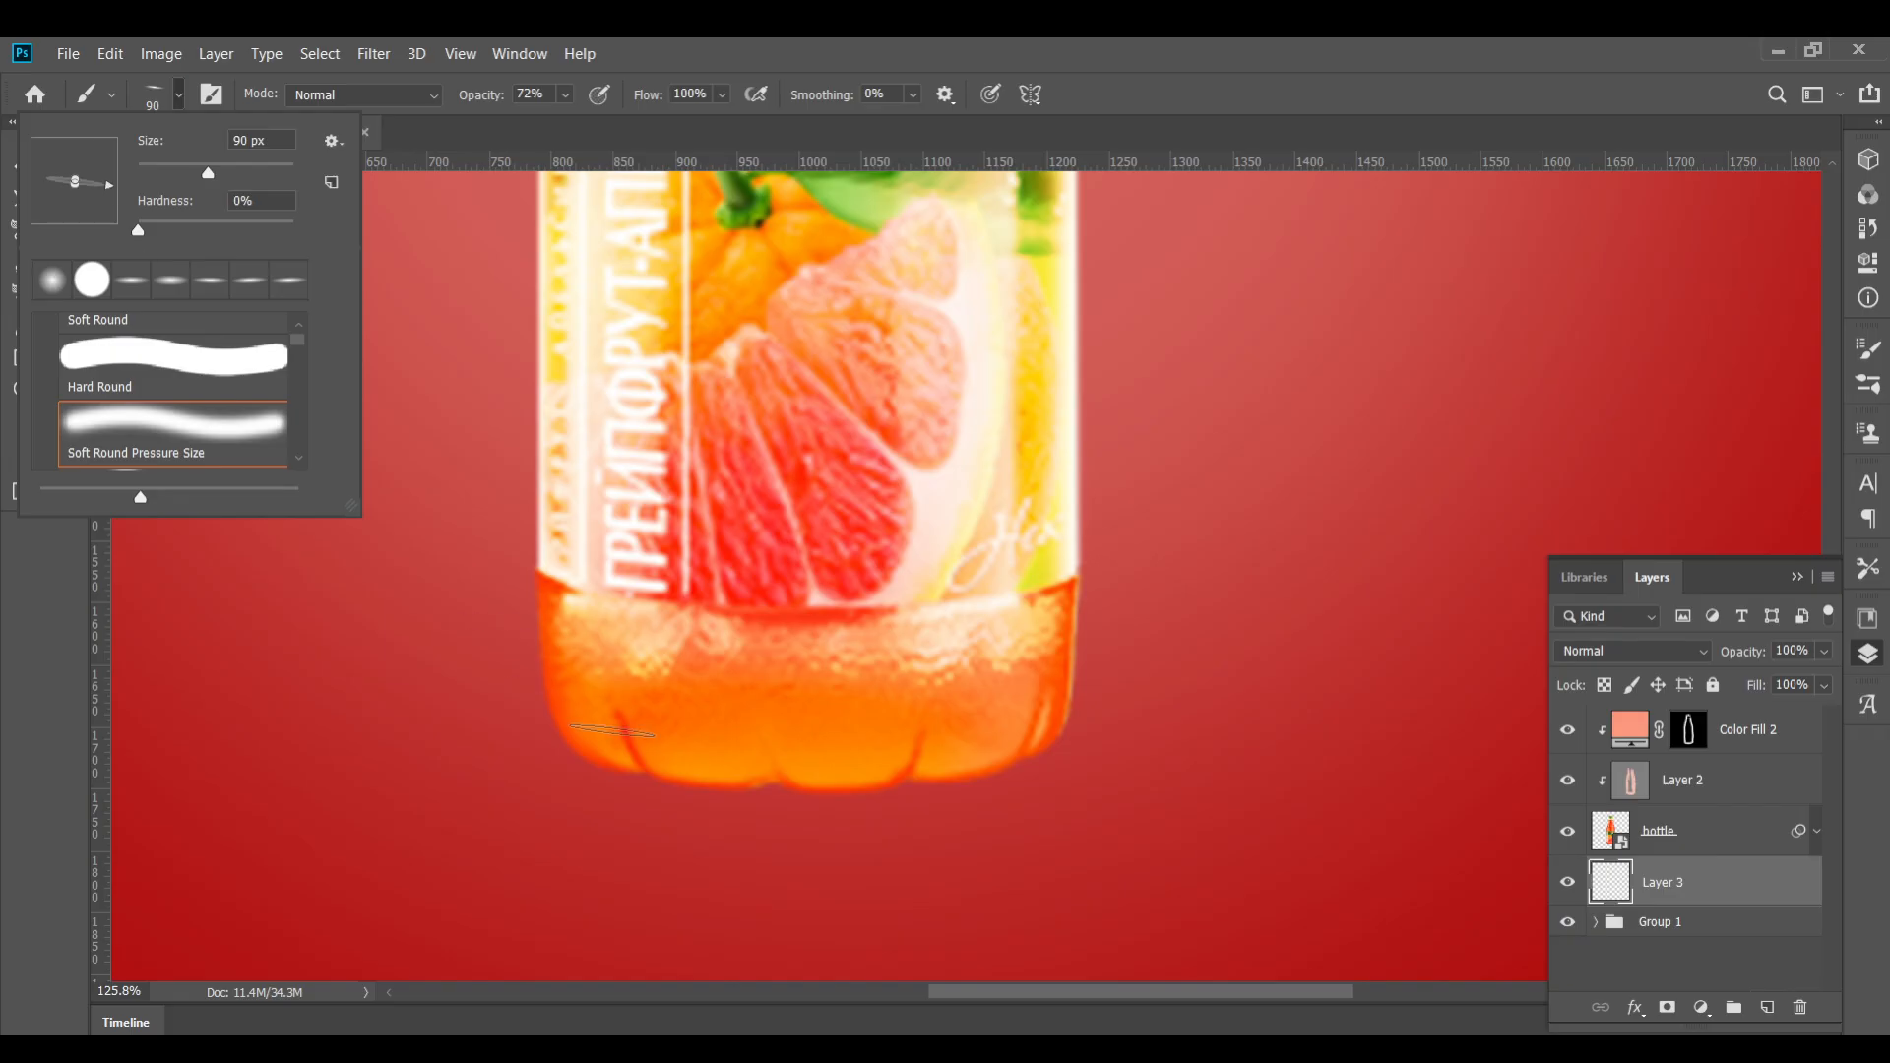
click(612, 731)
mouse_move(640, 771)
mouse_down()
mouse_move(784, 787)
mouse_move(724, 788)
mouse_up()
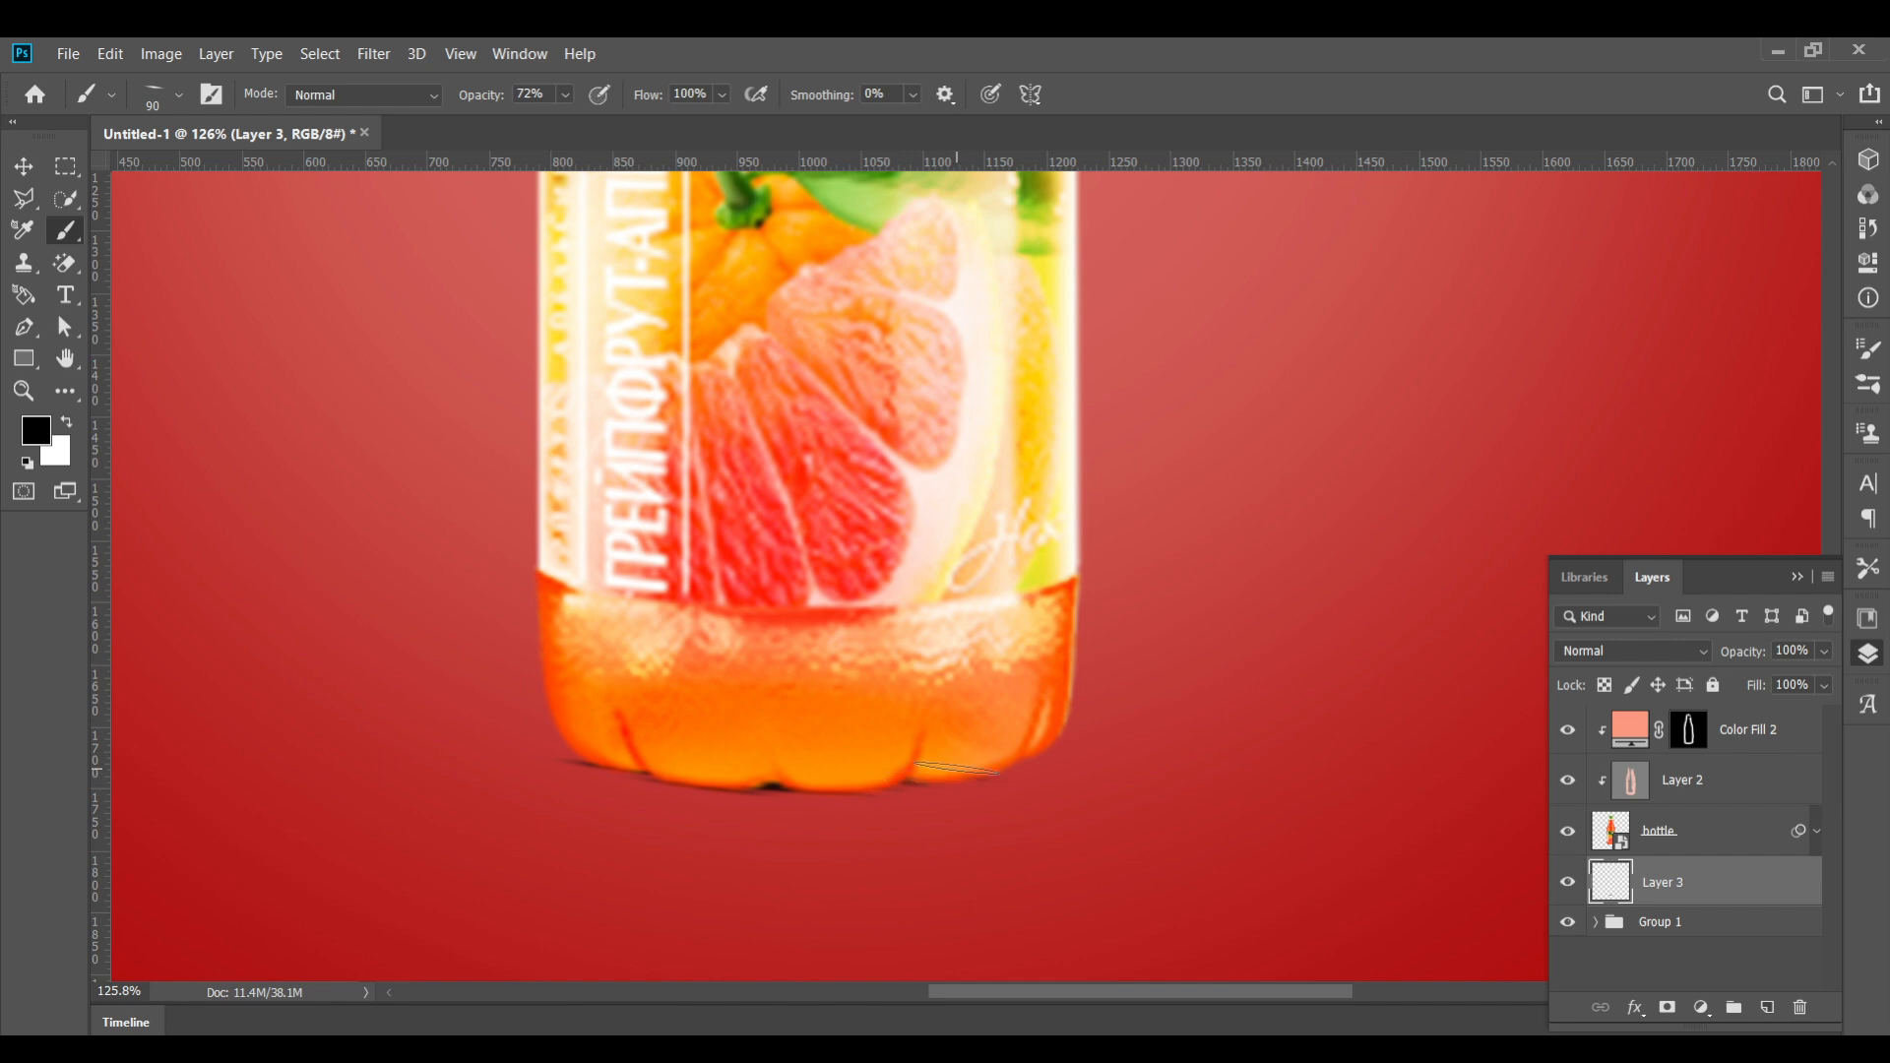
Adjust the flattened brush's angle repeatedly and dab shadow along the right side of the bottle's base
click(183, 93)
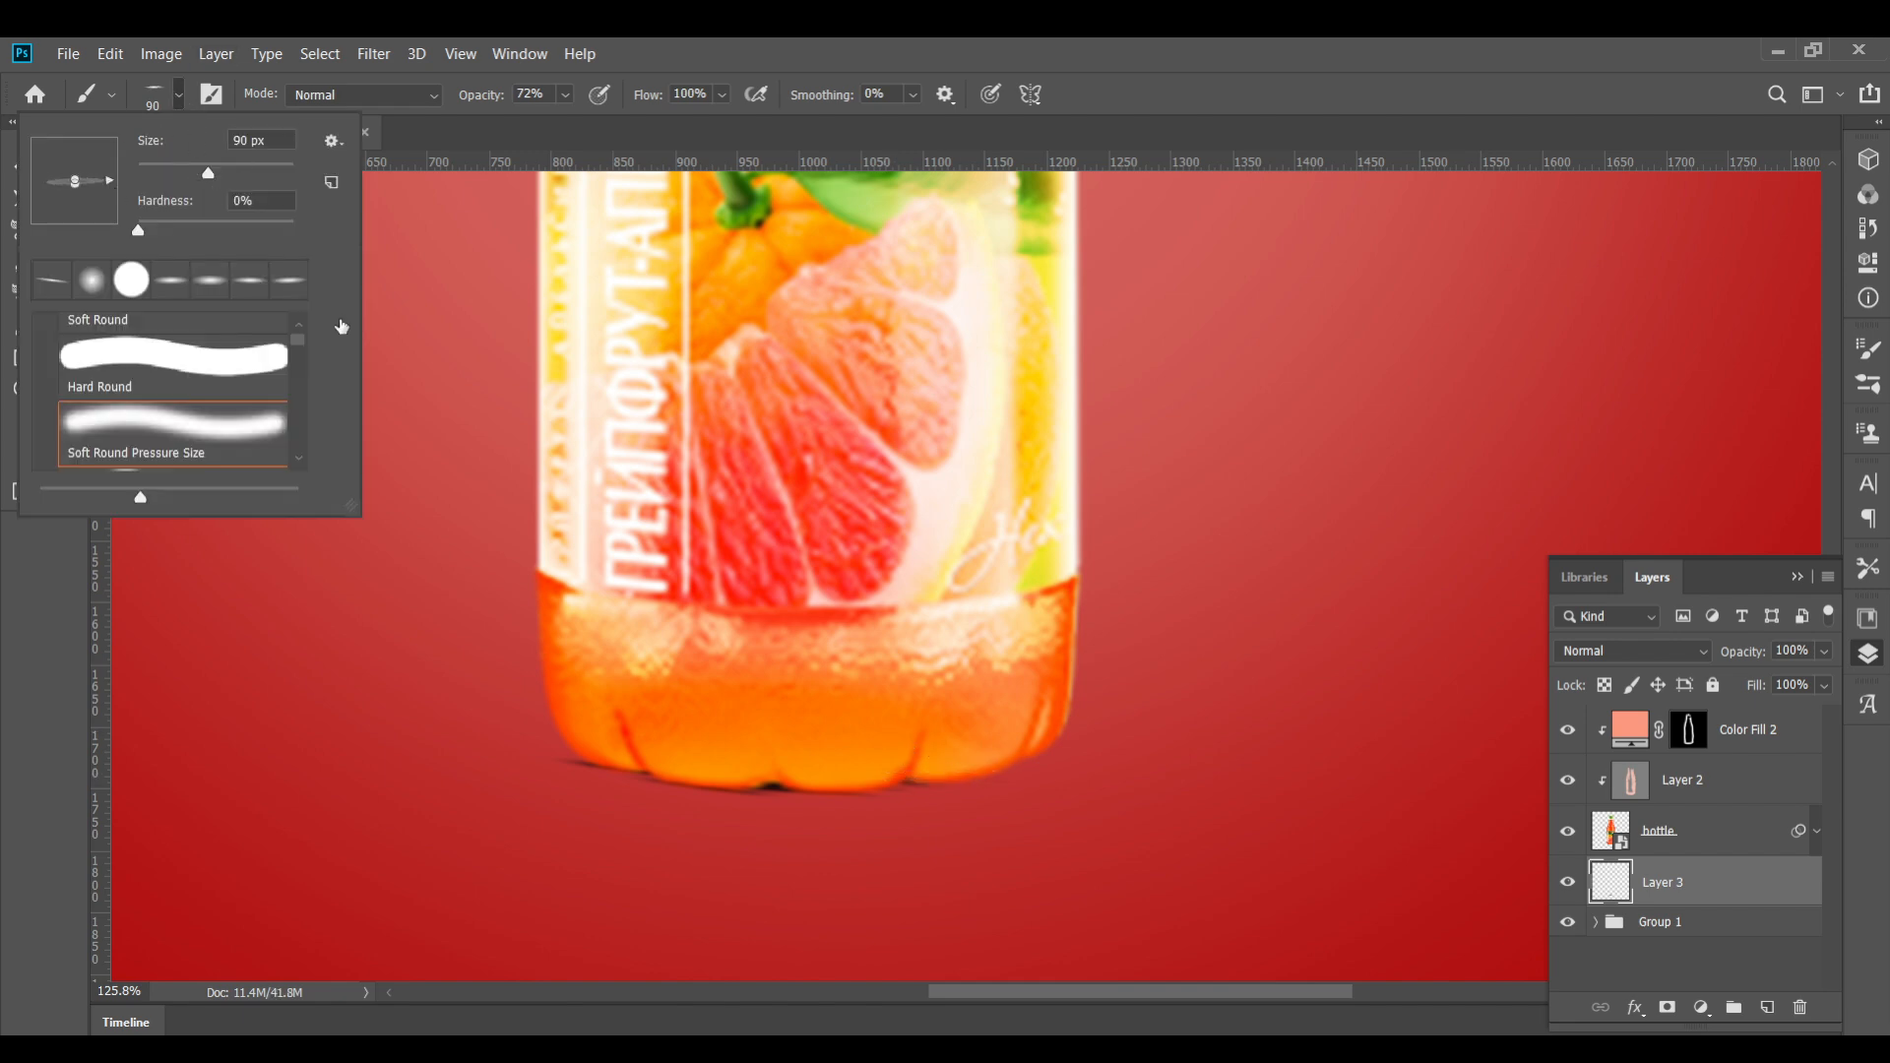
click(926, 780)
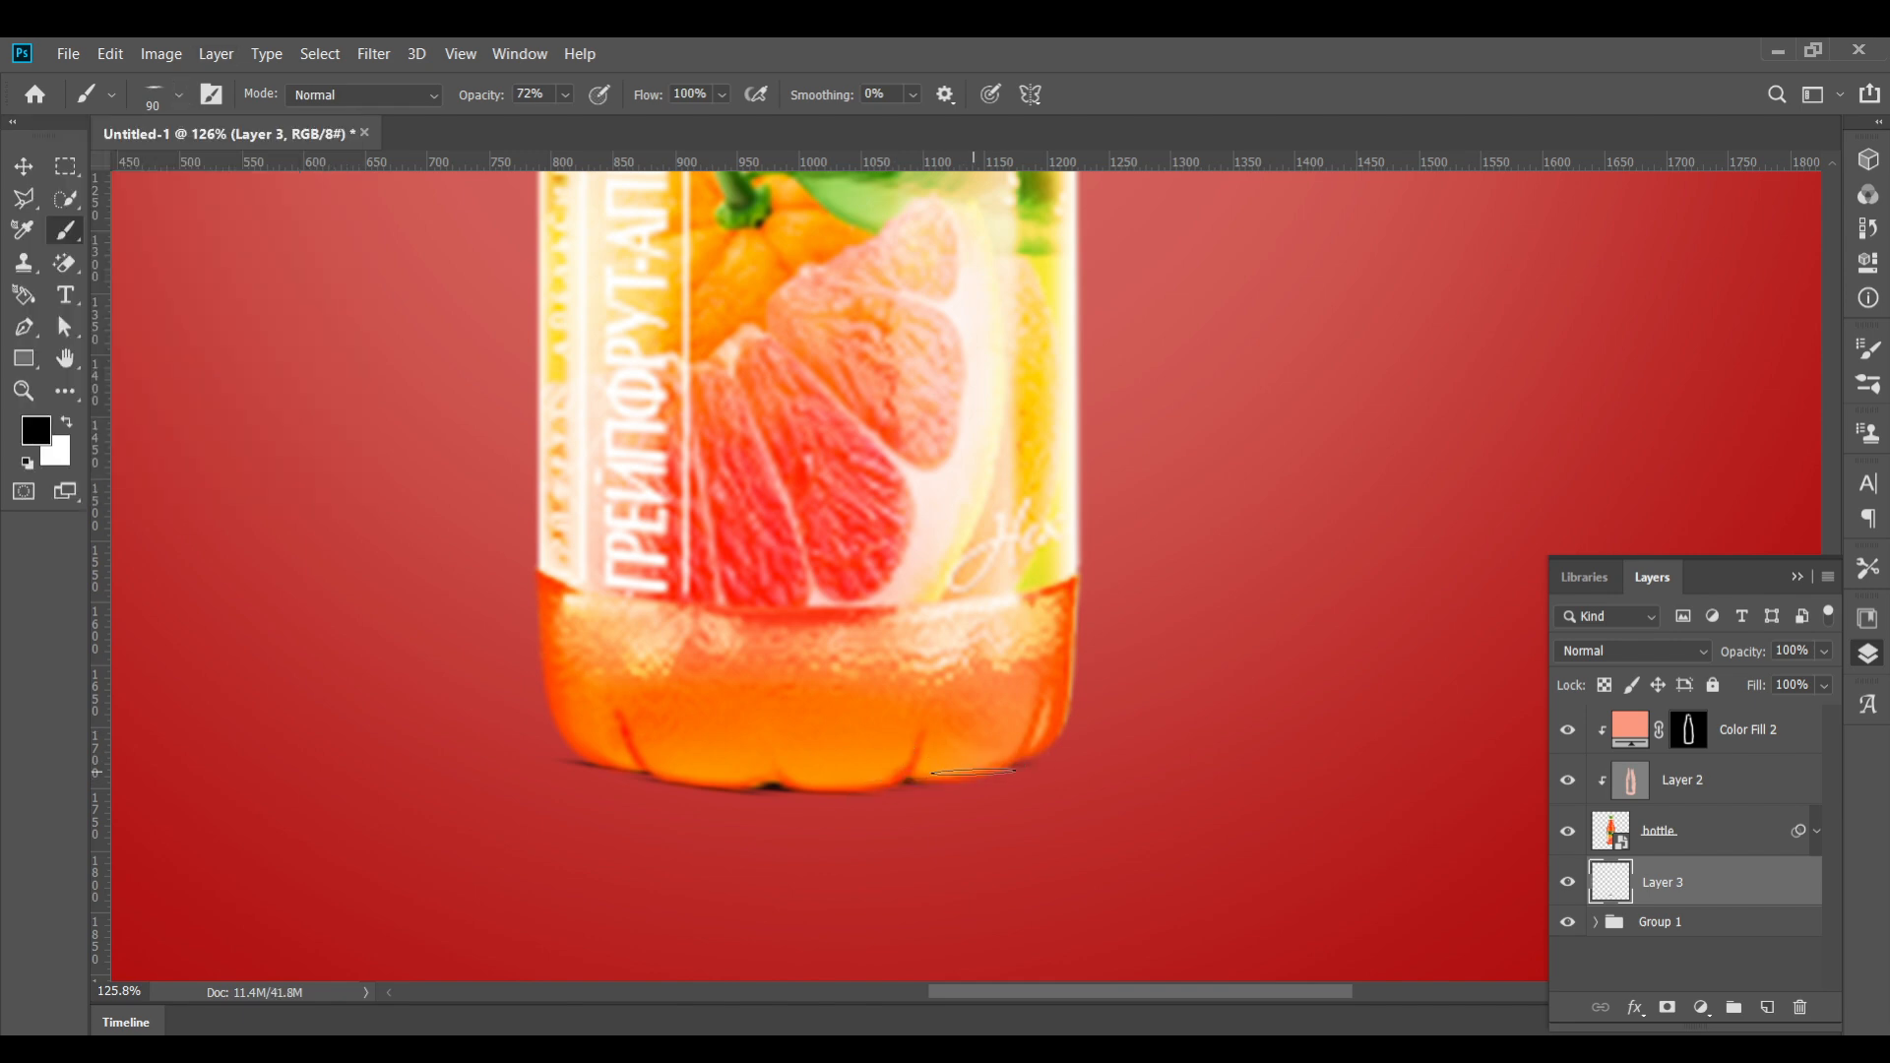
click(178, 96)
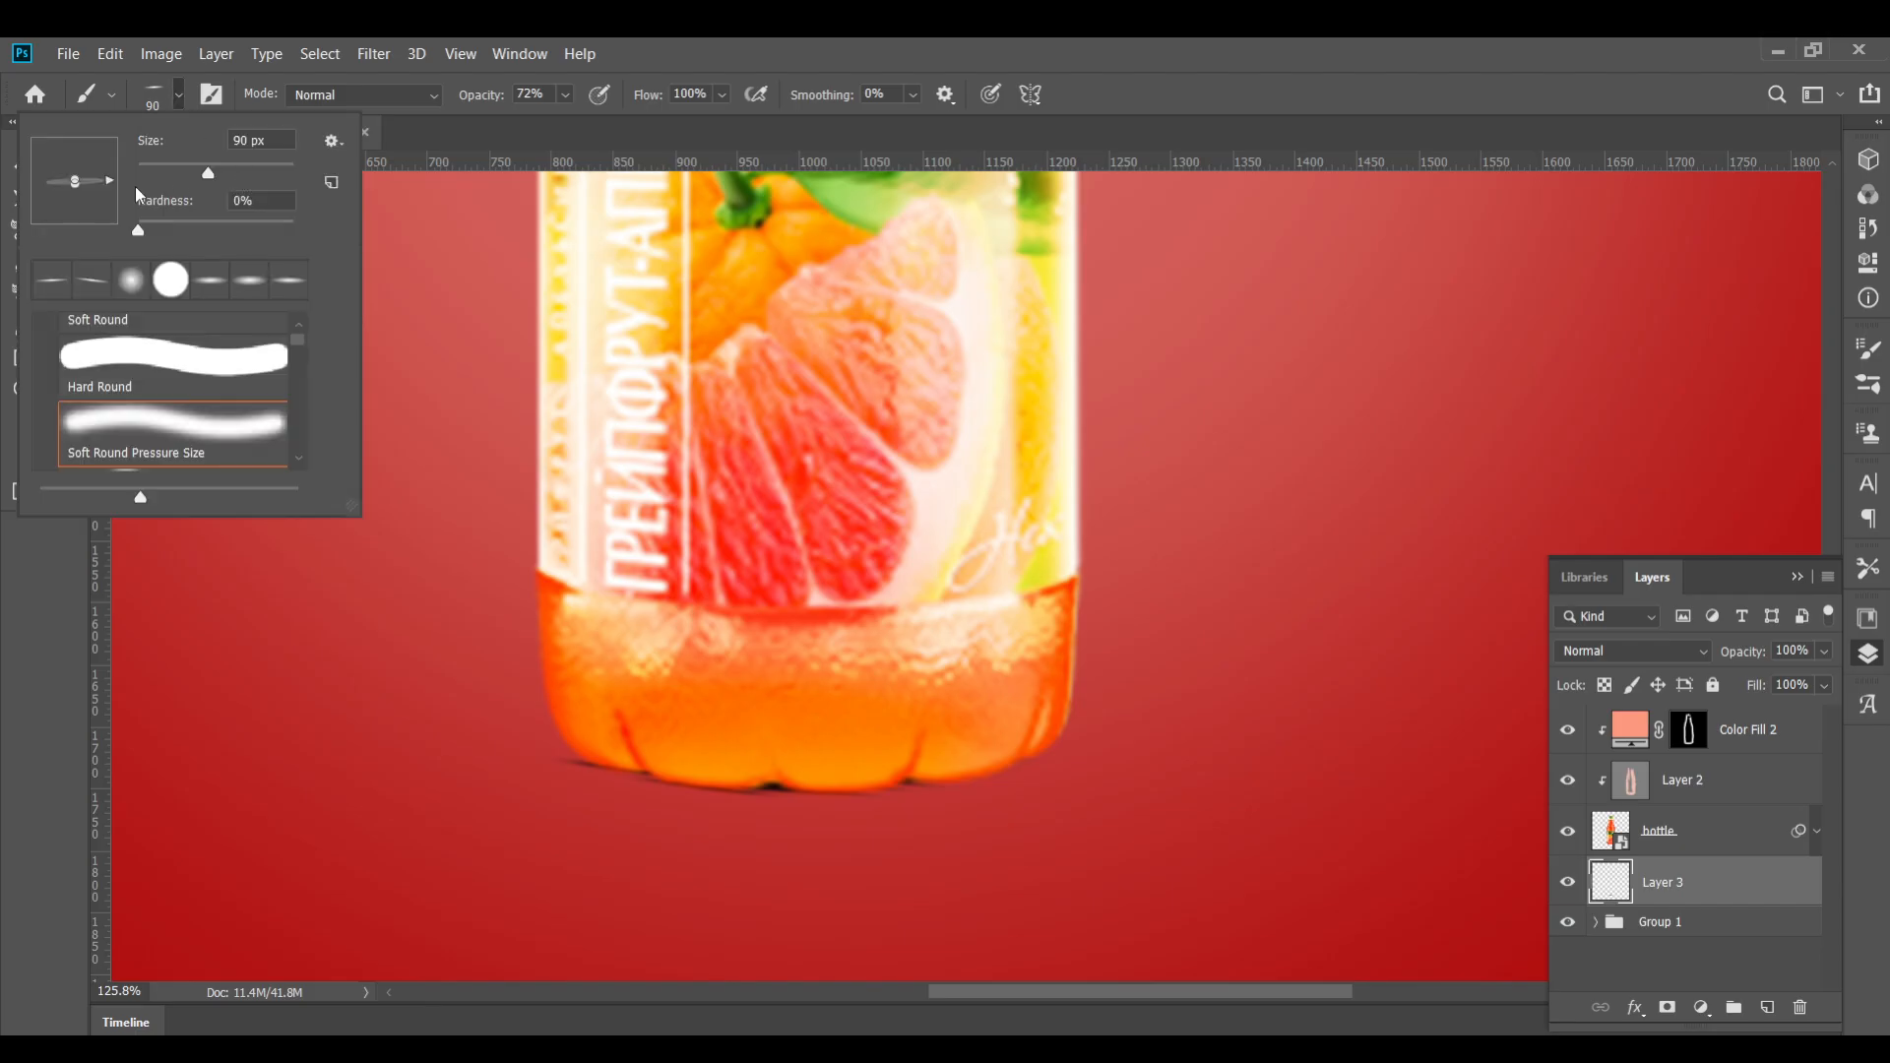
click(1017, 752)
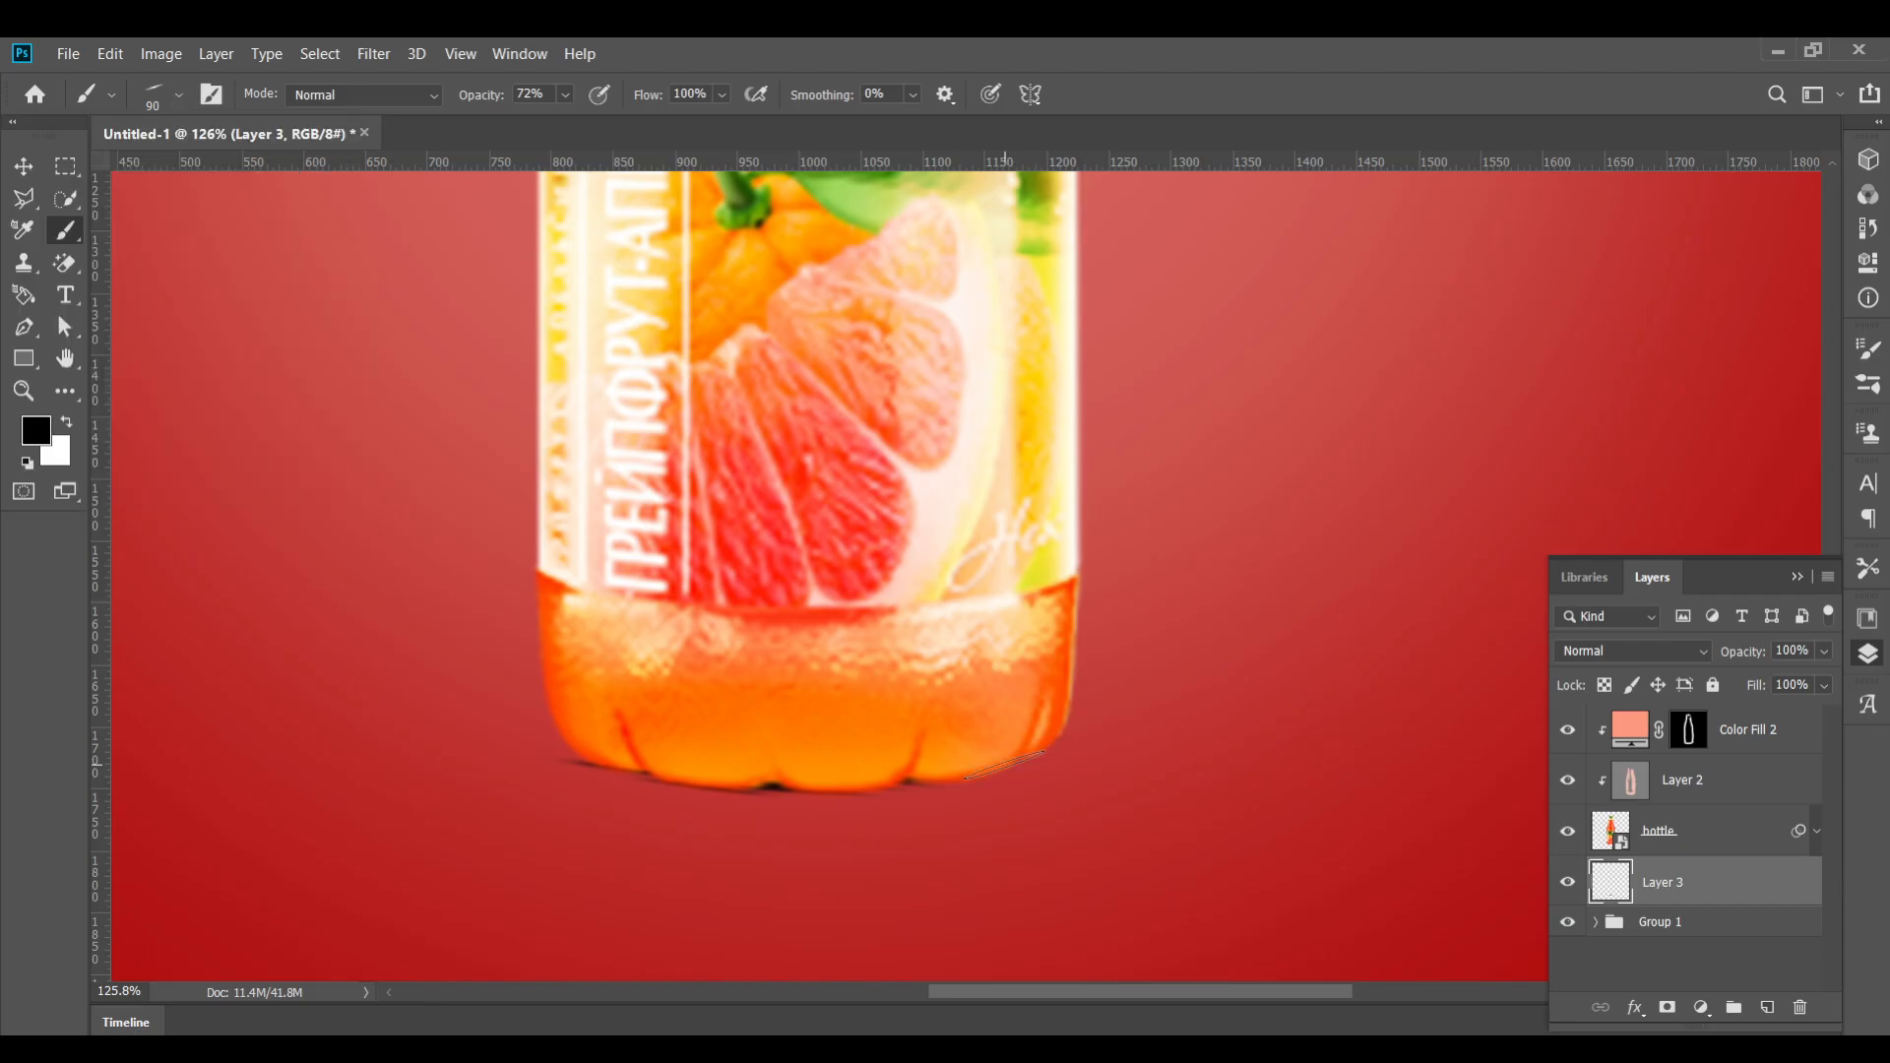
click(172, 104)
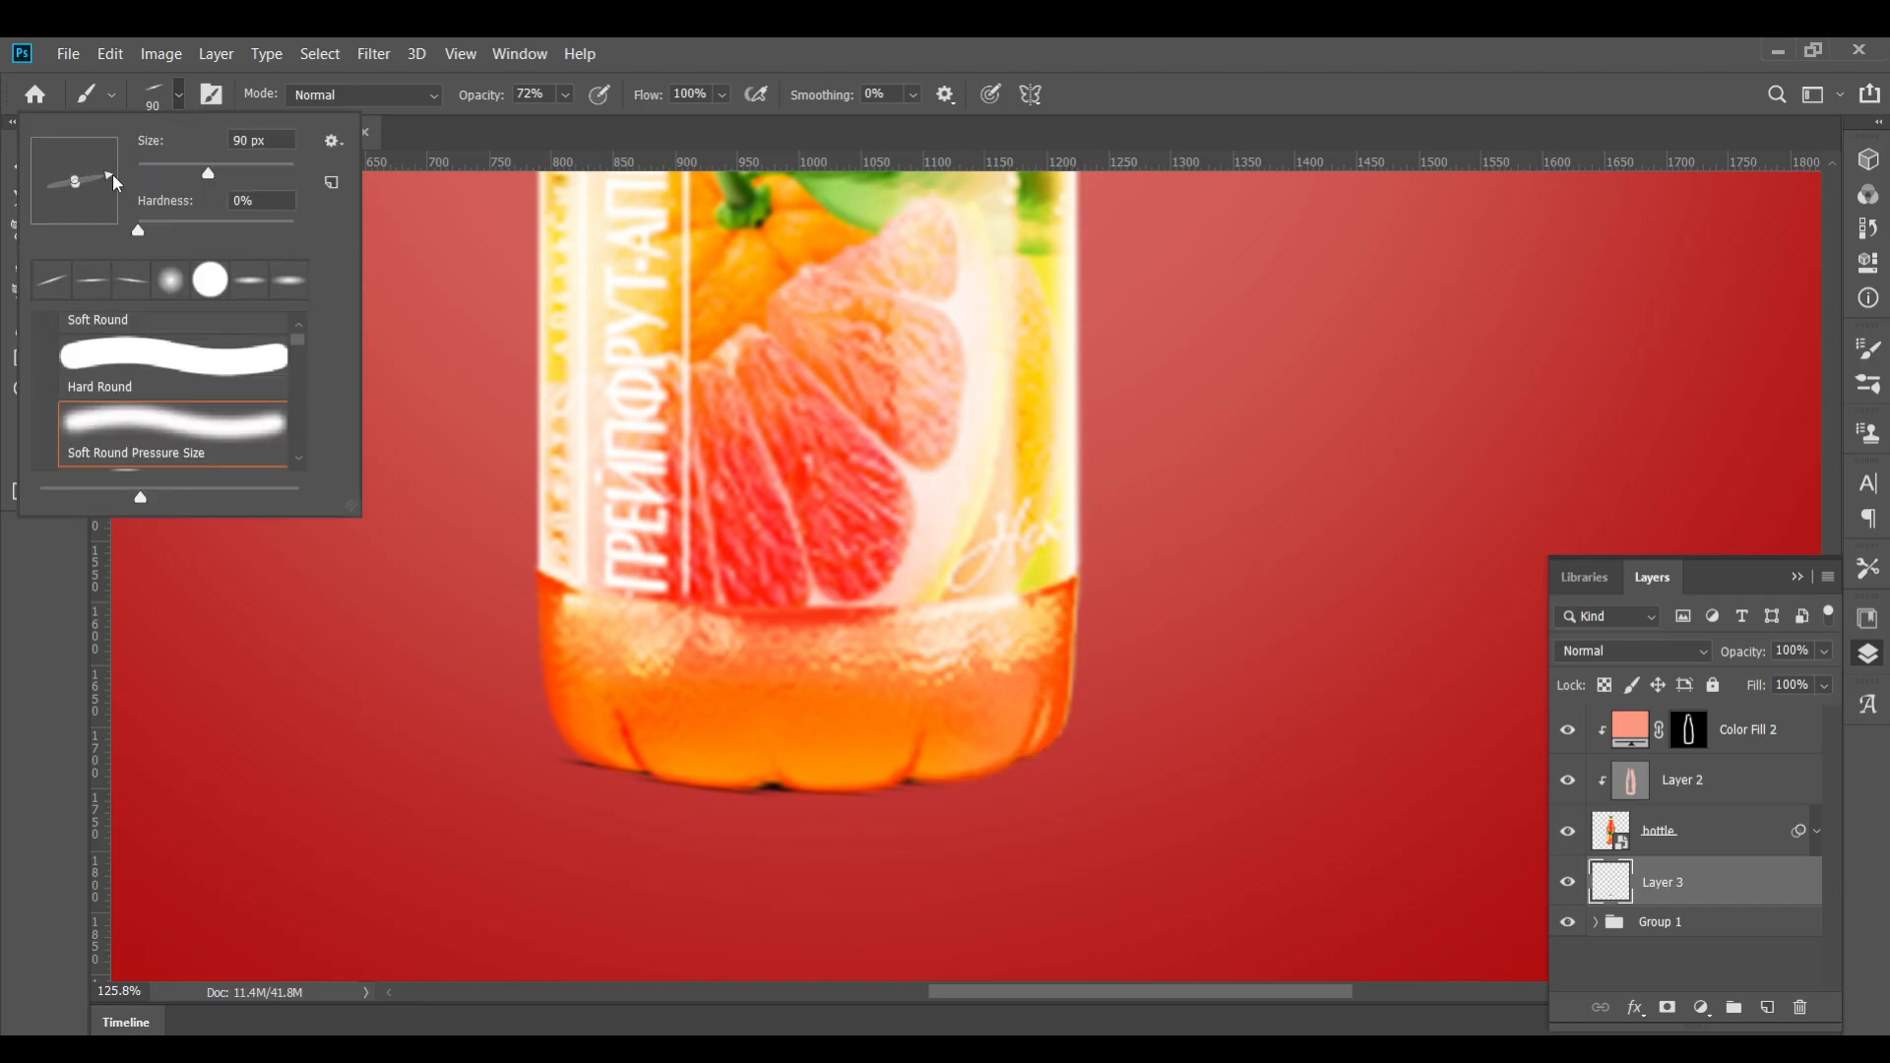
click(983, 773)
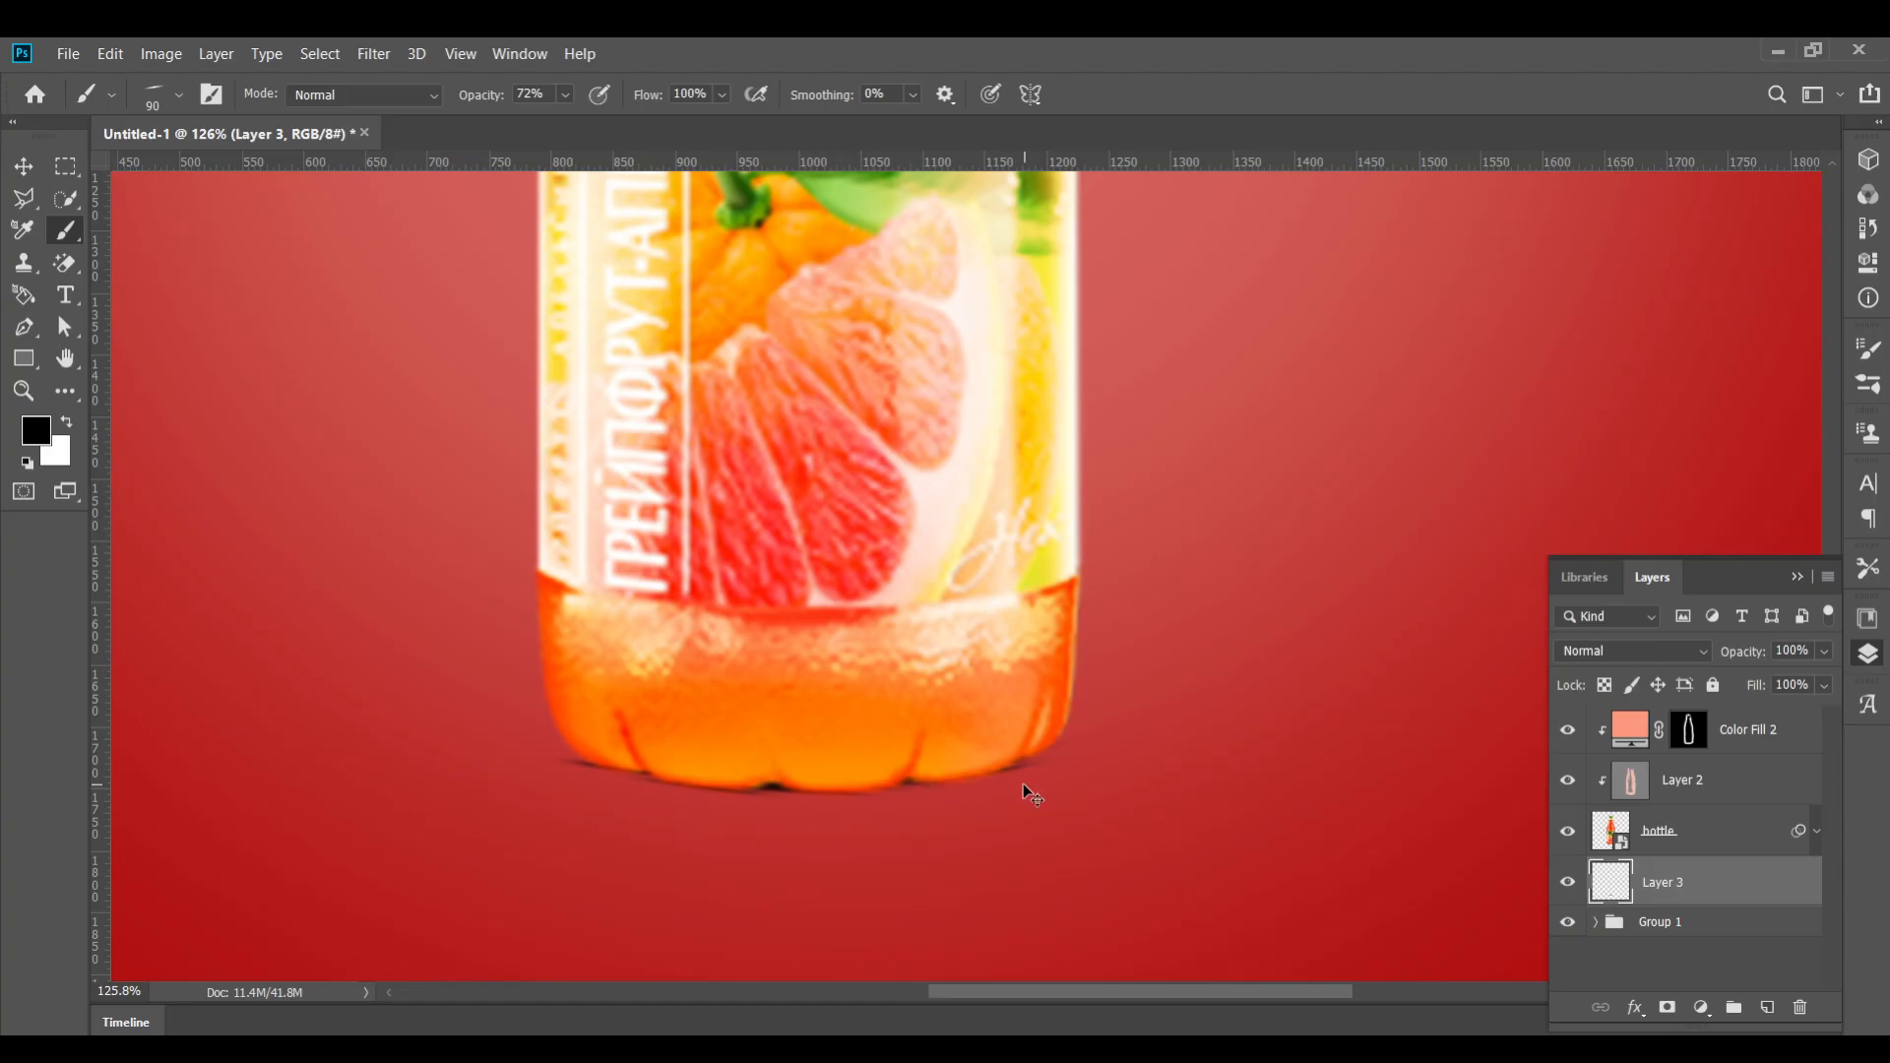
click(175, 96)
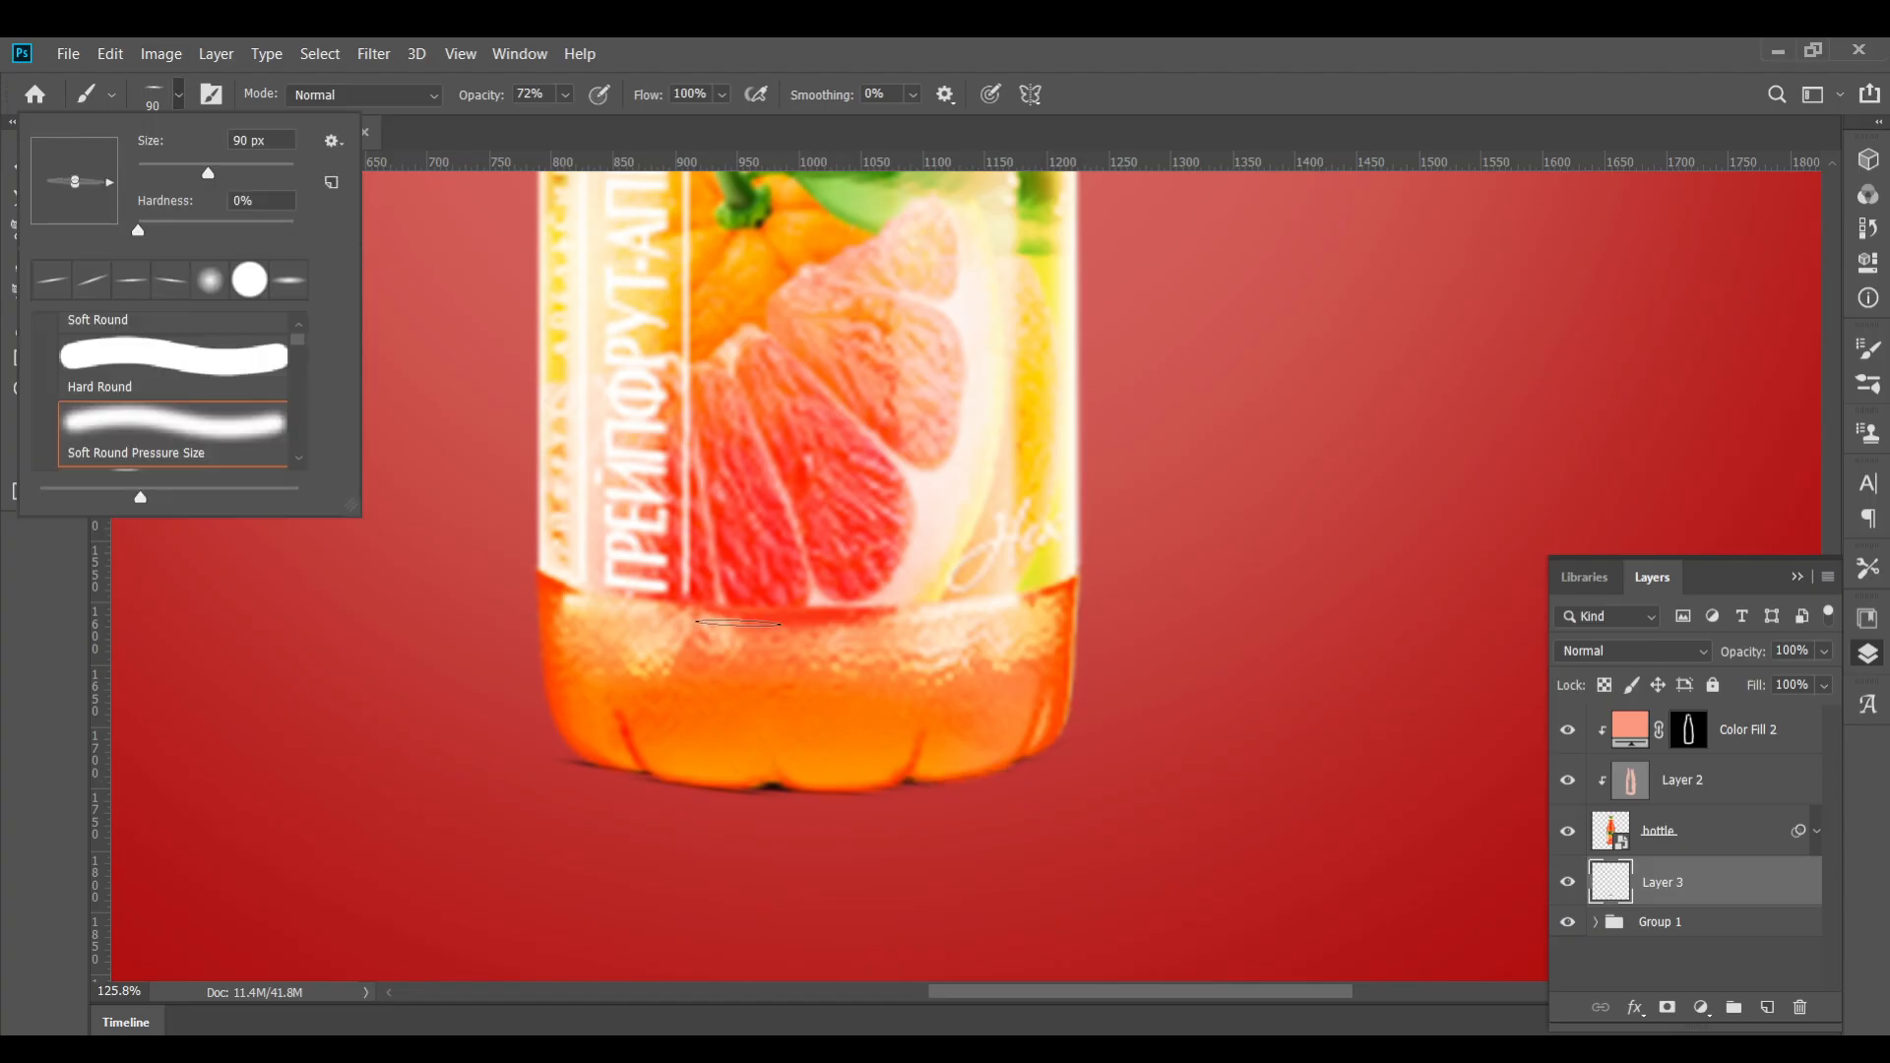
click(1024, 730)
click(175, 97)
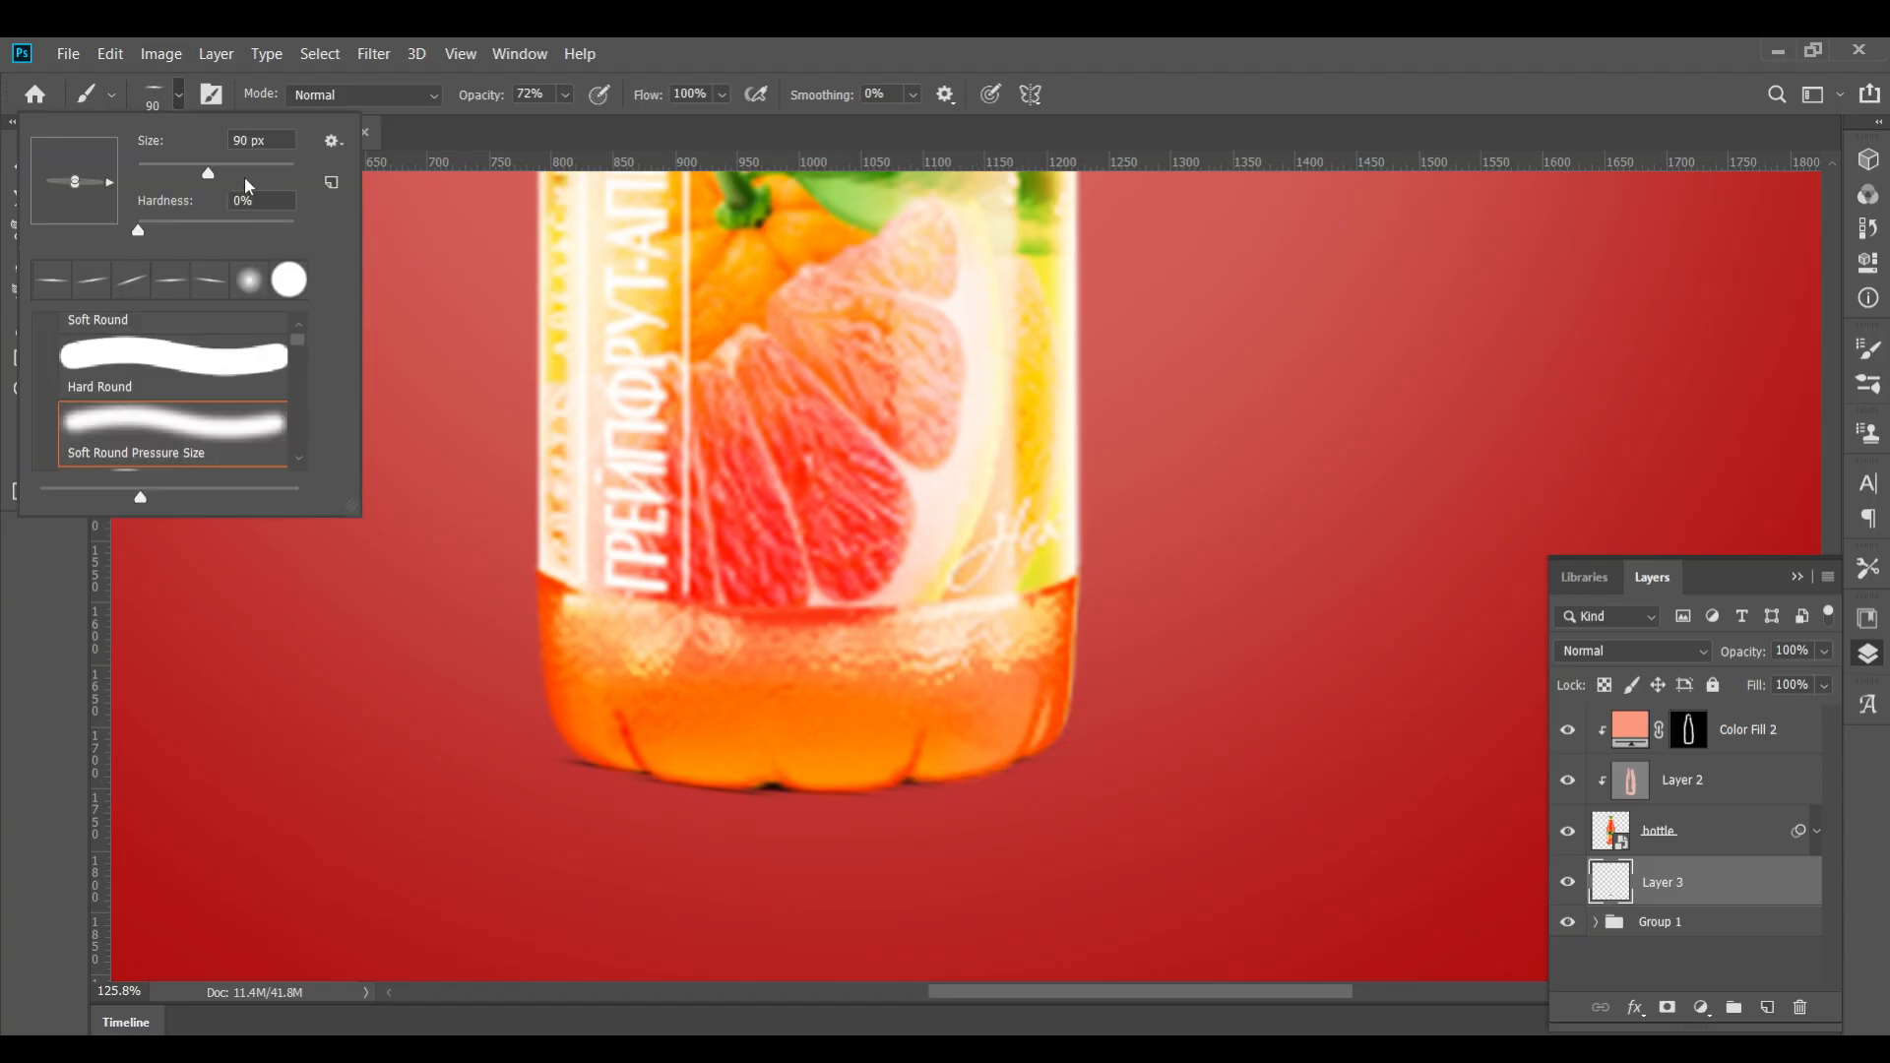
mouse_move(109, 182)
mouse_down()
mouse_move(82, 153)
mouse_move(96, 187)
mouse_move(67, 173)
mouse_move(85, 185)
mouse_up()
click(126, 100)
click(162, 96)
click(994, 750)
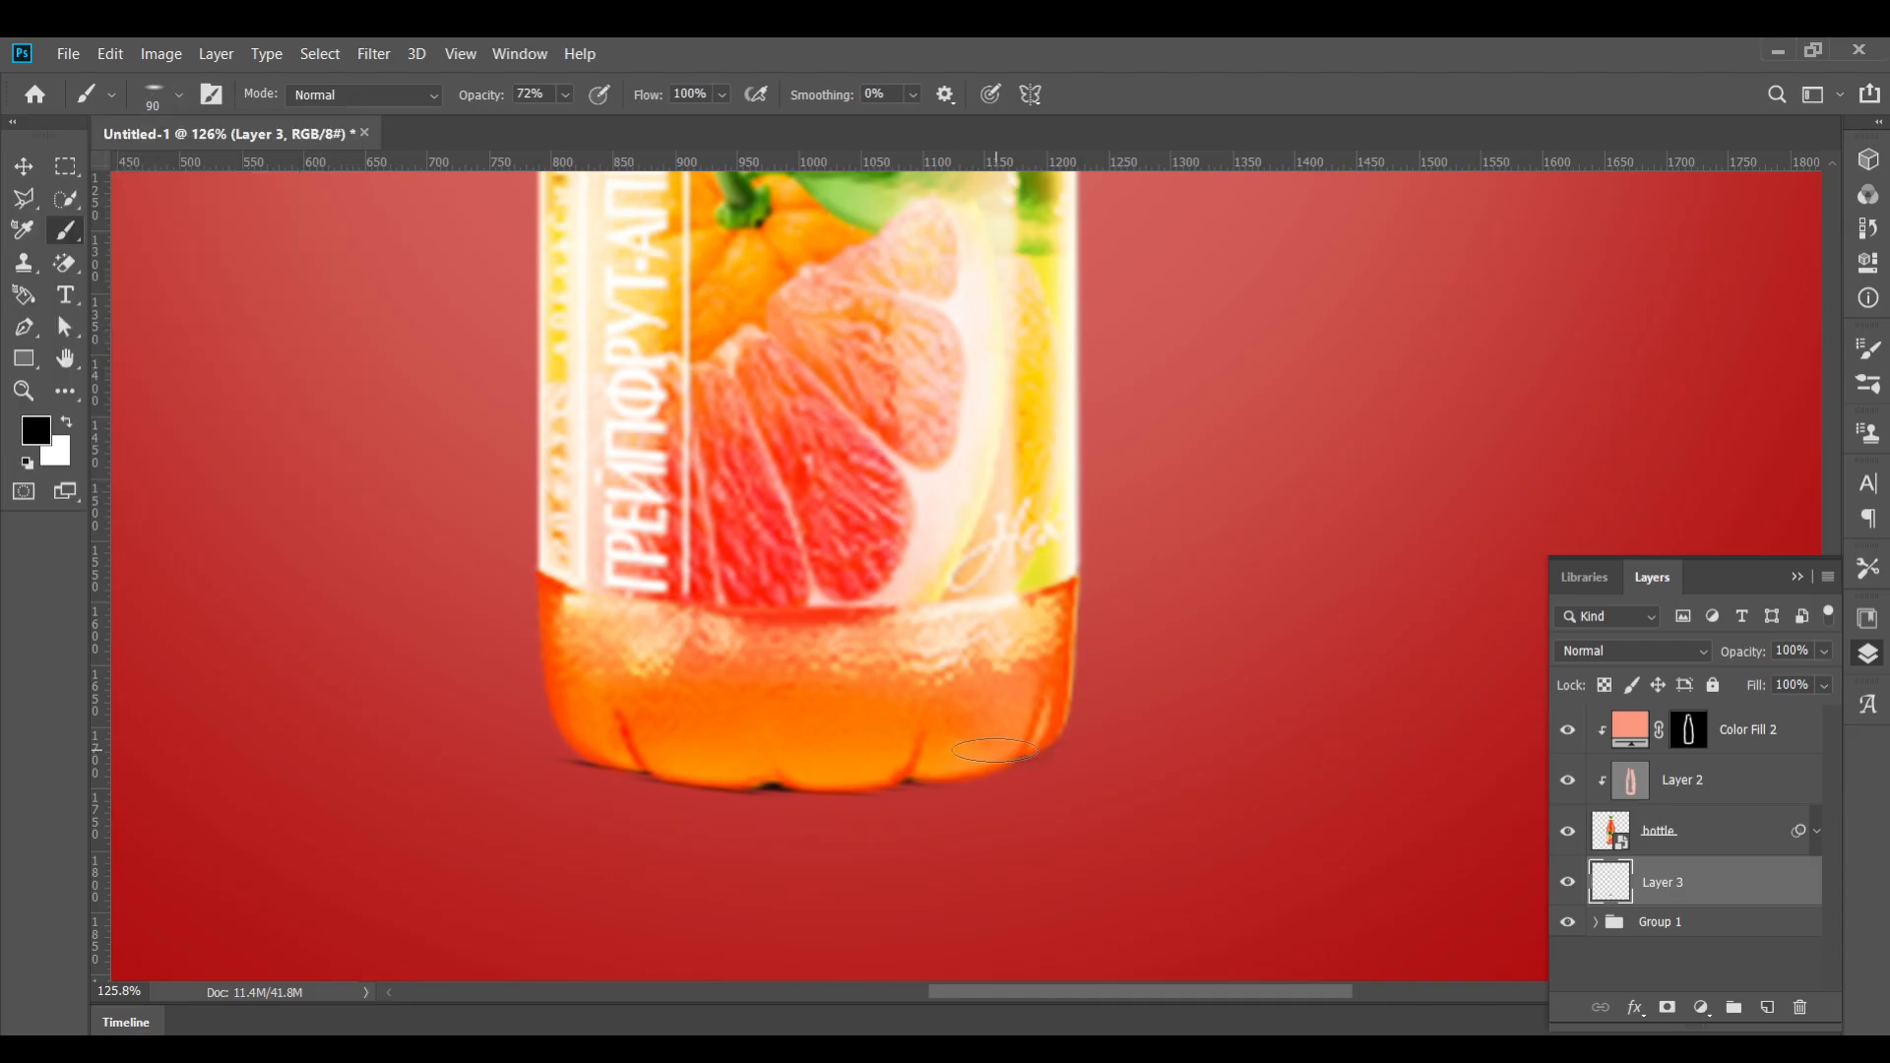
Set brush opacity to 97% and paint a dark contact shadow along the bottle's base
click(559, 95)
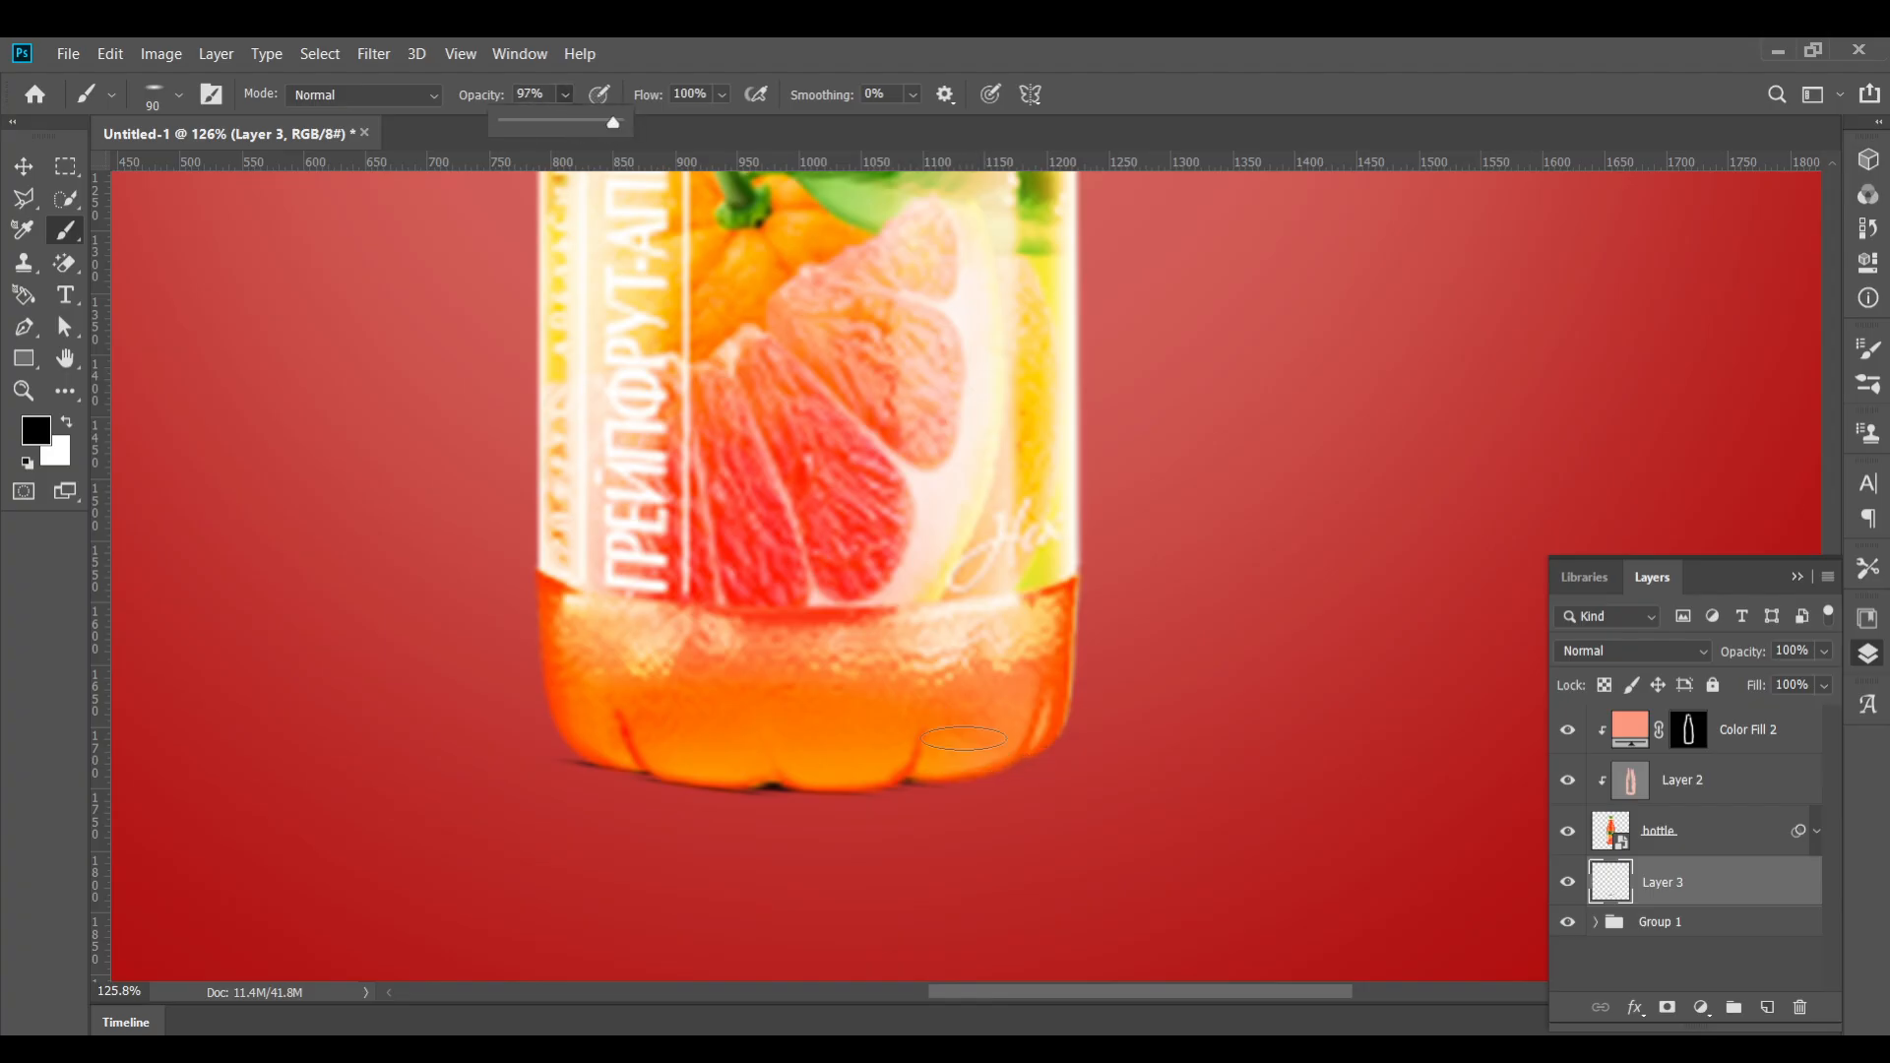
mouse_move(964, 738)
mouse_down()
mouse_move(1015, 747)
mouse_move(882, 781)
mouse_move(703, 784)
mouse_move(611, 749)
mouse_move(770, 779)
mouse_up()
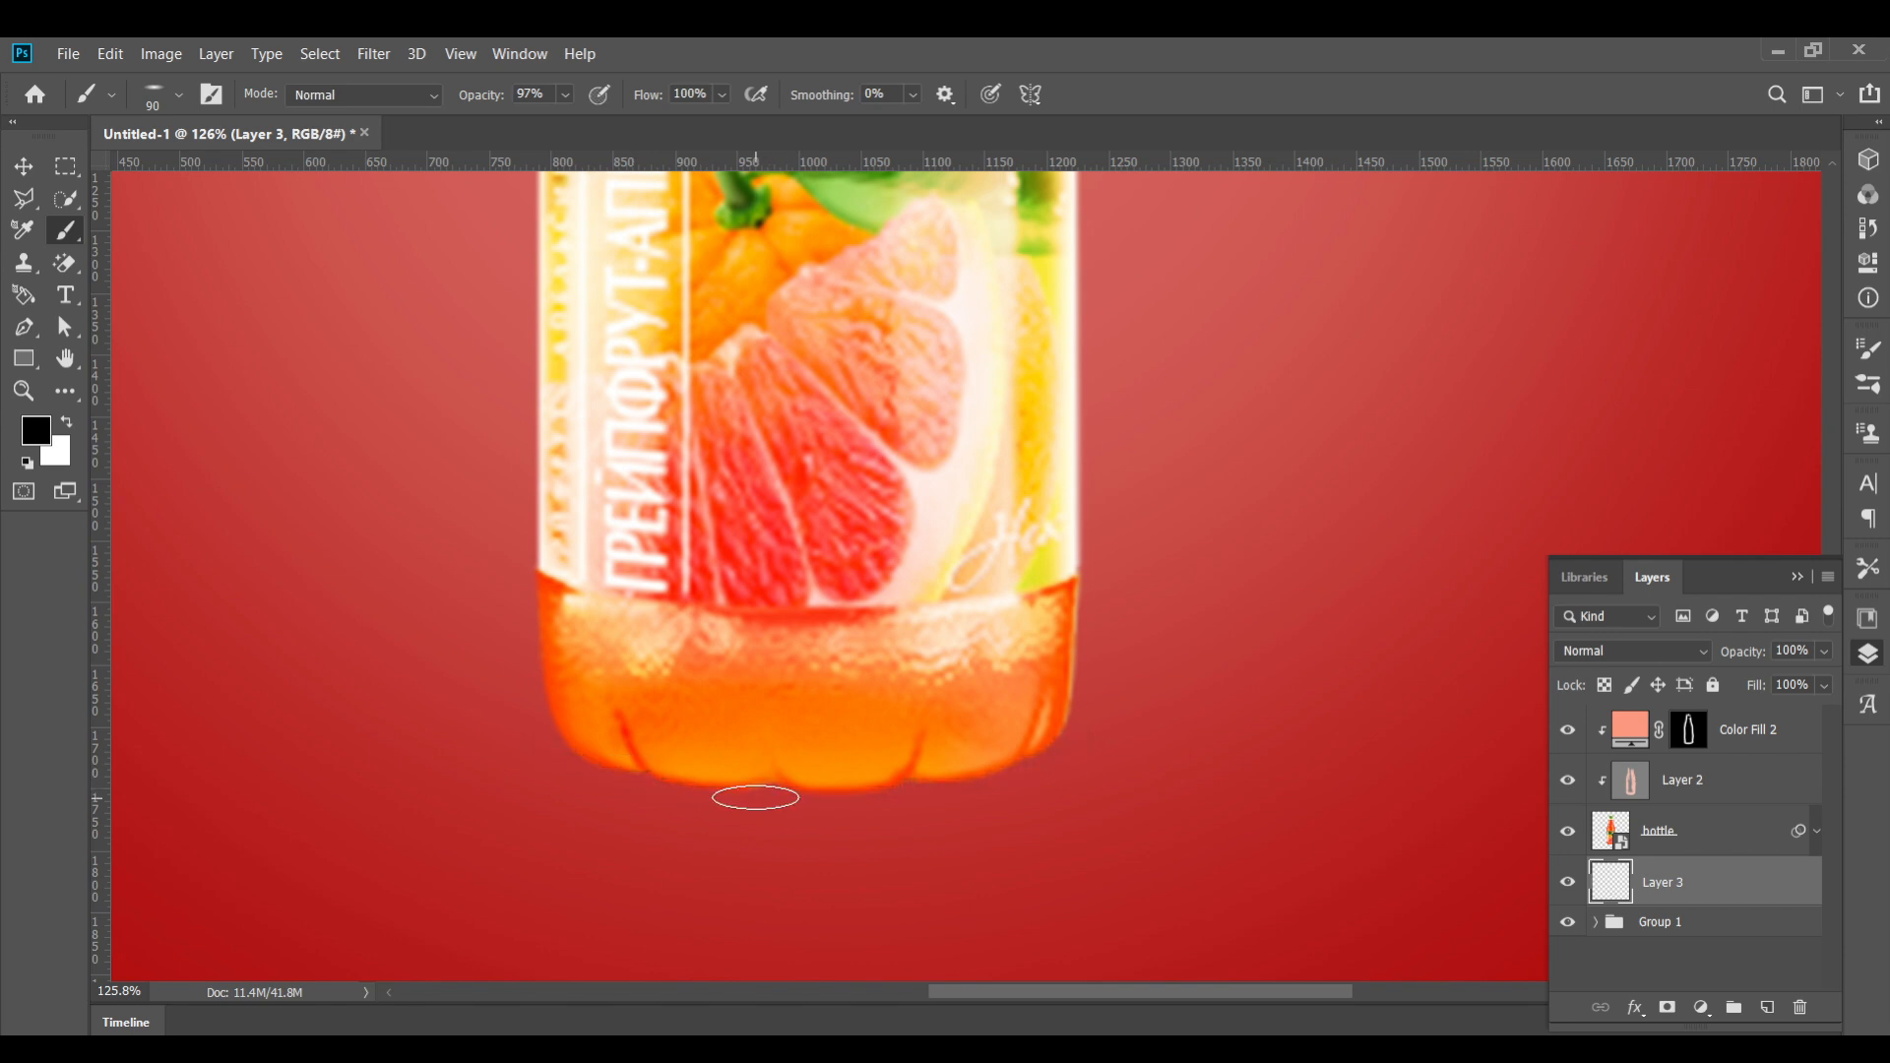
click(178, 94)
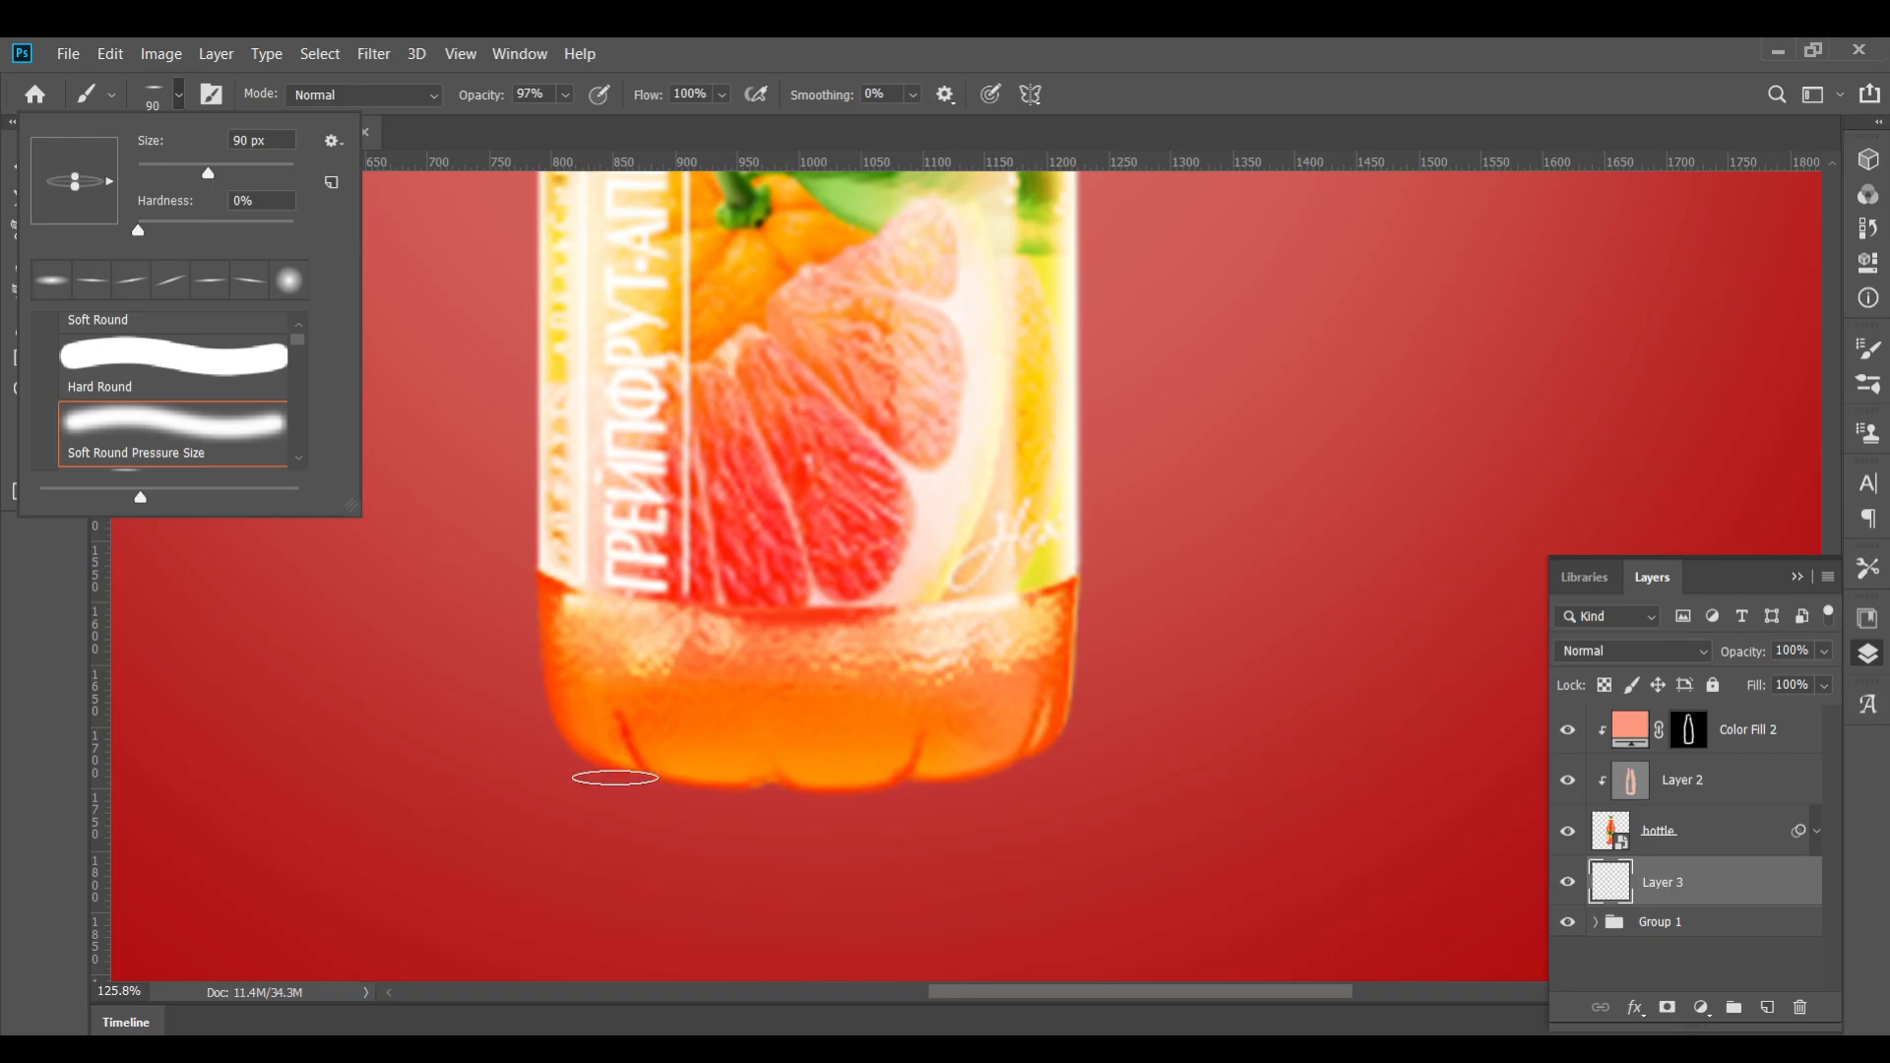
click(596, 745)
mouse_move(689, 786)
mouse_down()
mouse_move(901, 784)
mouse_move(1022, 741)
mouse_up()
drag(638, 769, 601, 733)
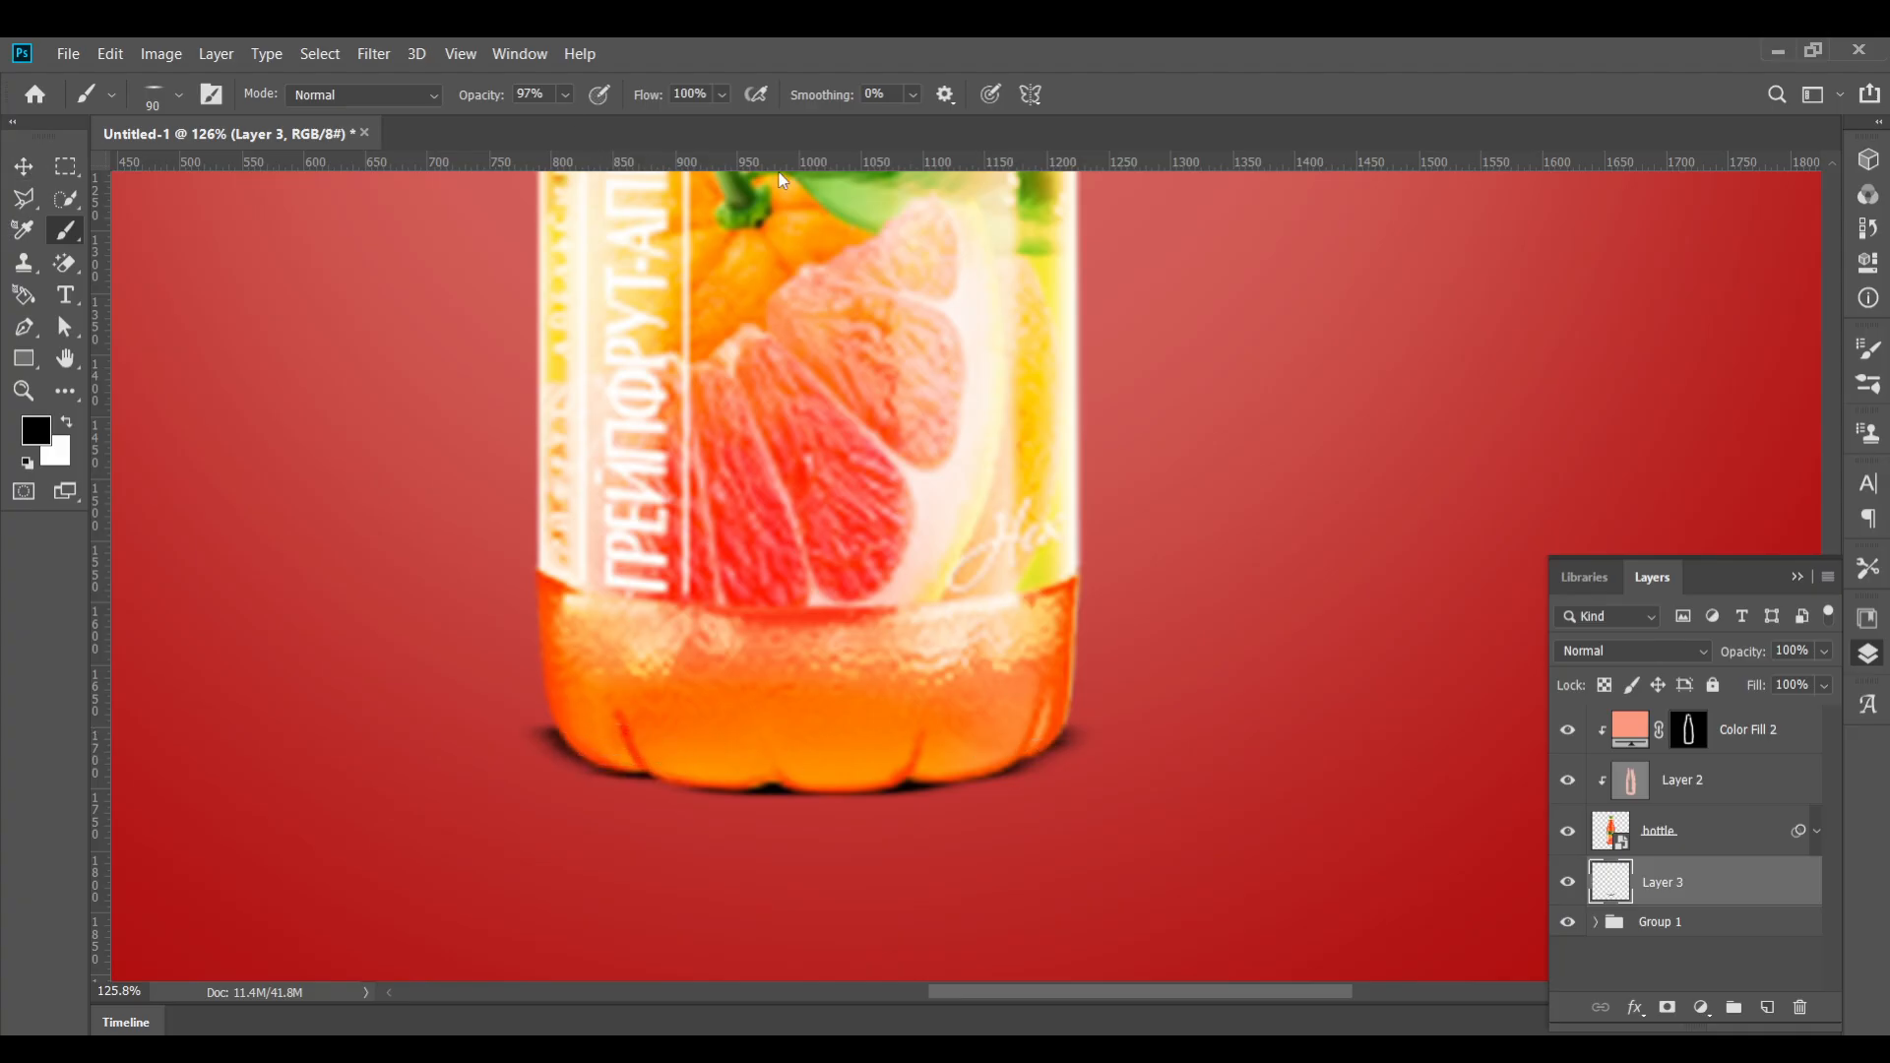
Set brush opacity to 56%, enlarge the brush to 1200 px, and dab a wide soft shadow around the base
drag(492, 105, 464, 105)
key(])
key(])
key(])
key(])
key(])
key(])
key(])
key(])
key(])
key(])
key(])
key(])
key(])
key(])
key(])
key(])
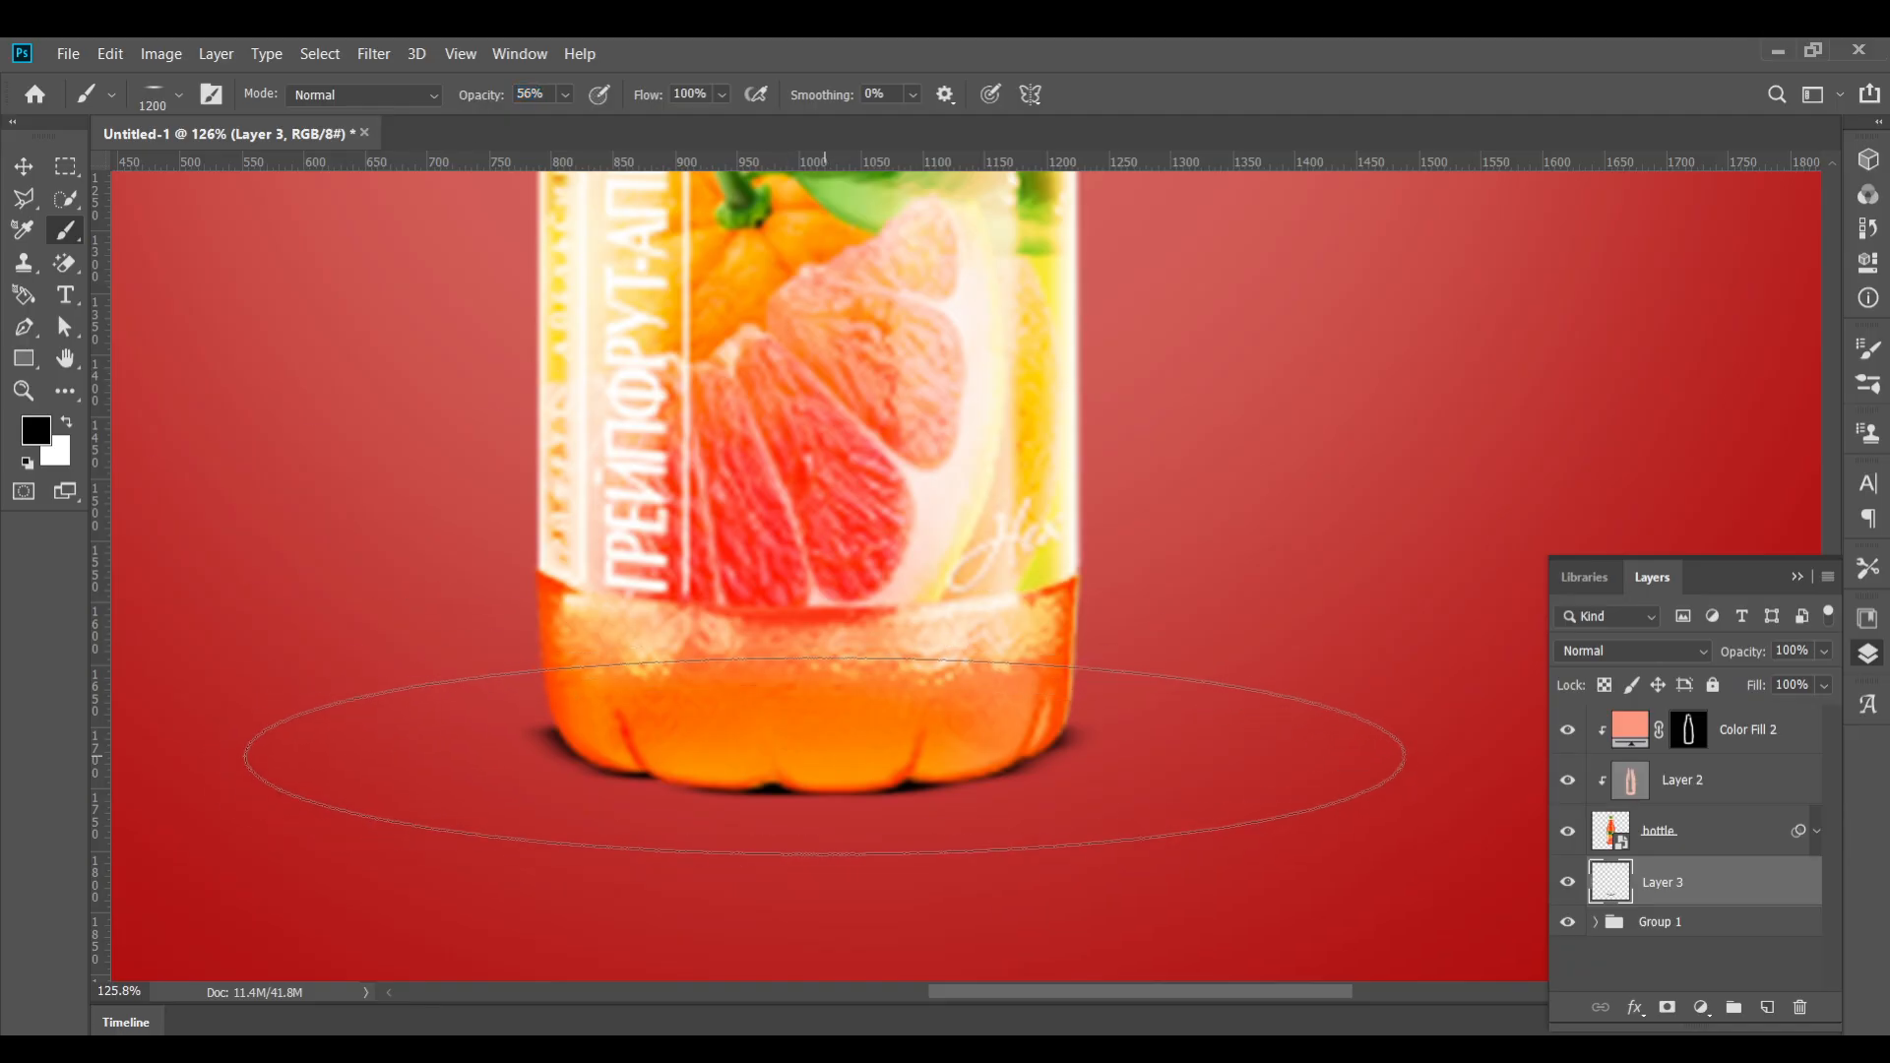
click(825, 751)
click(864, 744)
click(23, 165)
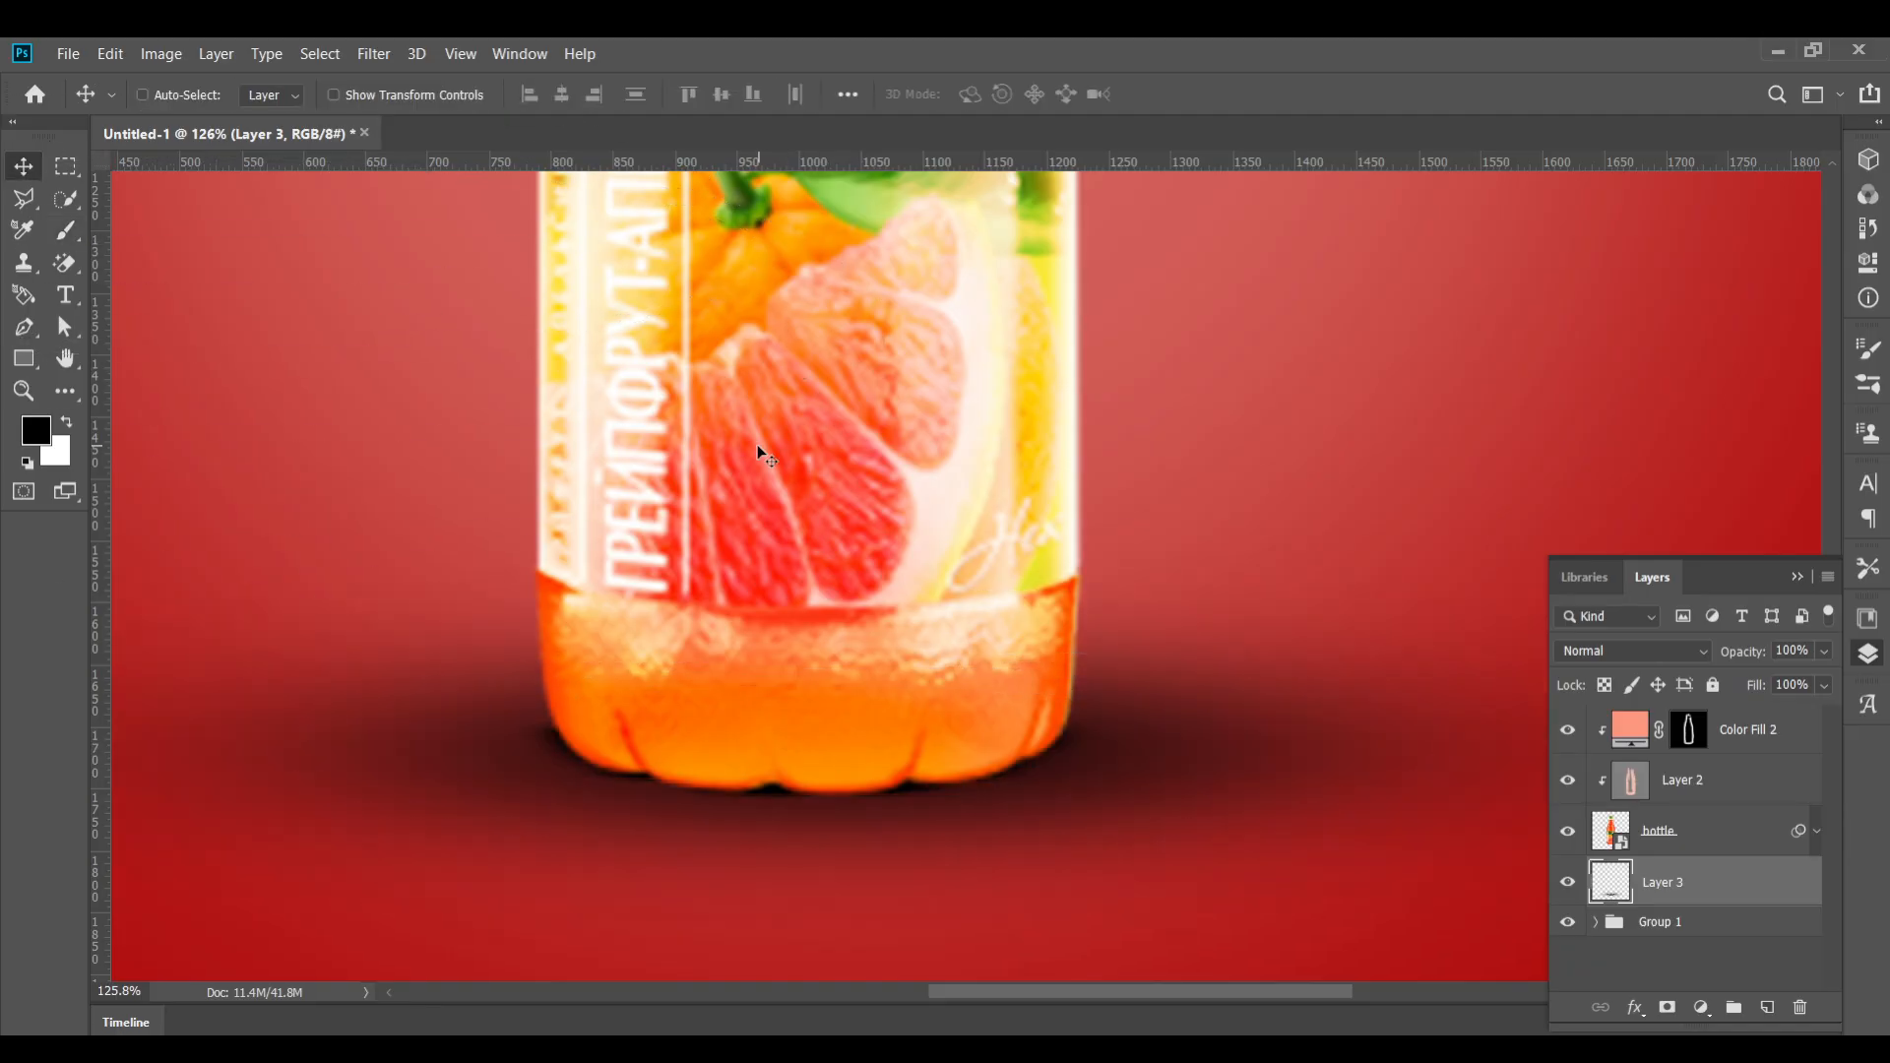
Fit the canvas in the window and undo the last wide shadow dab
key(ctrl+0)
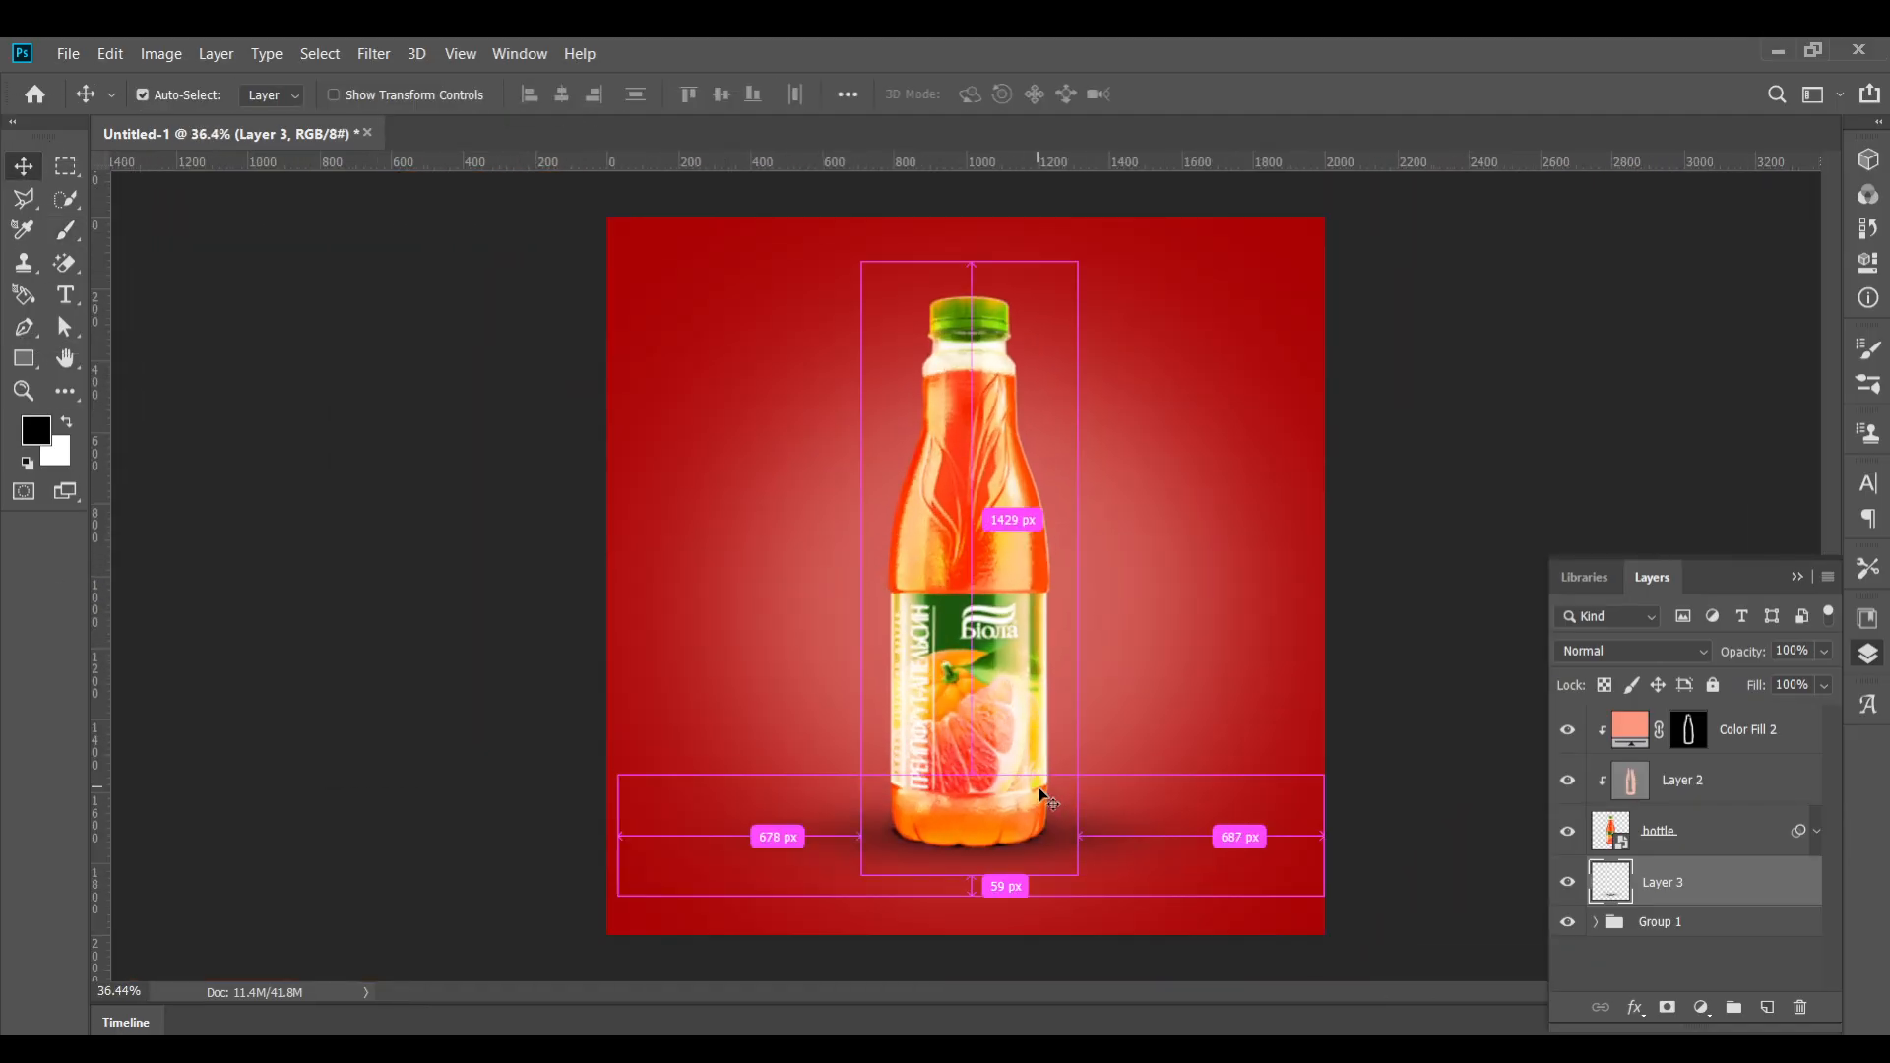
key(ctrl+z)
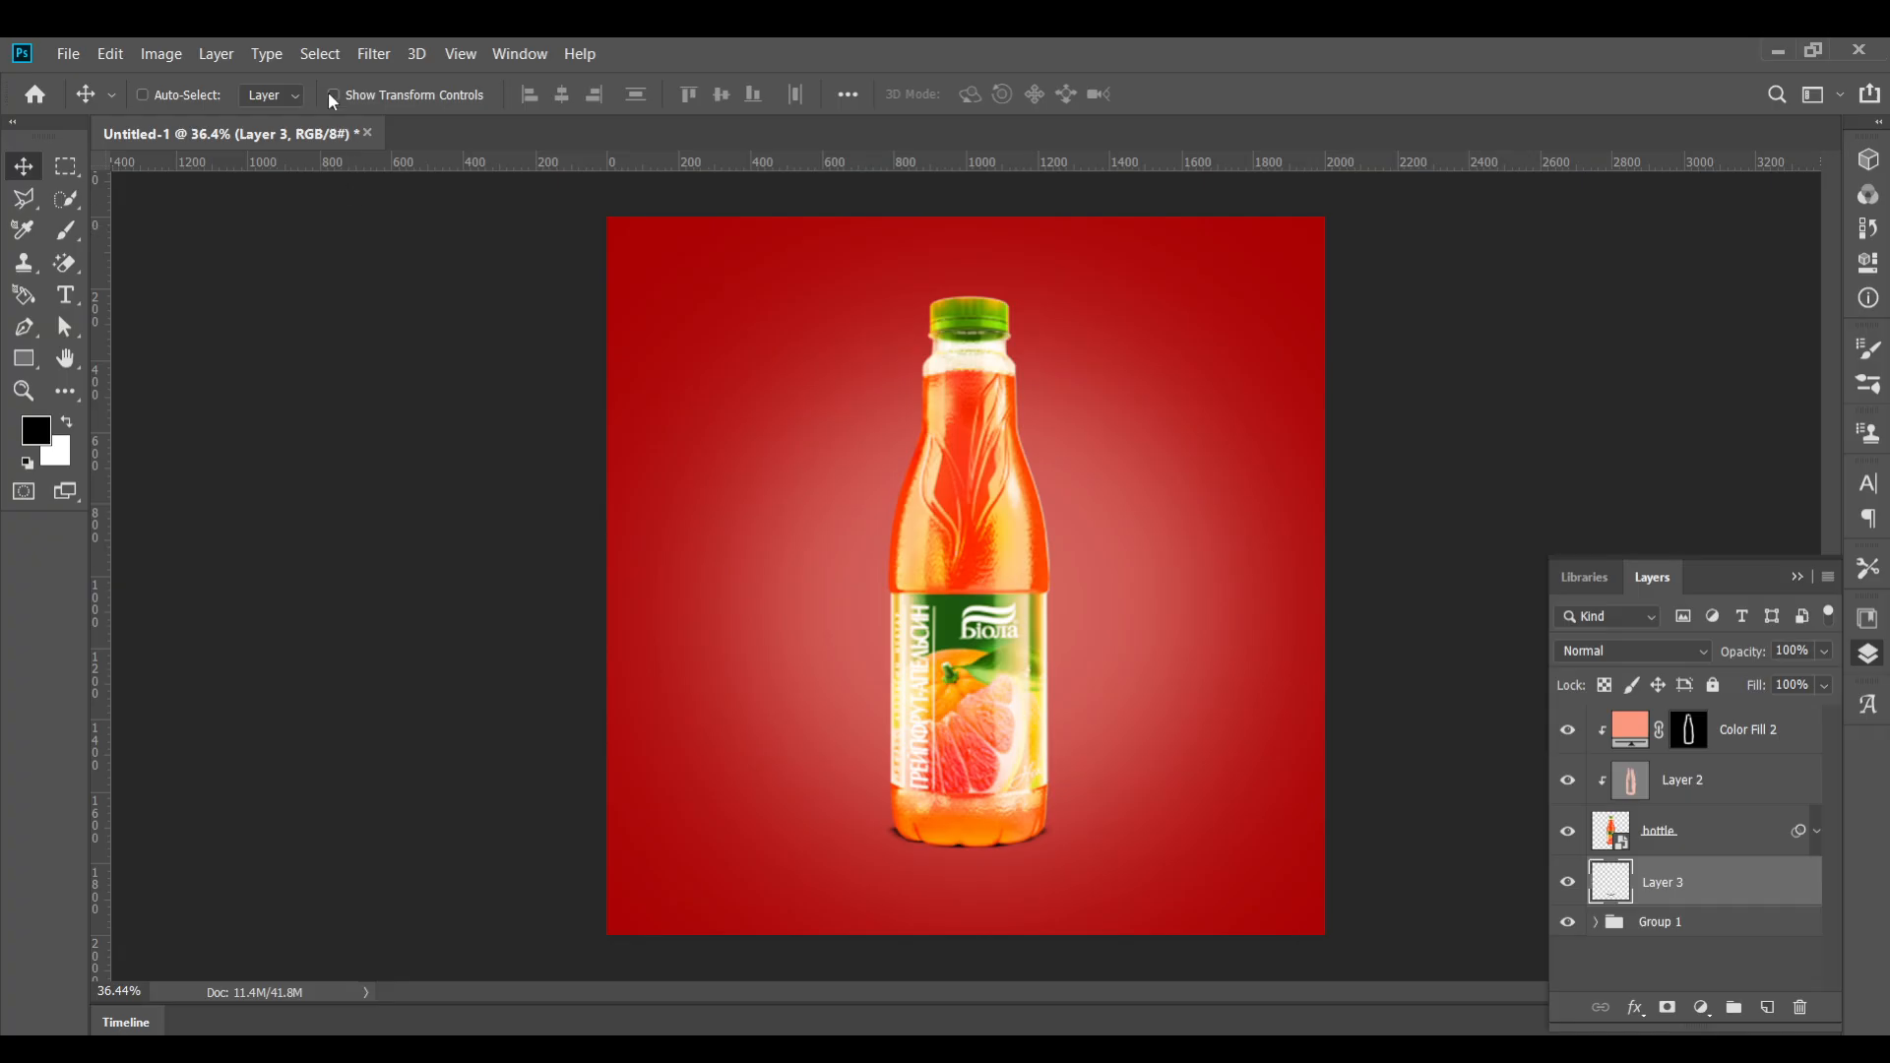
Set brush opacity to 44% and size to 800 px, then dab a soft shadow beneath the bottle twice
key(b)
drag(465, 96, 462, 95)
key(bracketleft)
key(bracketleft)
key(bracketleft)
key(bracketleft)
key(bracketleft)
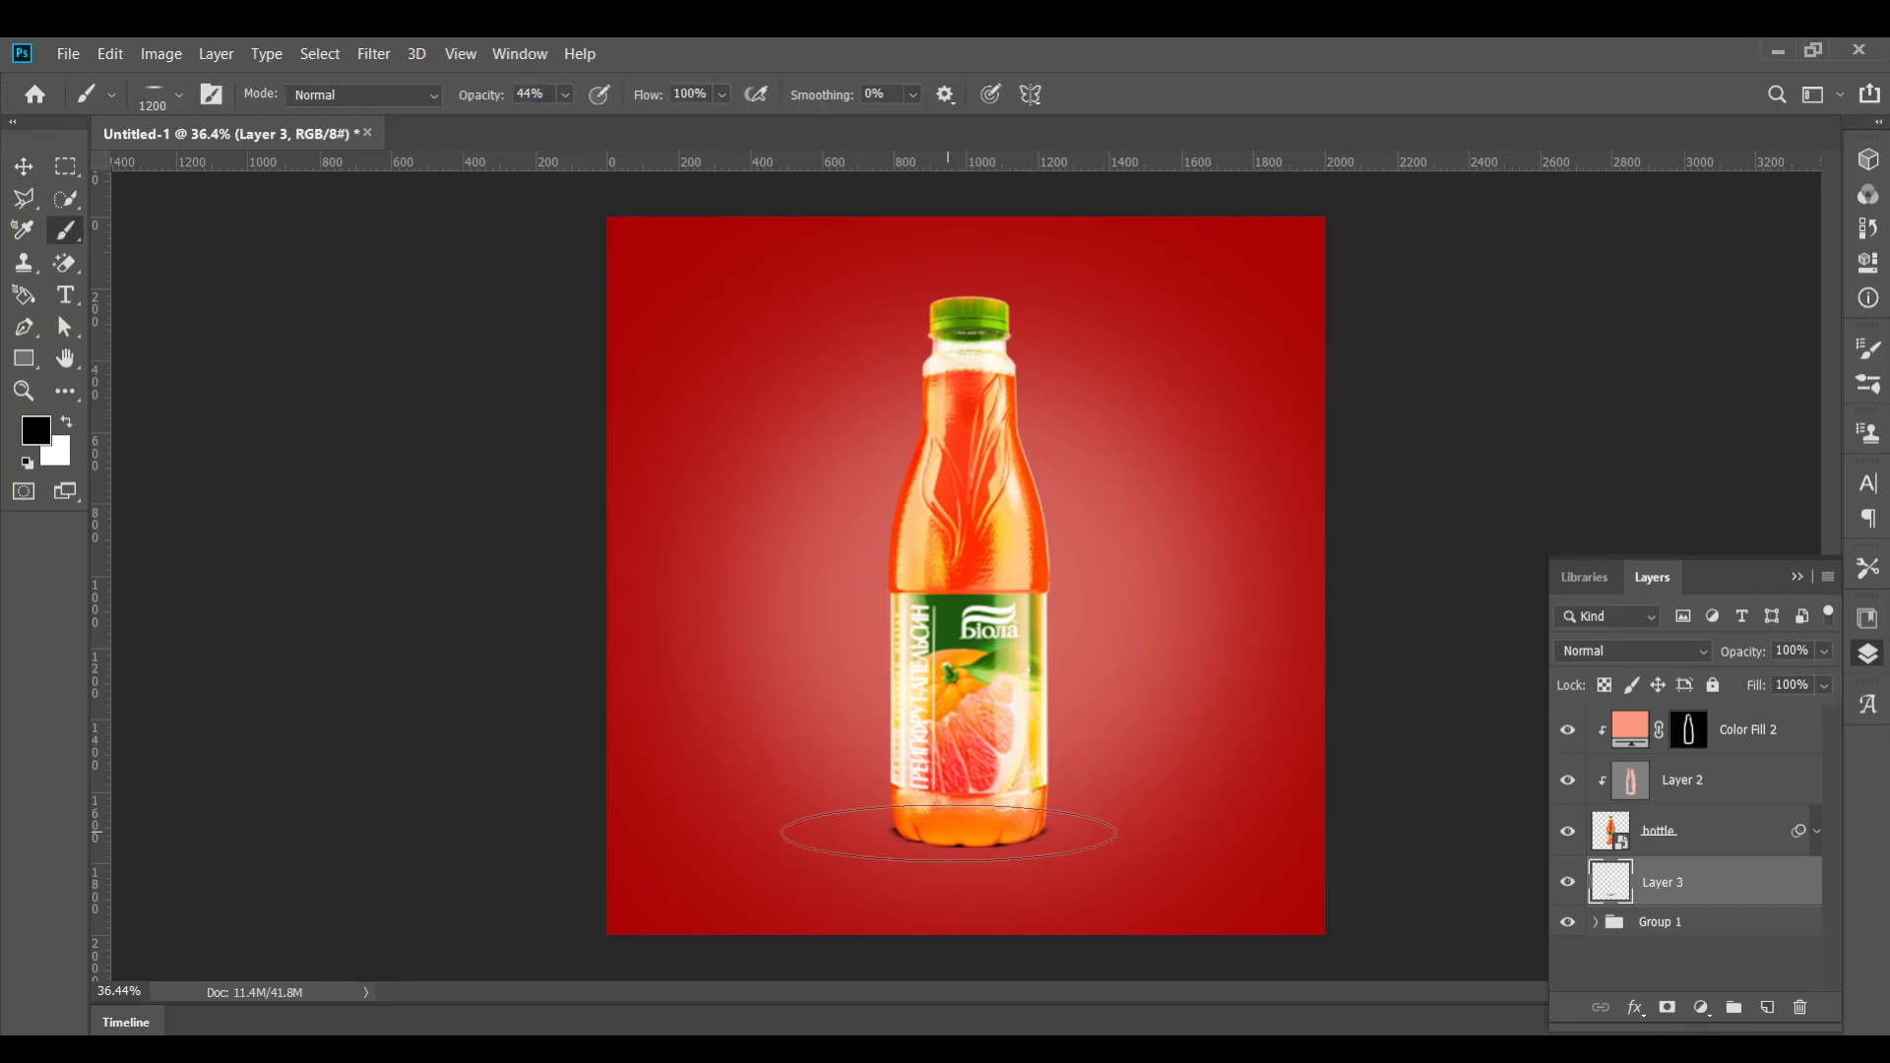
click(951, 829)
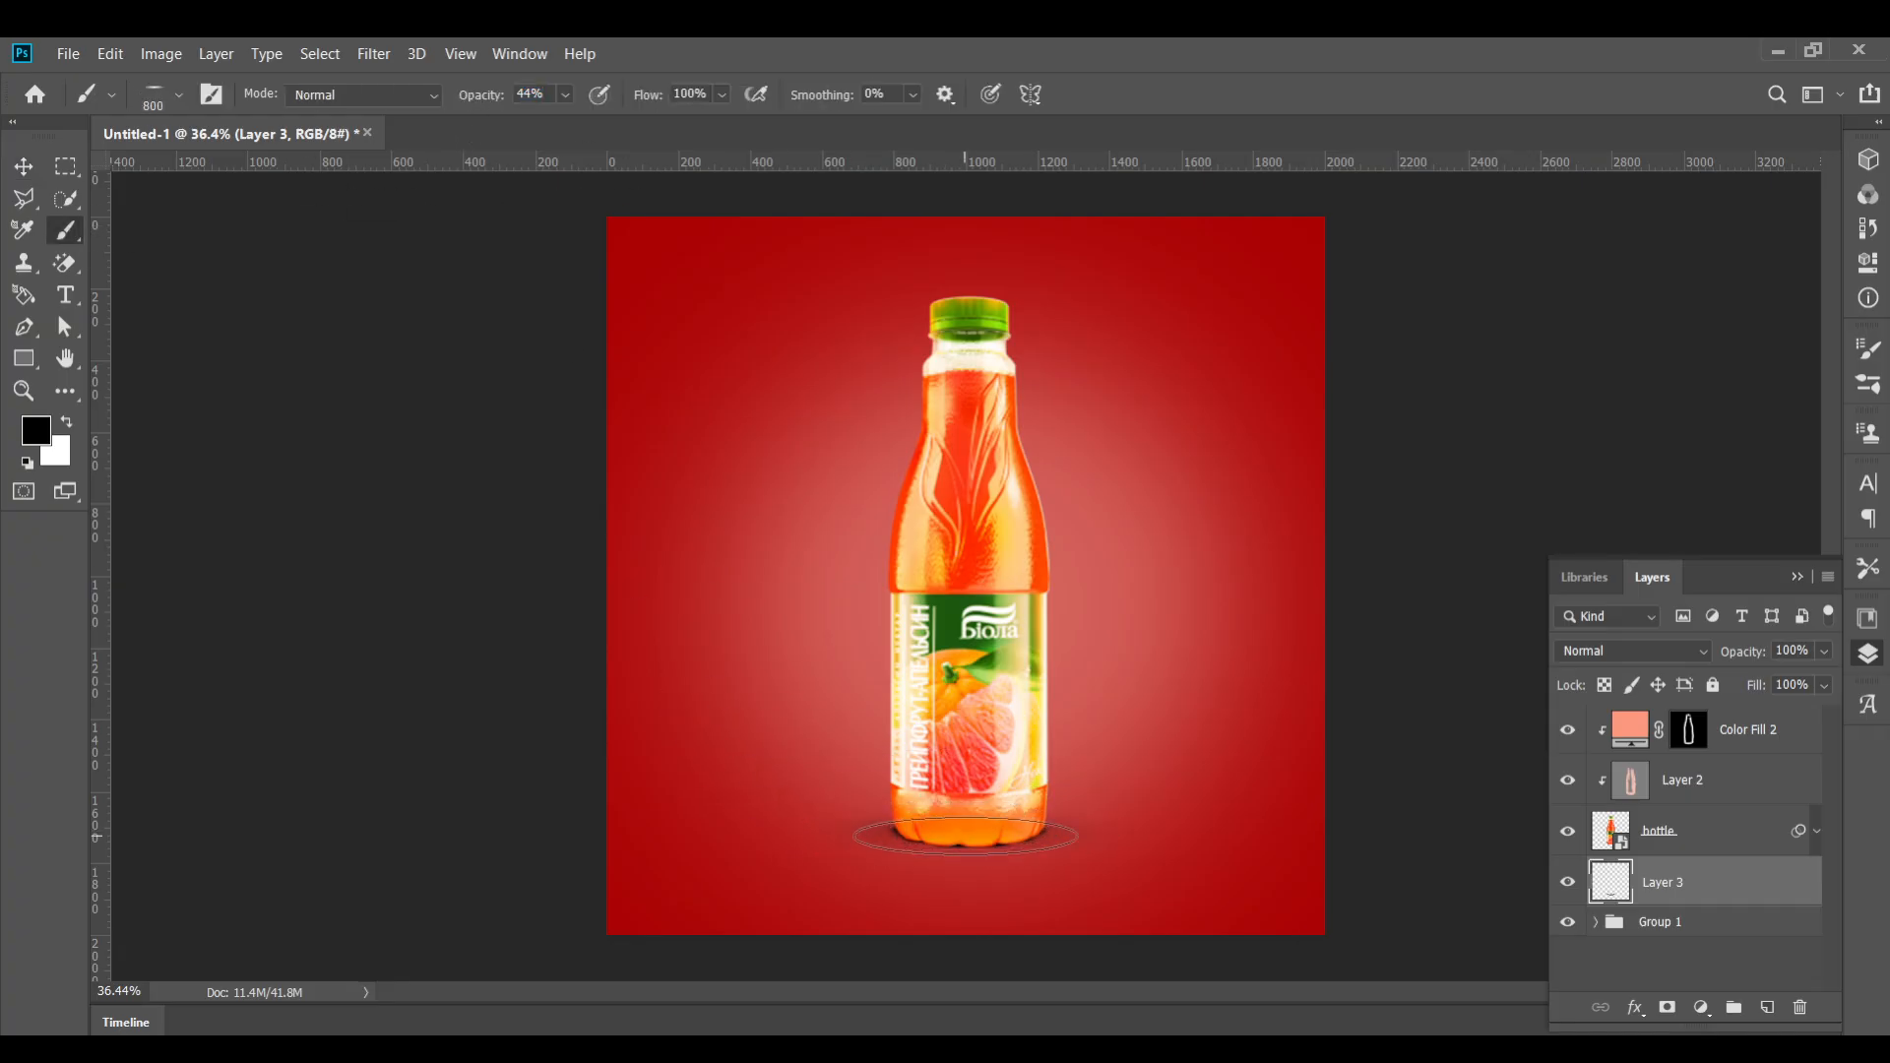
key(bracketright)
key(bracketright)
key(bracketright)
key(bracketright)
key(bracketright)
key(bracketright)
key(bracketleft)
key(bracketleft)
key(bracketleft)
click(972, 835)
click(27, 164)
Undo the last dab and repaint the soft shadow beneath the bottle at 66% opacity
scroll(1004, 785, up, 3)
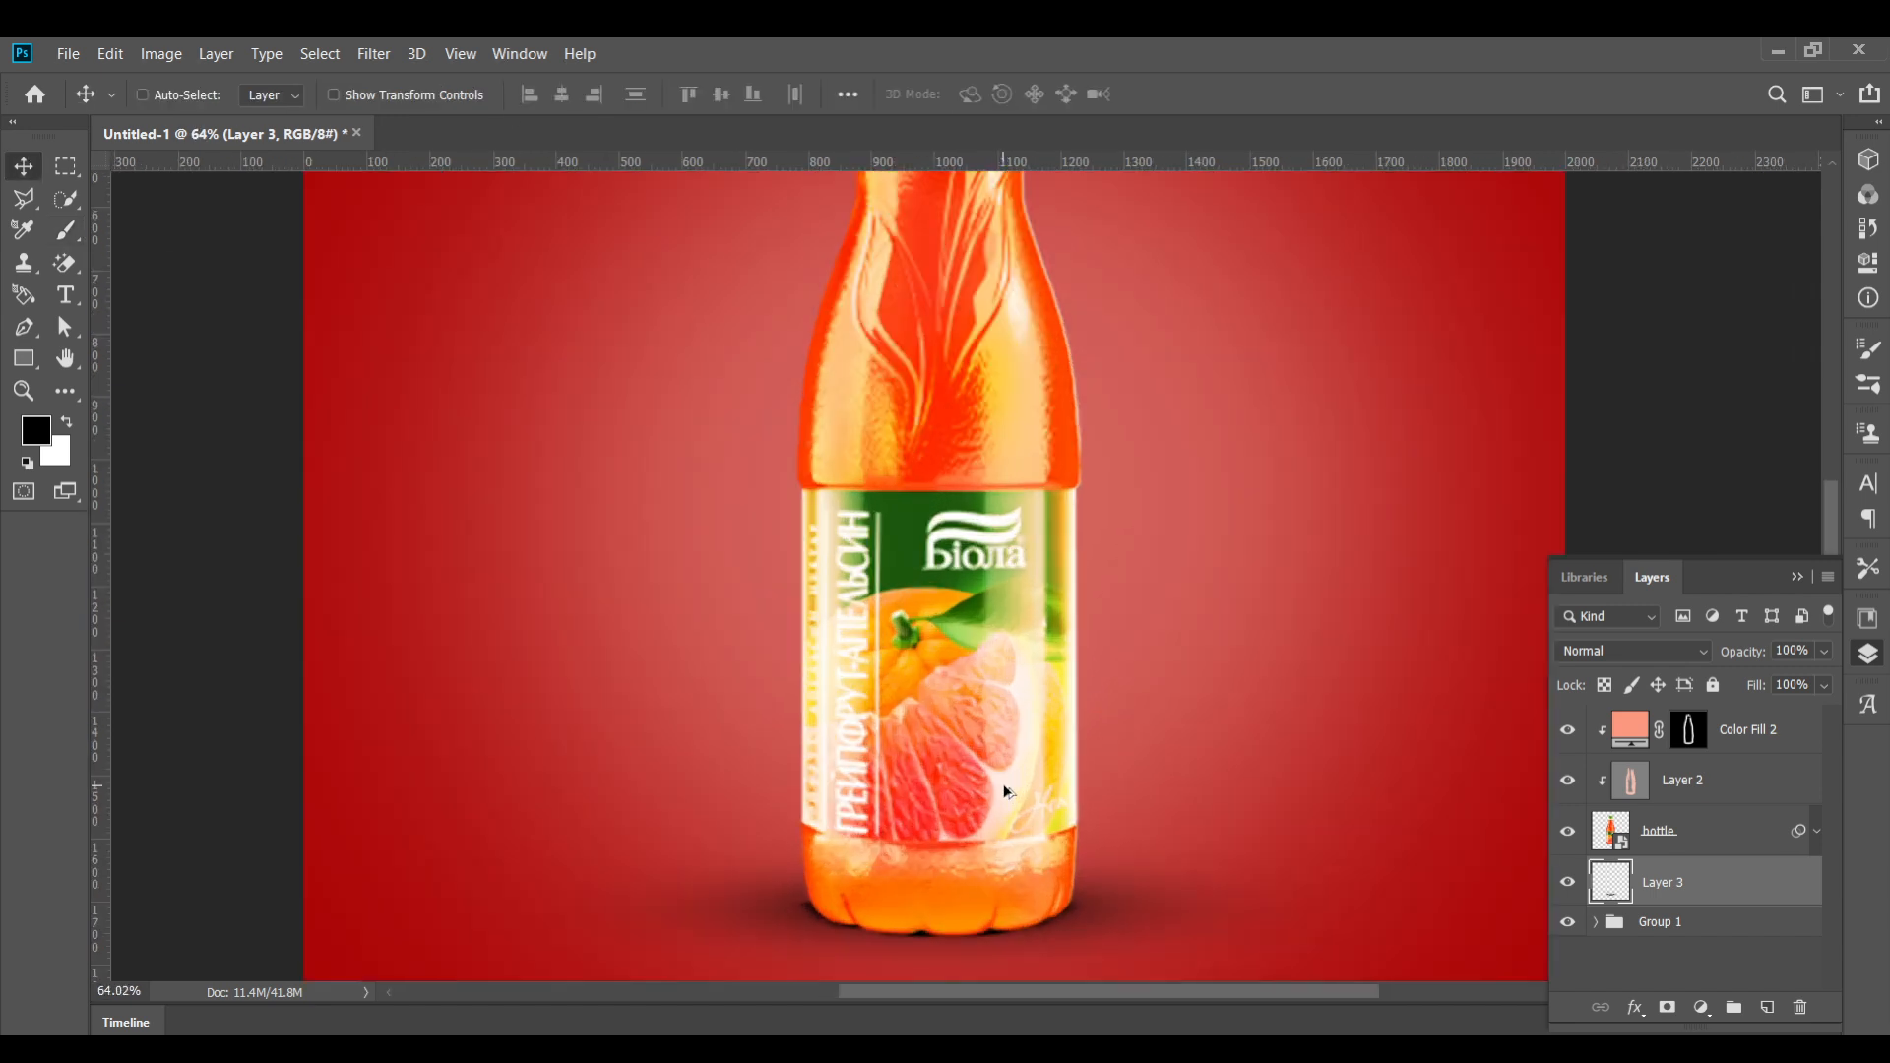
scroll(1004, 778, down, 1)
key(ctrl+z)
click(66, 231)
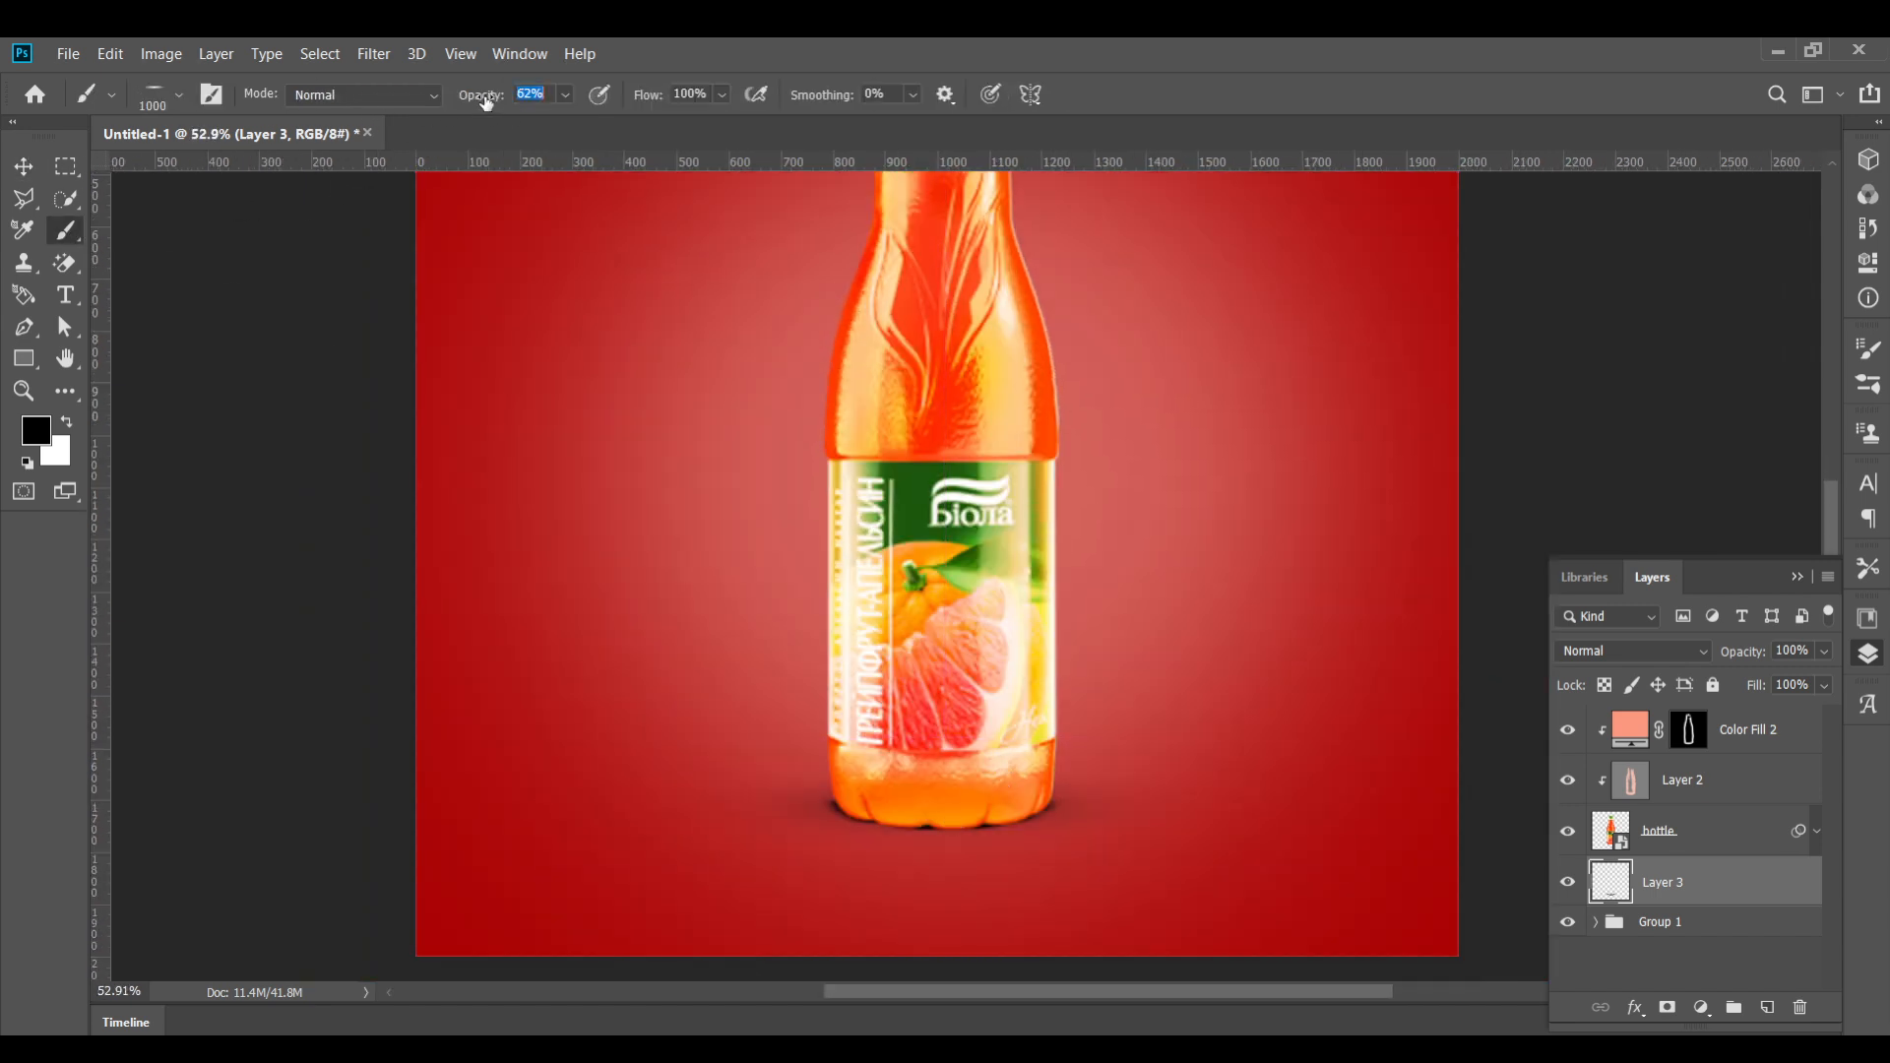
text(66)
click(946, 822)
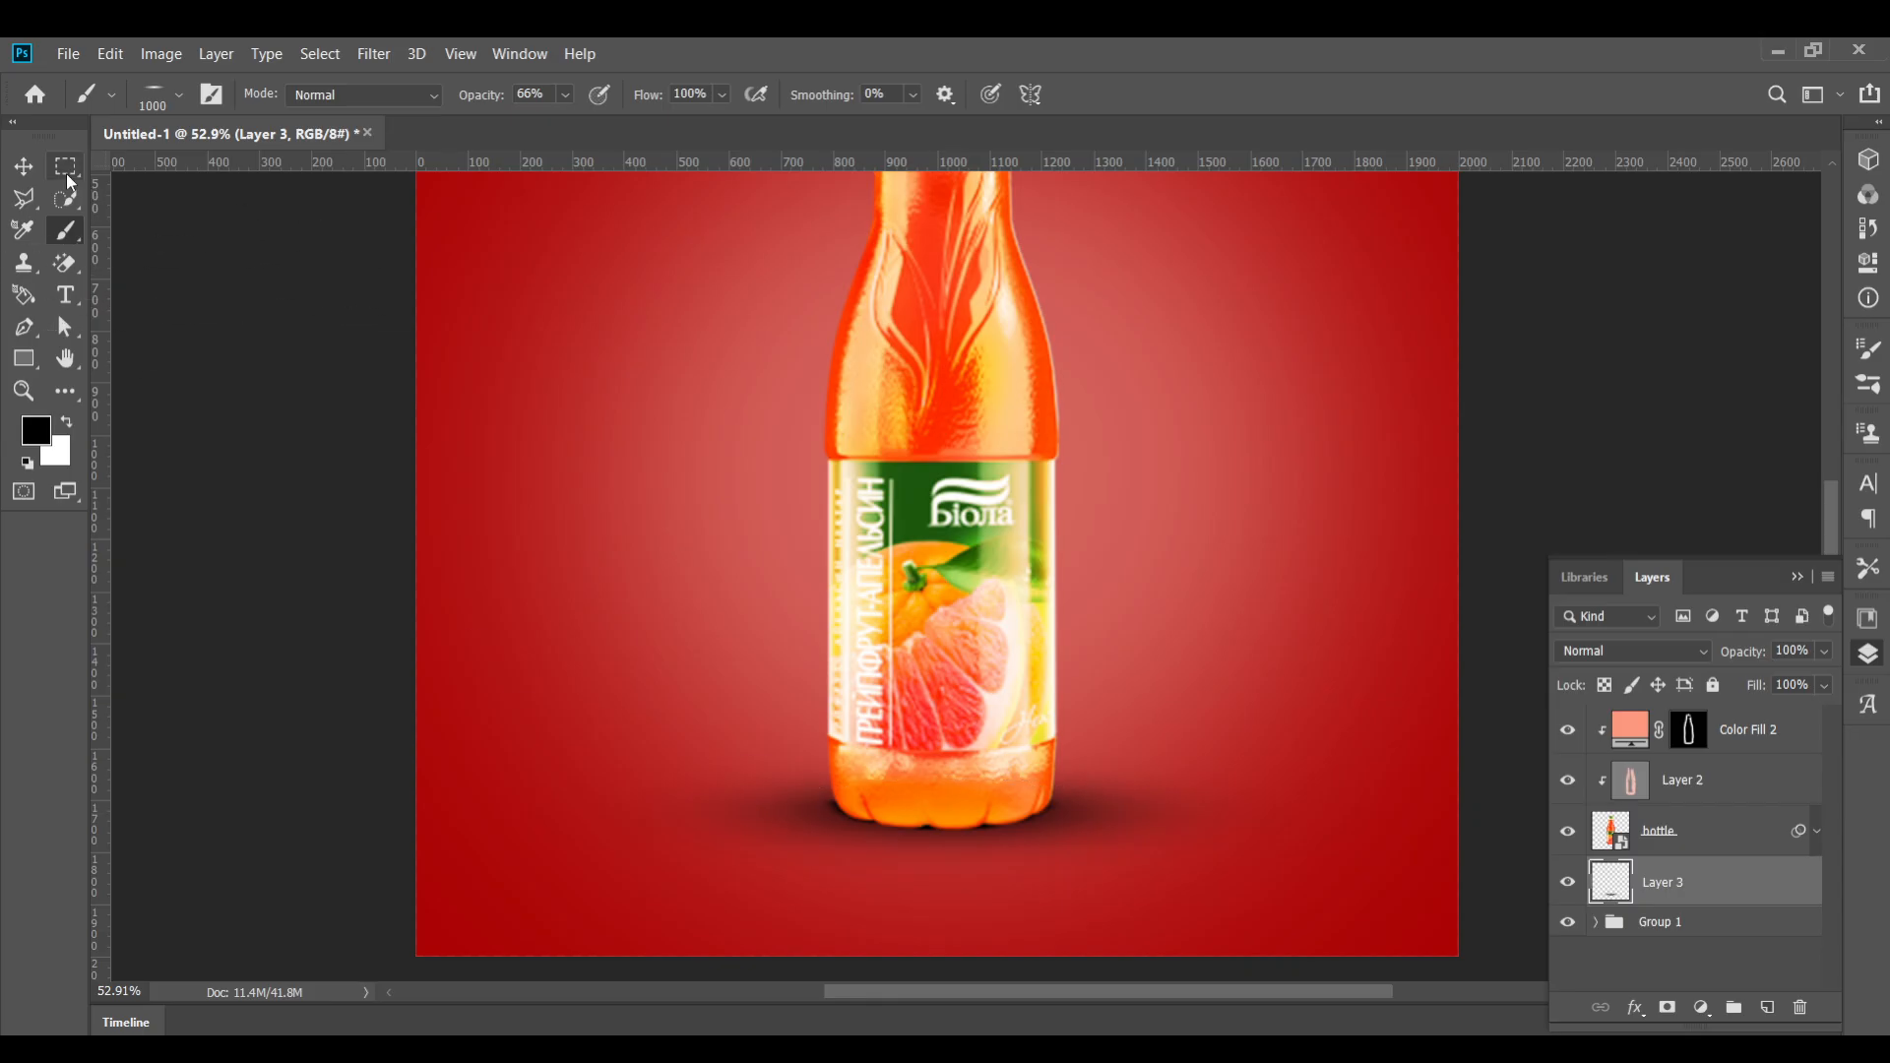
key(v)
scroll(878, 483, down, 3)
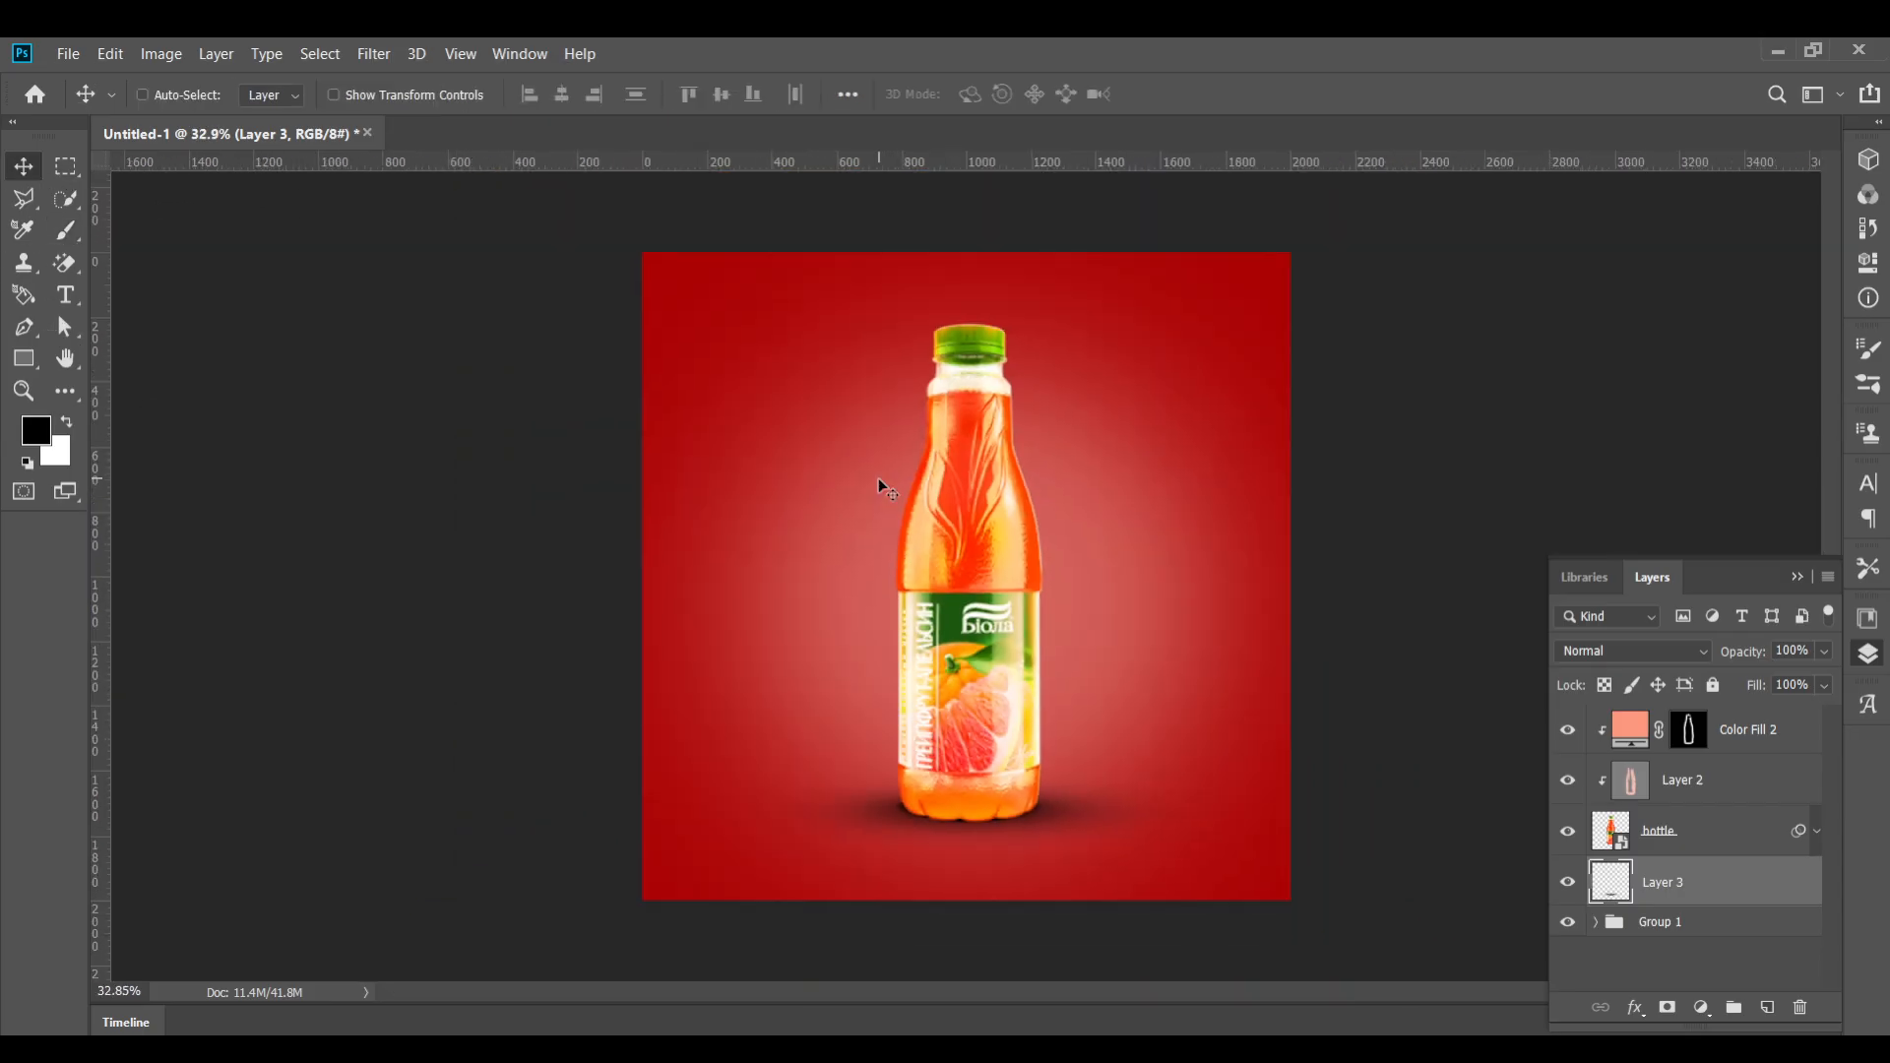
scroll(920, 526, down, 1)
scroll(929, 525, up, 4)
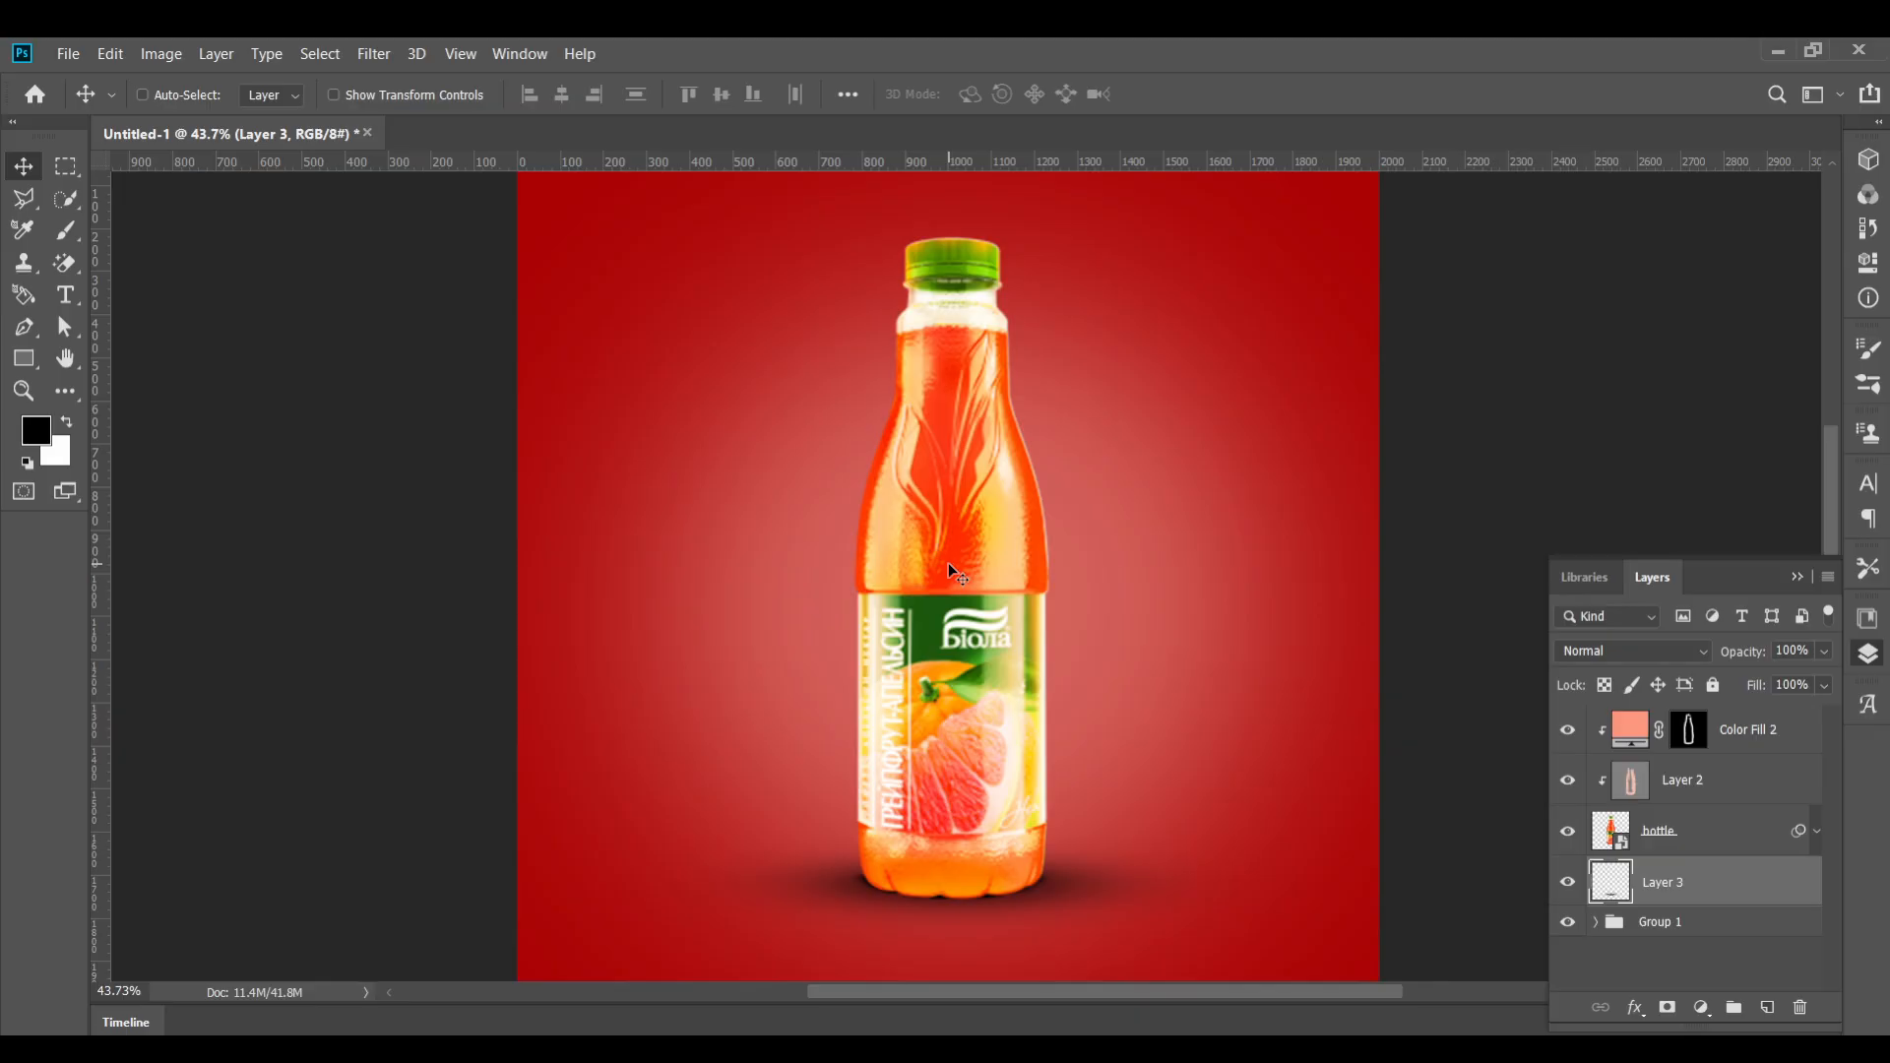
Fit the canvas and place the ChatGPT Image fruit file behind the bottle, committing the transform
key(ctrl+0)
ctrl+click(608, 843)
click(78, 51)
click(162, 520)
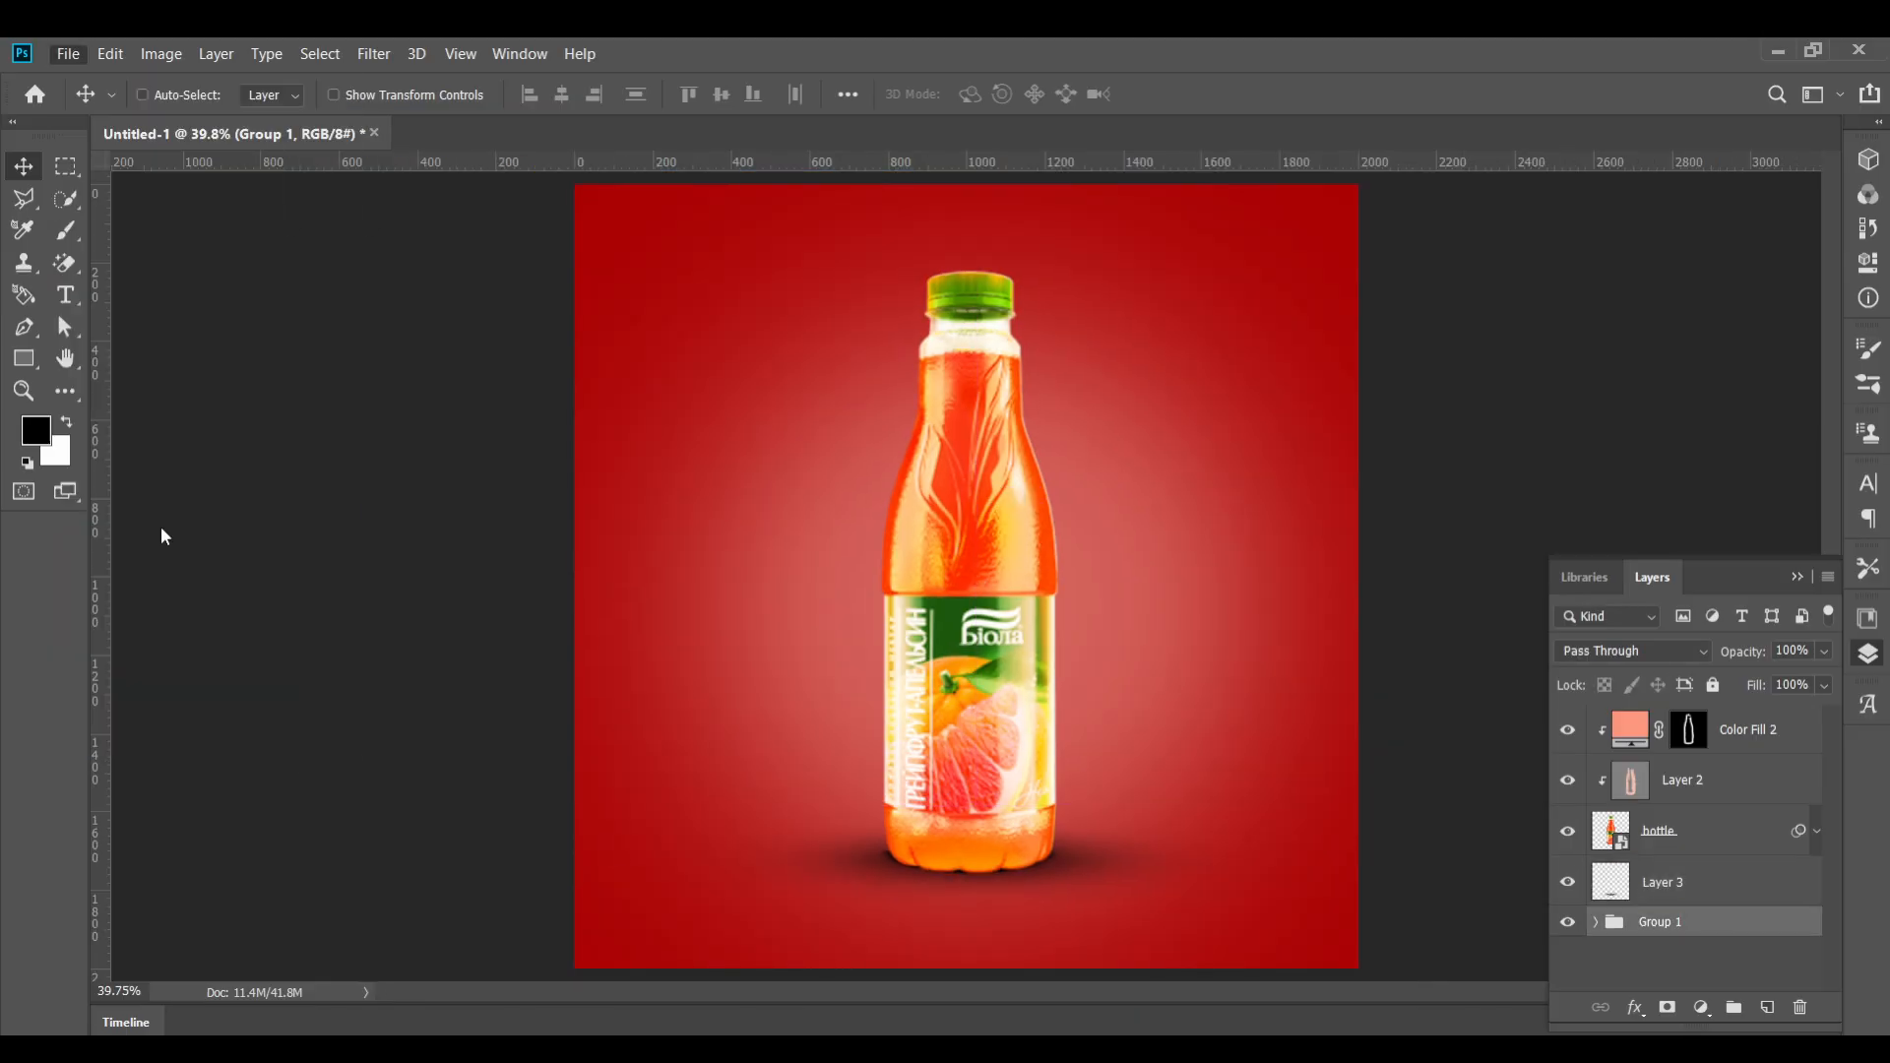
click(571, 268)
click(740, 583)
drag(1000, 494, 1217, 624)
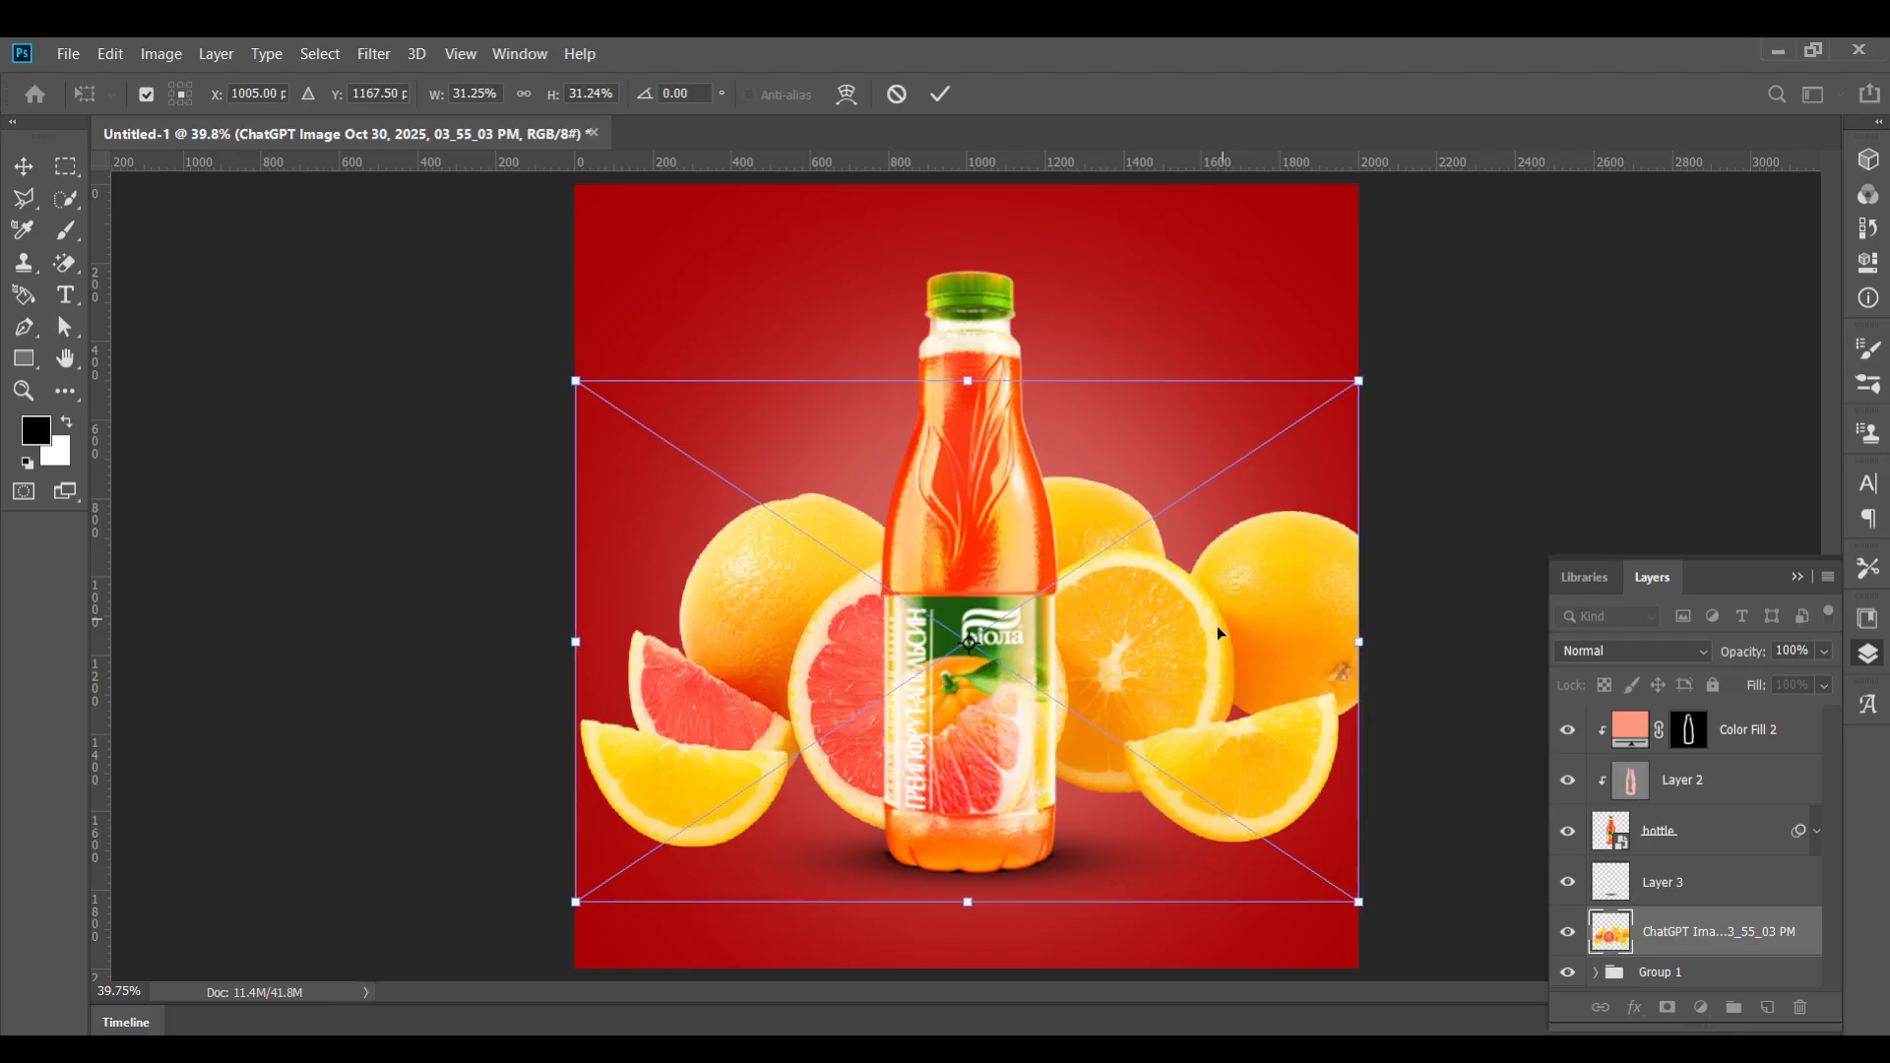
click(942, 93)
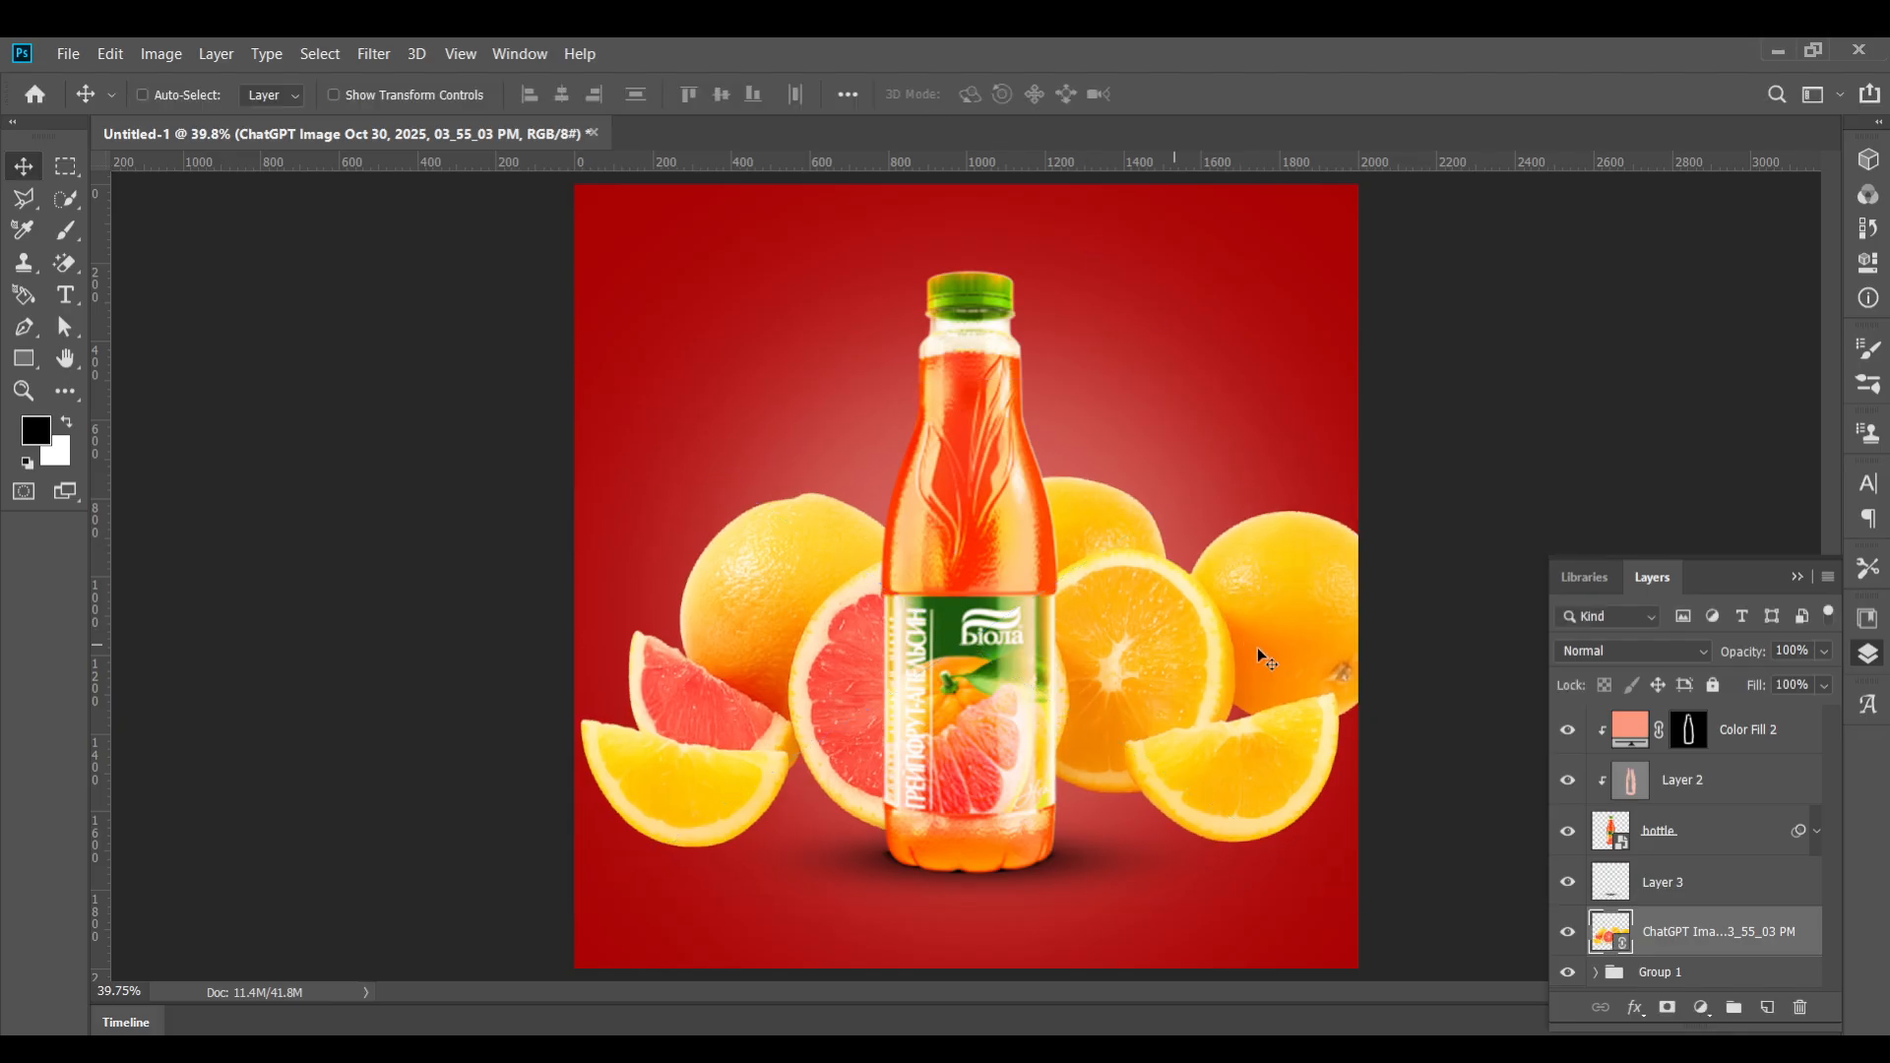
Add a solid color fill layer with the pasted color above the fruit image and invert its mask
click(1701, 1007)
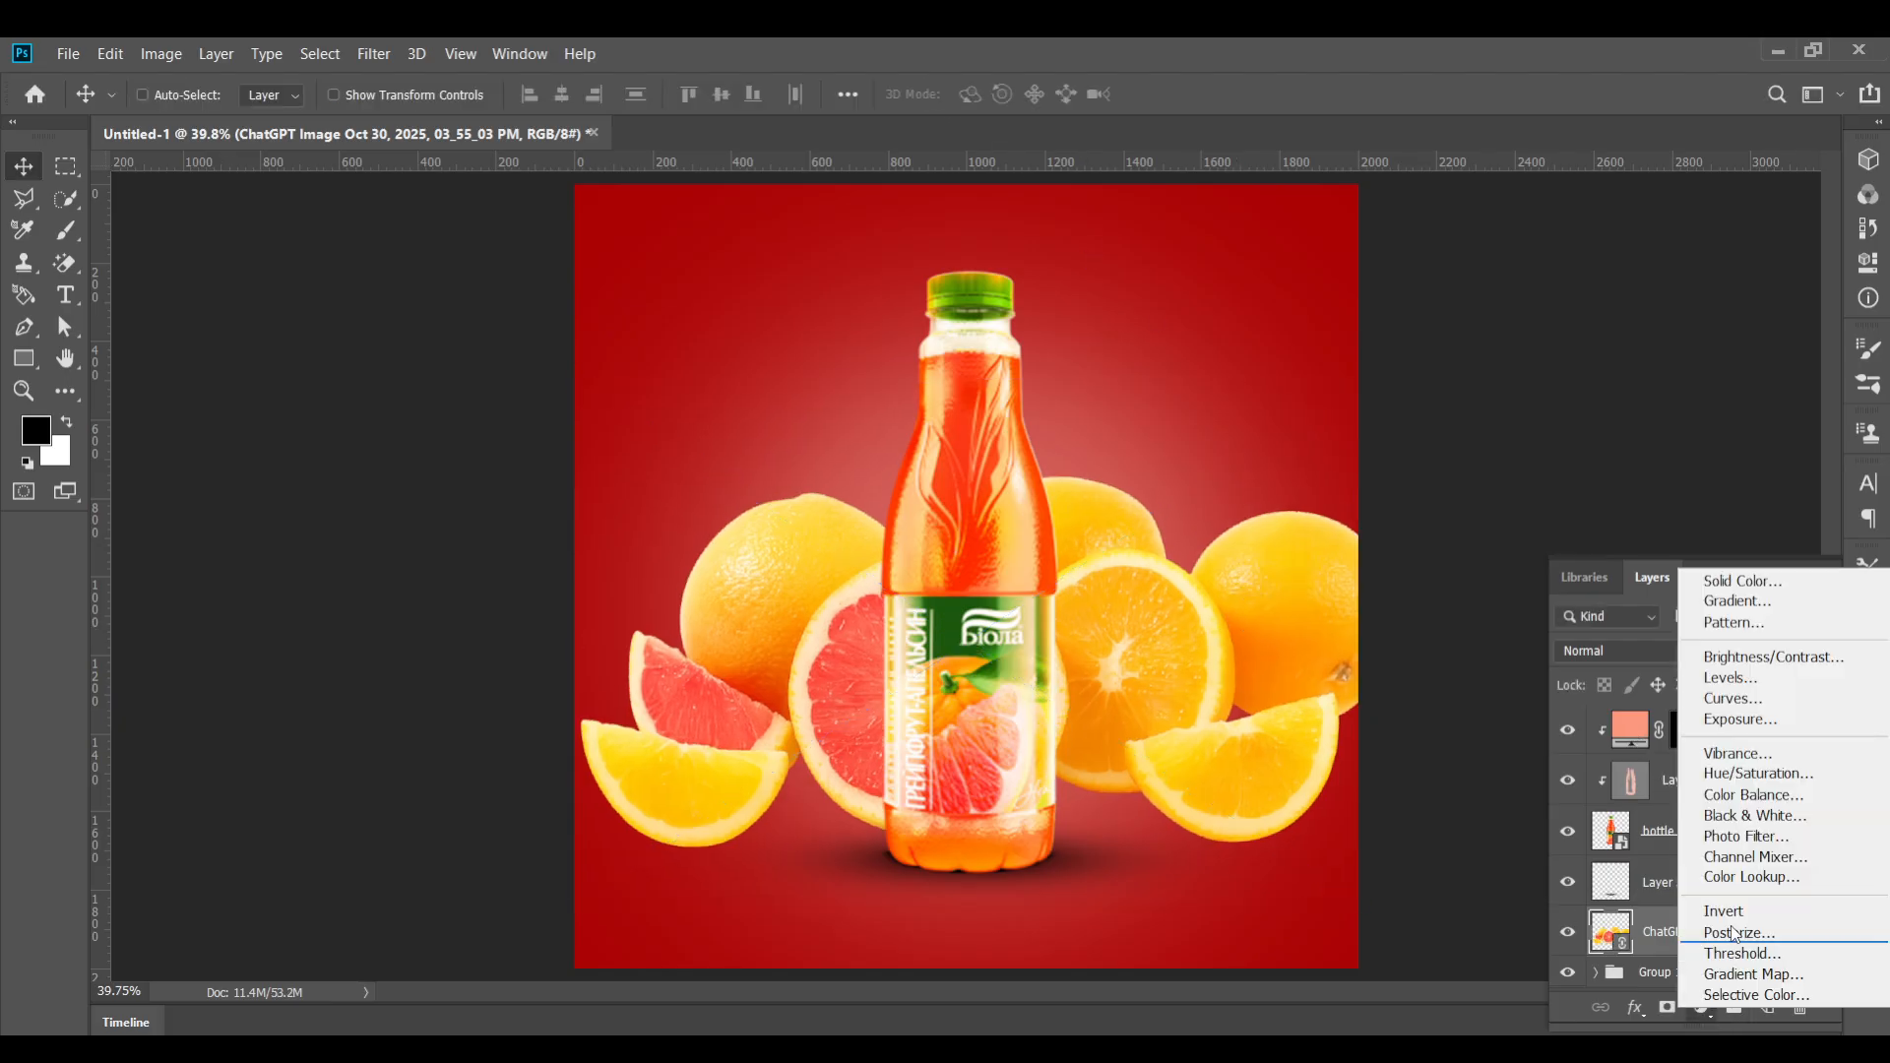
click(1740, 581)
text(fd987e)
click(705, 259)
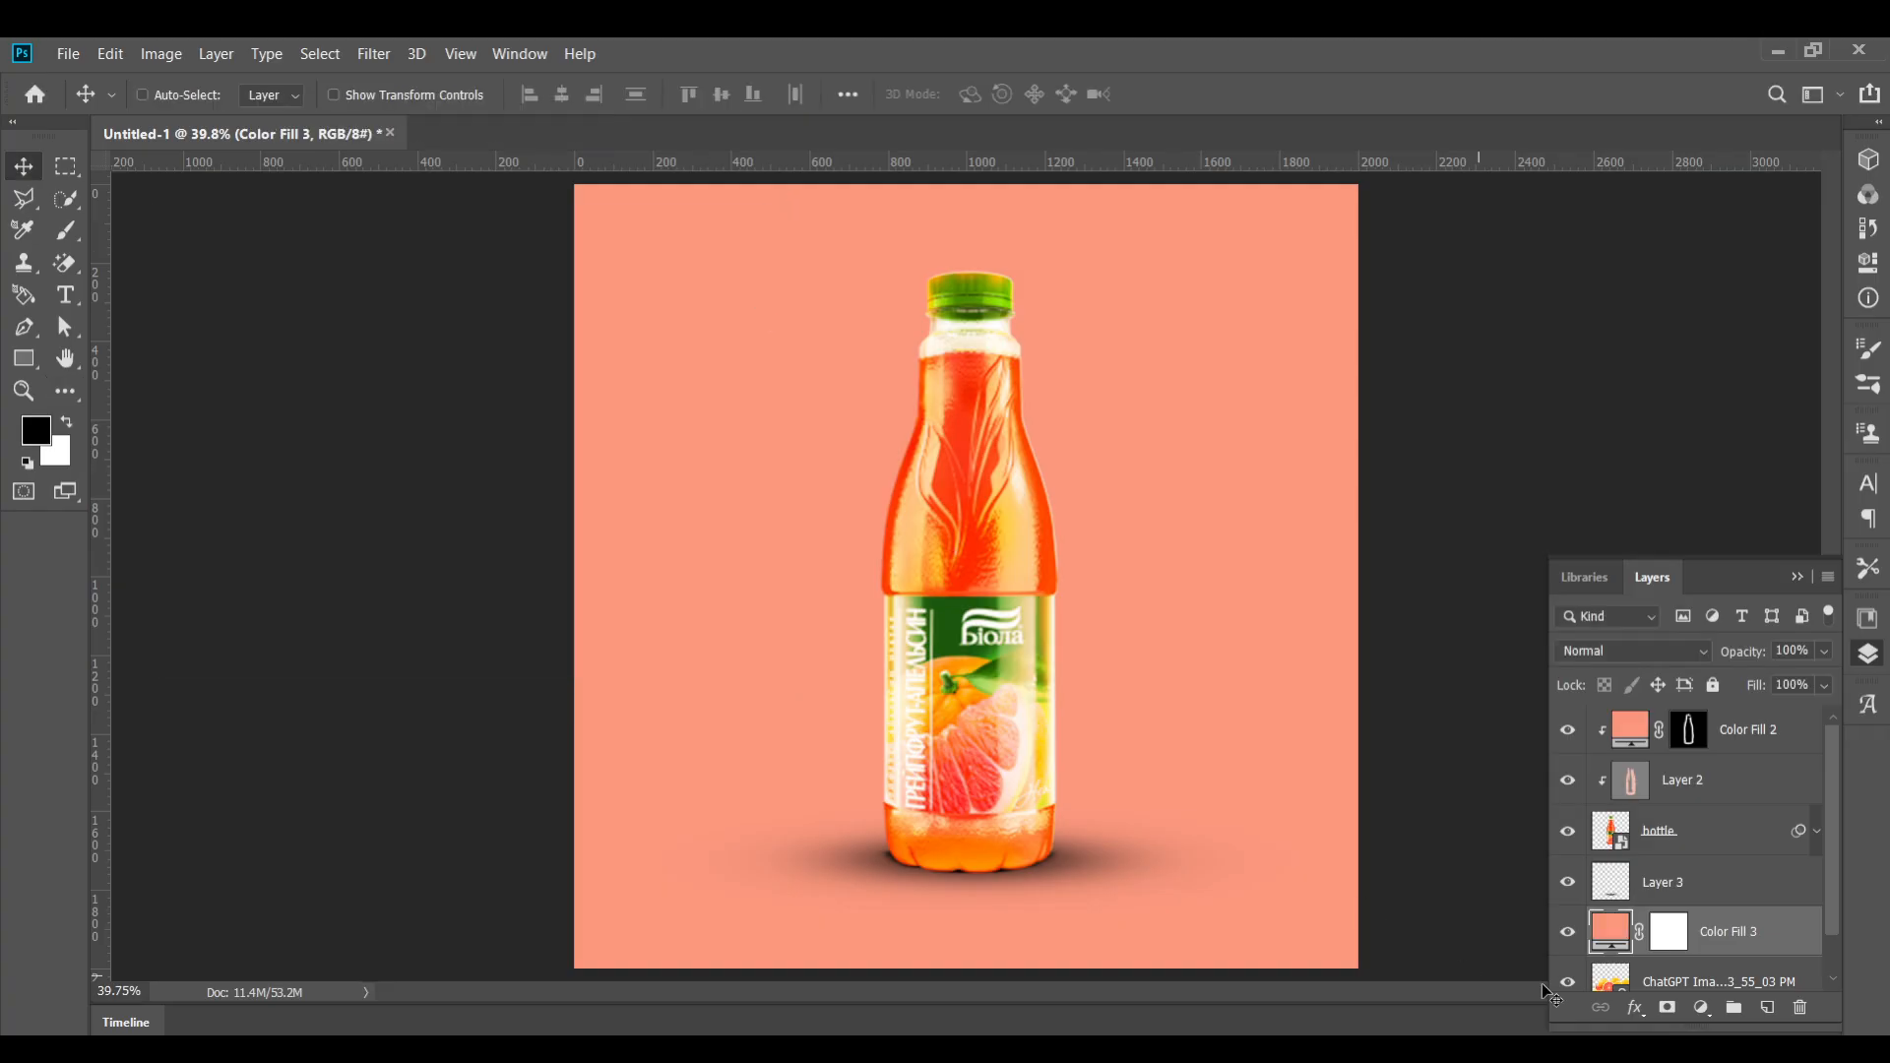
click(1684, 934)
key(ctrl+i)
scroll(1686, 933, down, 1)
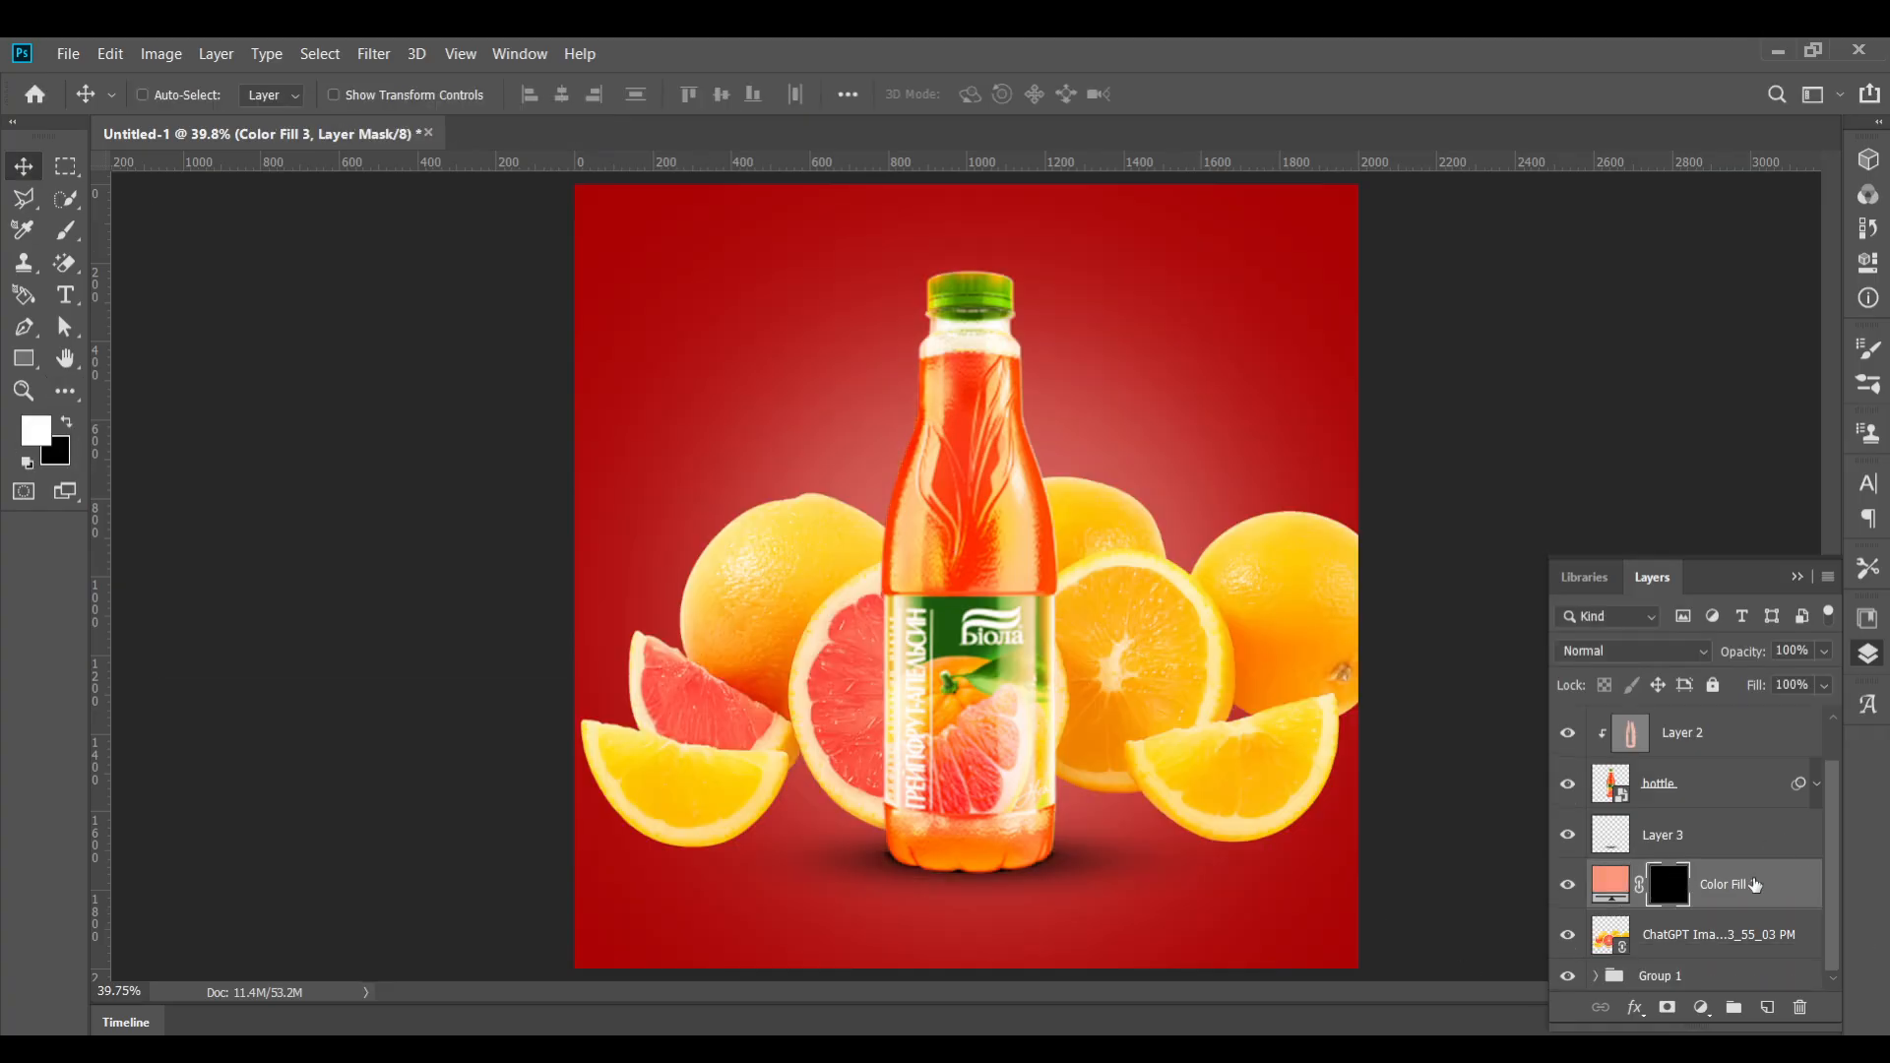
click(1689, 934)
click(1702, 1007)
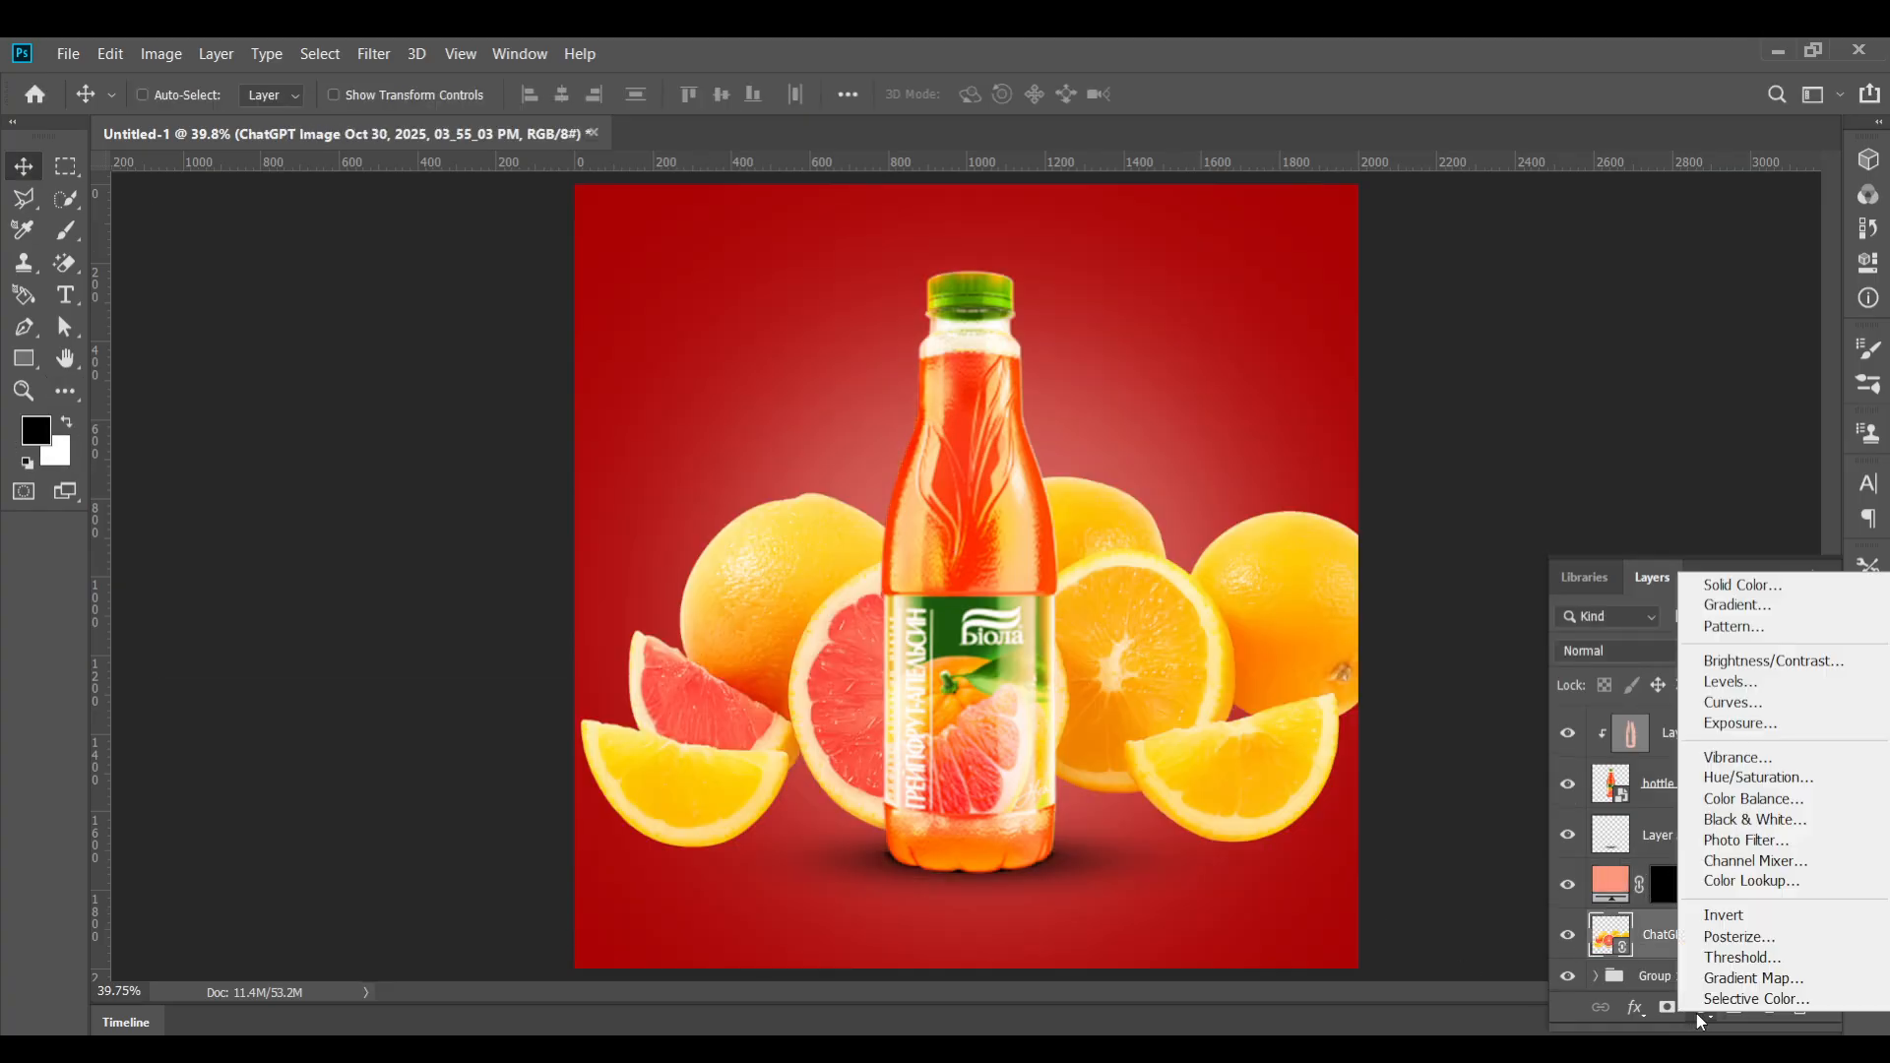
click(1747, 688)
click(1866, 655)
key(Delete)
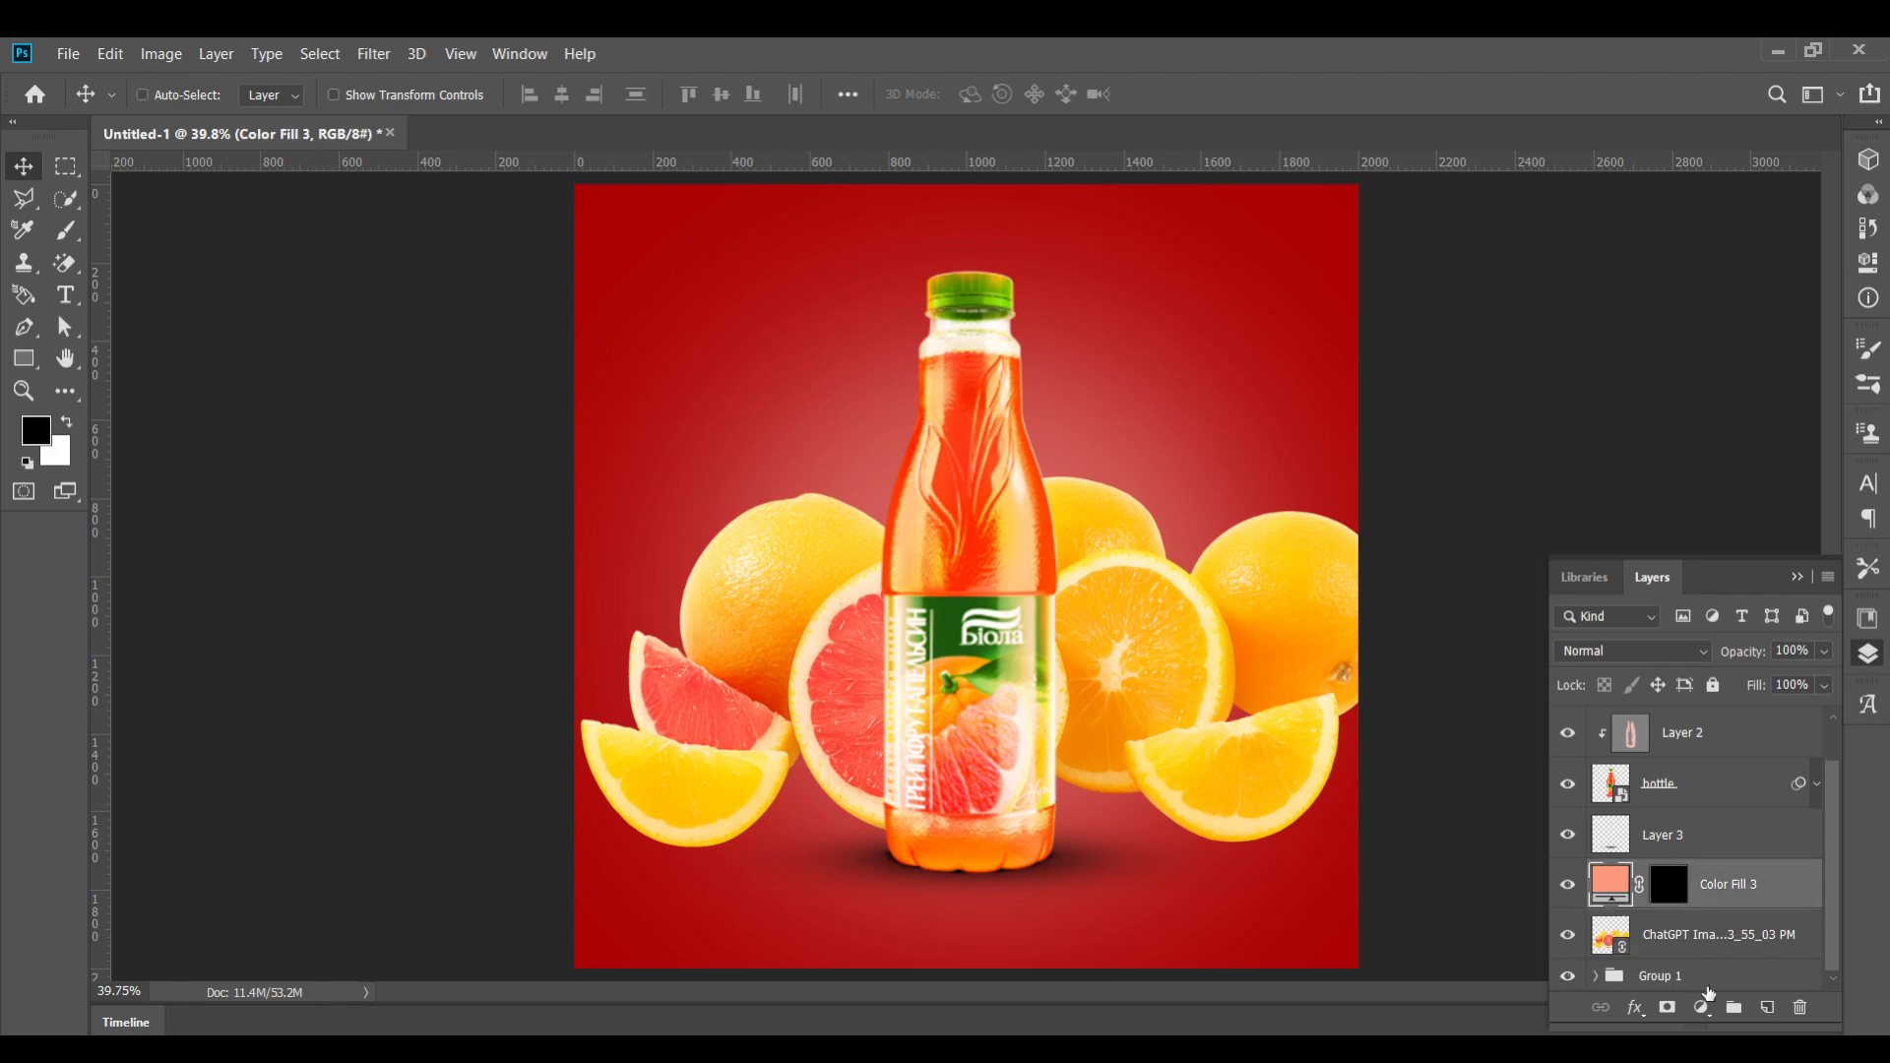
Add a Curves adjustment, pull the top point down, add a midpoint, and clip it to the layer below
click(1701, 1005)
click(1755, 698)
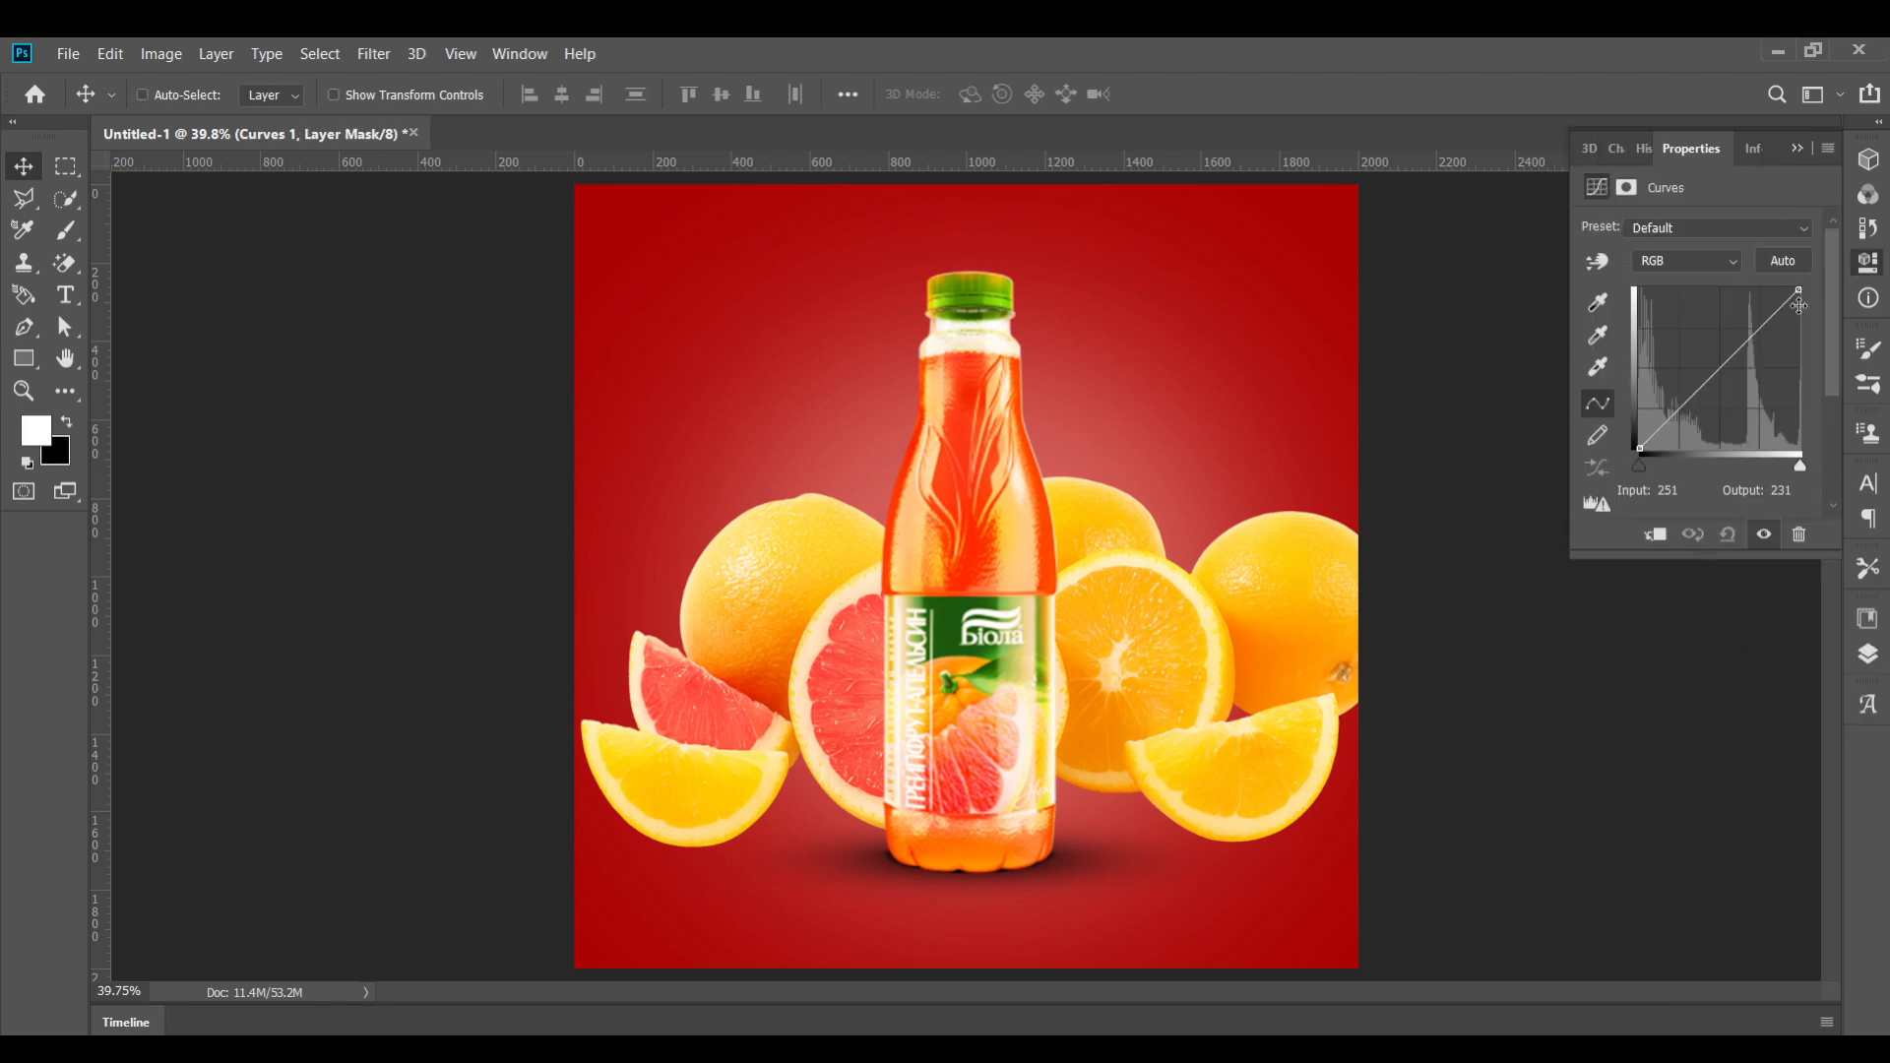
drag(1799, 291, 1799, 330)
drag(1723, 387, 1723, 393)
click(1654, 536)
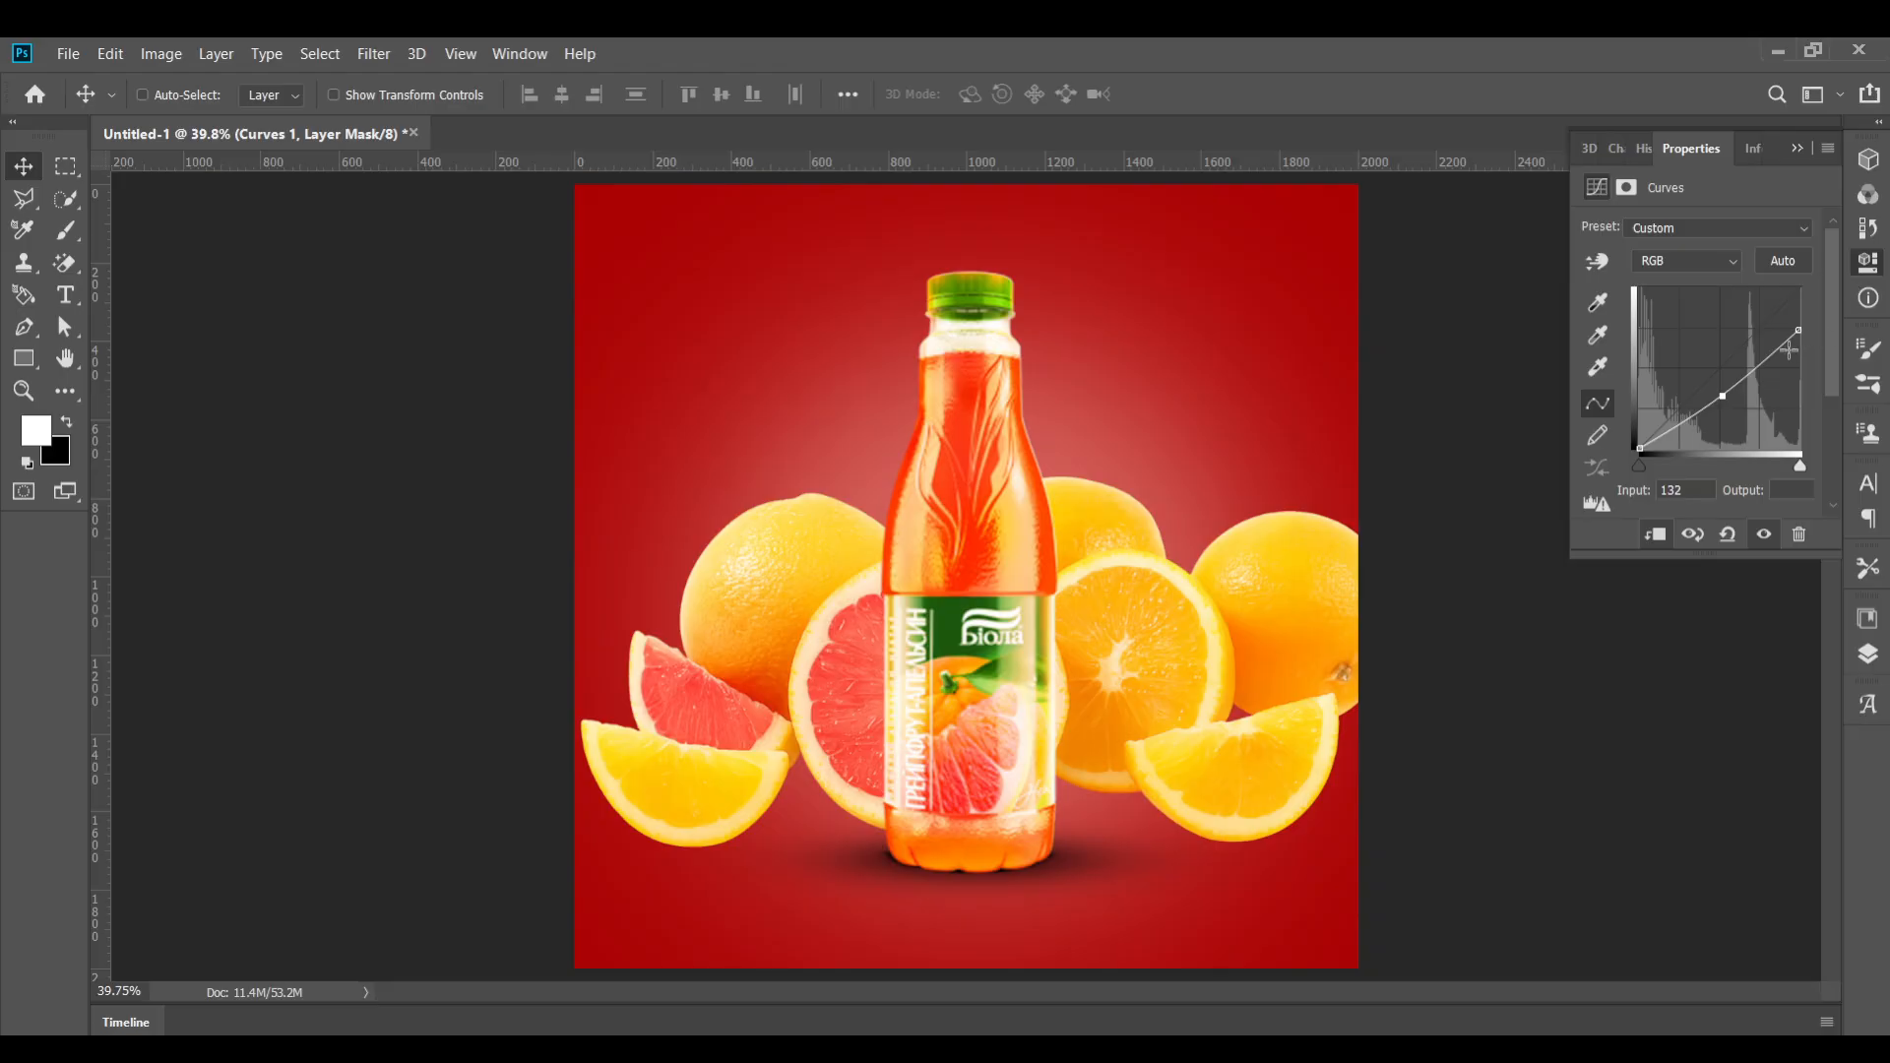
click(1656, 535)
click(1656, 535)
Select the Curves layer mask with the brush and set the foreground color to black
click(1868, 262)
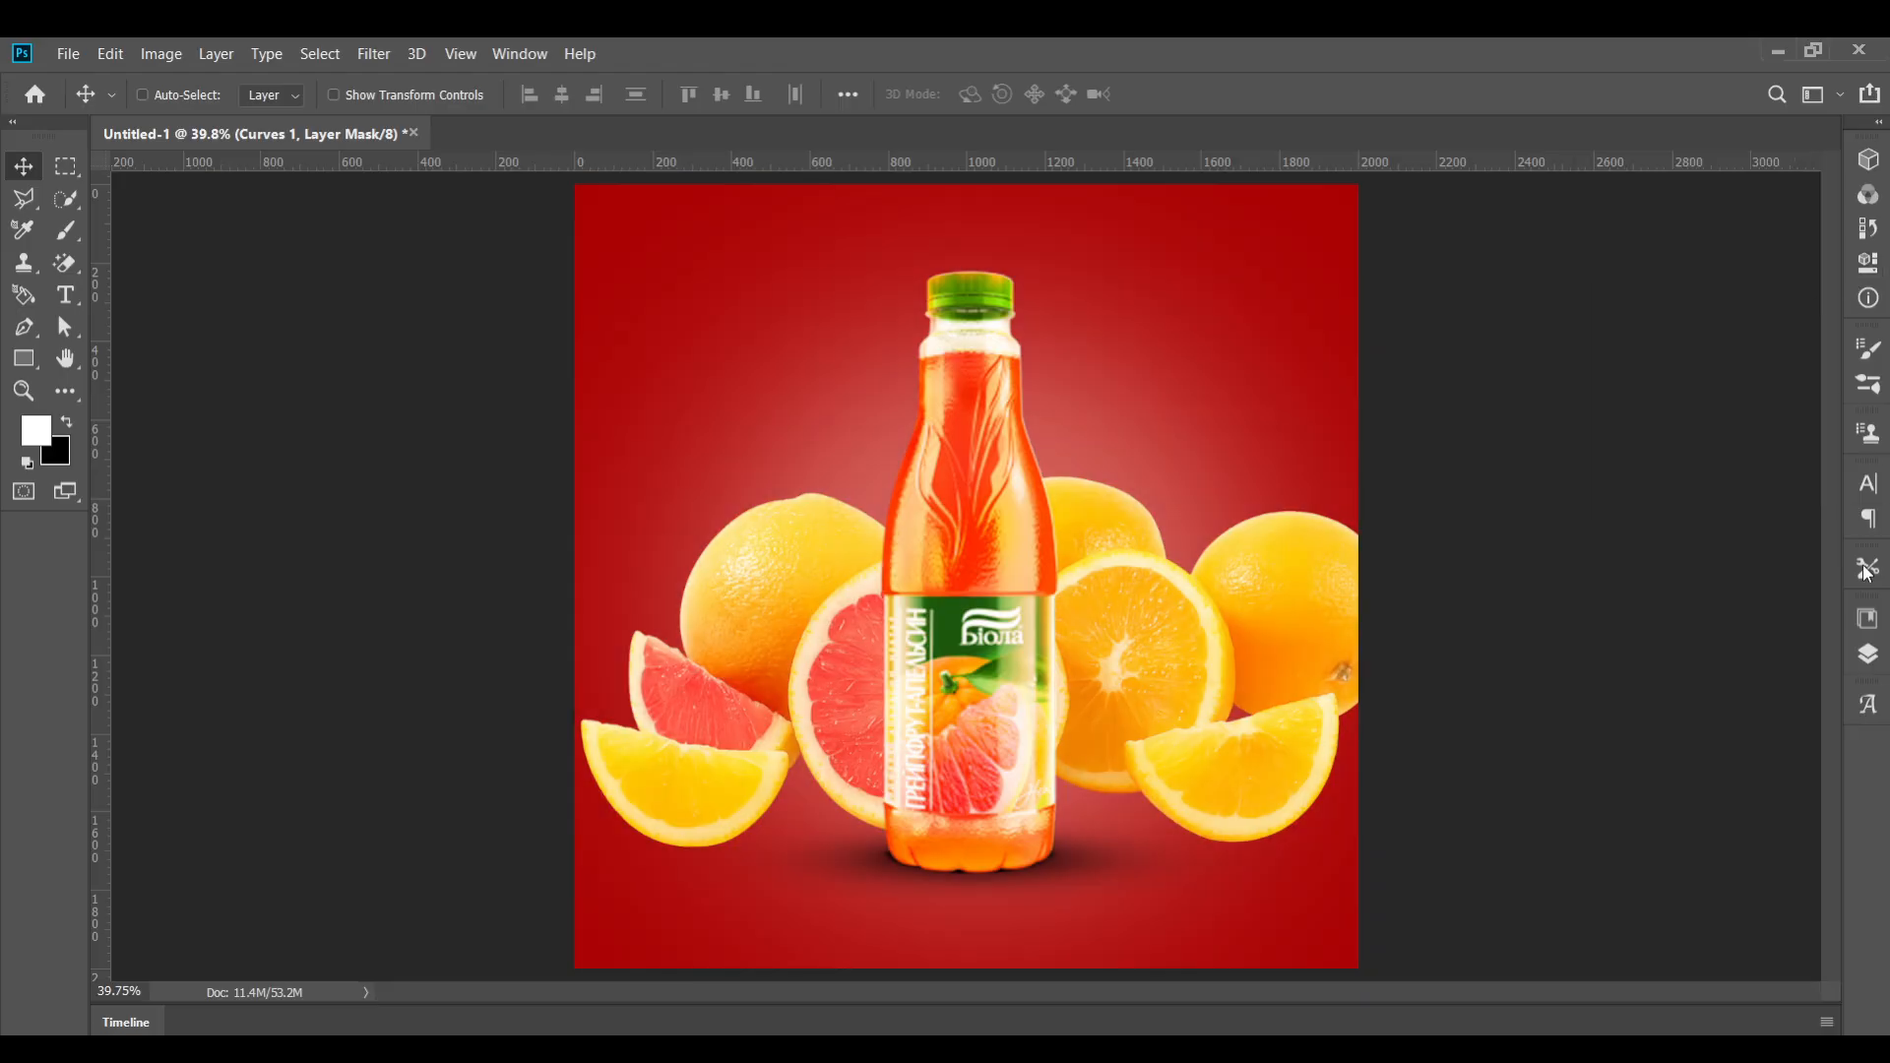
click(1869, 654)
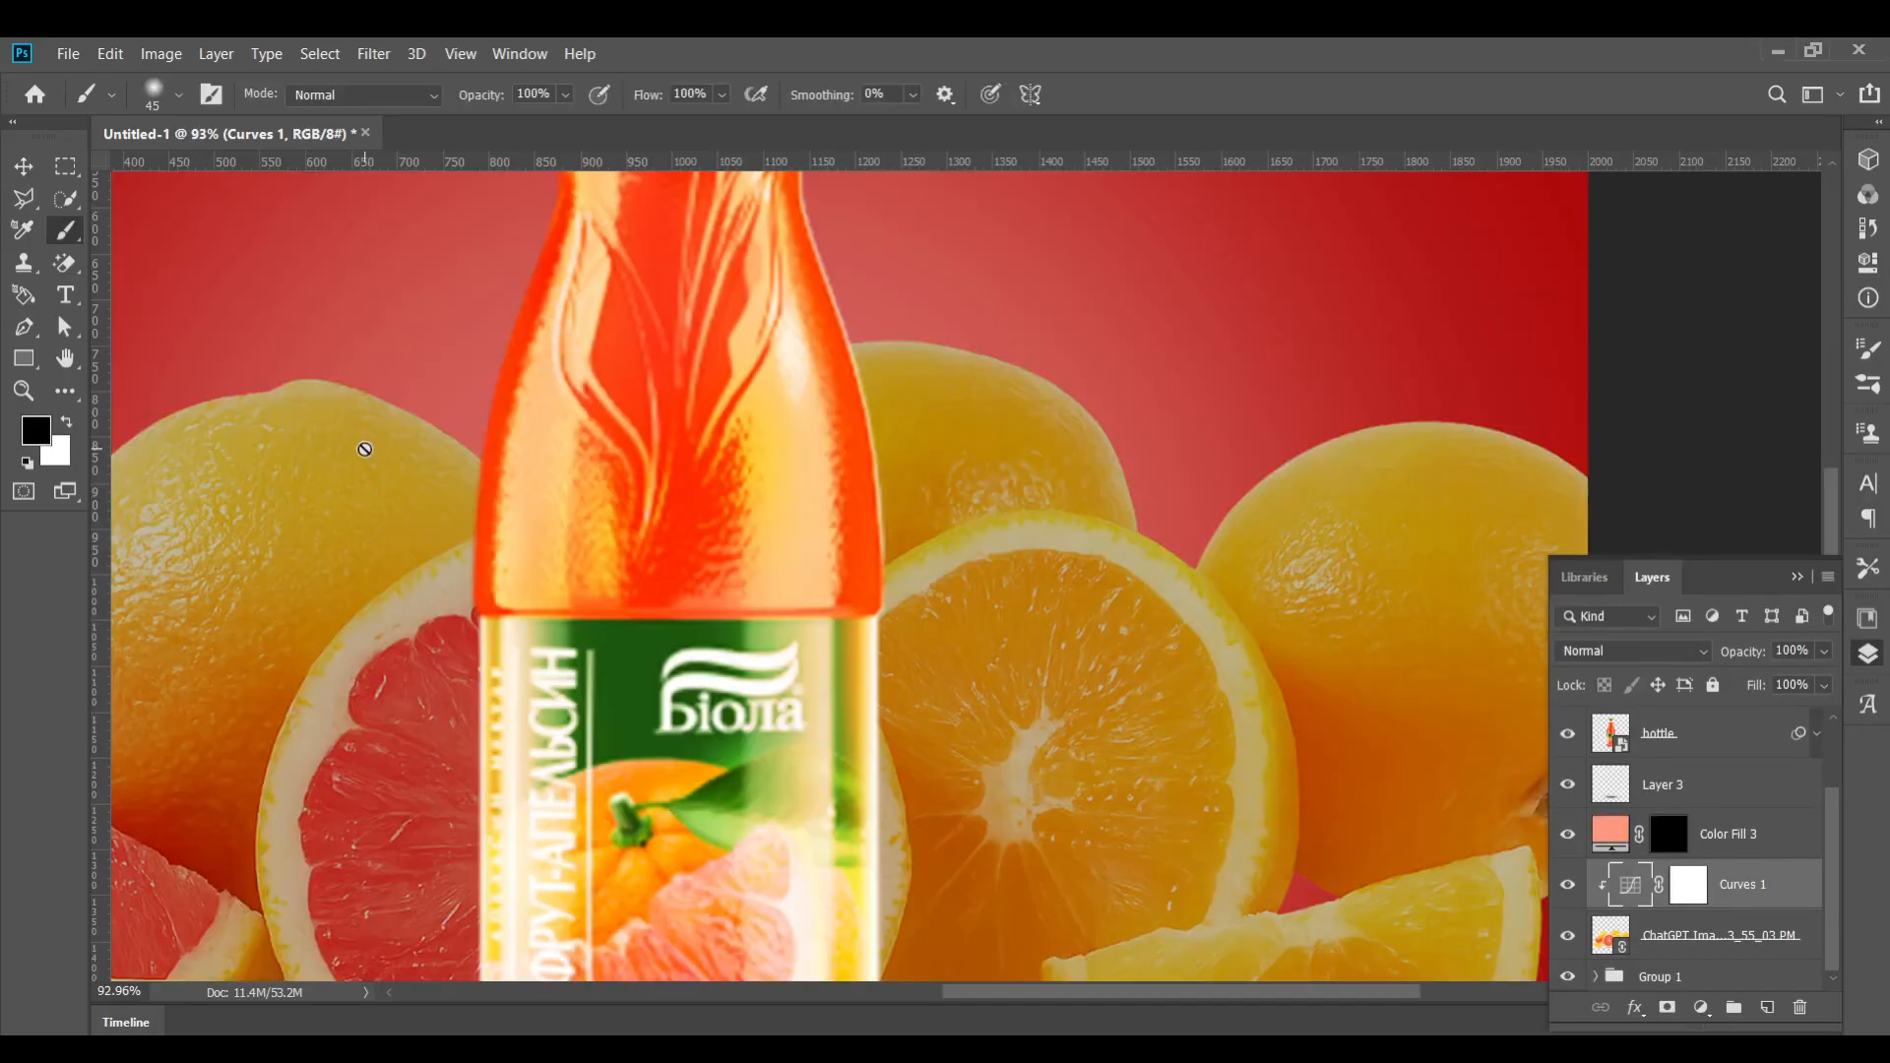
scroll(358, 443, up, 1)
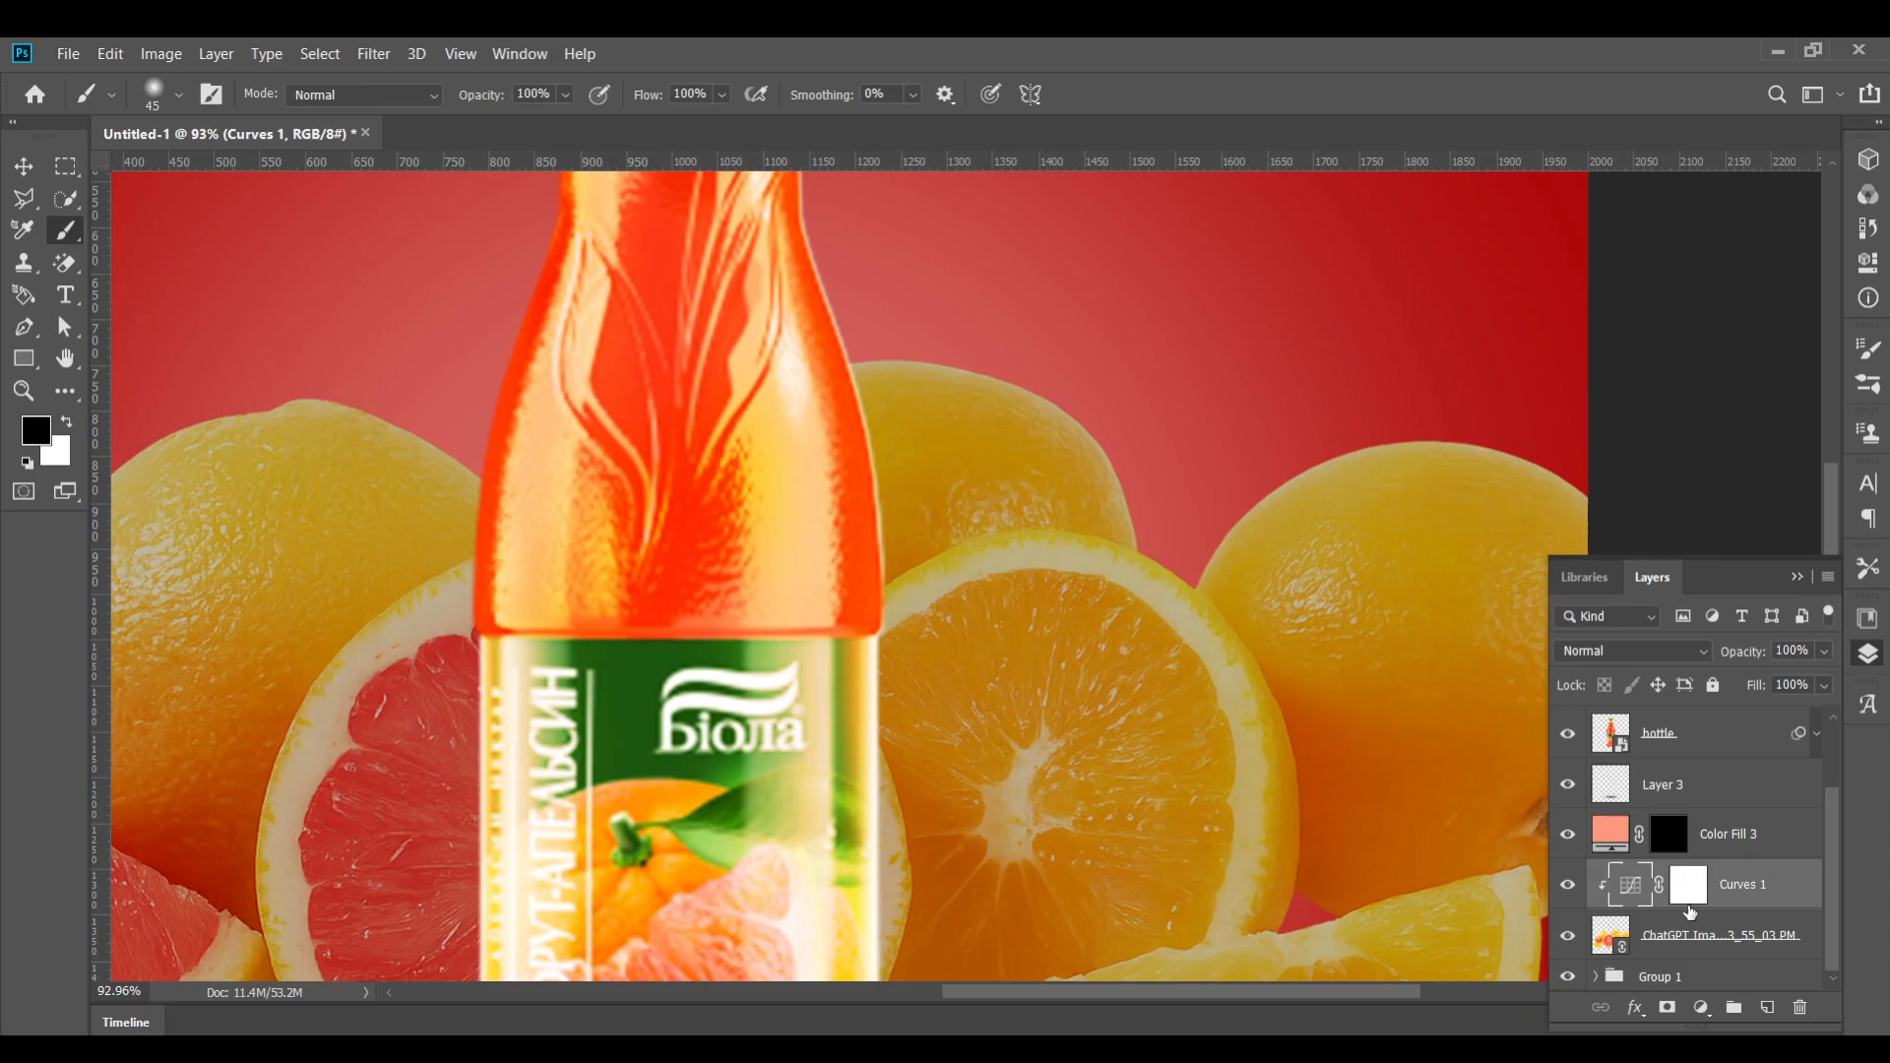
click(1689, 906)
key(x)
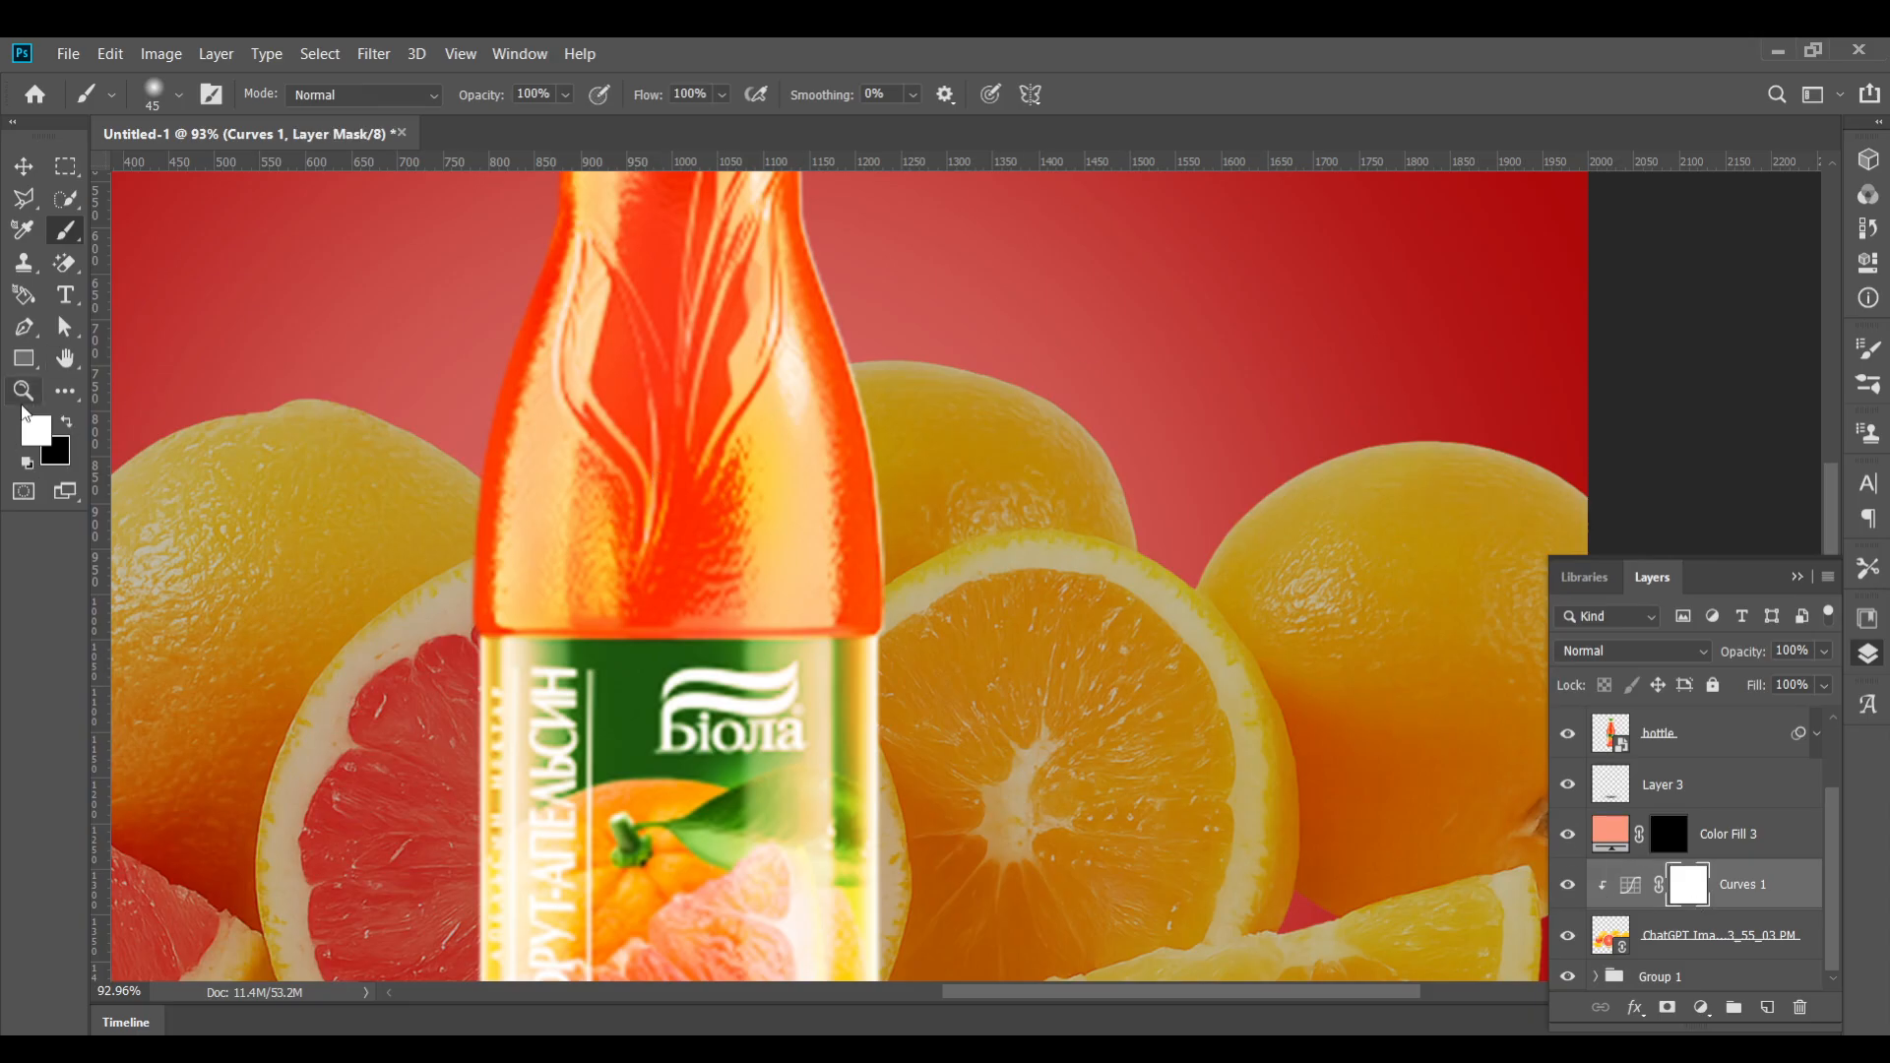
click(69, 430)
Paint on the mask along the top edge of the orange beside the bottle with a 35 px brush
scroll(886, 367, up, 5)
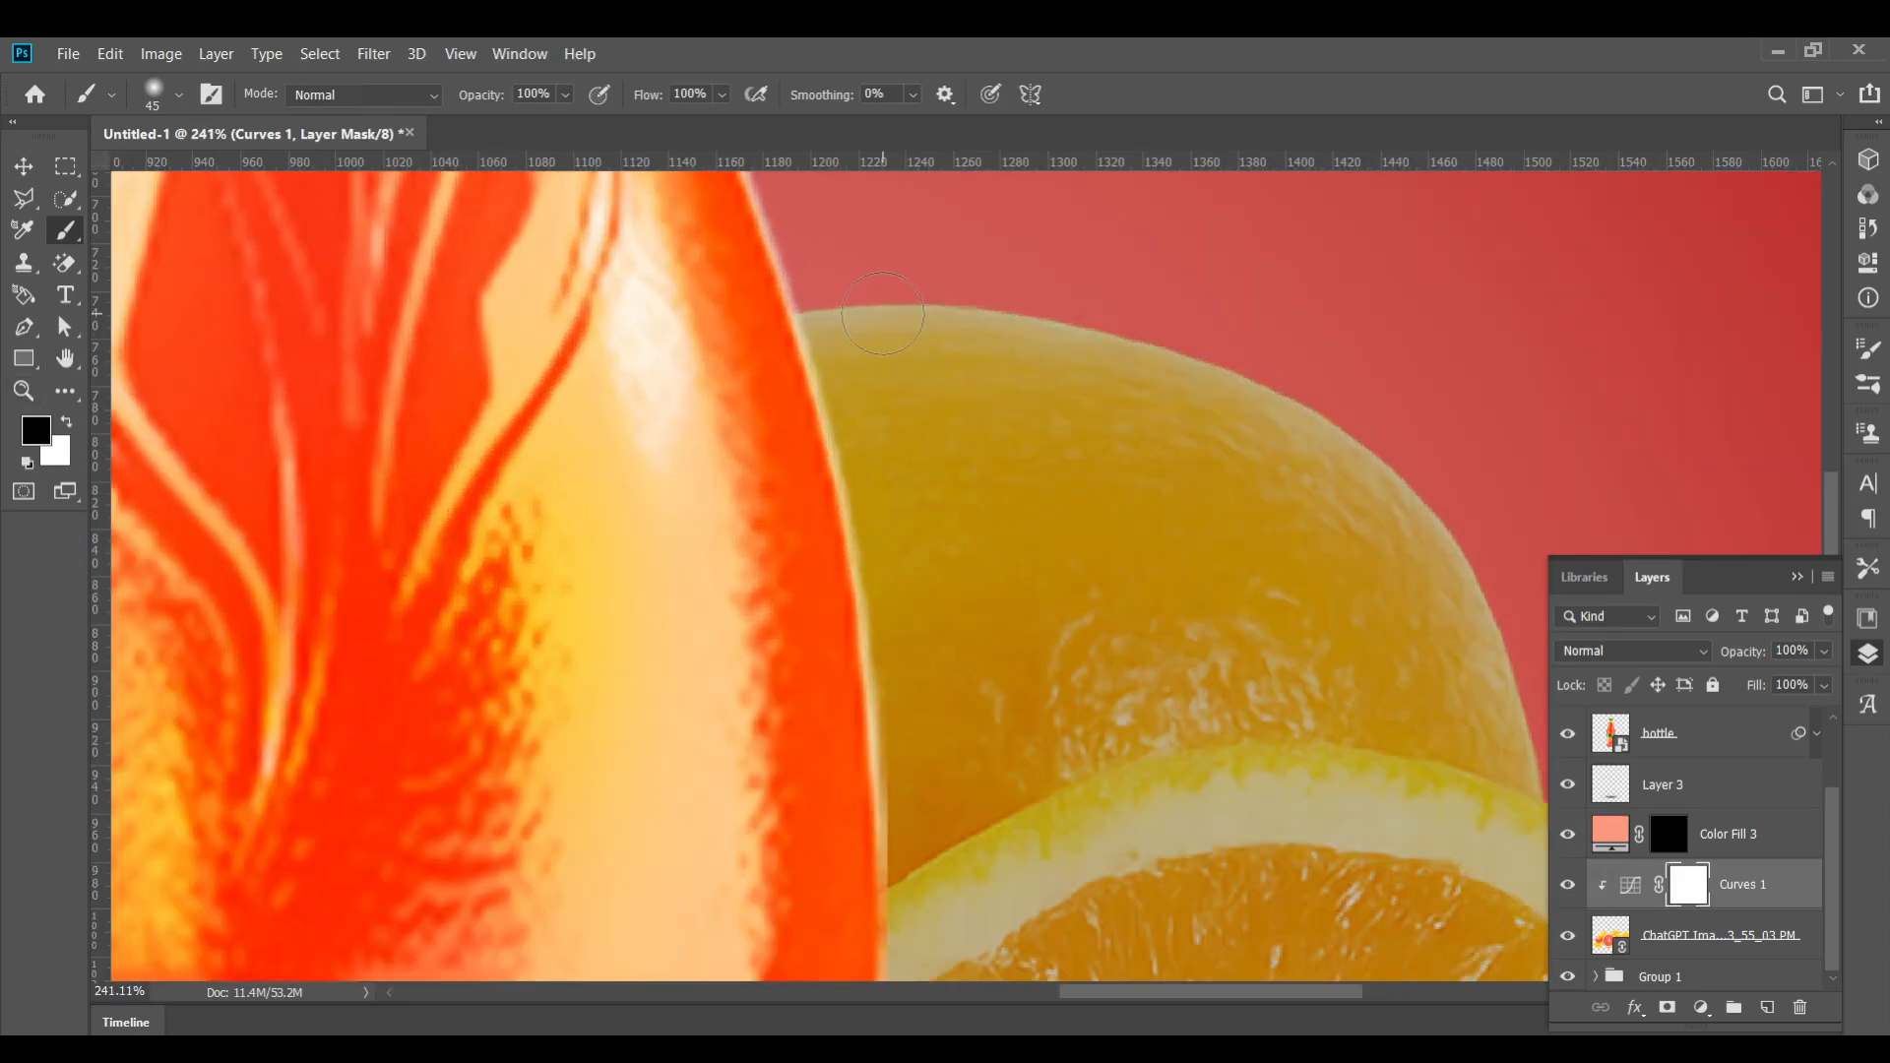
key(bracketleft)
mouse_move(802, 323)
mouse_down()
mouse_move(926, 300)
mouse_move(1083, 335)
mouse_move(1306, 411)
mouse_move(1421, 493)
mouse_up()
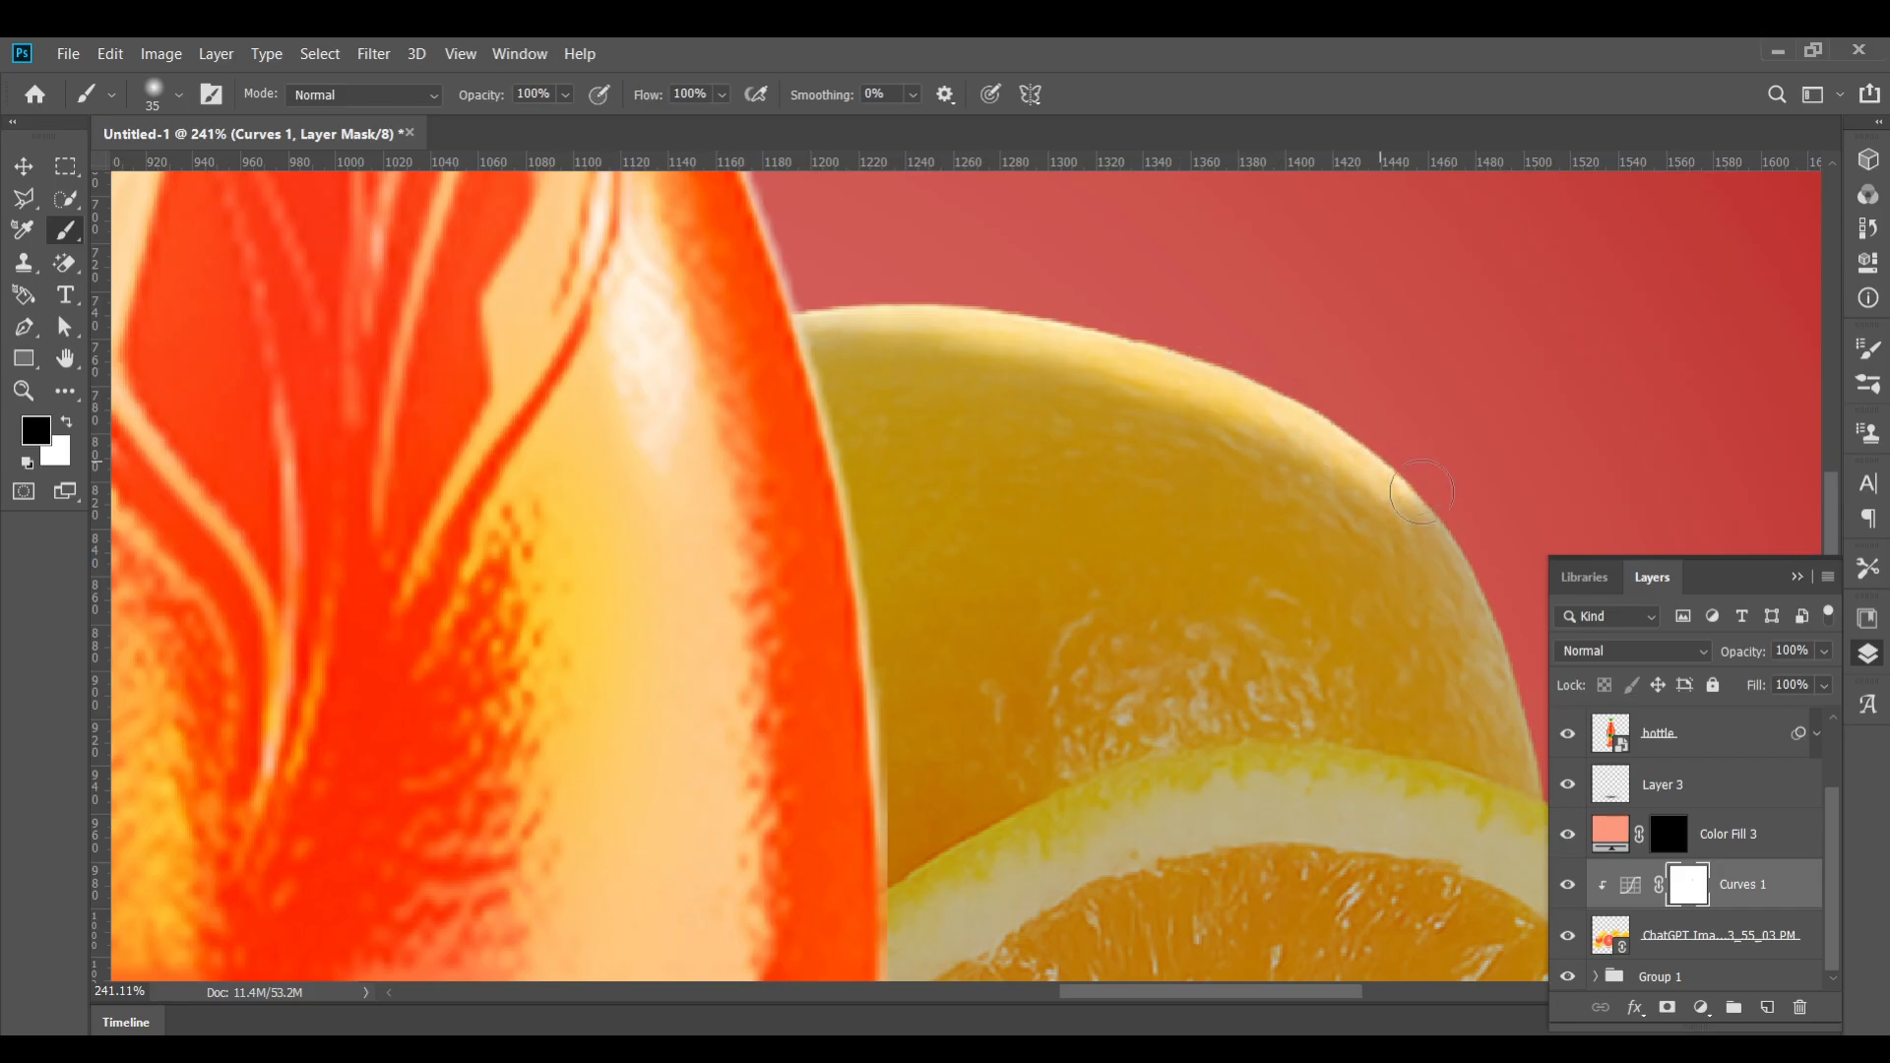
scroll(1421, 492, down, 5)
key(9)
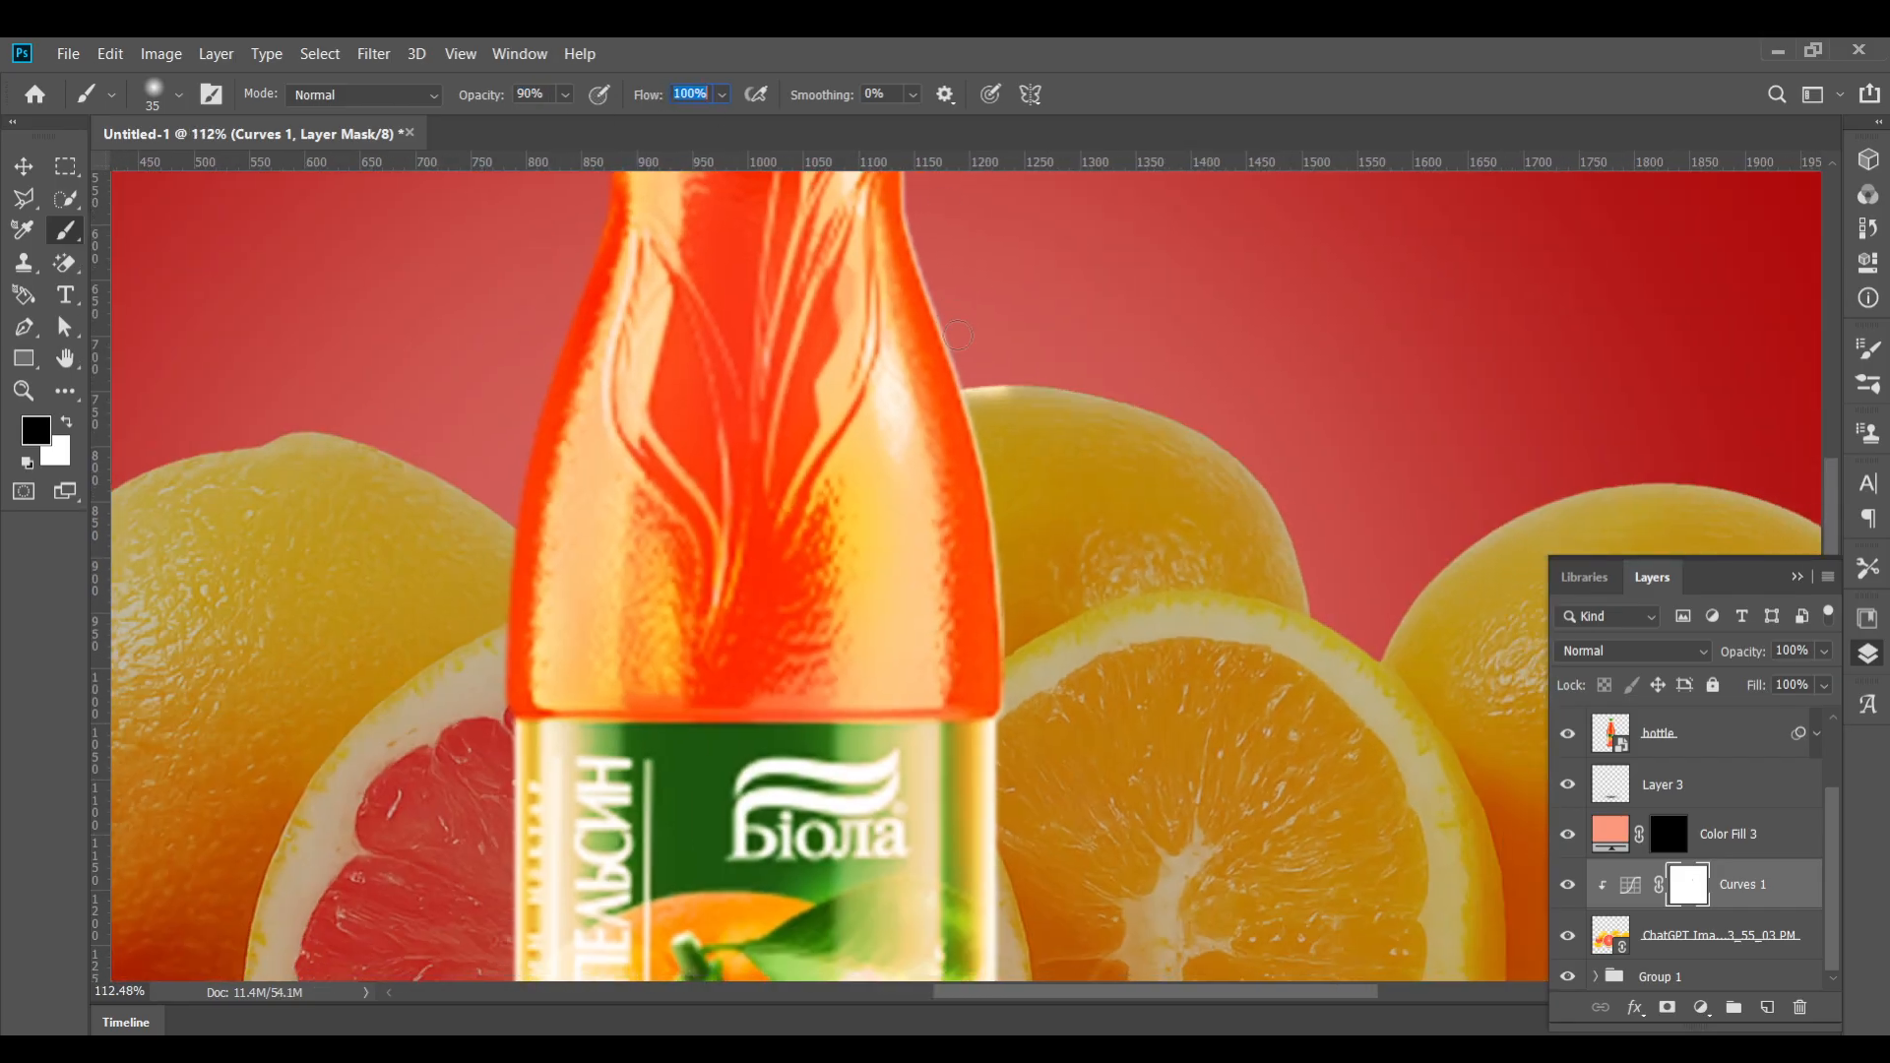
mouse_move(983, 394)
mouse_down()
mouse_move(1069, 397)
mouse_move(988, 382)
mouse_move(1193, 428)
mouse_move(1276, 495)
mouse_move(1317, 619)
mouse_up()
key(ctrl+z)
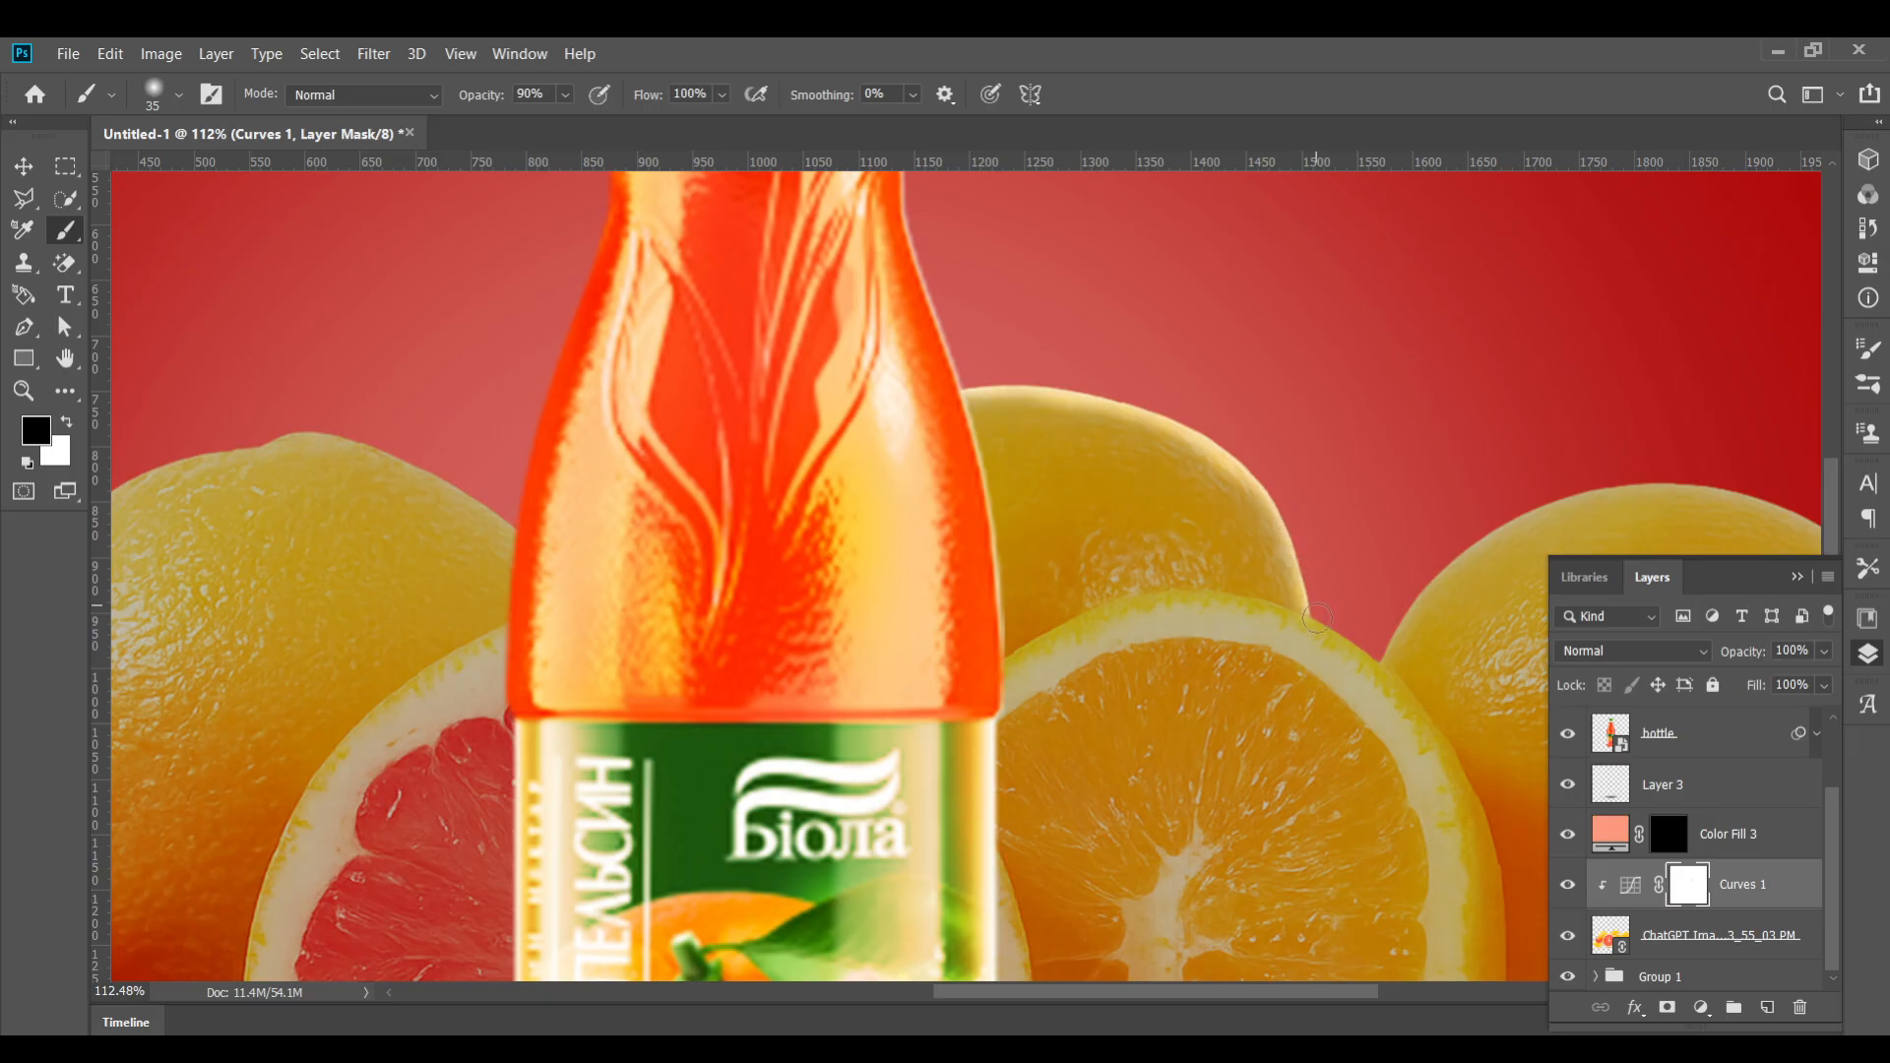
scroll(975, 421, down, 2)
scroll(975, 421, right, 3)
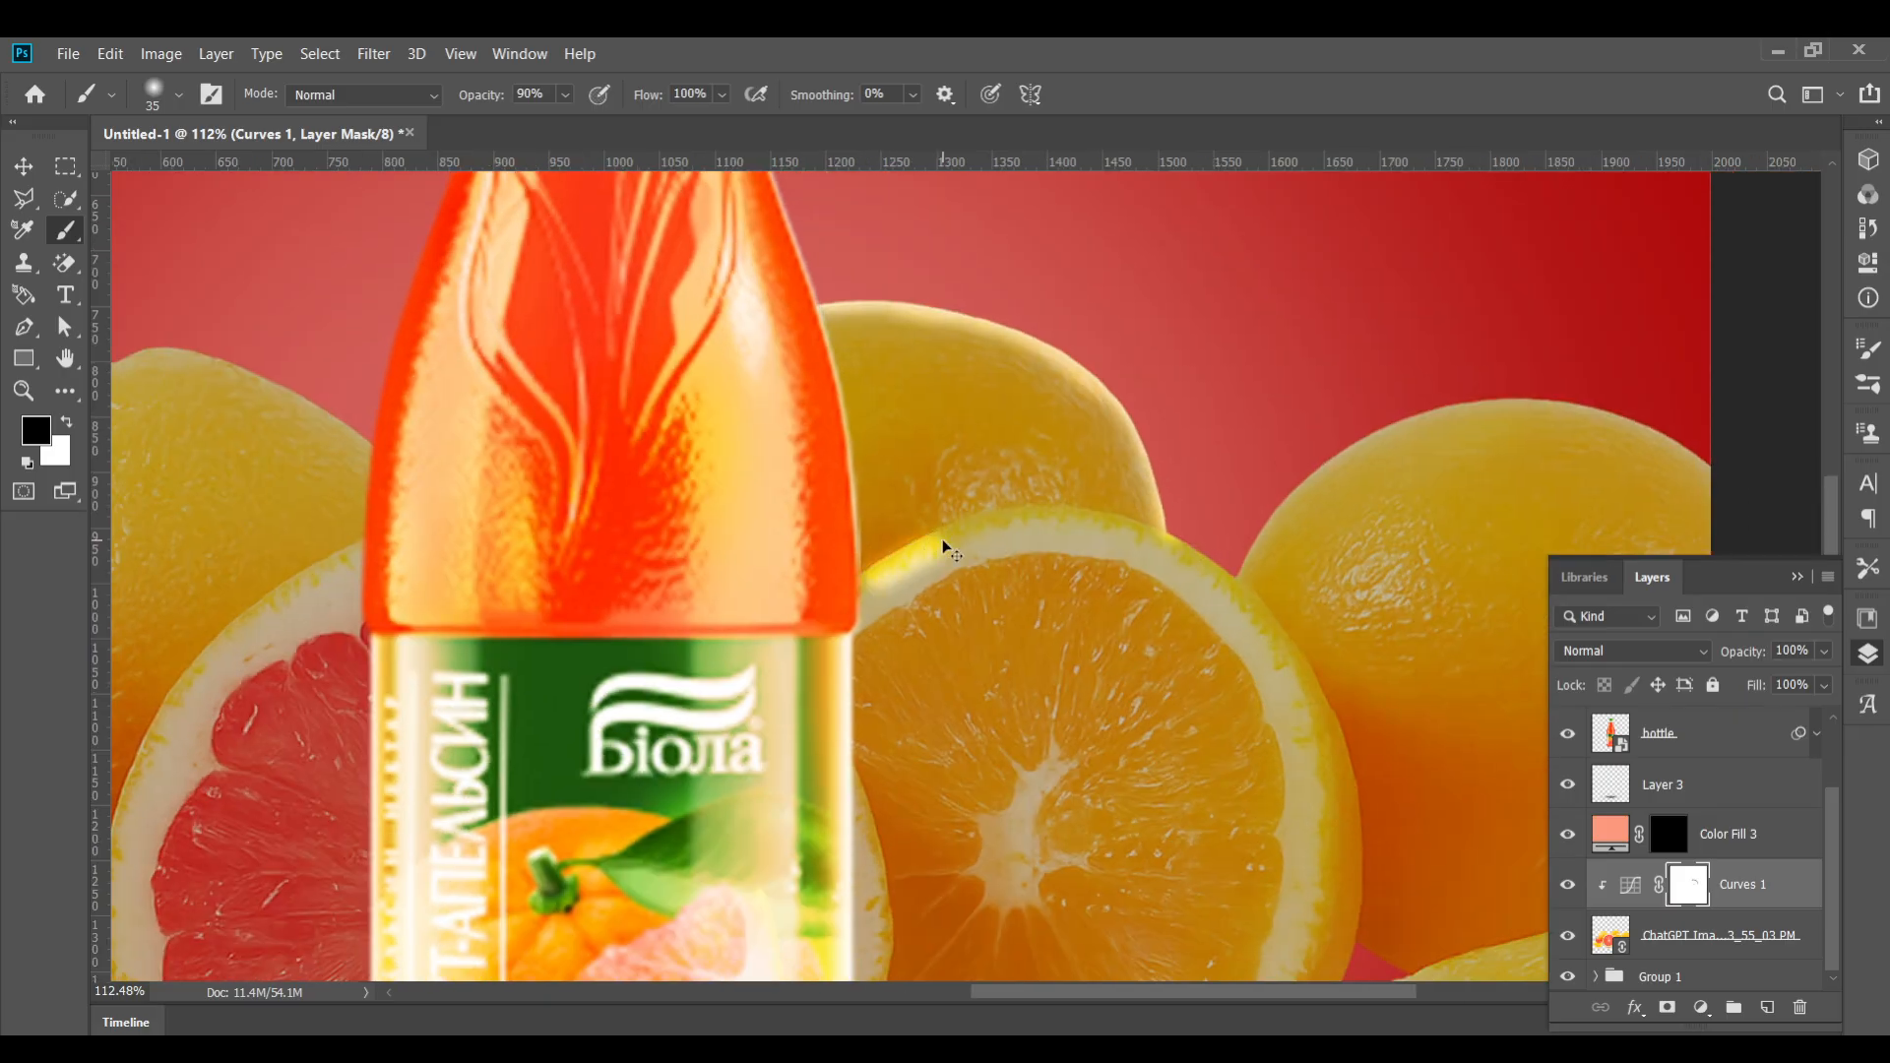
drag(459, 108, 456, 108)
mouse_move(845, 608)
mouse_down()
mouse_move(1018, 517)
mouse_move(1193, 552)
mouse_move(903, 564)
mouse_move(1073, 522)
mouse_move(1206, 566)
mouse_up()
key(ctrl+z)
Paint two mask strokes over the orange halves right of the bottle at 56% opacity with a 20 px brush
scroll(1206, 566, down, 2)
mouse_move(1215, 478)
mouse_down()
mouse_move(1250, 610)
mouse_move(1226, 714)
mouse_up()
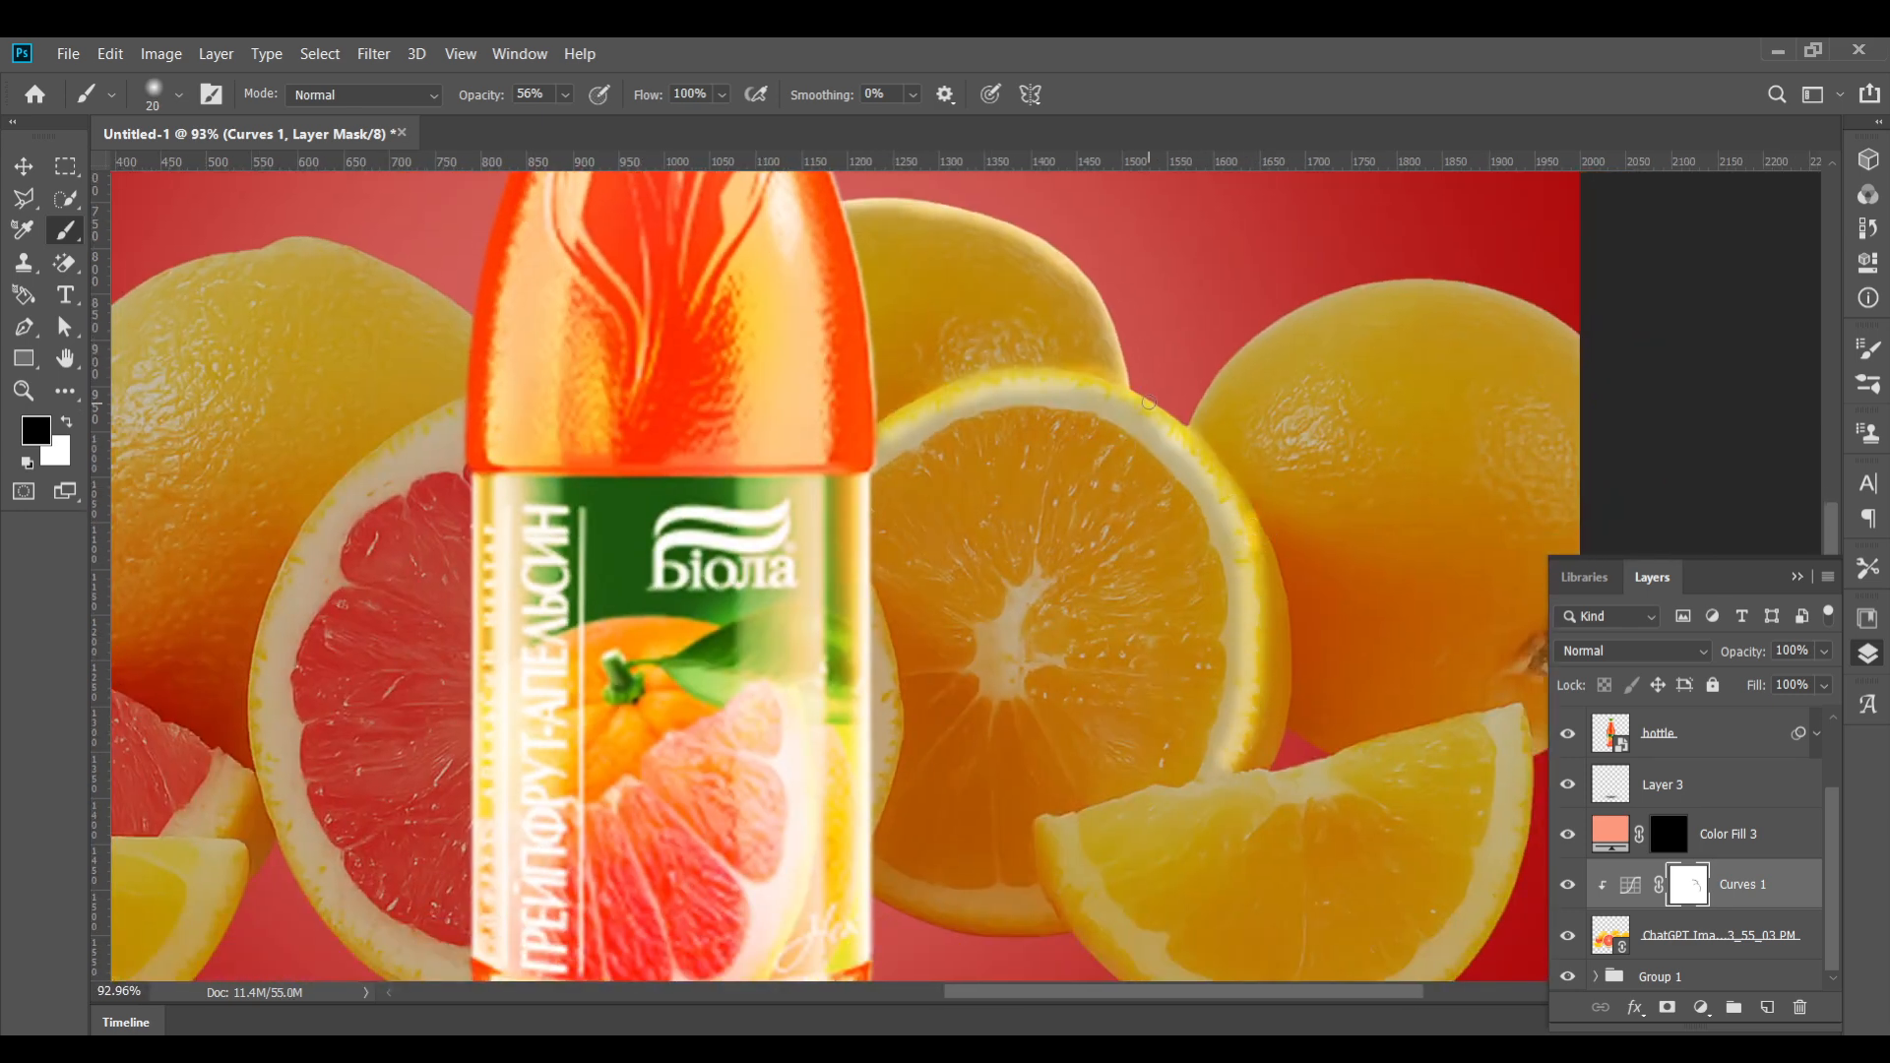
mouse_move(1149, 403)
mouse_down()
mouse_move(1211, 448)
mouse_move(1274, 580)
mouse_move(1270, 546)
mouse_move(1288, 611)
mouse_move(1271, 757)
mouse_up()
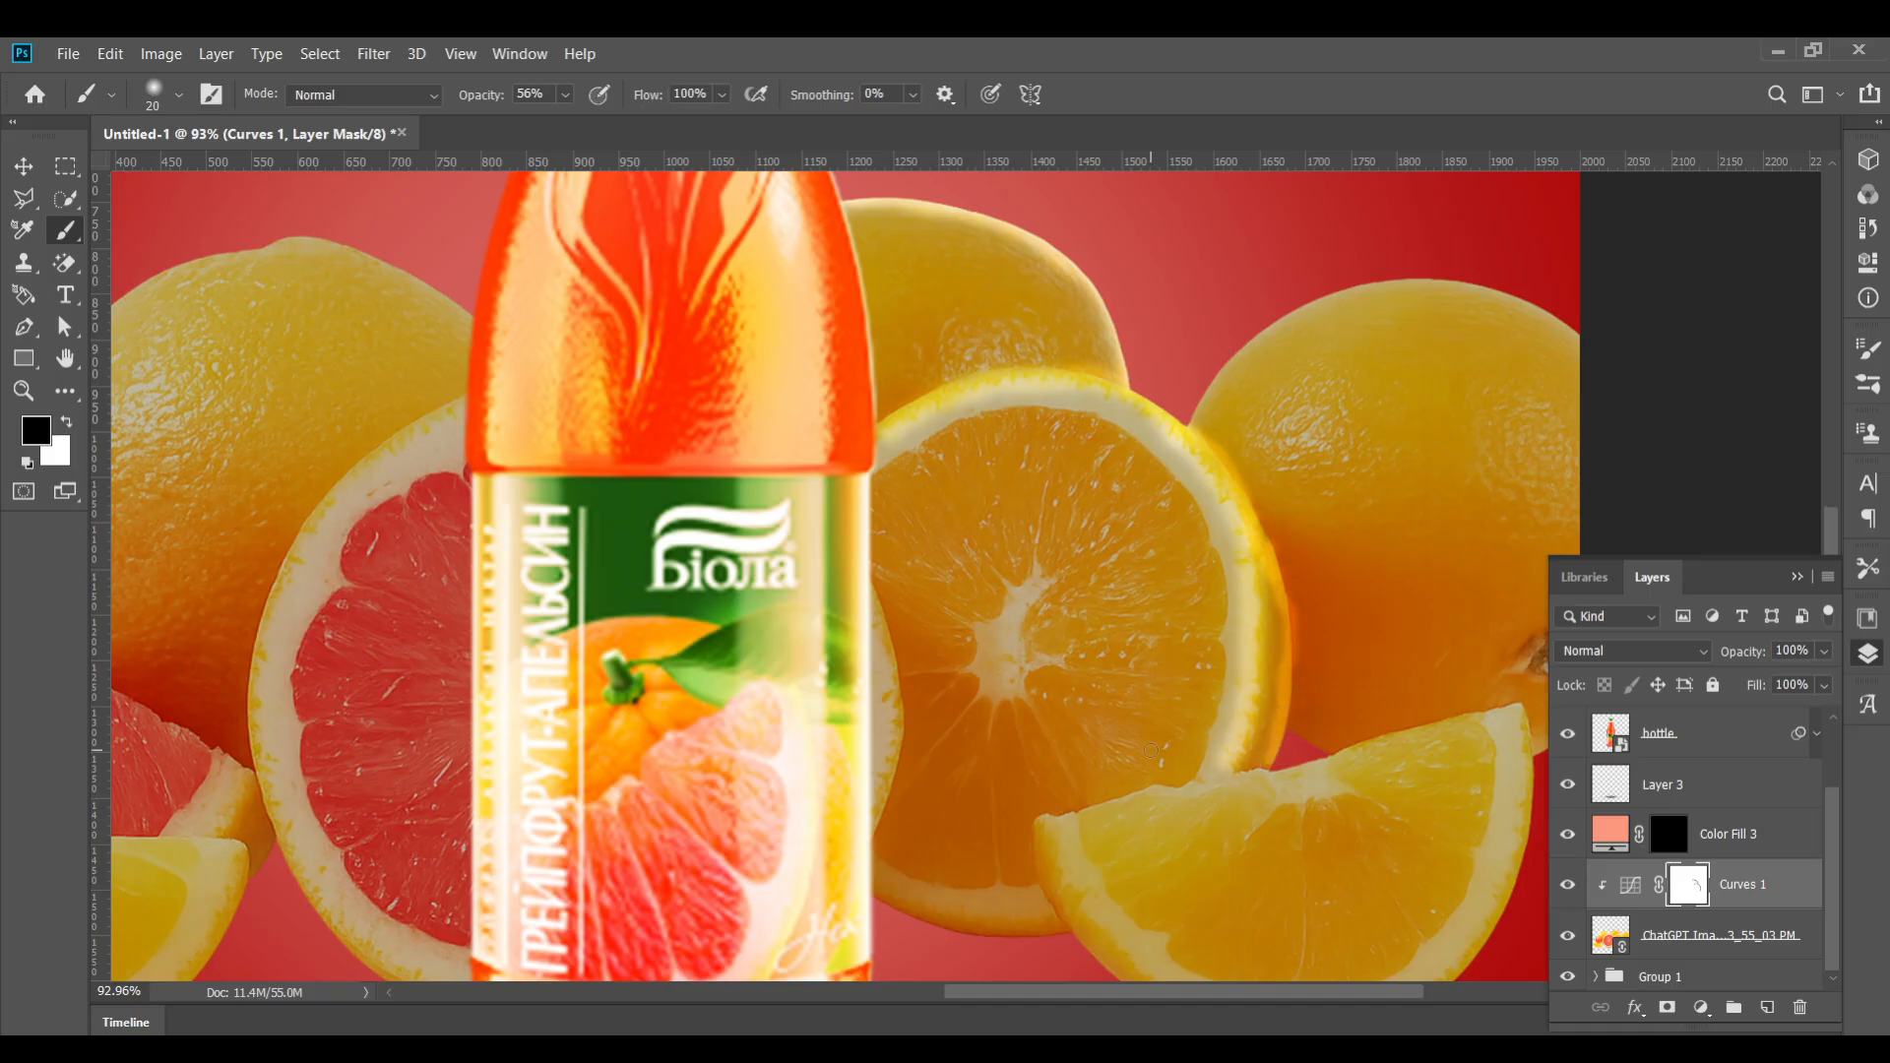
scroll(1265, 669, down, 1)
Undo the last five actions
key(ctrl+z)
key(ctrl+z)
key(ctrl+z)
key(ctrl+z)
key(ctrl+z)
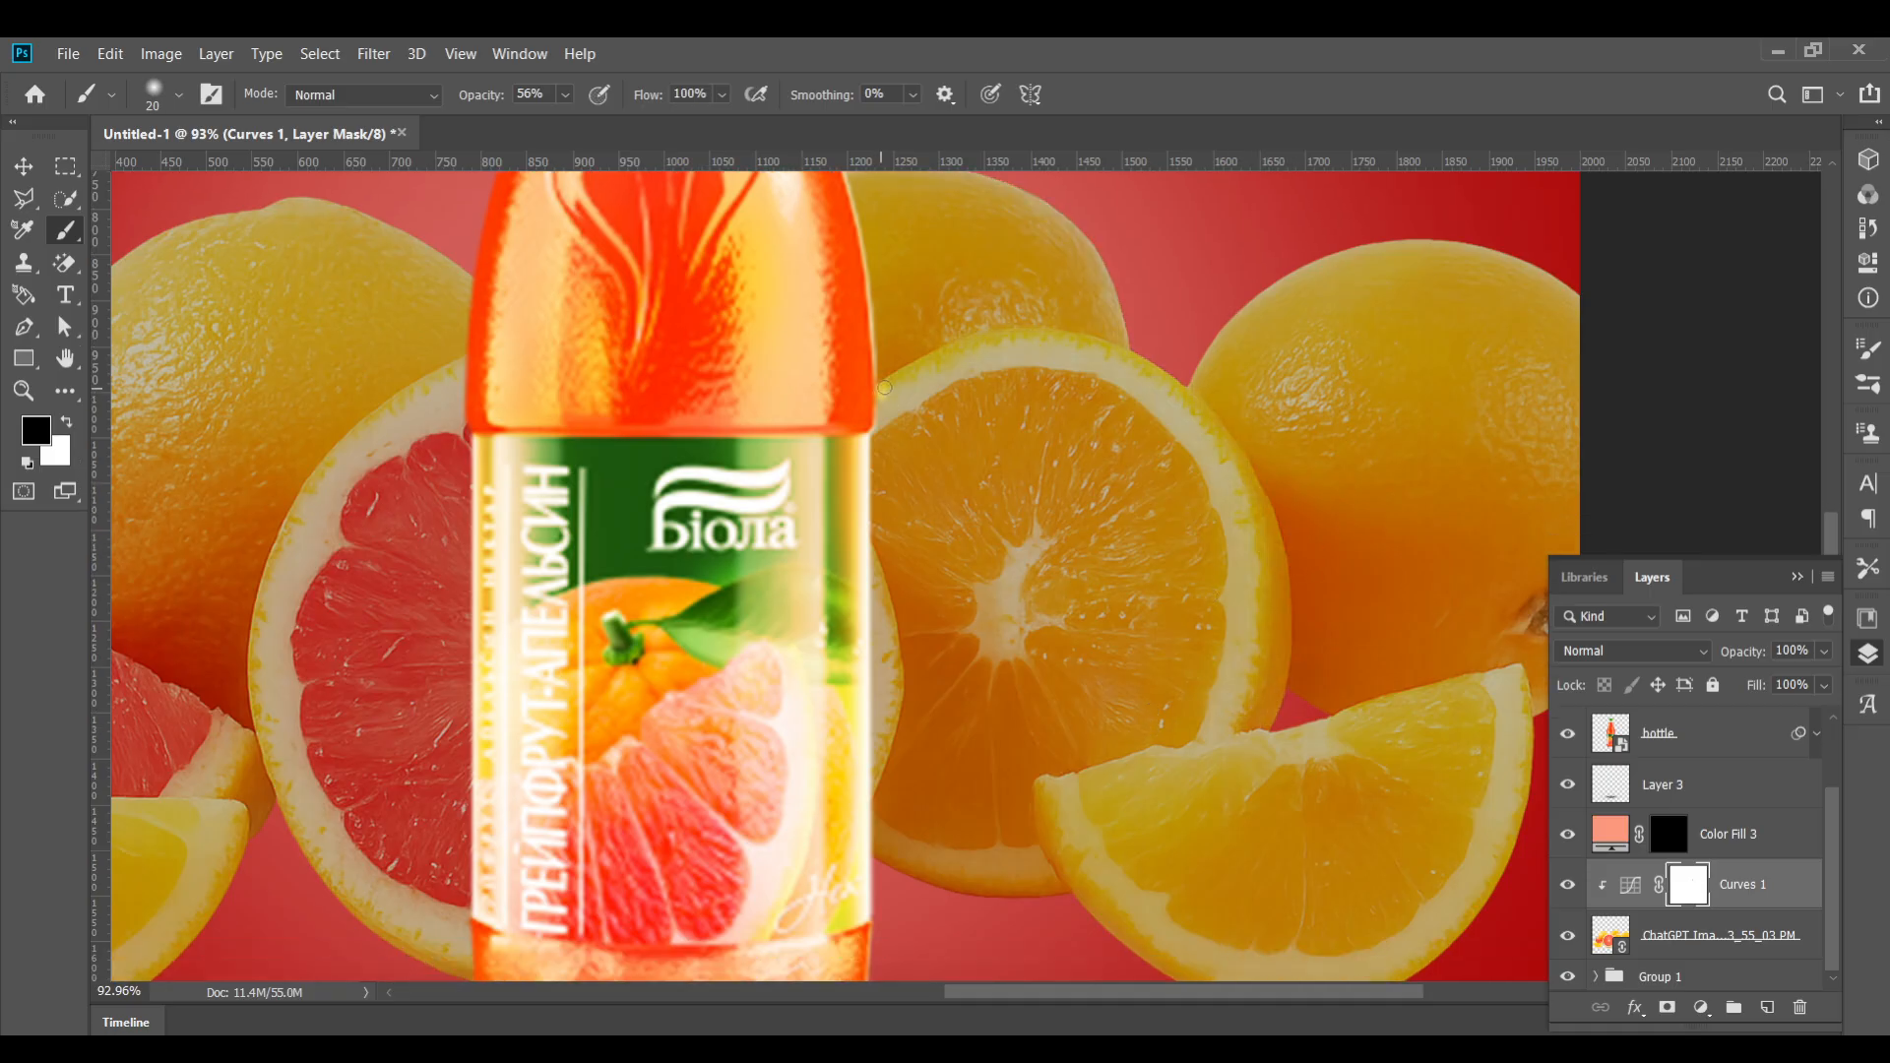
Paint on the Curves mask over the orange halves right of the bottle at 56% opacity
mouse_move(952, 355)
mouse_down()
mouse_move(1046, 338)
mouse_move(1168, 380)
mouse_move(1235, 465)
mouse_move(1266, 589)
mouse_move(1243, 732)
mouse_up()
scroll(1244, 727, down, 4)
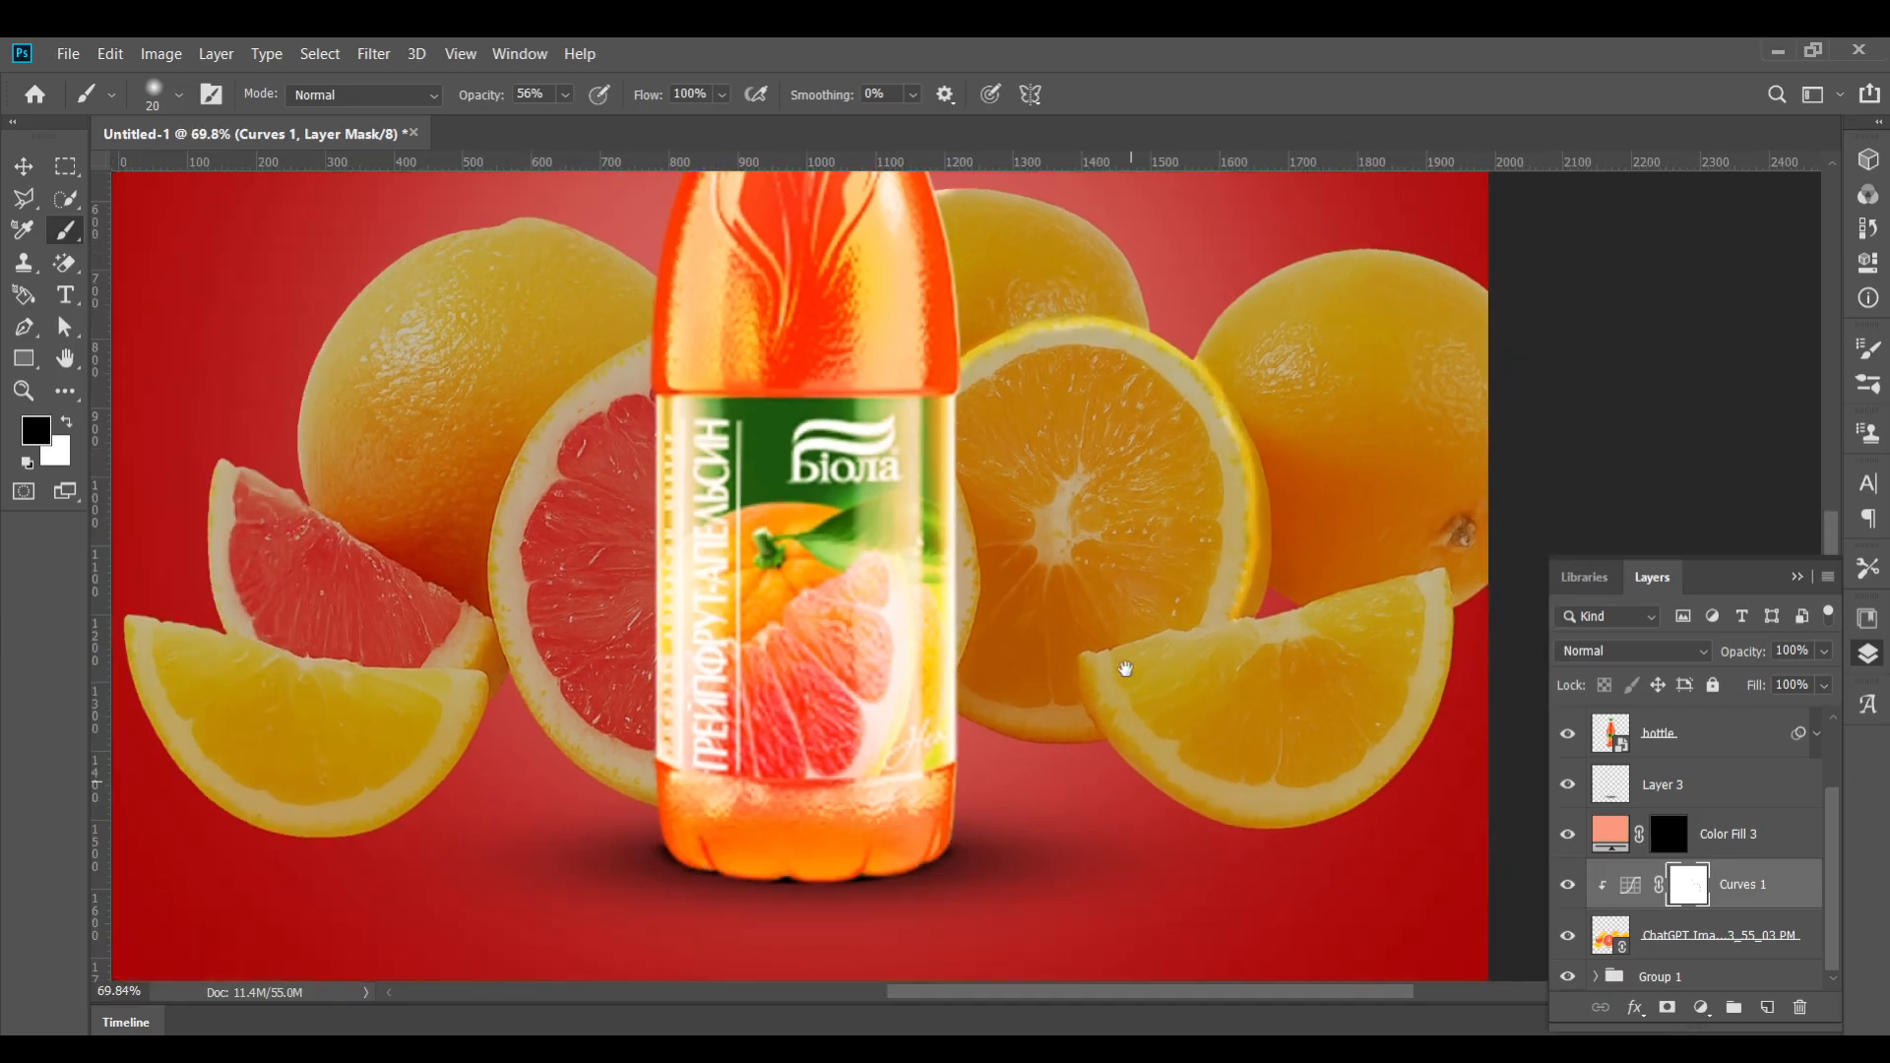
scroll(1057, 758, up, 10)
mouse_move(838, 611)
mouse_down()
mouse_move(891, 635)
mouse_move(1216, 662)
mouse_up()
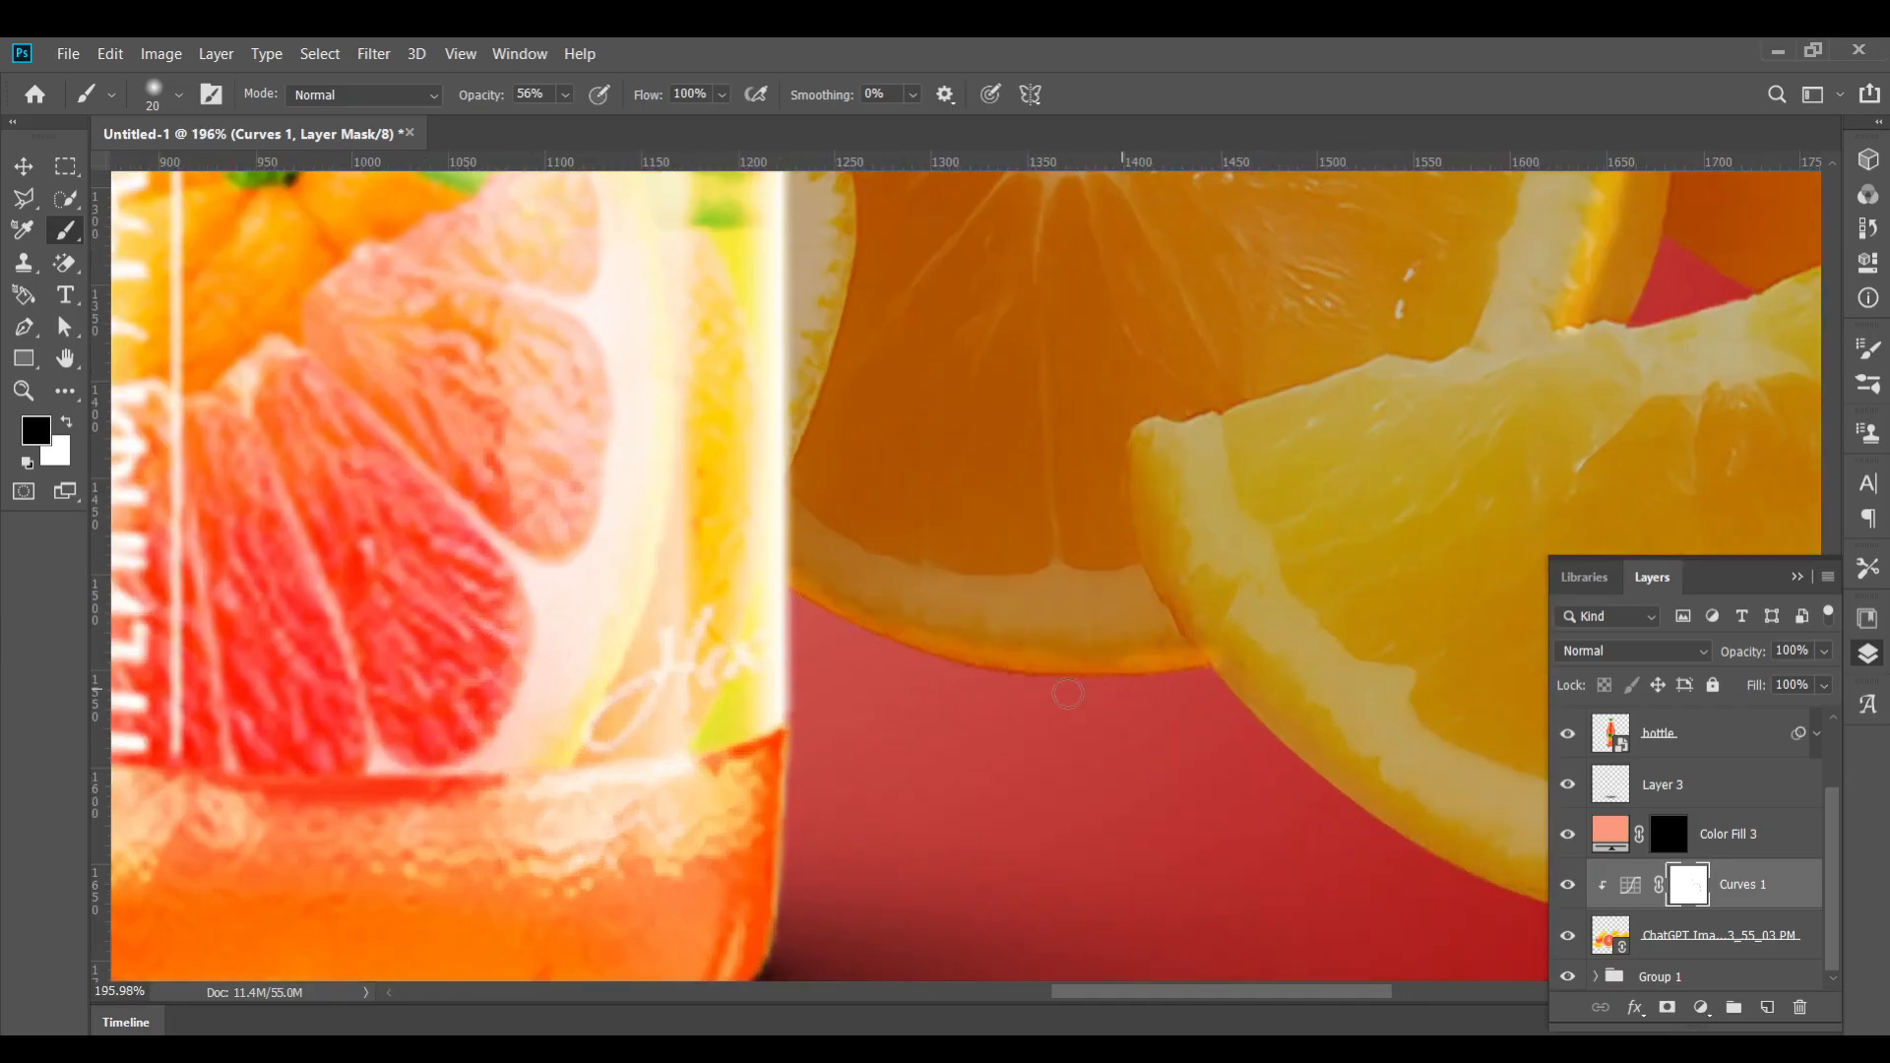
Paint a short mask stroke near the bottle's base and undo it
scroll(1217, 573, down, 3)
scroll(1216, 572, up, 1)
scroll(1148, 612, up, 1)
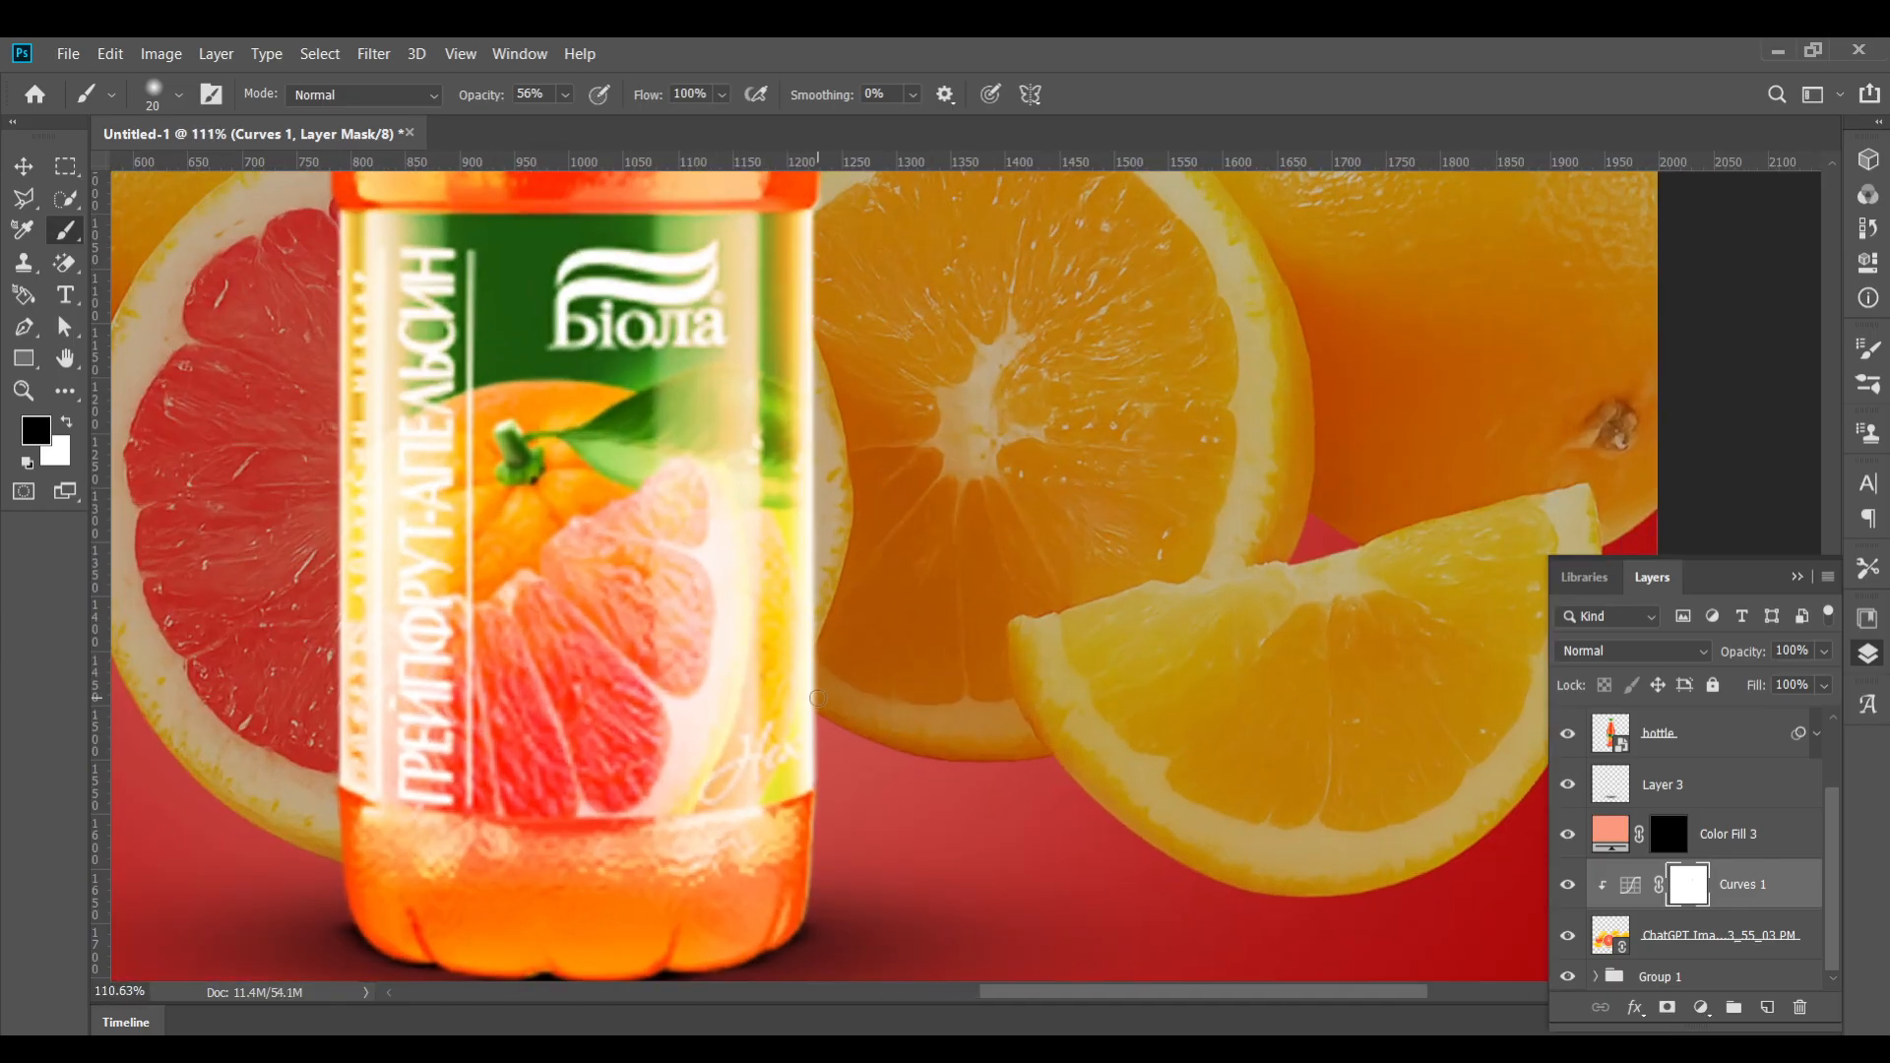
drag(955, 745, 1046, 760)
key(ctrl+z)
Set brush opacity to 100% and paint the mask along the orange half's lower edge beside the bottle
drag(493, 97, 603, 103)
drag(855, 723, 1018, 761)
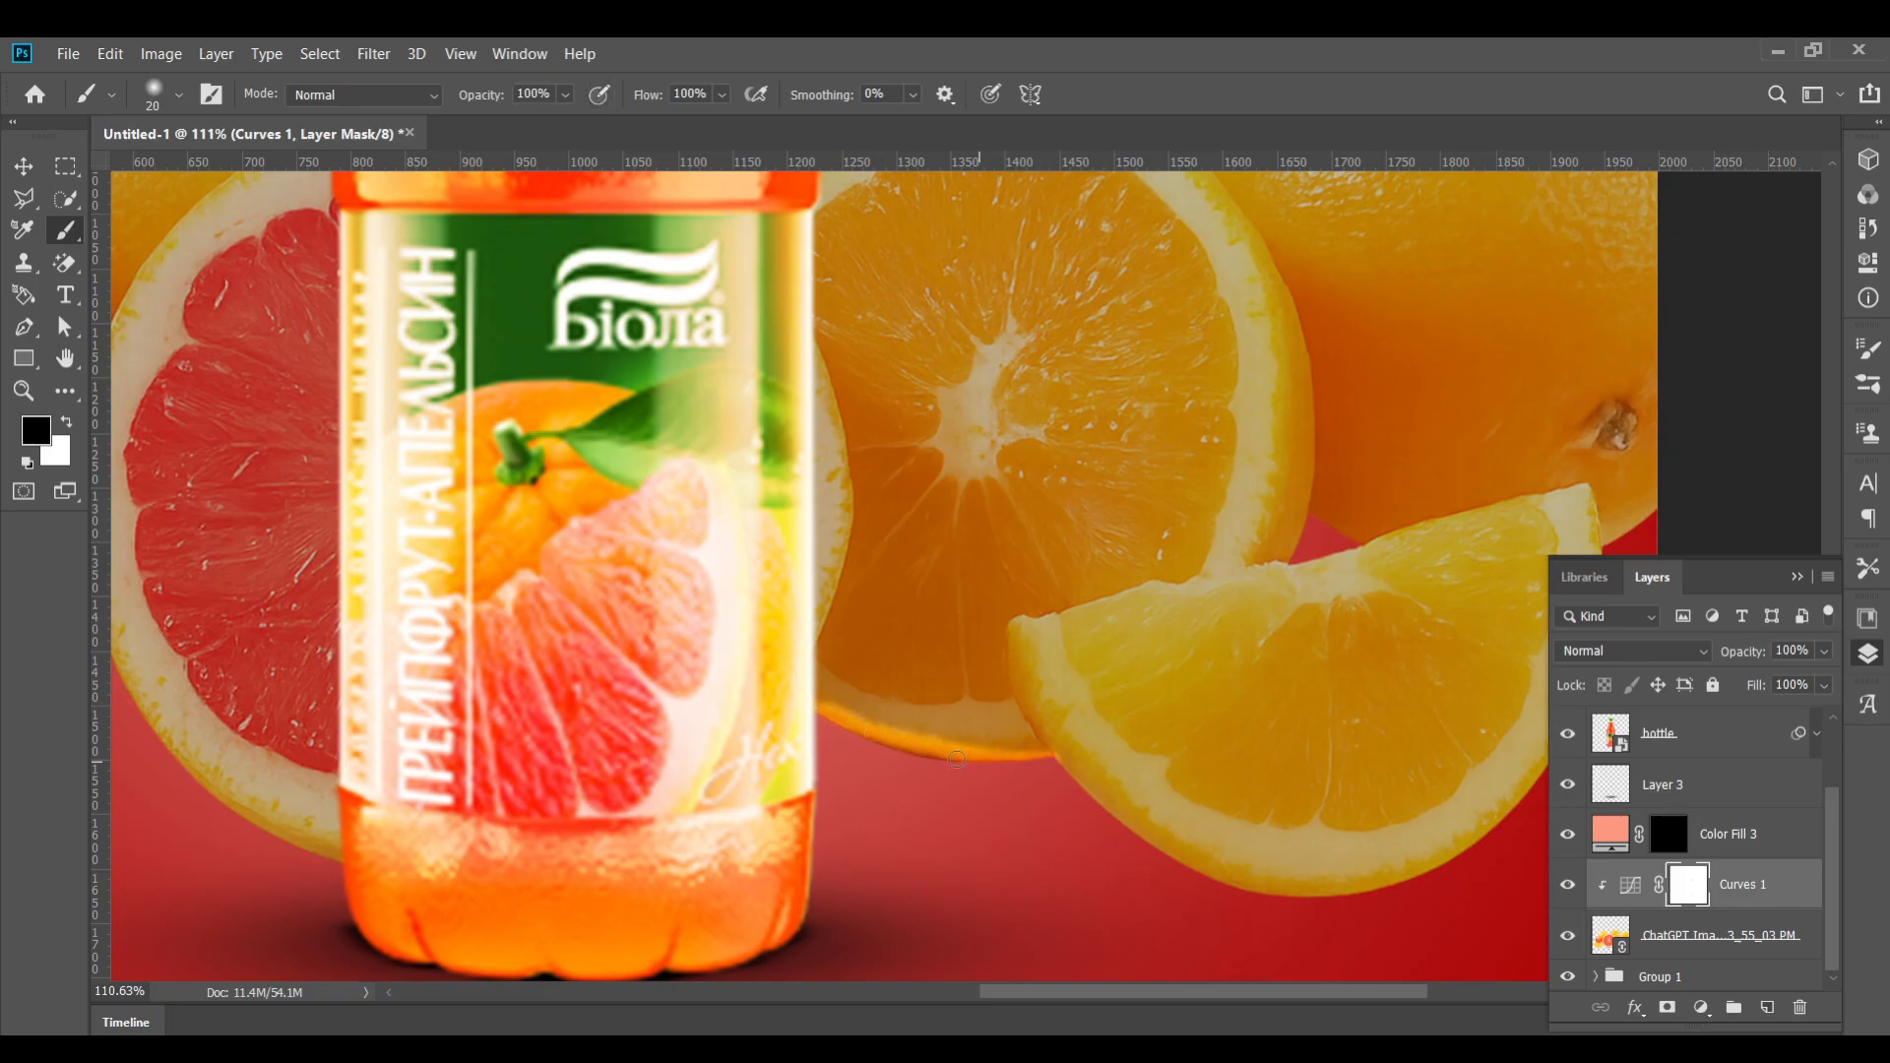
scroll(804, 689, down, 2)
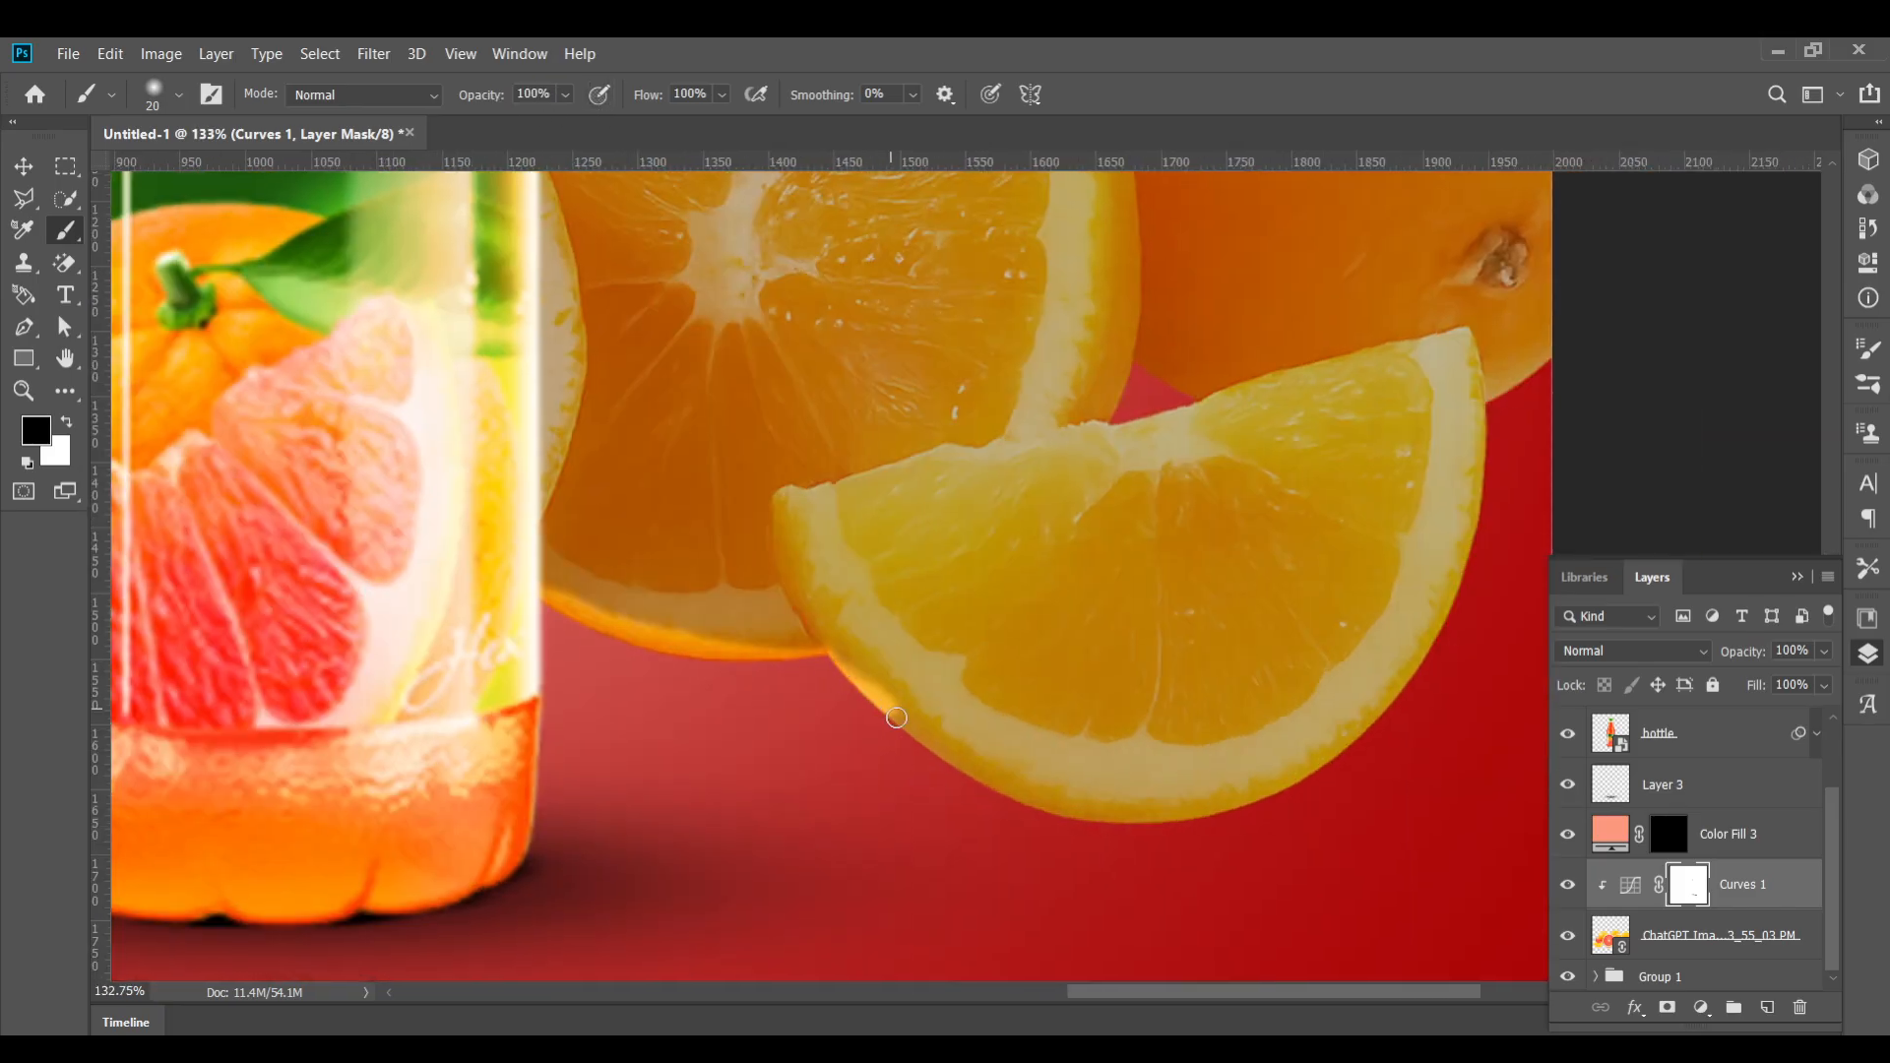
drag(896, 718, 1016, 788)
key(ctrl+z)
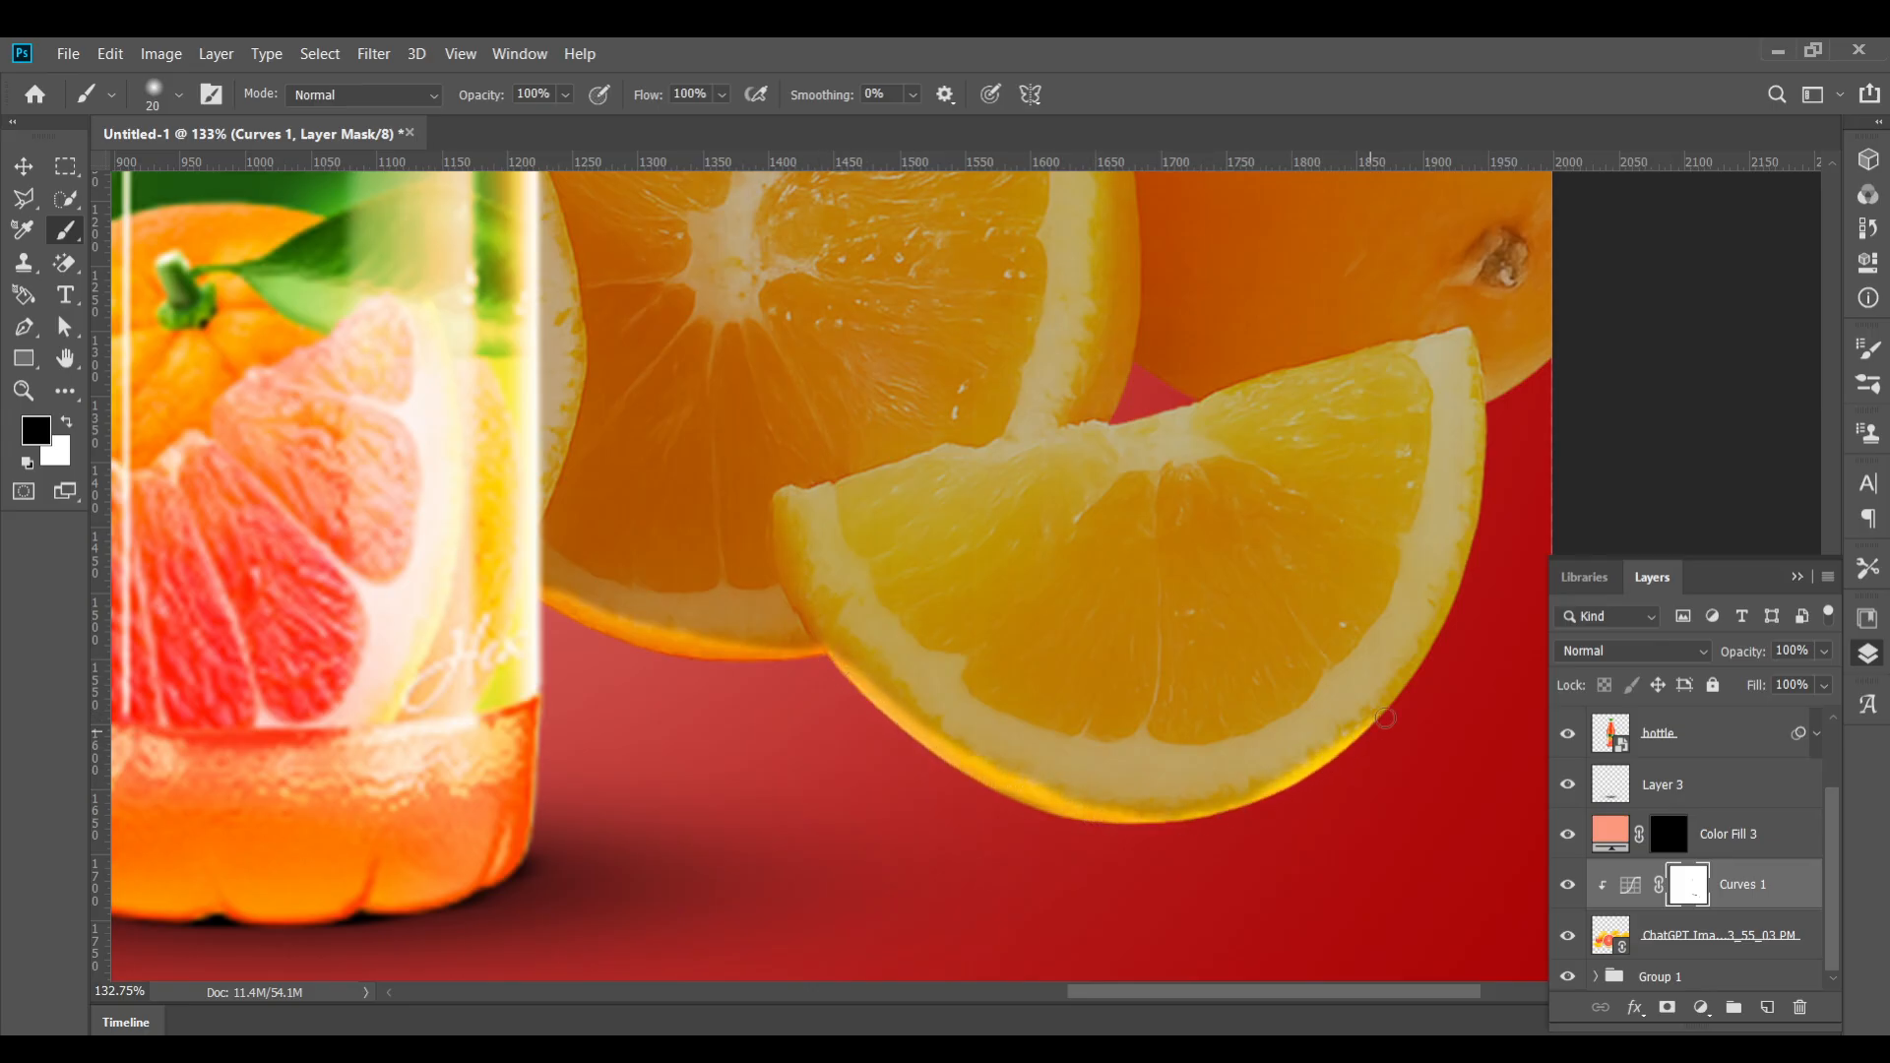
Dab the Curves mask at the top edge of the right-hand orange
scroll(1487, 401, down, 2)
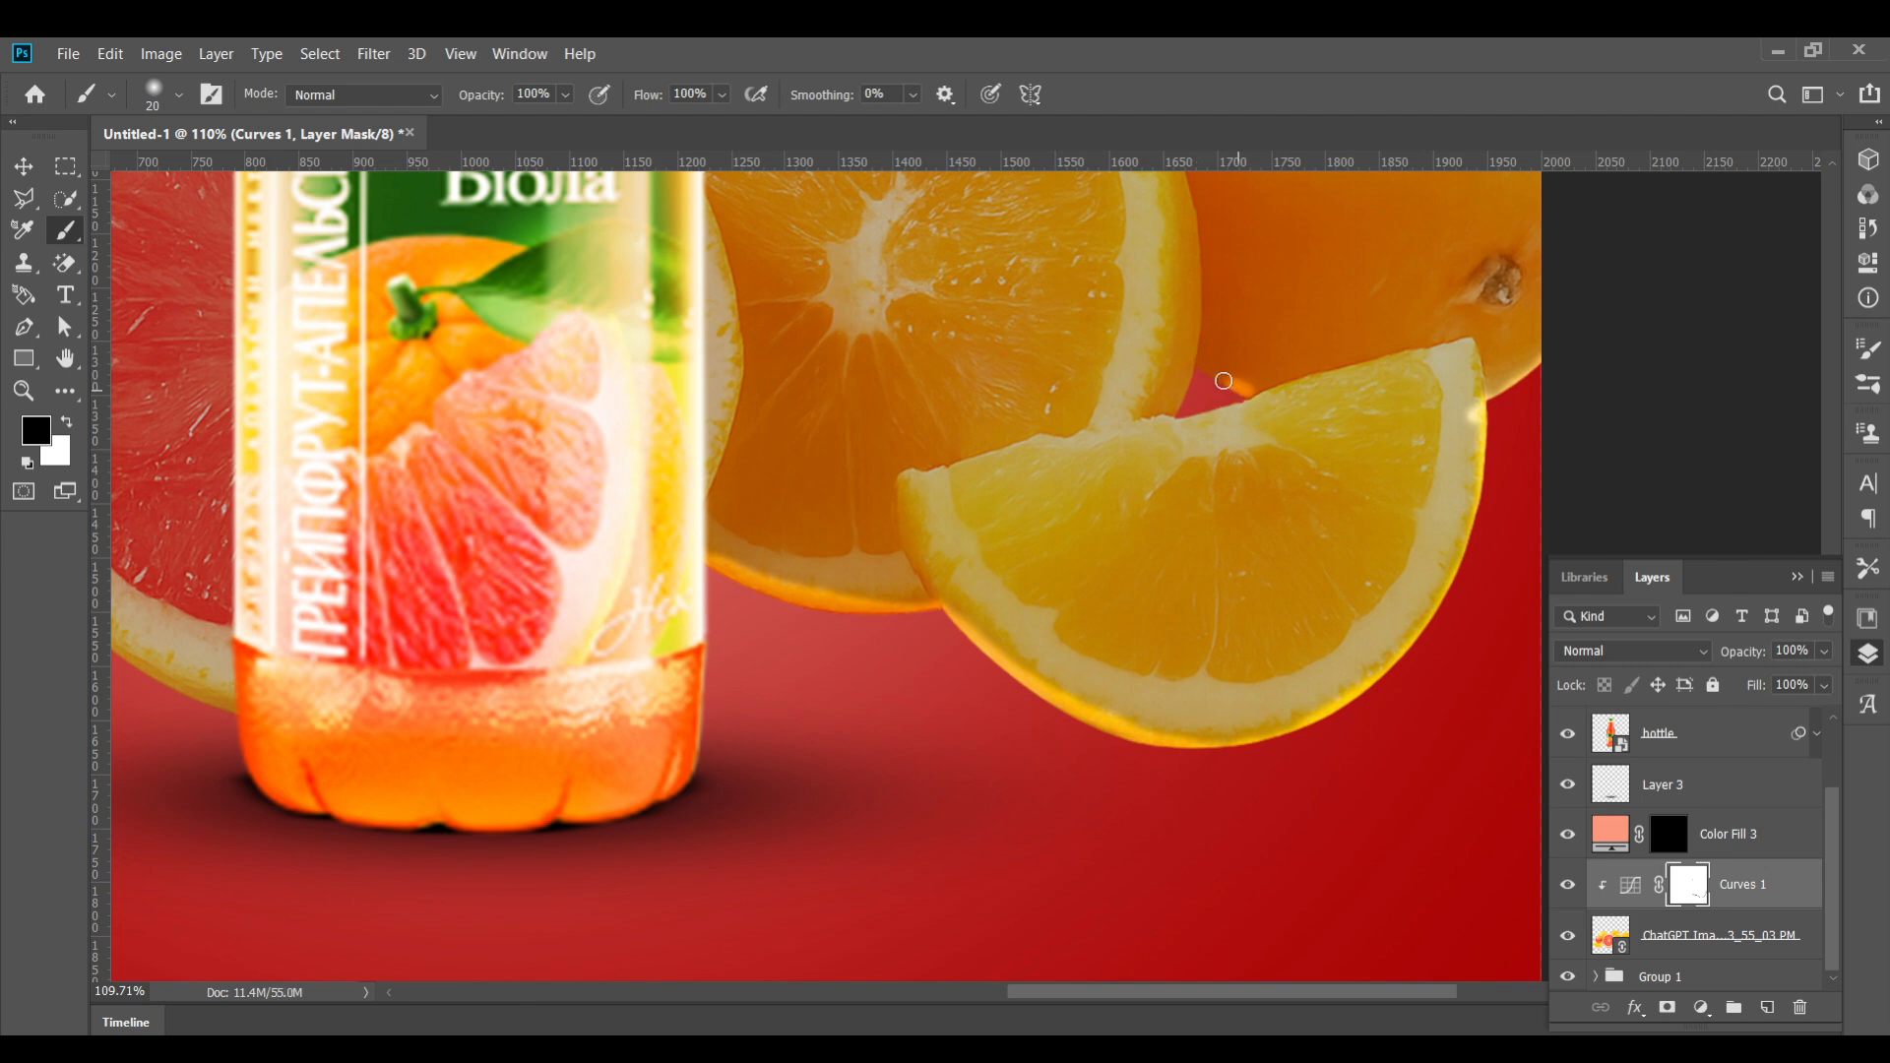
scroll(1189, 388, down, 5)
scroll(1426, 528, up, 5)
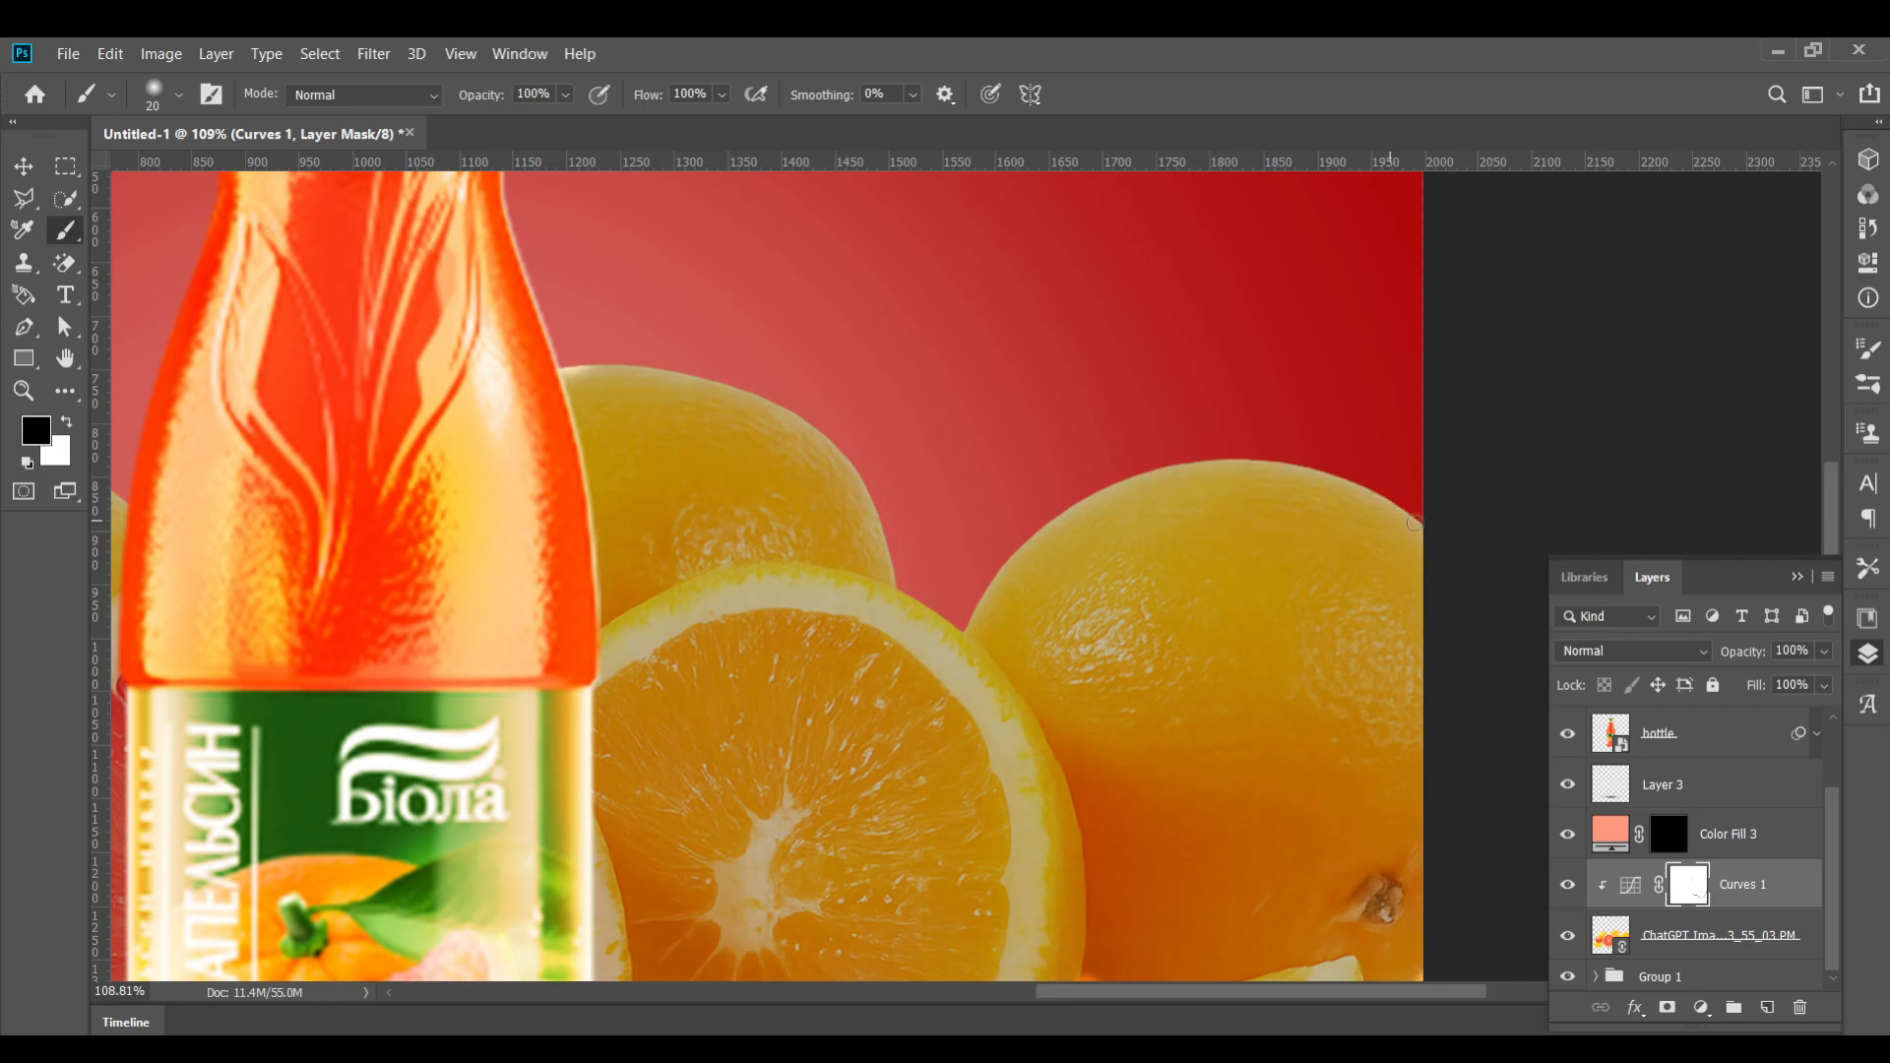
drag(1394, 505, 1407, 514)
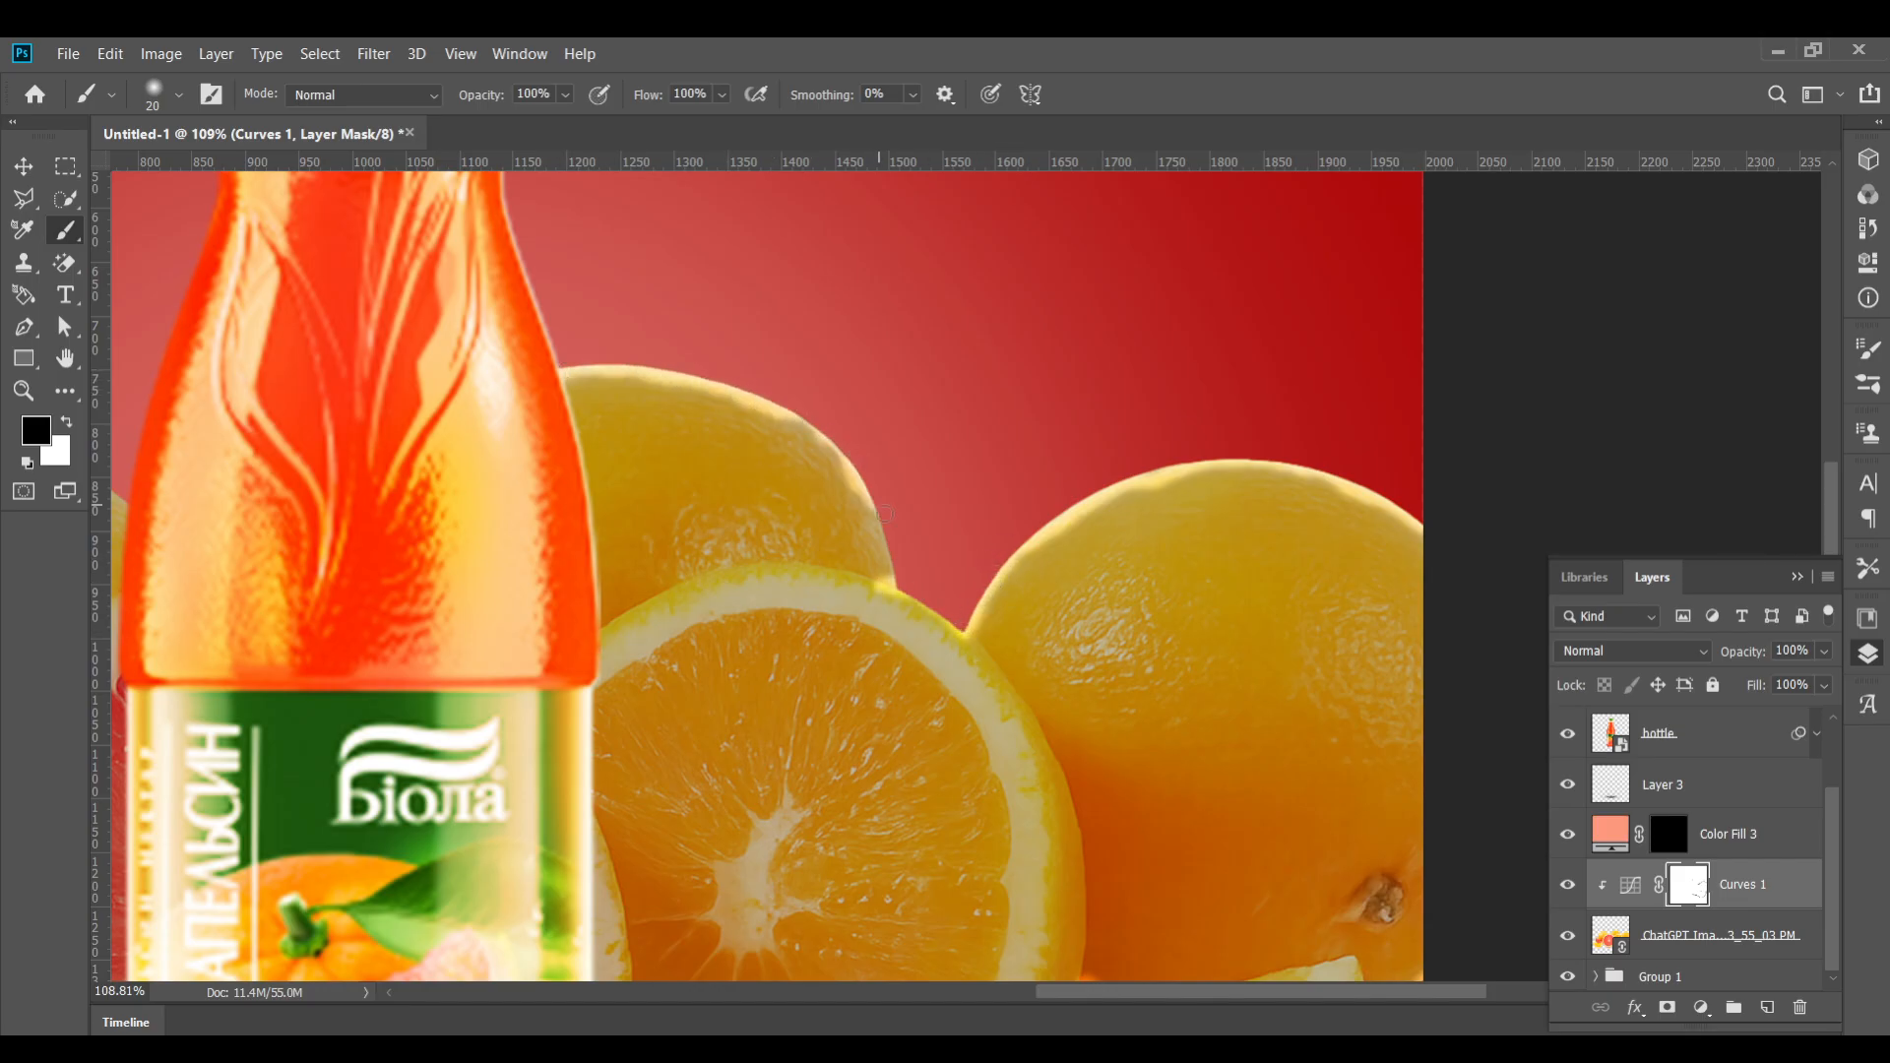
Switch to the Move tool and select the fruit image layer
scroll(867, 472, down, 5)
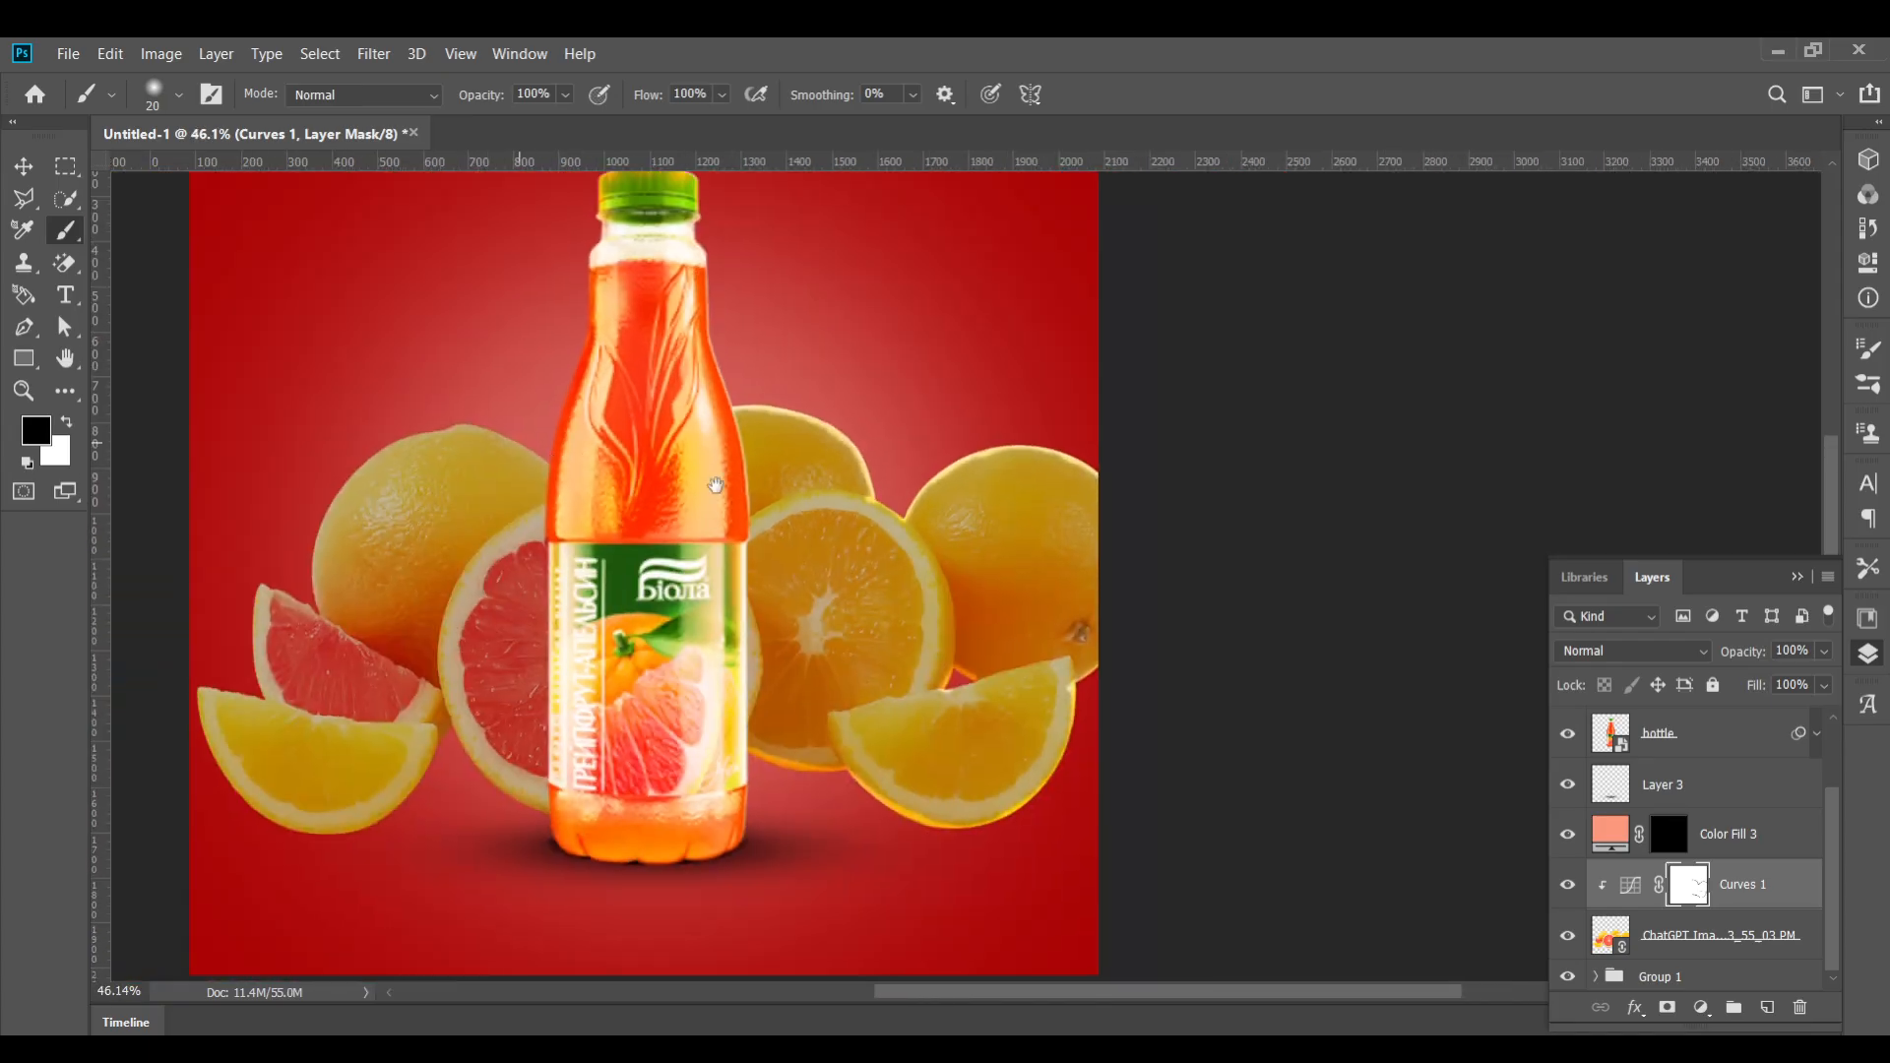
scroll(1230, 670, up, 1)
key(v)
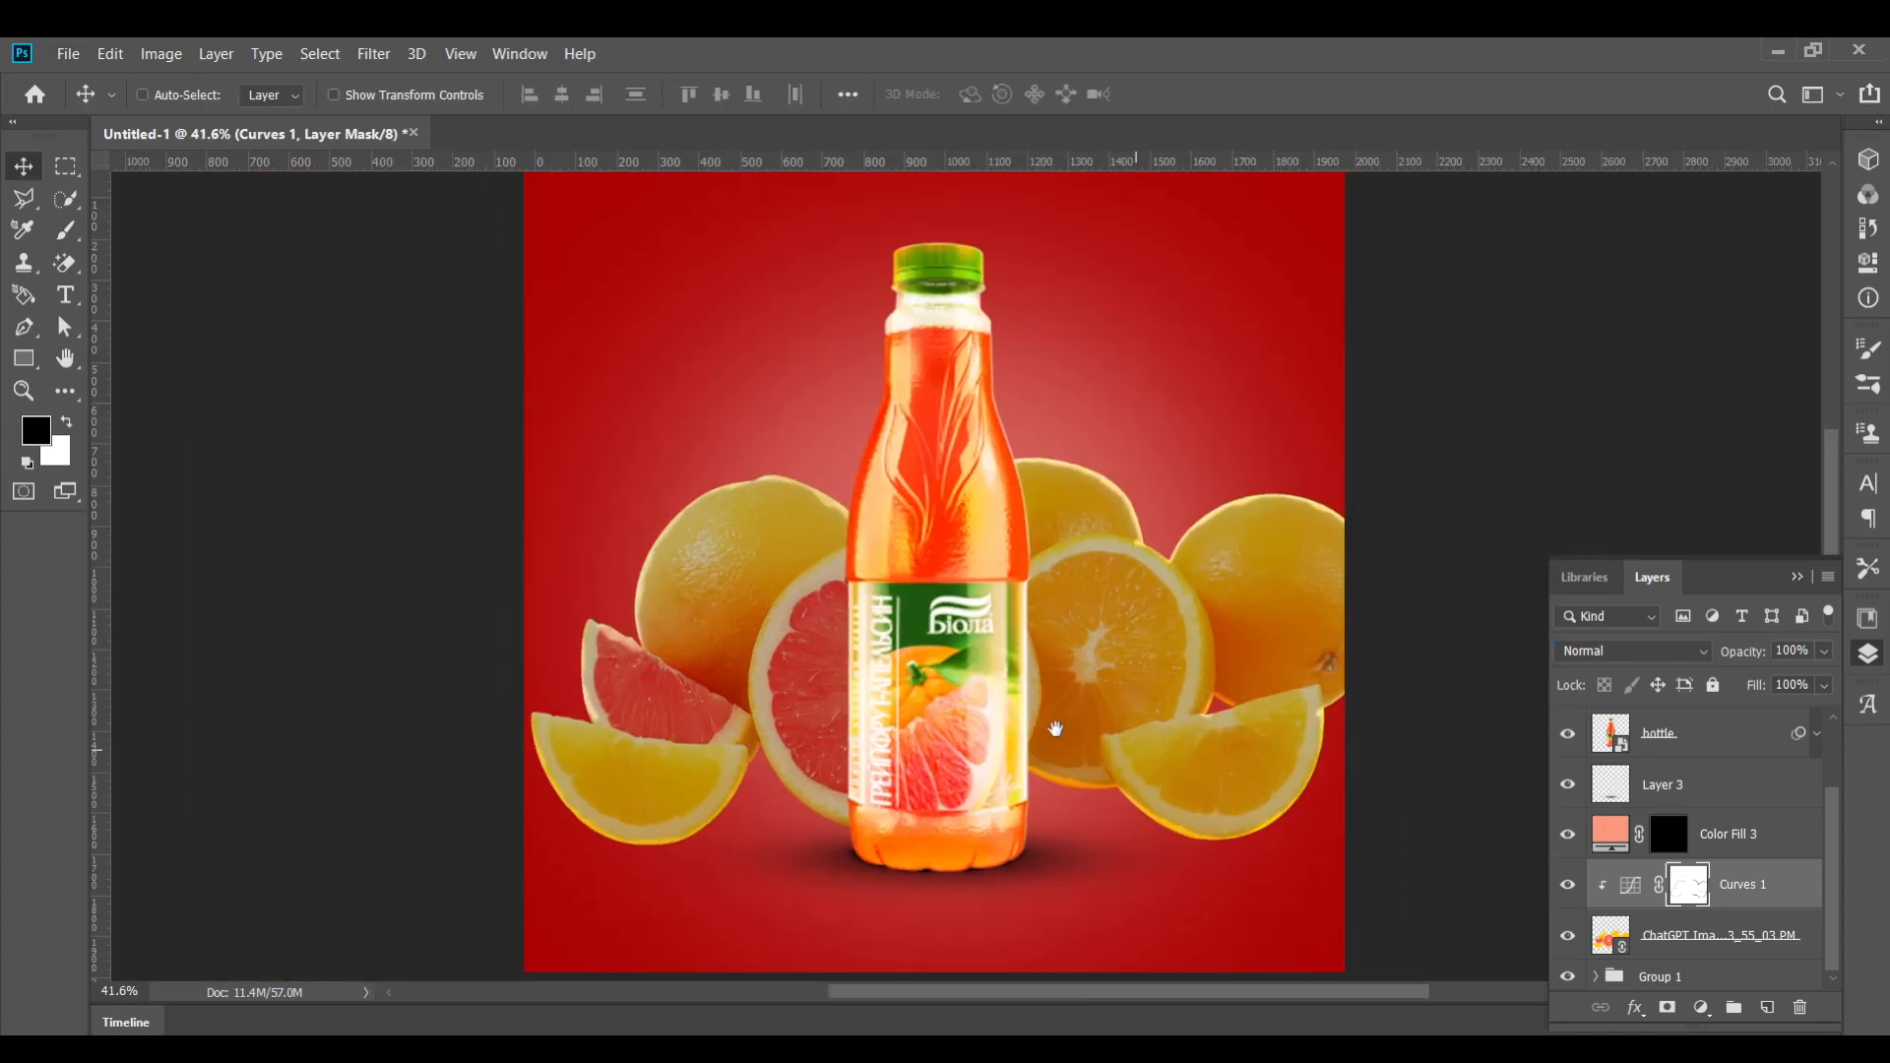
scroll(1043, 689, up, 4)
scroll(1083, 778, down, 1)
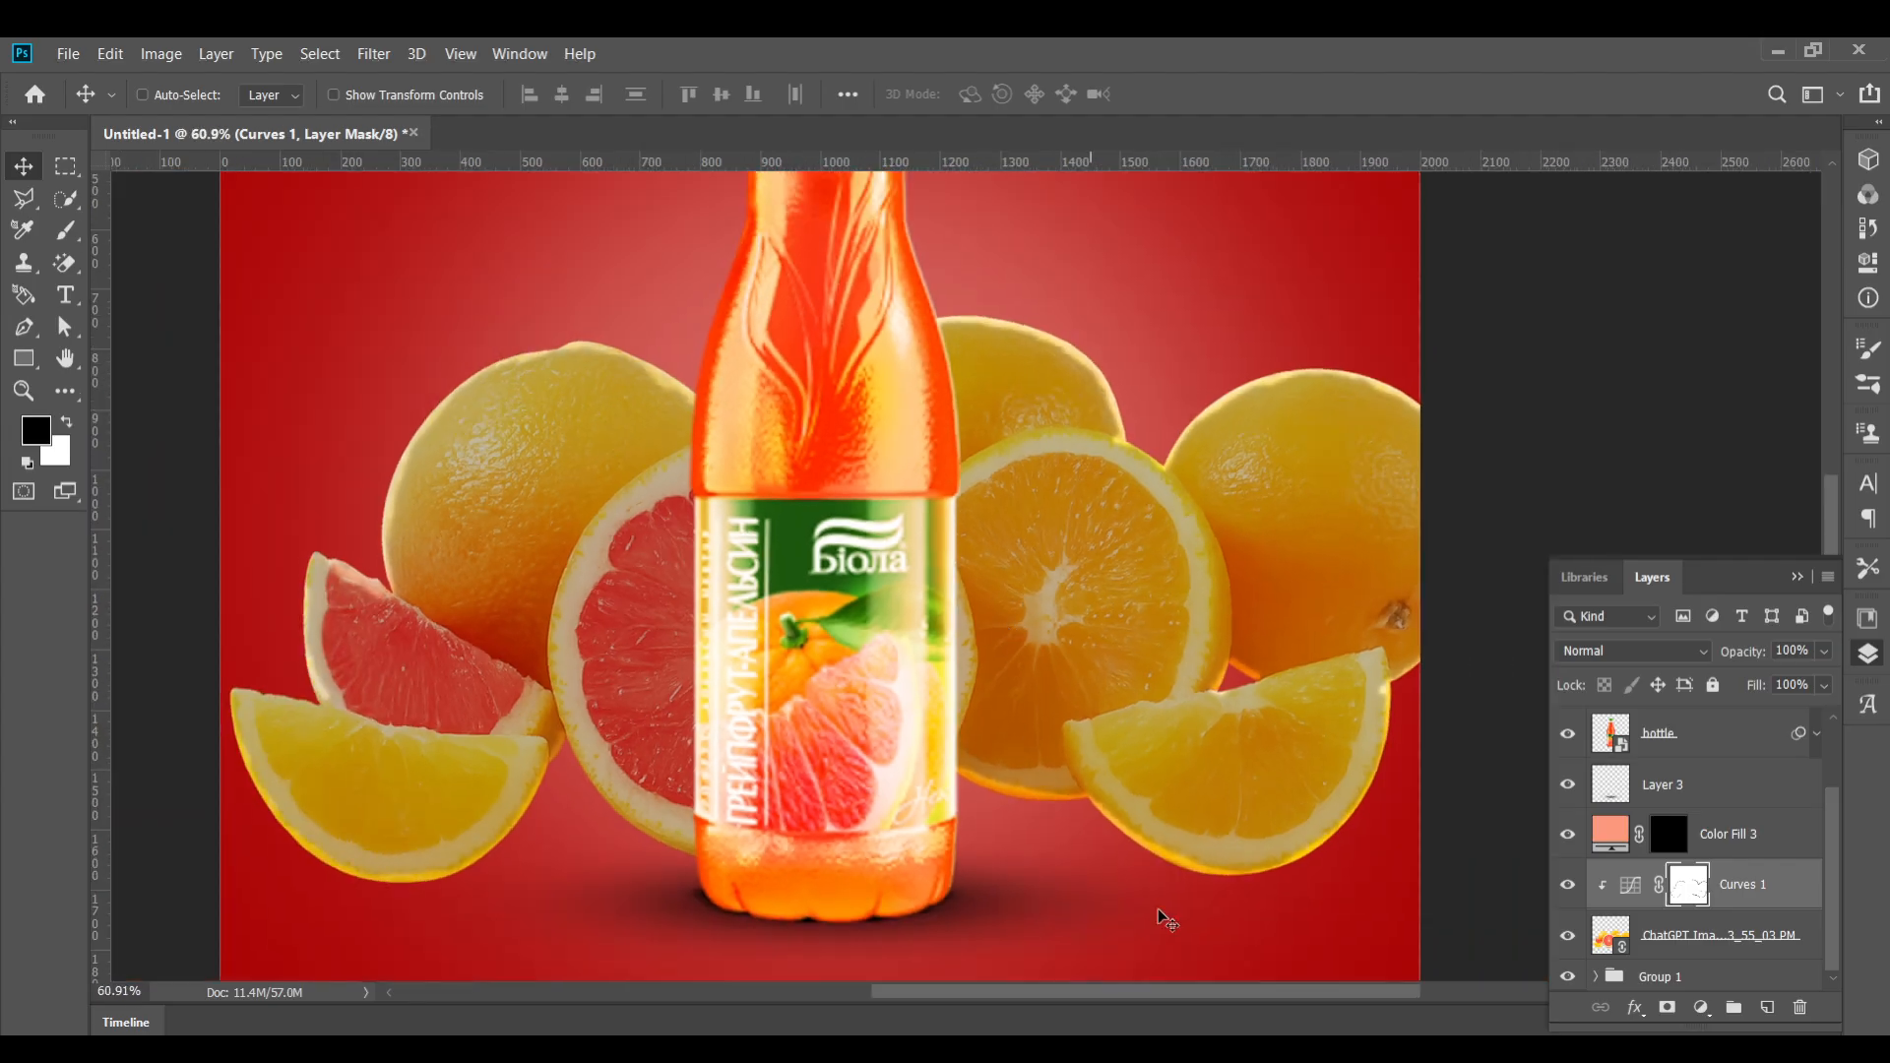
click(1643, 944)
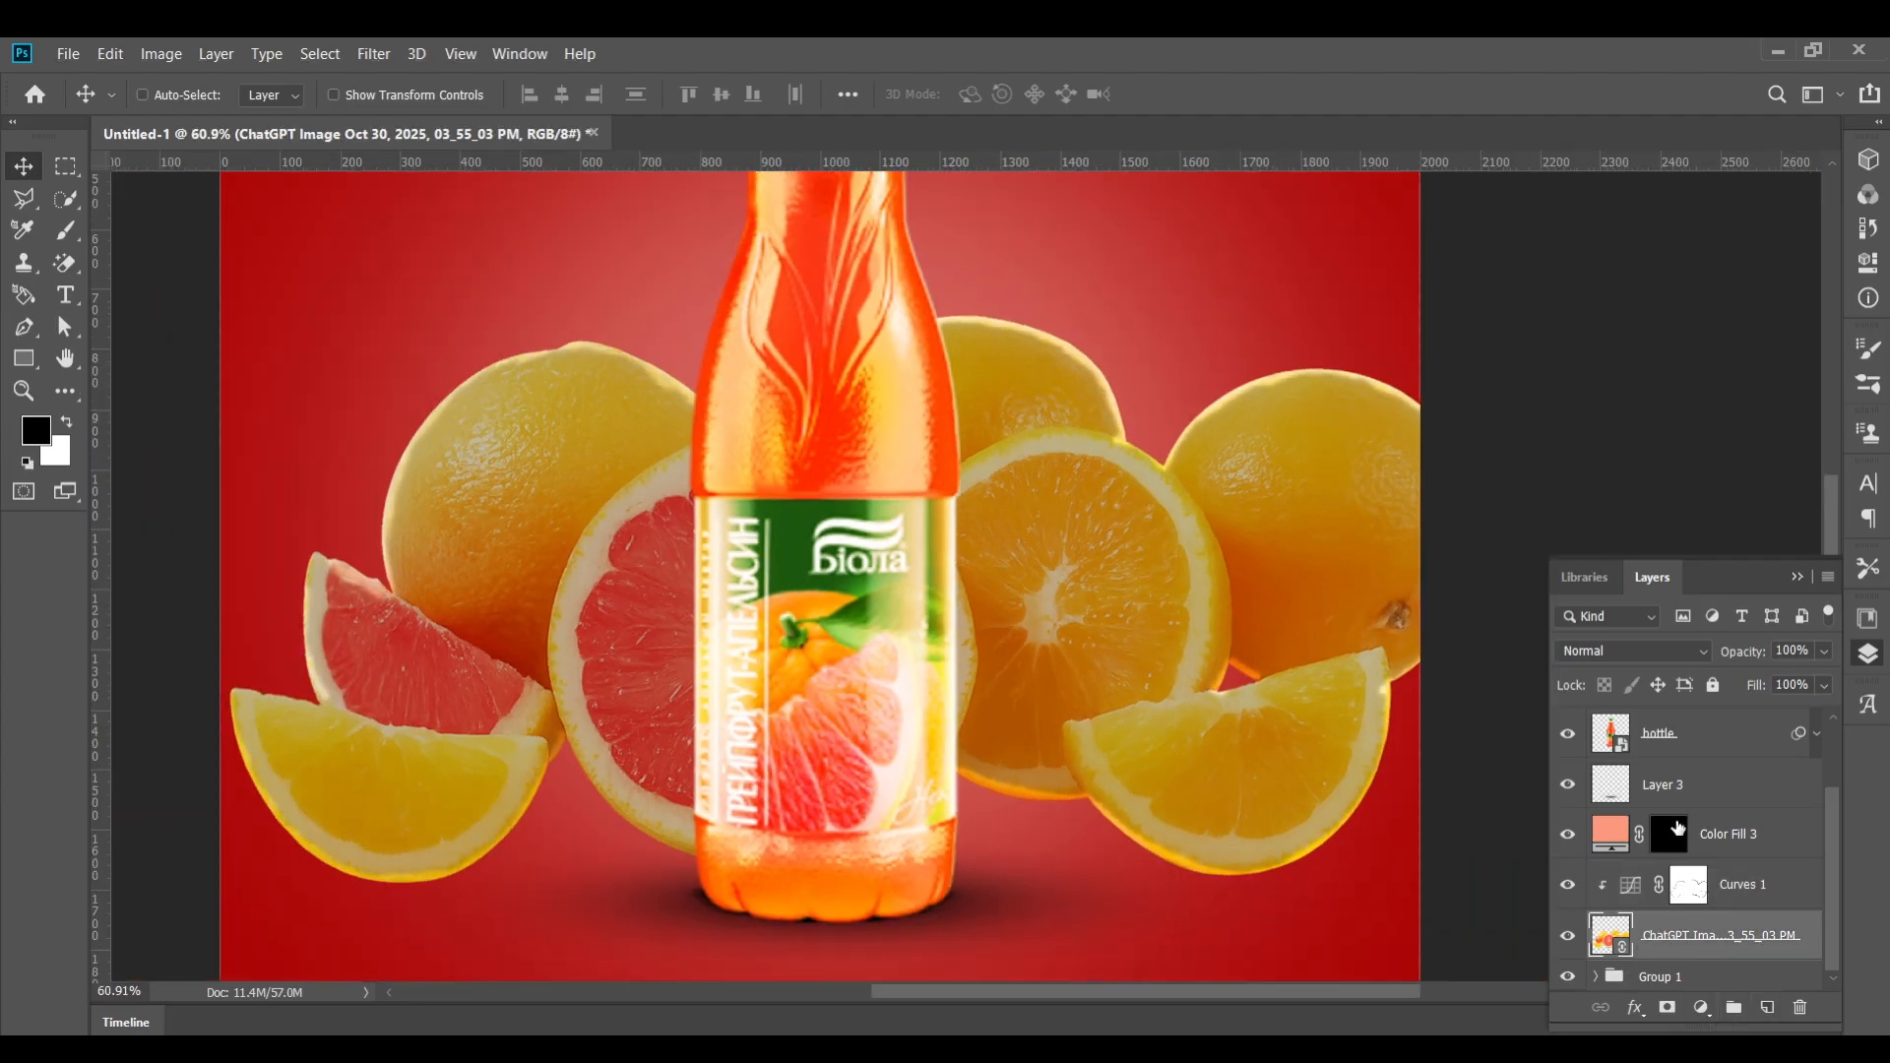
Add a new clipped layer above the fruit image and paint soft black shading on the fruit beside the bottle's edges at 33% opacity
click(1769, 1007)
scroll(1234, 821, up, 1)
drag(1095, 757, 1075, 720)
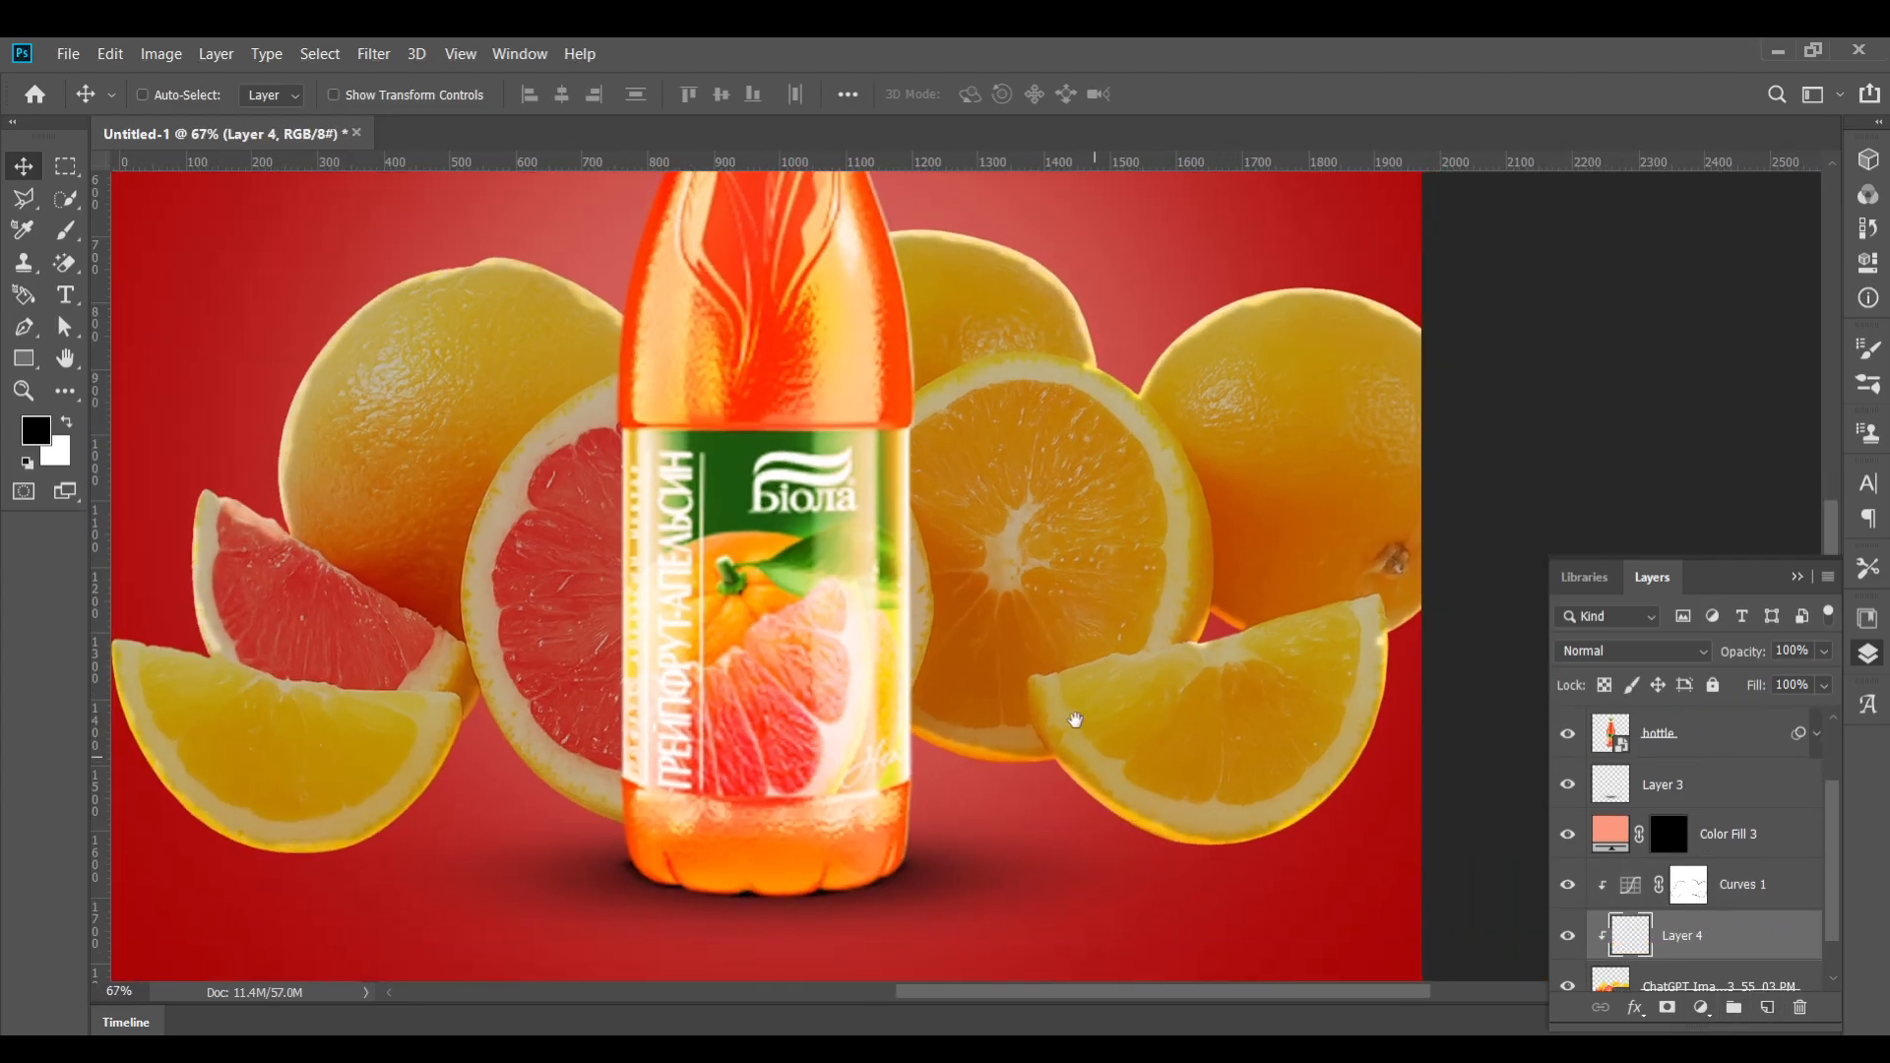
key(b)
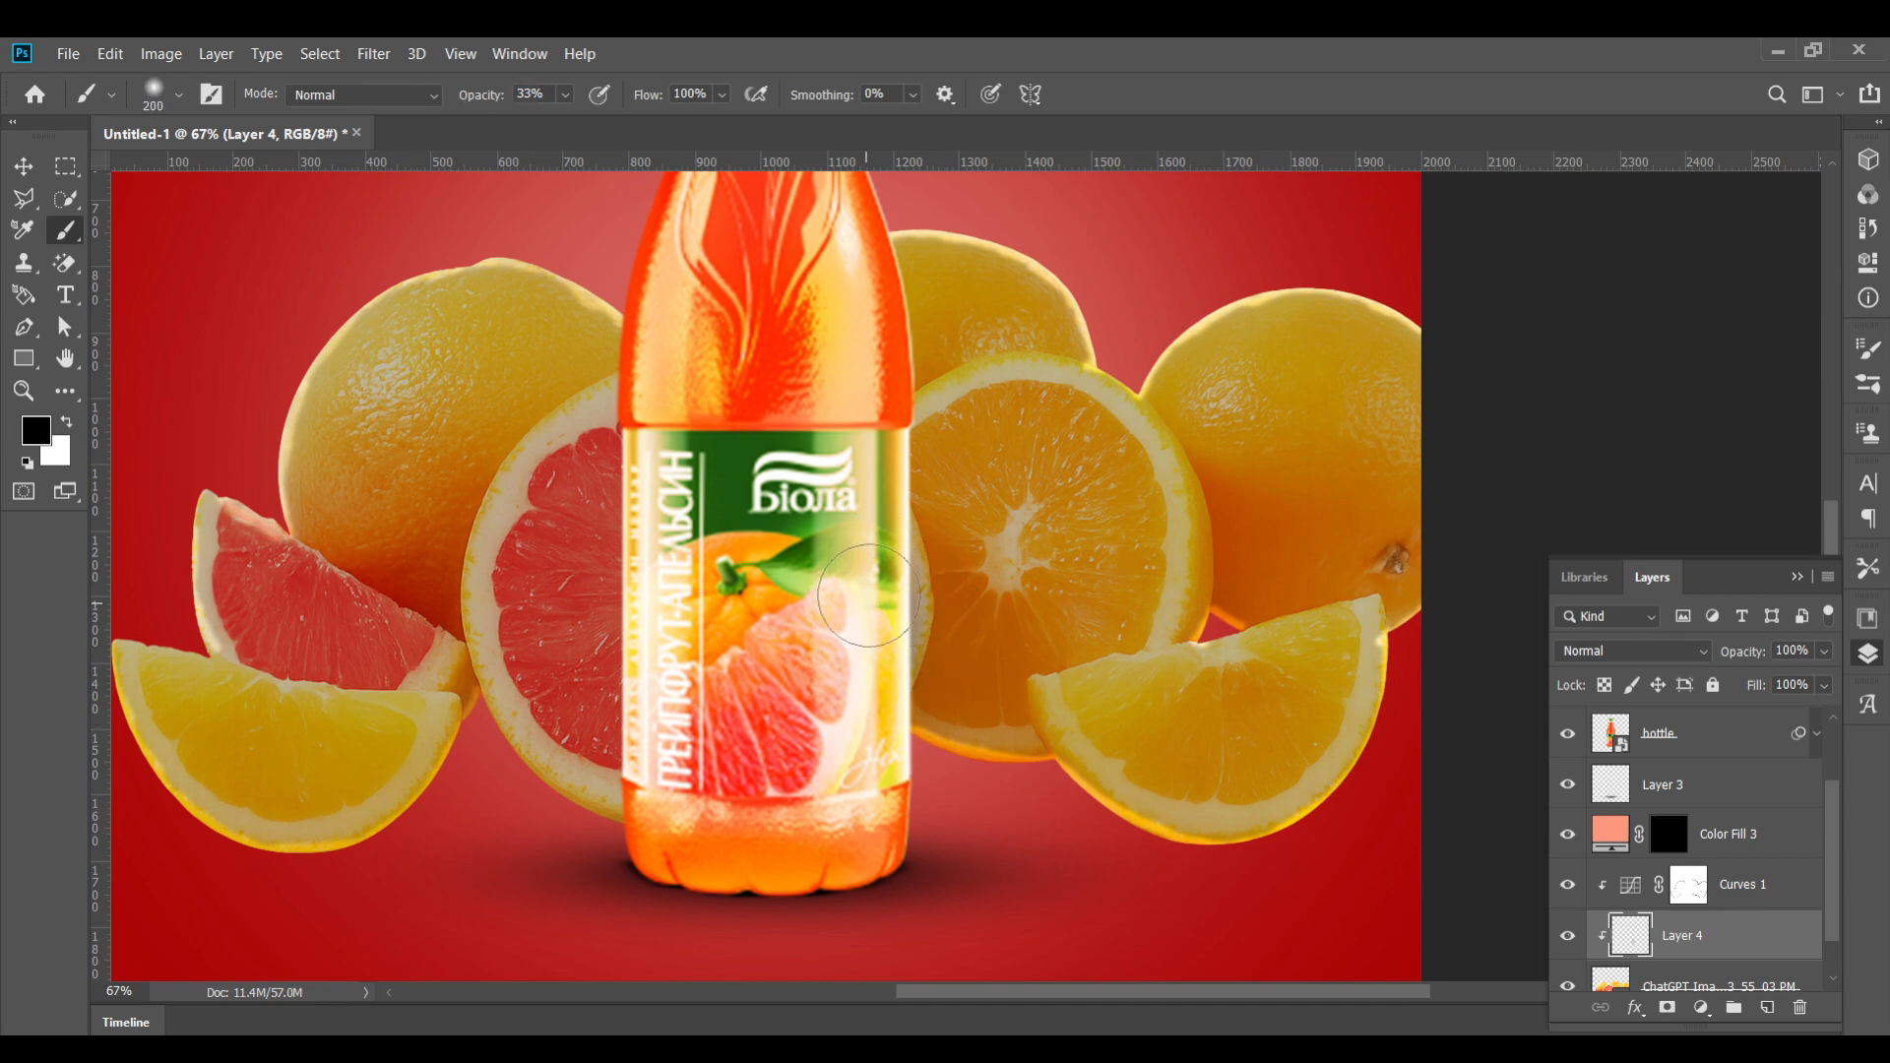
drag(869, 595, 863, 535)
drag(655, 453, 658, 647)
drag(663, 724, 642, 771)
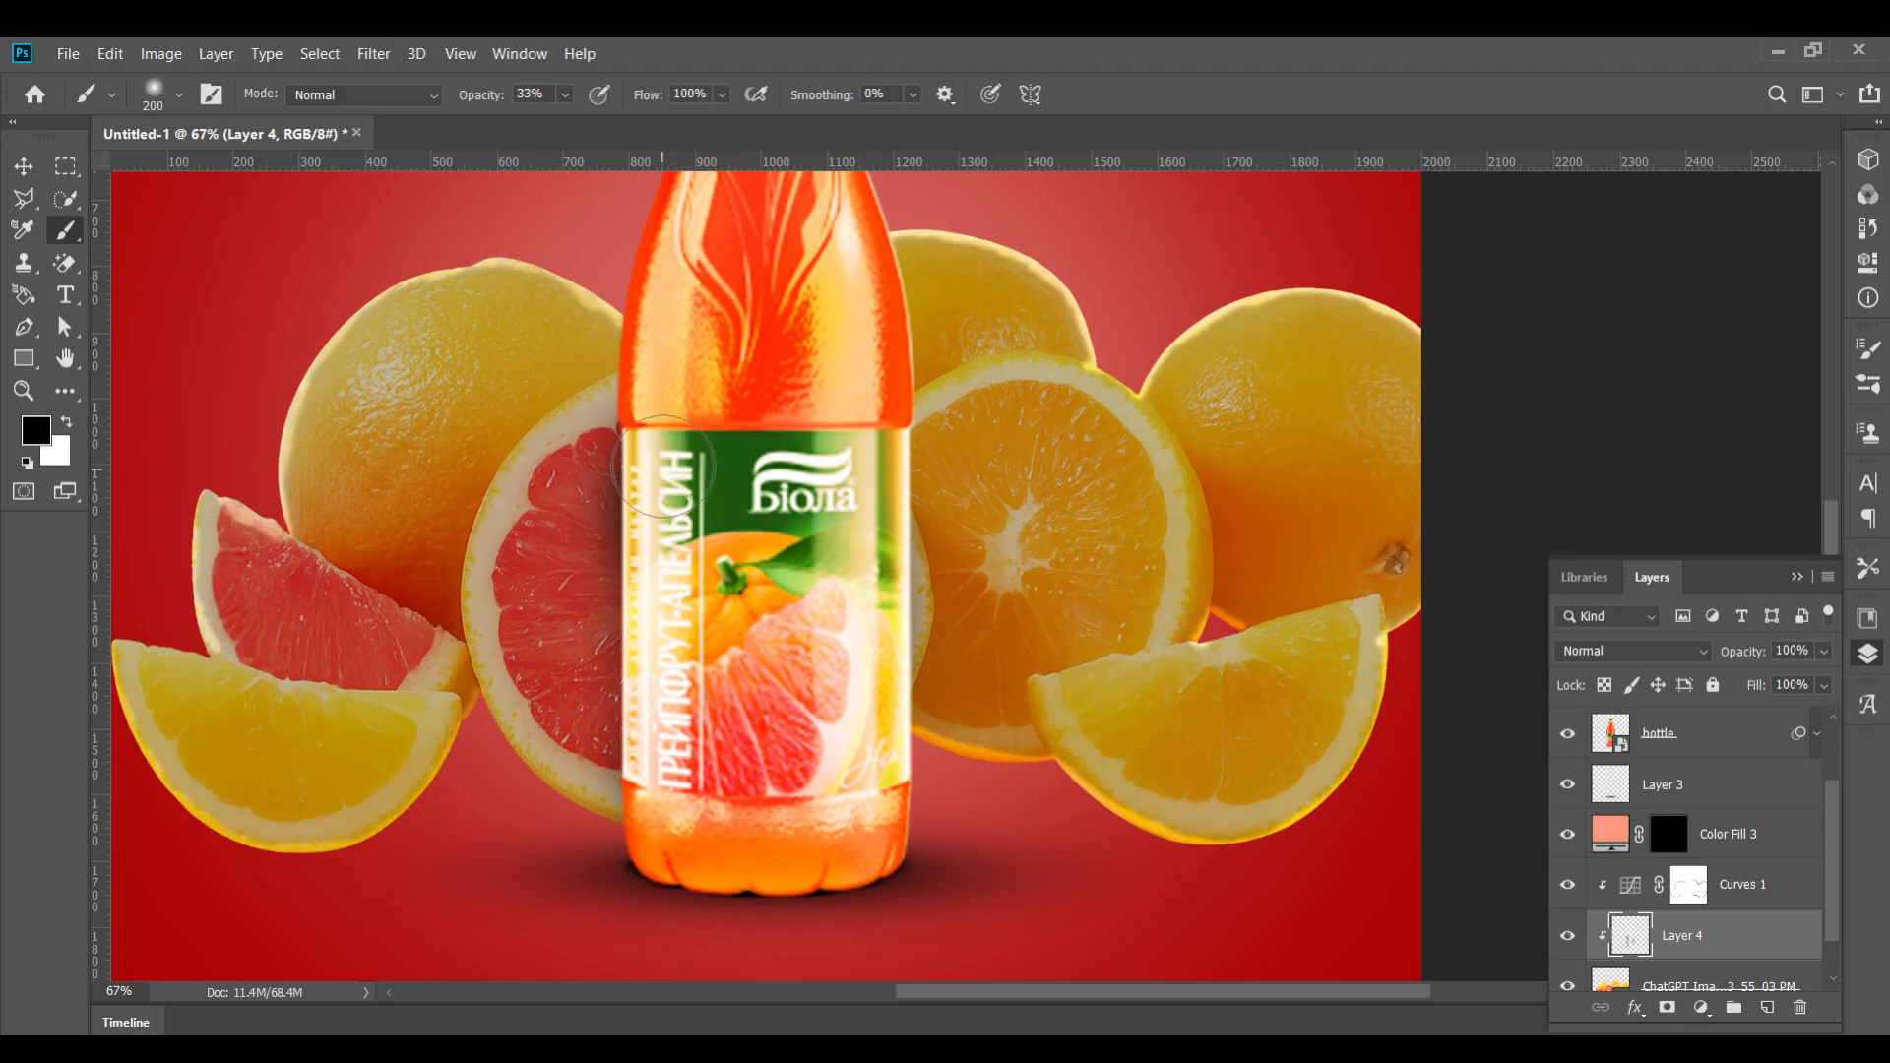
drag(661, 460, 655, 770)
drag(854, 542, 859, 681)
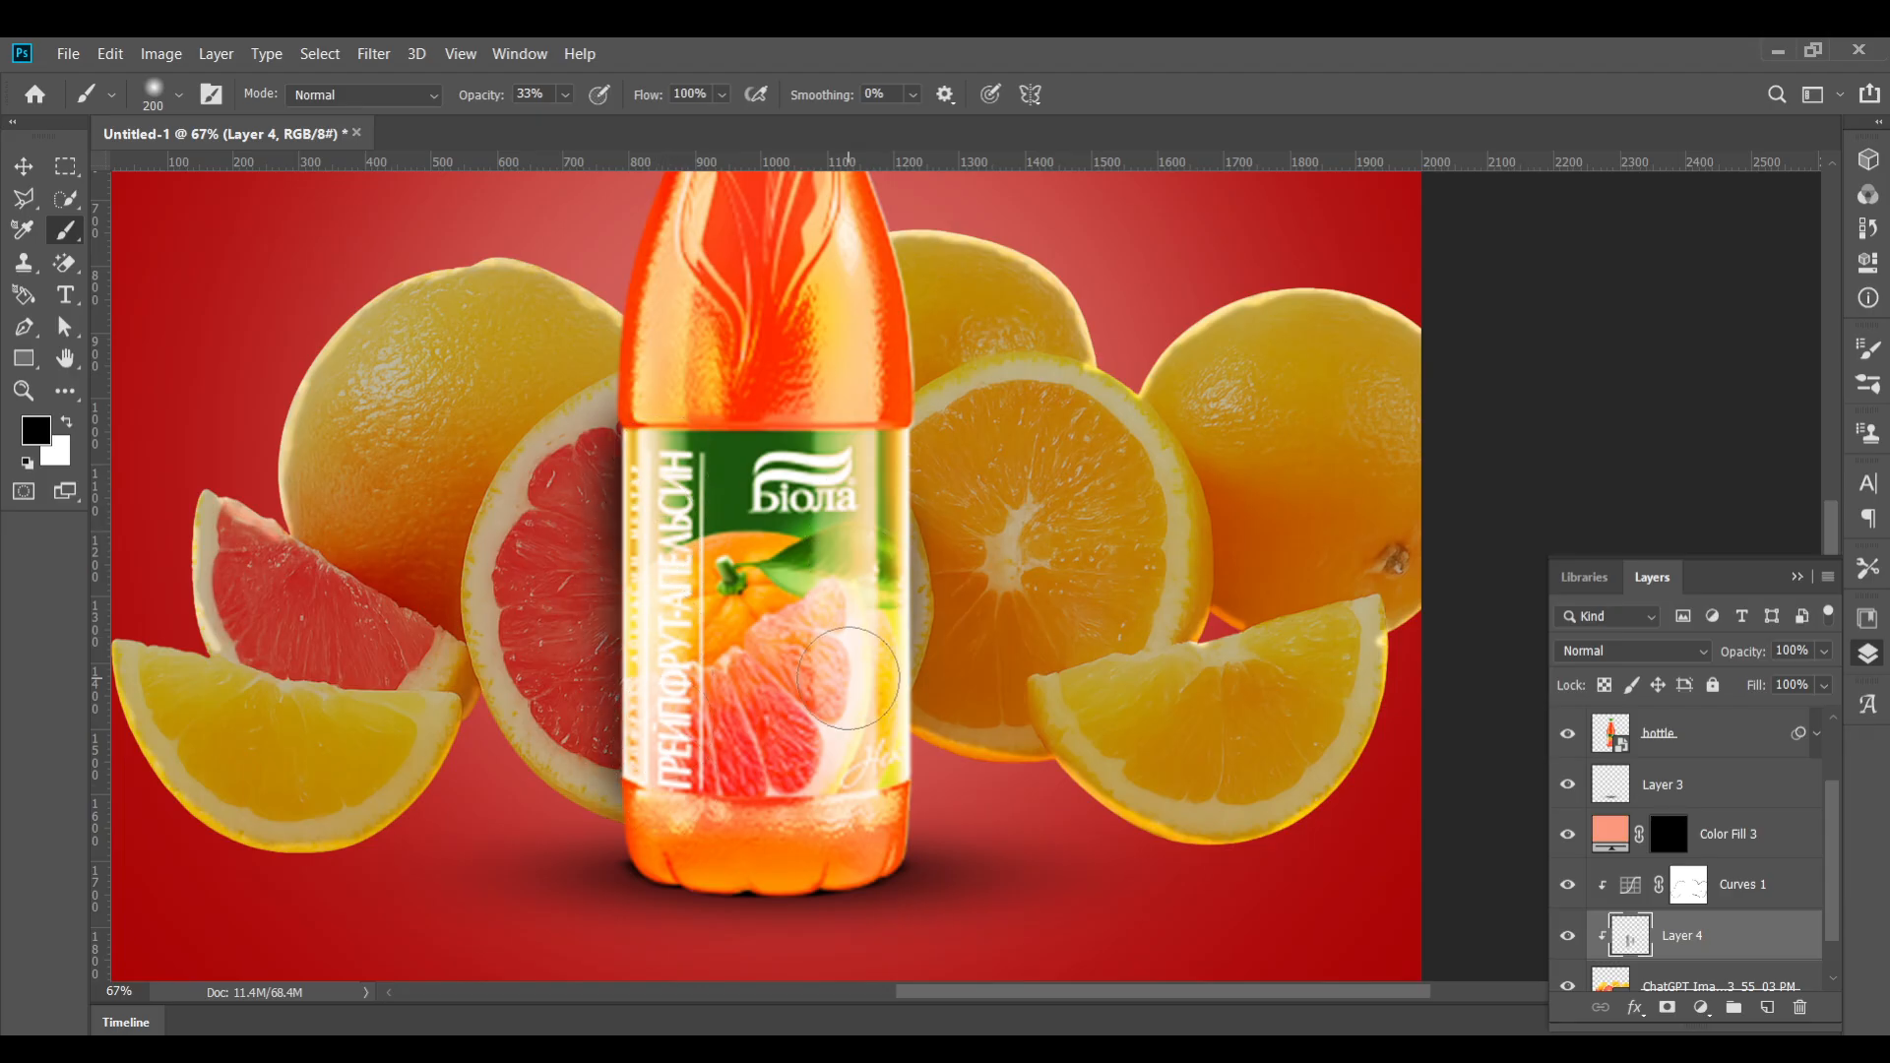
Select the Color Fill 3 mask and paint white glow along the top edges of the oranges right of the bottle
scroll(861, 680, down, 6)
scroll(992, 715, up, 1)
scroll(999, 715, up, 3)
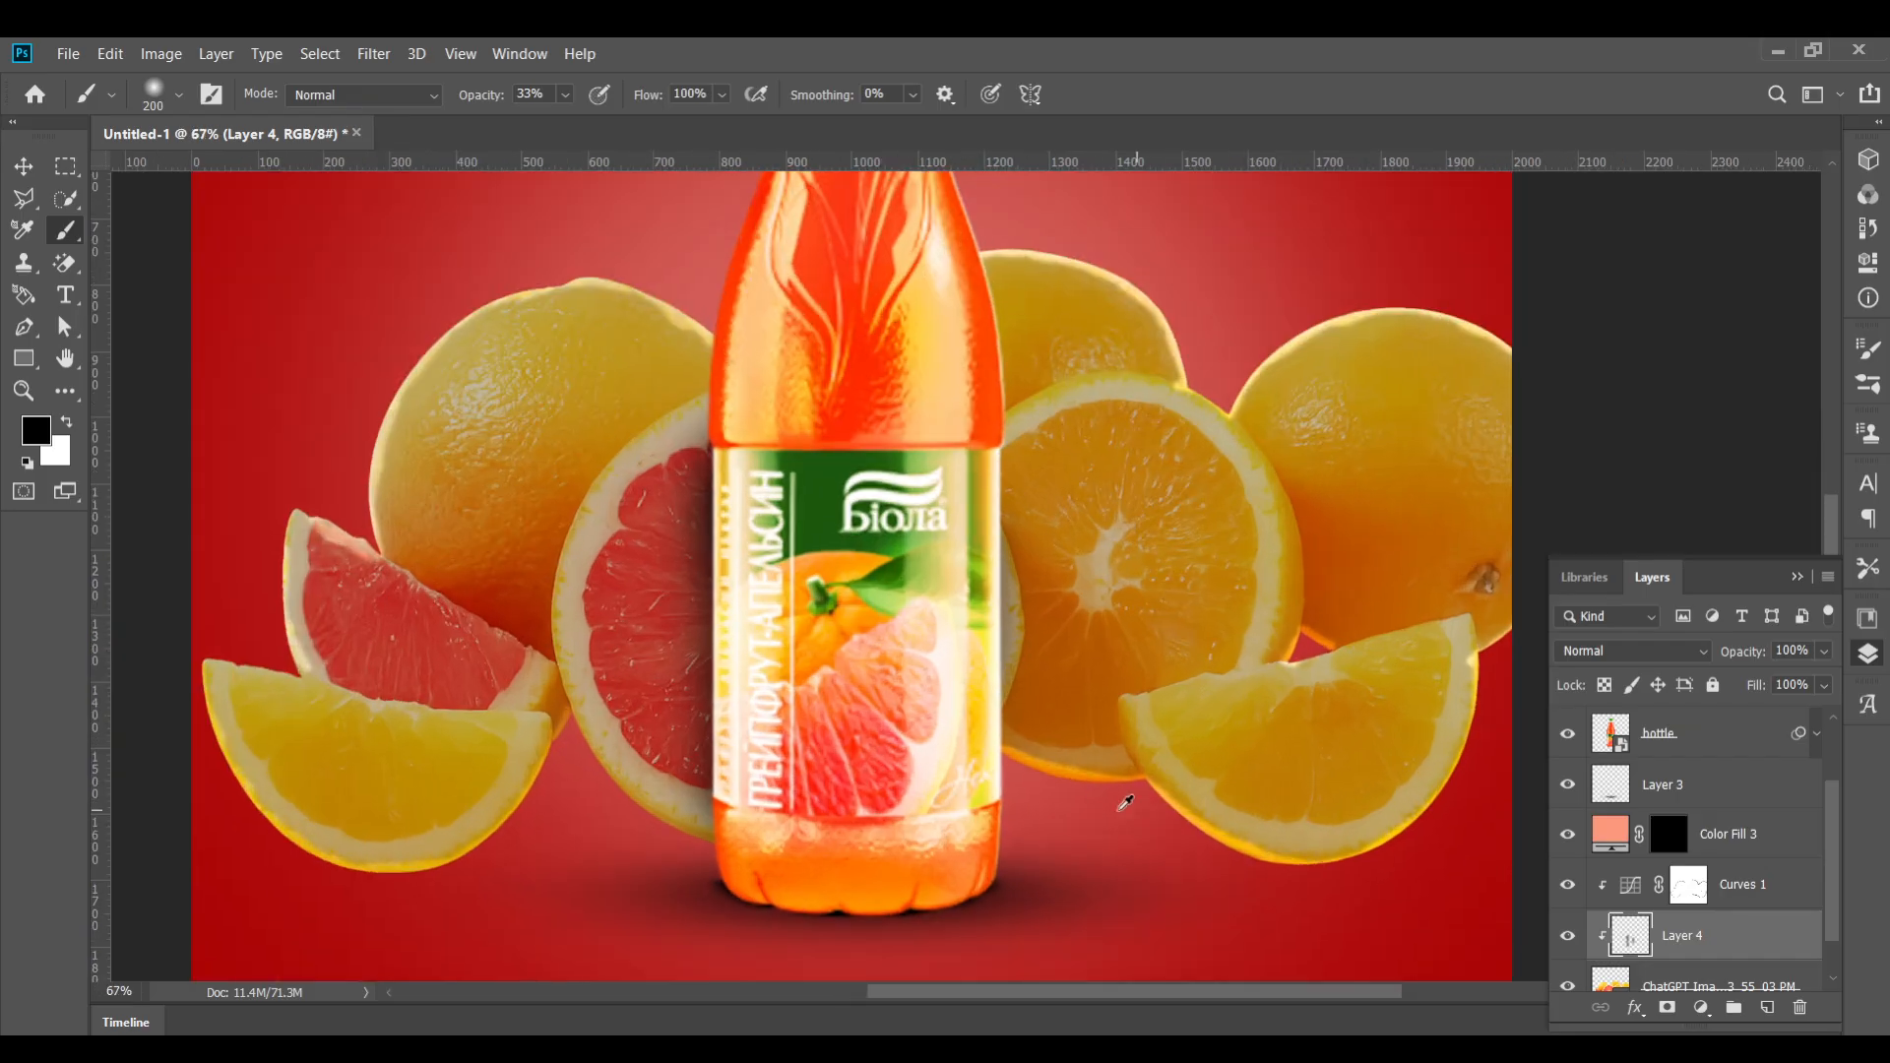
scroll(1117, 794, down, 1)
scroll(1747, 750, up, 2)
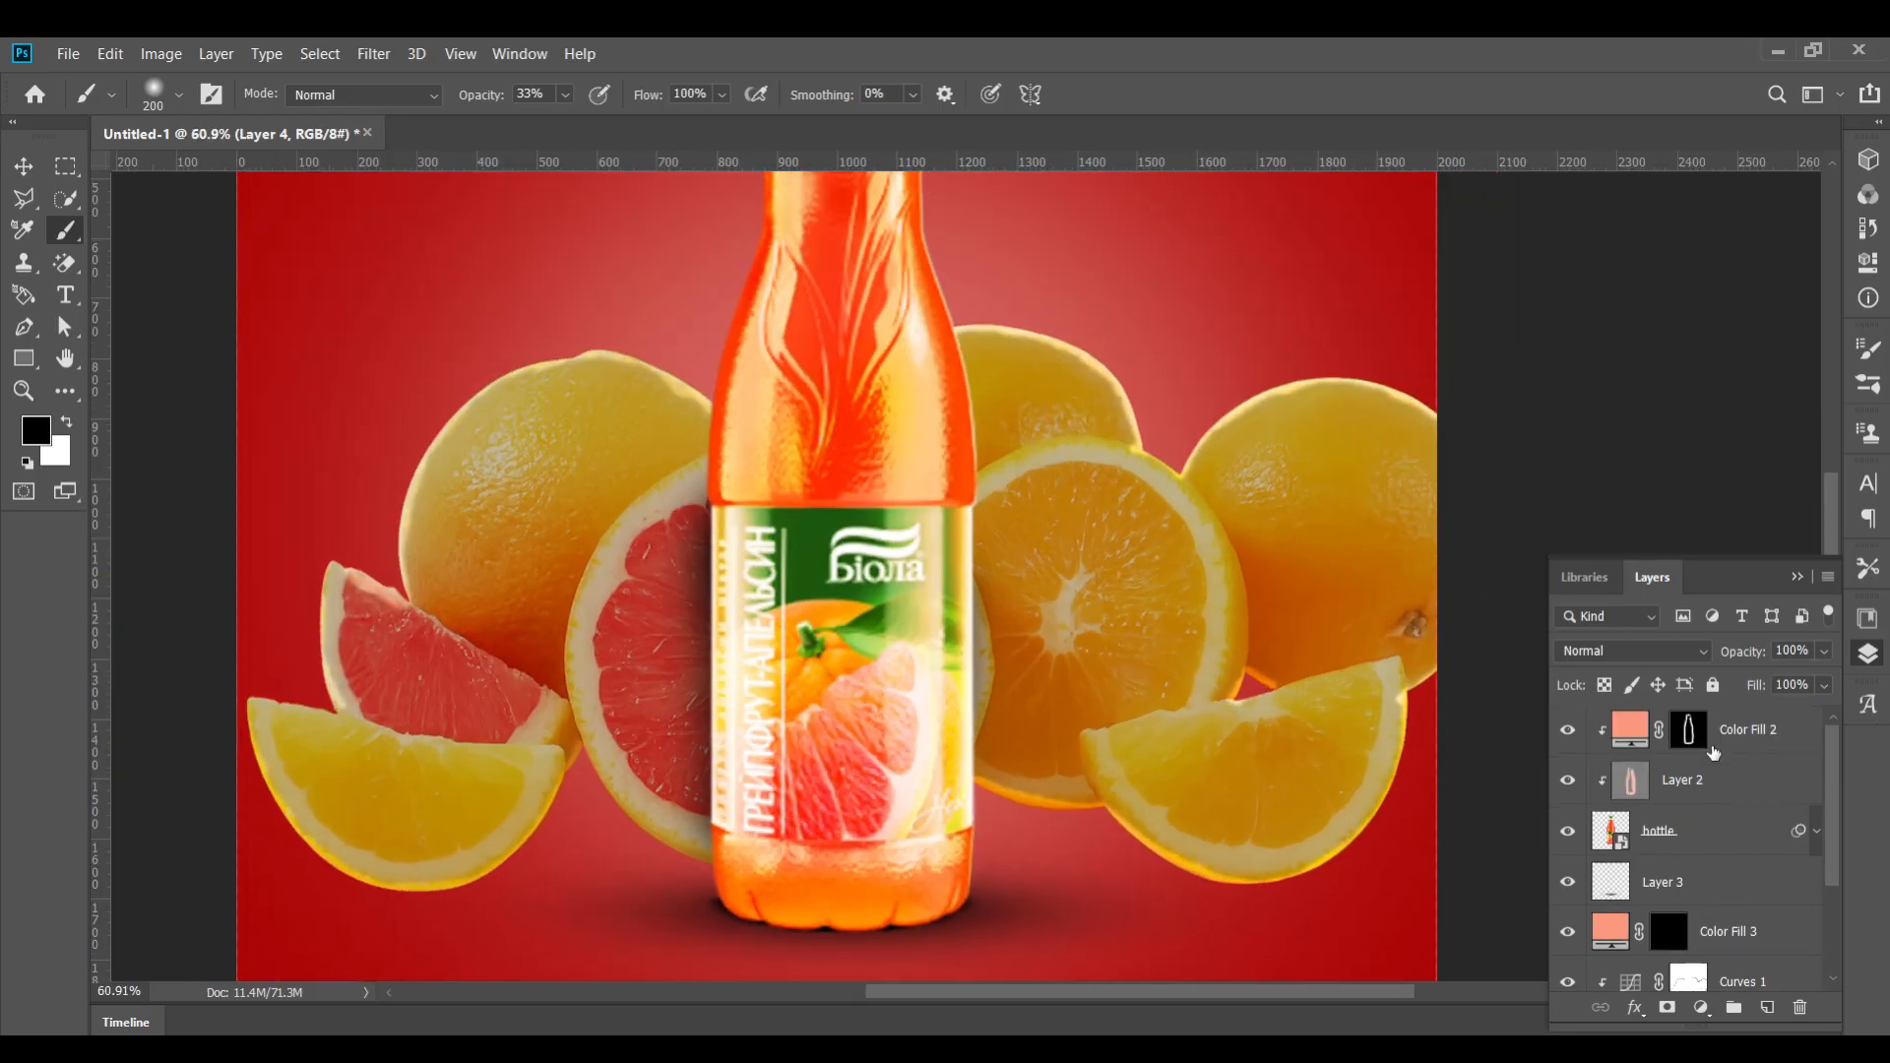
scroll(1713, 753, down, 1)
click(1669, 881)
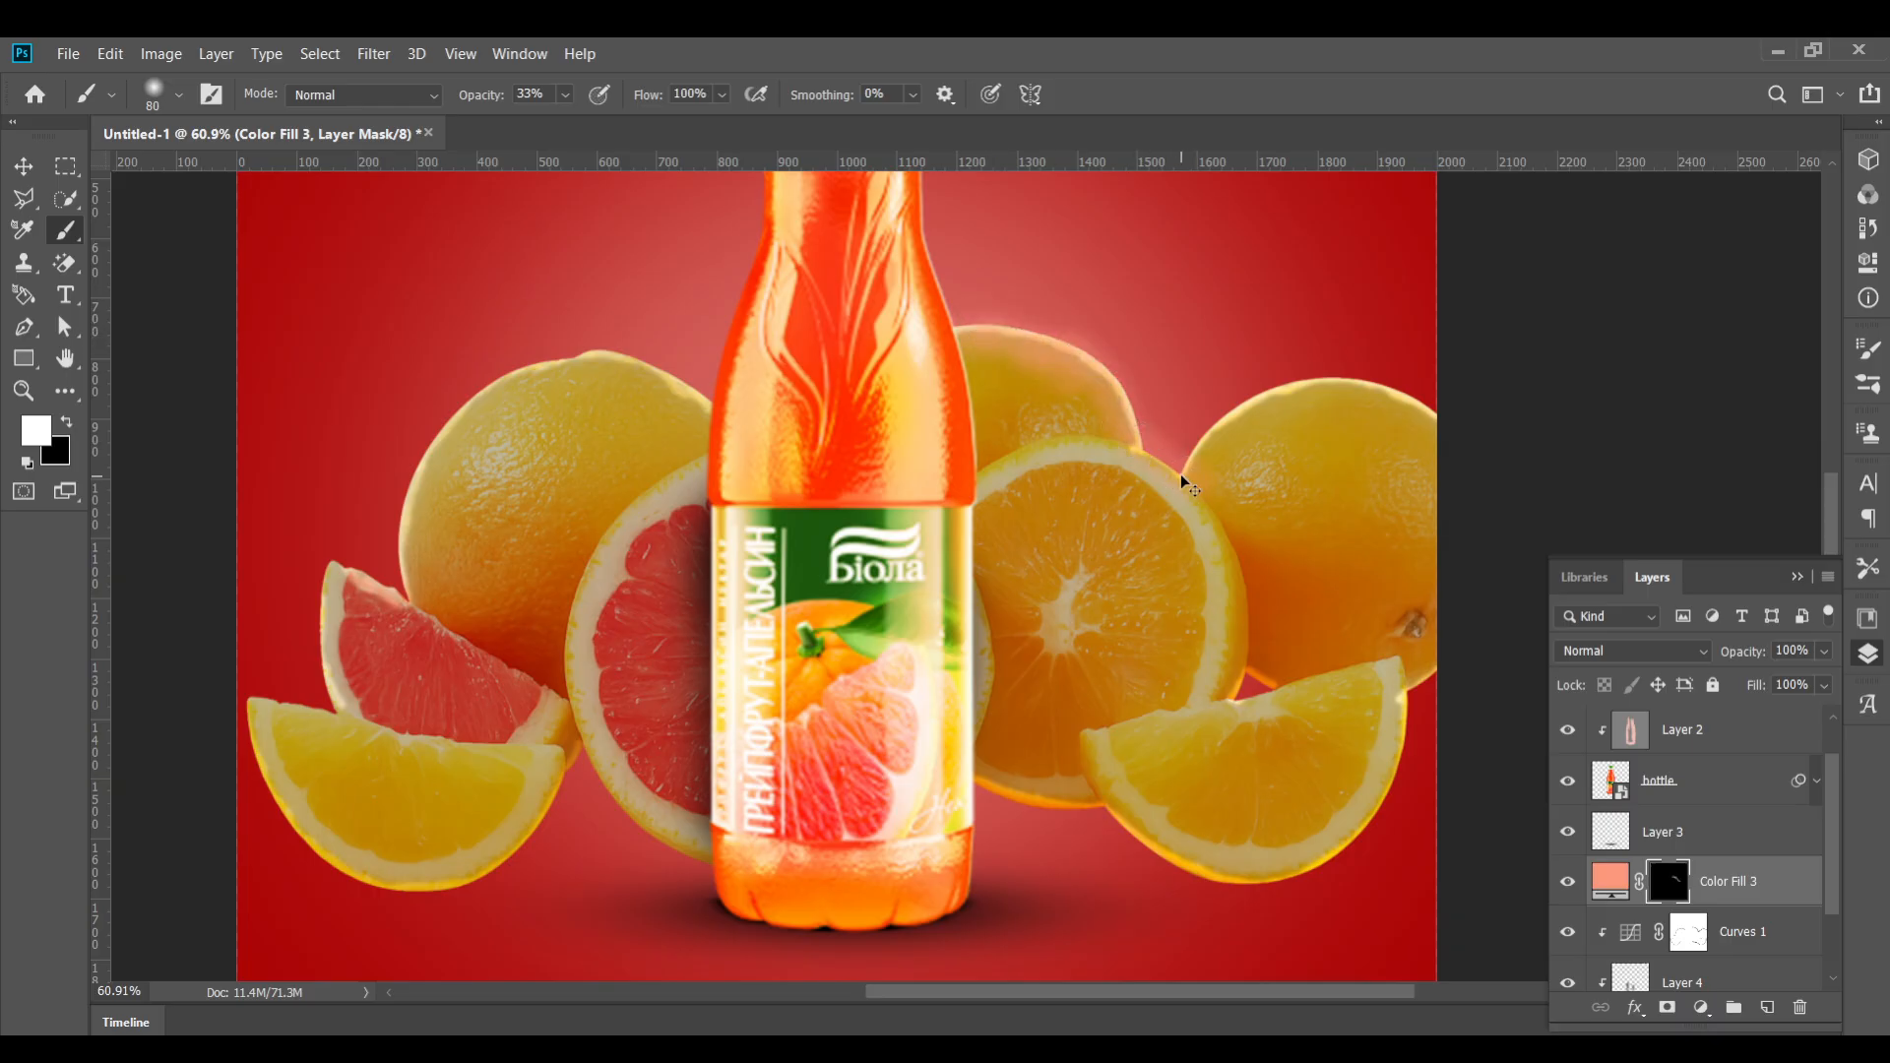
scroll(1041, 325, up, 3)
drag(949, 343, 1024, 337)
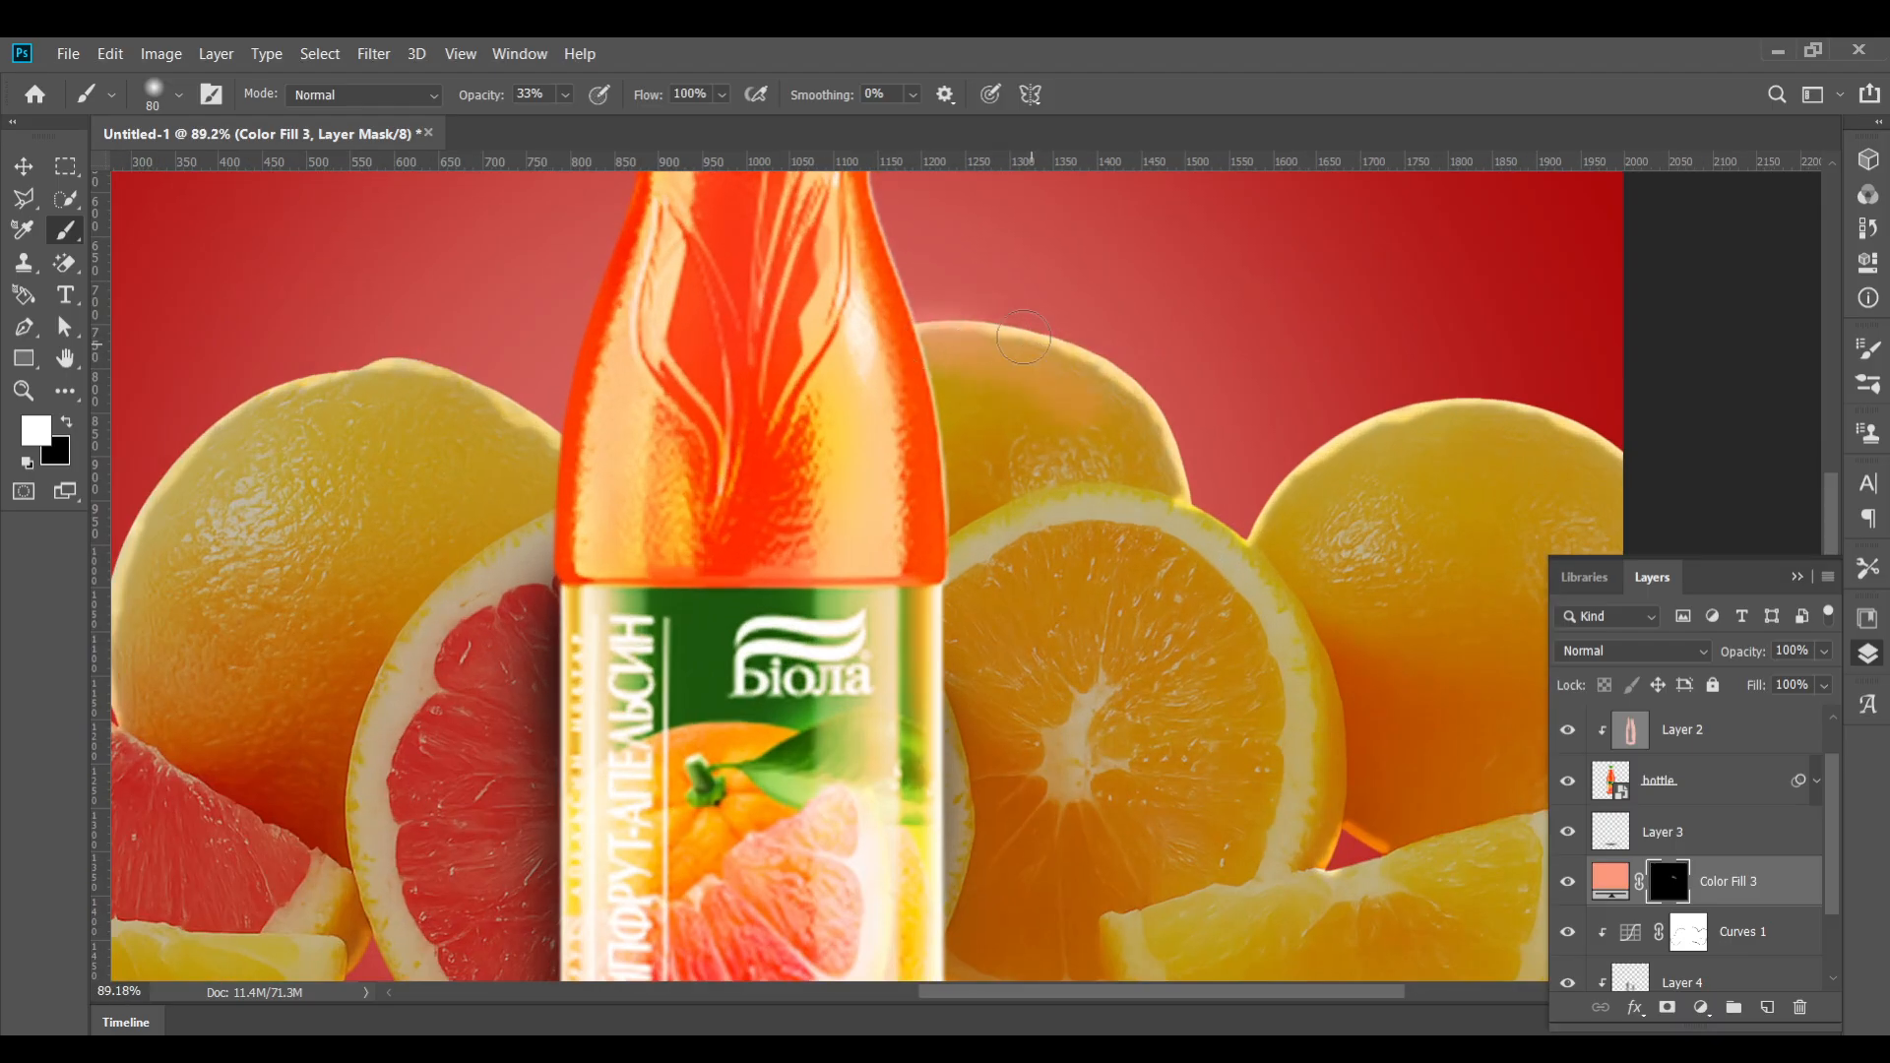
mouse_move(1154, 454)
mouse_down()
mouse_move(1185, 518)
mouse_move(1246, 545)
mouse_move(1331, 461)
mouse_move(1510, 433)
mouse_up()
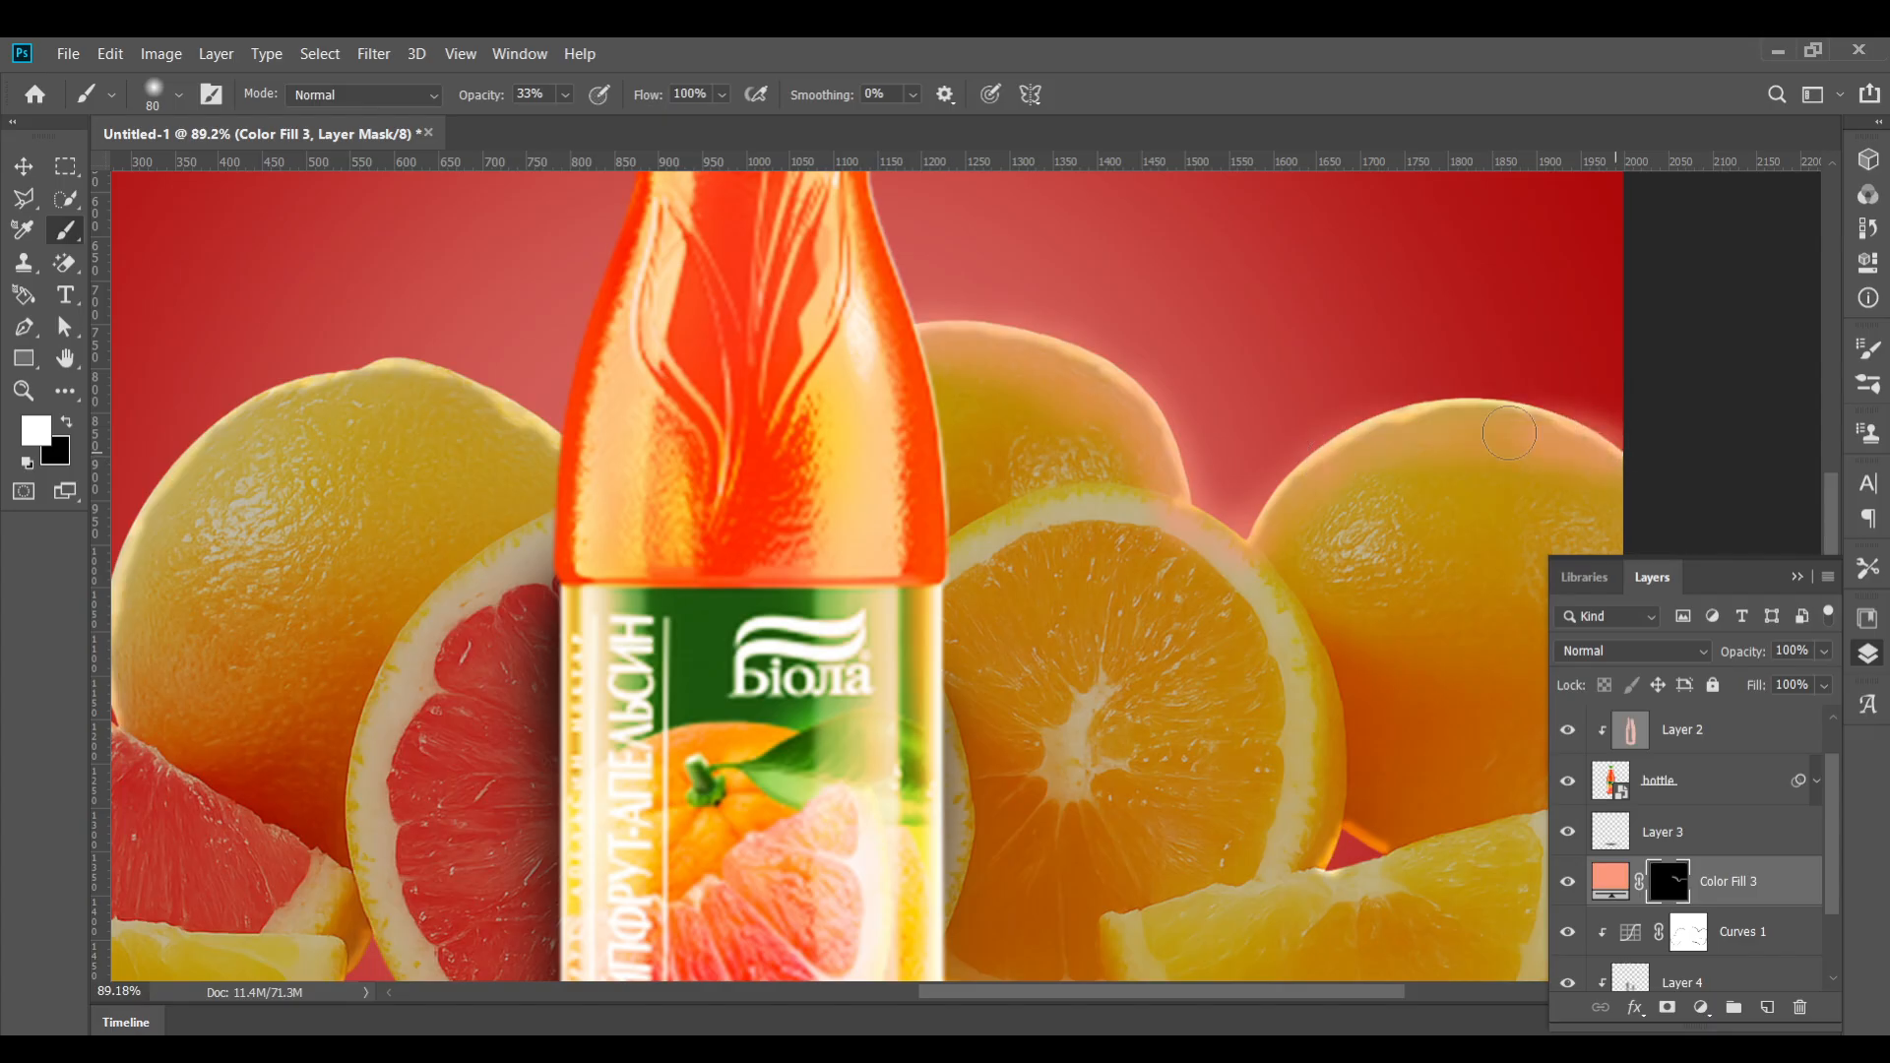
Continue painting the Color Fill 3 mask along the edges of the left fruits and the right orange
scroll(1141, 500, down, 3)
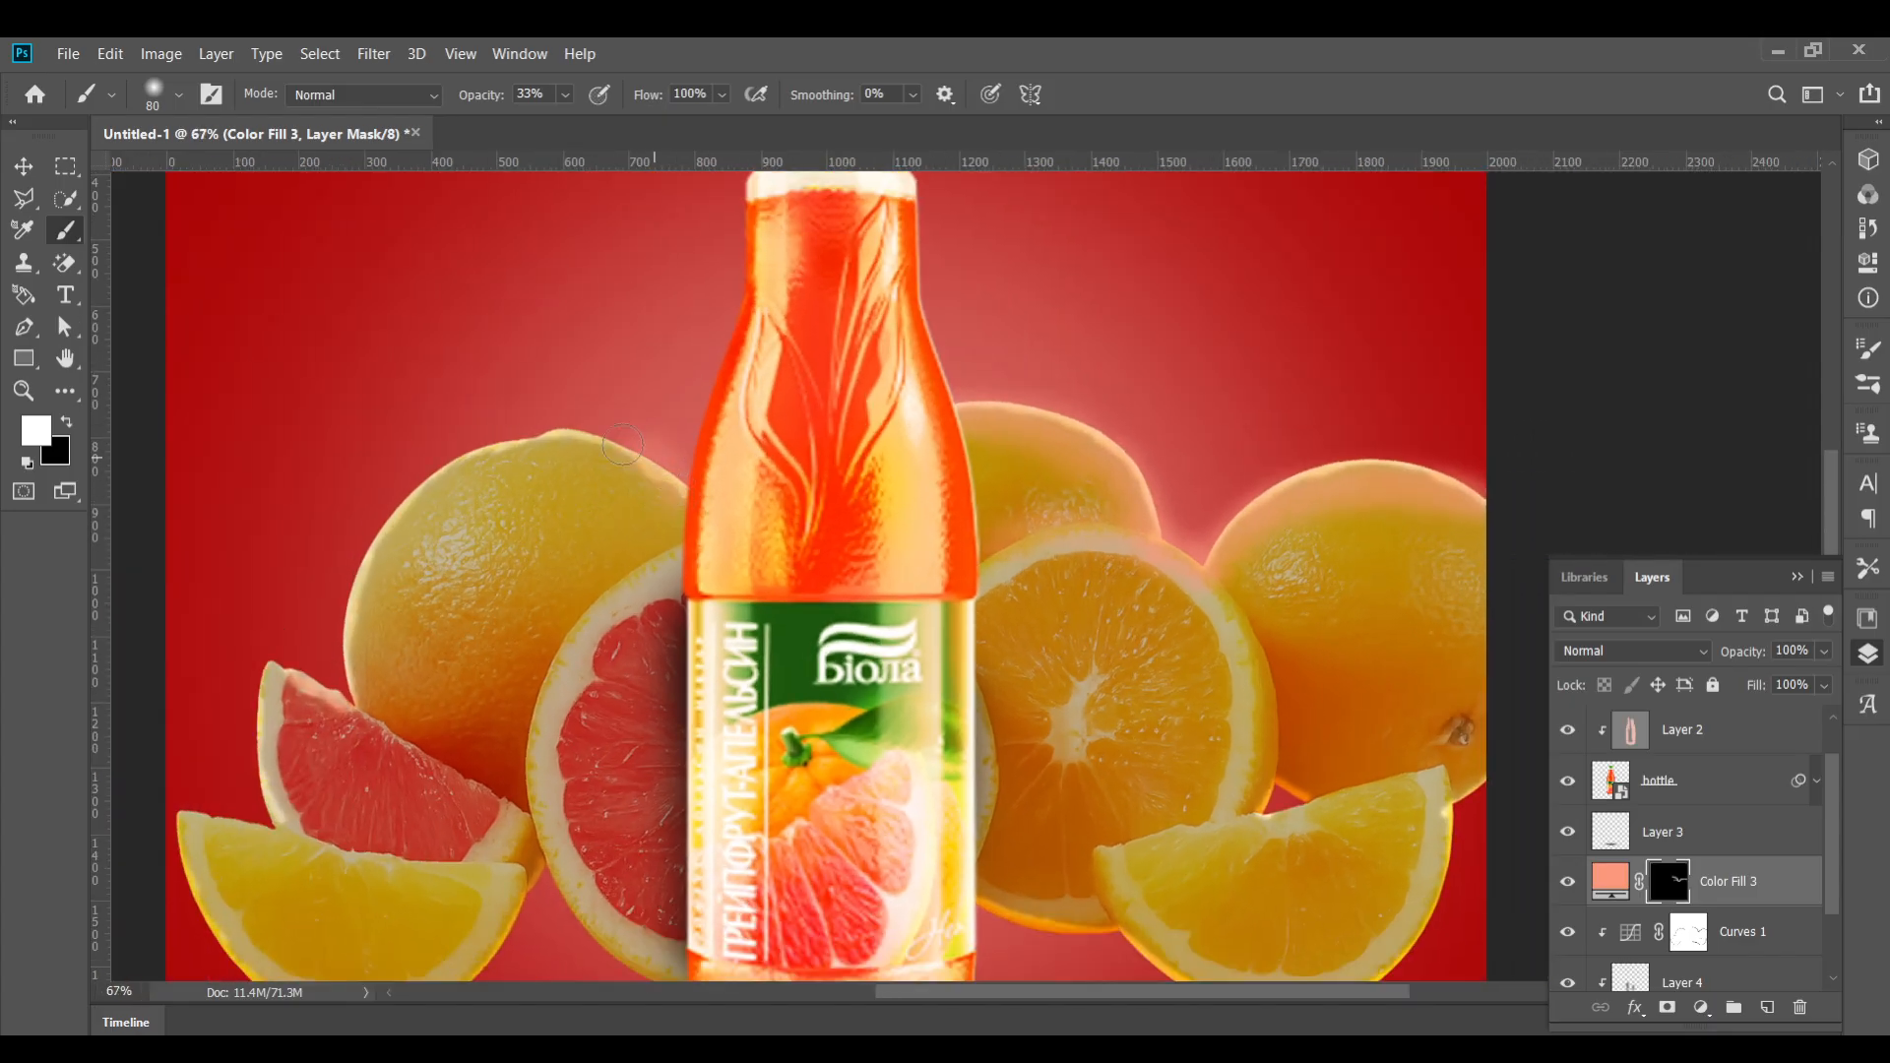
mouse_move(459, 466)
mouse_down()
mouse_move(338, 653)
mouse_move(329, 708)
mouse_up()
drag(243, 680, 599, 431)
mouse_move(618, 413)
mouse_down()
mouse_move(611, 508)
mouse_move(508, 564)
mouse_up()
mouse_move(606, 703)
mouse_down()
mouse_move(688, 770)
mouse_move(887, 608)
mouse_up()
drag(1085, 606, 528, 576)
mouse_move(1081, 499)
mouse_down()
mouse_move(1098, 517)
mouse_move(1245, 507)
mouse_up()
key(ctrl+0)
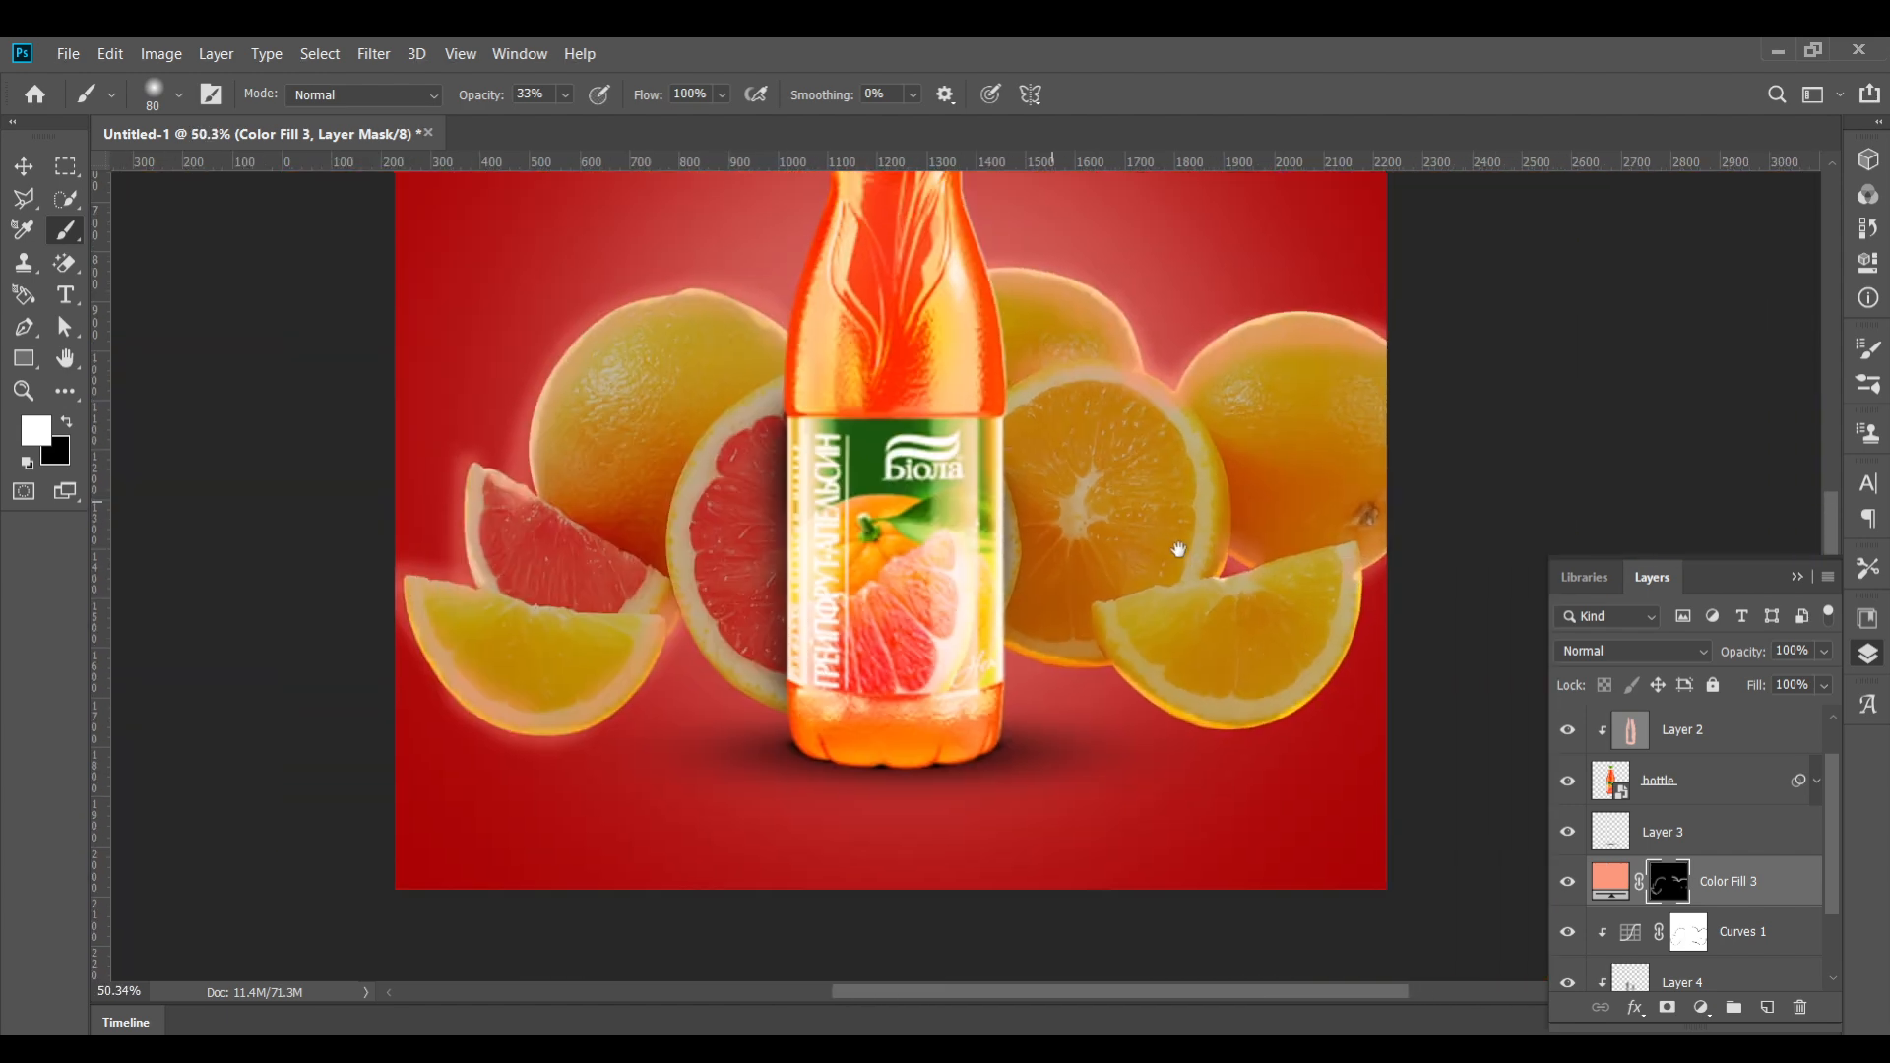
Add another new clipped layer above the fruit image and set up a soft round brush of 400 px
key(v)
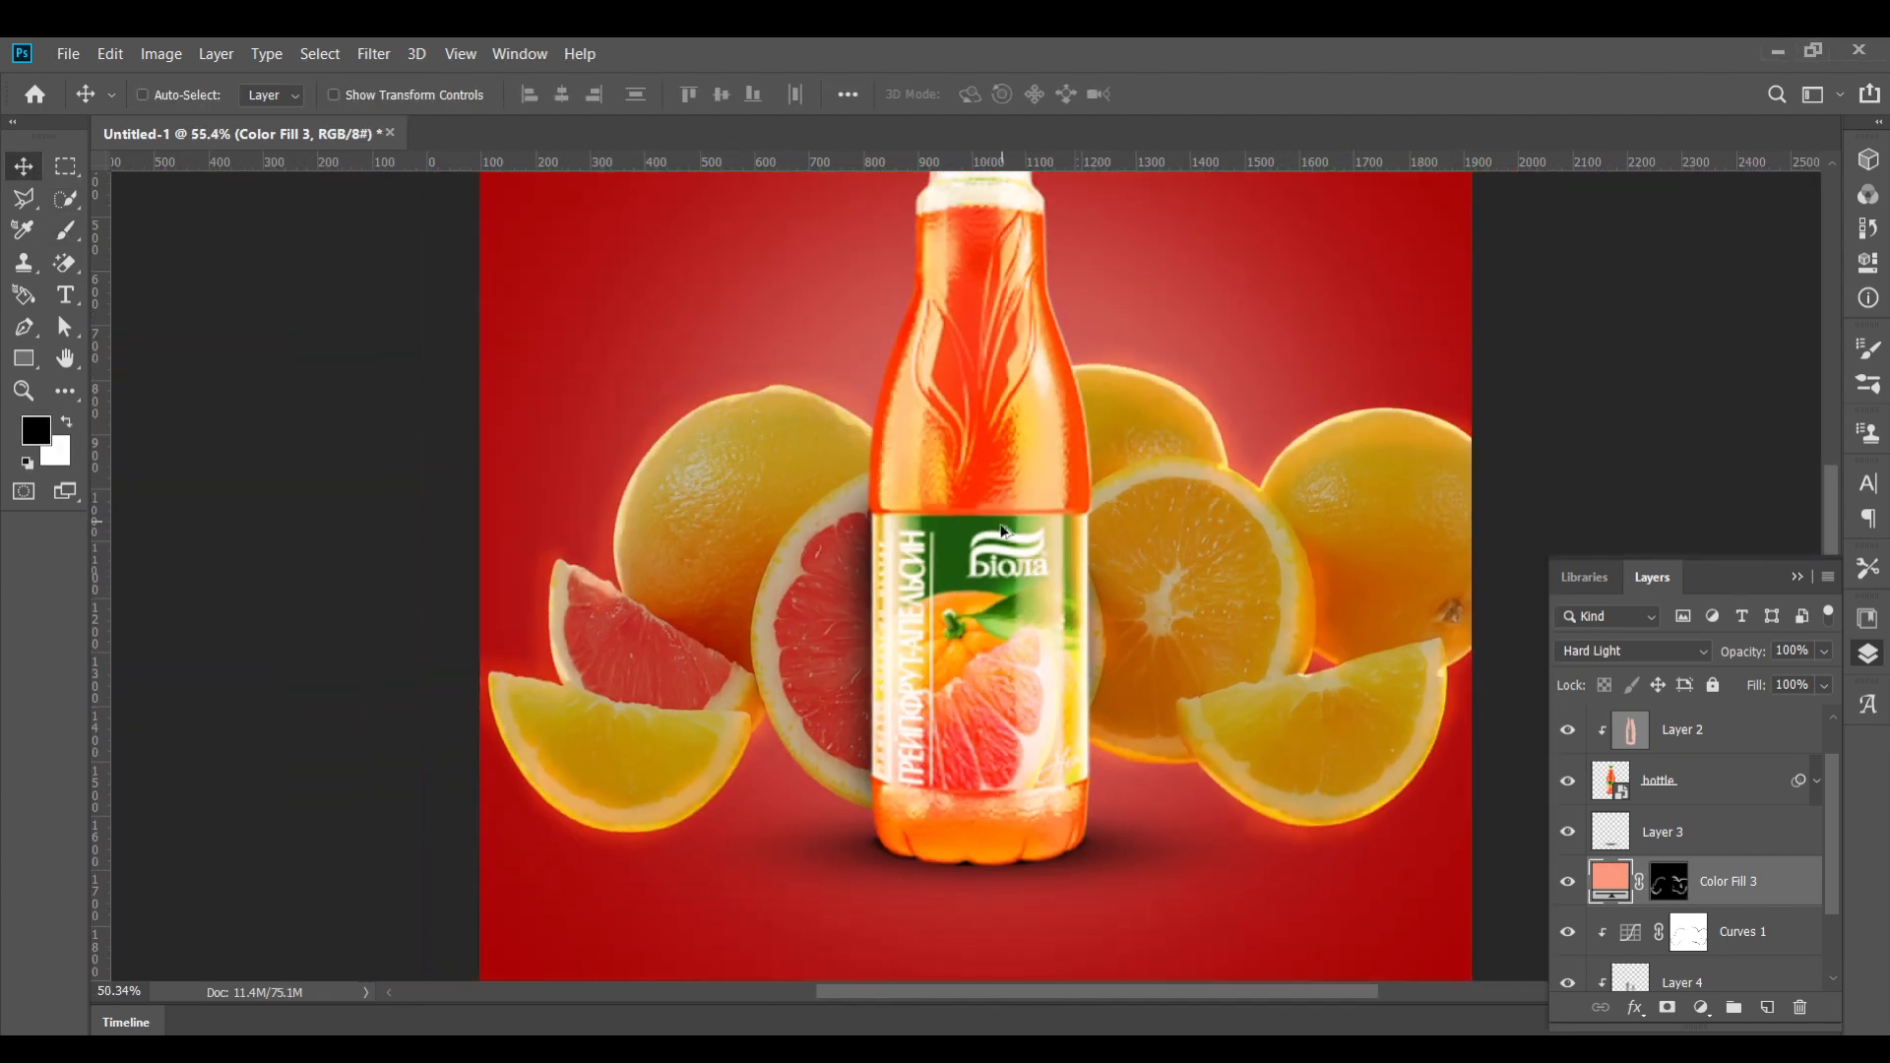
scroll(1666, 898, down, 2)
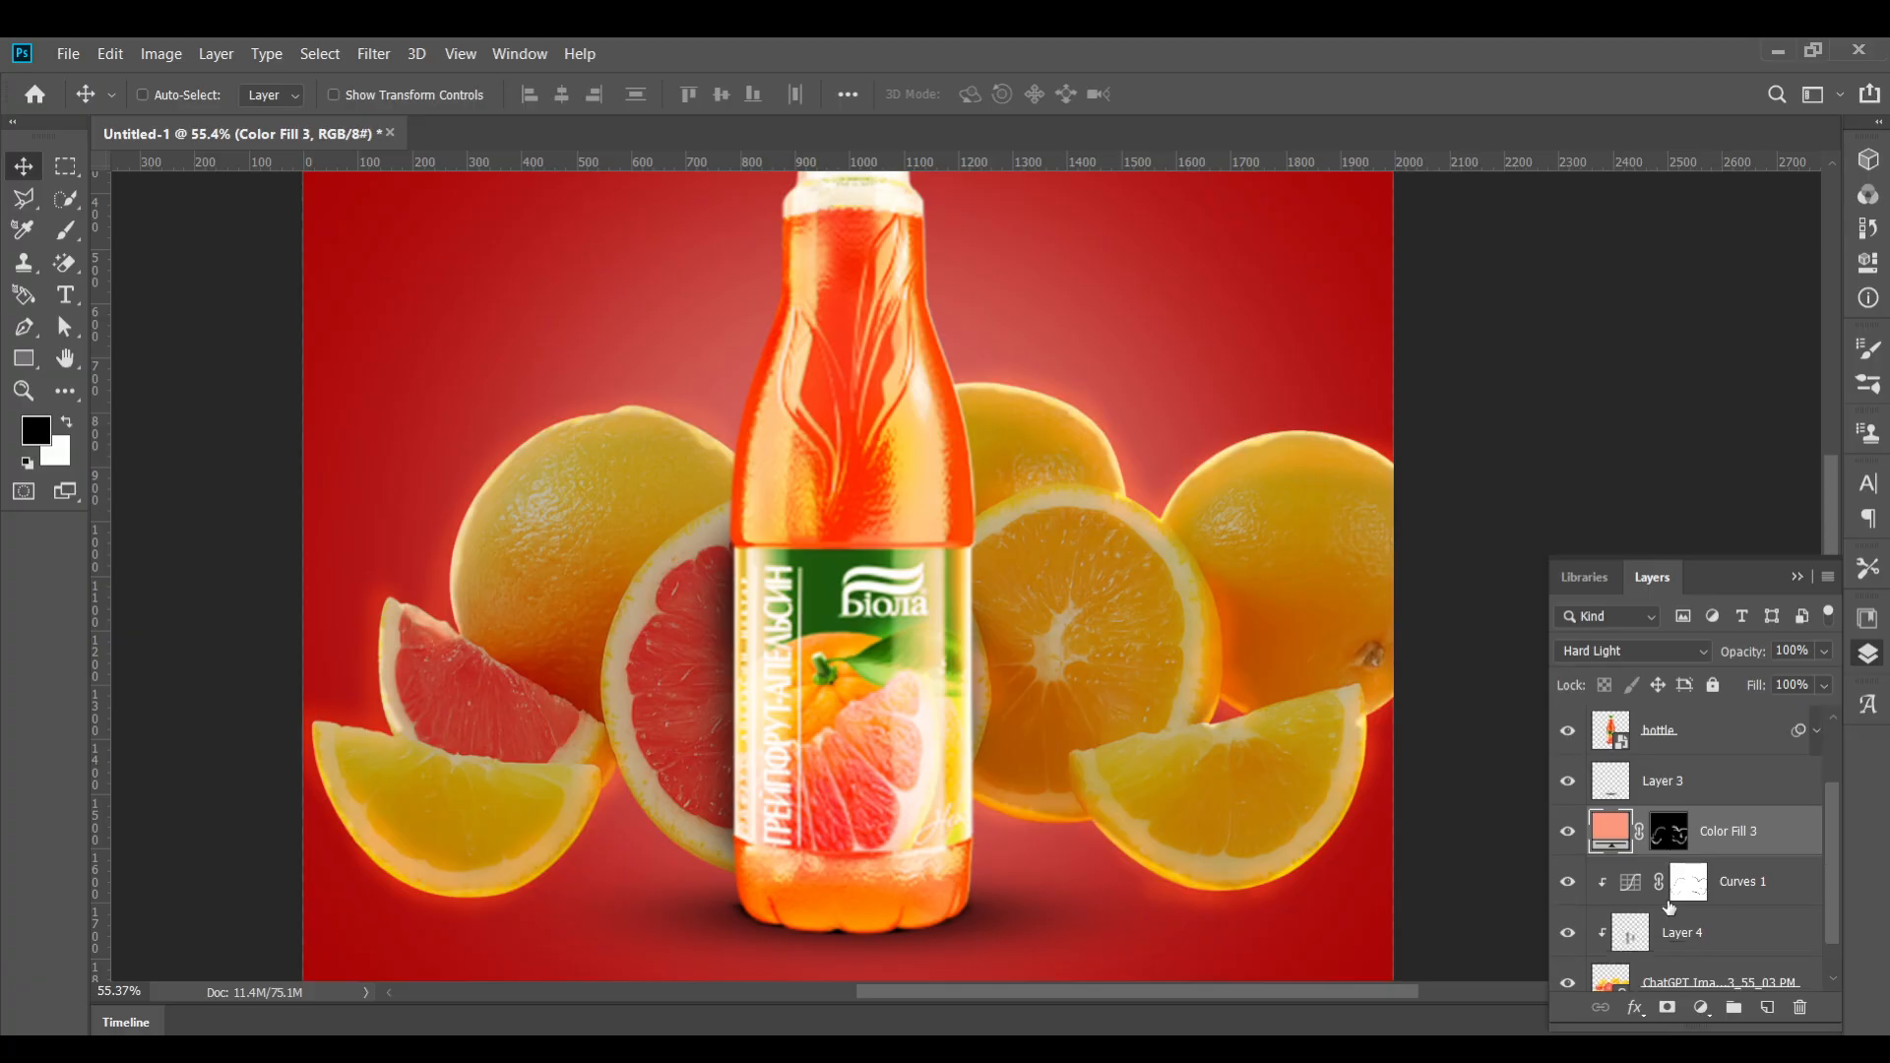
click(1682, 938)
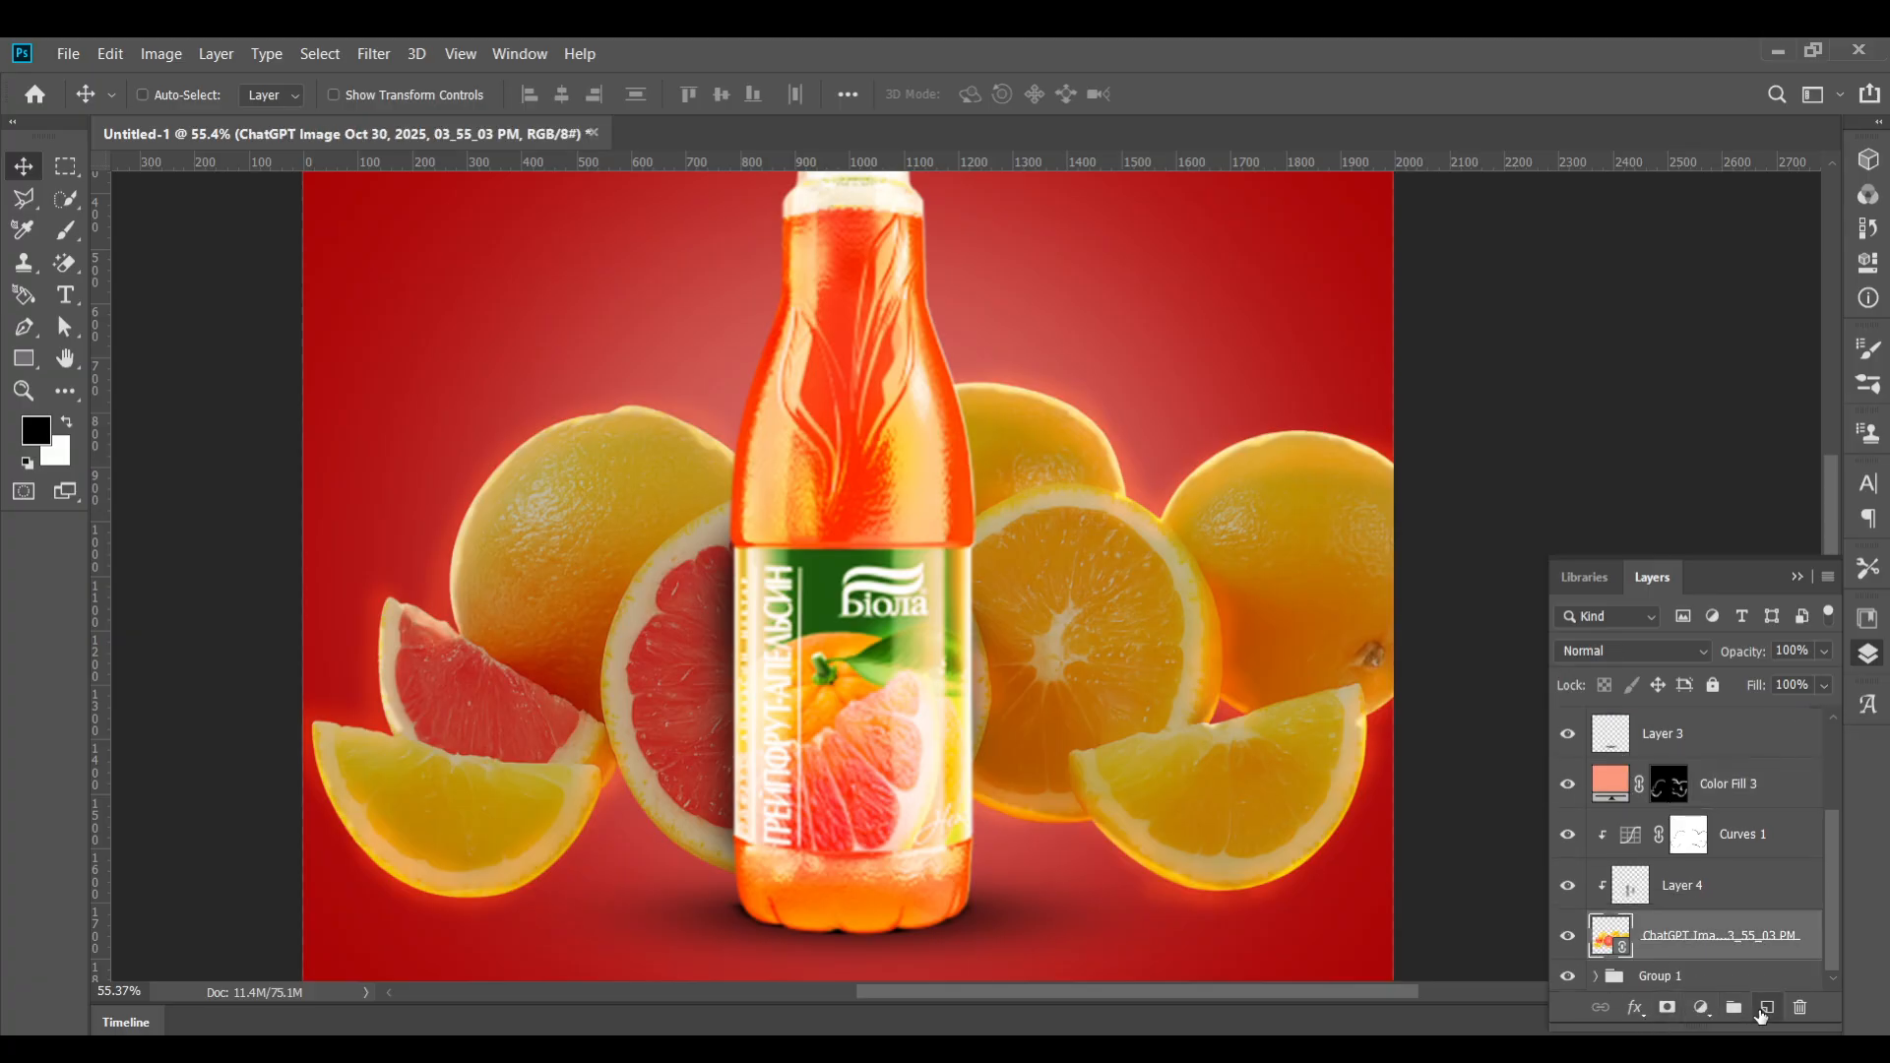
click(1767, 1007)
scroll(1339, 872, up, 2)
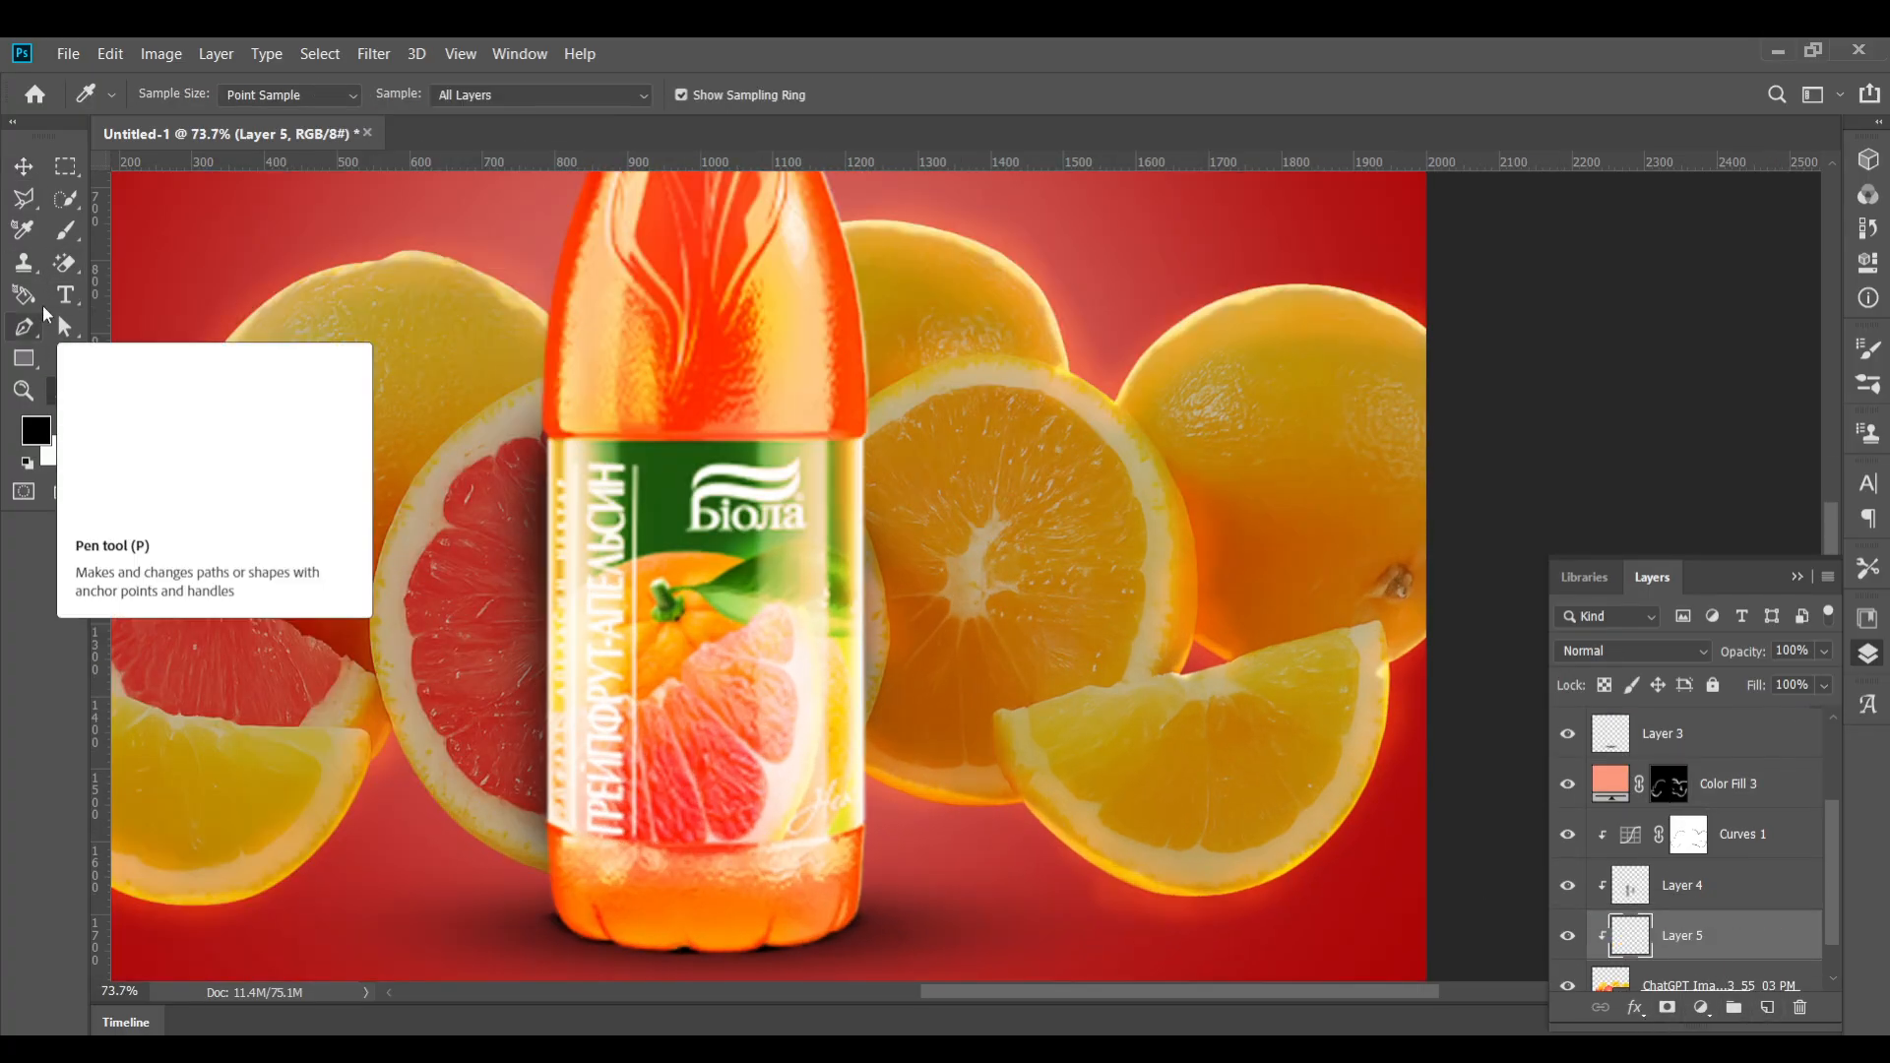
click(66, 229)
click(156, 93)
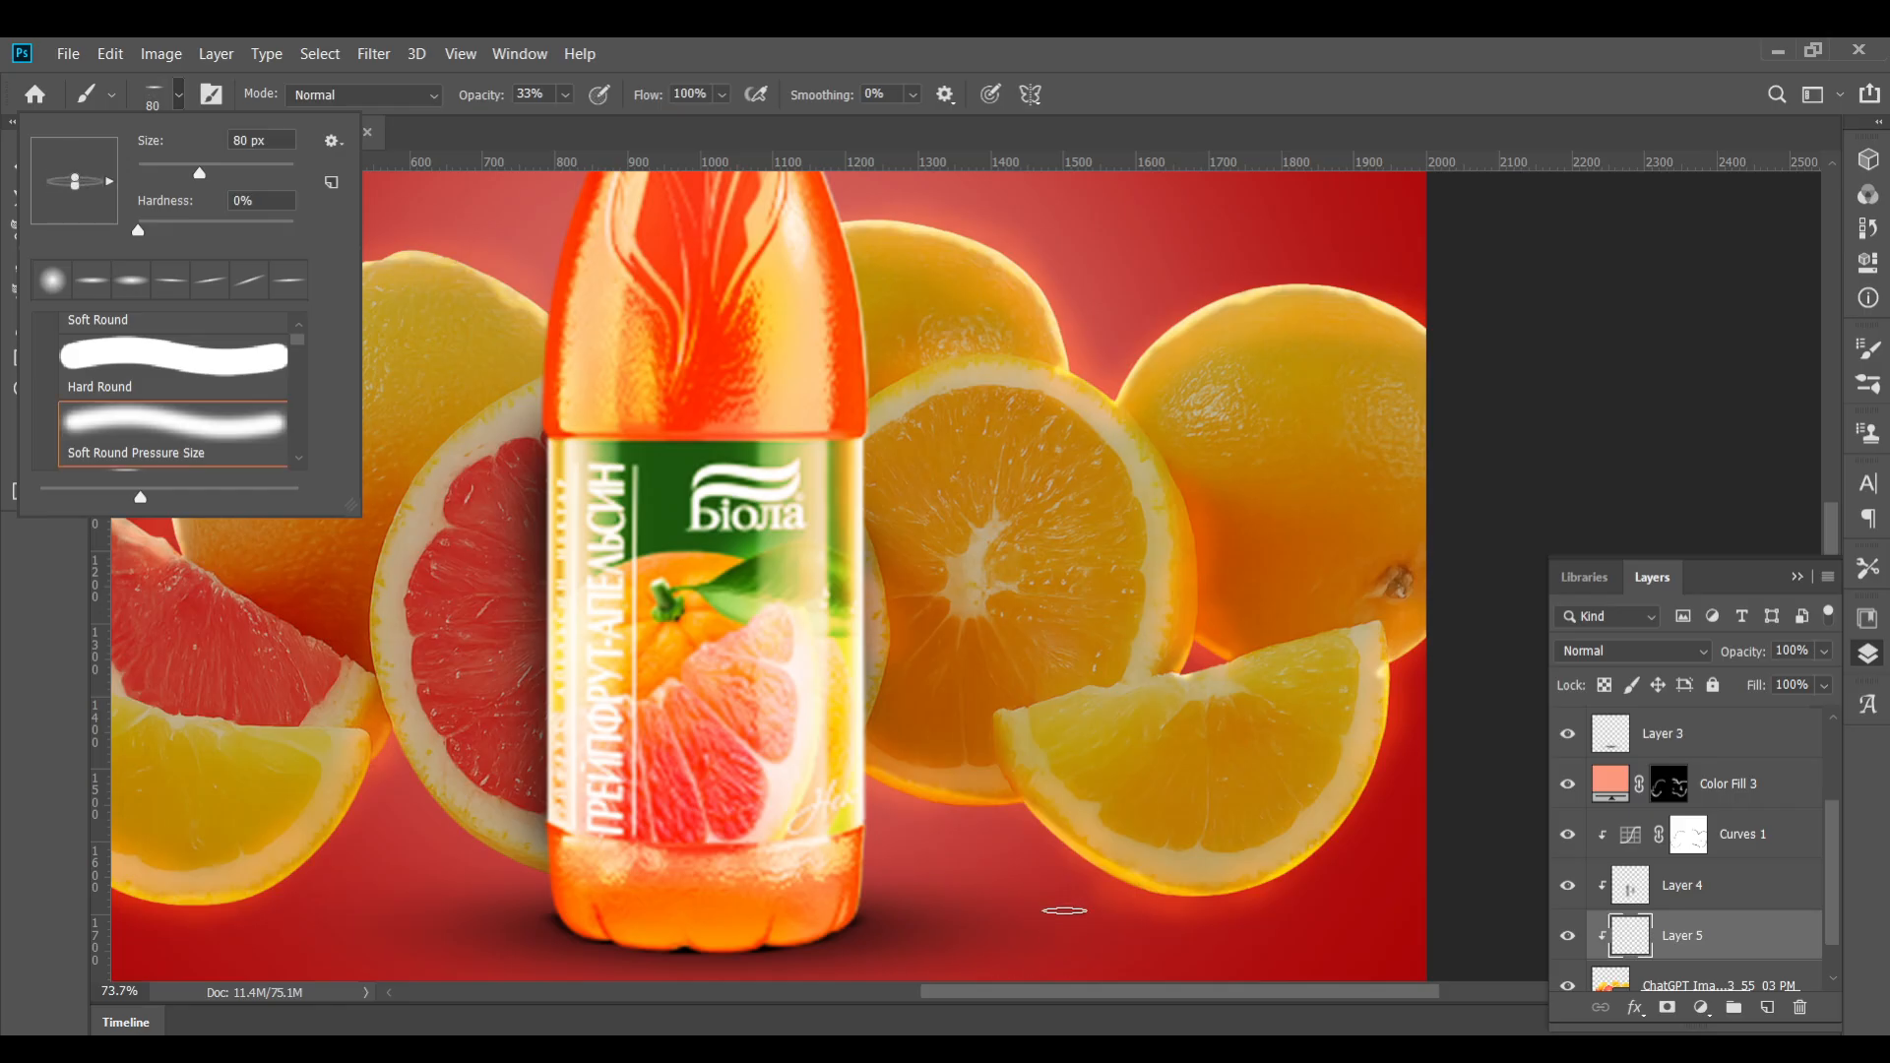
click(1061, 785)
key(bracketright)
key(bracketright)
key(bracketright)
key(bracketright)
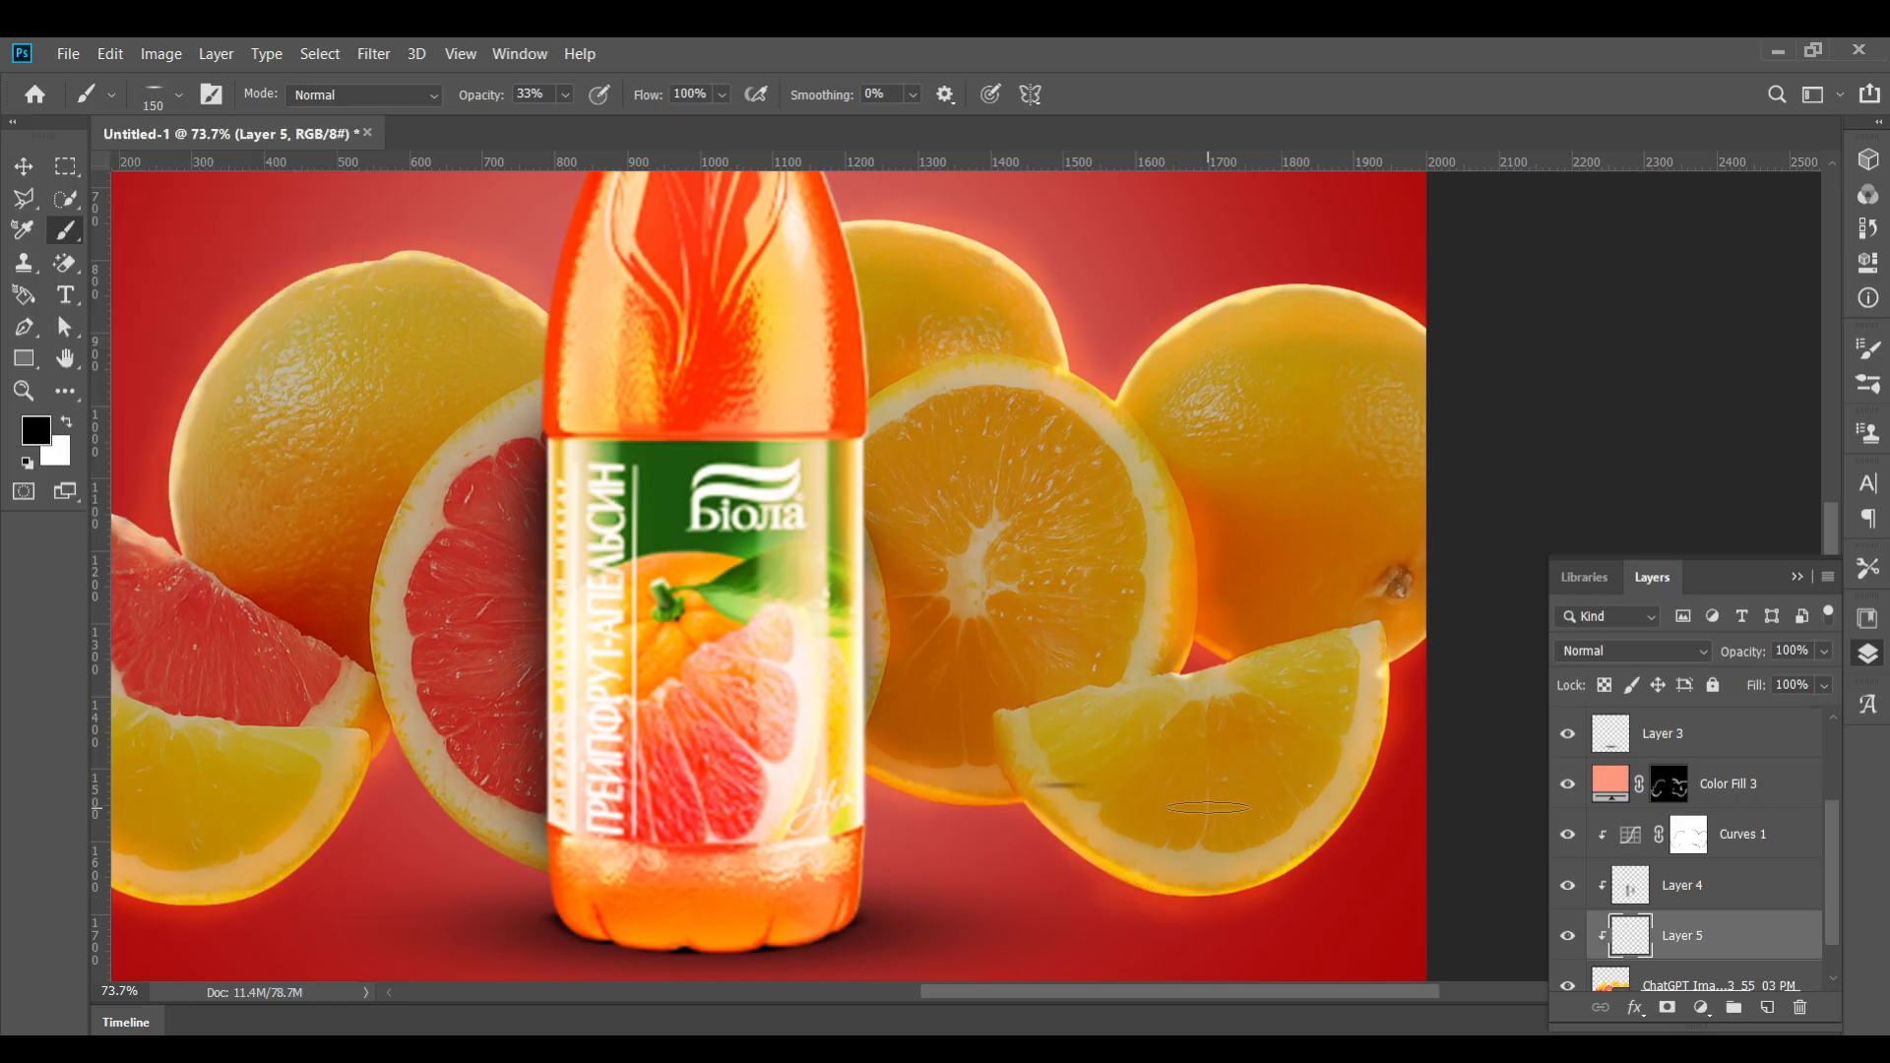
key(bracketright)
key(bracketright)
key(bracketright)
key(bracketright)
key(bracketright)
key(bracketright)
key(bracketright)
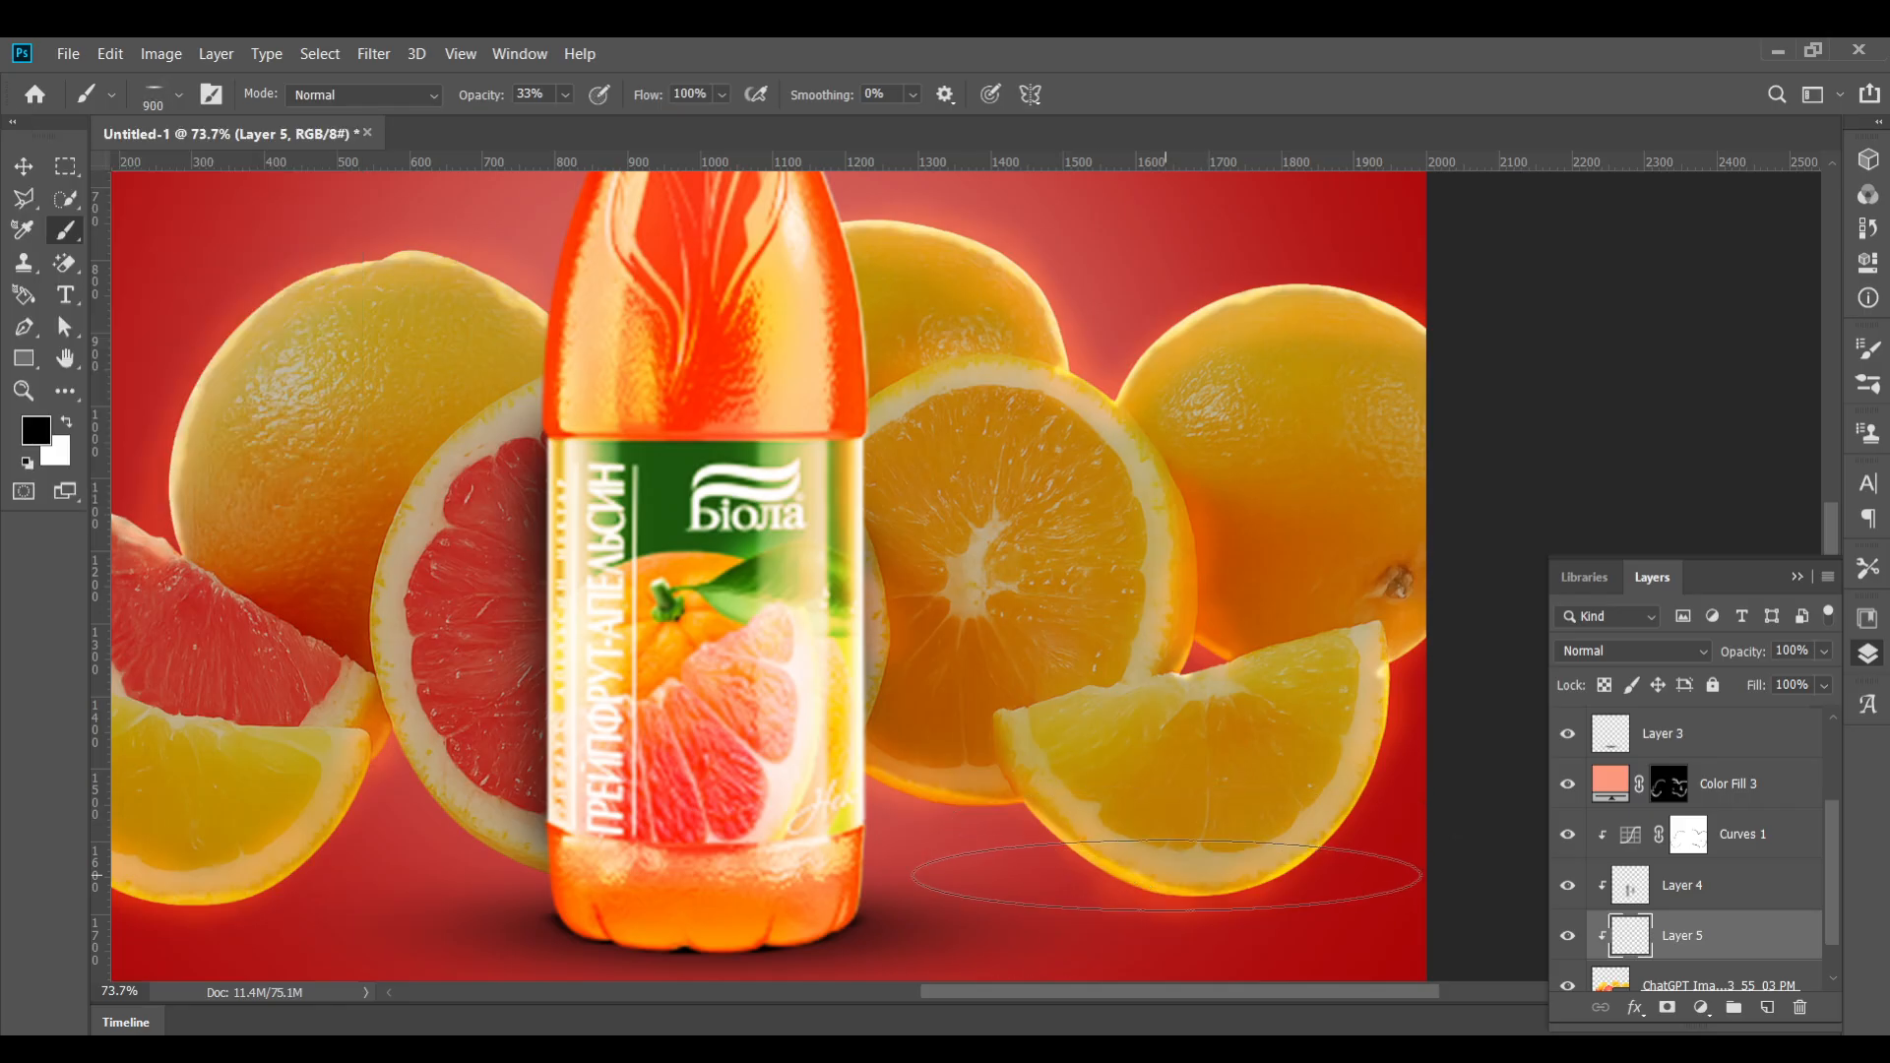
key(bracketleft)
key(bracketleft)
key(bracketleft)
key(bracketleft)
key(bracketleft)
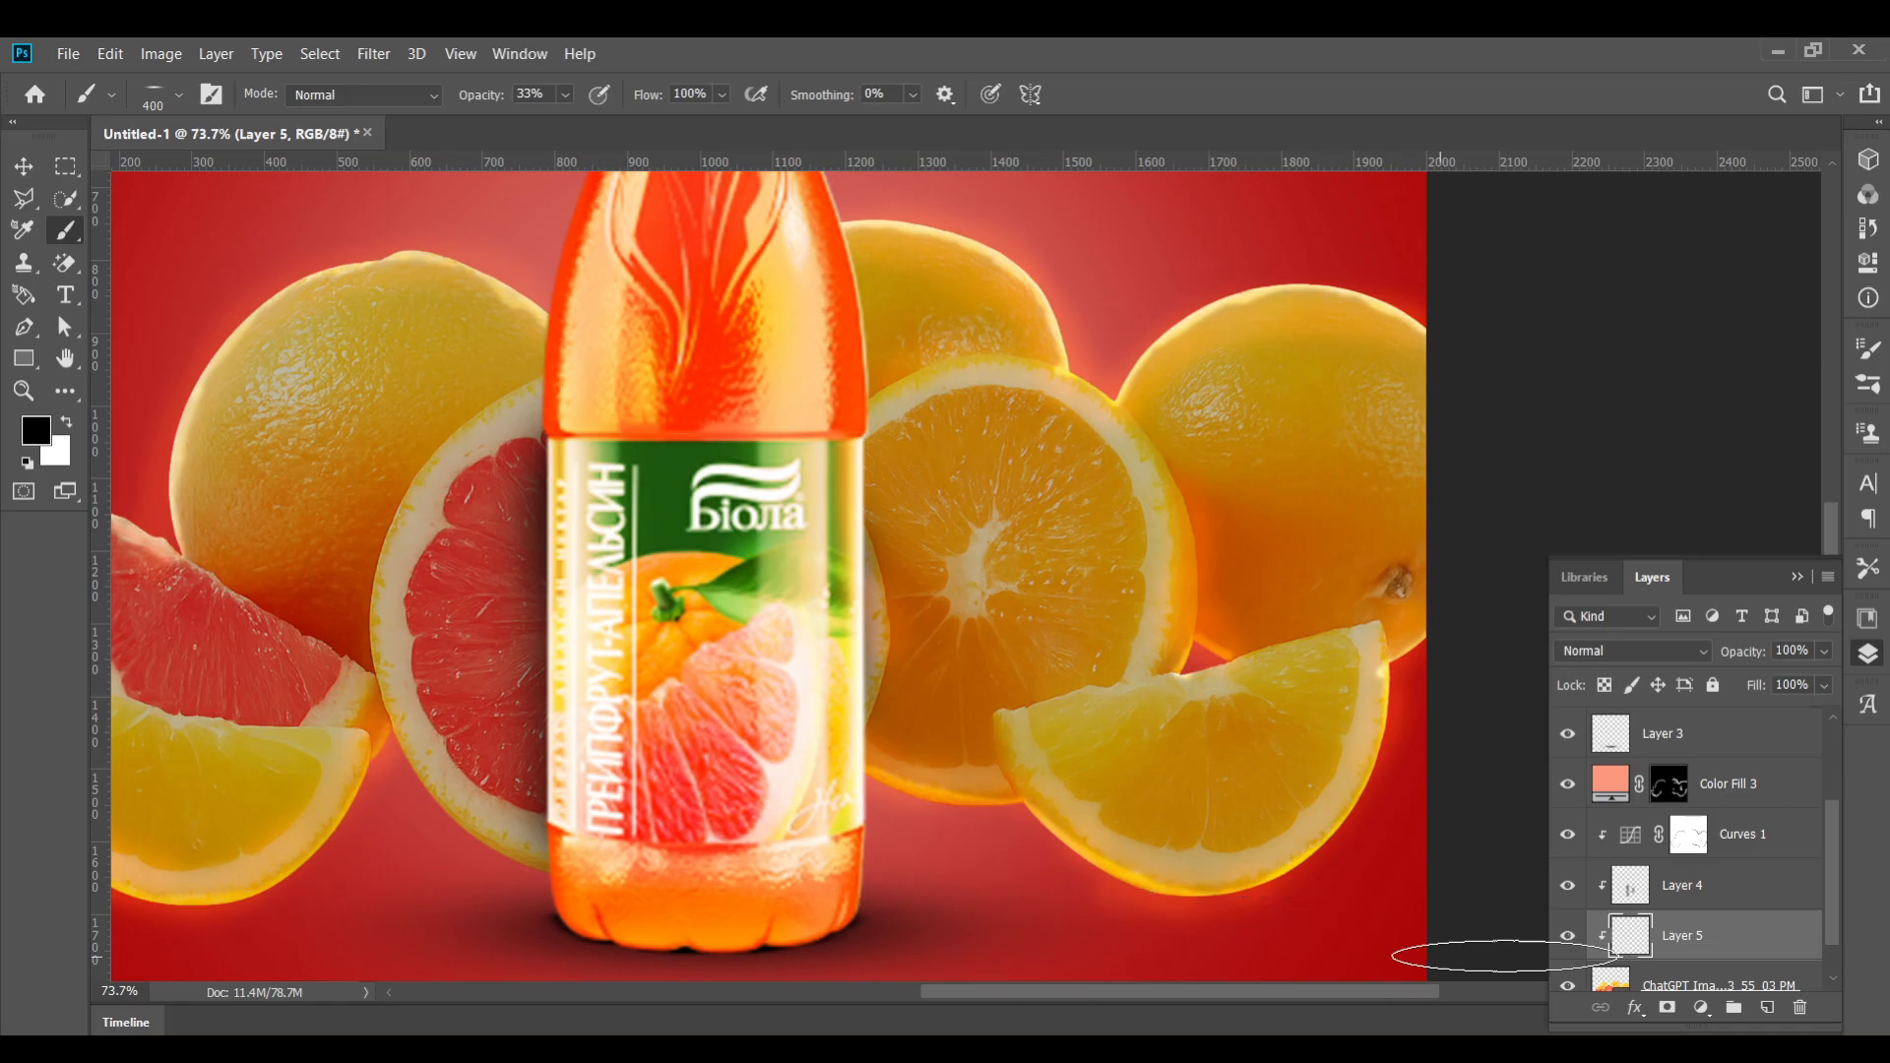
Try restacking the new layer above and below the bottle and painting a ground shadow on it
scroll(1684, 886, down, 1)
mouse_move(1679, 885)
mouse_down()
mouse_move(1678, 792)
mouse_move(1724, 723)
mouse_up()
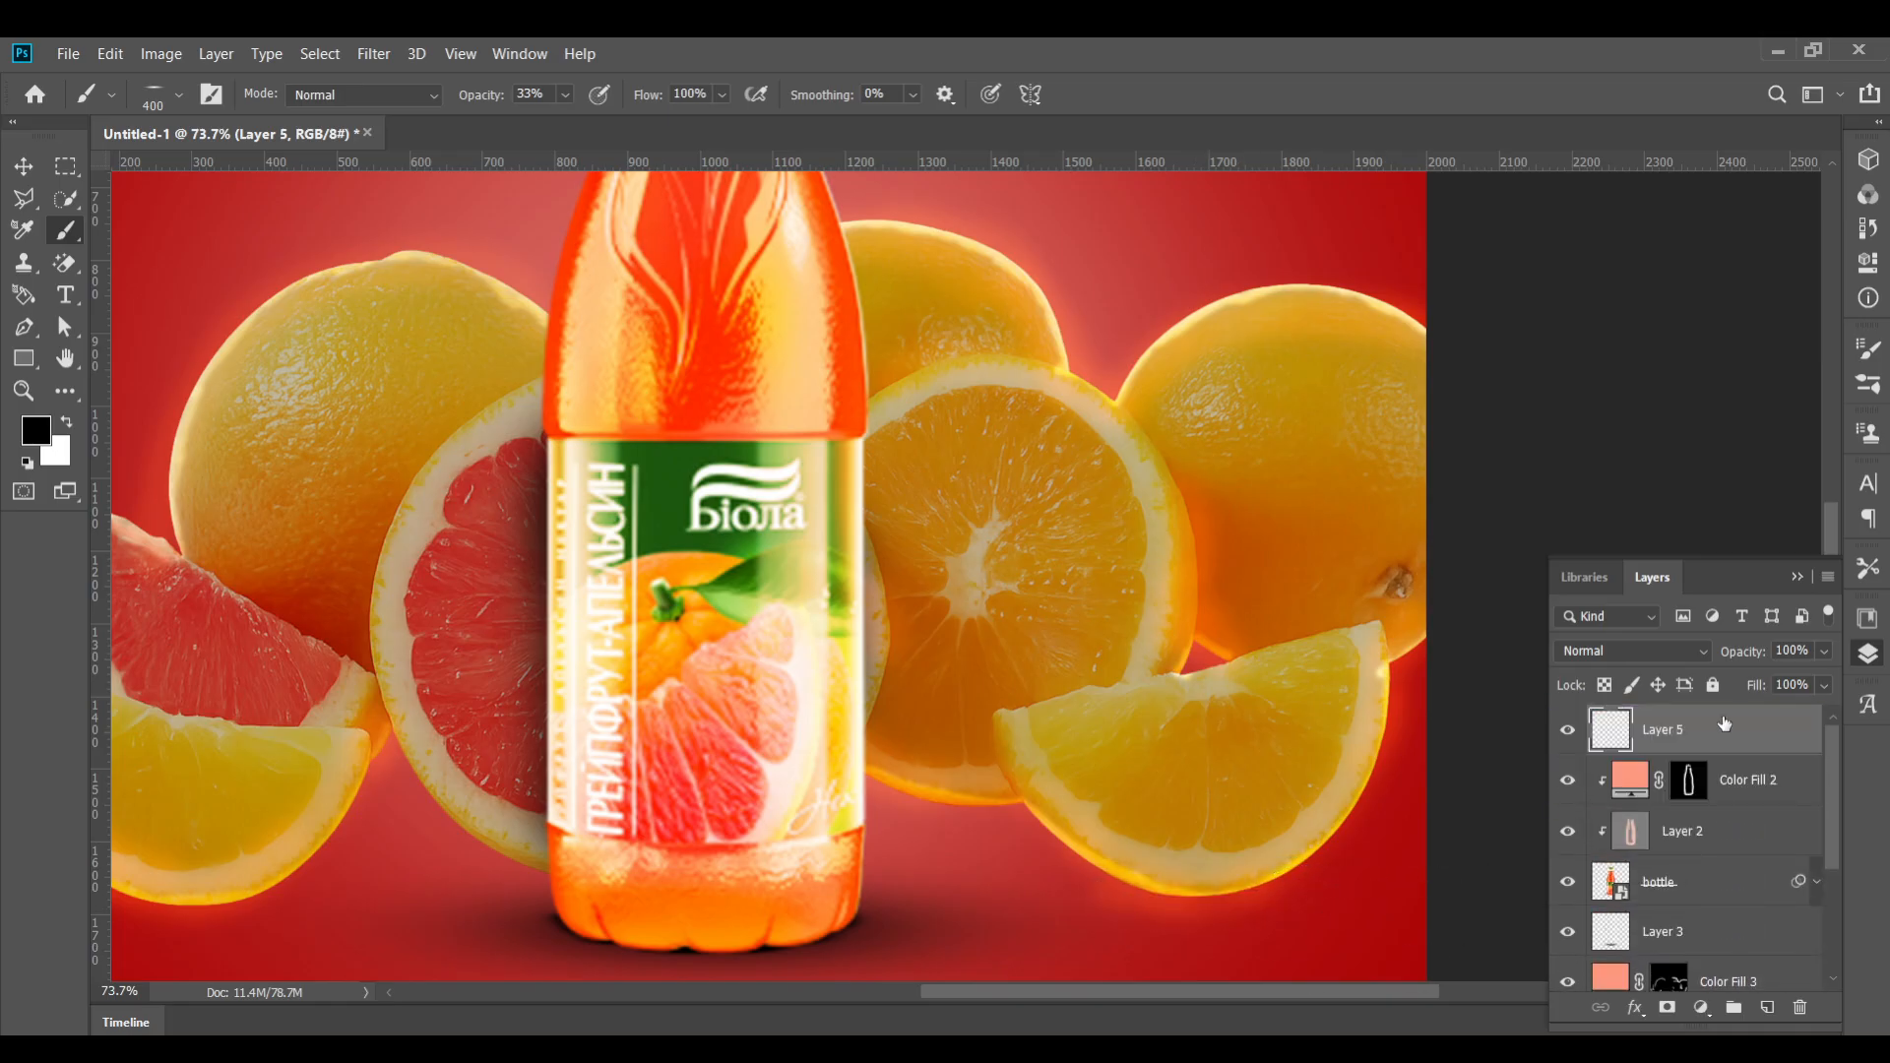
click(1178, 868)
key(ctrl+z)
click(1225, 923)
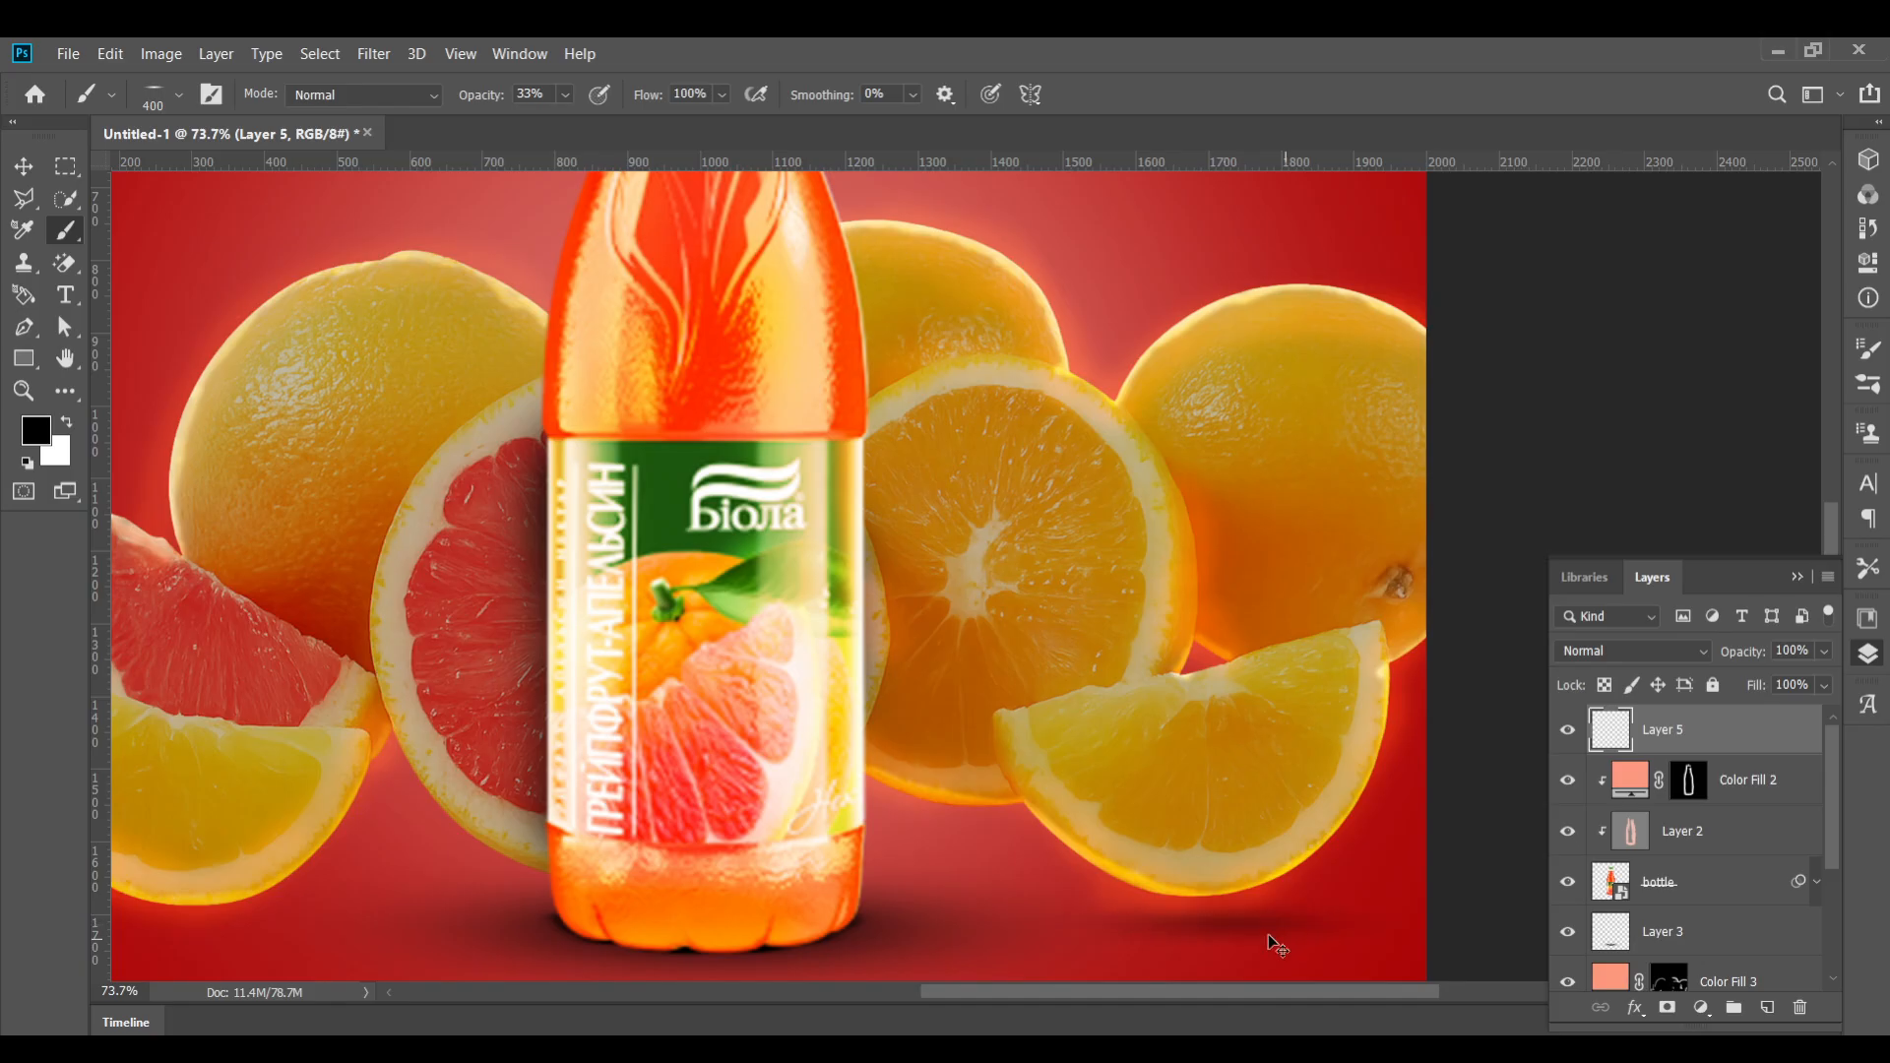
key(ctrl+z)
drag(1692, 734, 1694, 908)
key(ctrl+z)
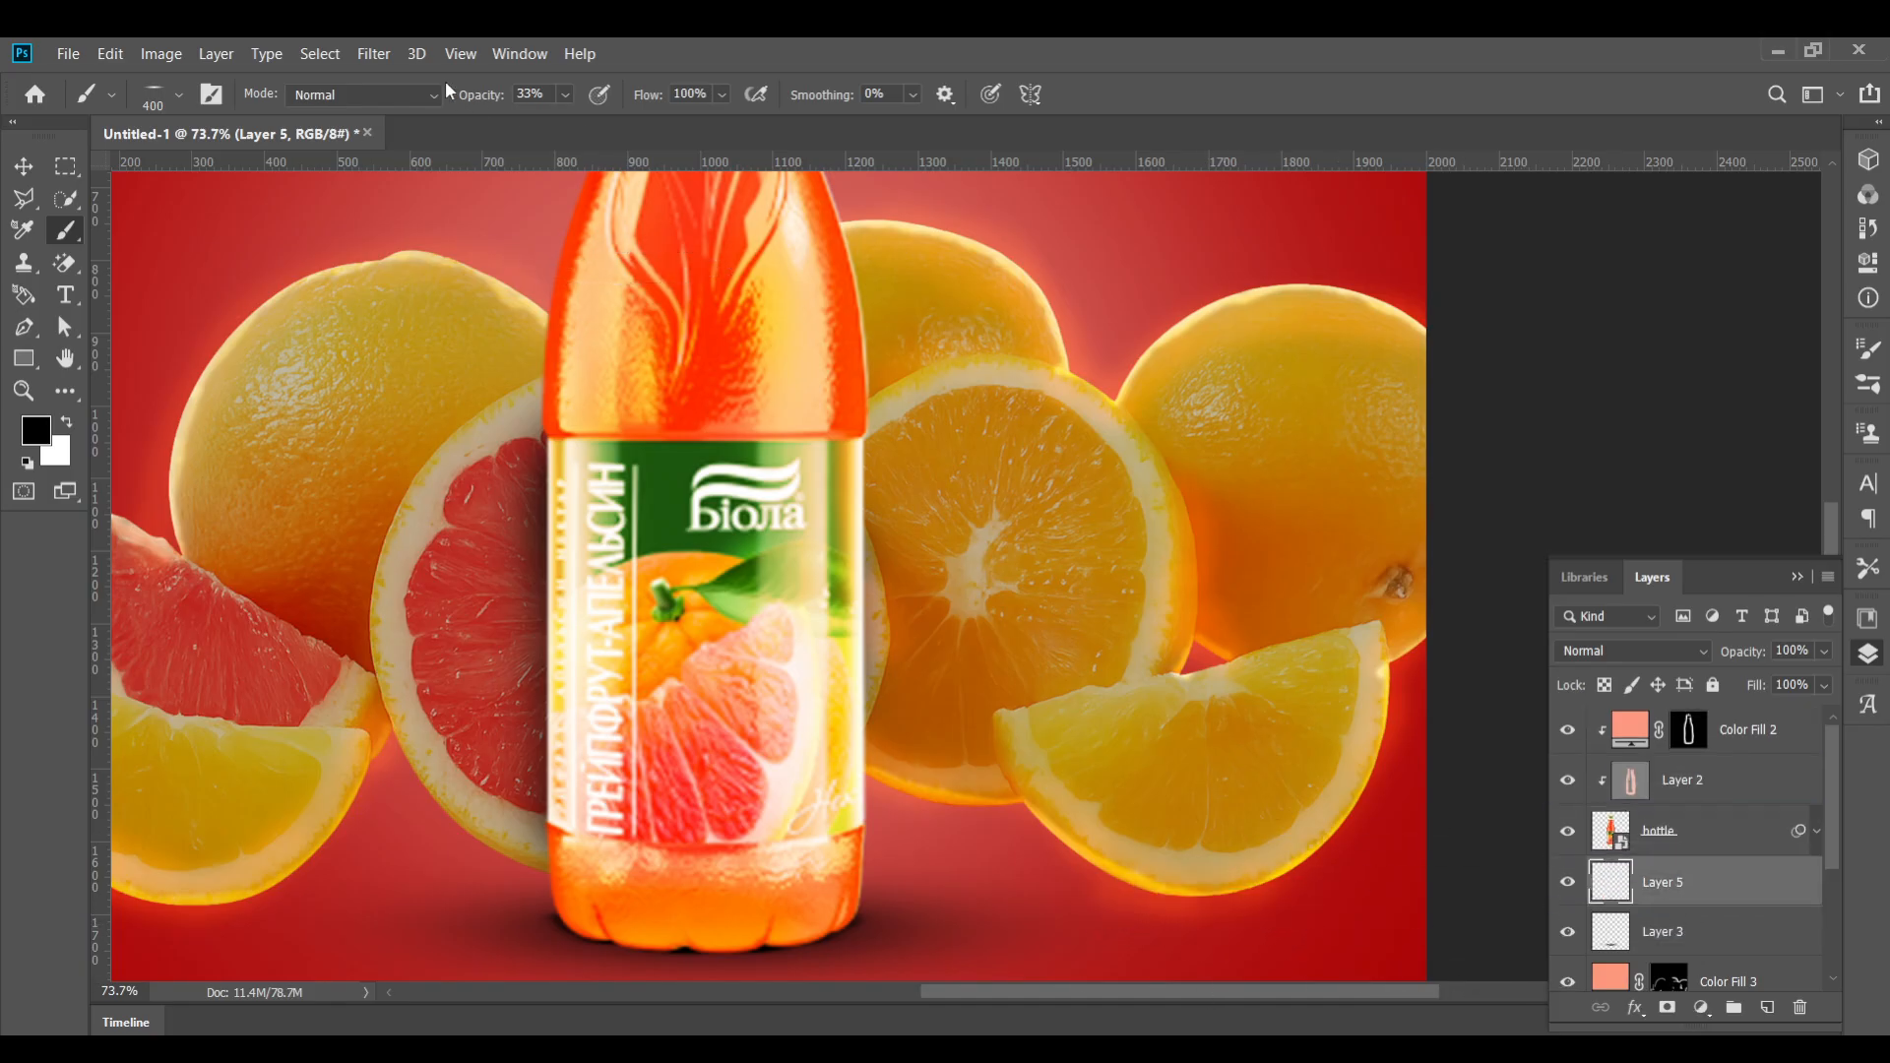
click(954, 815)
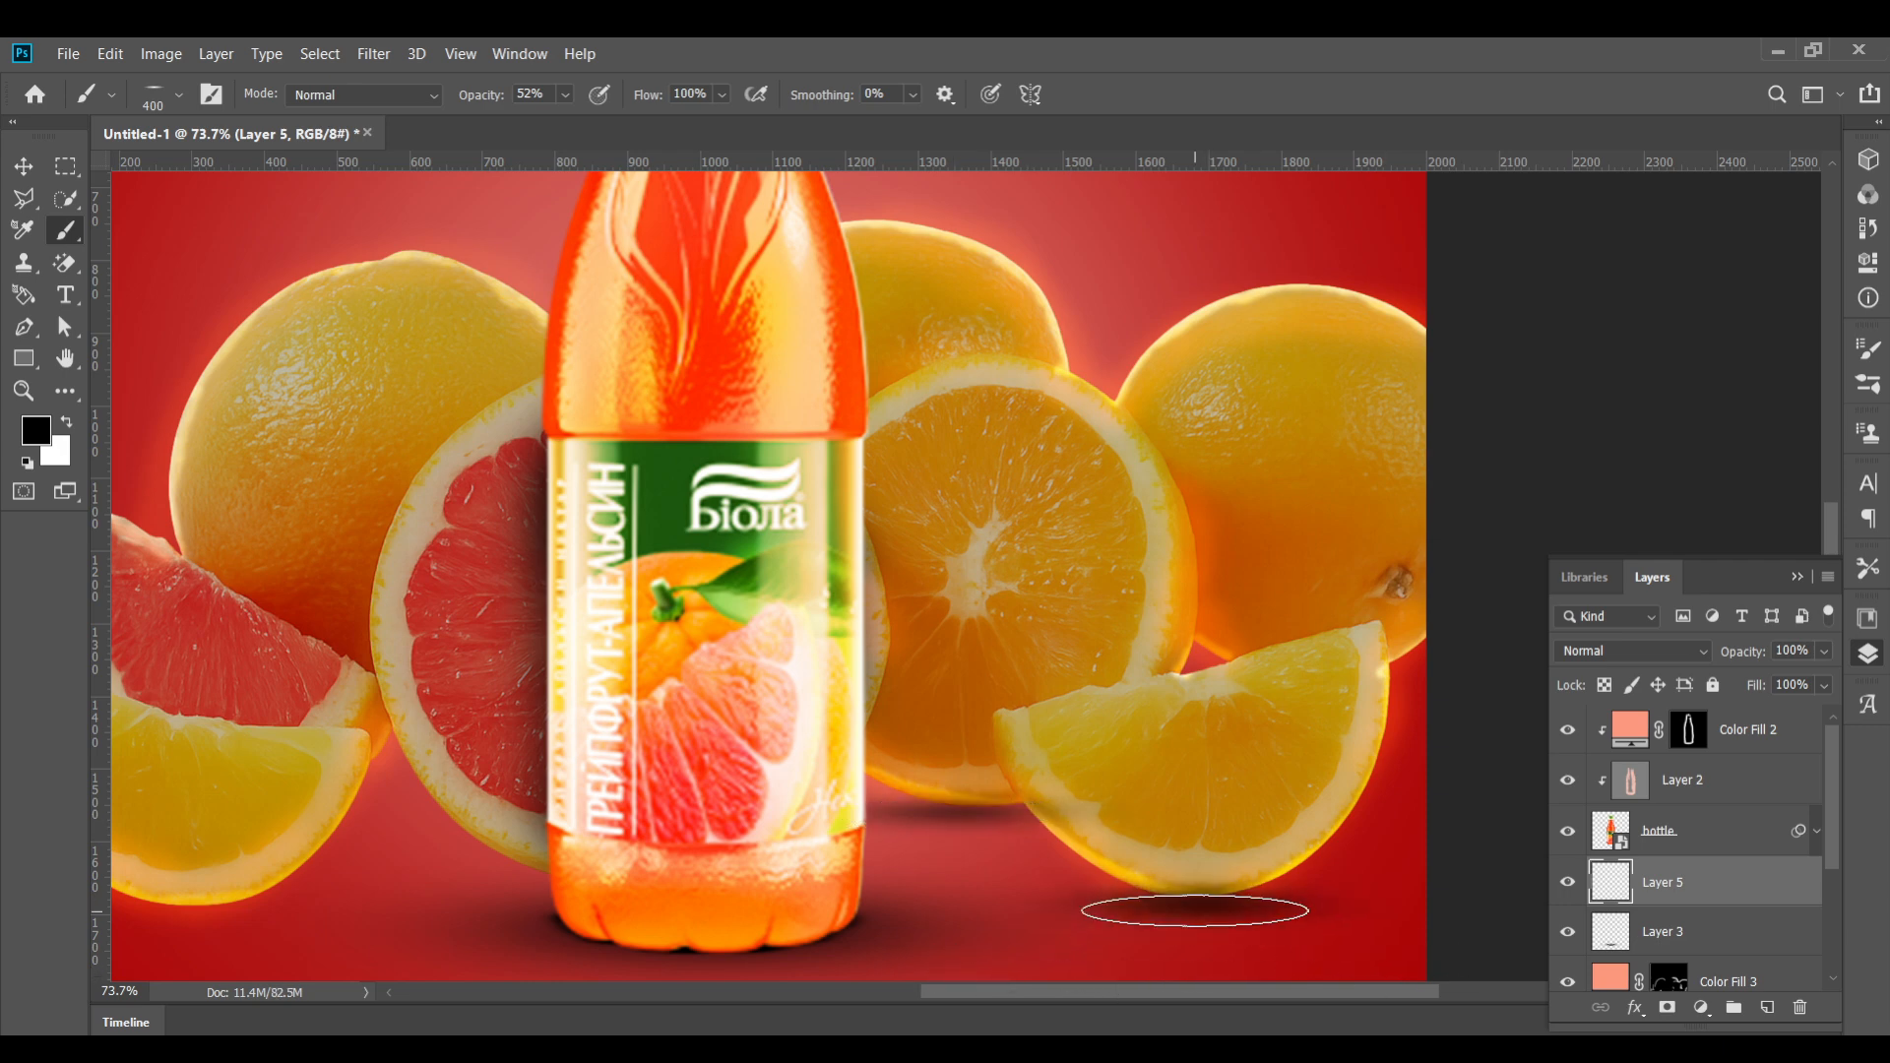
click(1201, 912)
scroll(1708, 891, down, 2)
scroll(1709, 891, down, 1)
drag(1688, 739, 1688, 960)
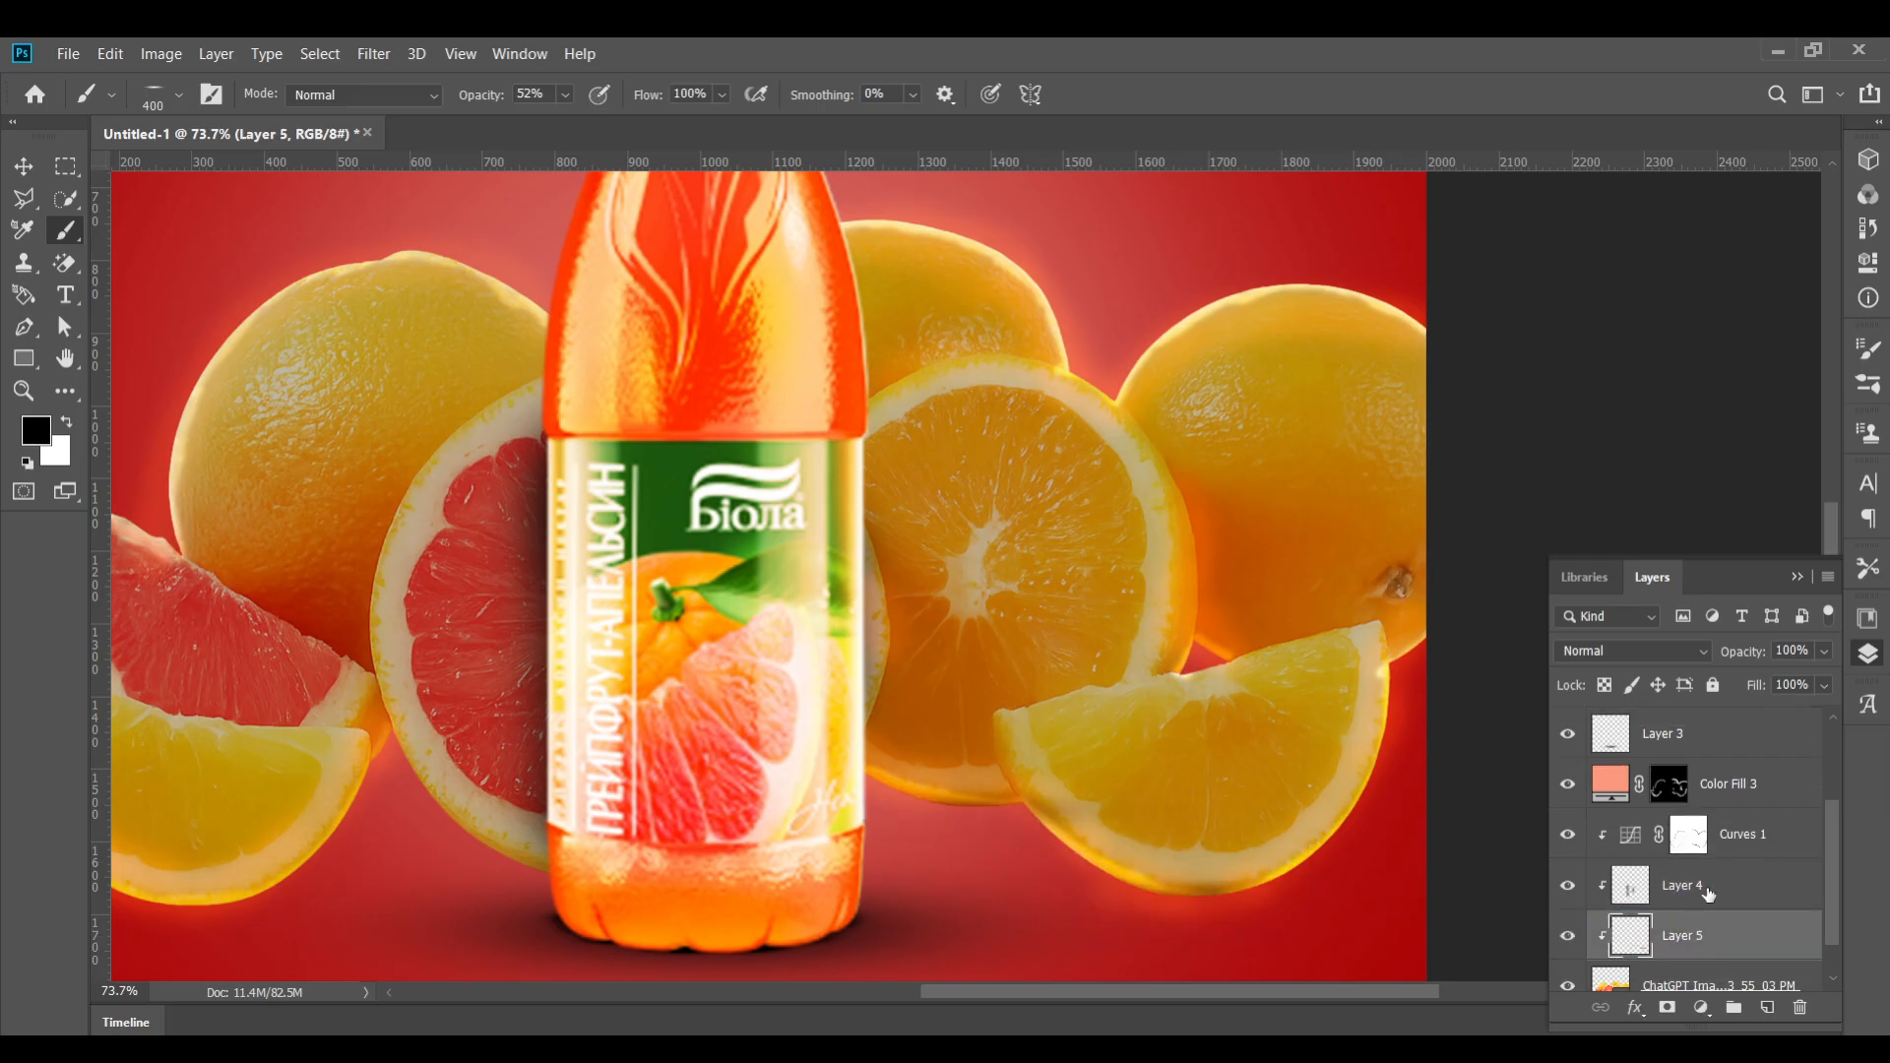
key(ctrl+z)
key(ctrl+z)
key(ctrl+z)
key(ctrl+z)
scroll(1681, 969, down, 3)
Add a new layer at the bottom of the stack and paint a soft shadow under the bottle with a 600 px brush at 68% opacity
click(1680, 972)
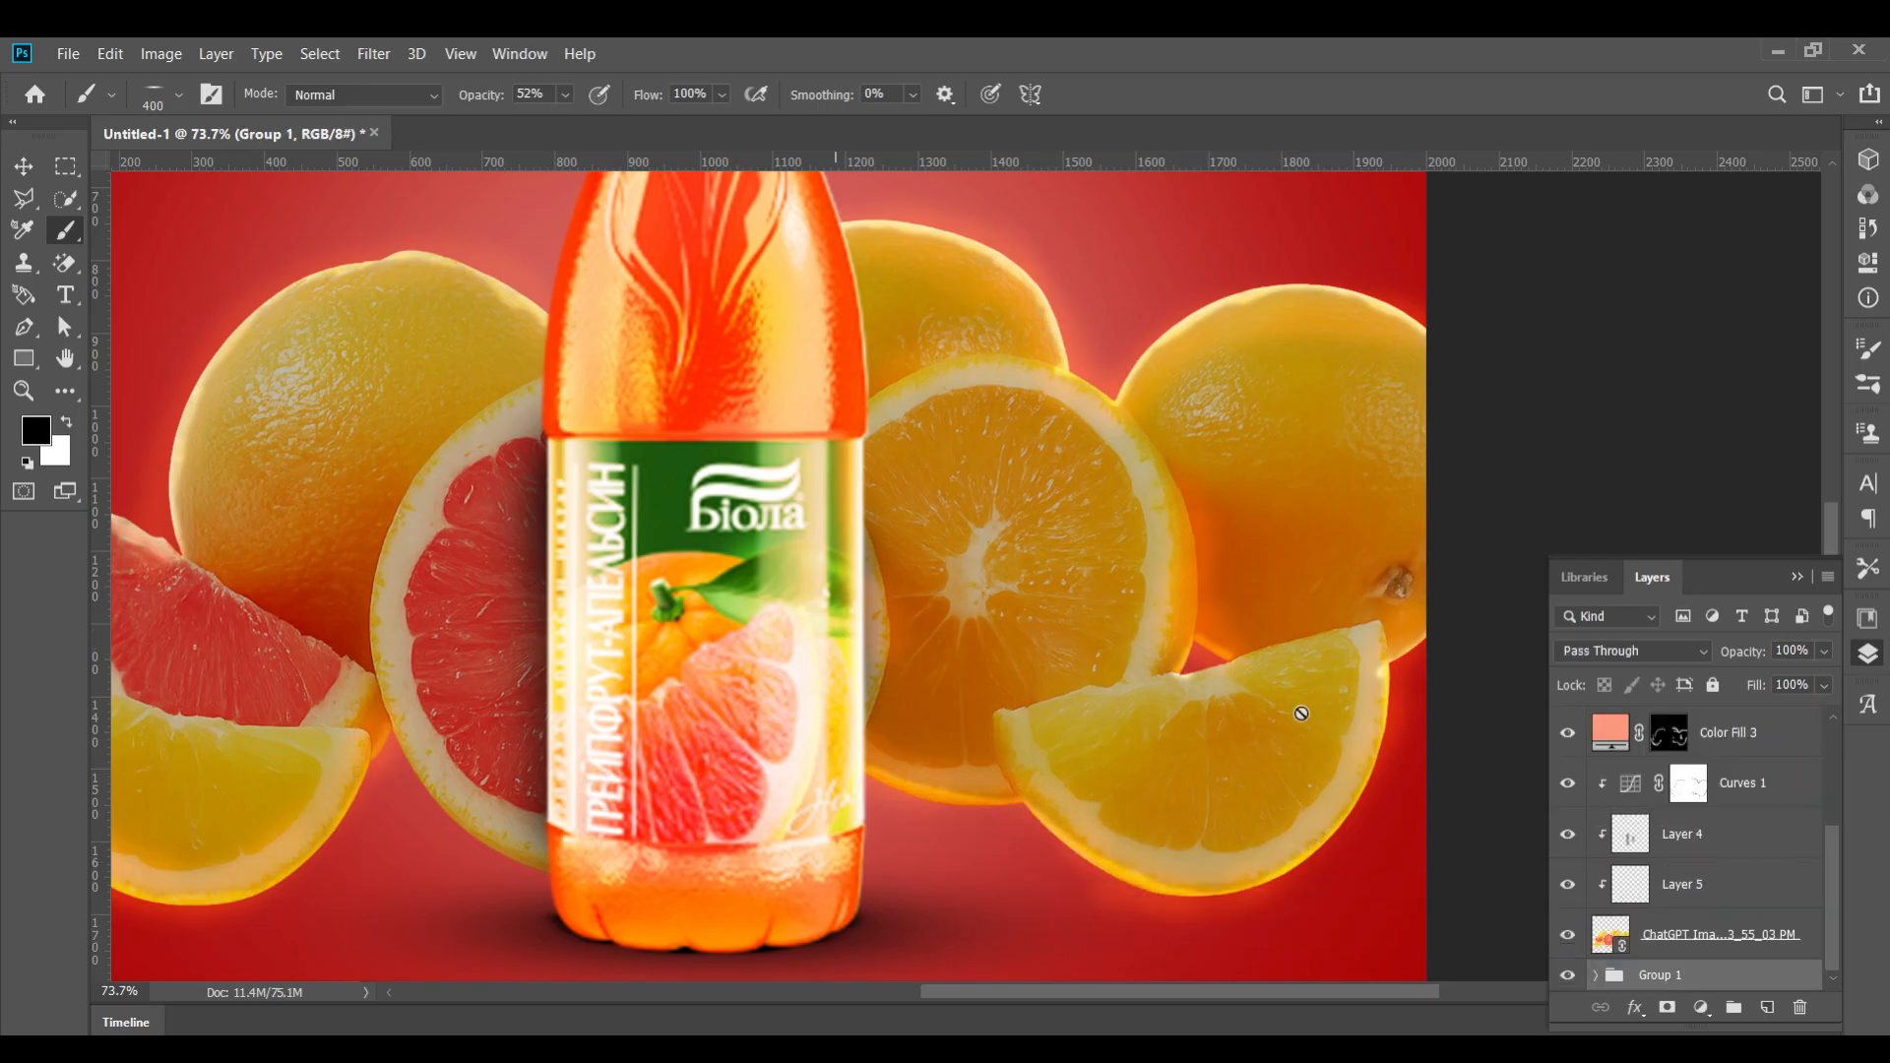
click(30, 171)
click(1767, 1007)
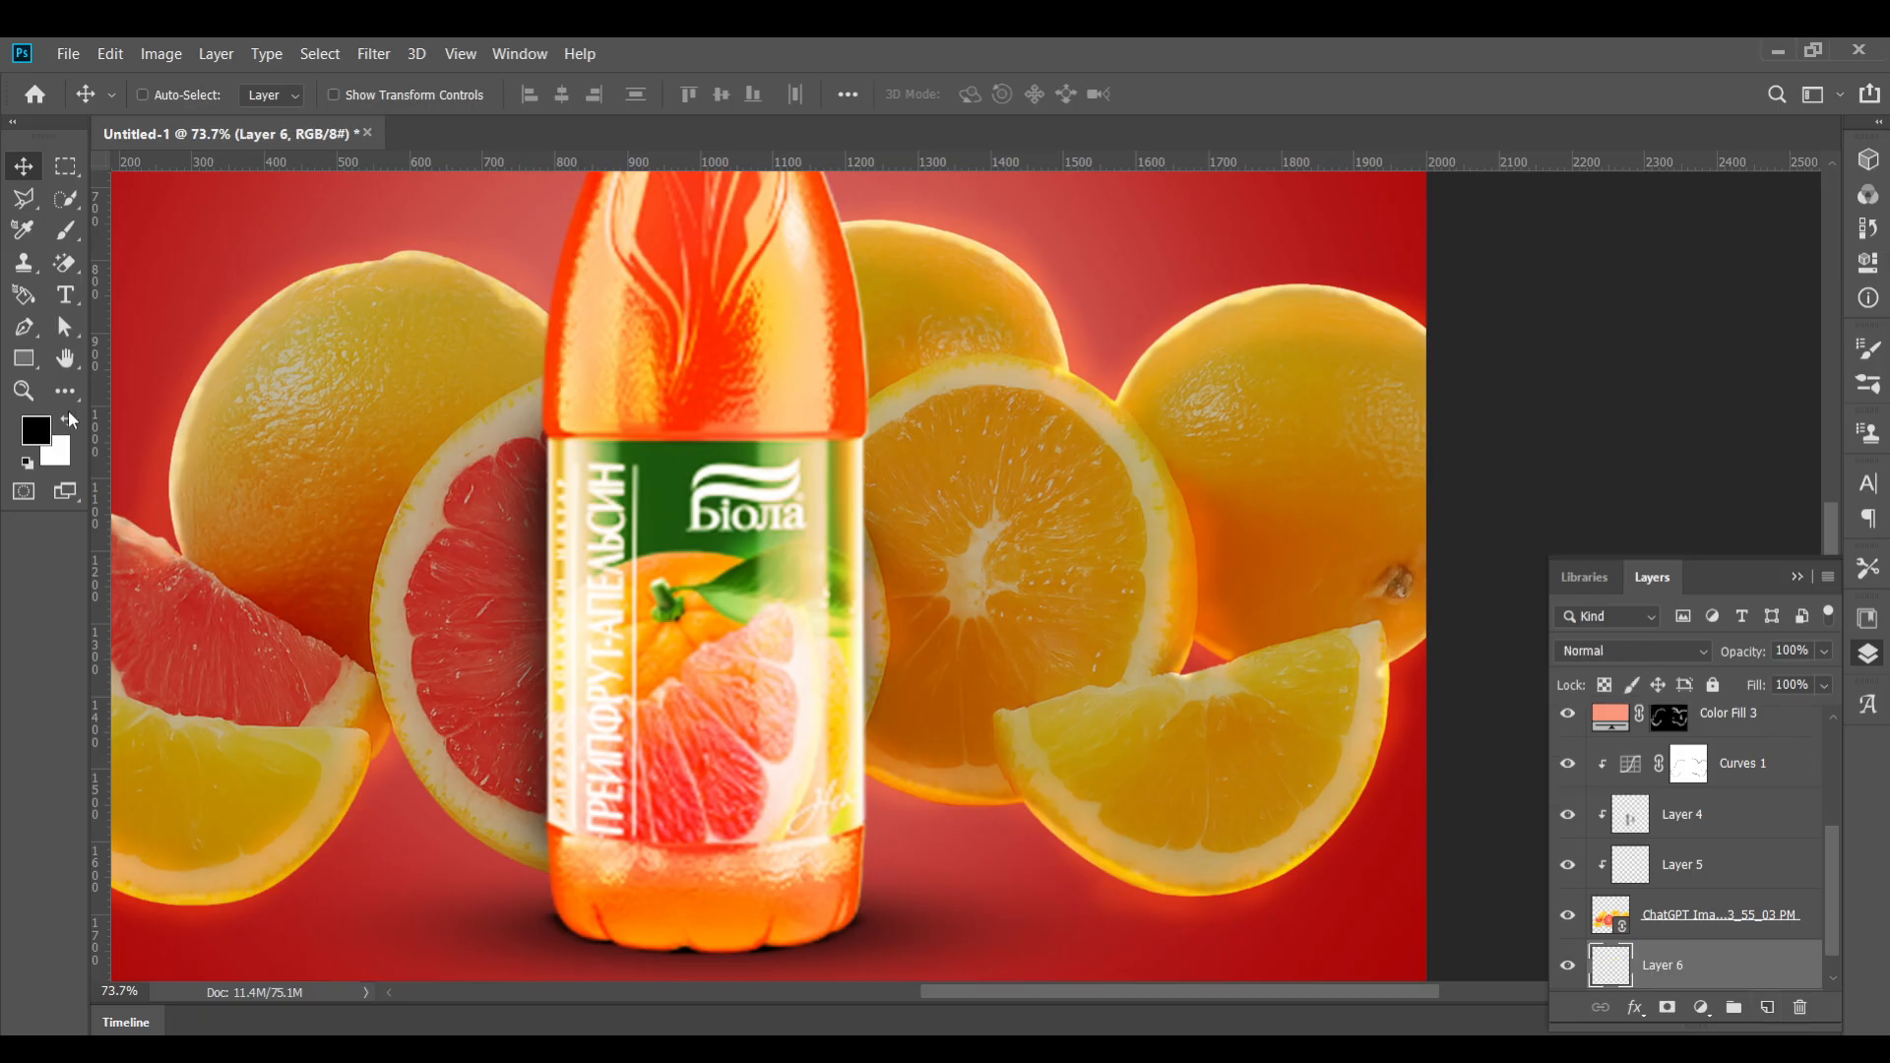
click(66, 239)
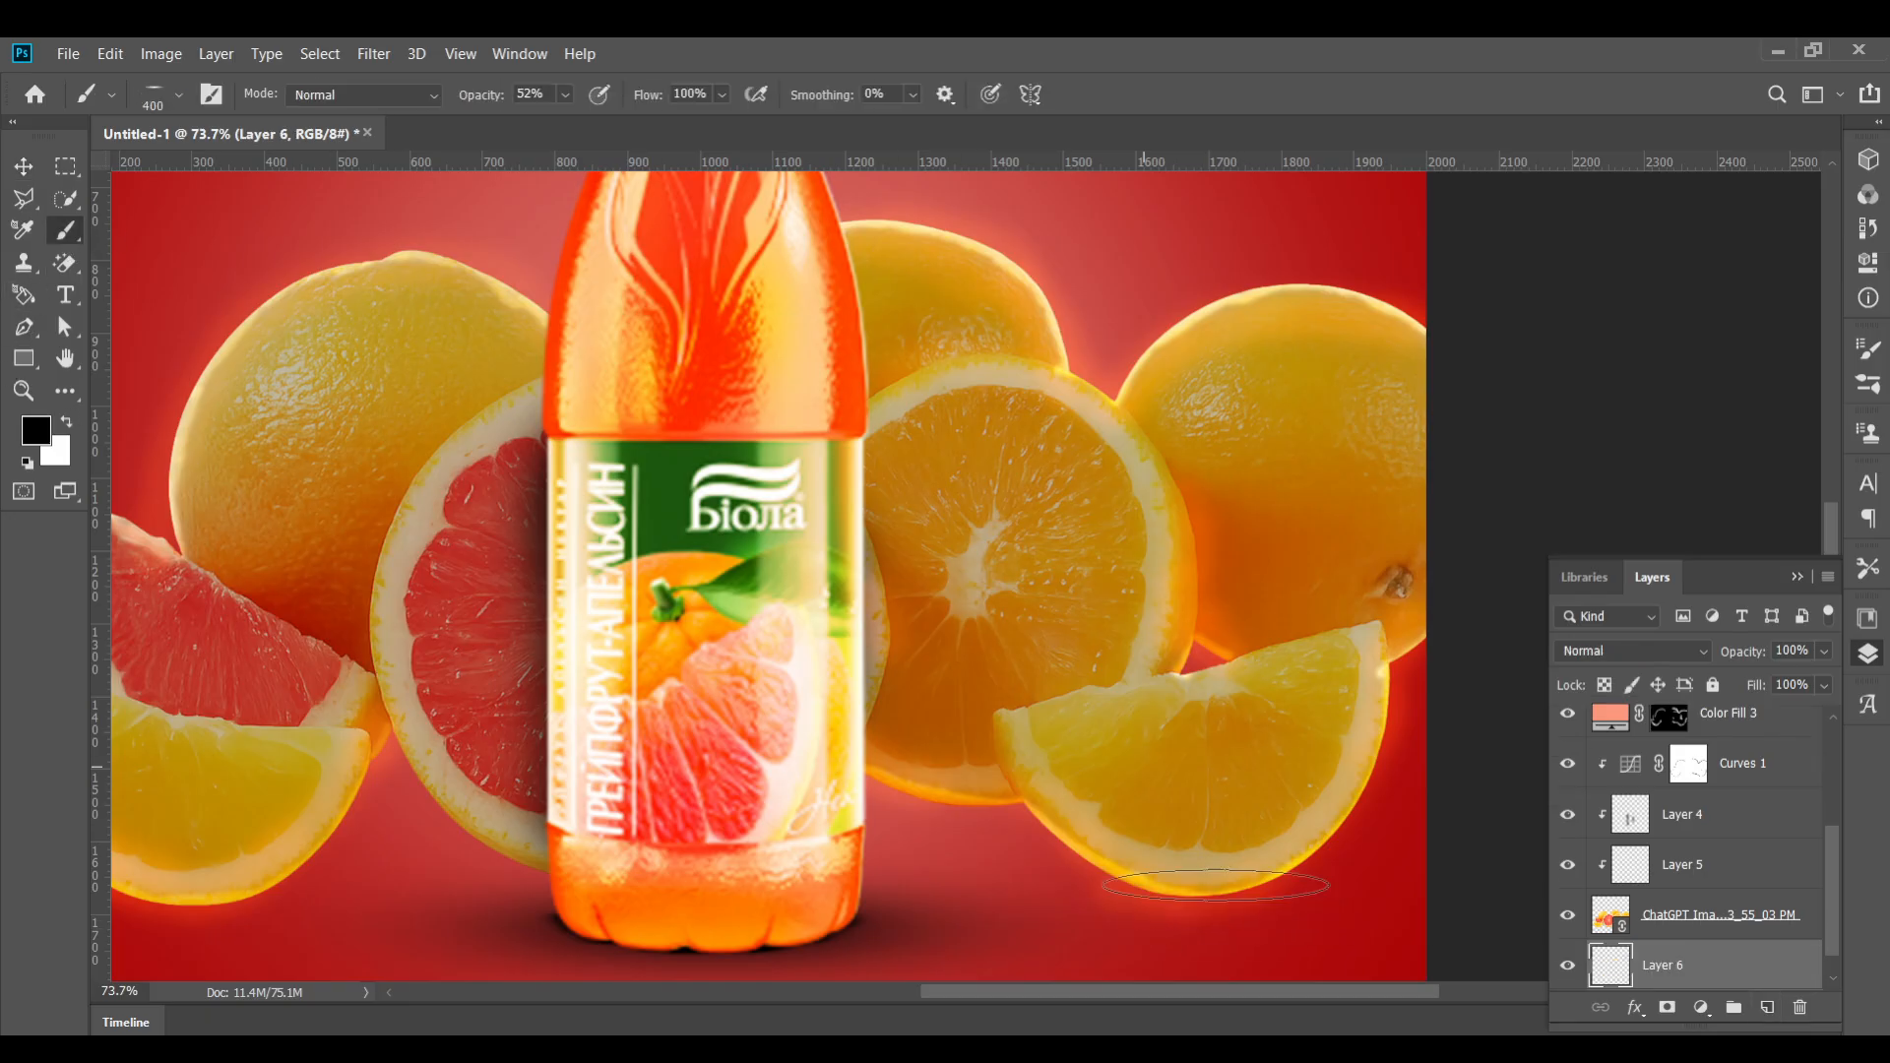
key(bracketright)
key(bracketright)
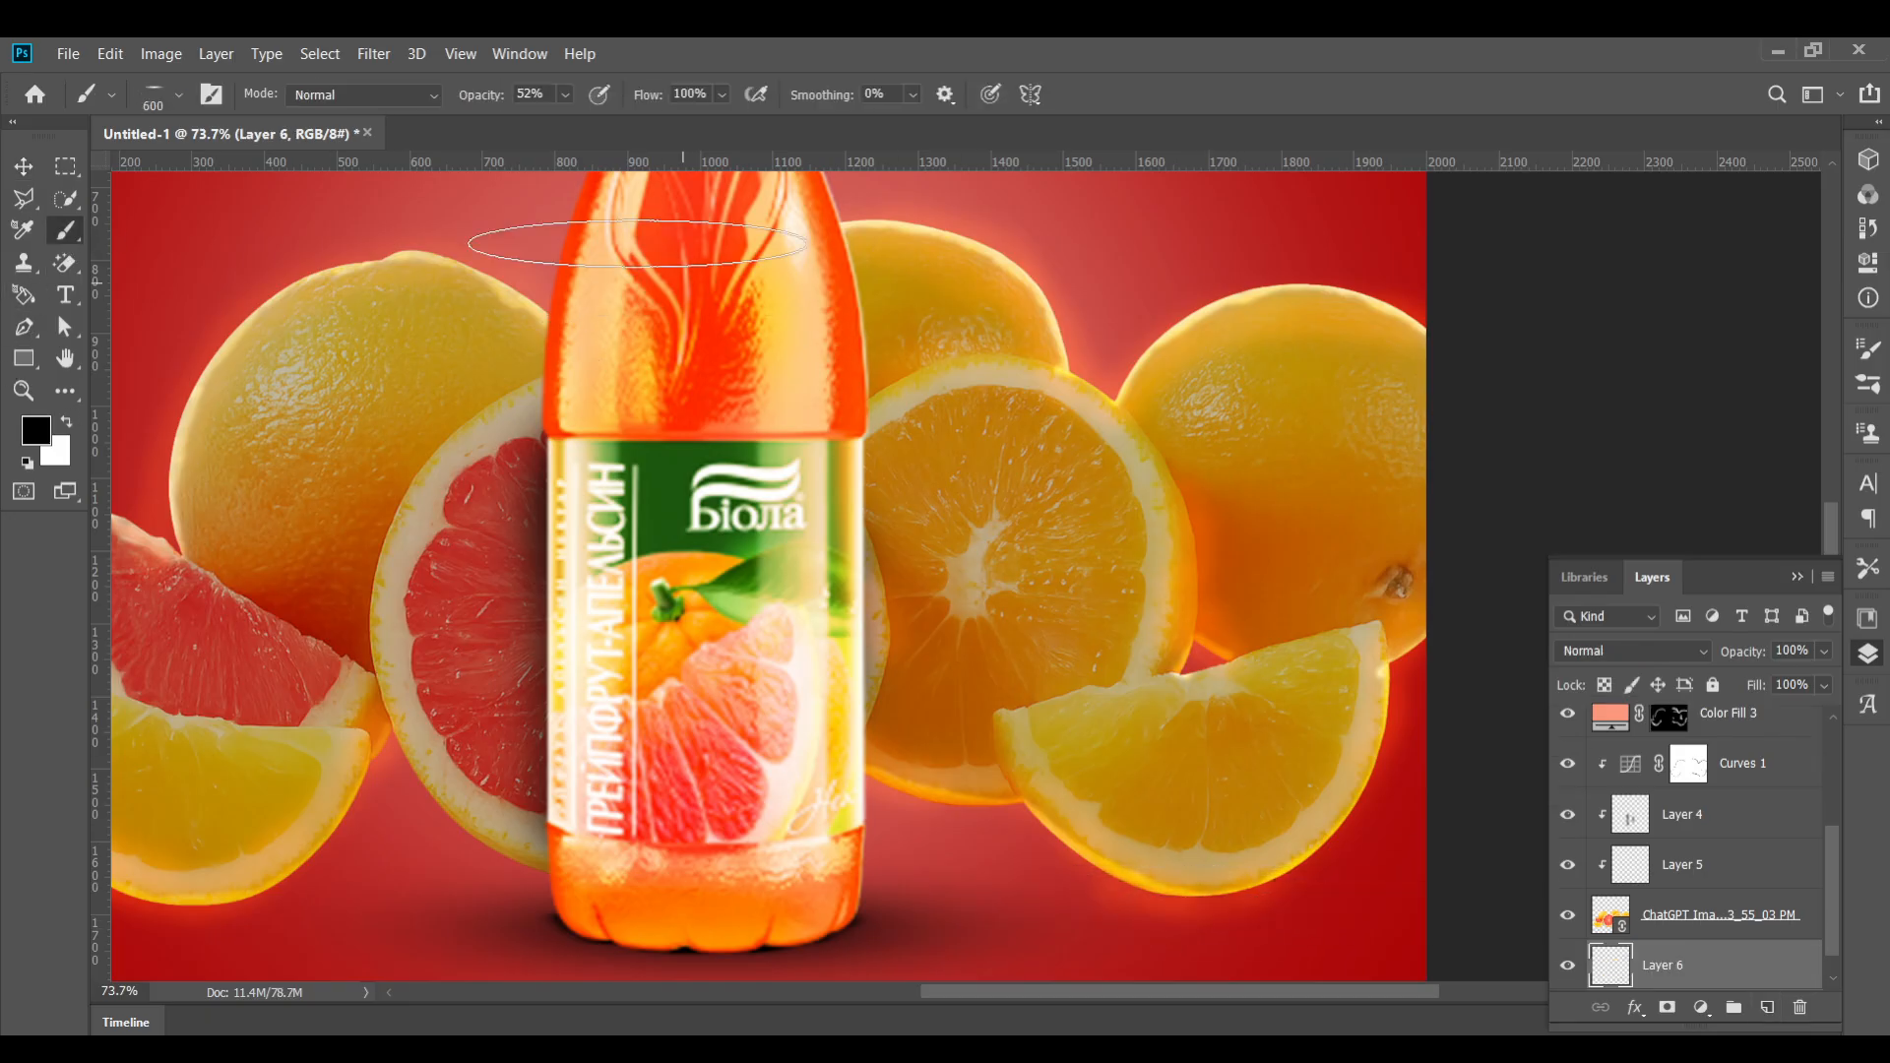
click(564, 94)
drag(577, 124, 599, 125)
click(1195, 895)
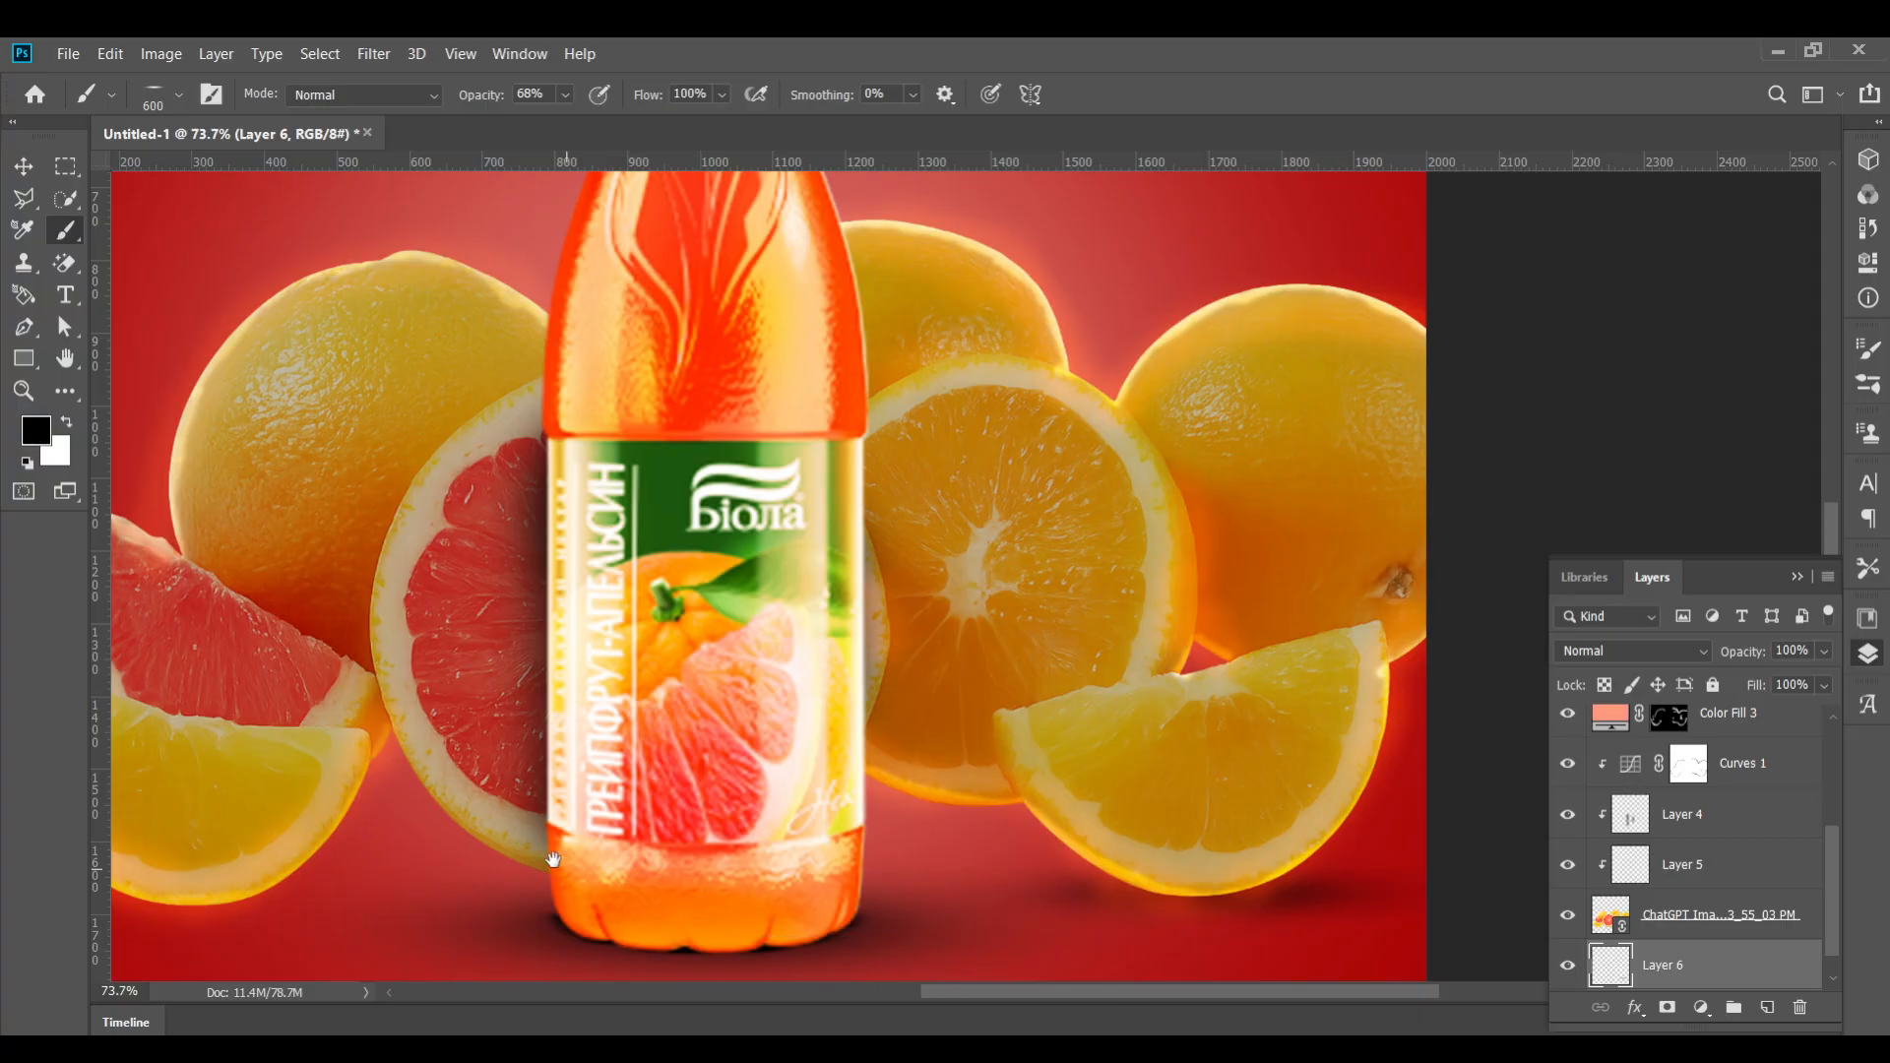
drag(553, 859, 708, 866)
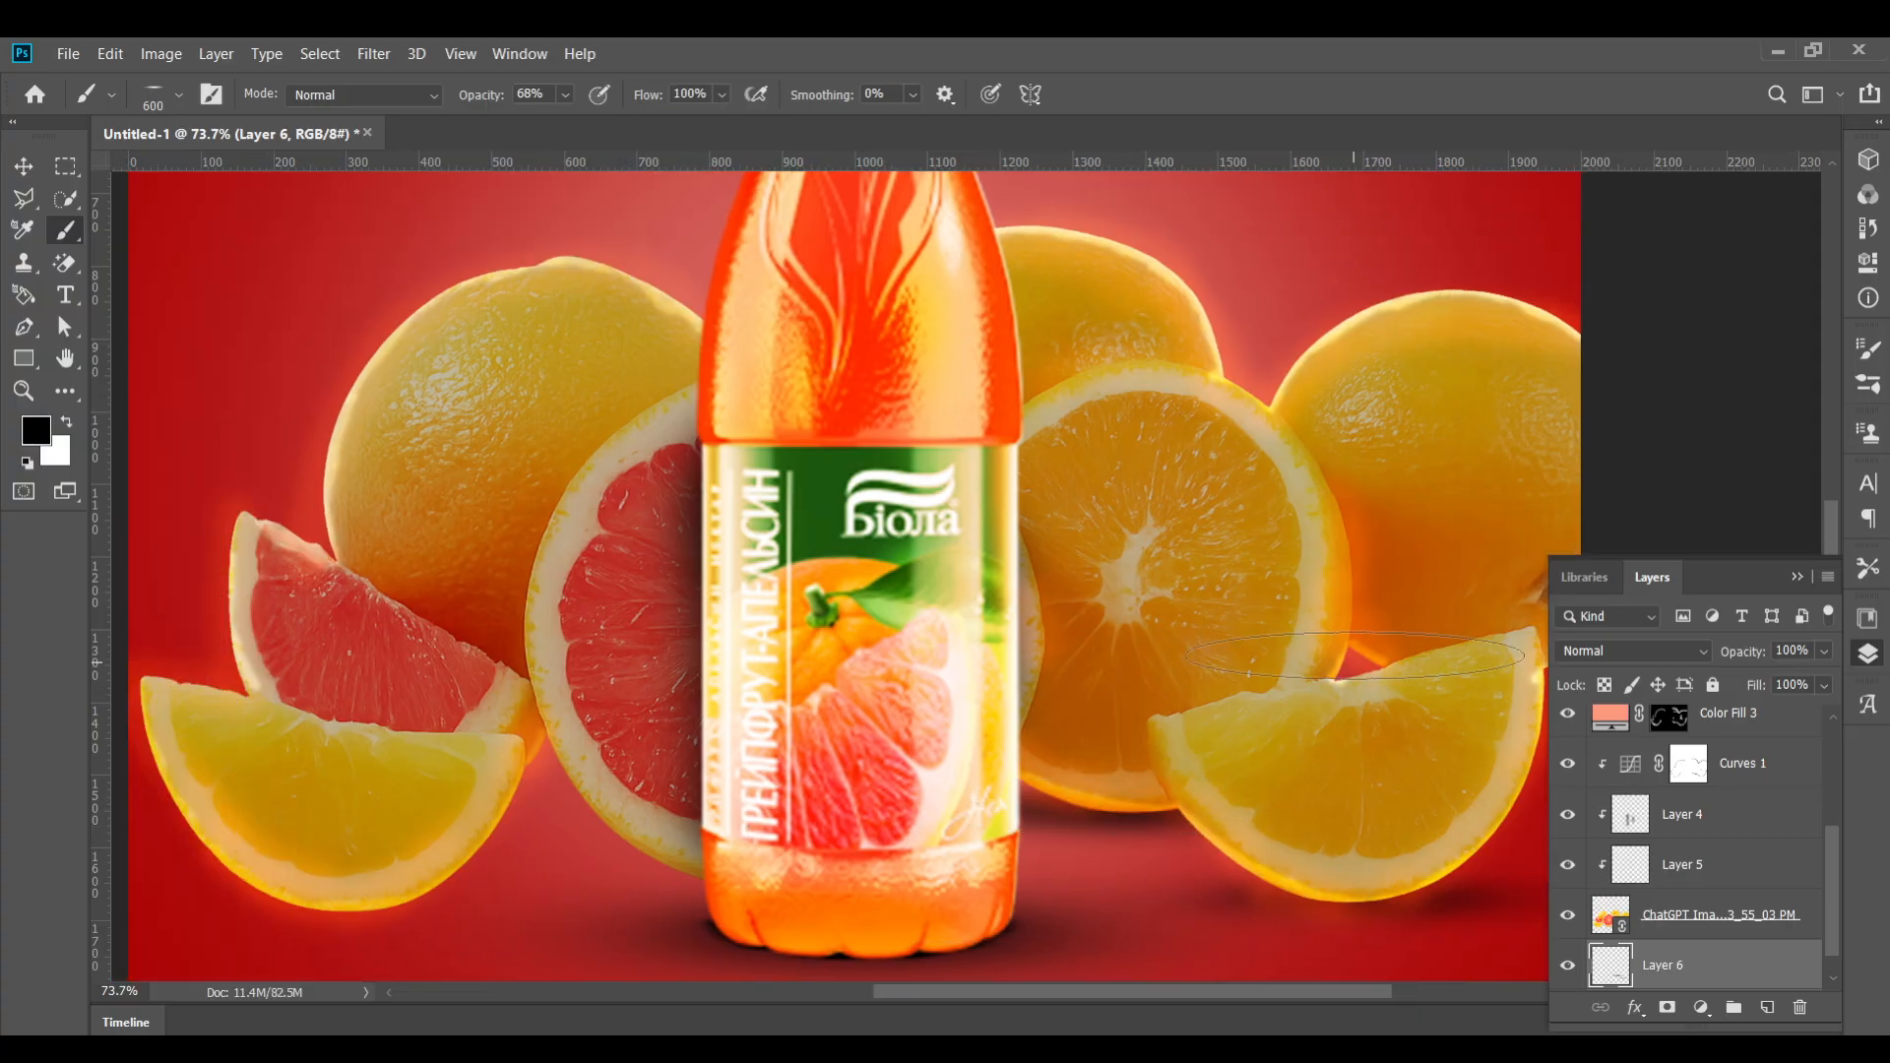
Paint soft ground shadows beneath the fruit slices on both sides of the bottle
click(1355, 656)
drag(1511, 668, 1334, 657)
click(1334, 657)
drag(679, 818, 870, 839)
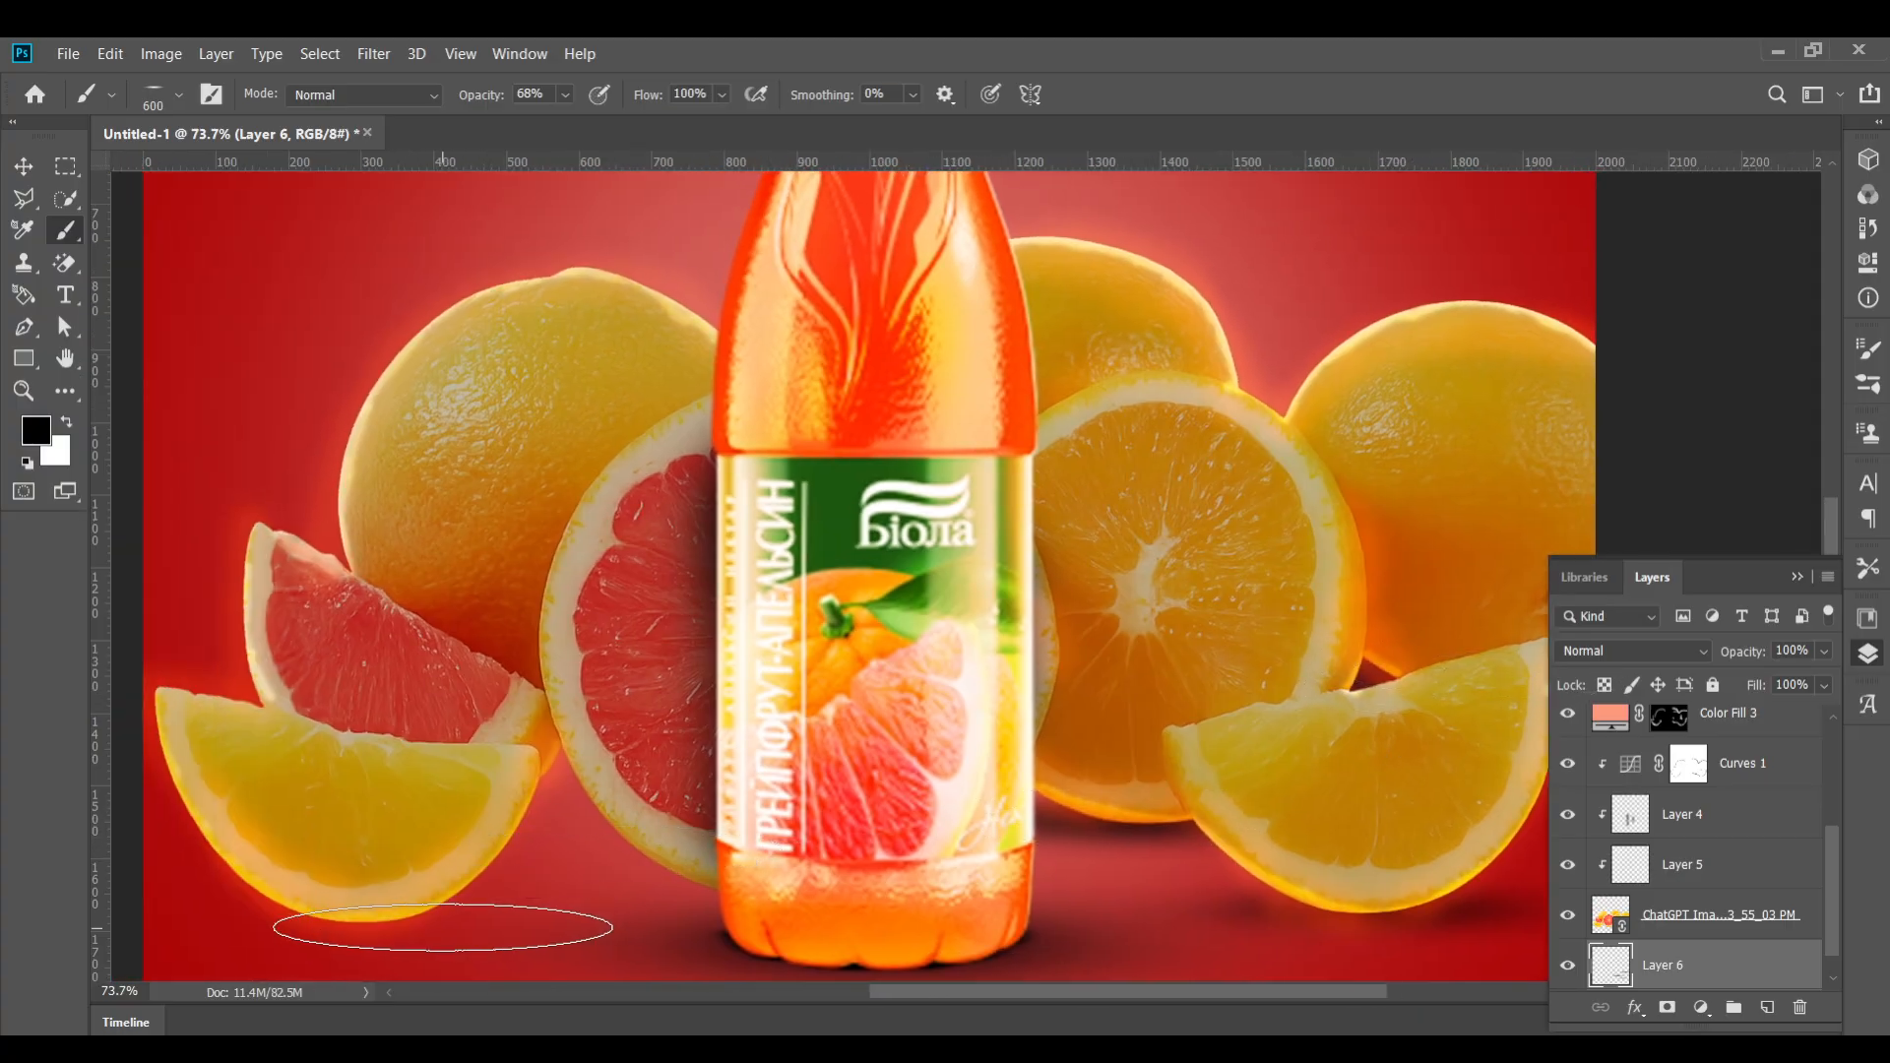
drag(443, 927, 656, 926)
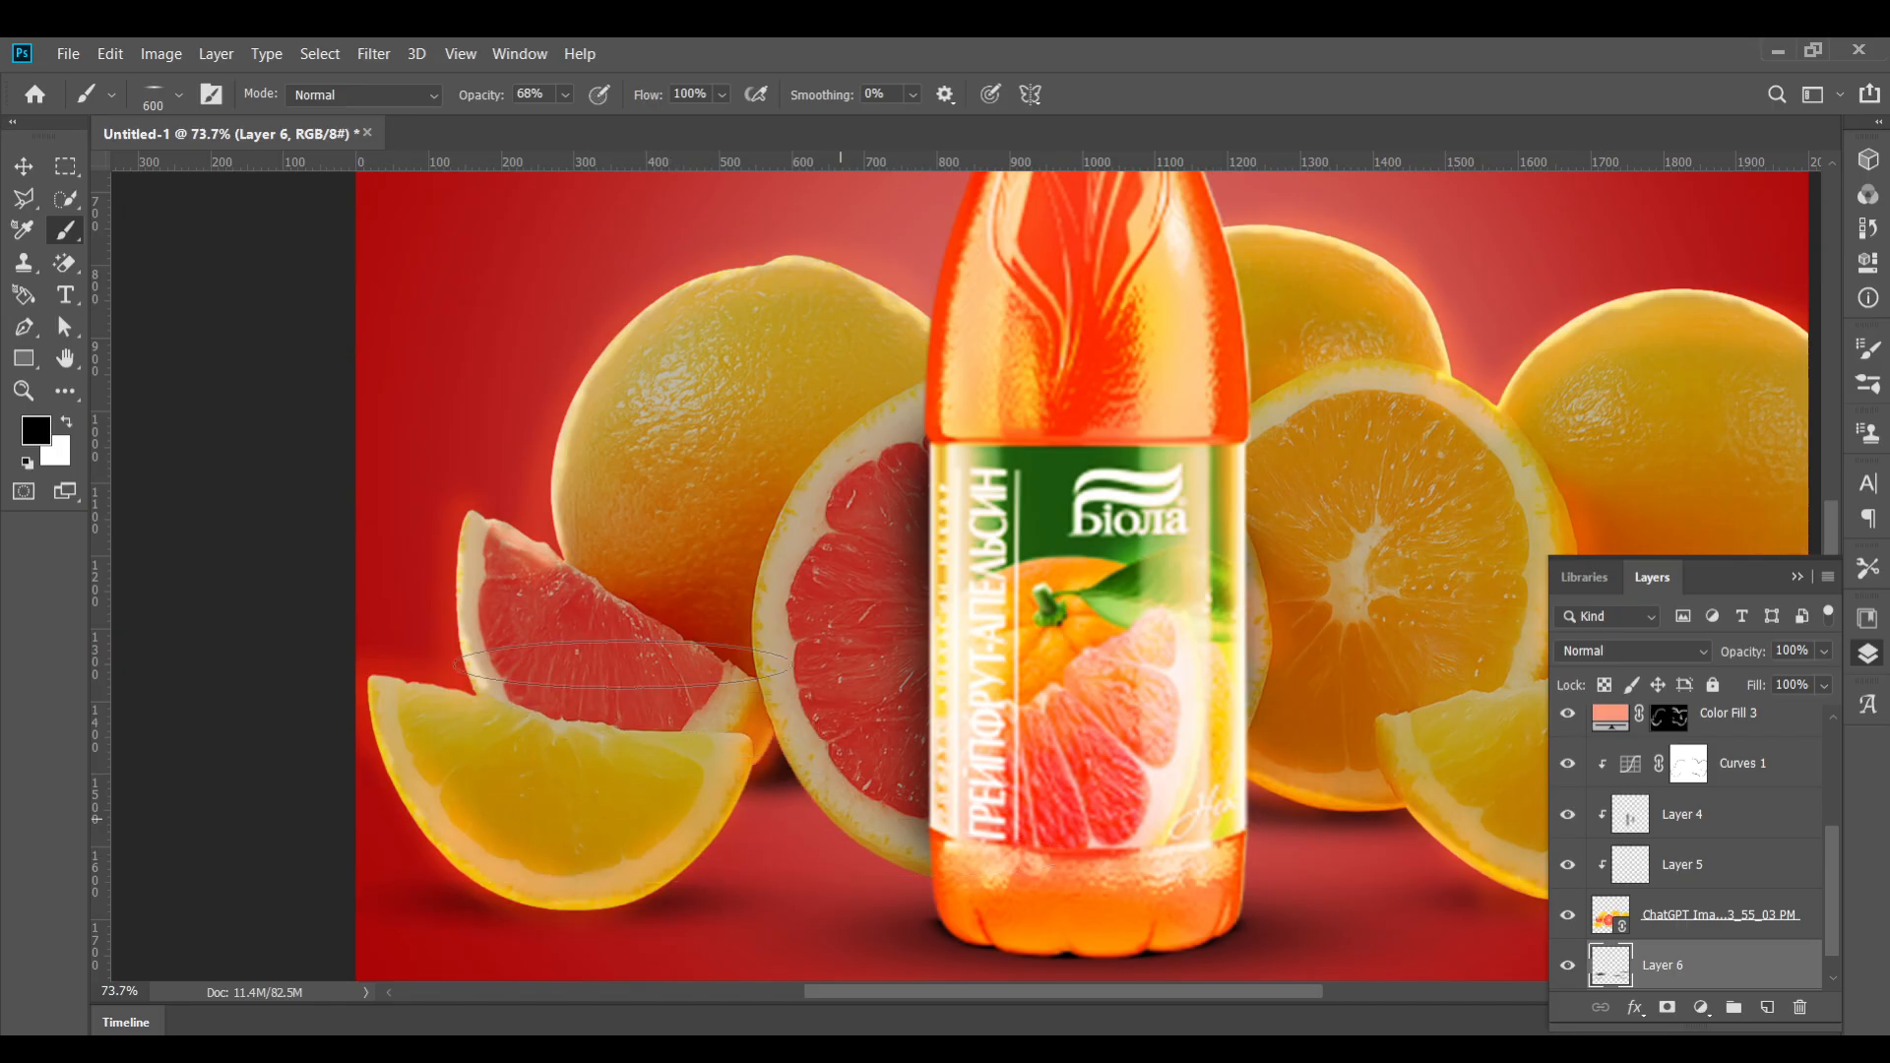
Flatten and angle the brush tip, then dab a flattened shadow beneath the left lemon slice
click(181, 95)
drag(102, 184, 104, 193)
click(923, 868)
key(ctrl+z)
click(179, 95)
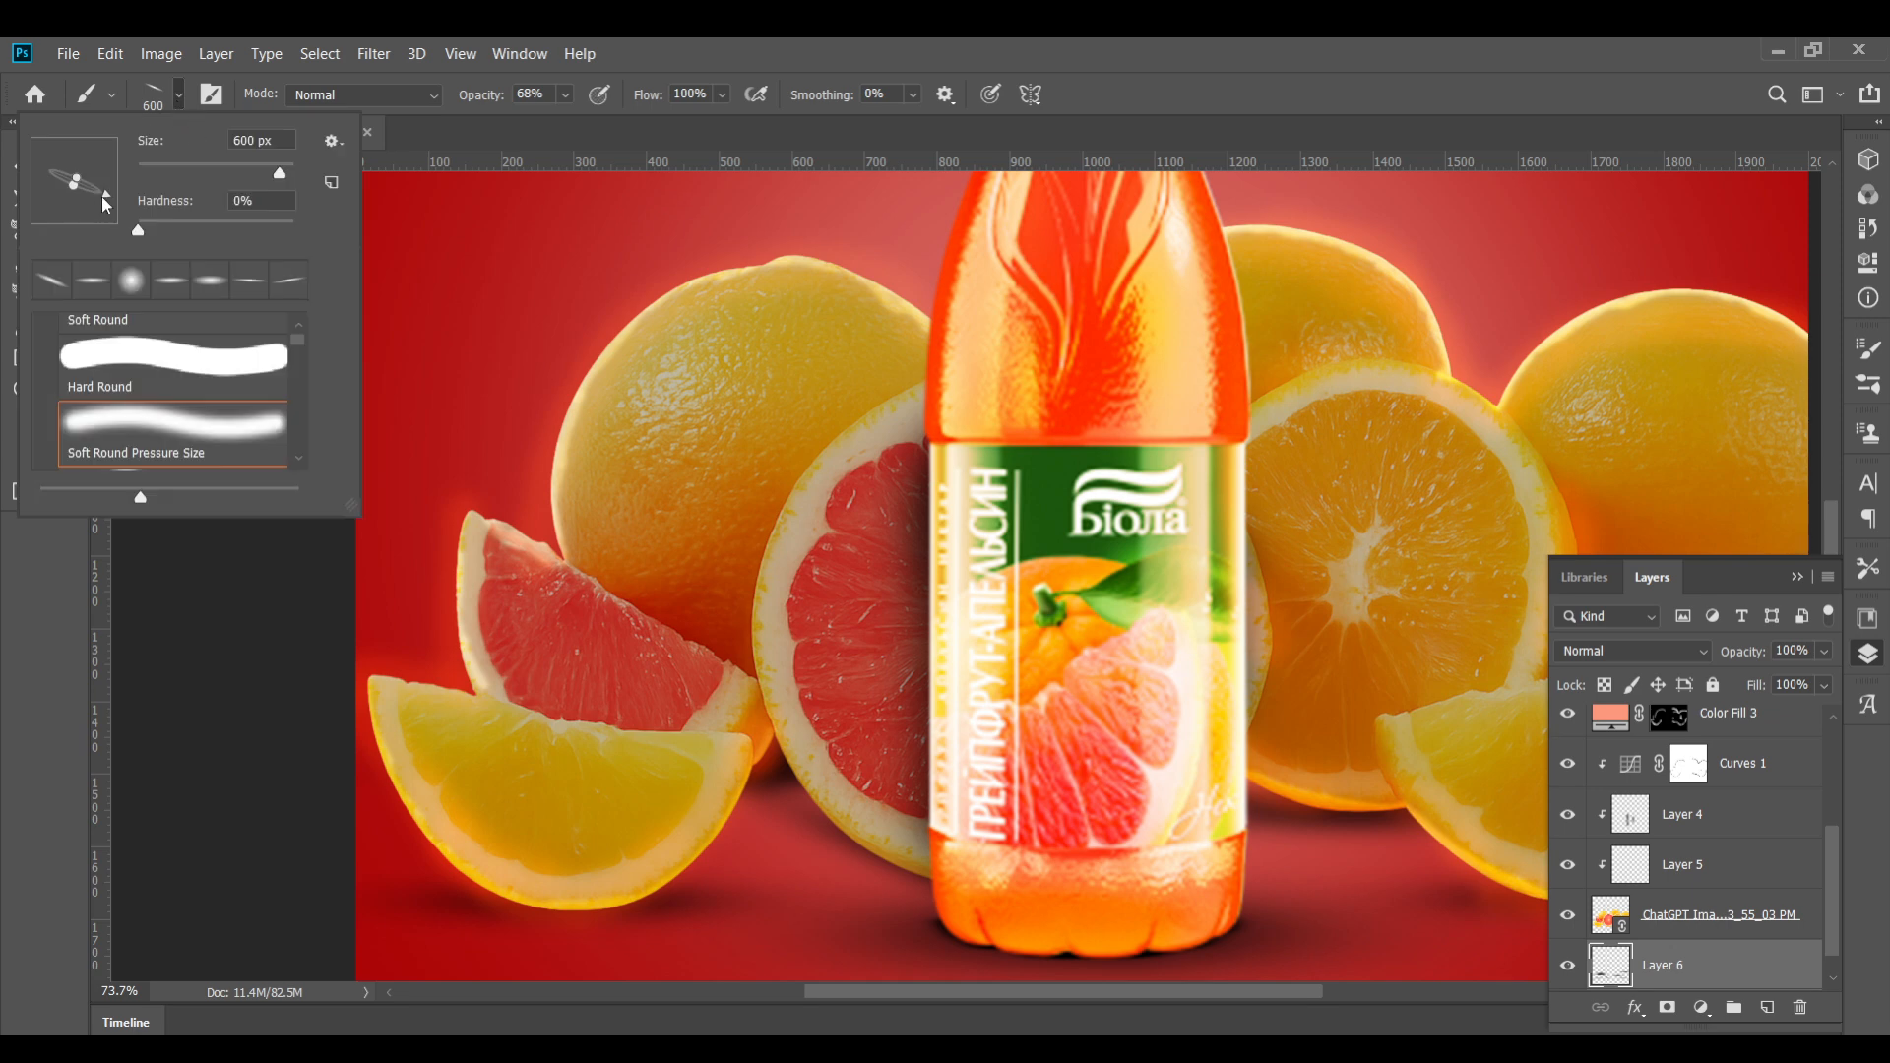
click(554, 889)
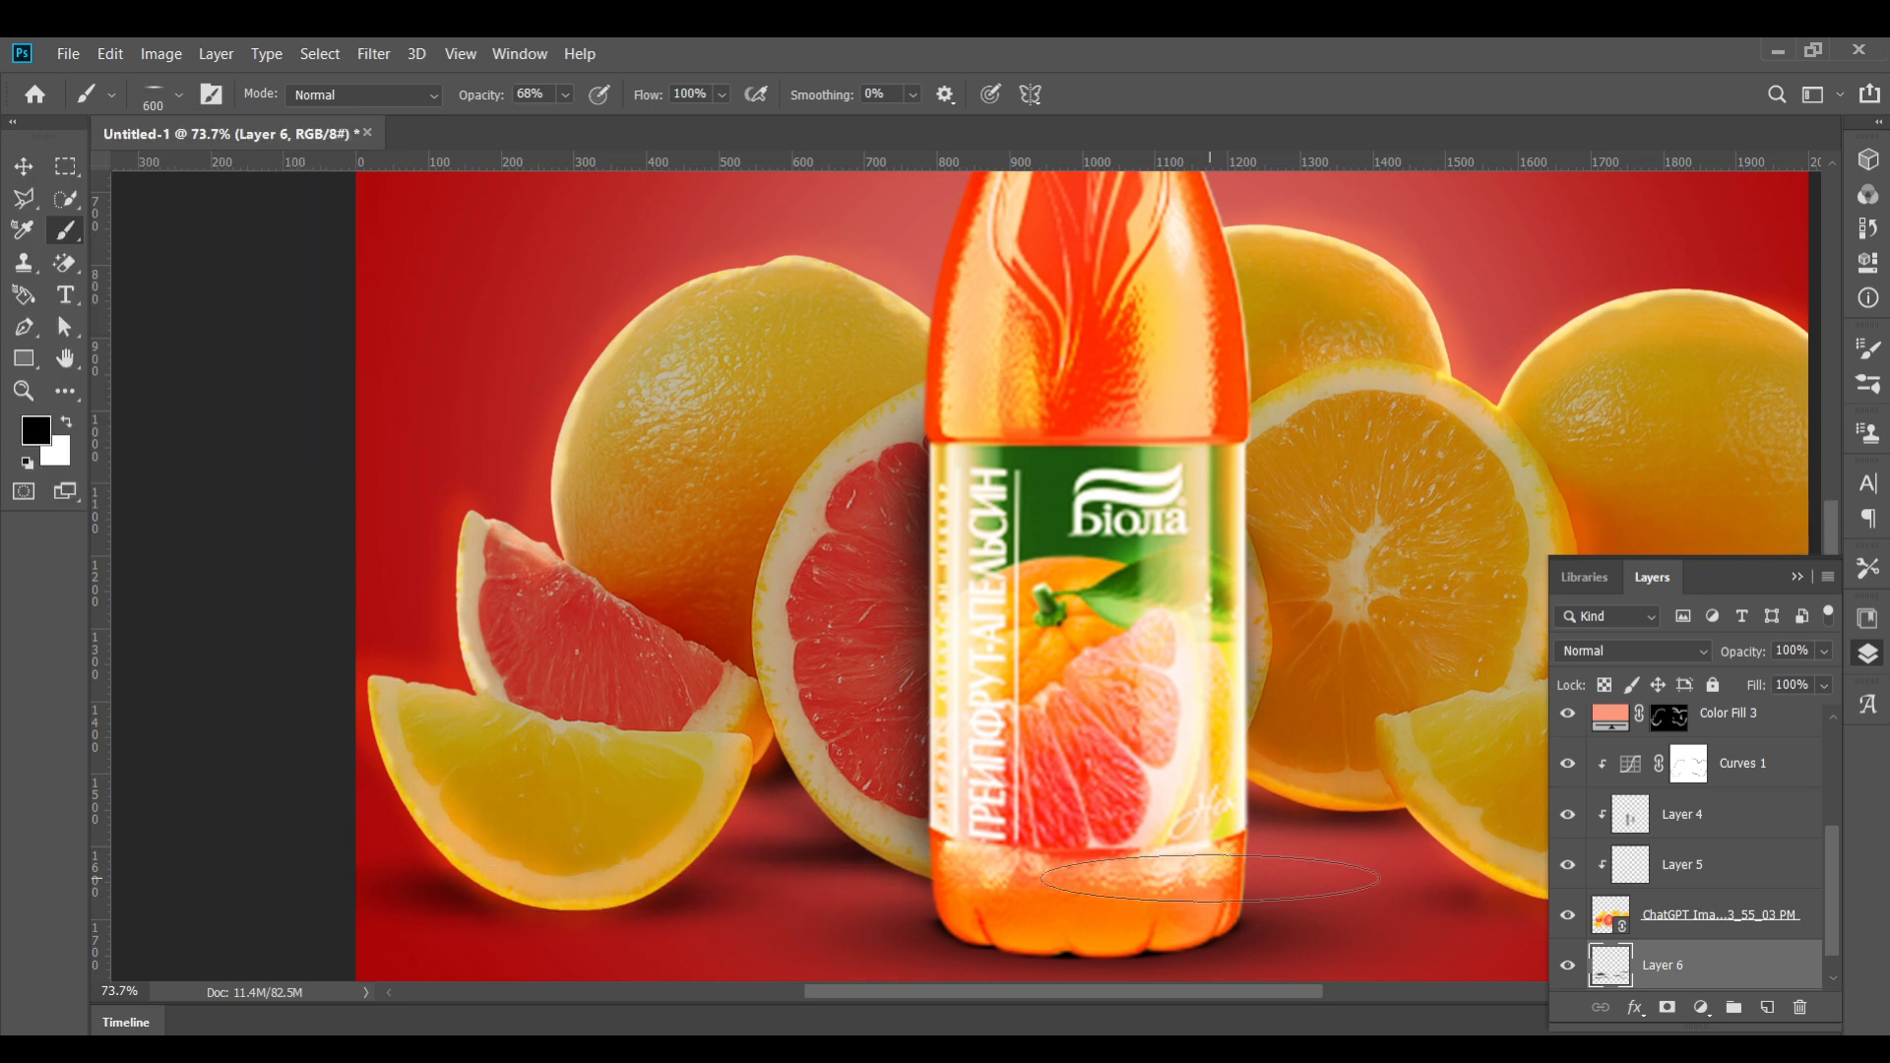
scroll(1142, 886, down, 3)
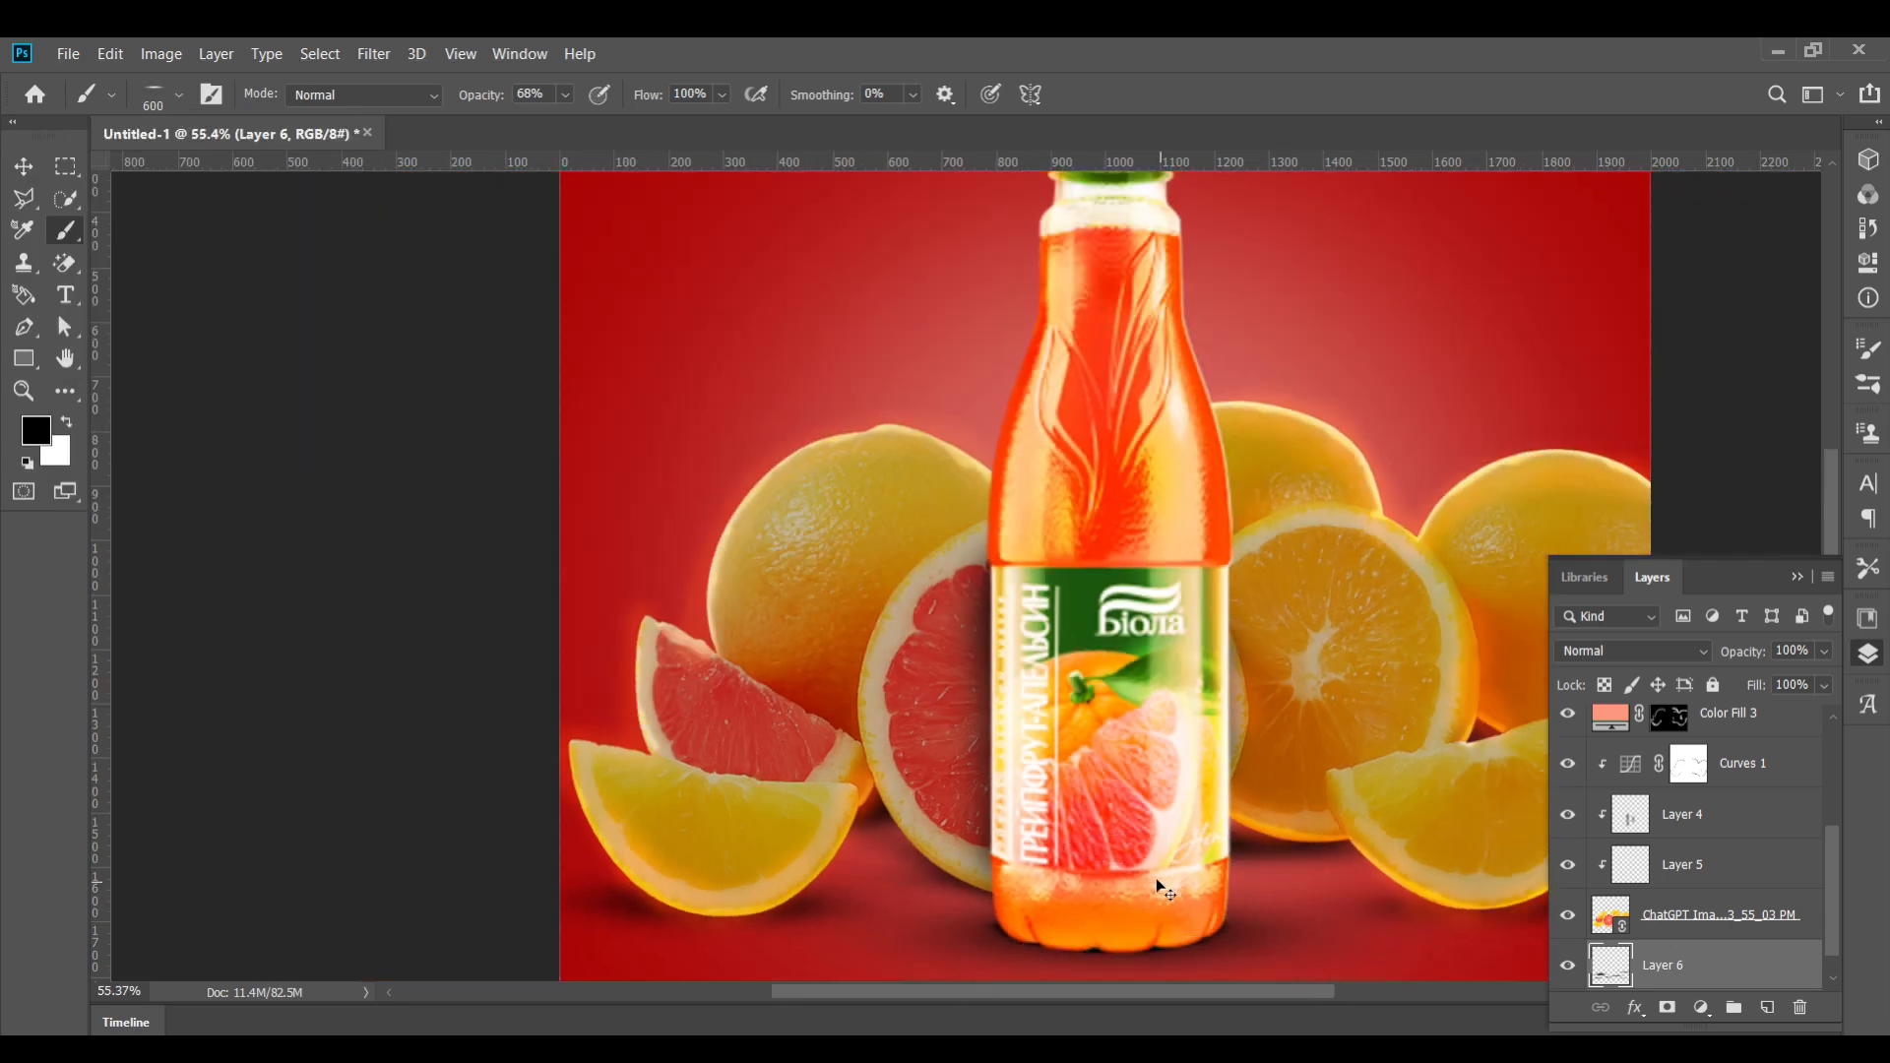
Select the citrus fruit backdrop layer and add a Curves adjustment layer above it
scroll(1148, 915, down, 1)
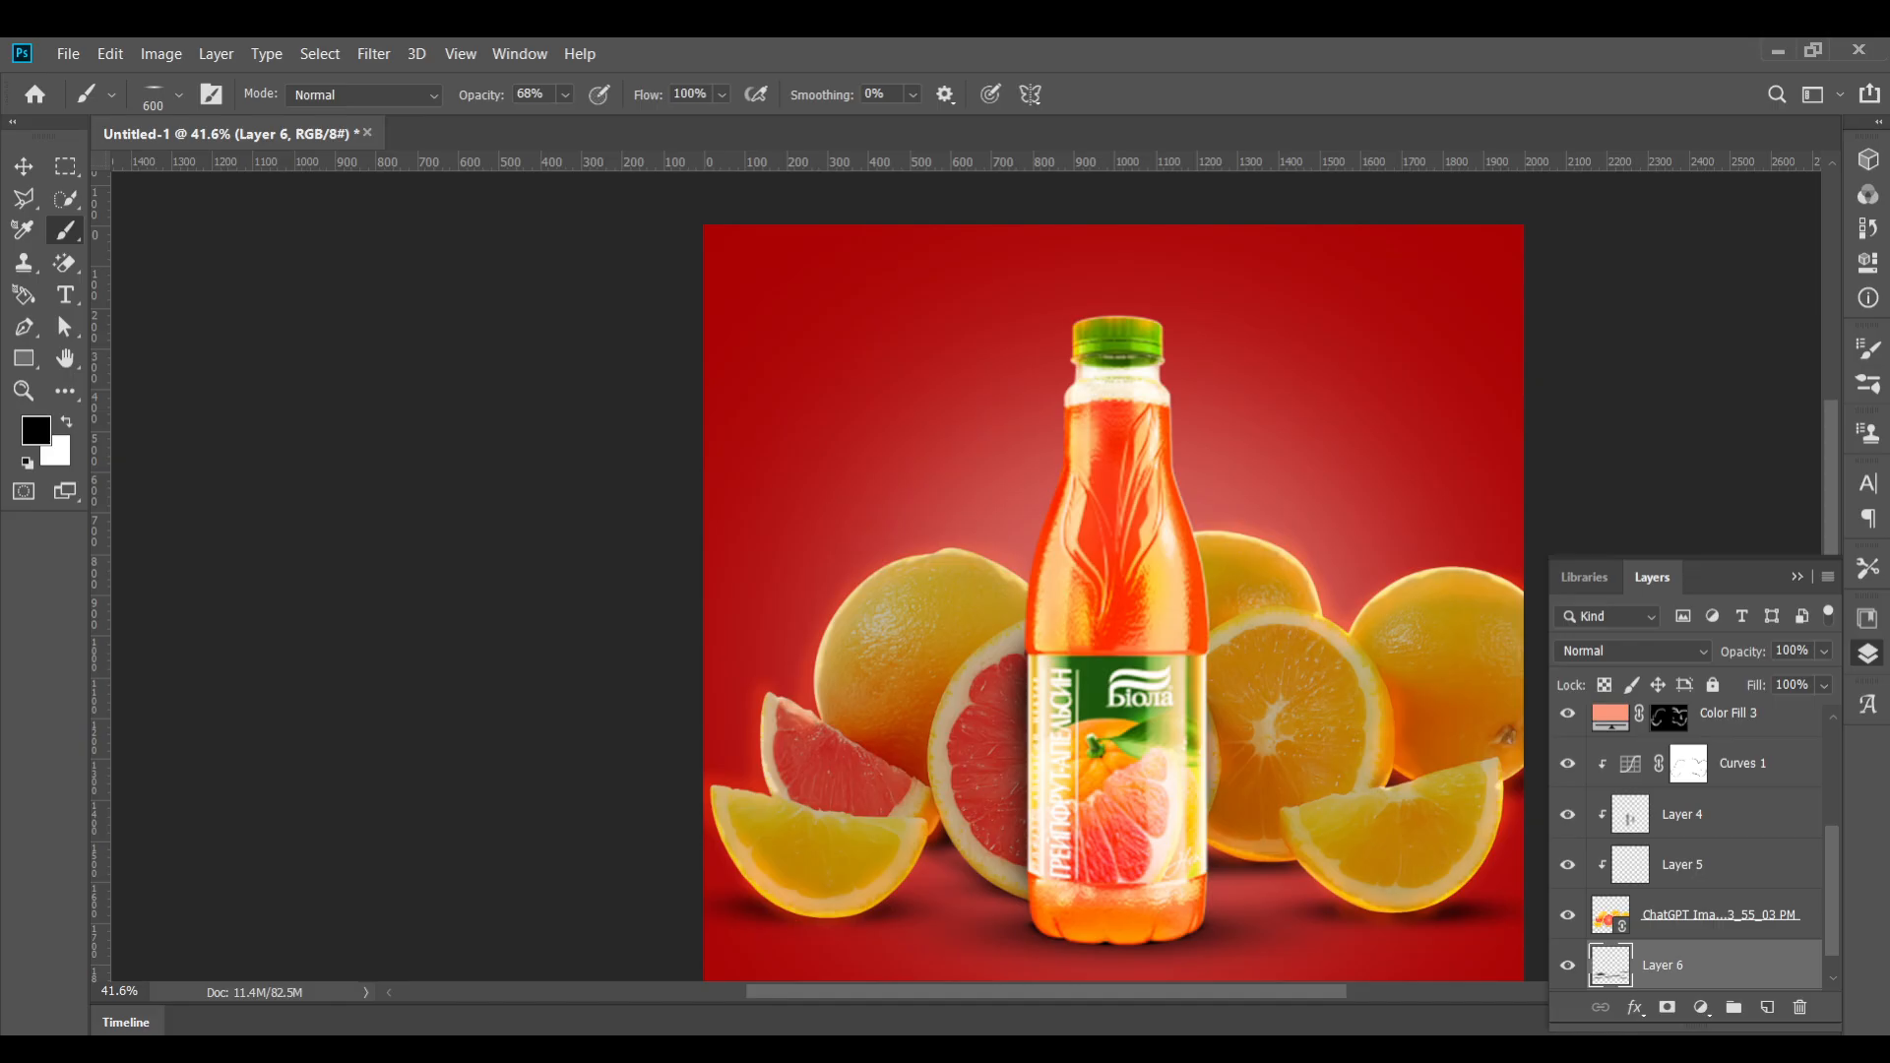
key(v)
scroll(1054, 556, down, 2)
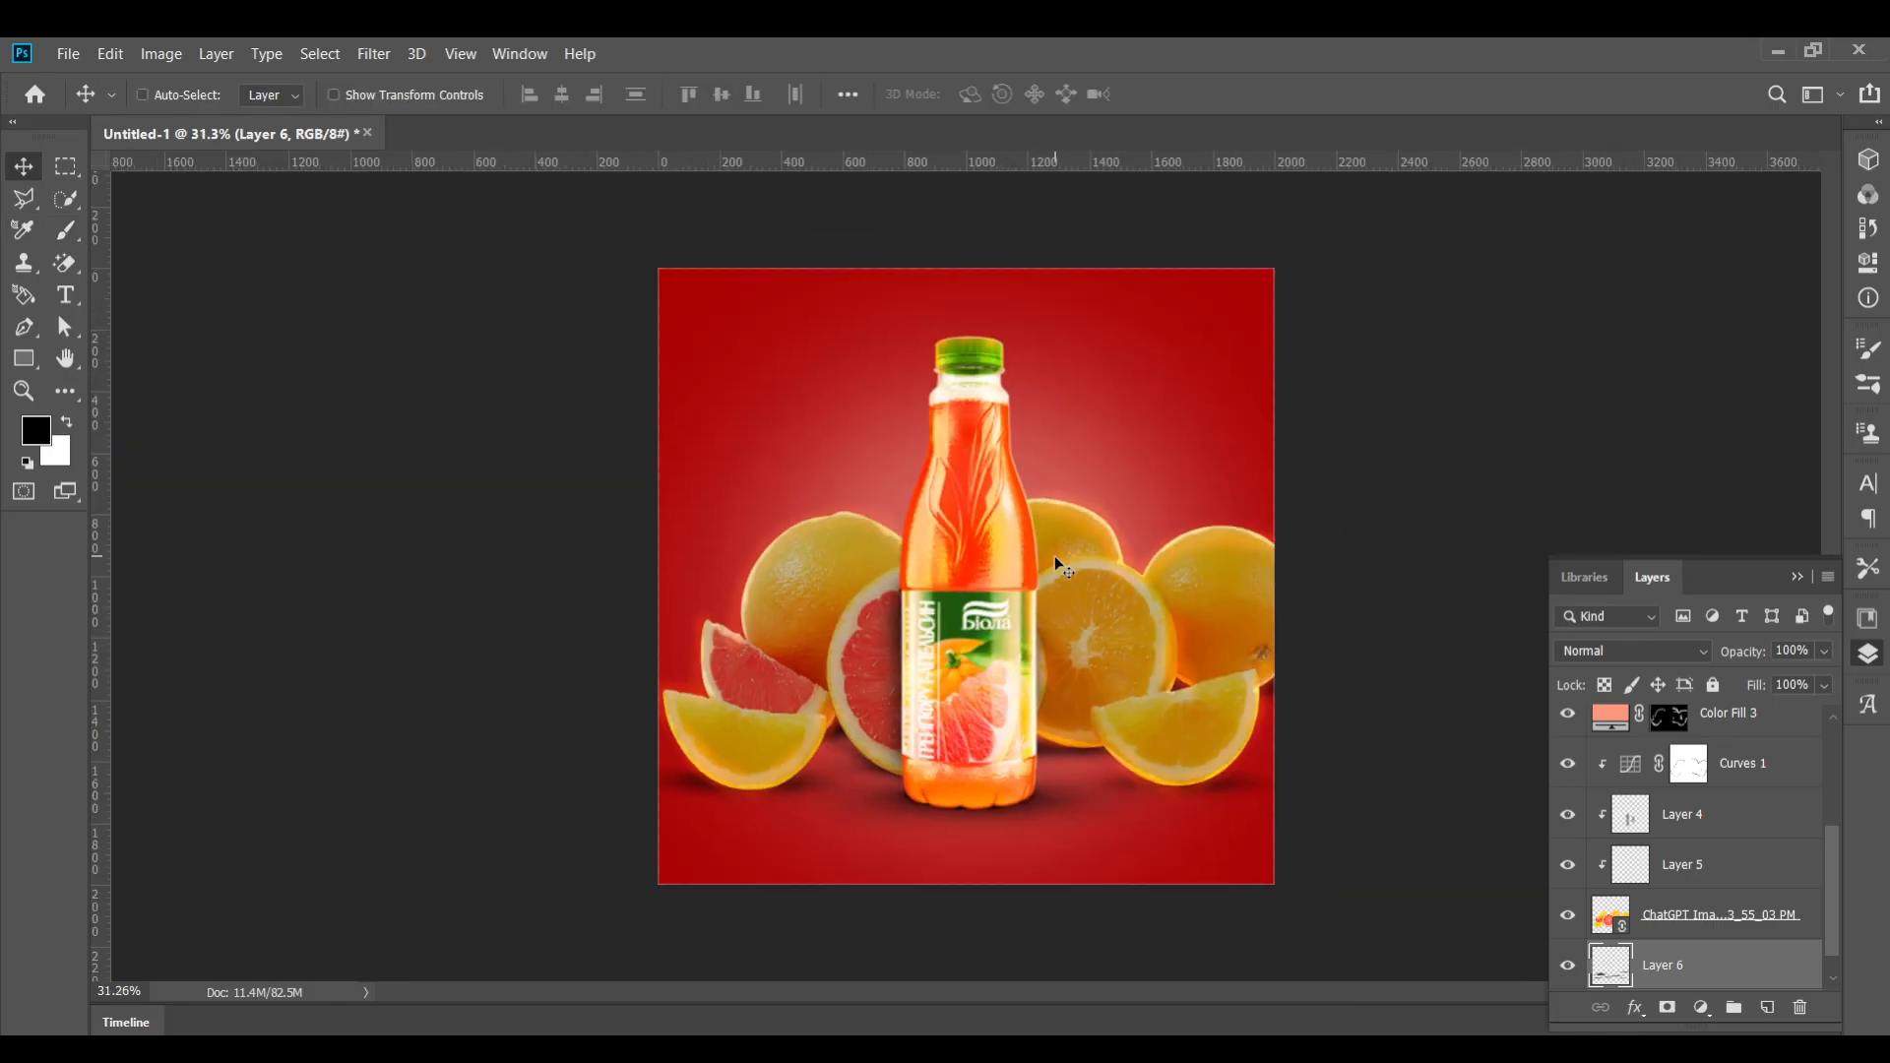
scroll(1054, 555, up, 2)
scroll(1054, 555, down, 2)
scroll(1054, 556, up, 1)
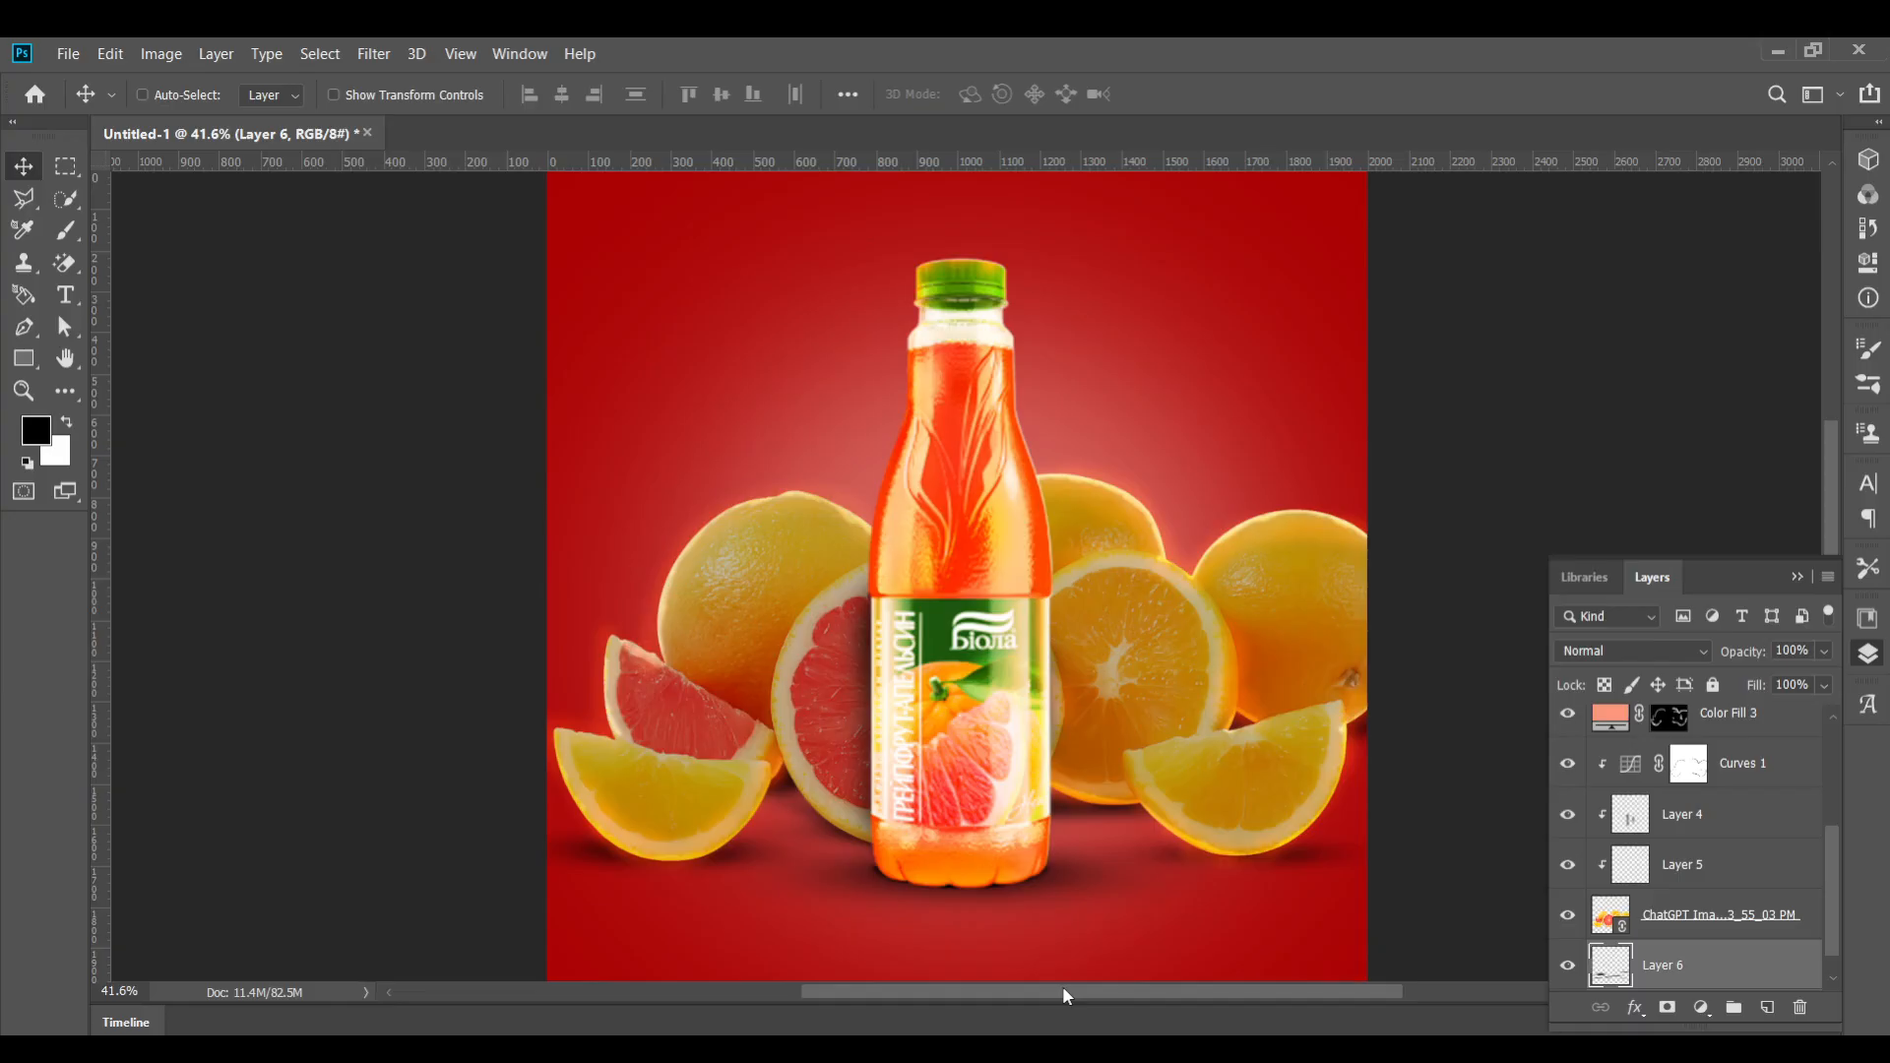
click(1704, 935)
click(1701, 1009)
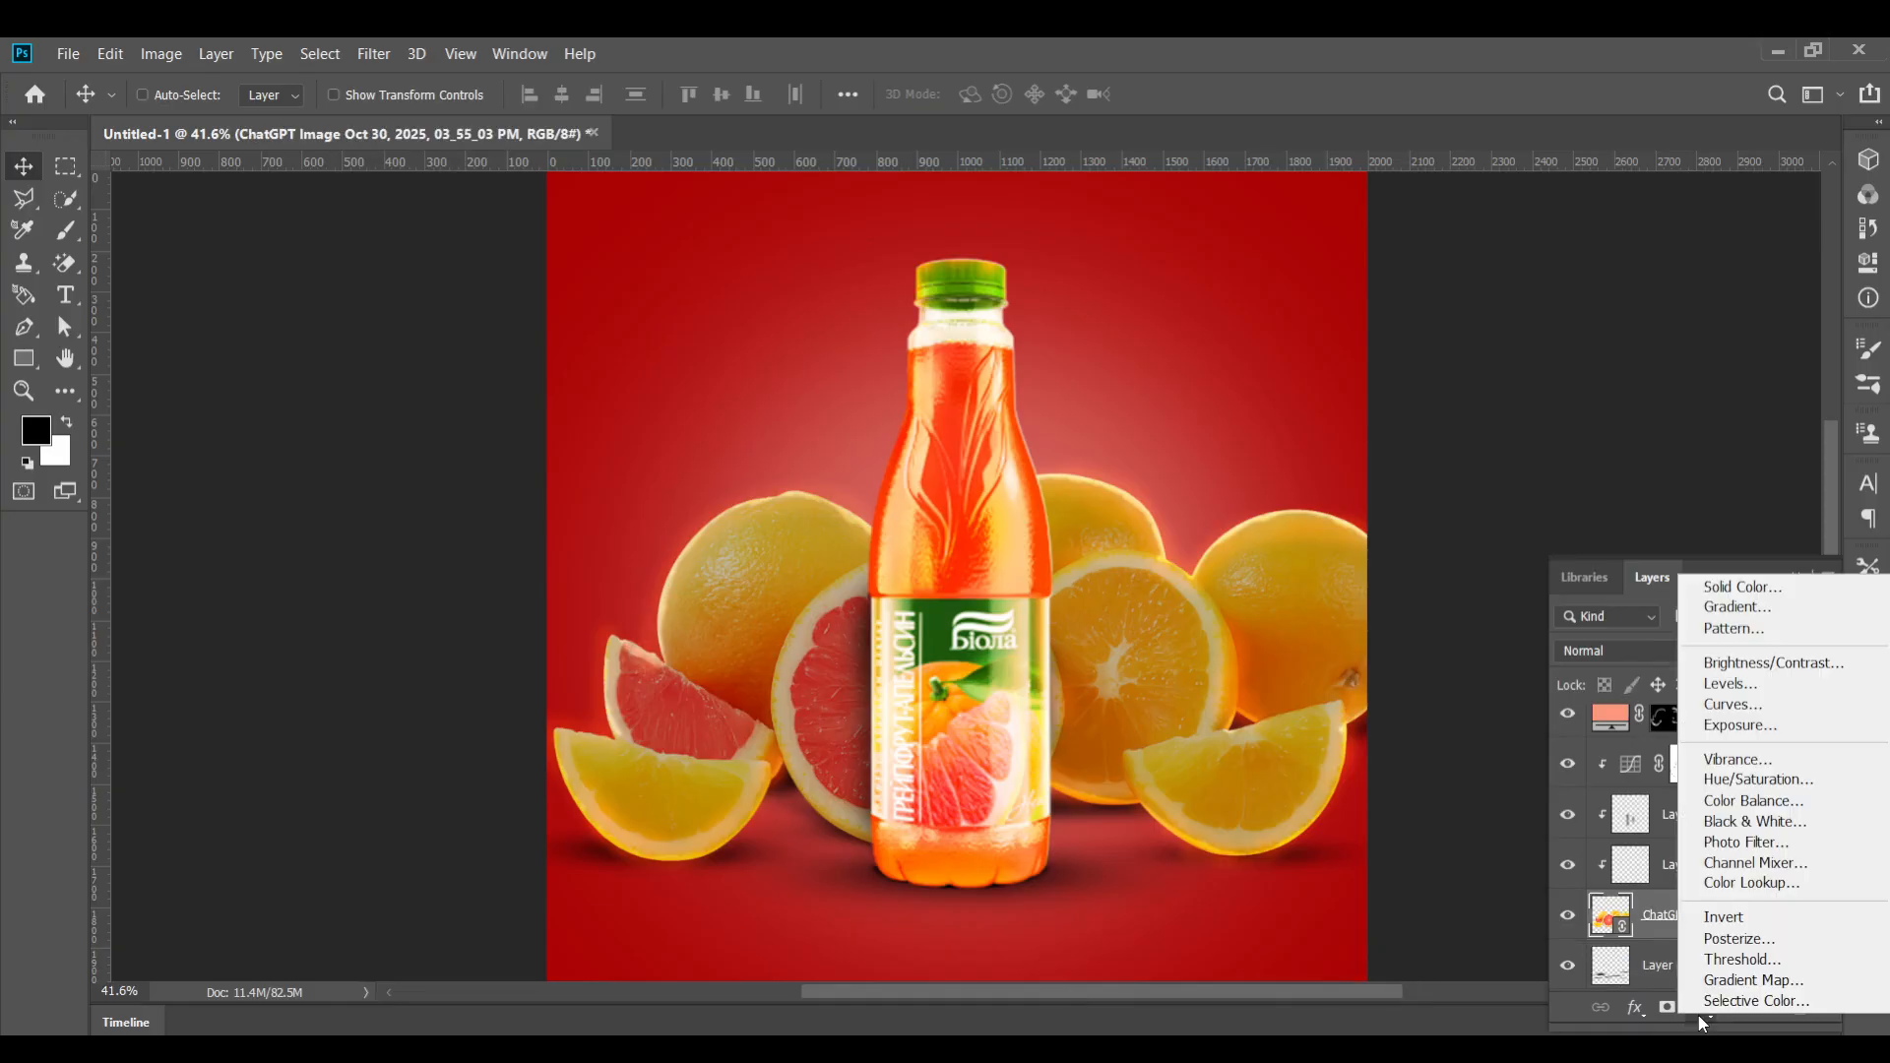
click(1733, 703)
Bend the curve down to darken the fruit, then invert the Curves mask to black
mouse_move(1740, 349)
mouse_down()
mouse_move(1741, 392)
mouse_move(1744, 372)
mouse_up()
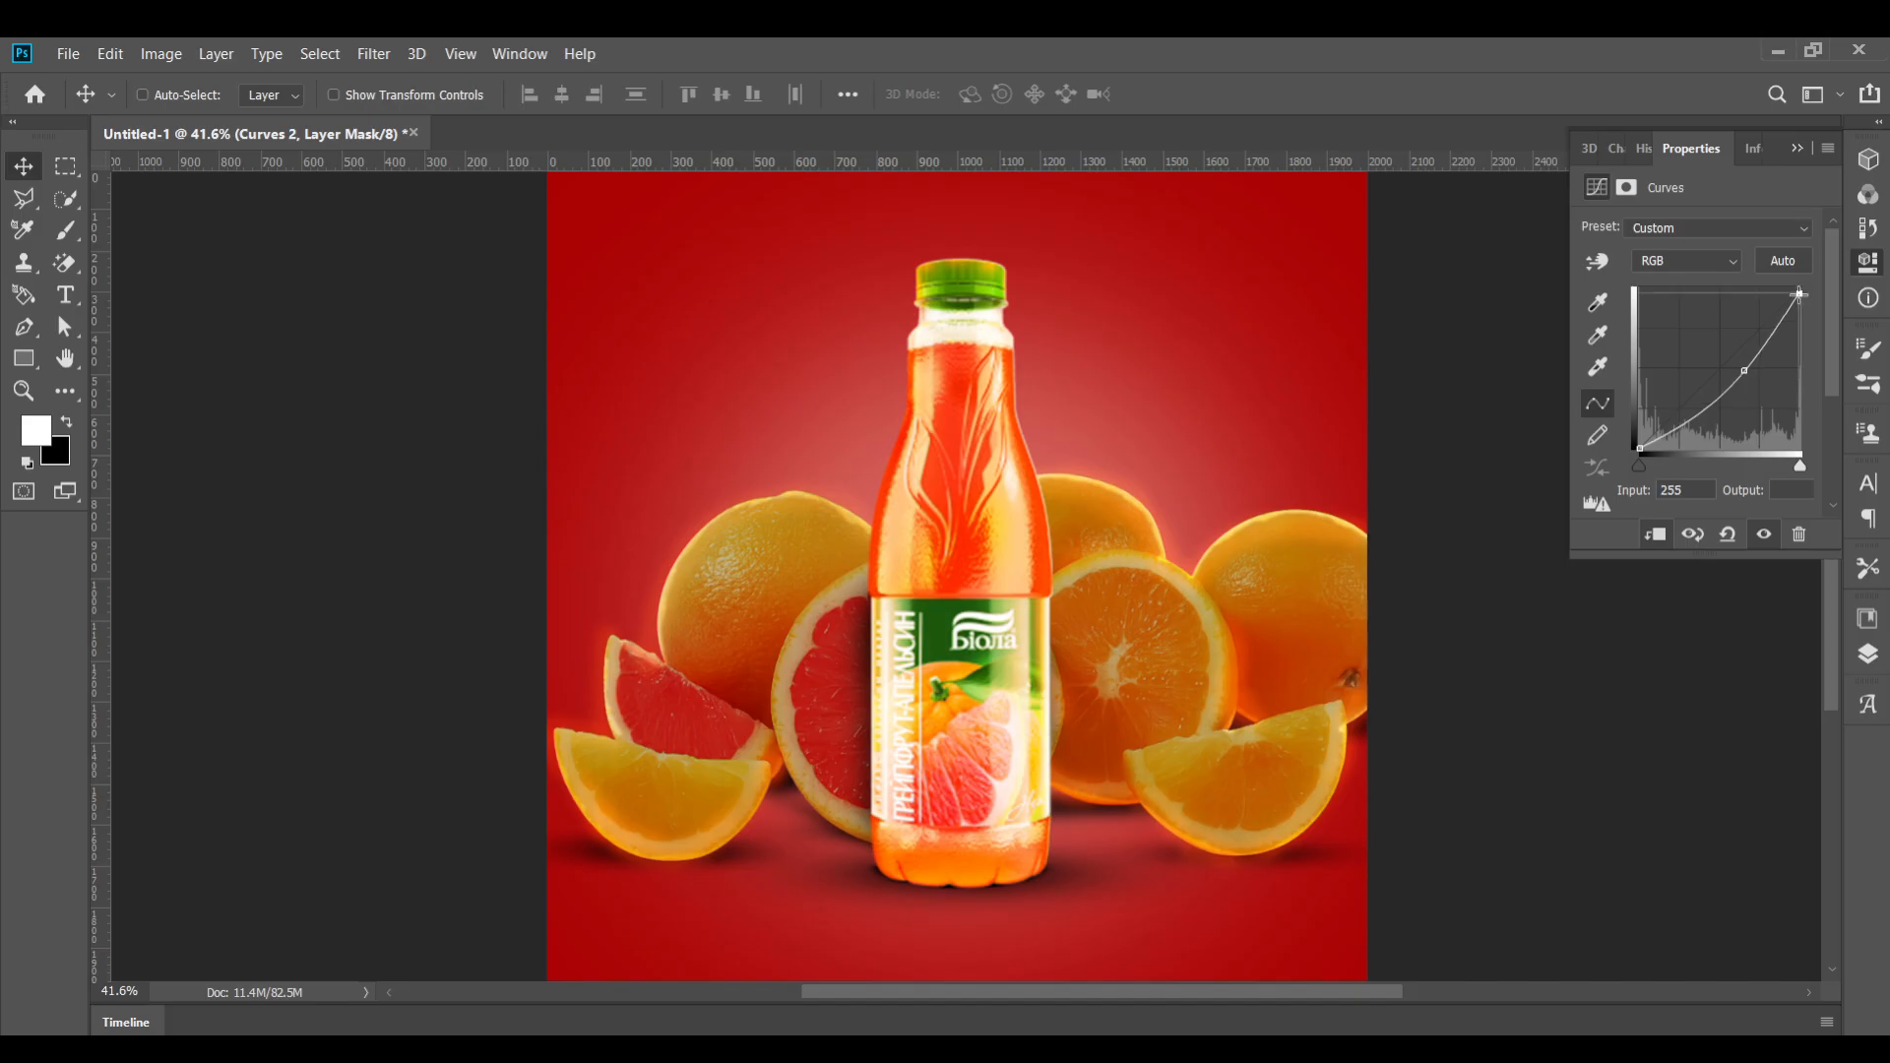
mouse_move(1800, 295)
mouse_down()
mouse_move(1812, 311)
mouse_move(1824, 288)
mouse_up()
drag(1744, 371, 1705, 433)
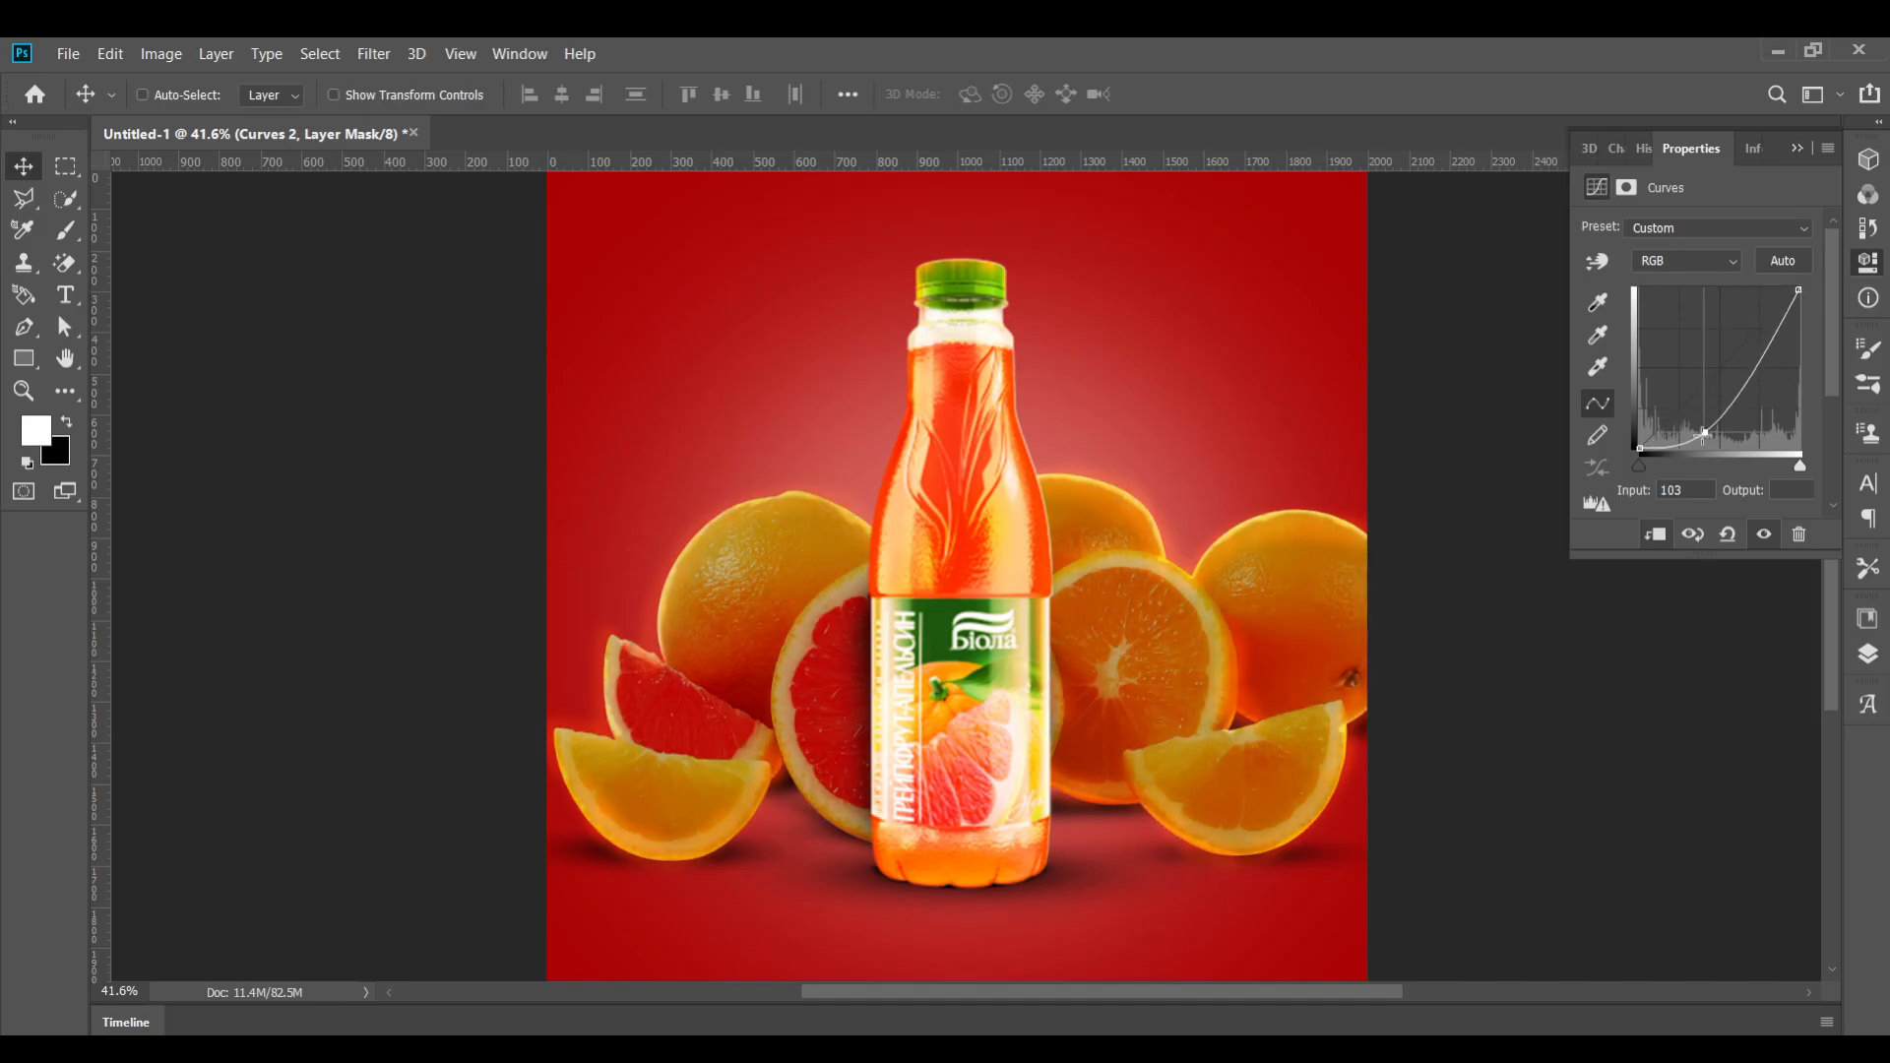
mouse_move(1800, 291)
mouse_down()
mouse_move(1814, 314)
mouse_move(1807, 293)
mouse_up()
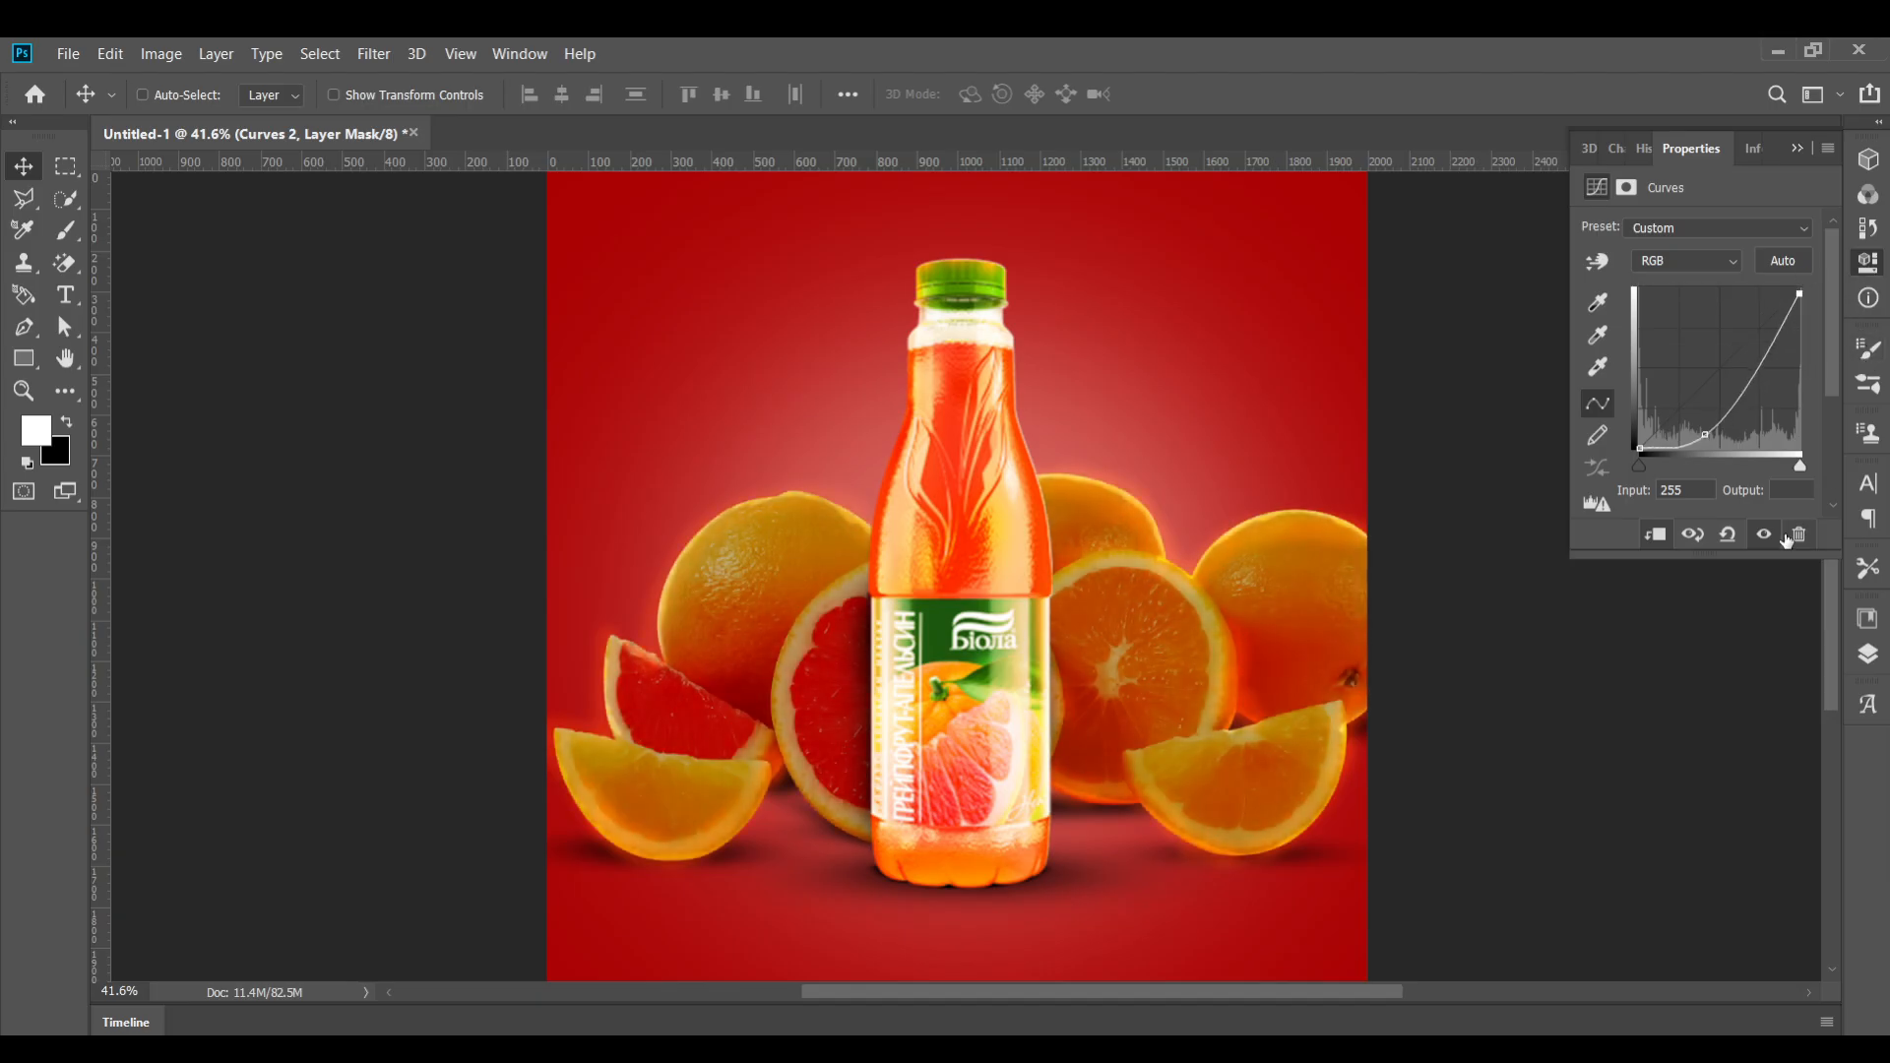
click(1871, 653)
key(ctrl+i)
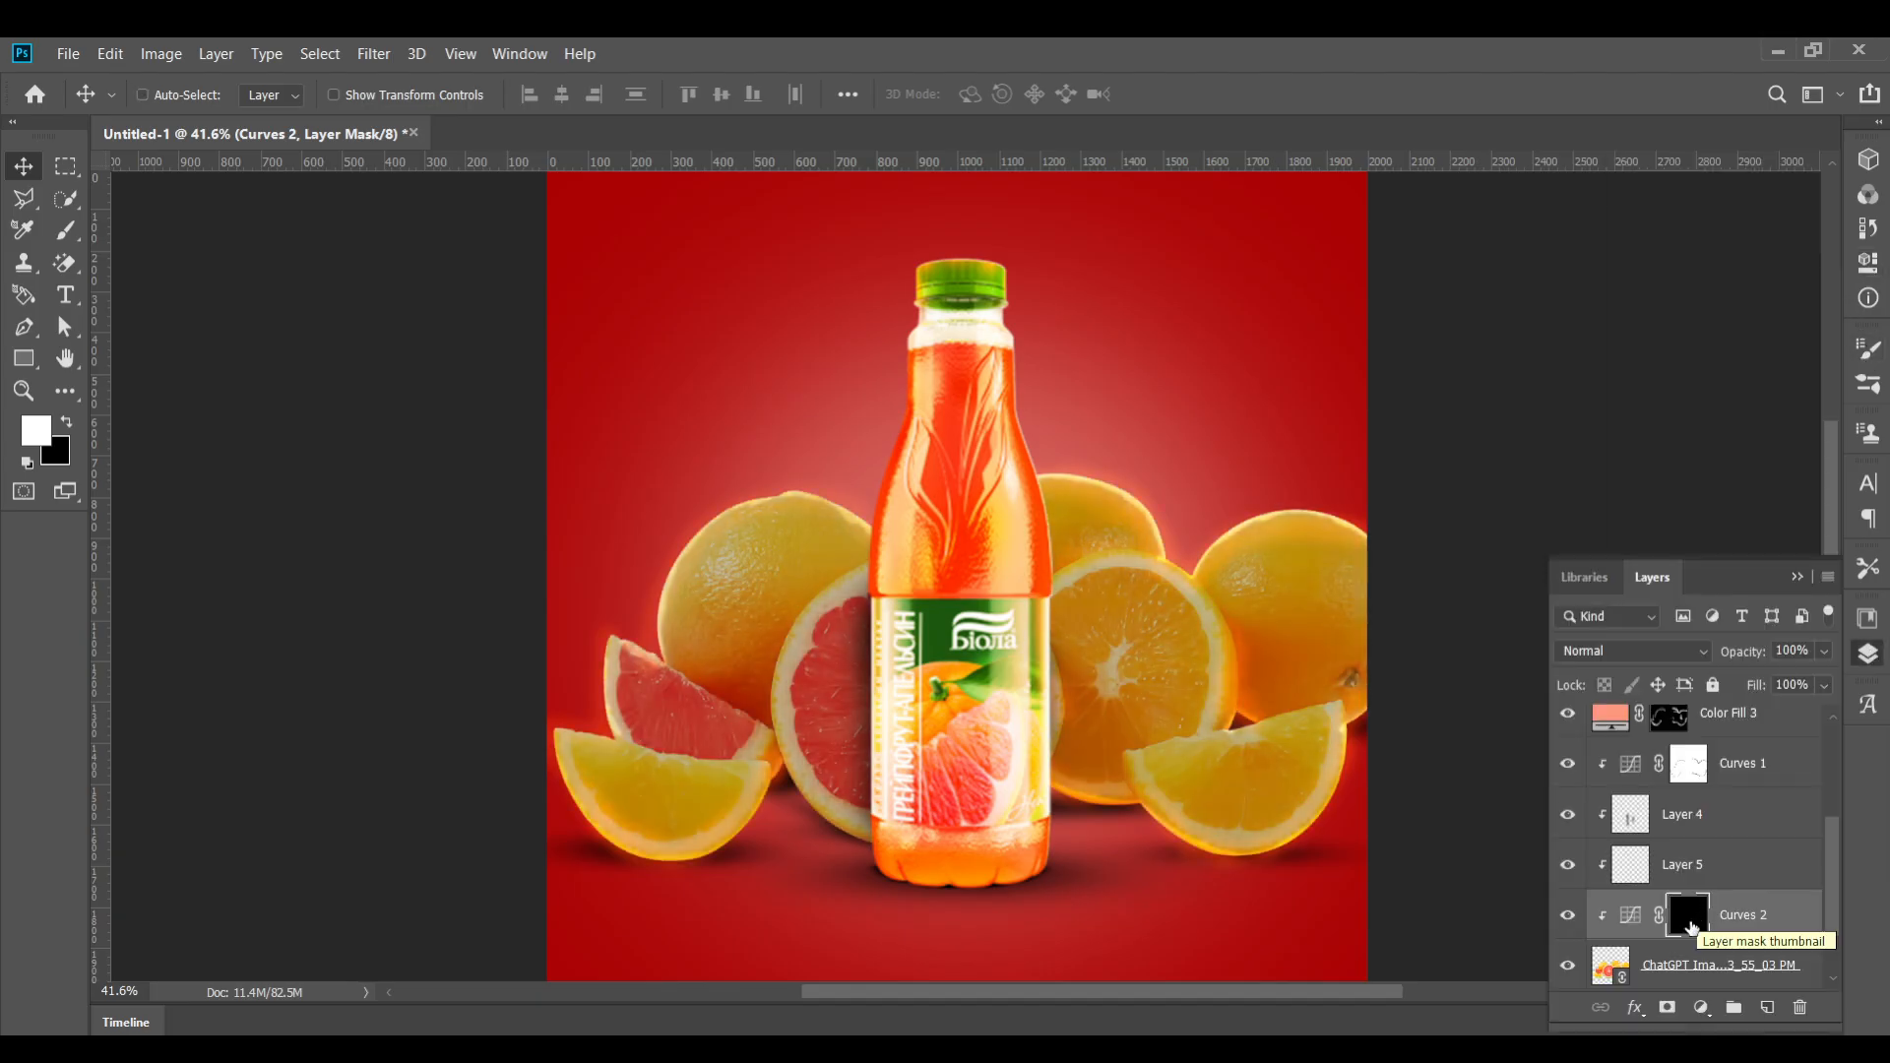
Choose the Soft Round Pressure Size brush and reduce its size to 300 px
click(66, 231)
click(178, 95)
scroll(207, 393, down, 2)
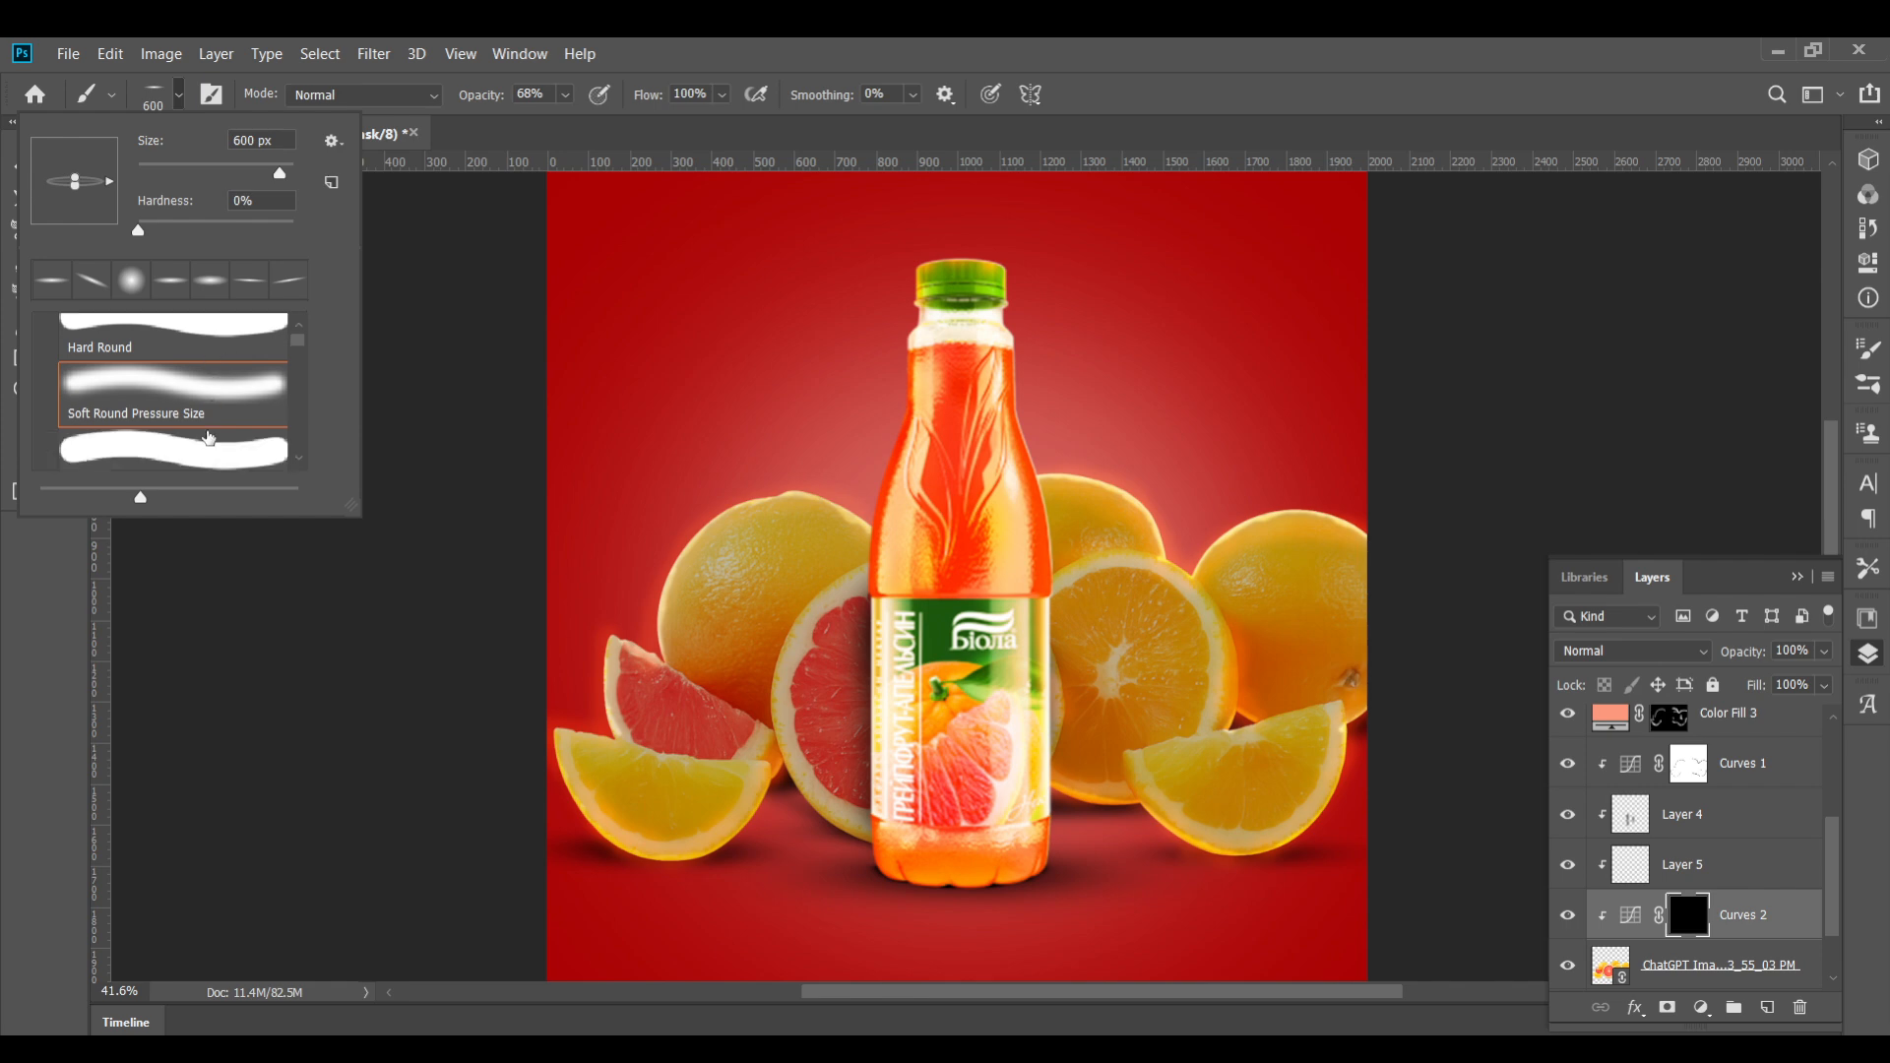
click(199, 362)
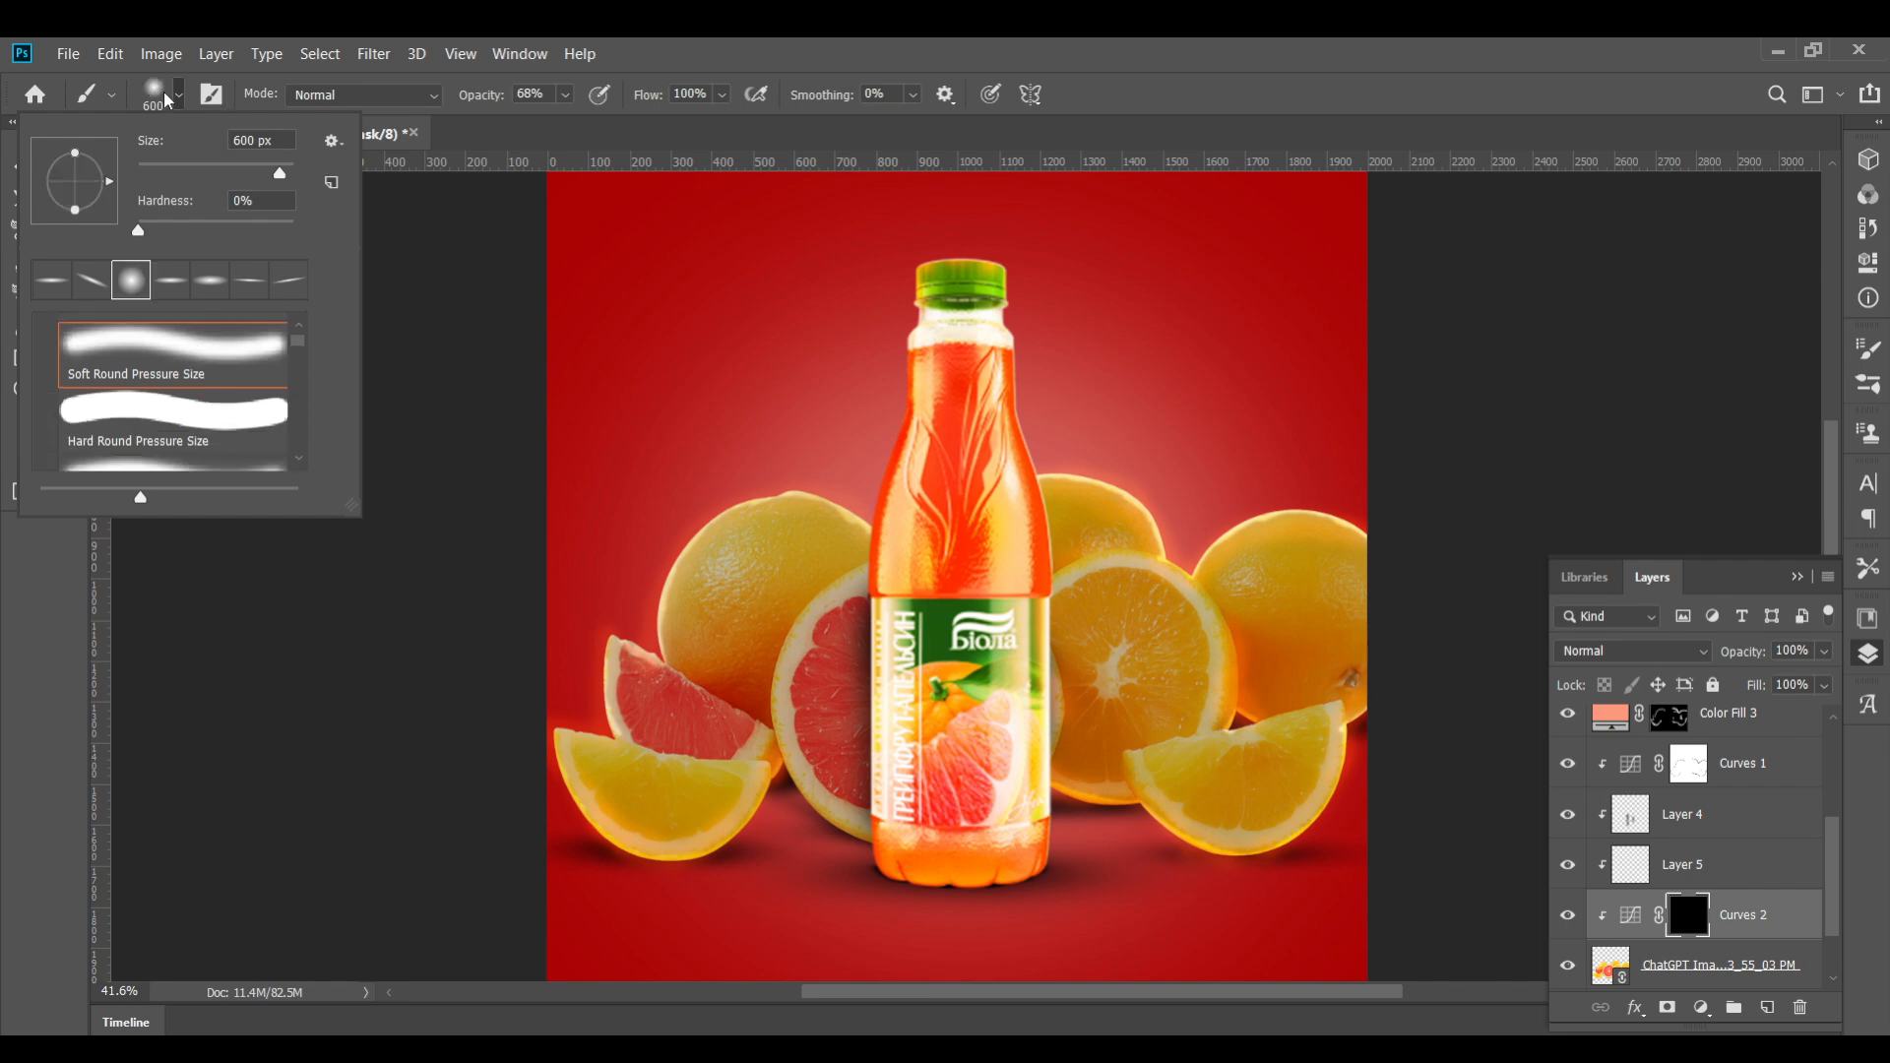
click(1101, 763)
key(ctrl+z)
key(bracketleft)
key(bracketleft)
key(bracketleft)
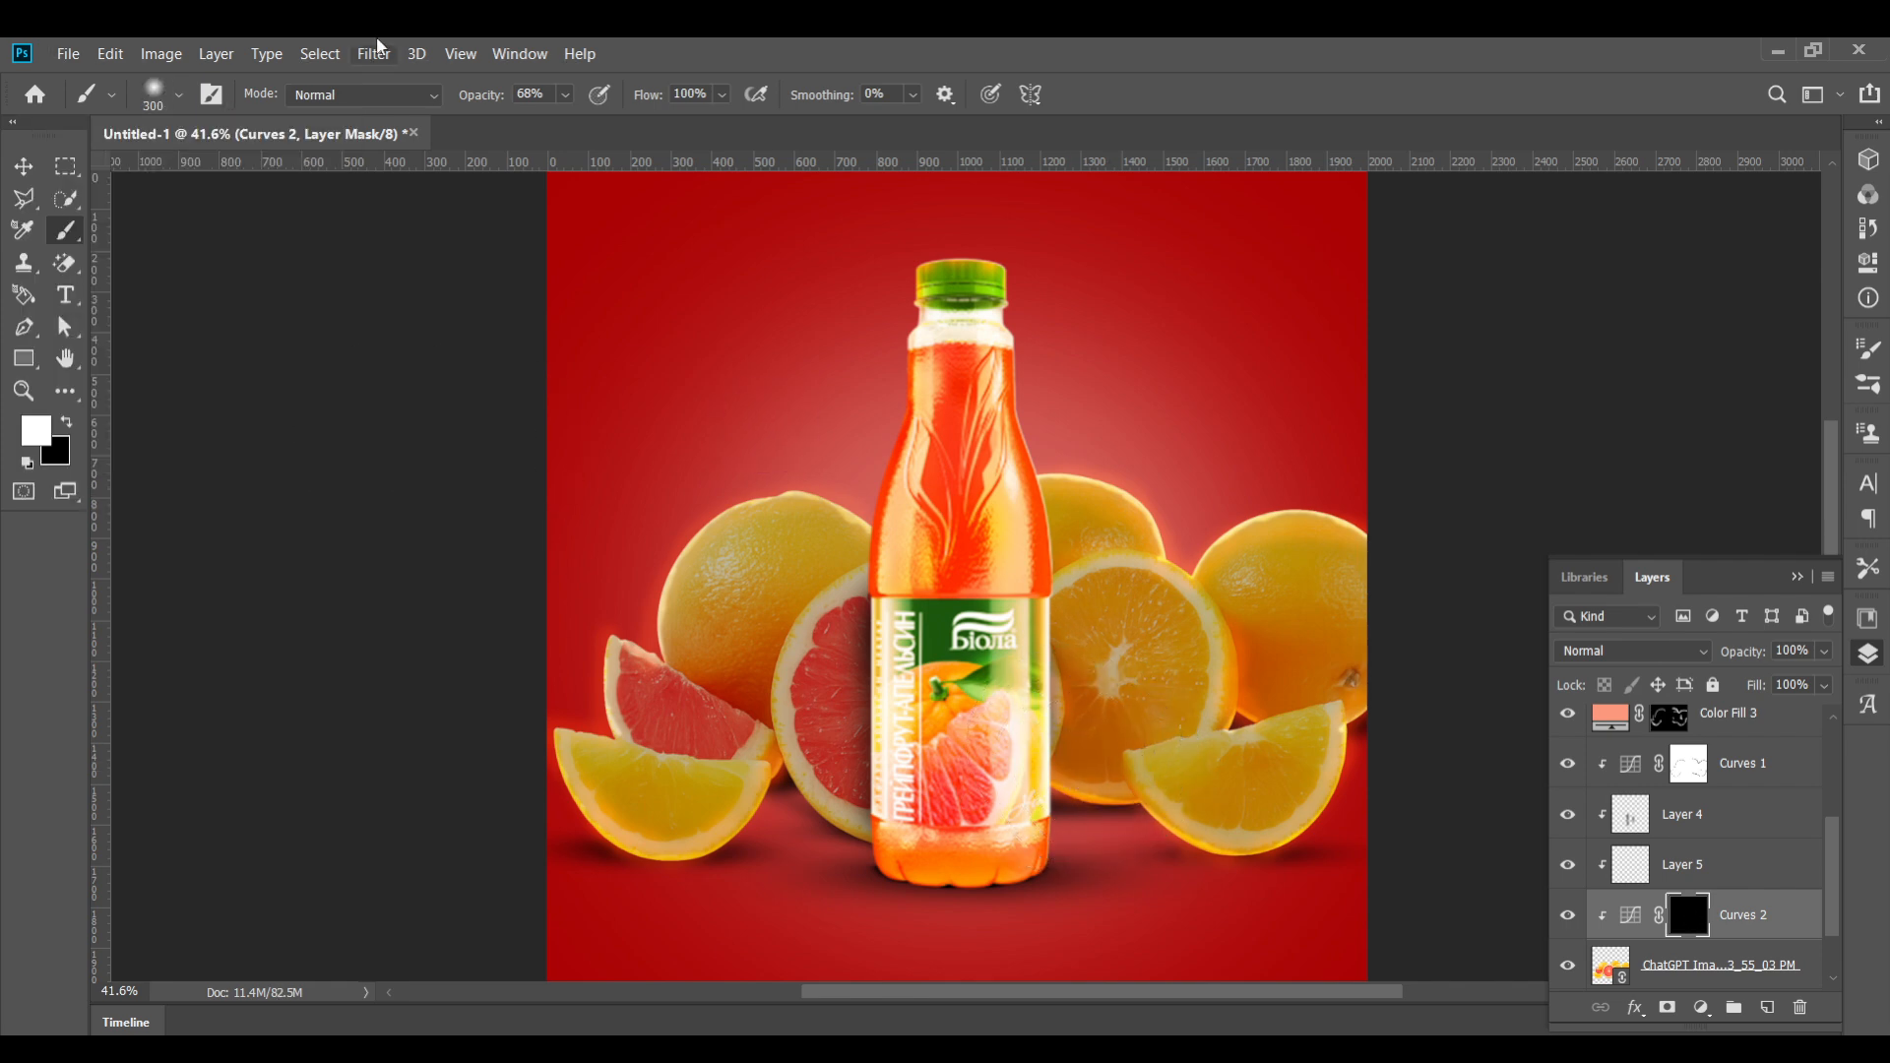
Paint white on the Curves mask to darken the fruit beside the bottle and along the lower slices
mouse_move(1089, 794)
mouse_down()
mouse_move(1236, 825)
mouse_move(1322, 787)
mouse_up()
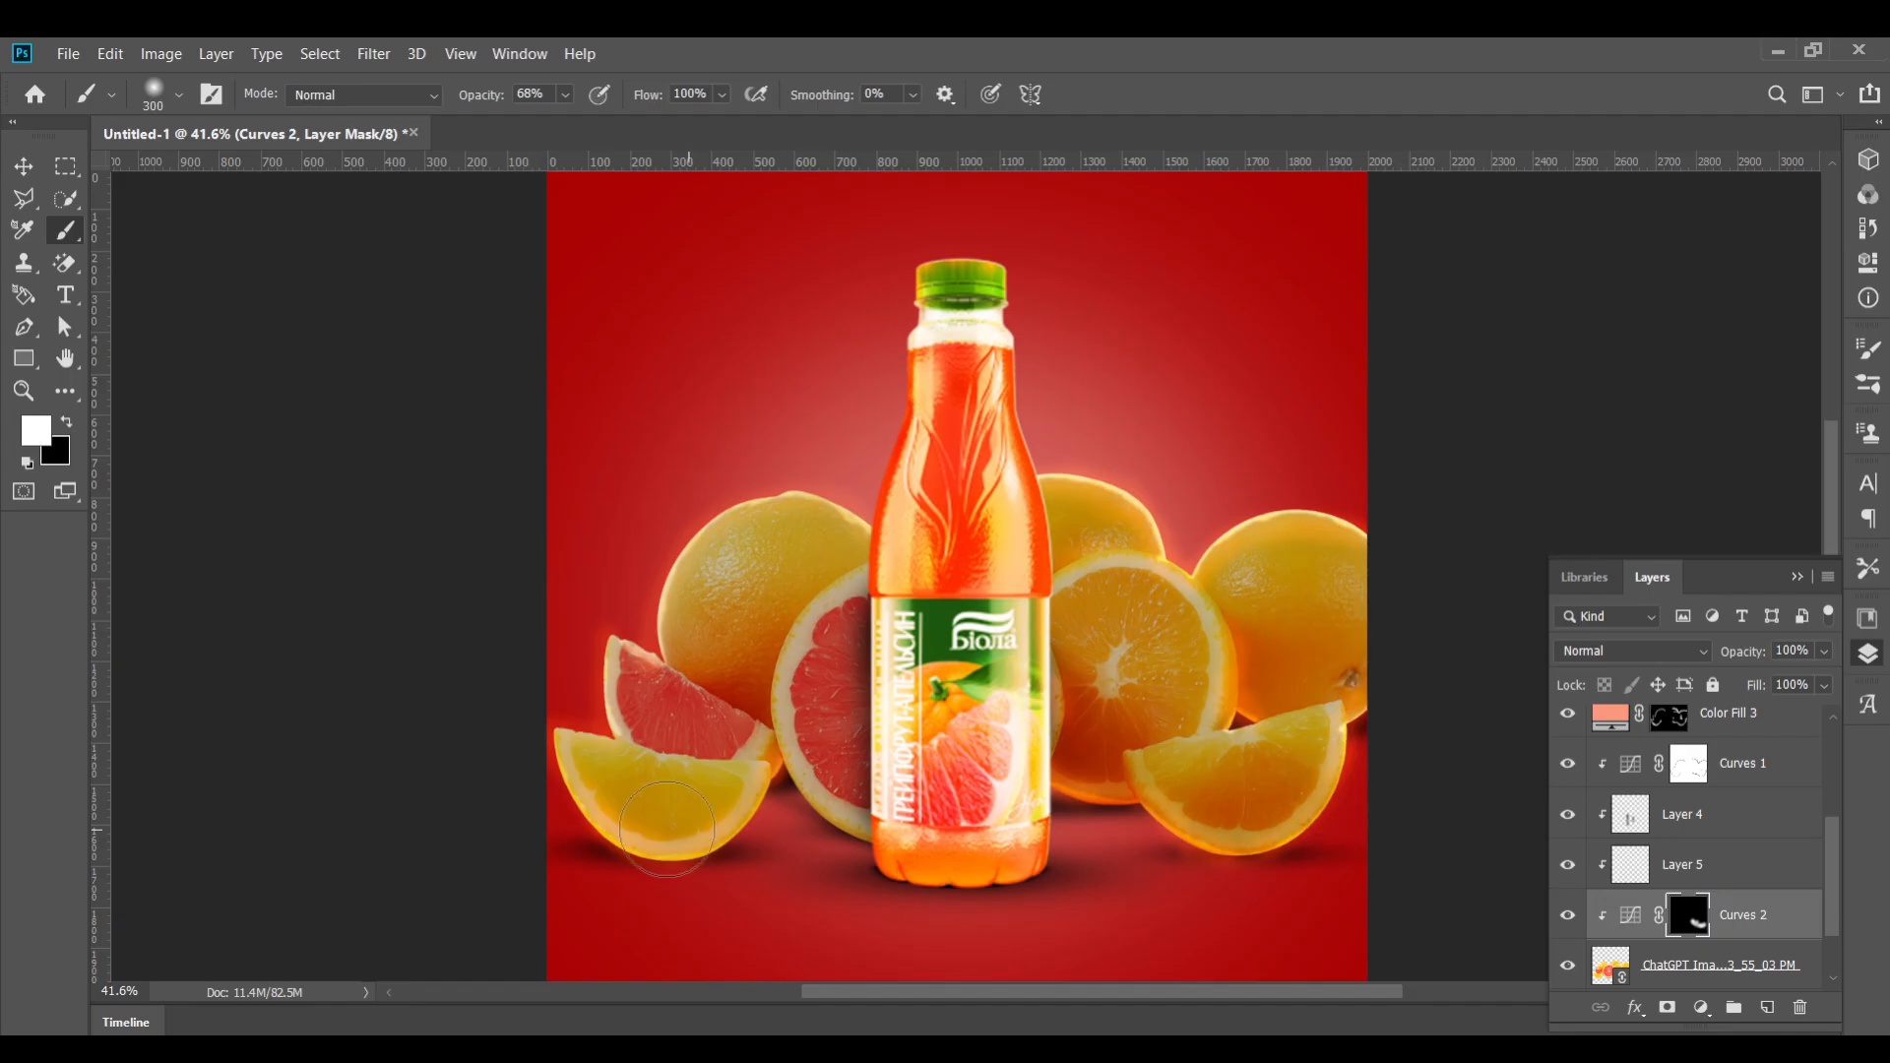
mouse_move(667, 829)
mouse_down()
mouse_move(594, 808)
mouse_move(693, 829)
mouse_move(746, 641)
mouse_move(702, 568)
mouse_move(711, 548)
mouse_move(699, 679)
mouse_up()
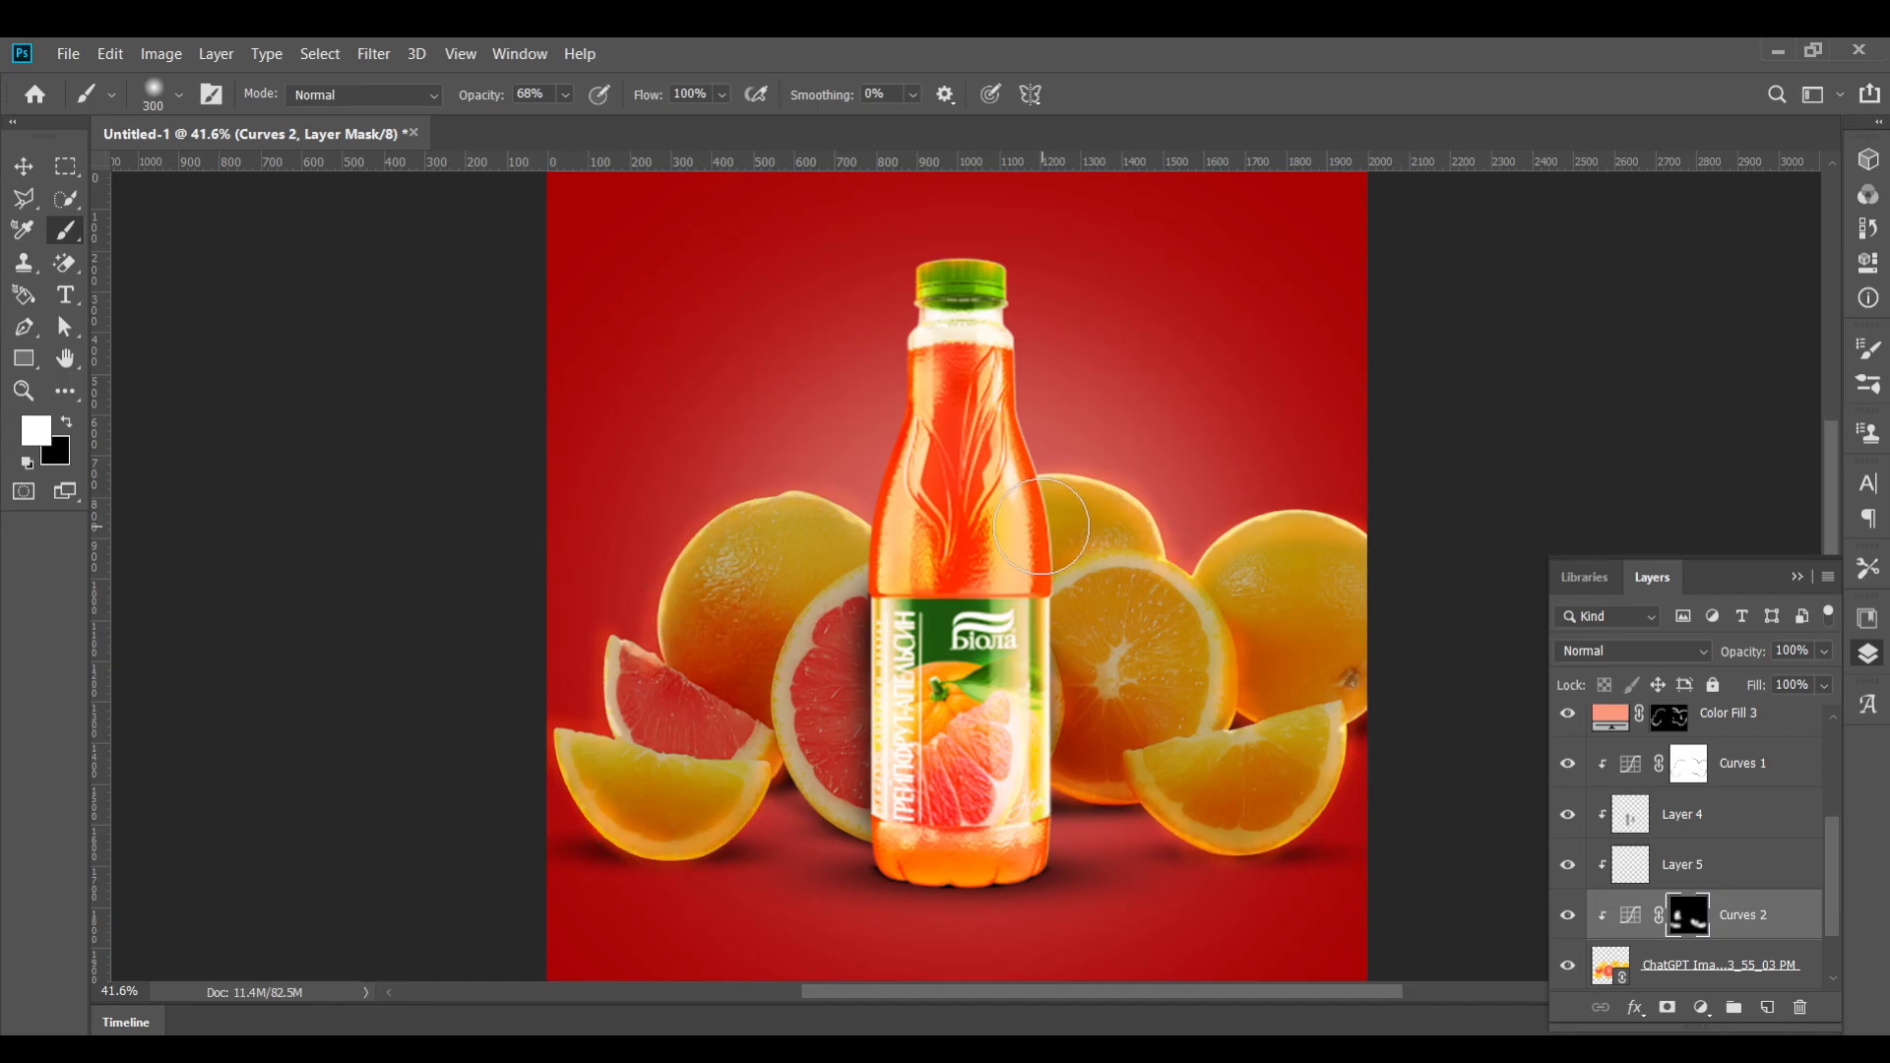
mouse_move(1041, 527)
mouse_down()
mouse_move(1053, 561)
mouse_move(1310, 532)
mouse_move(1230, 581)
mouse_move(1268, 711)
mouse_move(1191, 658)
mouse_move(1162, 758)
mouse_move(1078, 782)
mouse_move(1052, 689)
mouse_up()
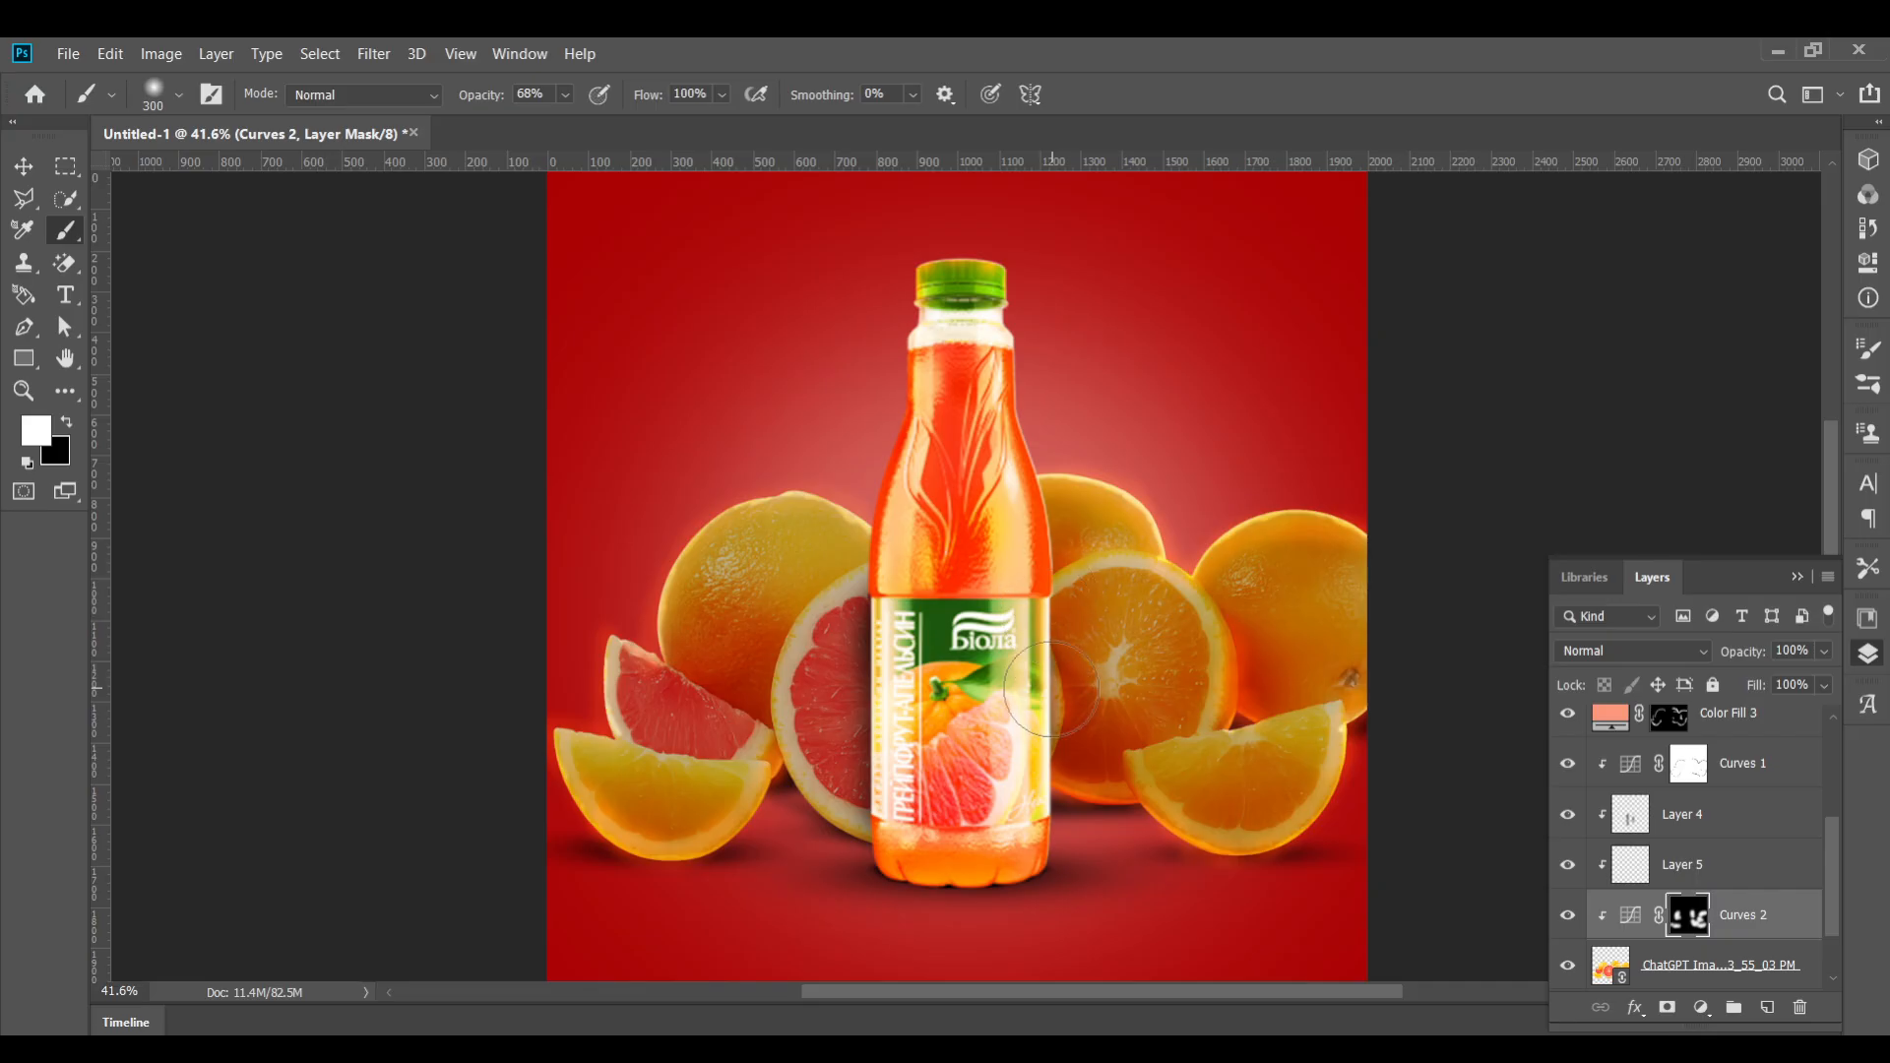
mouse_move(828, 623)
mouse_down()
mouse_move(817, 768)
mouse_move(740, 825)
mouse_up()
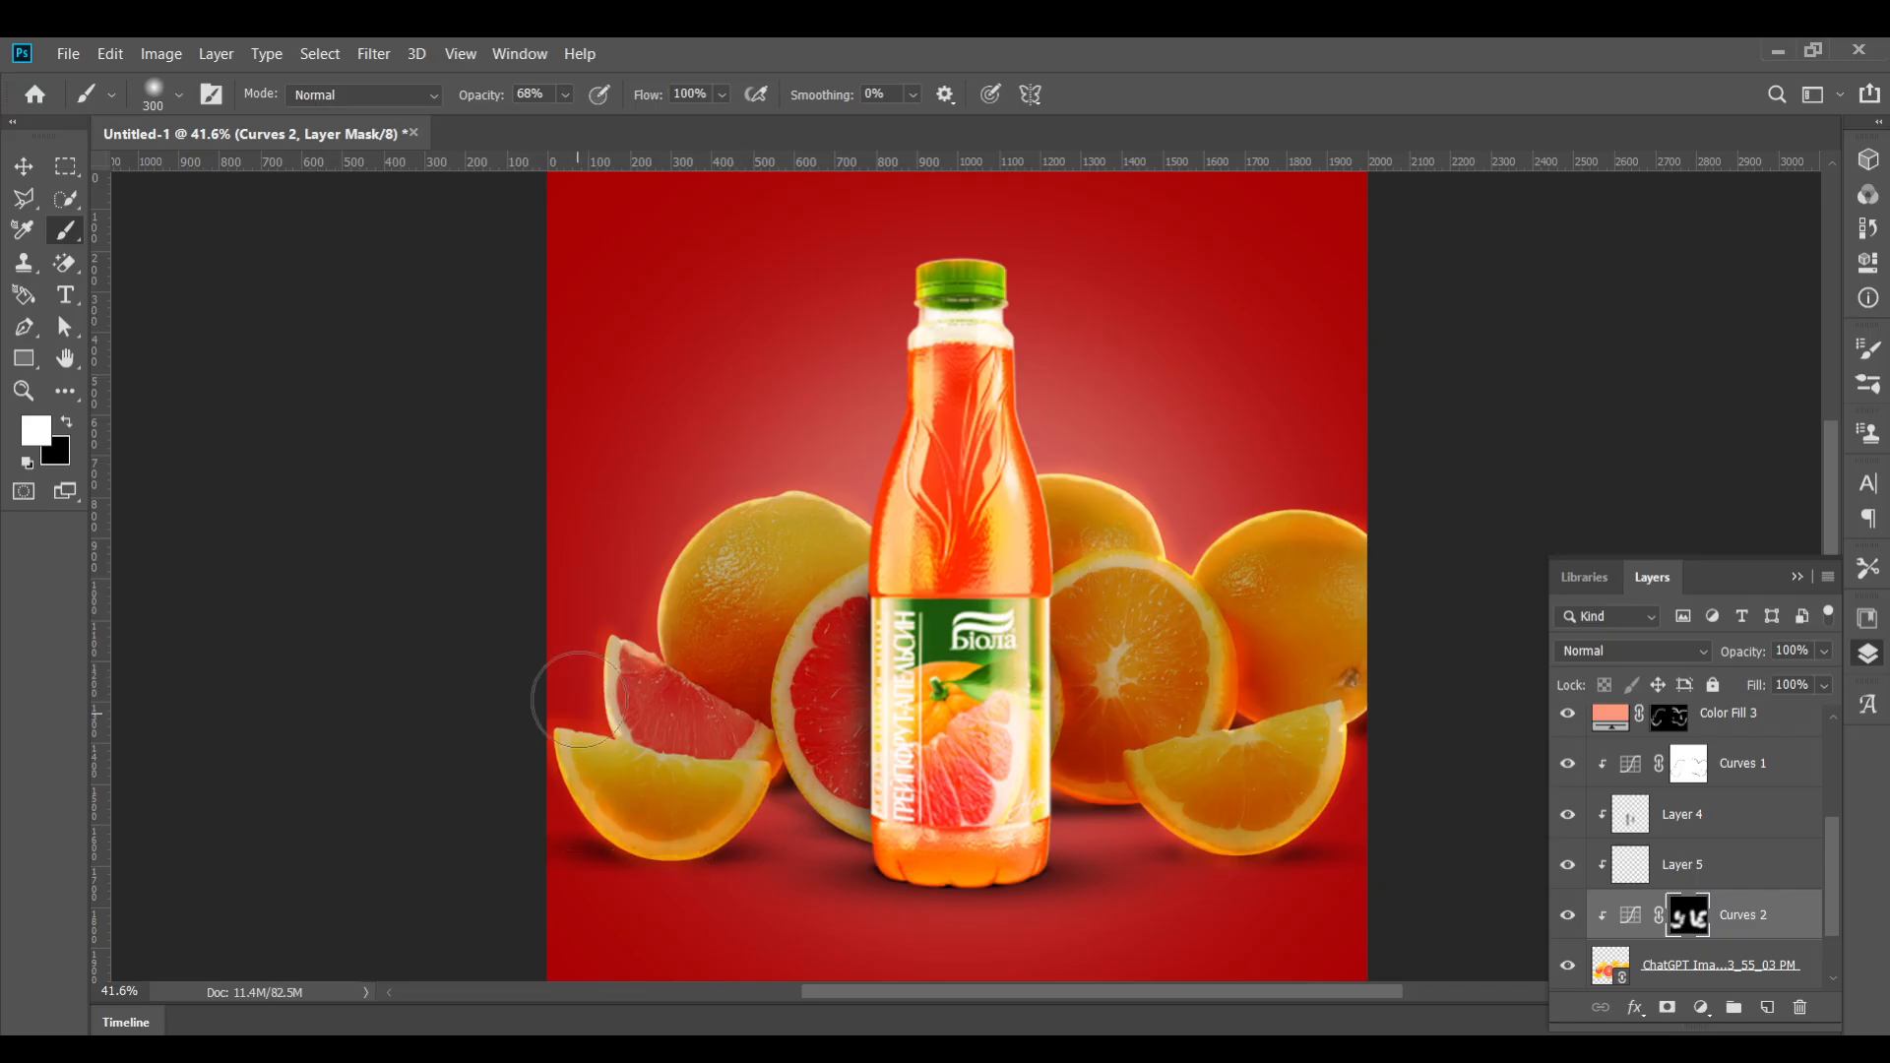
mouse_move(580, 700)
mouse_down()
mouse_move(681, 735)
mouse_move(689, 603)
mouse_up()
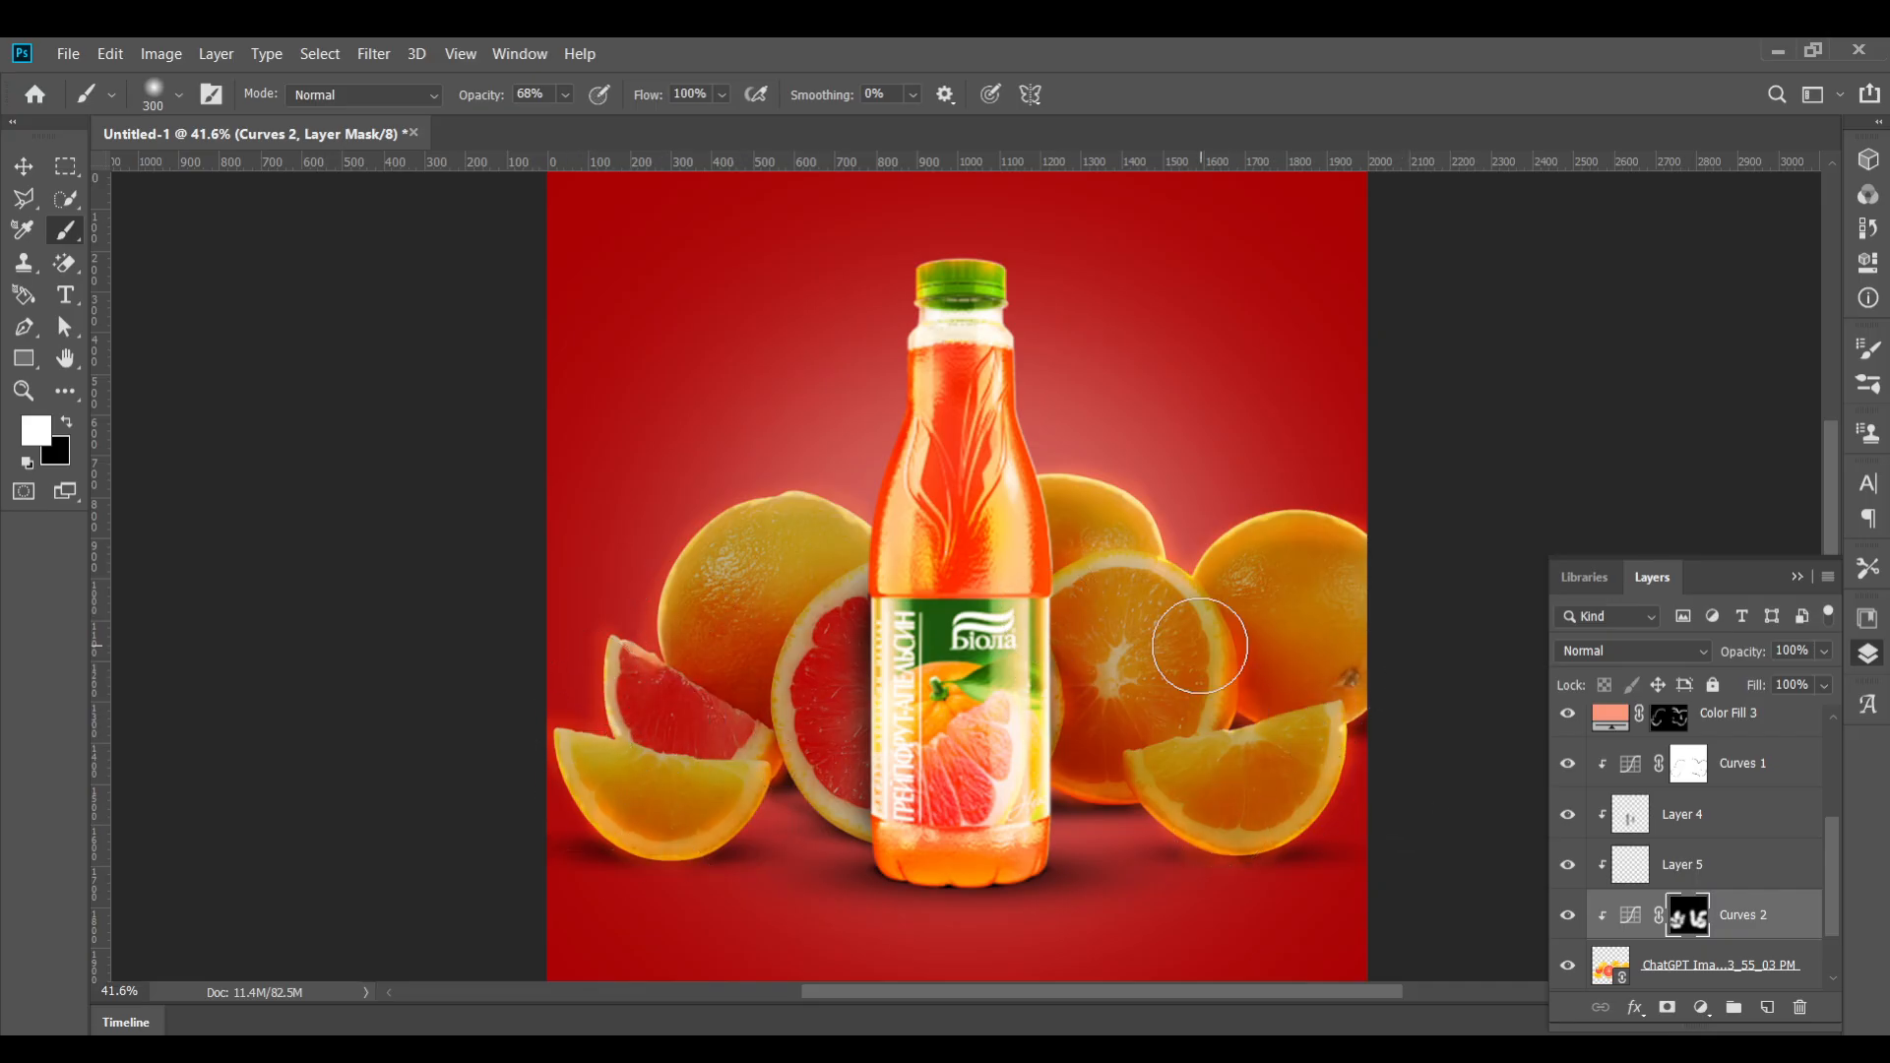
mouse_move(1200, 646)
mouse_down()
mouse_move(1154, 622)
mouse_move(1107, 746)
mouse_move(1151, 796)
mouse_move(1056, 510)
mouse_move(1238, 524)
mouse_up()
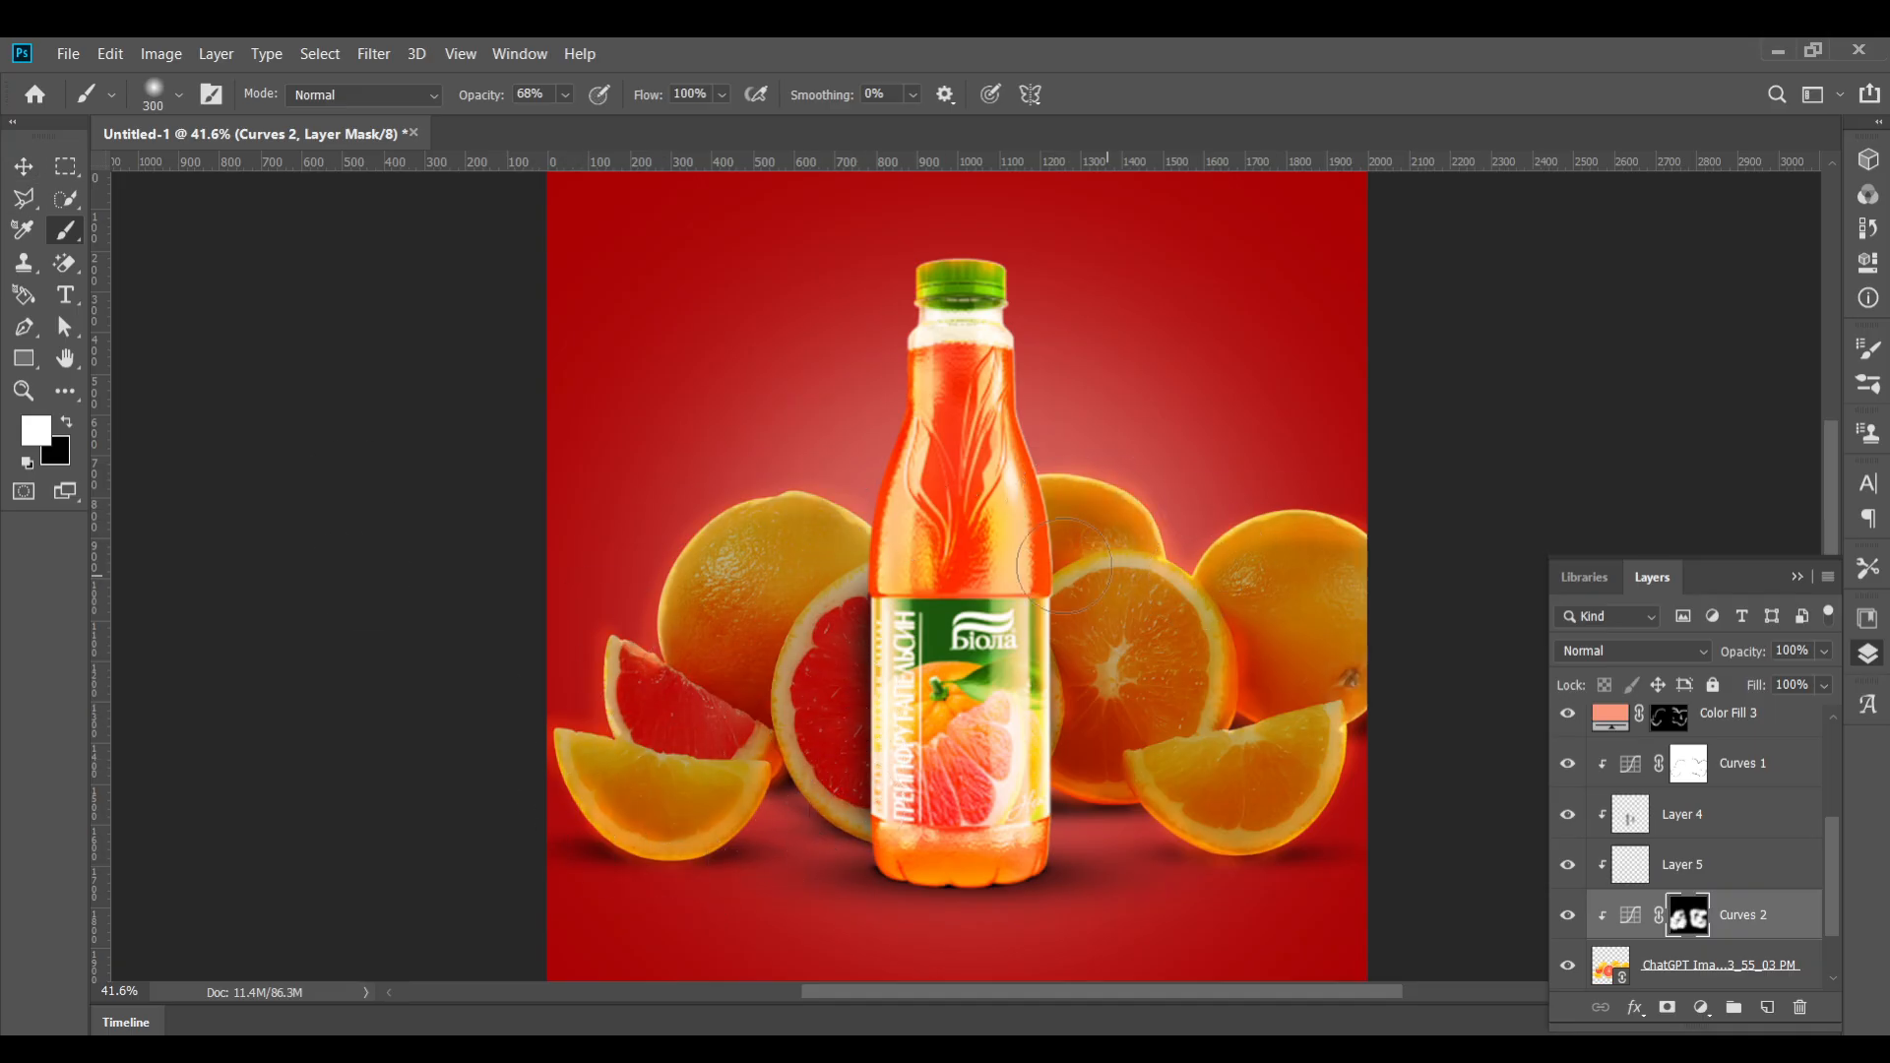
Reopen the Curves adjustment and raise its darkening point slightly to lighten the effect
key(v)
scroll(1009, 497, down, 1)
scroll(1009, 498, up, 1)
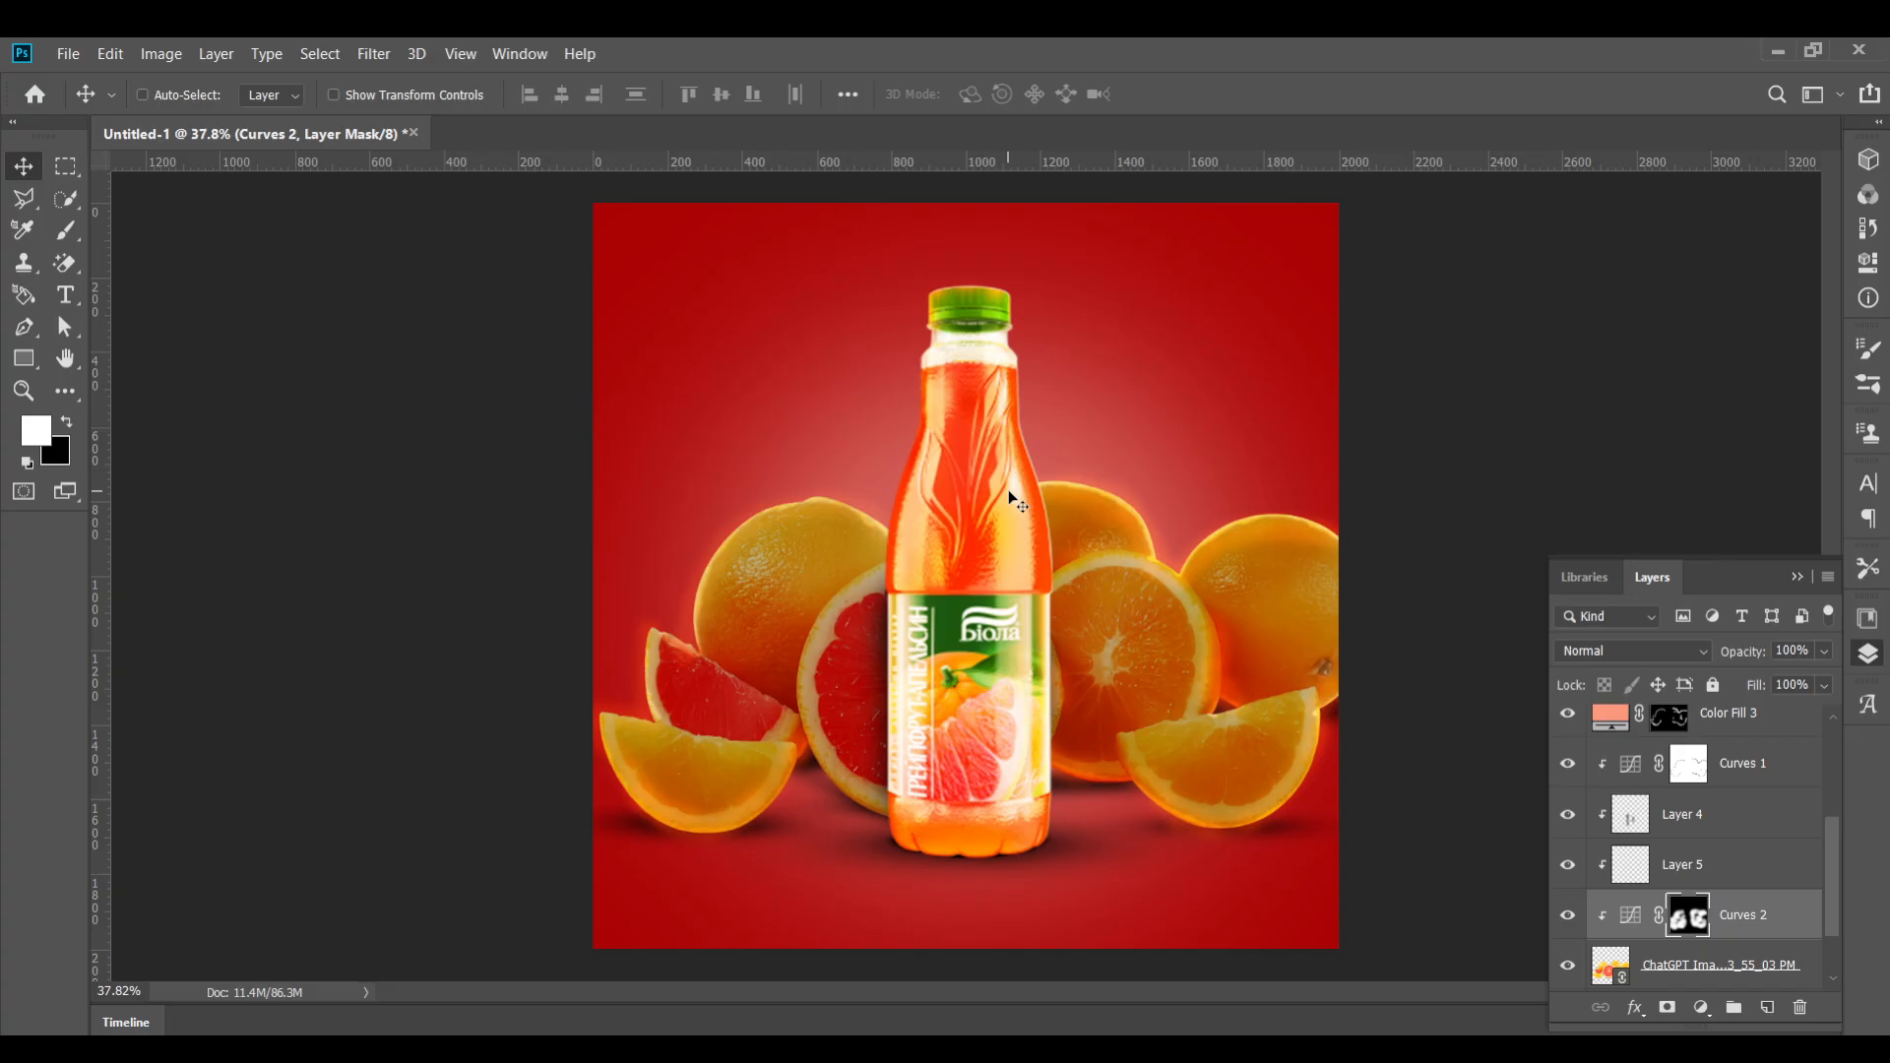
double_click(1625, 920)
mouse_move(1711, 435)
mouse_down()
mouse_move(1705, 393)
mouse_move(1703, 419)
mouse_up()
click(1797, 150)
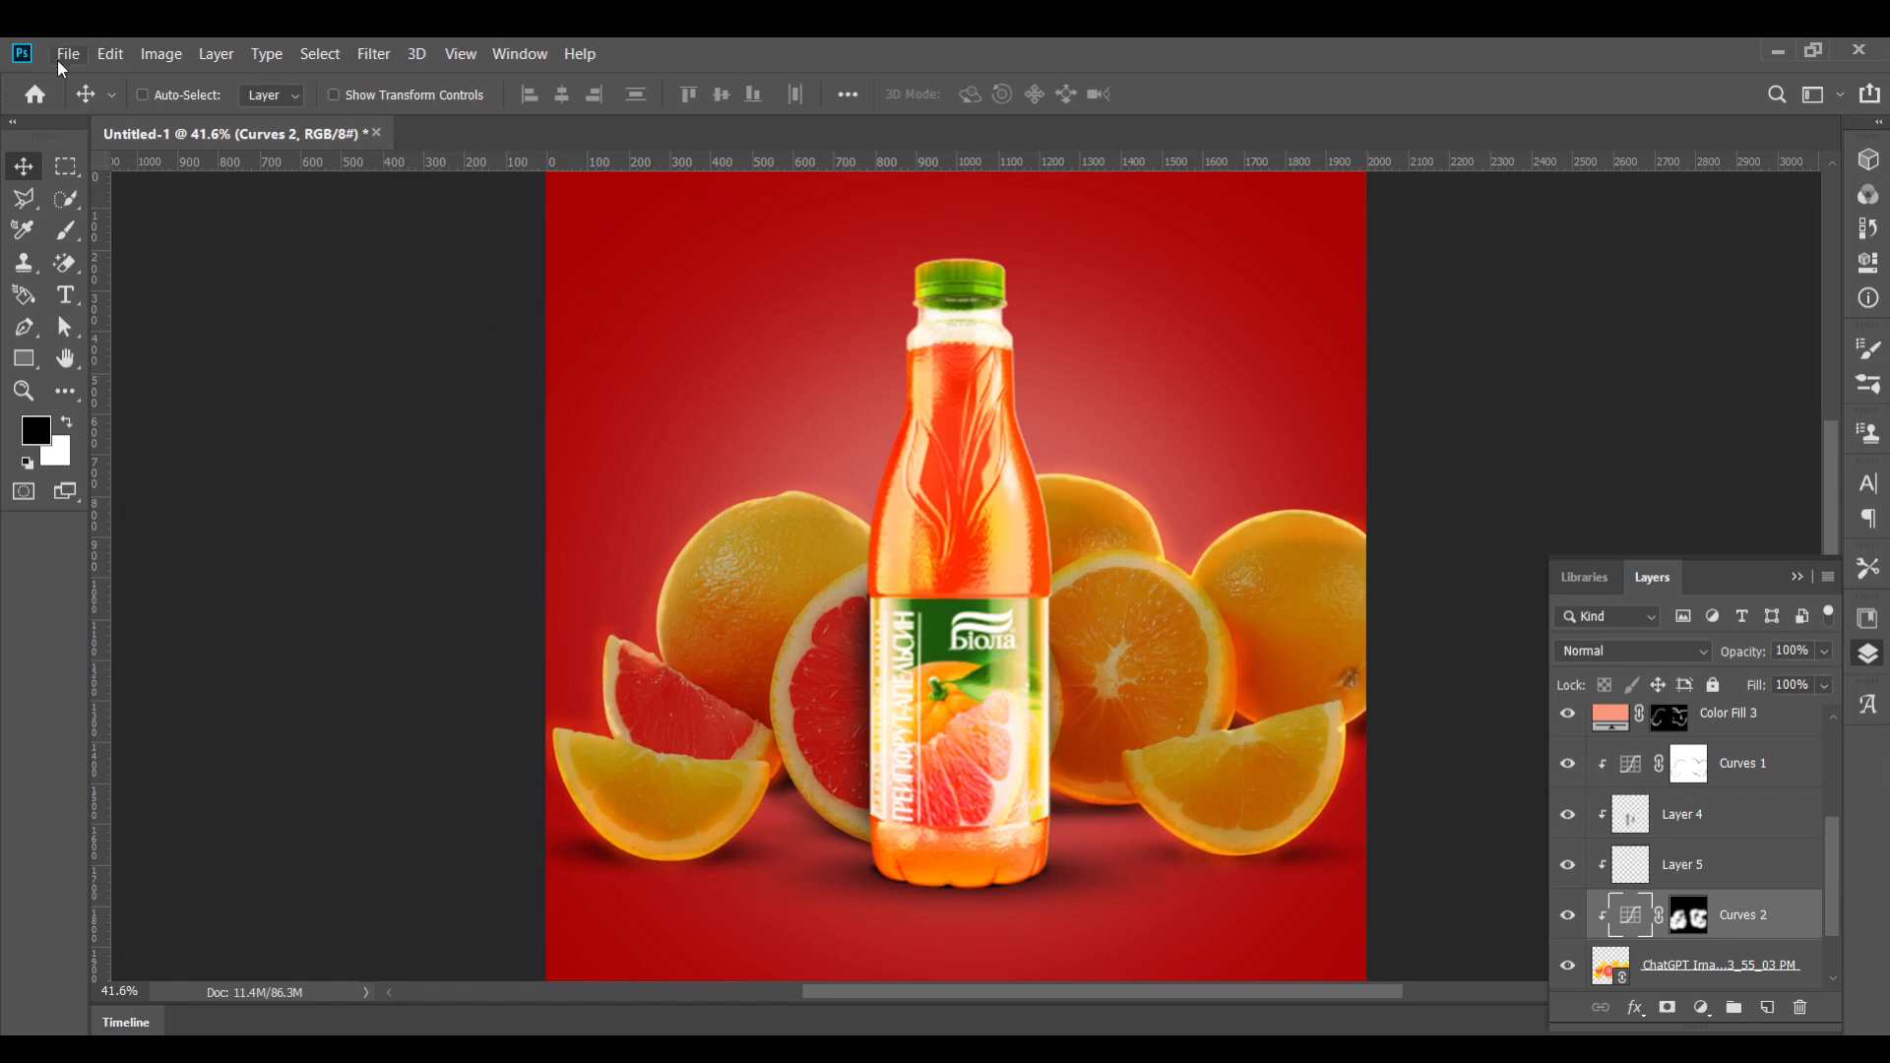
Place the juice splash image 'ChatGPT Image Oct 30, 2025, 04_42_57 PM' as a linked file
click(68, 53)
click(228, 520)
click(697, 271)
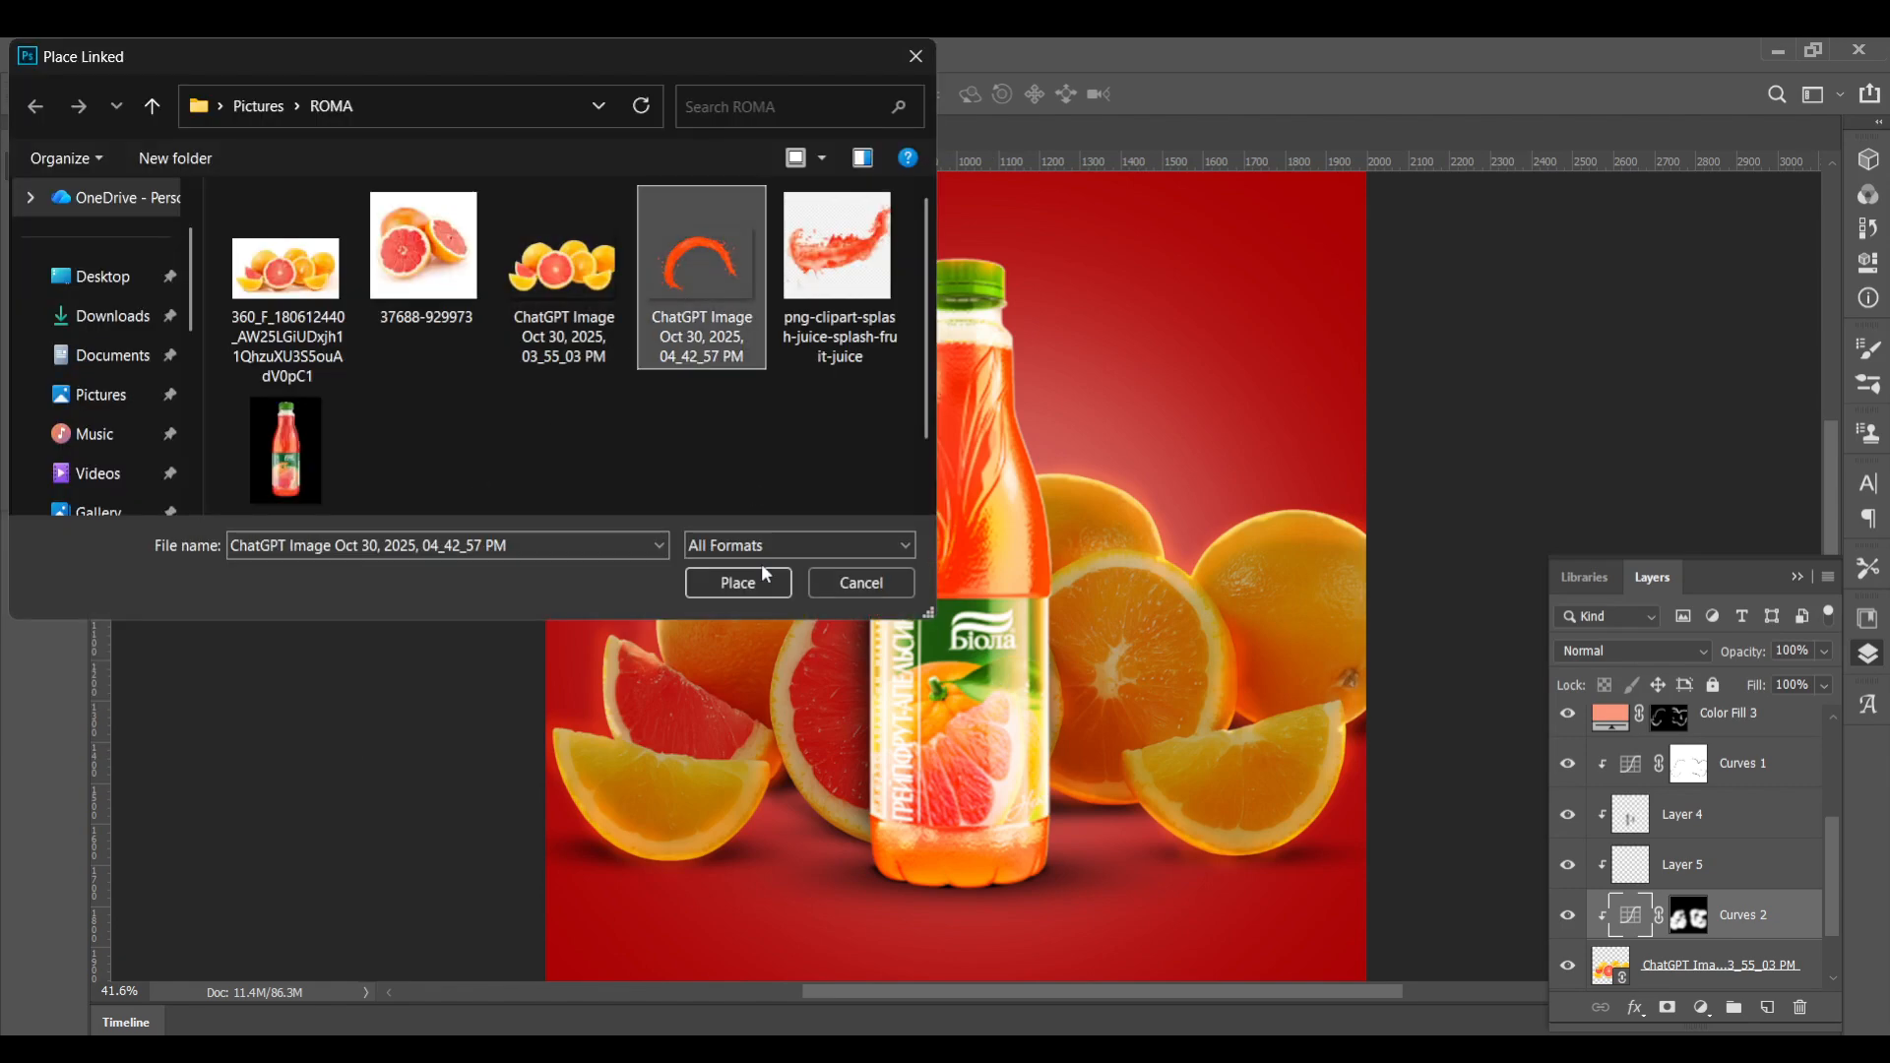
click(753, 581)
Rotate the splash to about -103° and position it curving around the bottle's left side, then commit
drag(1382, 305, 603, 217)
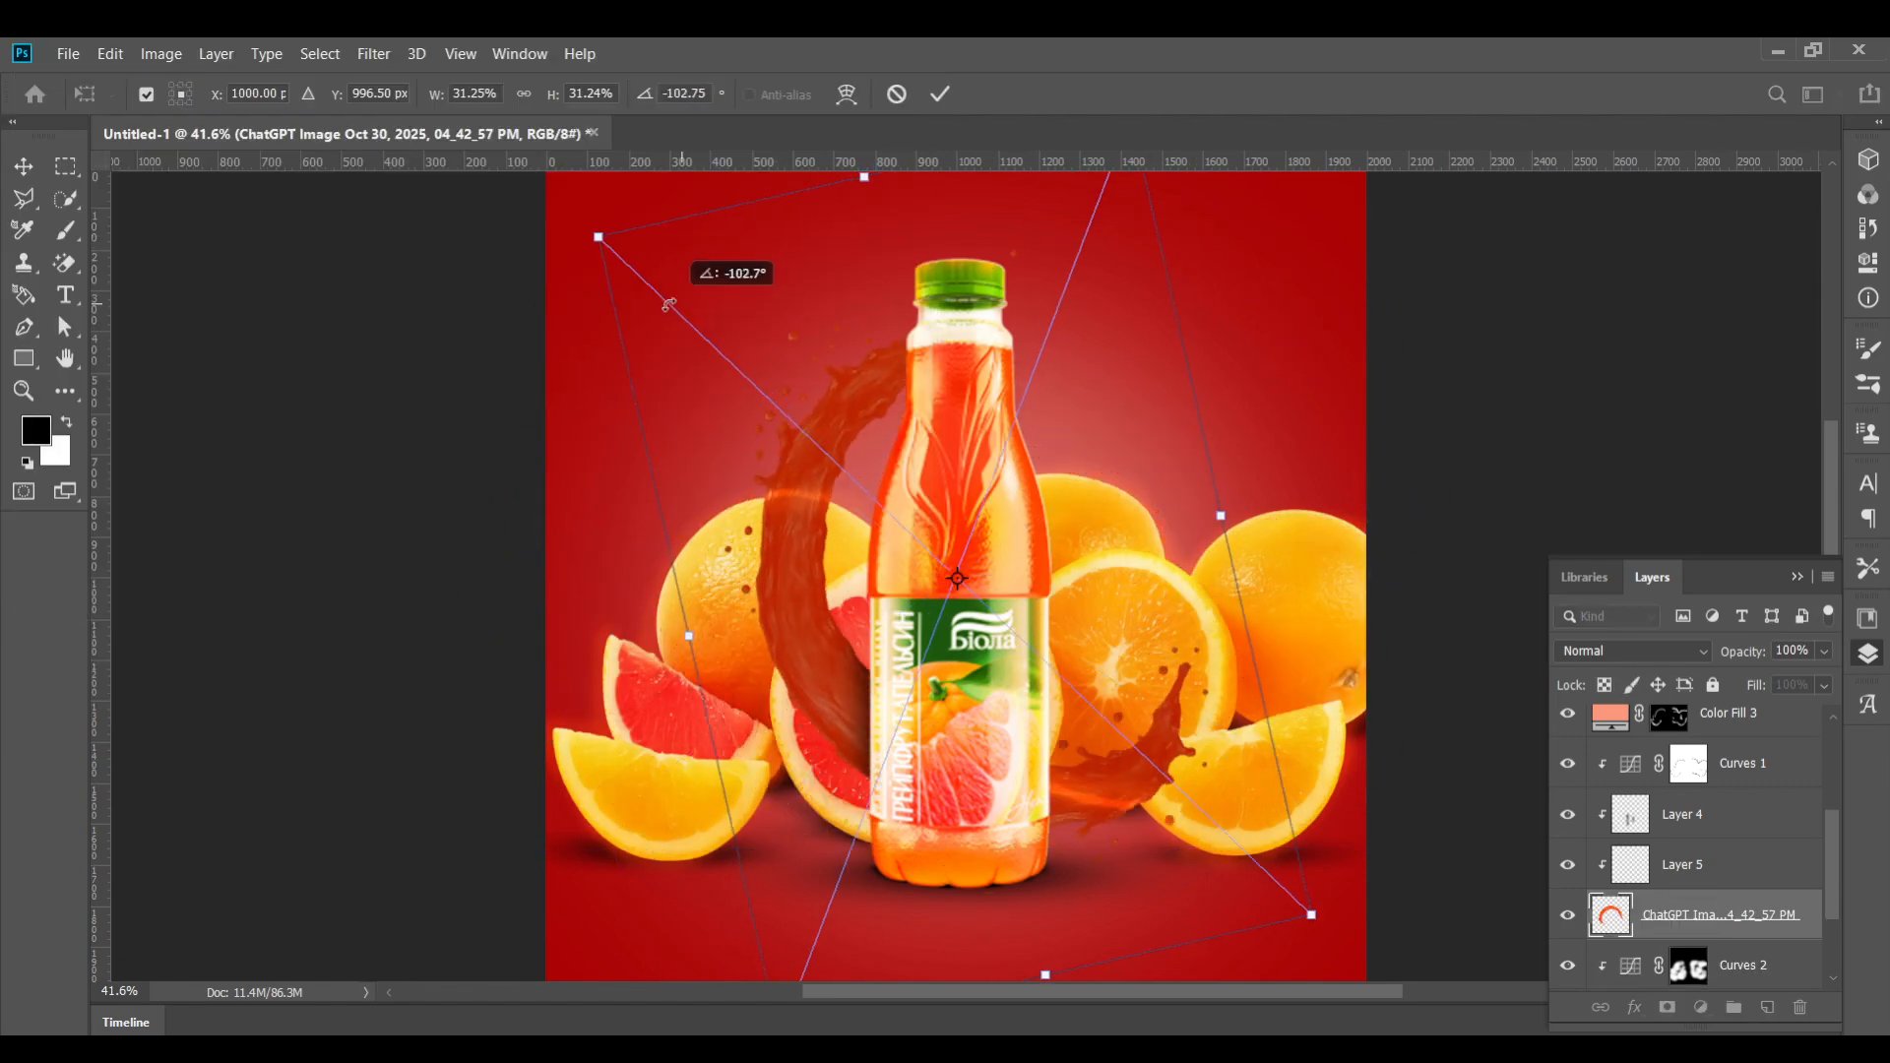
drag(779, 503, 679, 465)
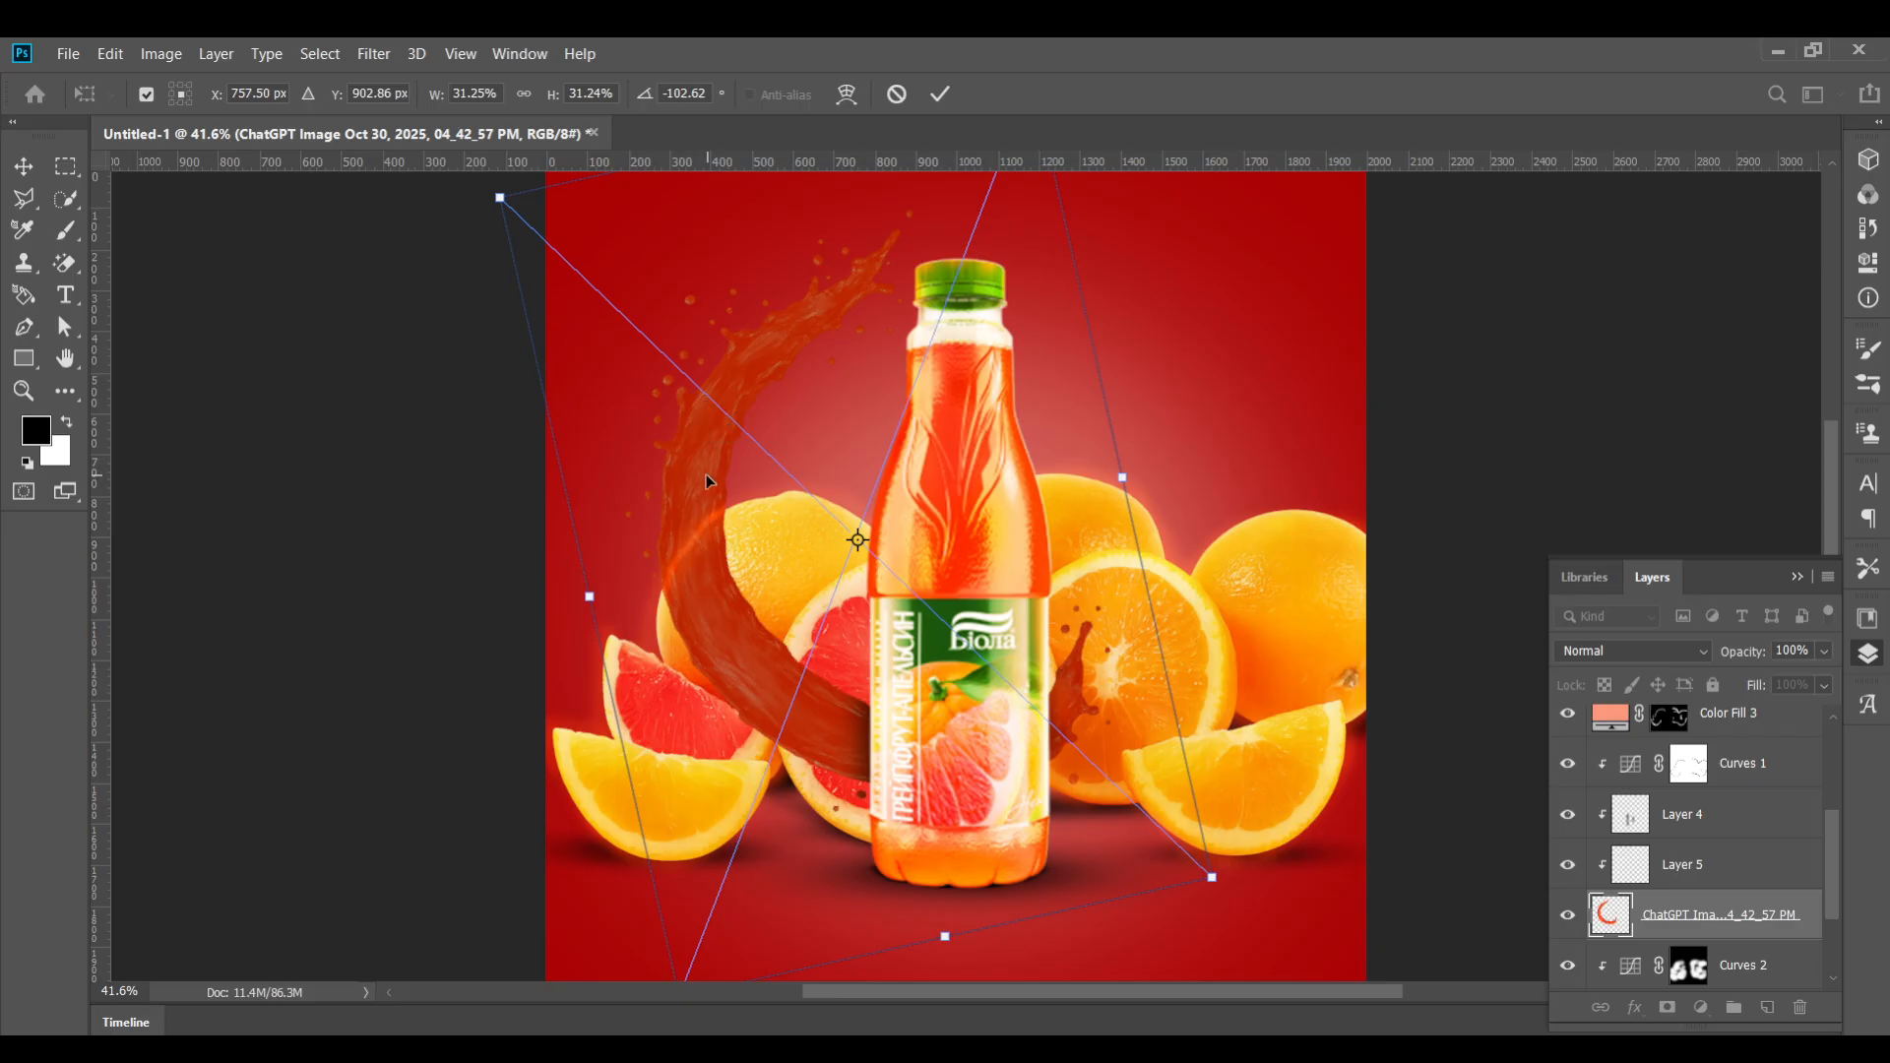
drag(685, 553, 716, 672)
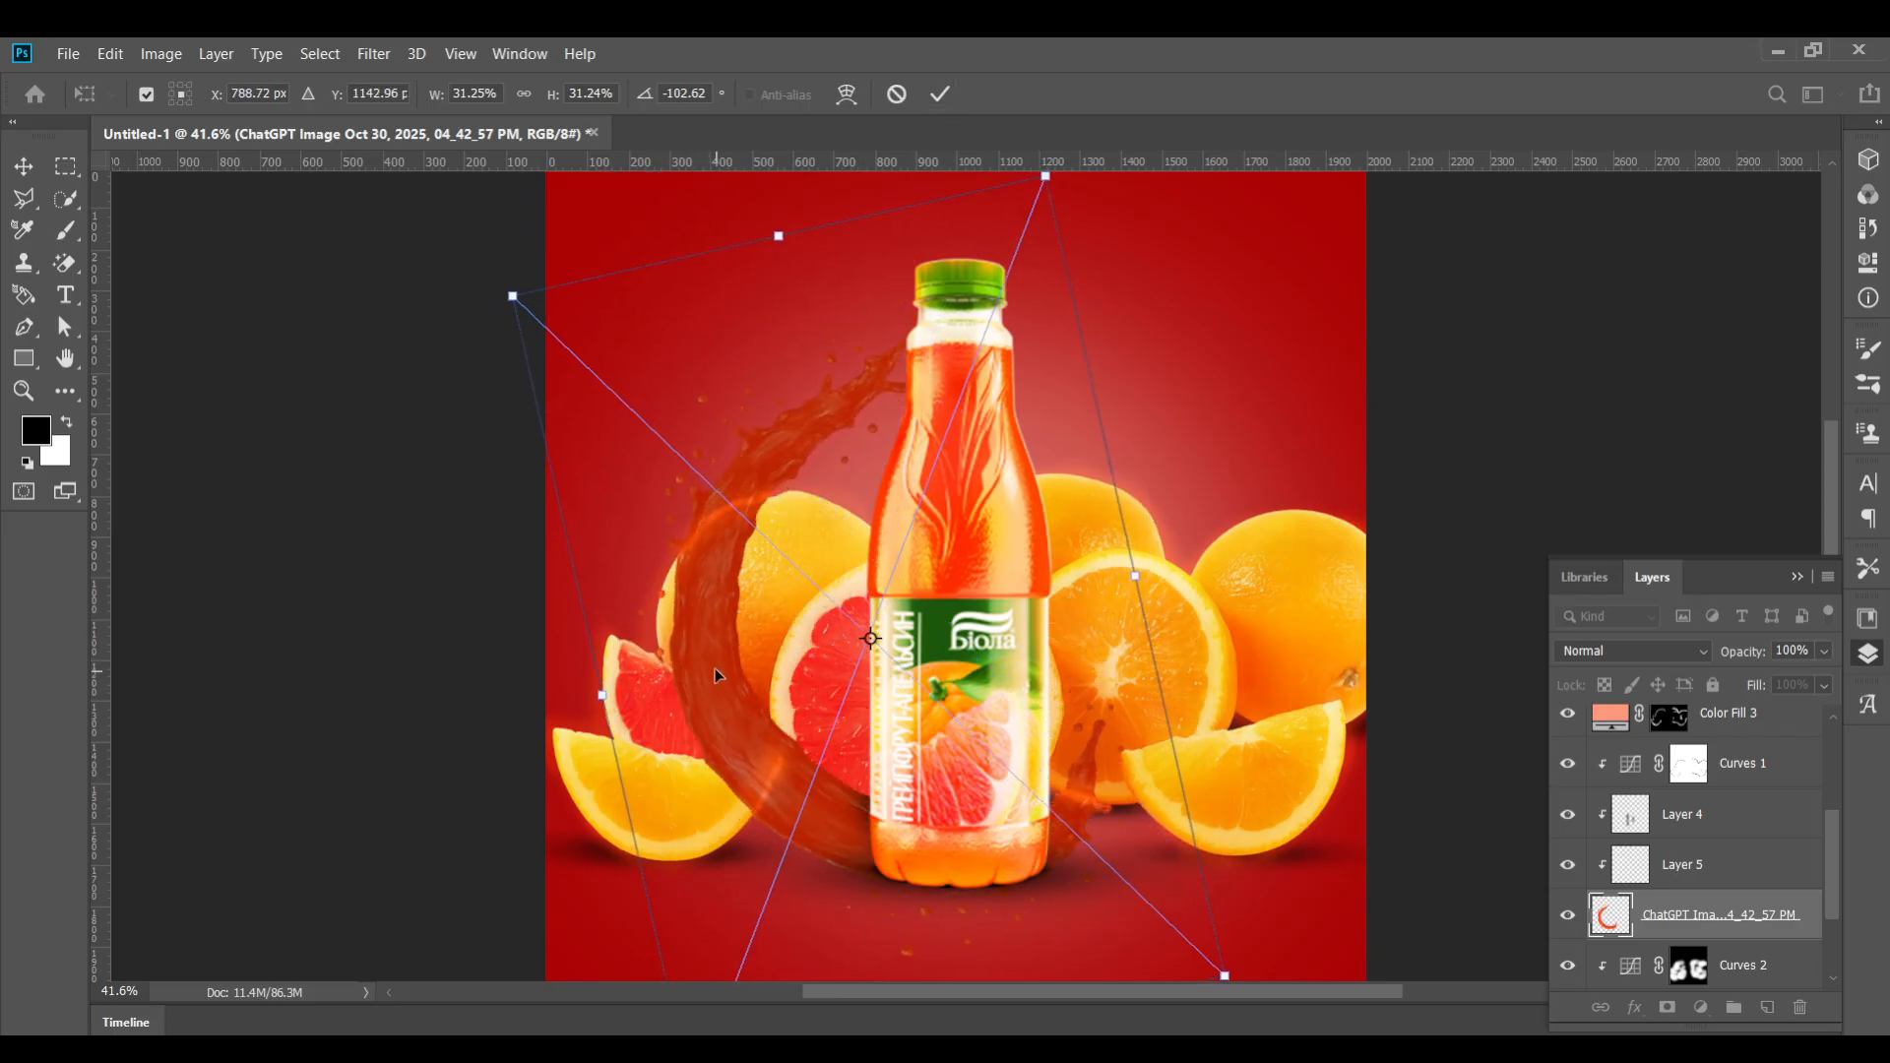
scroll(1680, 923, down, 1)
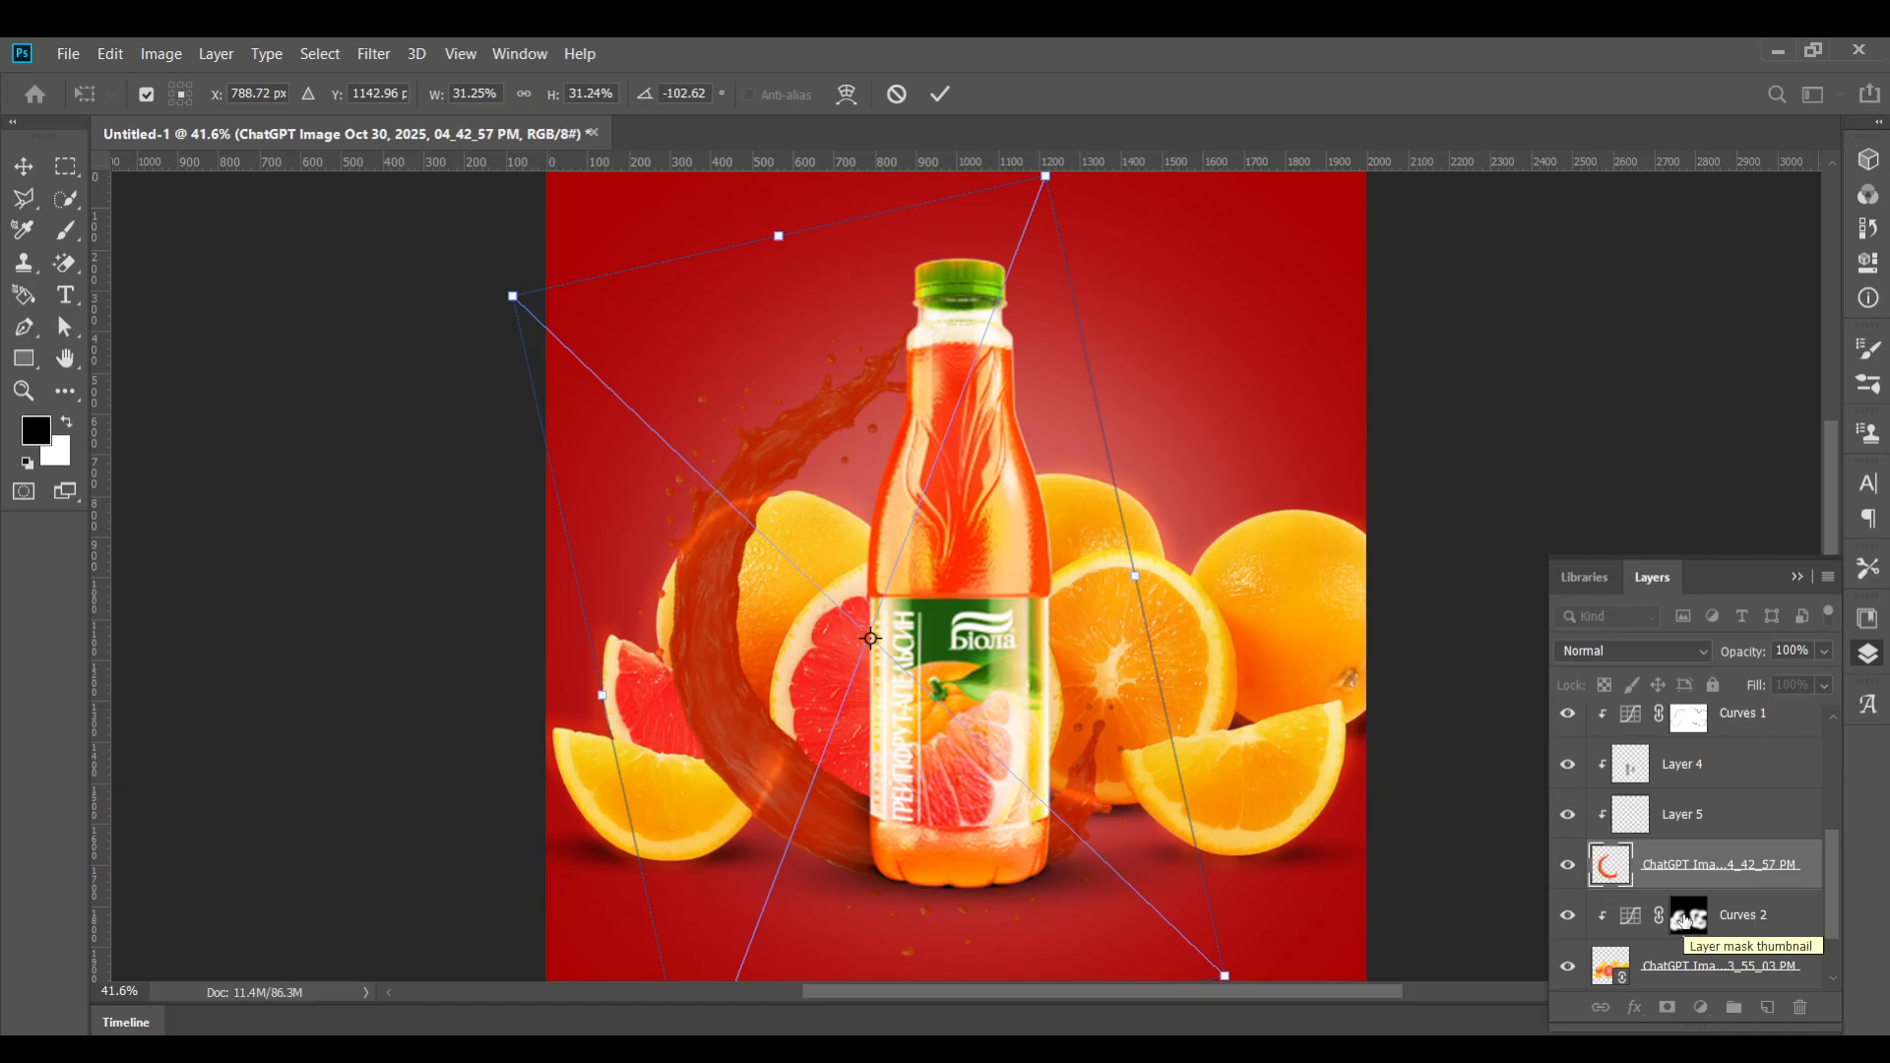
click(940, 93)
Add a Color Balance adjustment clipped to the splash, shifting its midtones strongly toward red, green and yellow
click(1700, 1007)
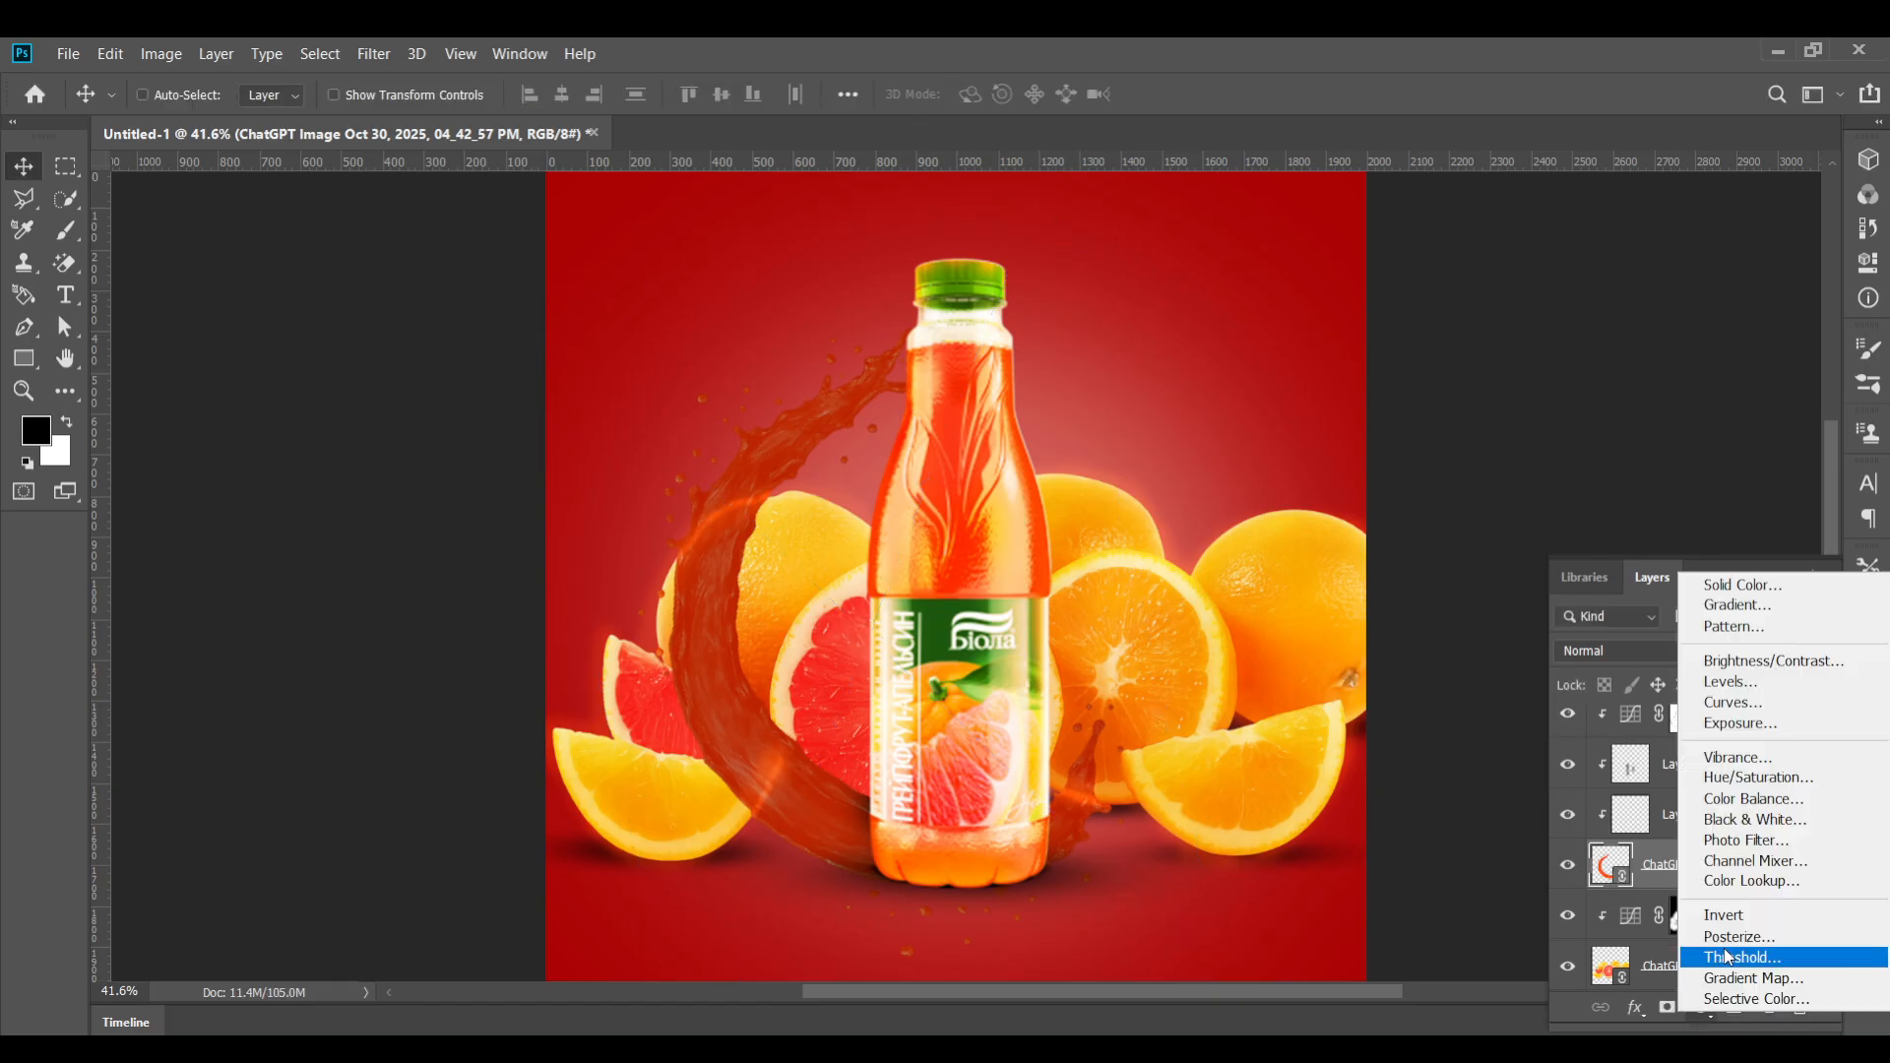
click(1744, 799)
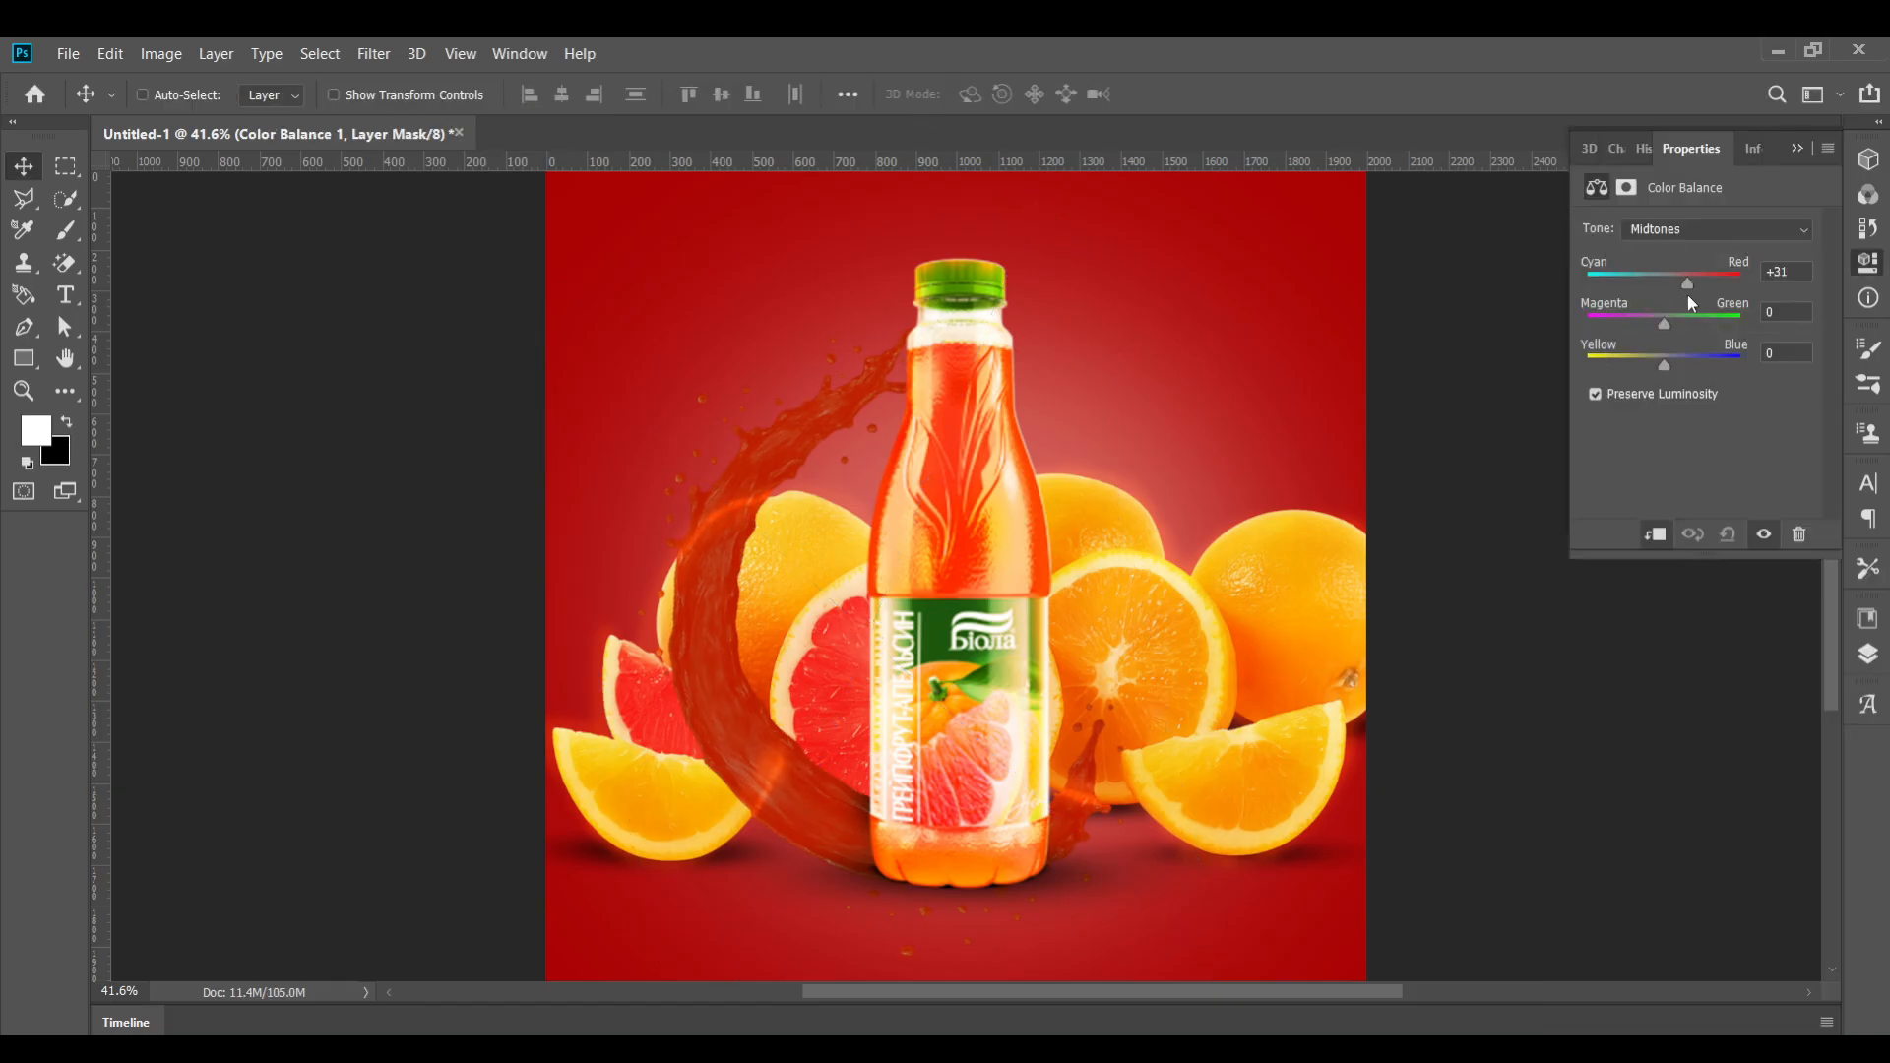
drag(1688, 293, 1723, 288)
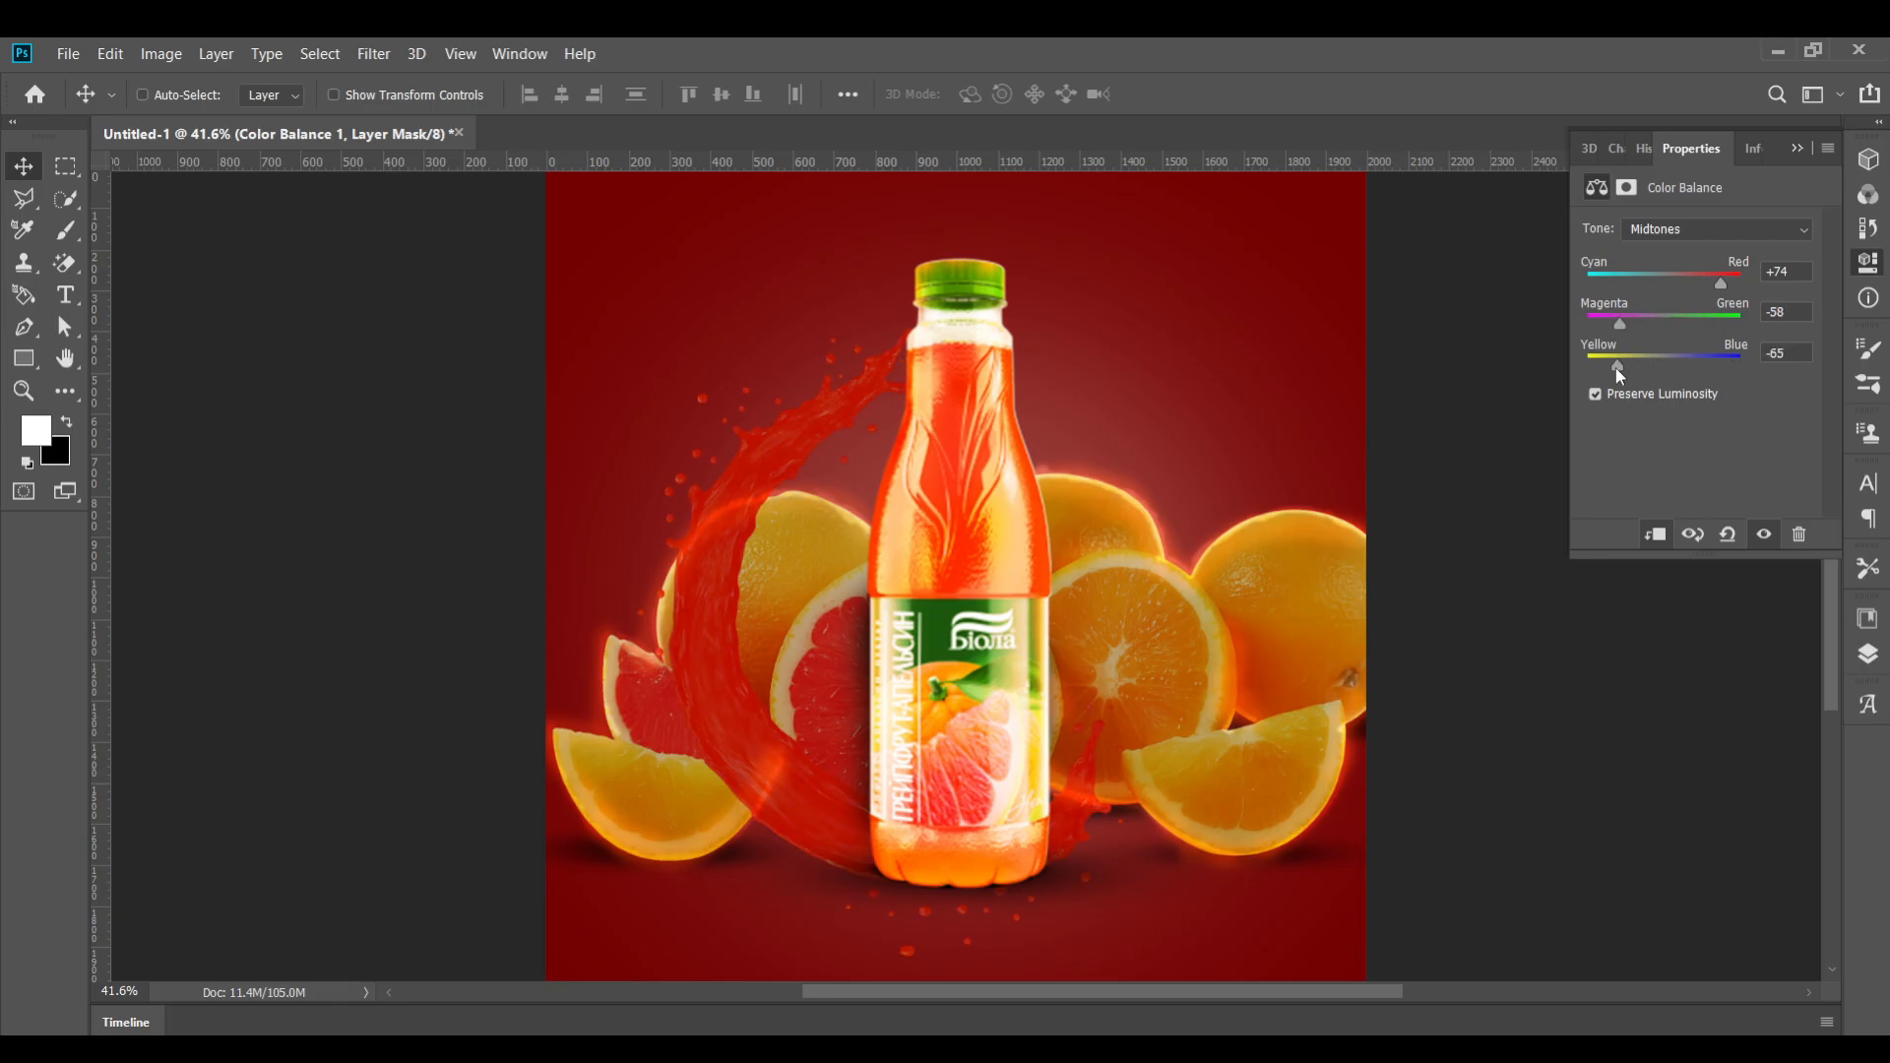
drag(1634, 325, 1694, 313)
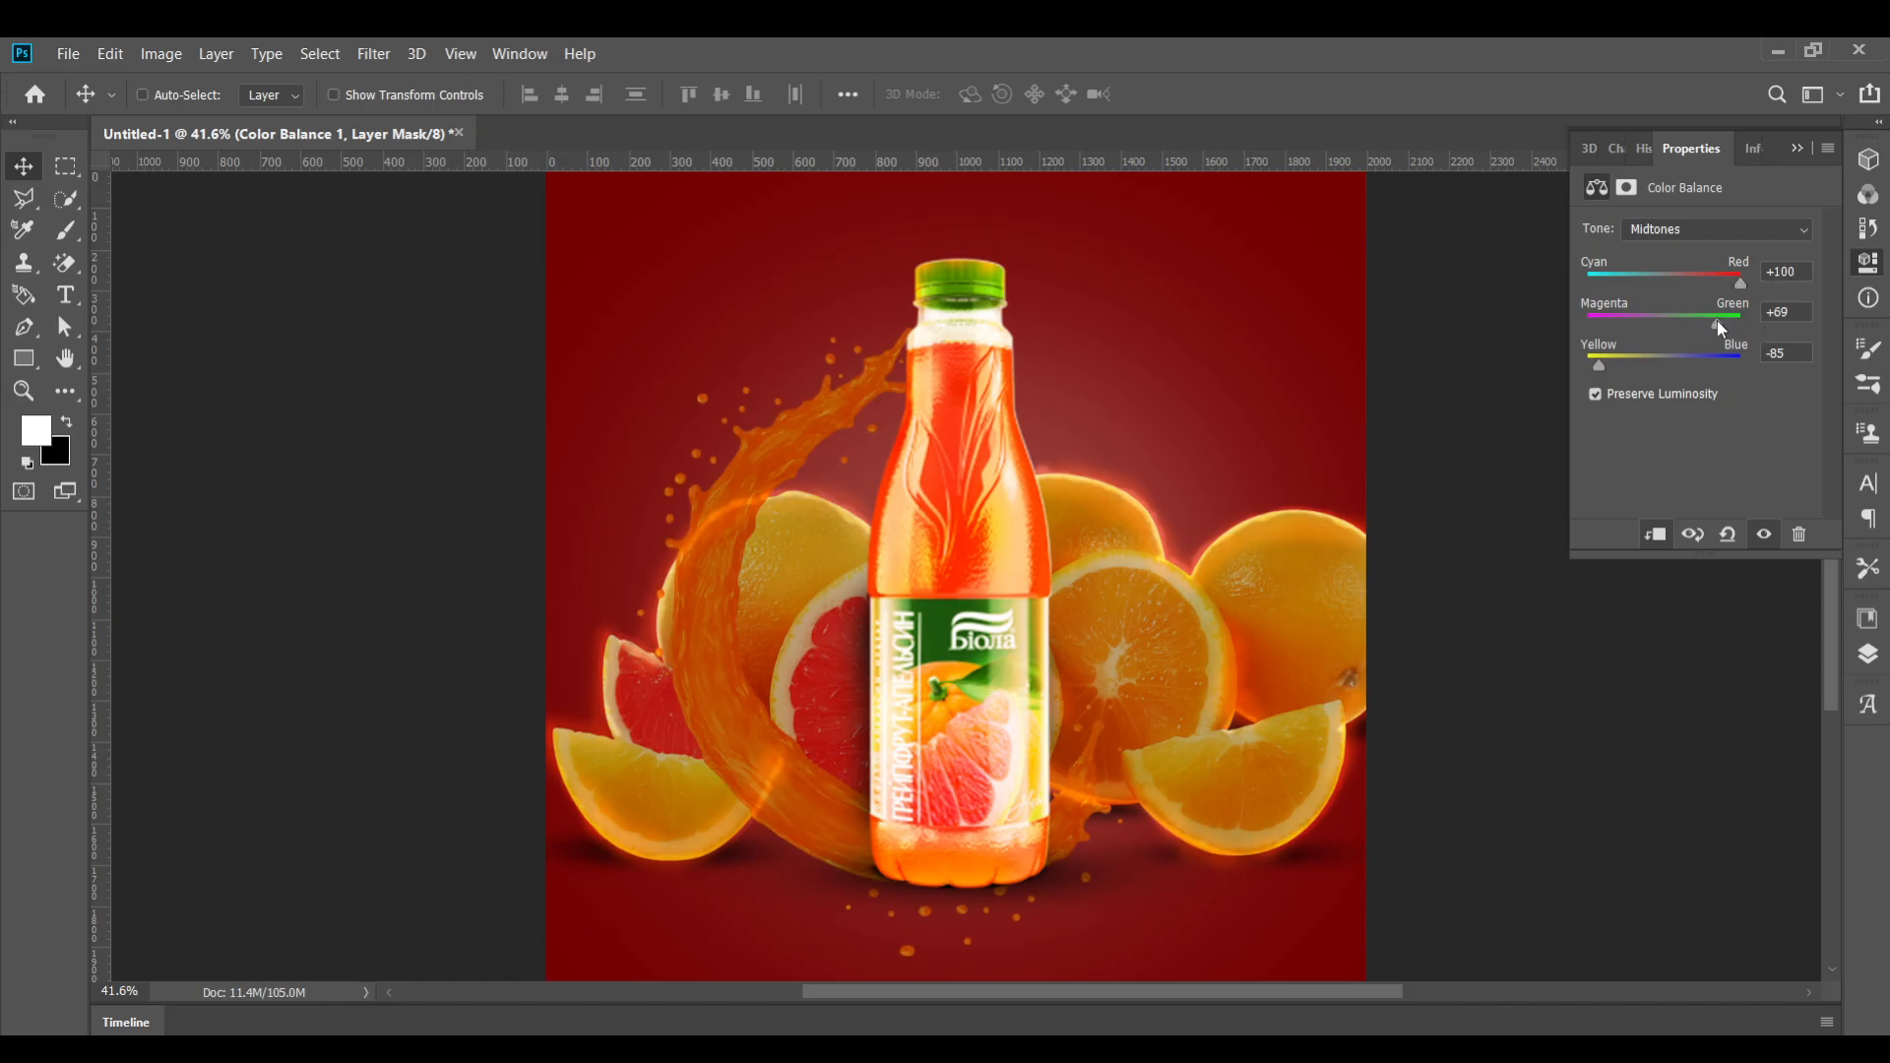
drag(1713, 325, 1729, 378)
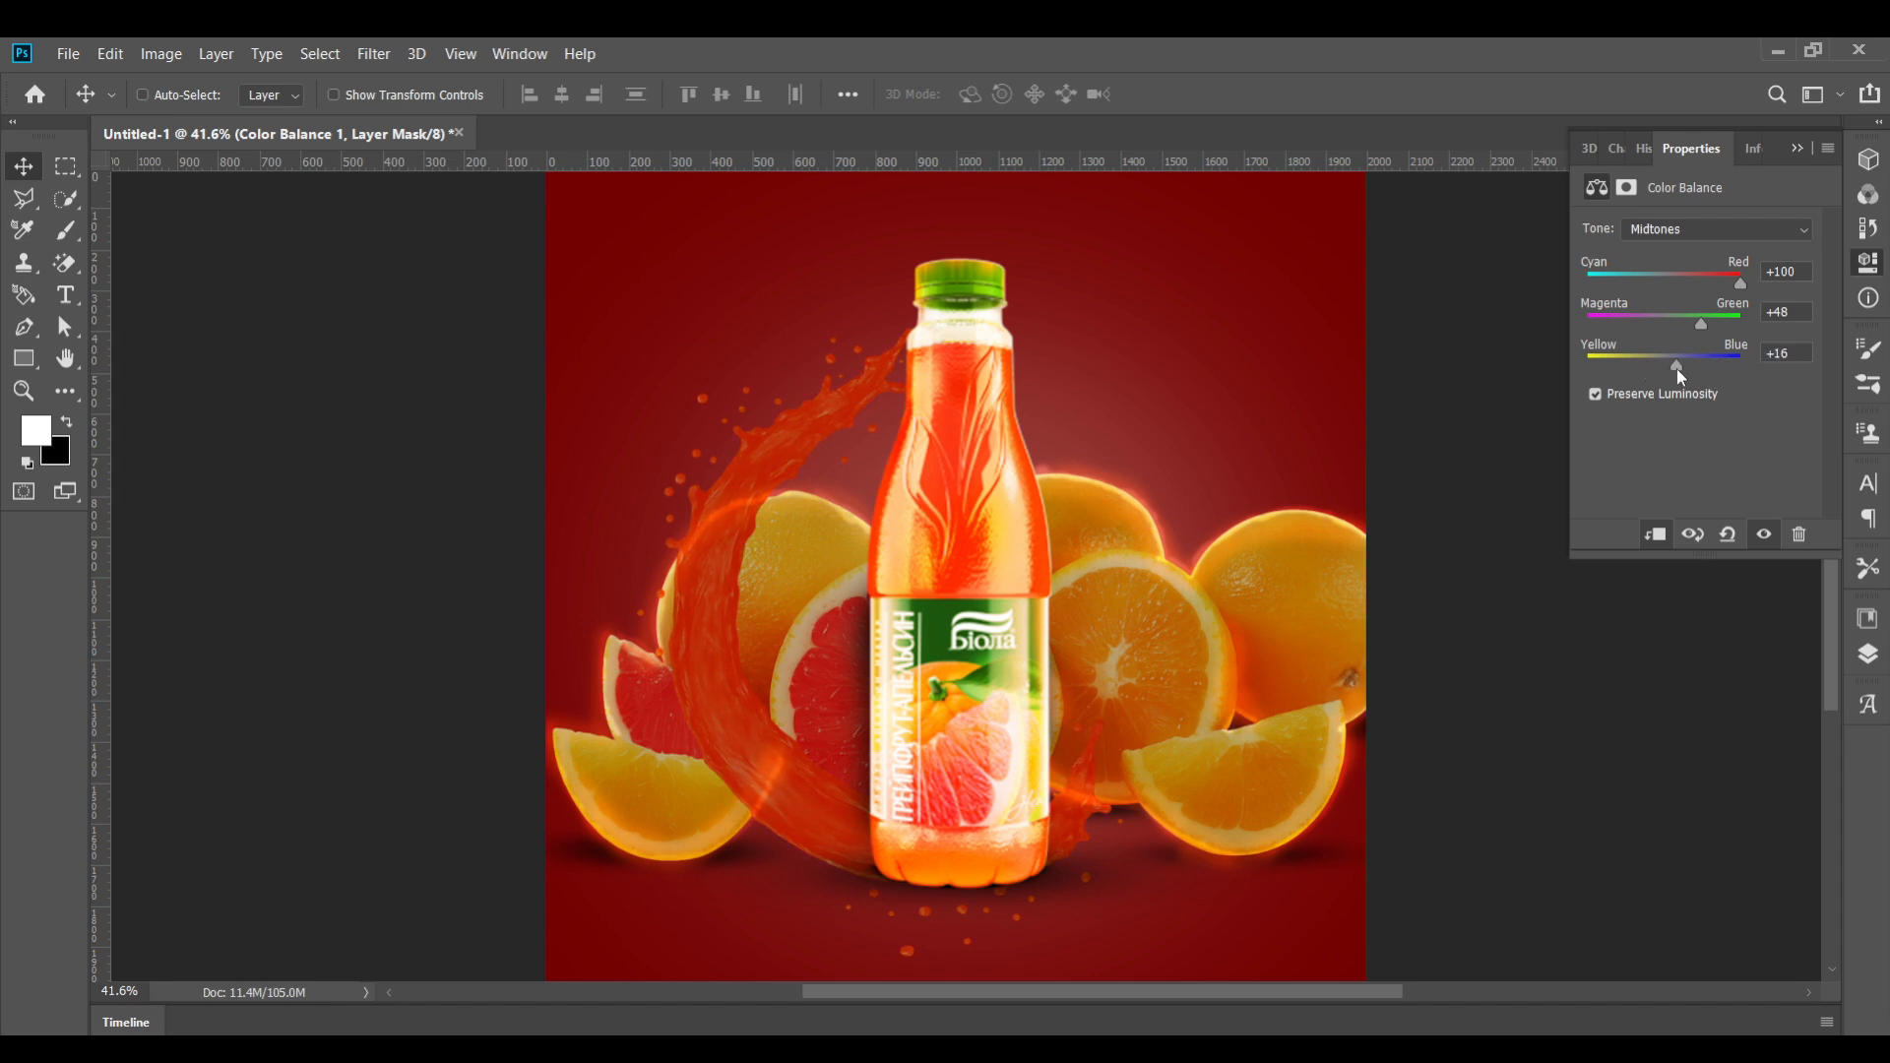
drag(1656, 358, 1724, 318)
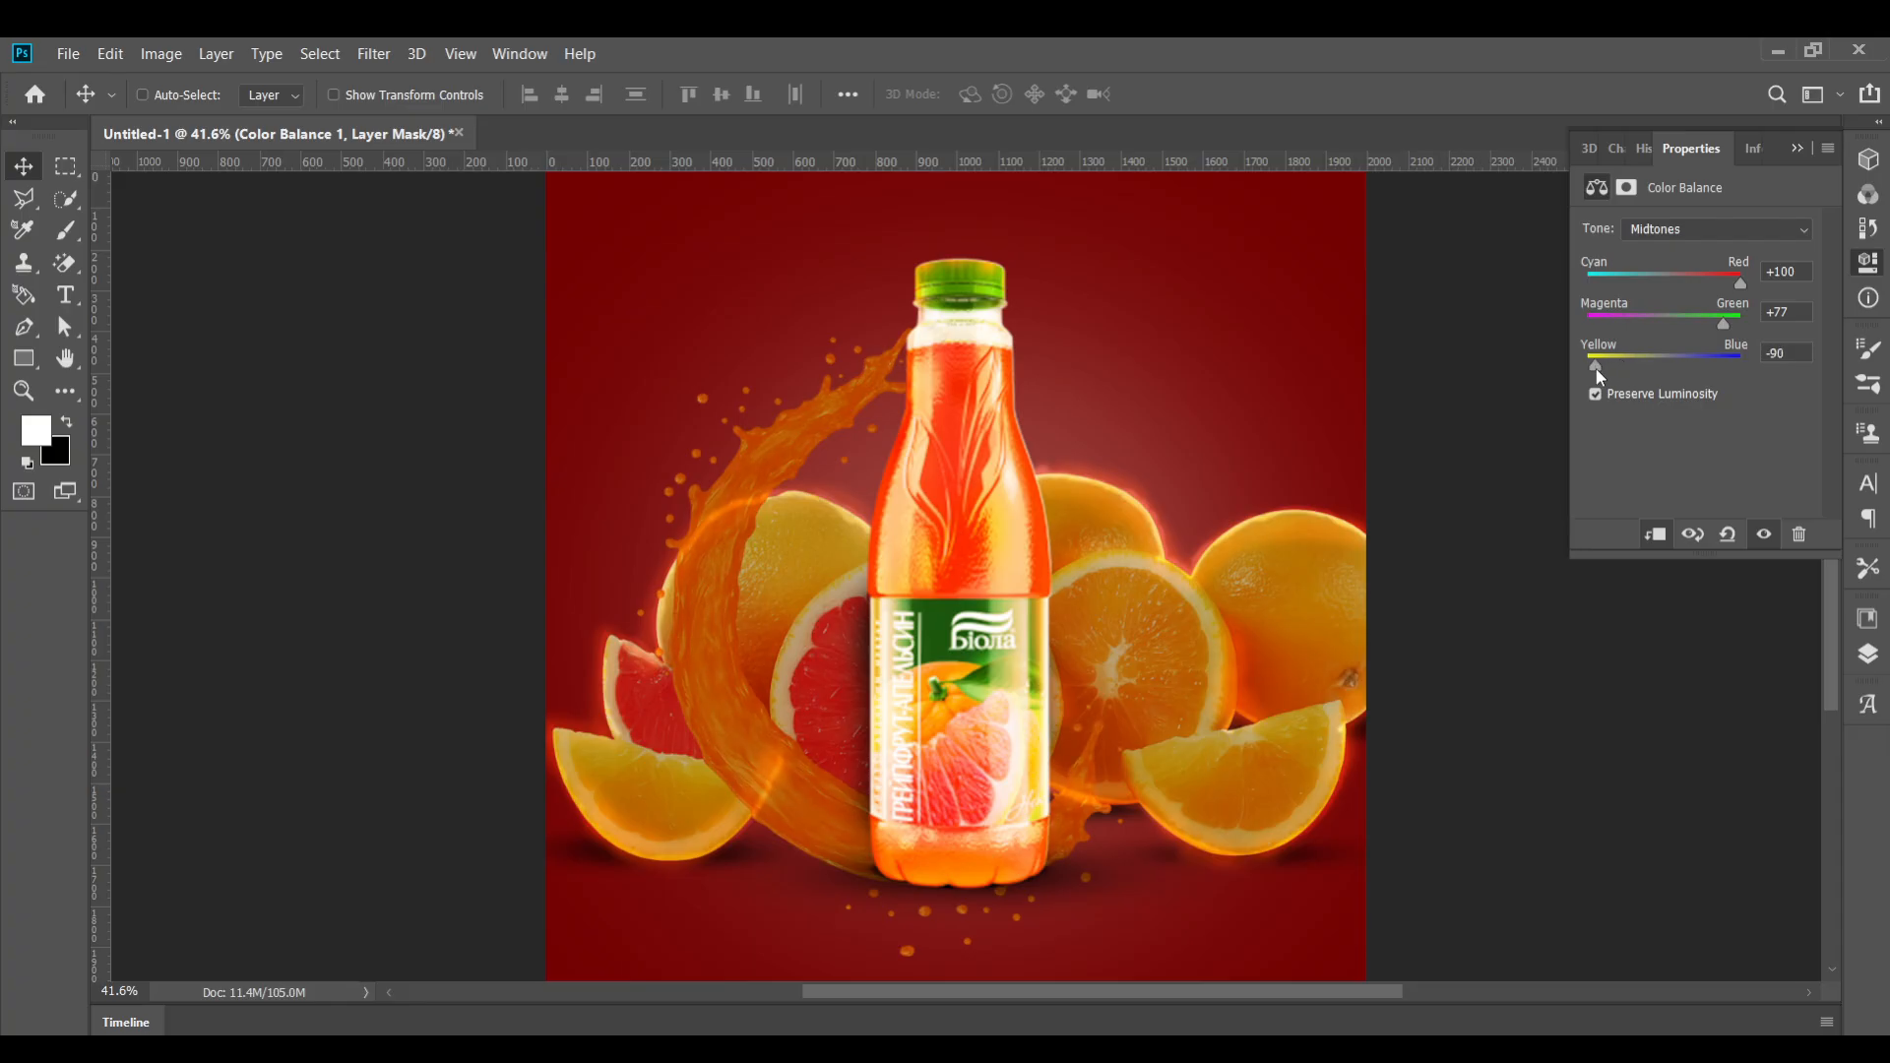
drag(1595, 370, 1592, 369)
drag(1745, 282, 1735, 316)
click(1797, 148)
key(ctrl+shift+e)
Add a Hue/Saturation adjustment with Hue -10, Saturation +49 and Lightness +16, leaving Colorize off
click(1867, 654)
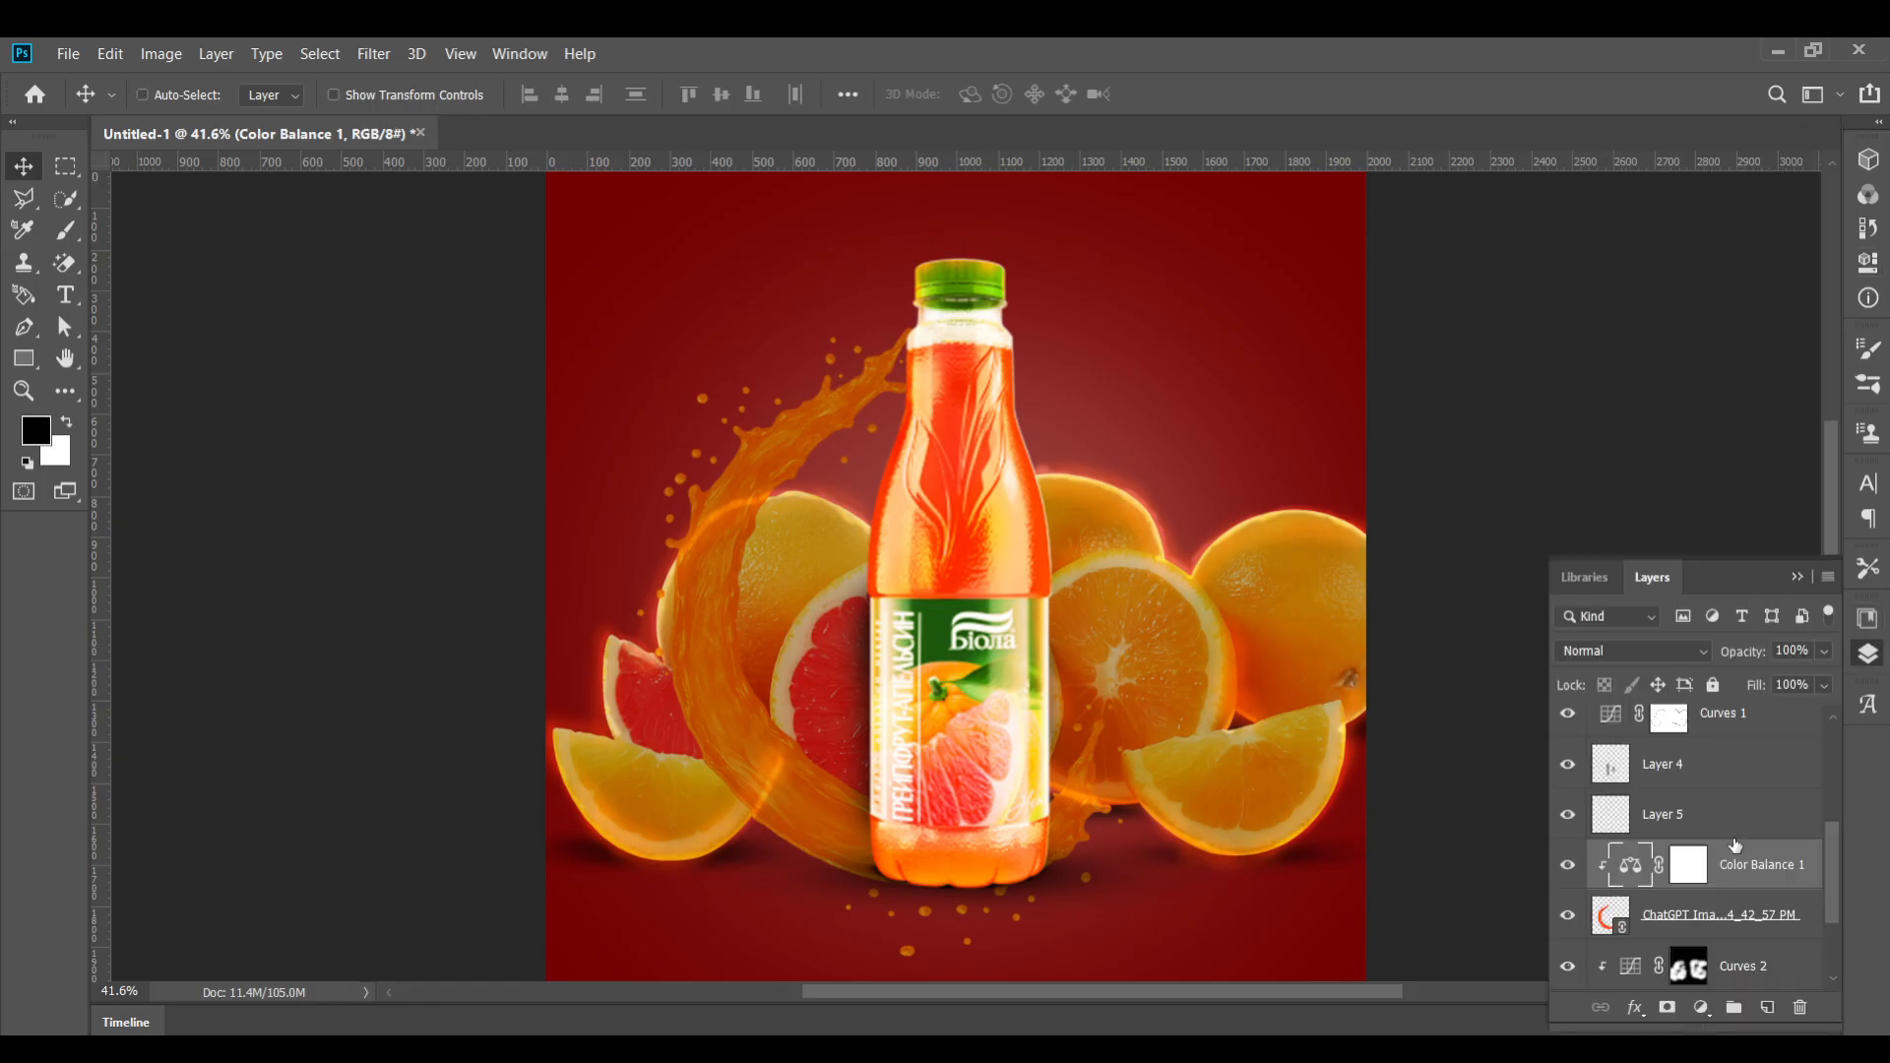
click(1701, 1009)
click(1758, 778)
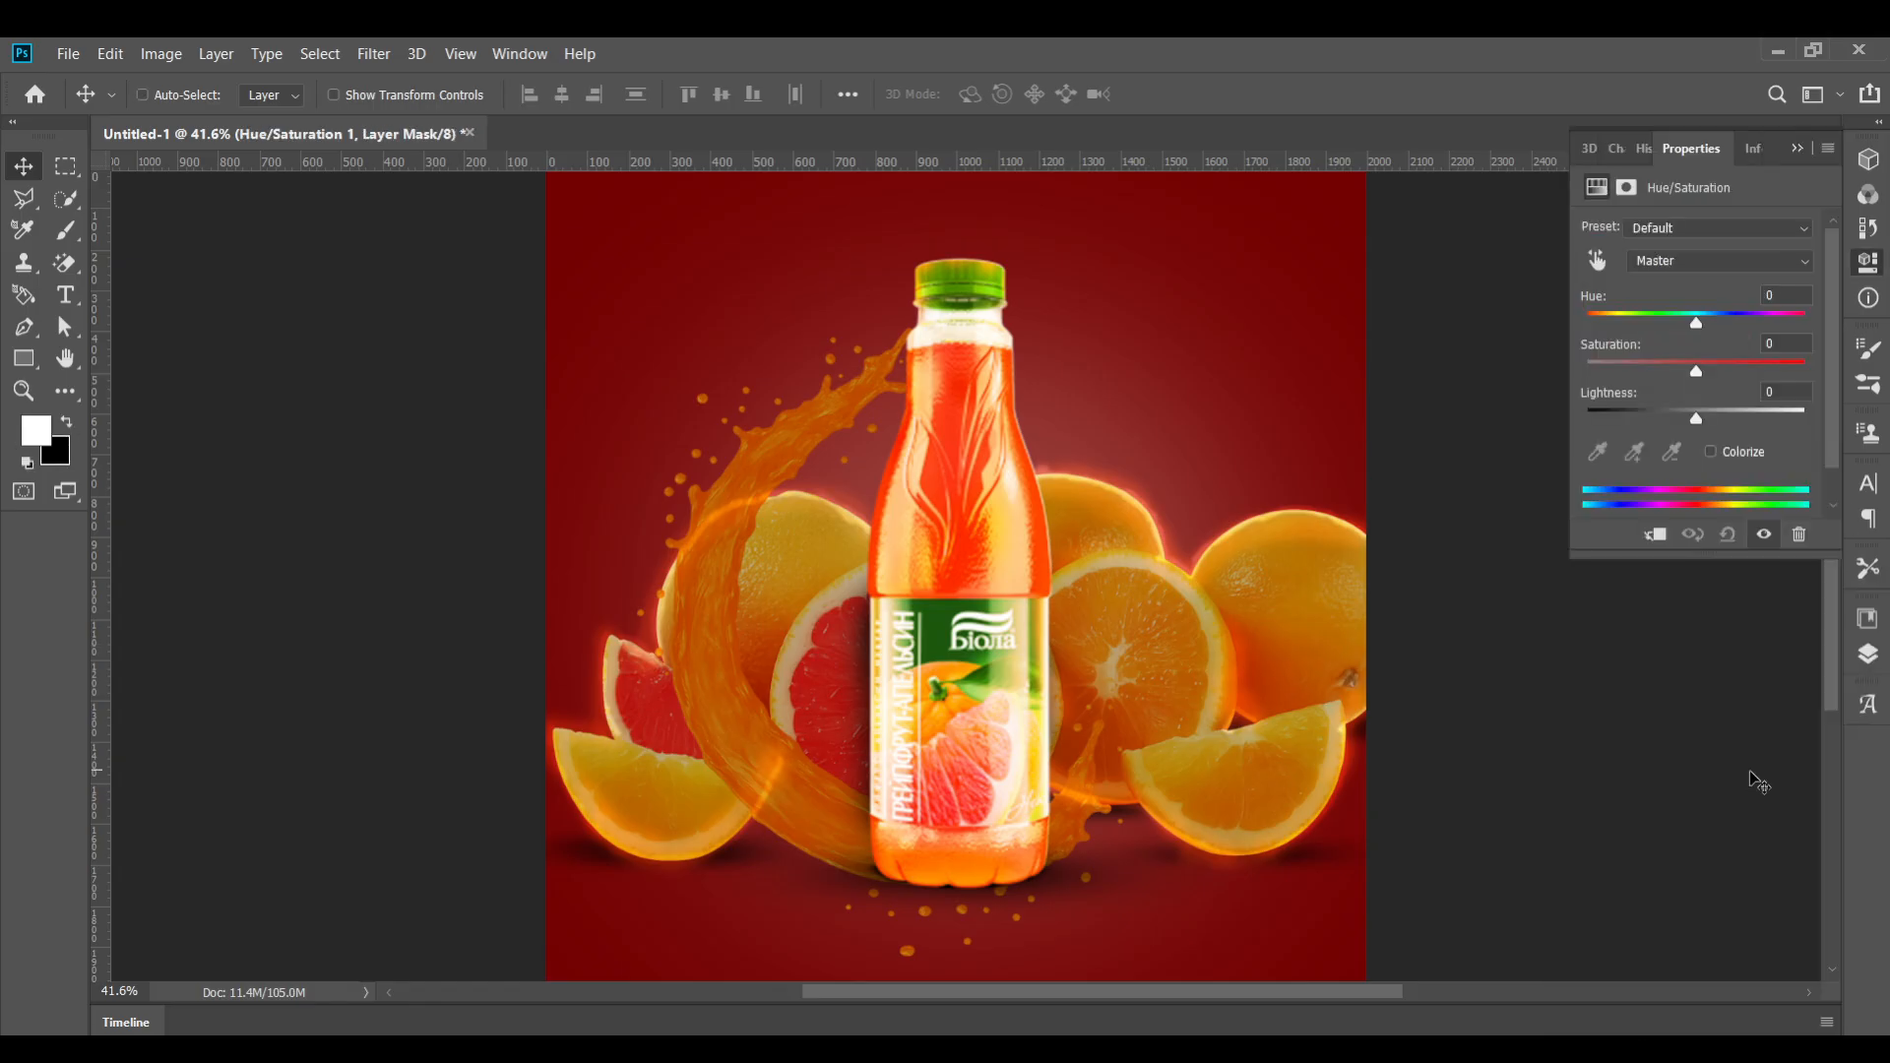
drag(1695, 331, 1741, 370)
mouse_move(1695, 323)
mouse_down()
mouse_move(1864, 320)
mouse_move(1656, 325)
mouse_move(1683, 327)
mouse_up()
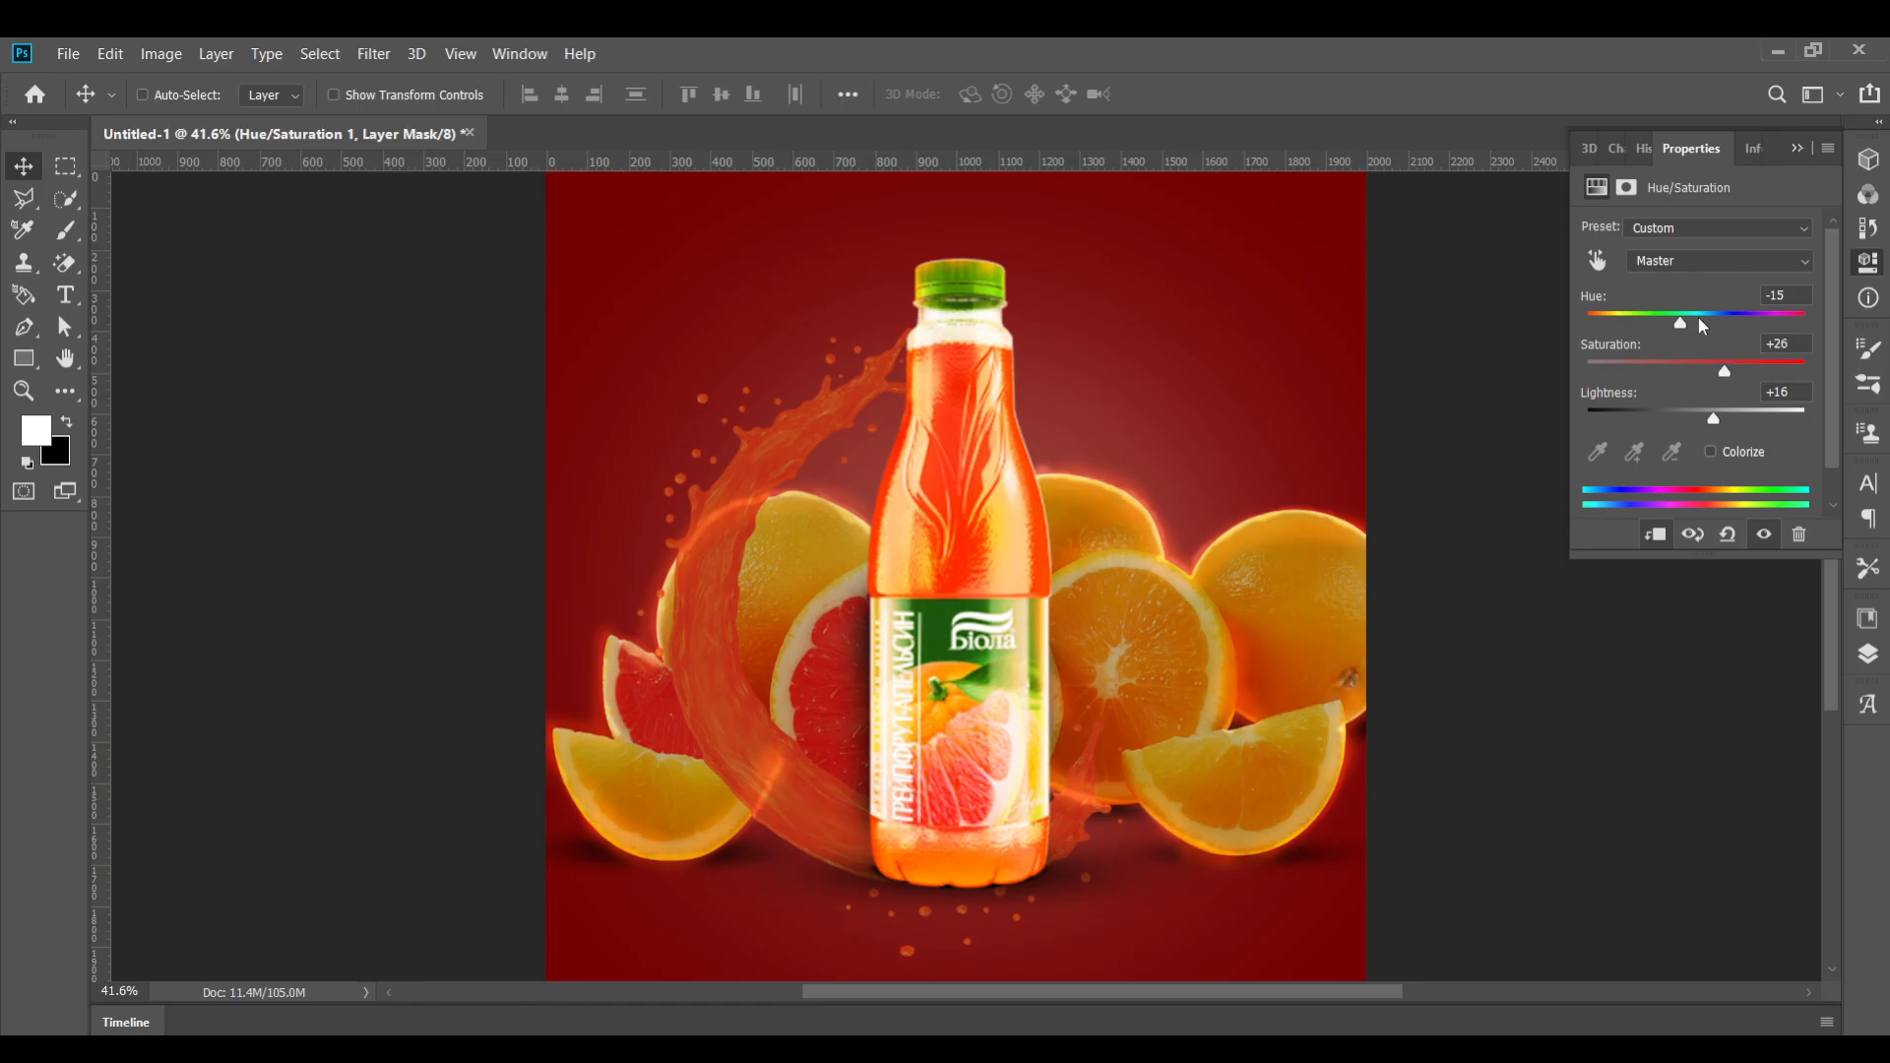
mouse_move(1700, 325)
mouse_down()
mouse_move(1675, 325)
mouse_move(1741, 364)
mouse_move(1661, 327)
mouse_move(1681, 328)
mouse_up()
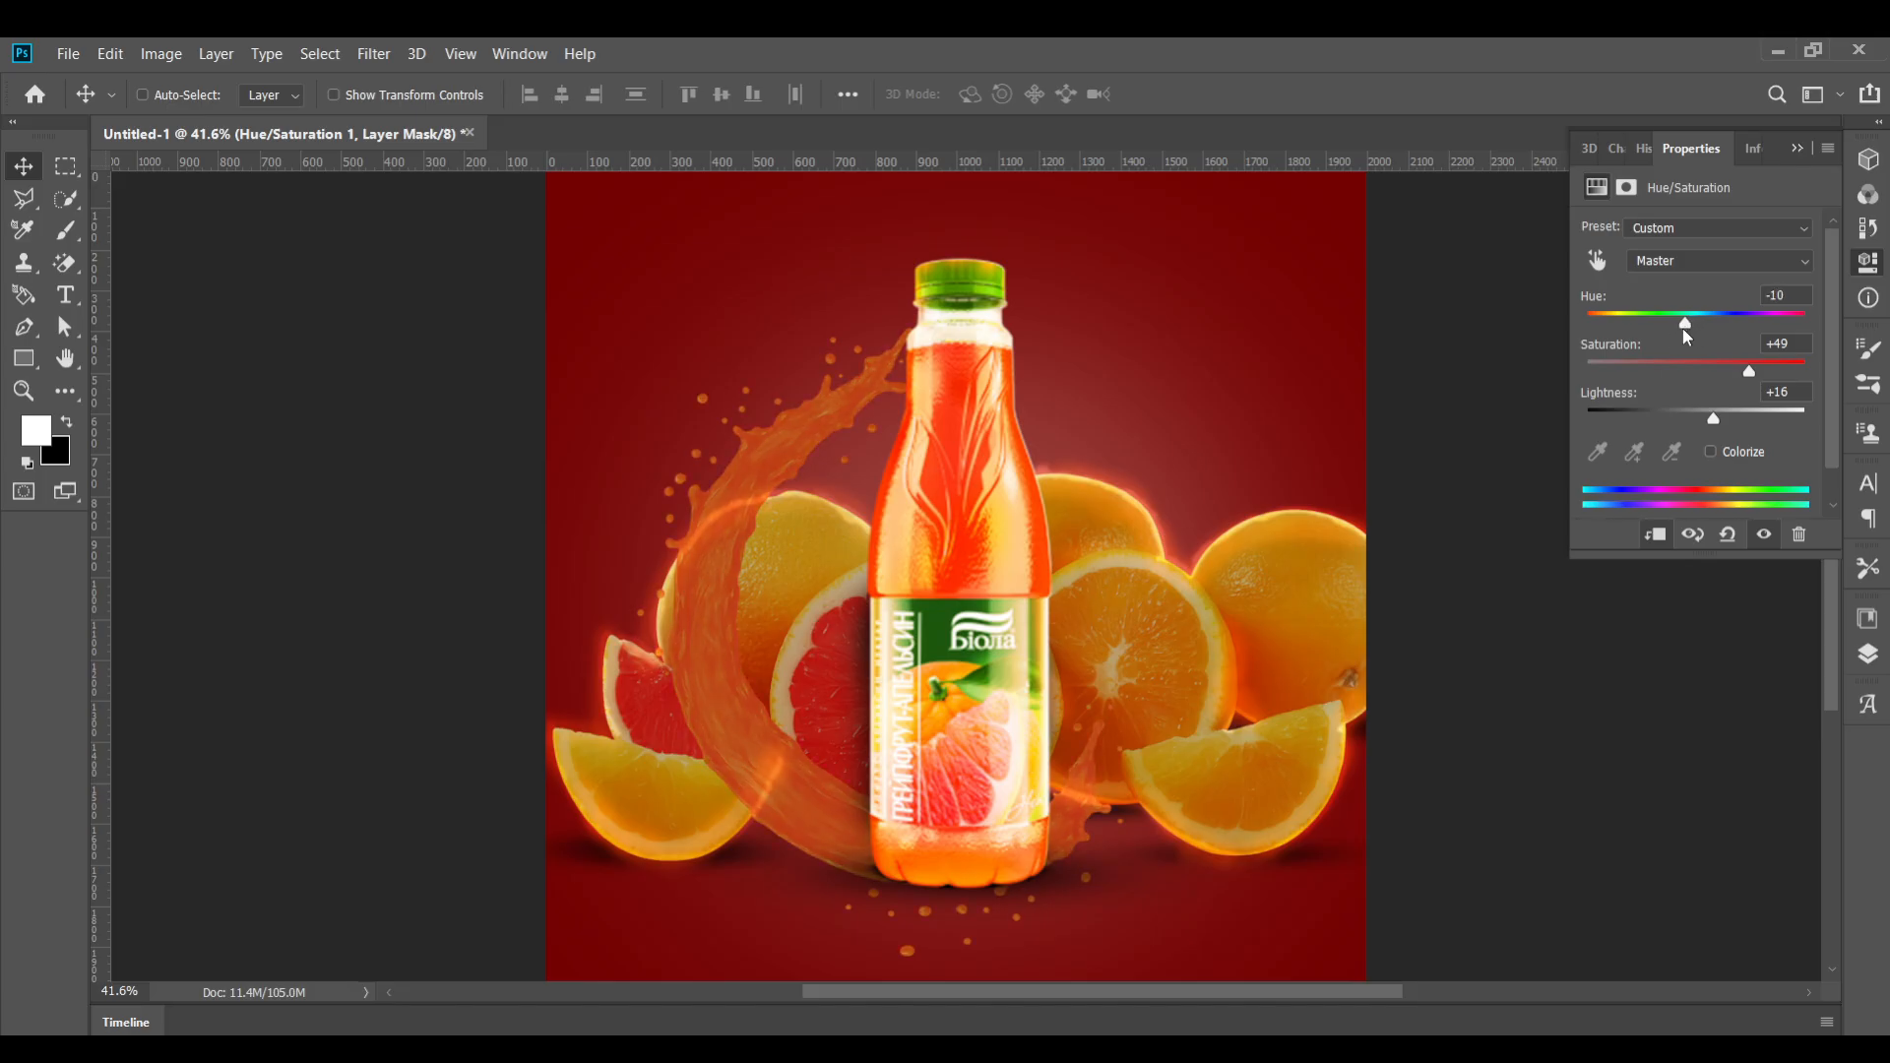
click(1710, 452)
click(1710, 452)
click(1797, 147)
scroll(1000, 711, down, 1)
scroll(1000, 711, up, 2)
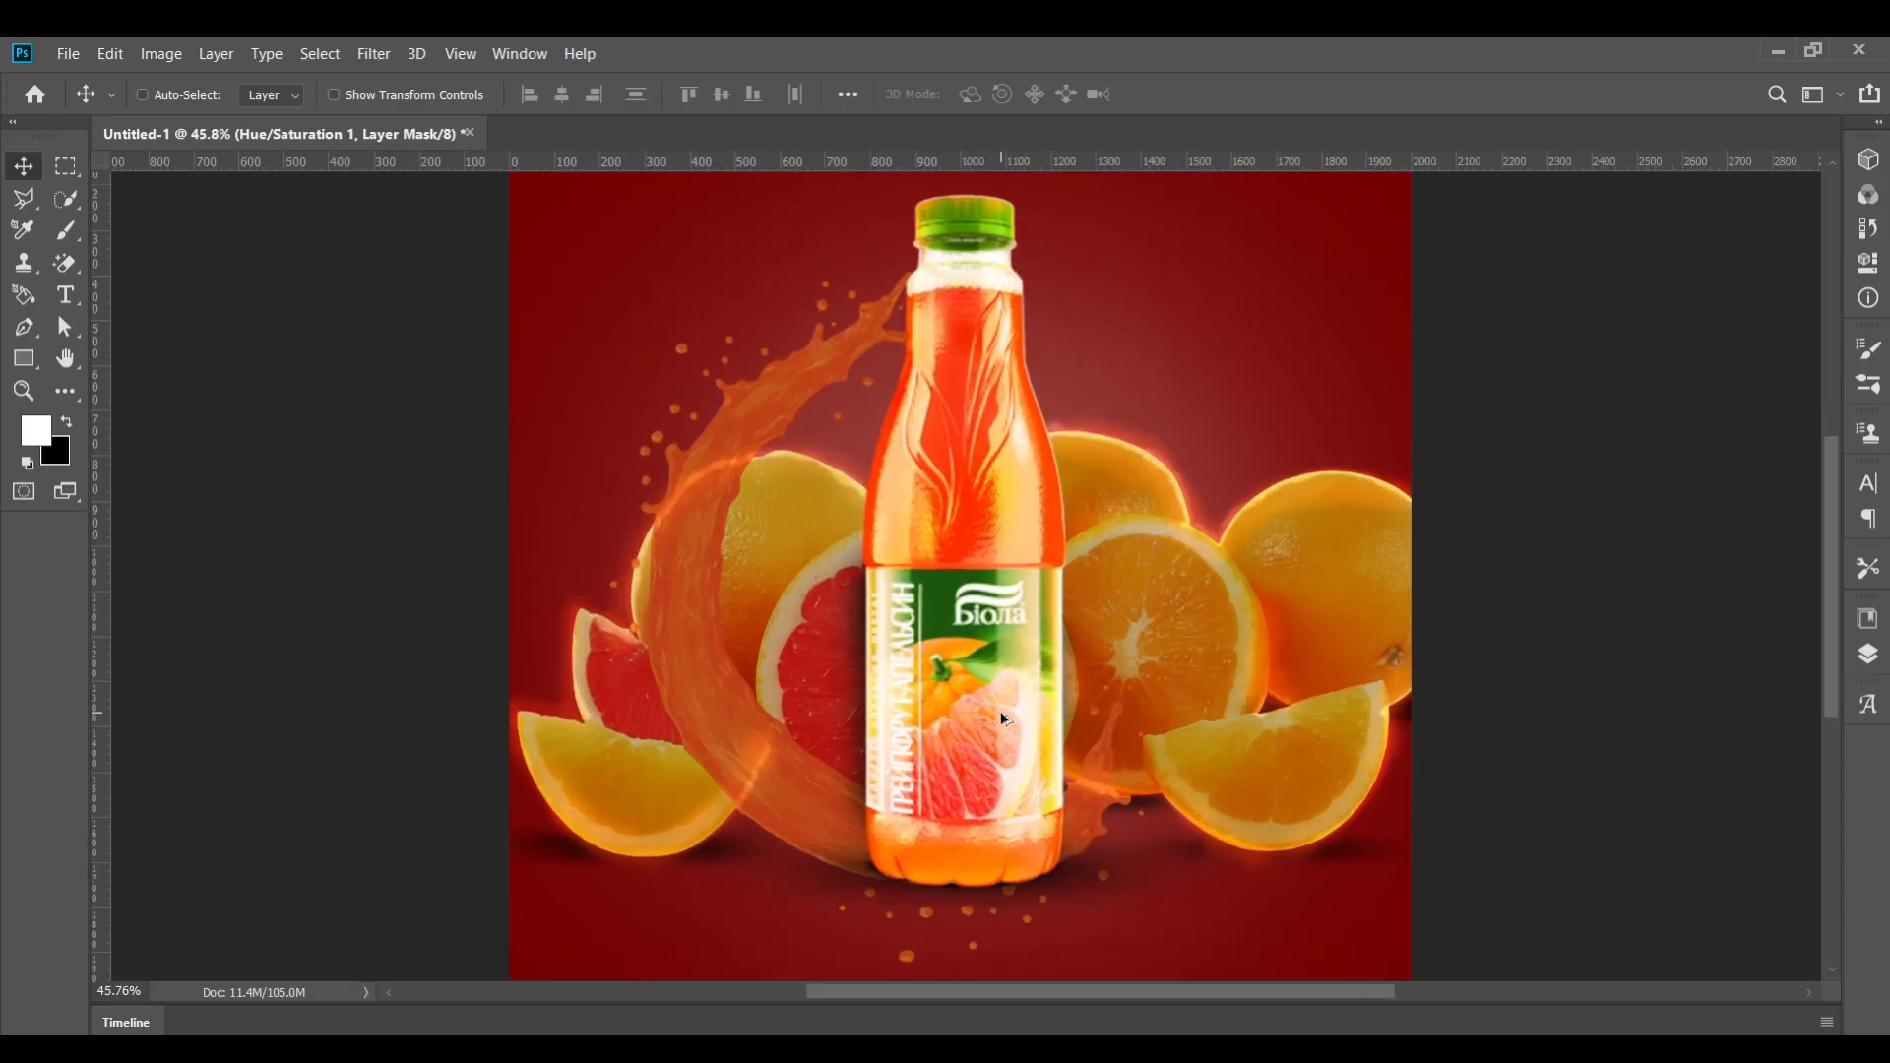
Hide the splash's lower part across the bottle's base by painting black with the Brush on the splash's layer mask
scroll(1017, 695, down, 2)
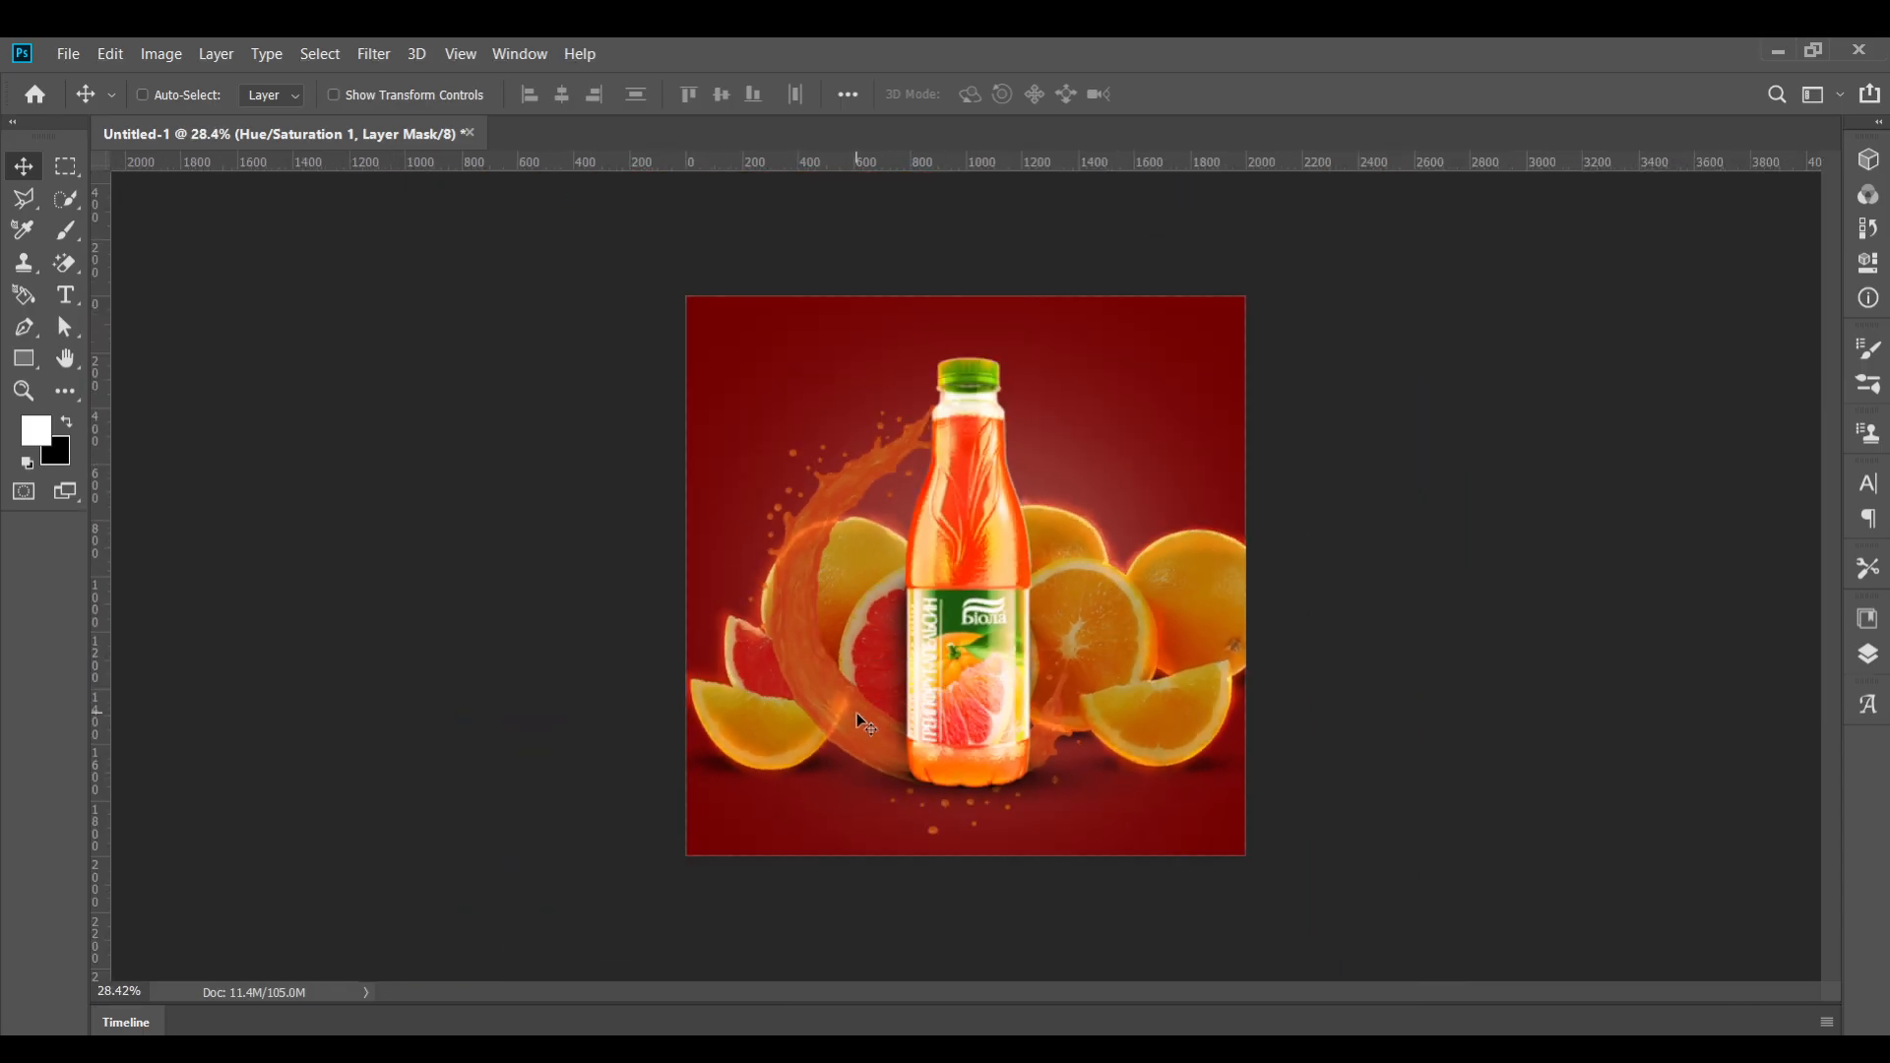
scroll(854, 710, up, 1)
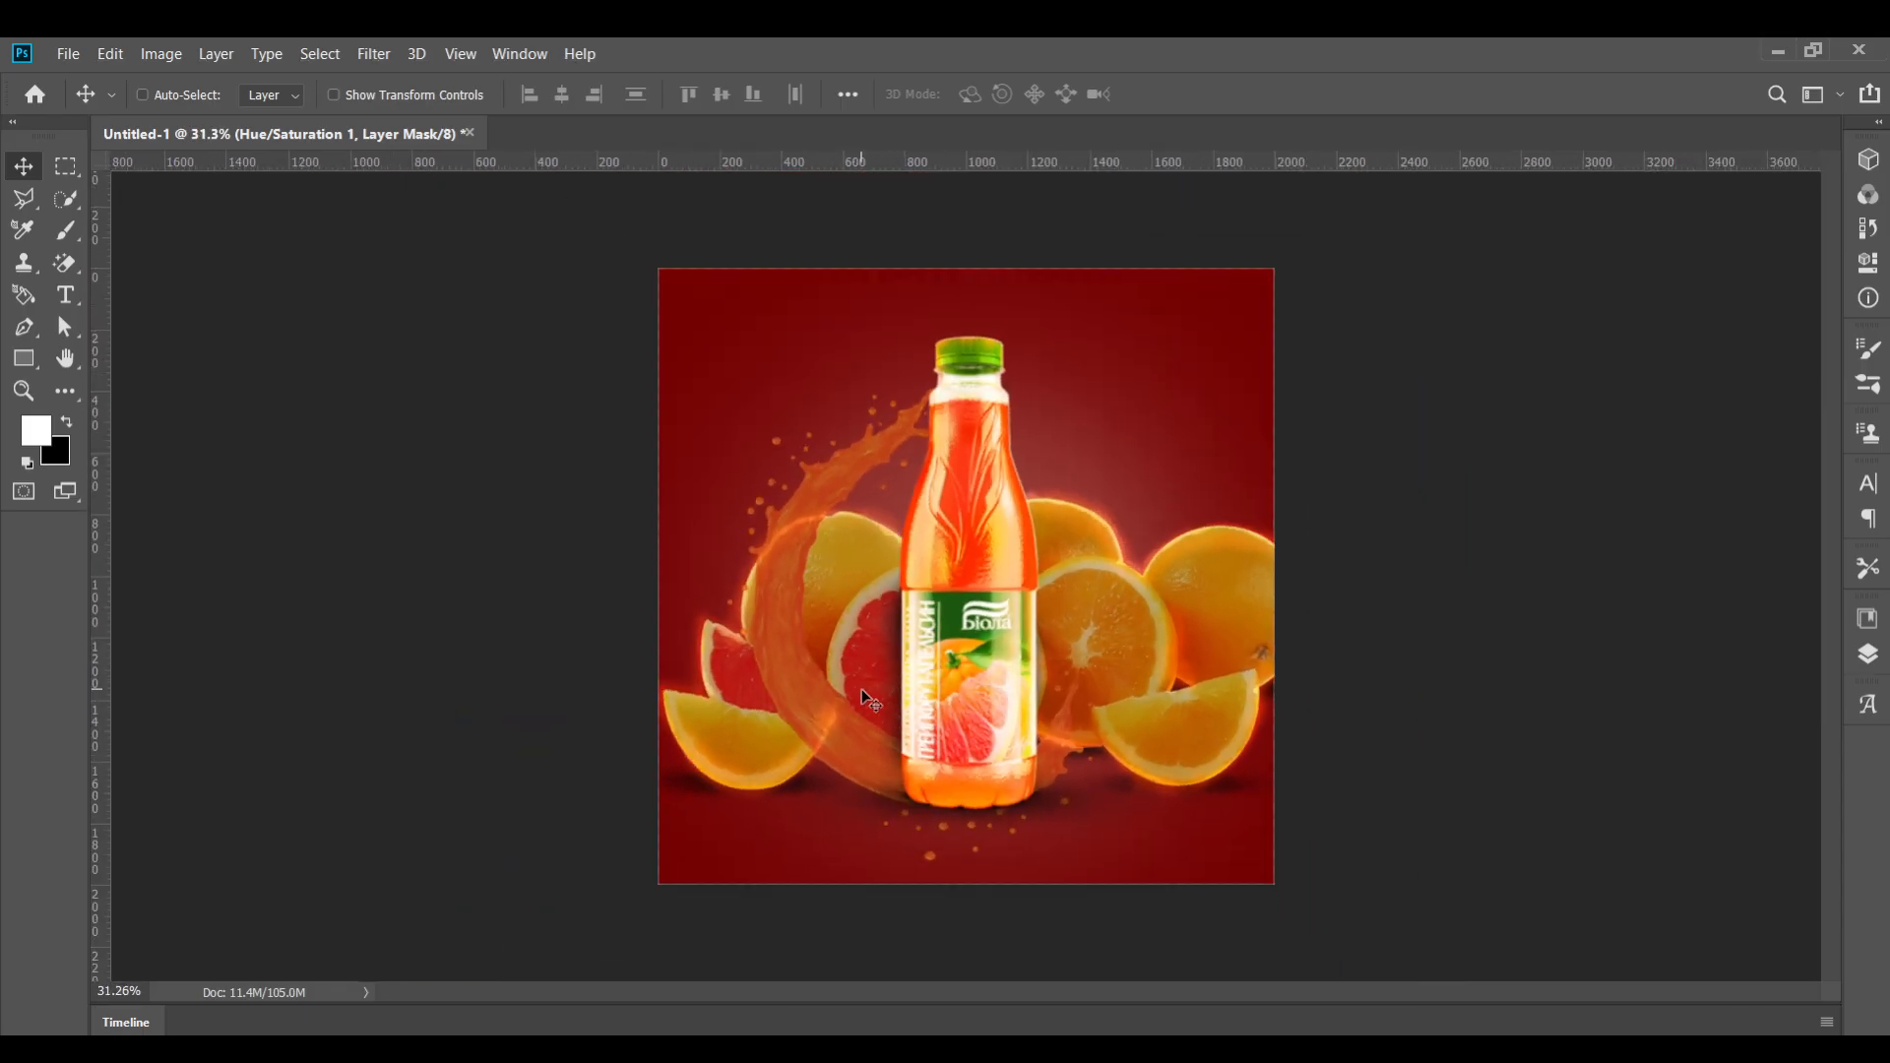
scroll(943, 626, up, 1)
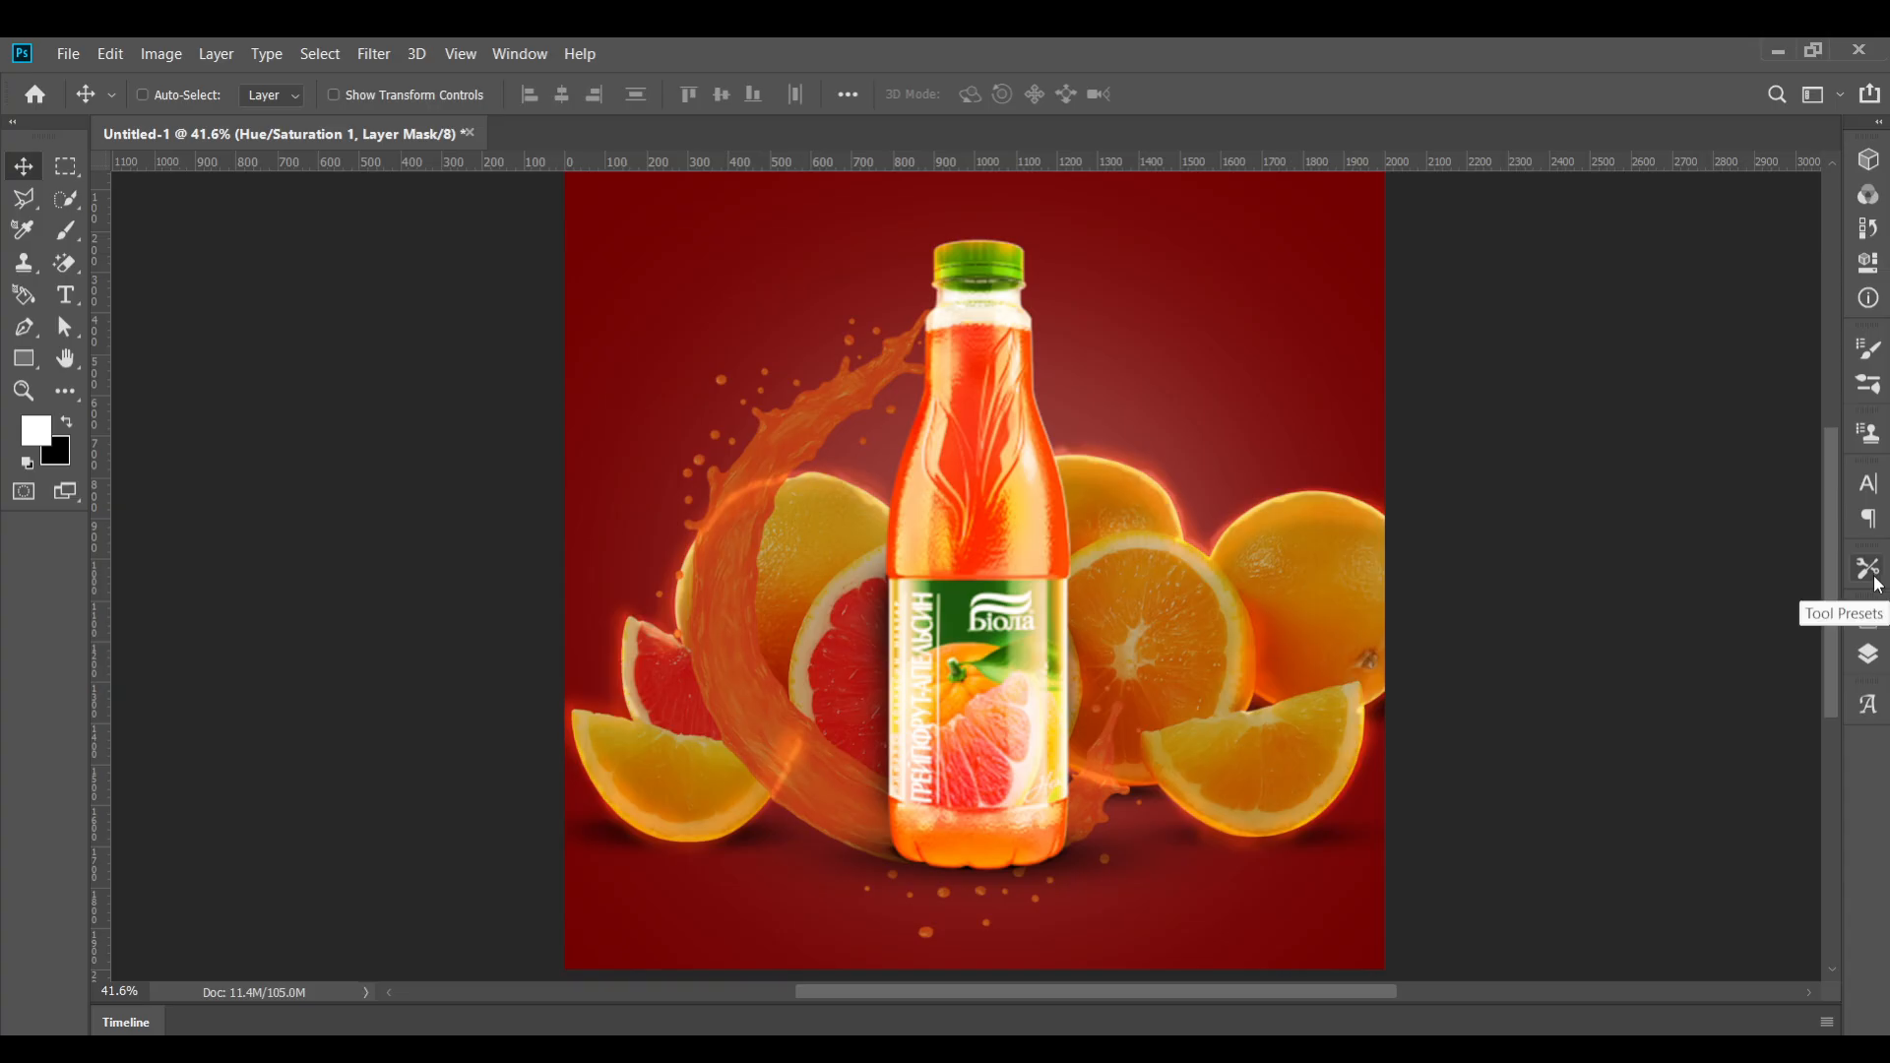
click(1870, 656)
click(1698, 973)
click(1669, 1010)
scroll(1000, 922, up, 1)
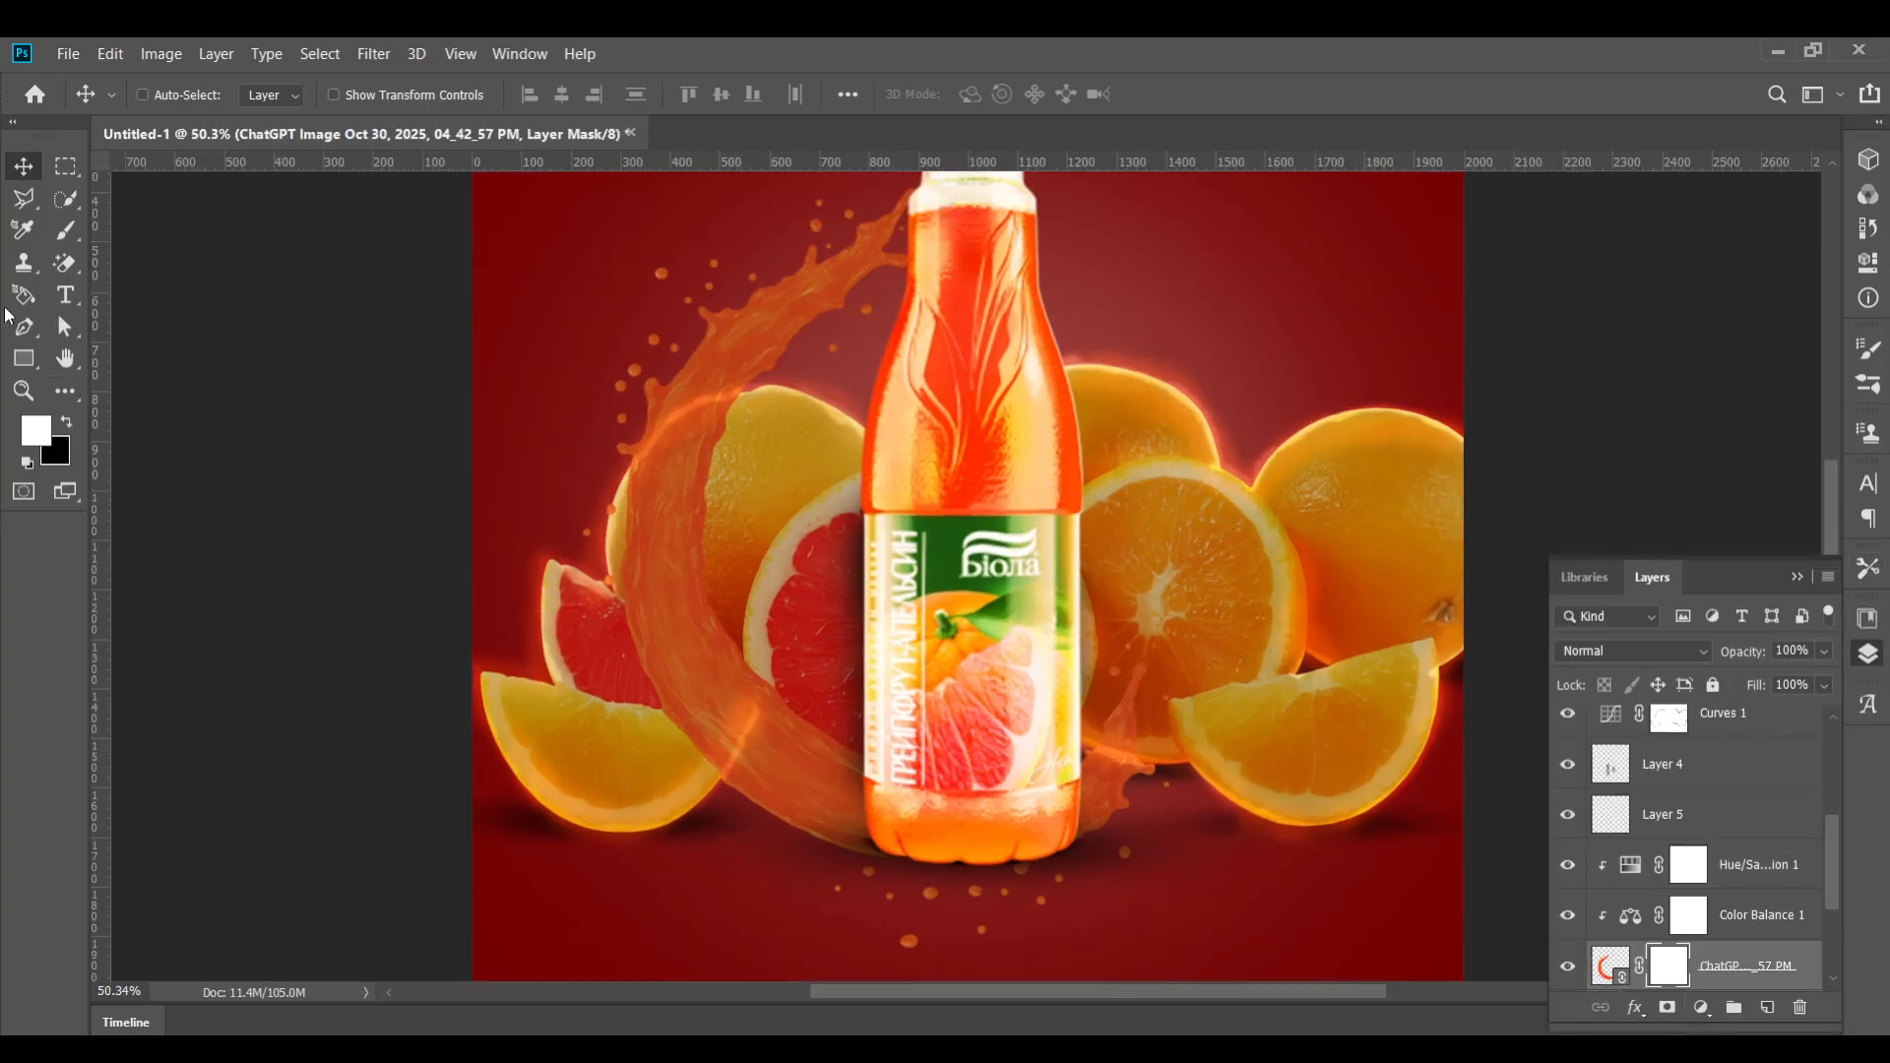
key(x)
click(65, 230)
mouse_move(837, 866)
mouse_down()
mouse_move(971, 937)
mouse_move(903, 920)
mouse_move(1074, 866)
mouse_up()
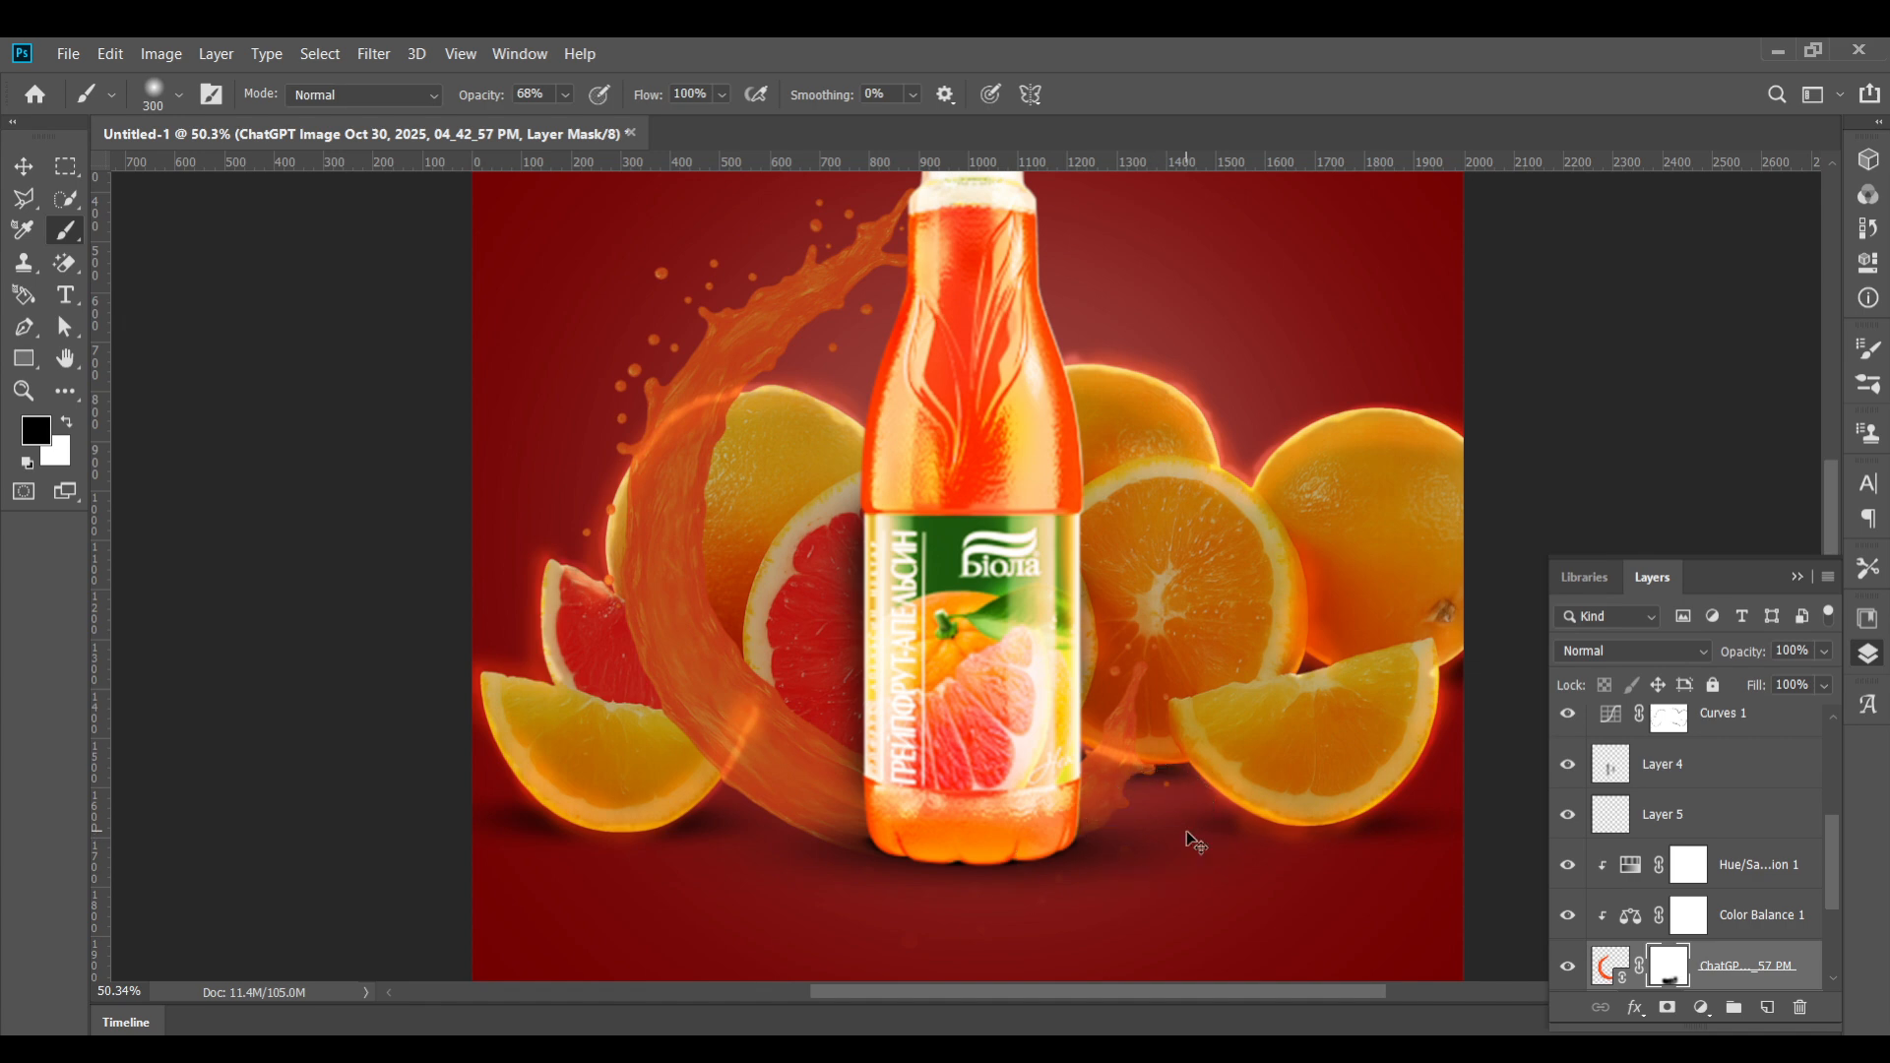
key(v)
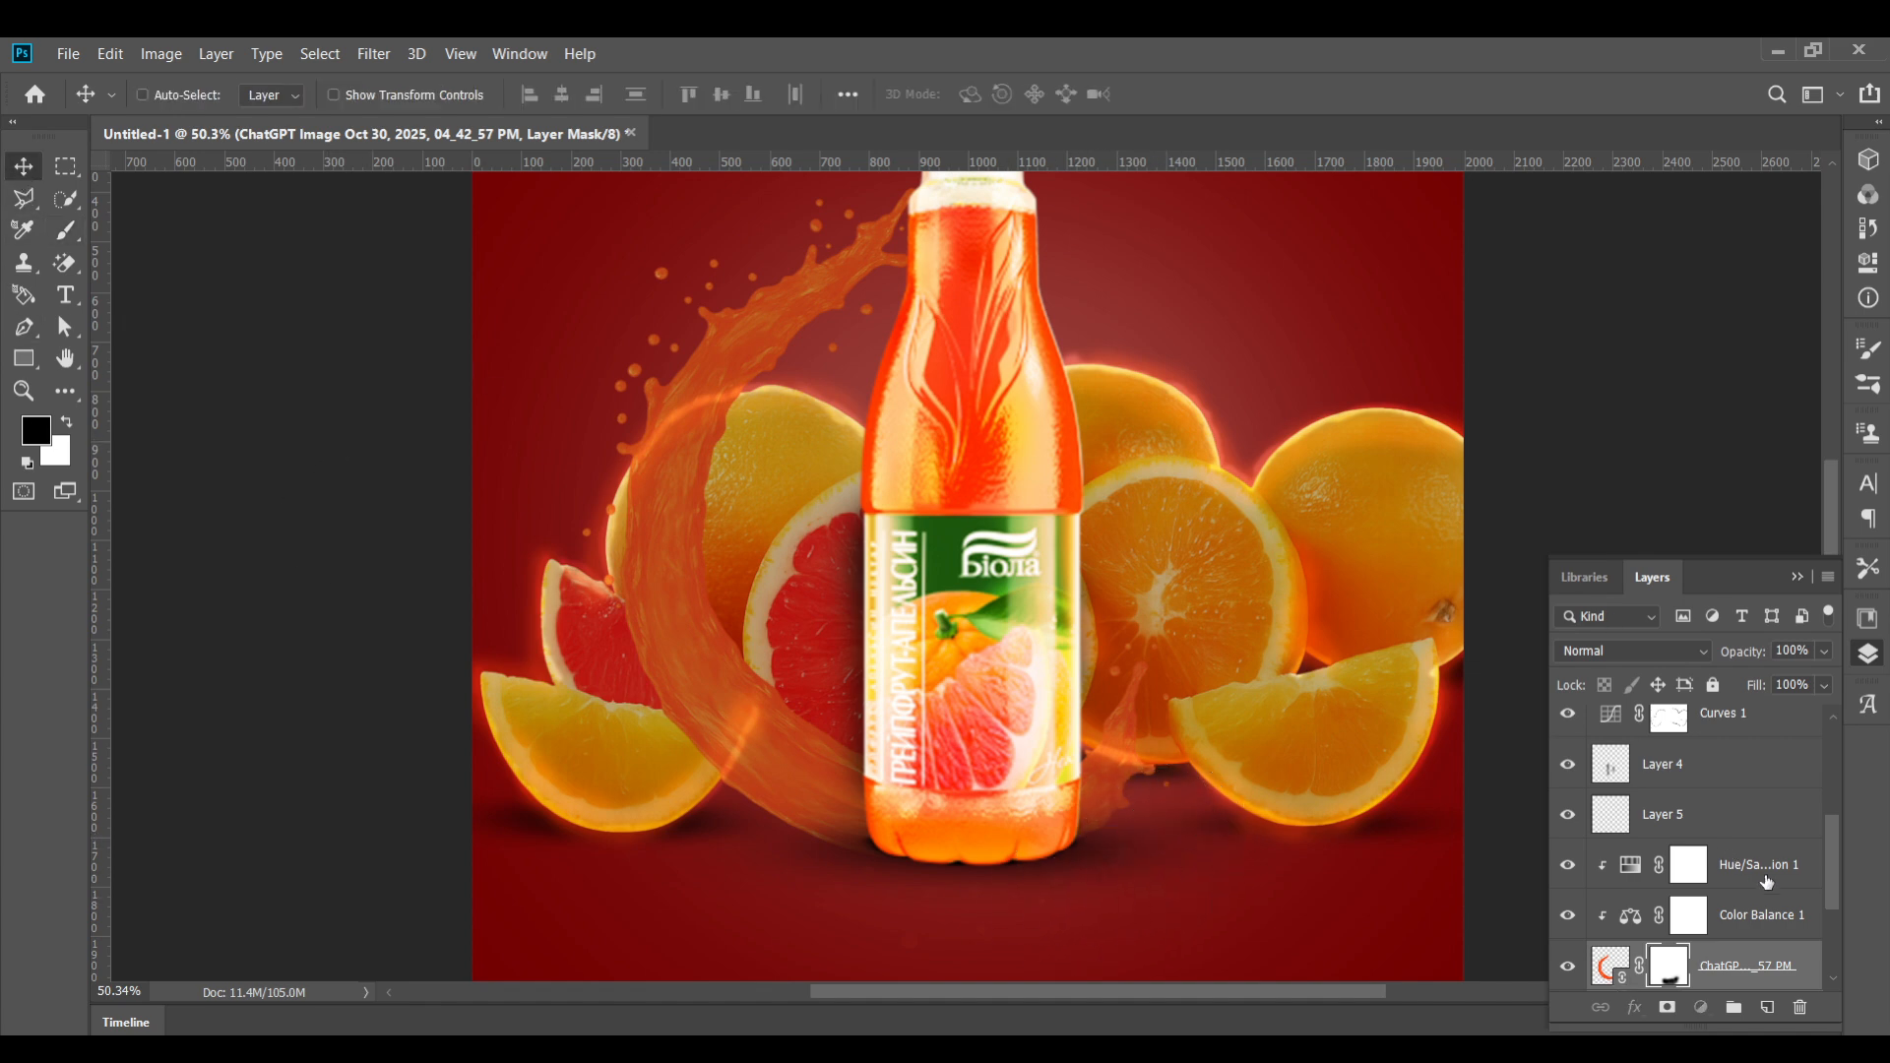
Change the Color Fill 1 background color to a slightly brighter red
click(1689, 864)
scroll(989, 518, down, 2)
scroll(990, 519, up, 1)
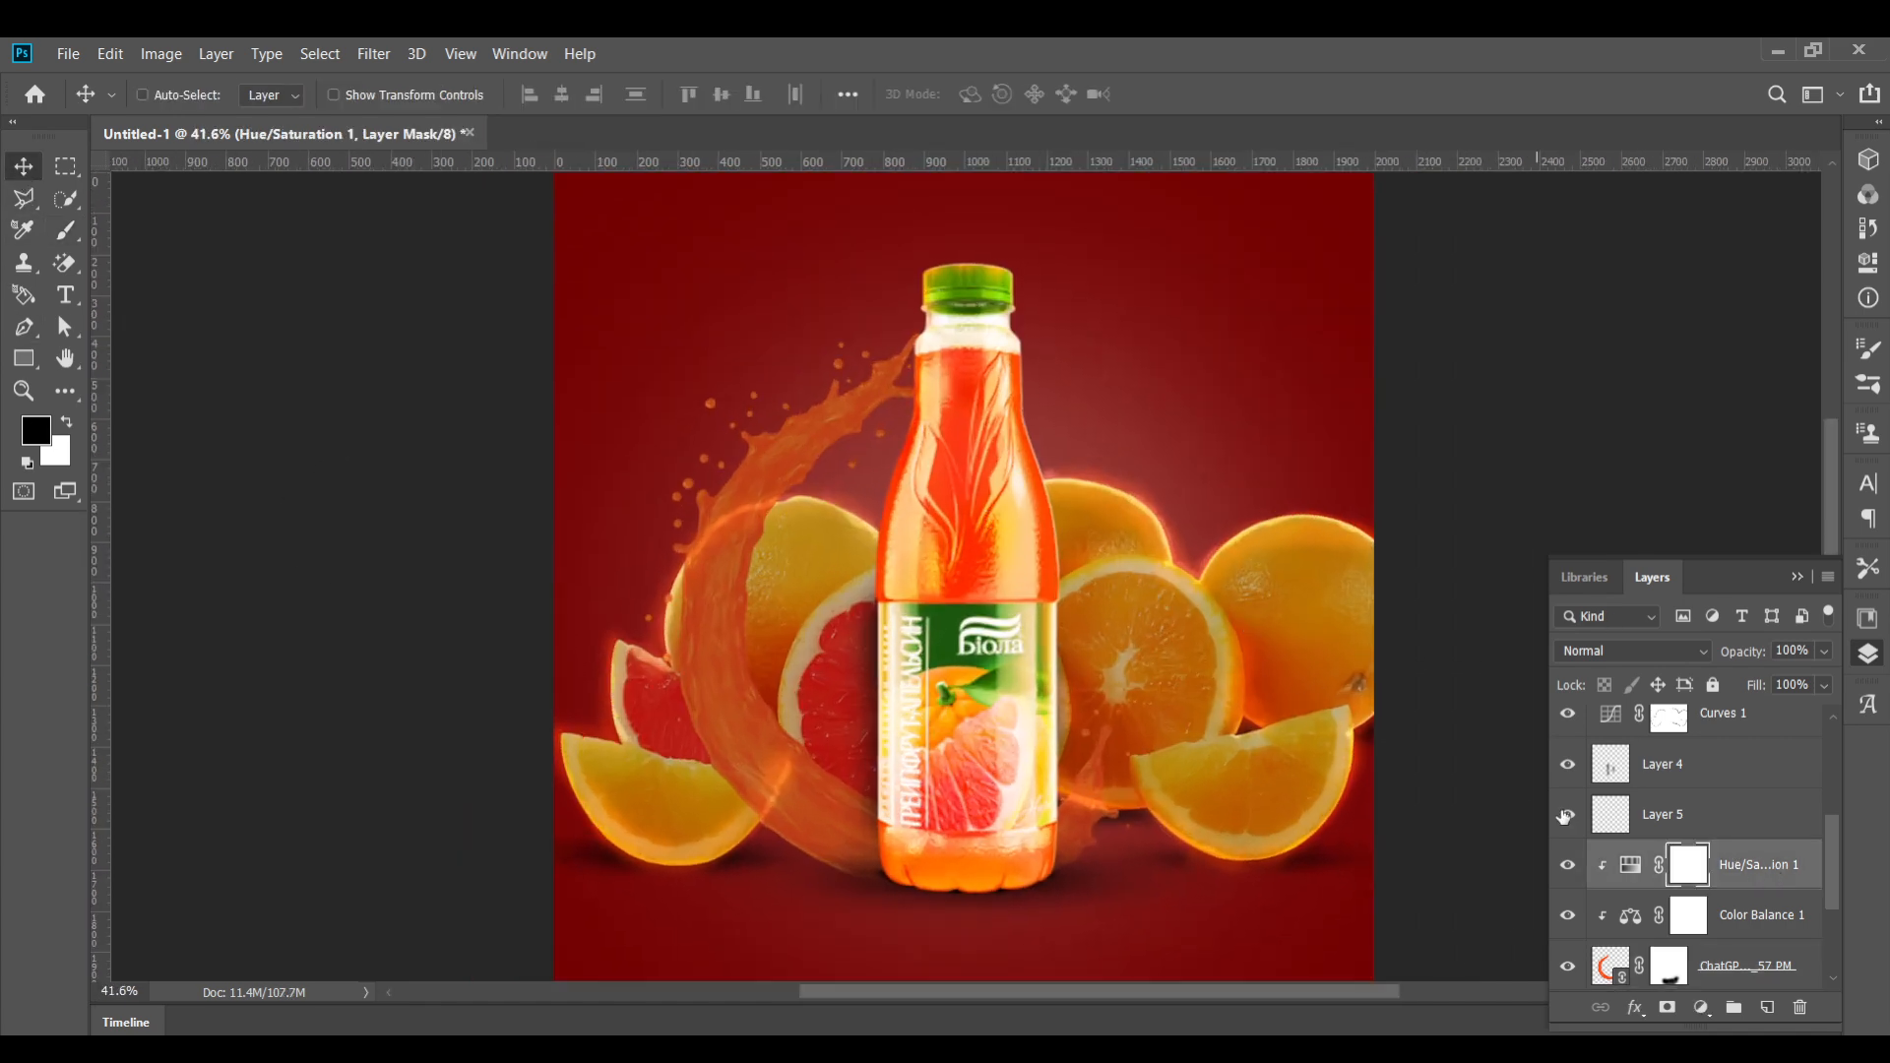
scroll(1693, 866, down, 2)
scroll(1695, 886, up, 3)
scroll(1695, 886, down, 4)
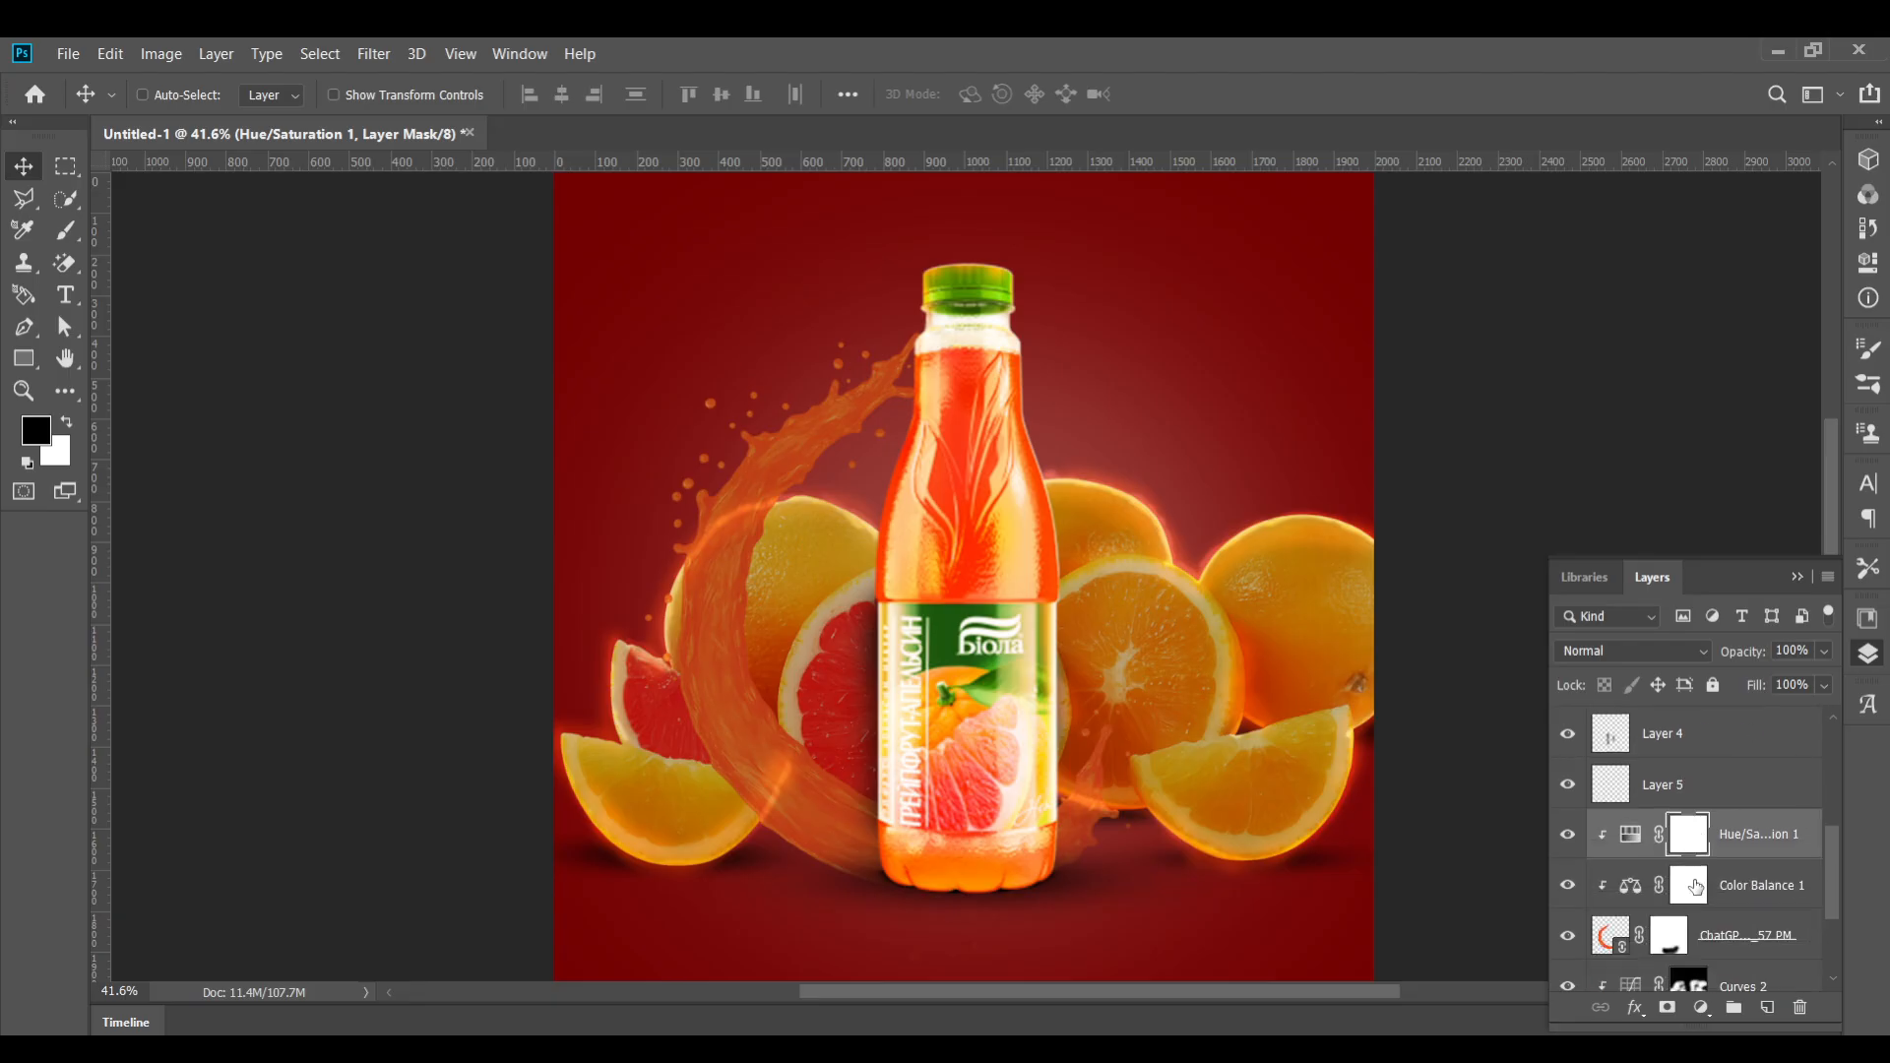
click(1592, 976)
scroll(1595, 974, down, 2)
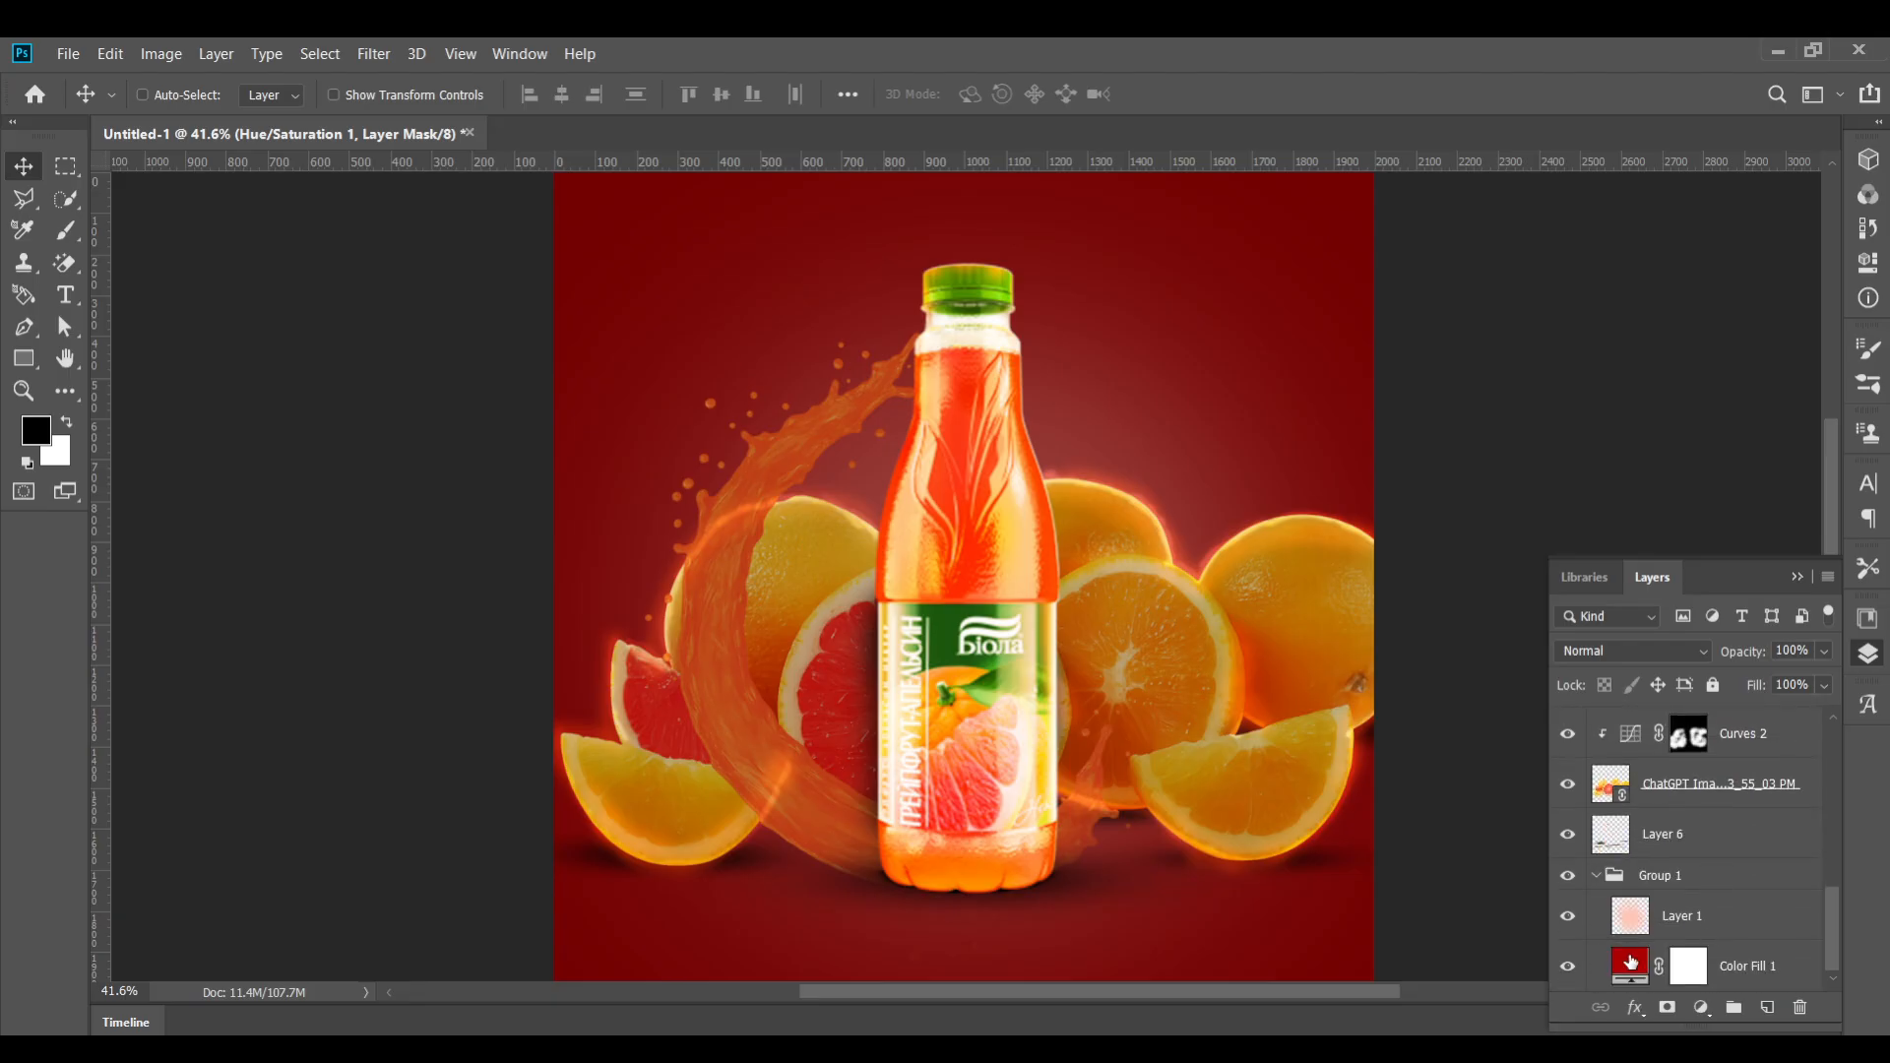
double_click(1630, 963)
mouse_move(447, 367)
mouse_down()
mouse_move(418, 312)
mouse_move(421, 406)
mouse_move(416, 377)
mouse_up()
key(Return)
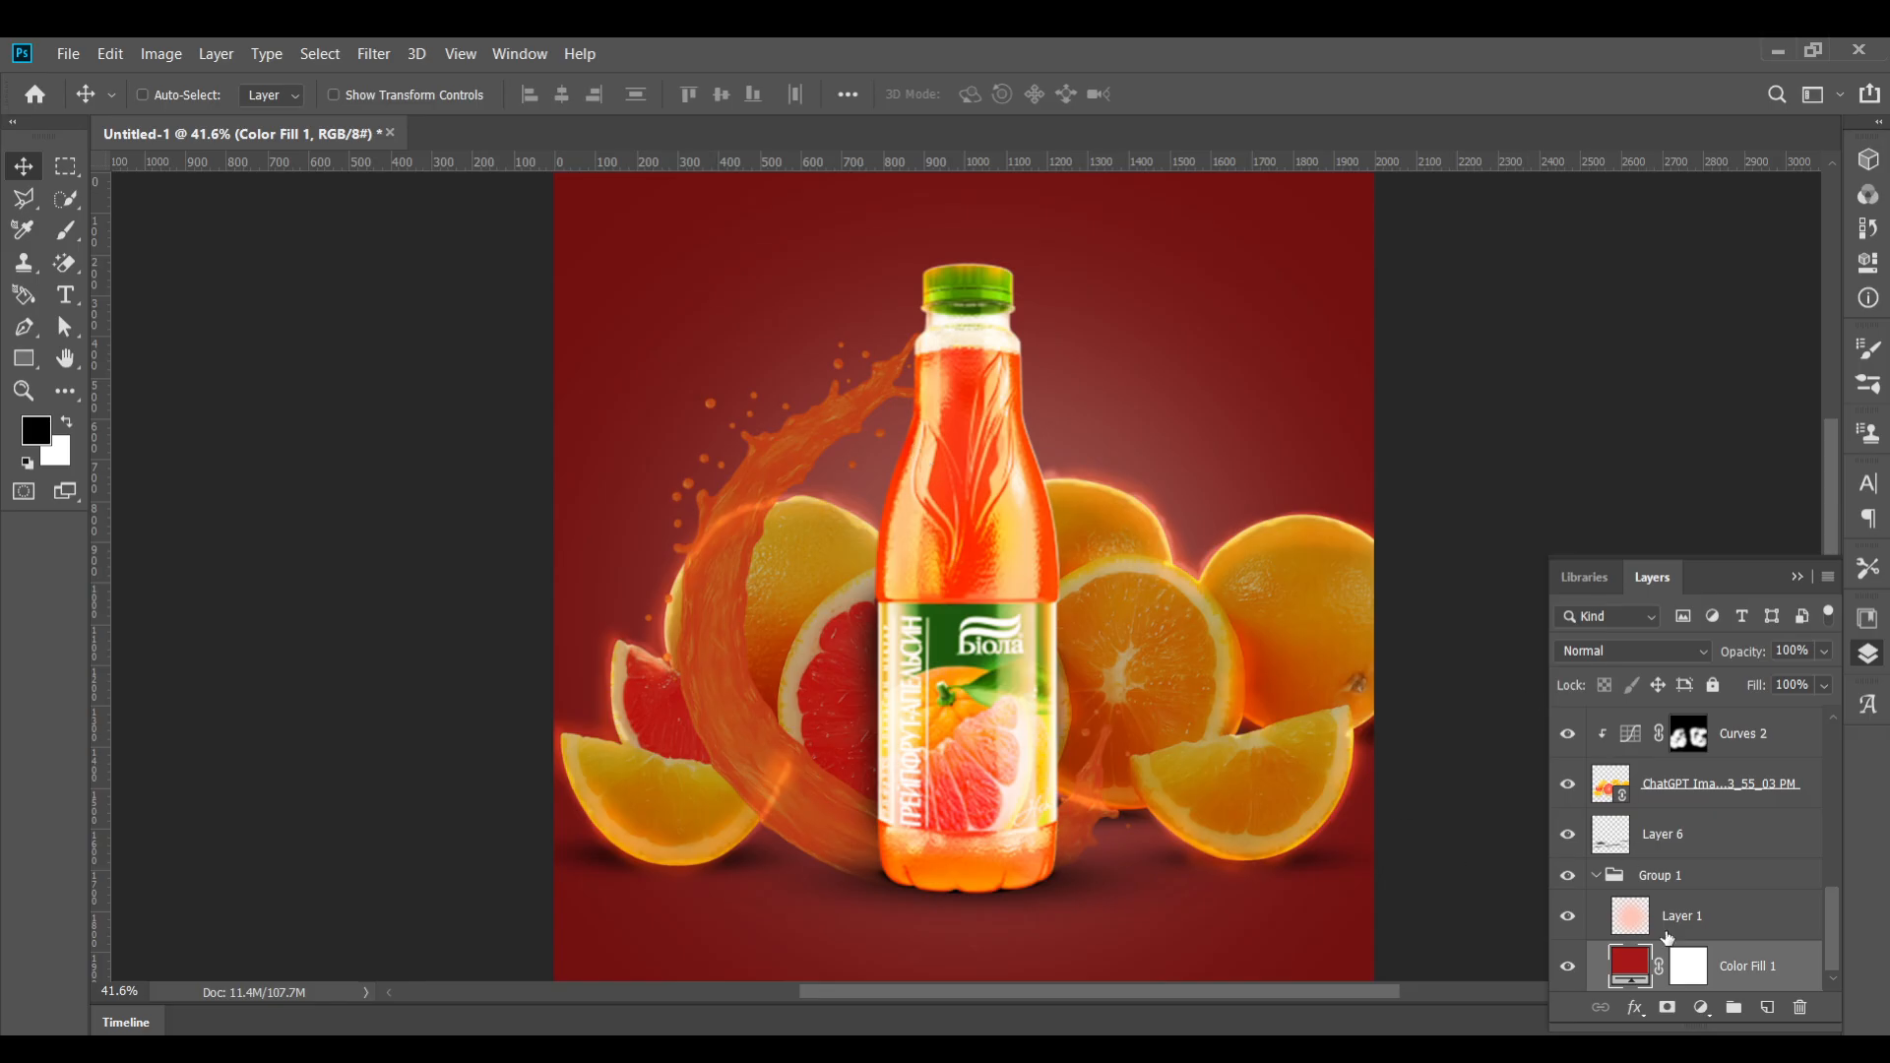
Set the glow layer Layer 1's blend mode to Screen and collapse Group 1
click(1667, 926)
click(1633, 651)
click(1580, 625)
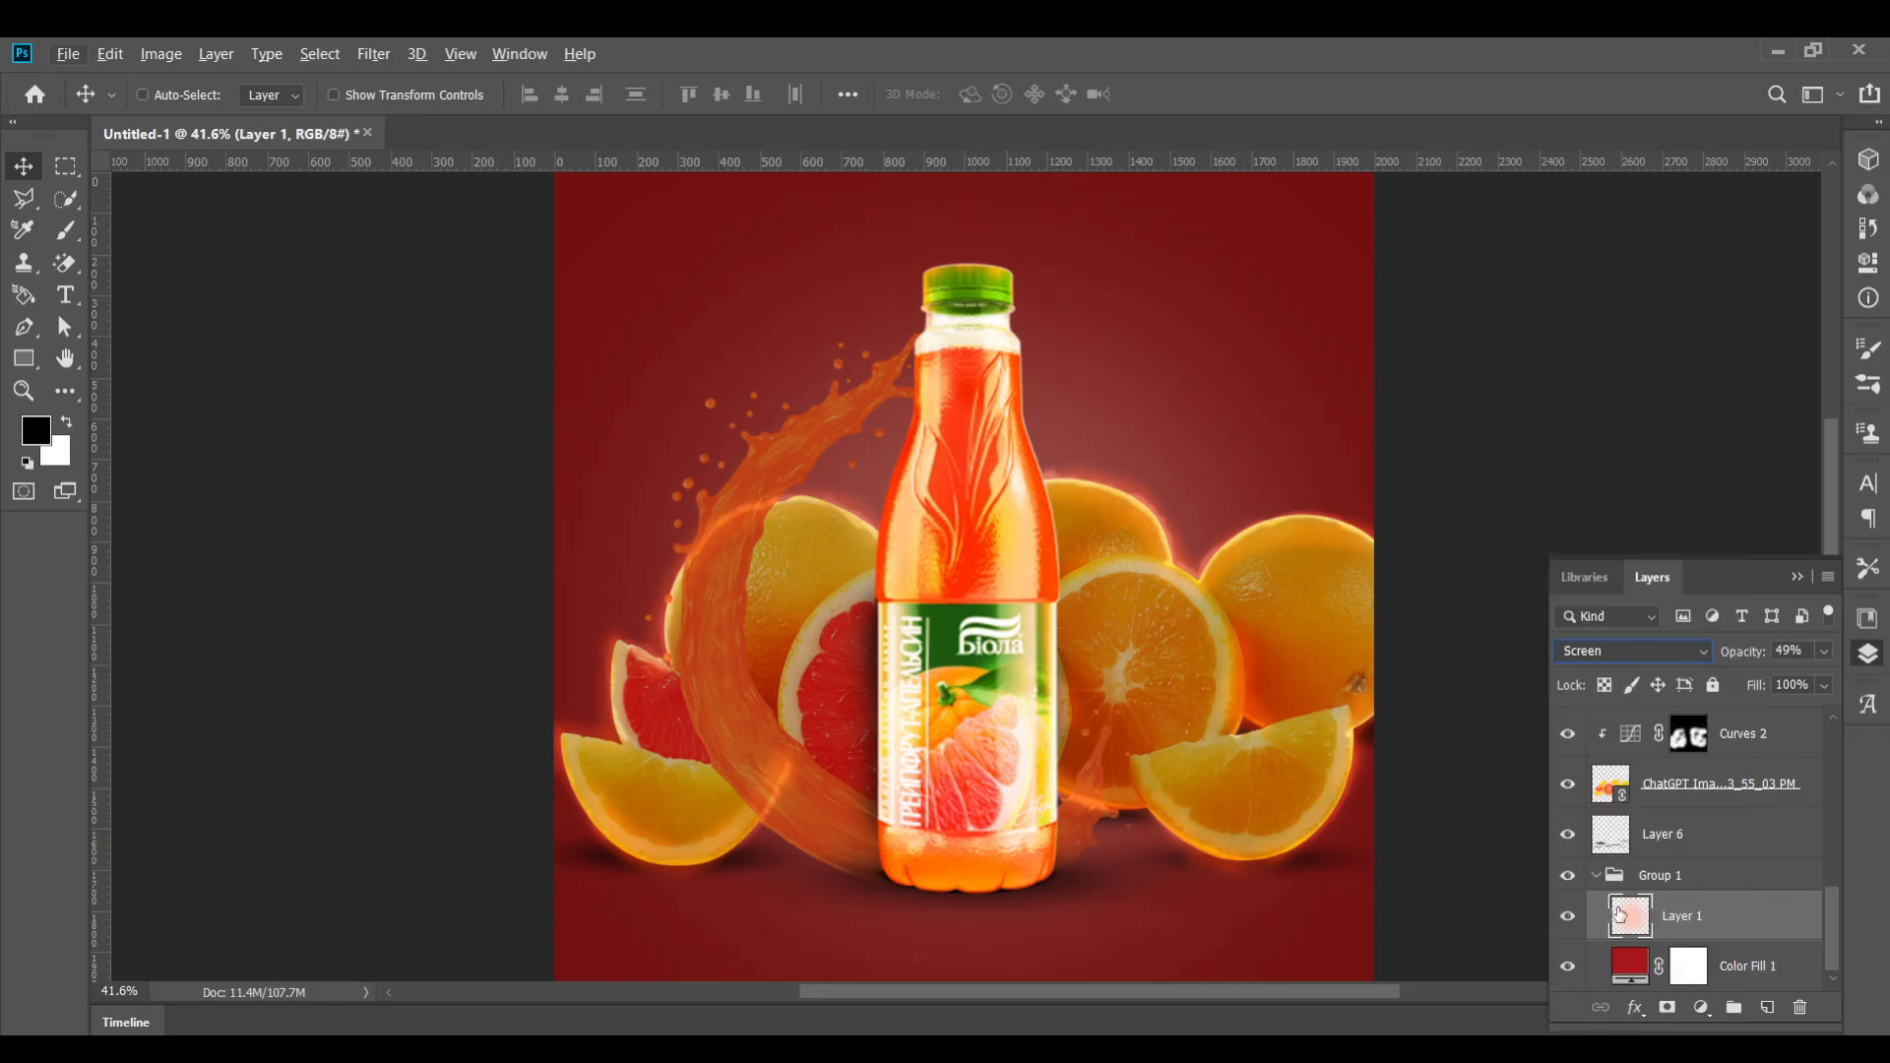
click(1596, 875)
scroll(896, 631, up, 3)
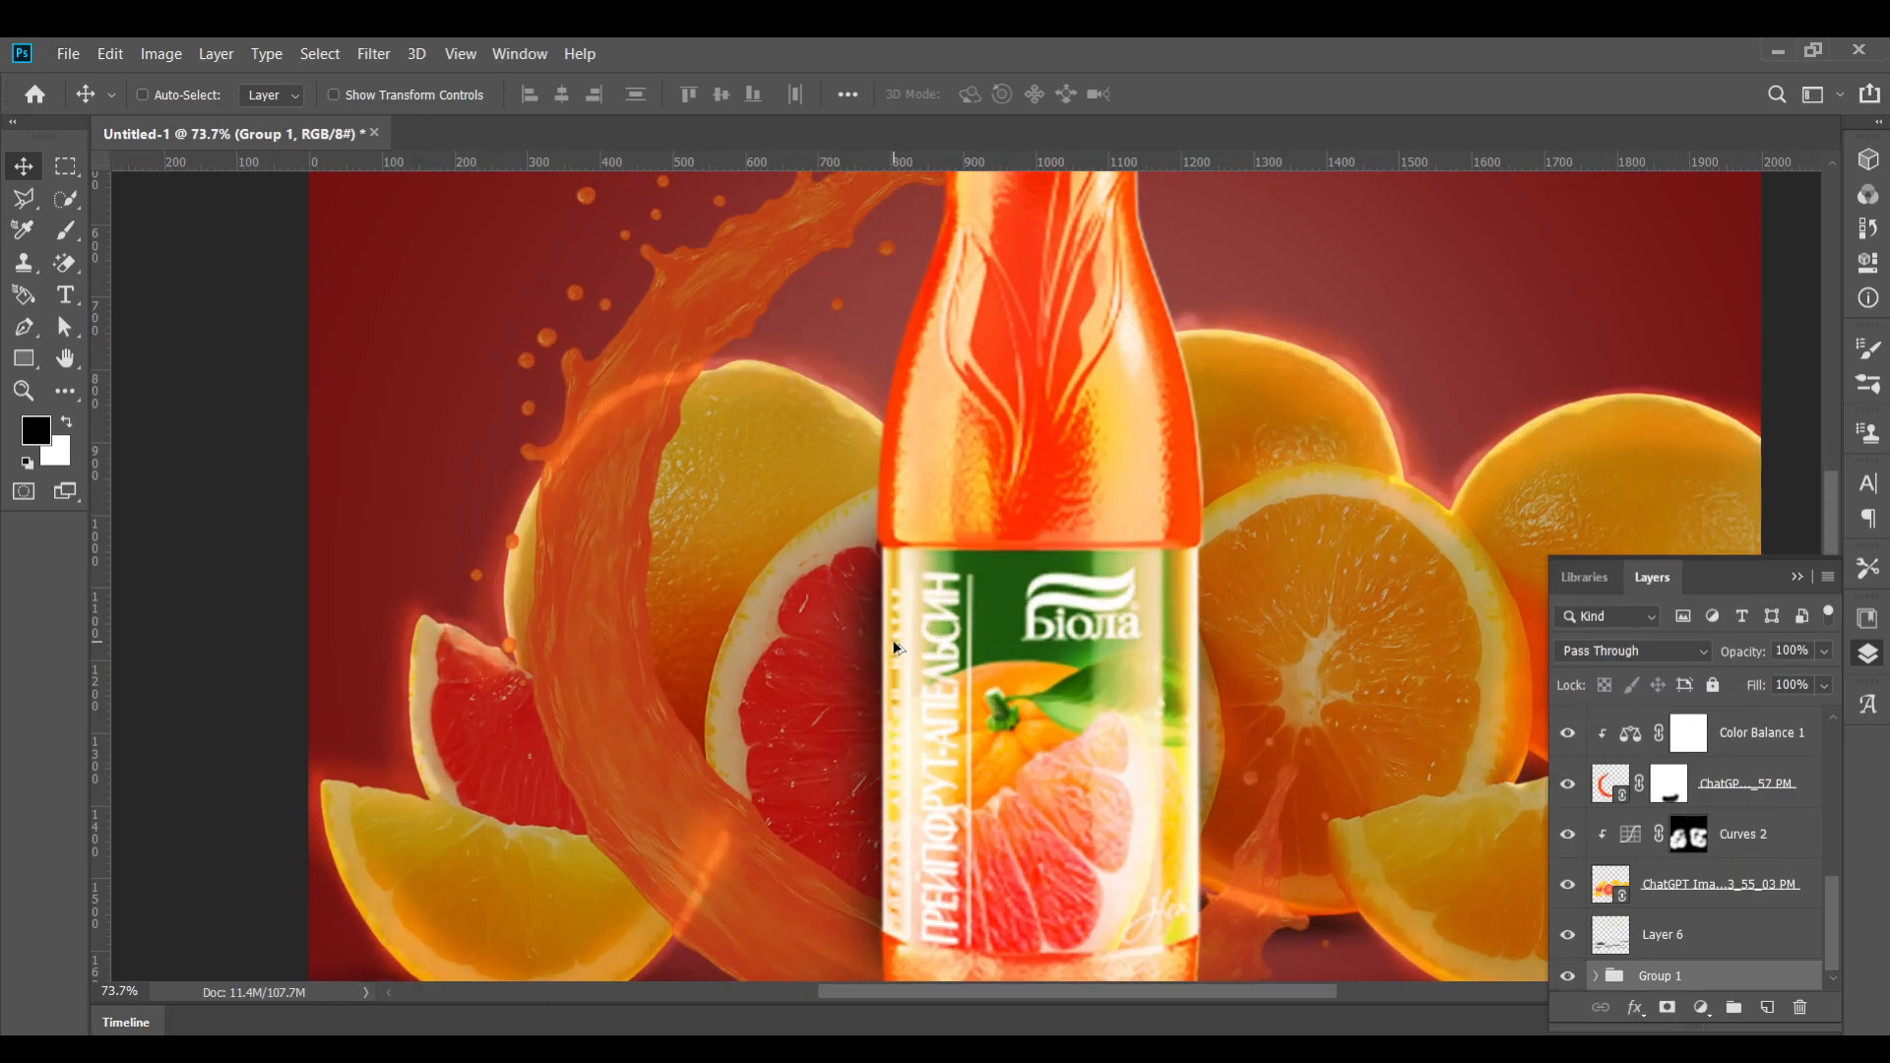
scroll(896, 647, down, 3)
Switch to the browser's reference tutorial video, play it and rewind a few seconds to review the technique
key(alt+Tab)
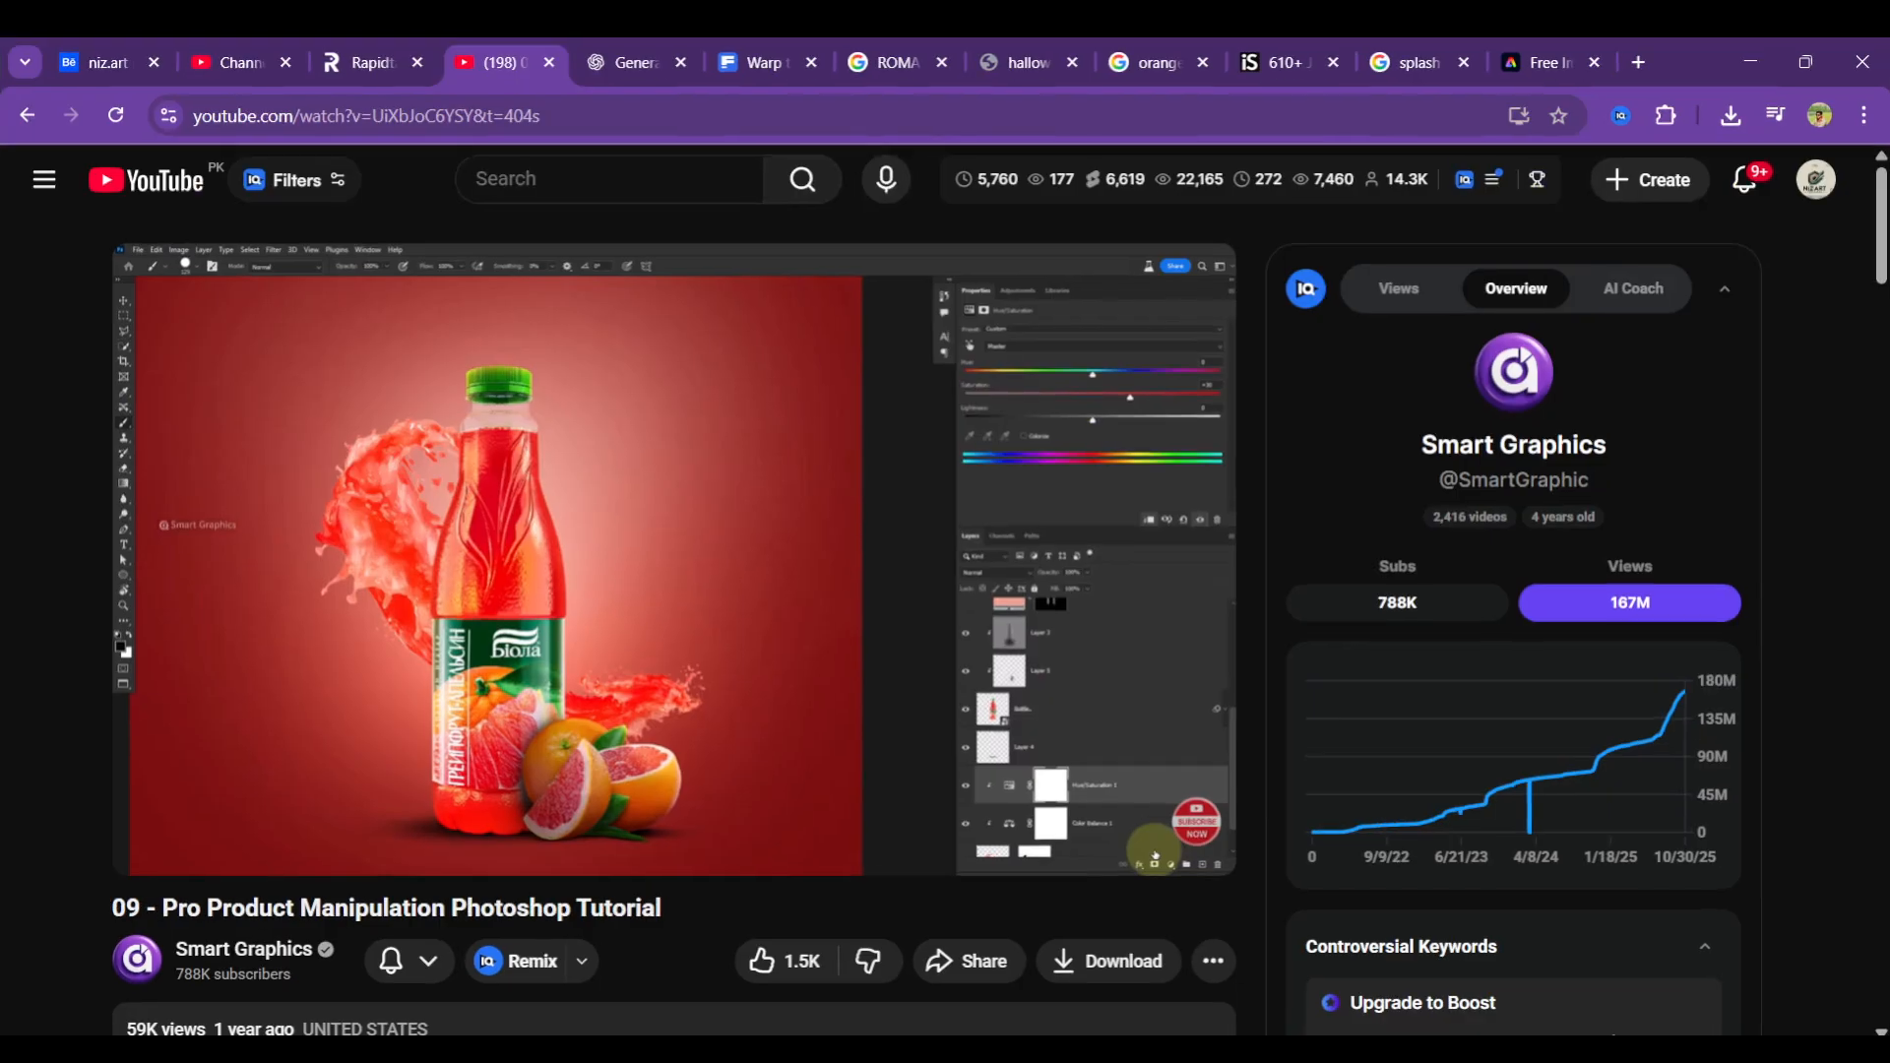
click(837, 550)
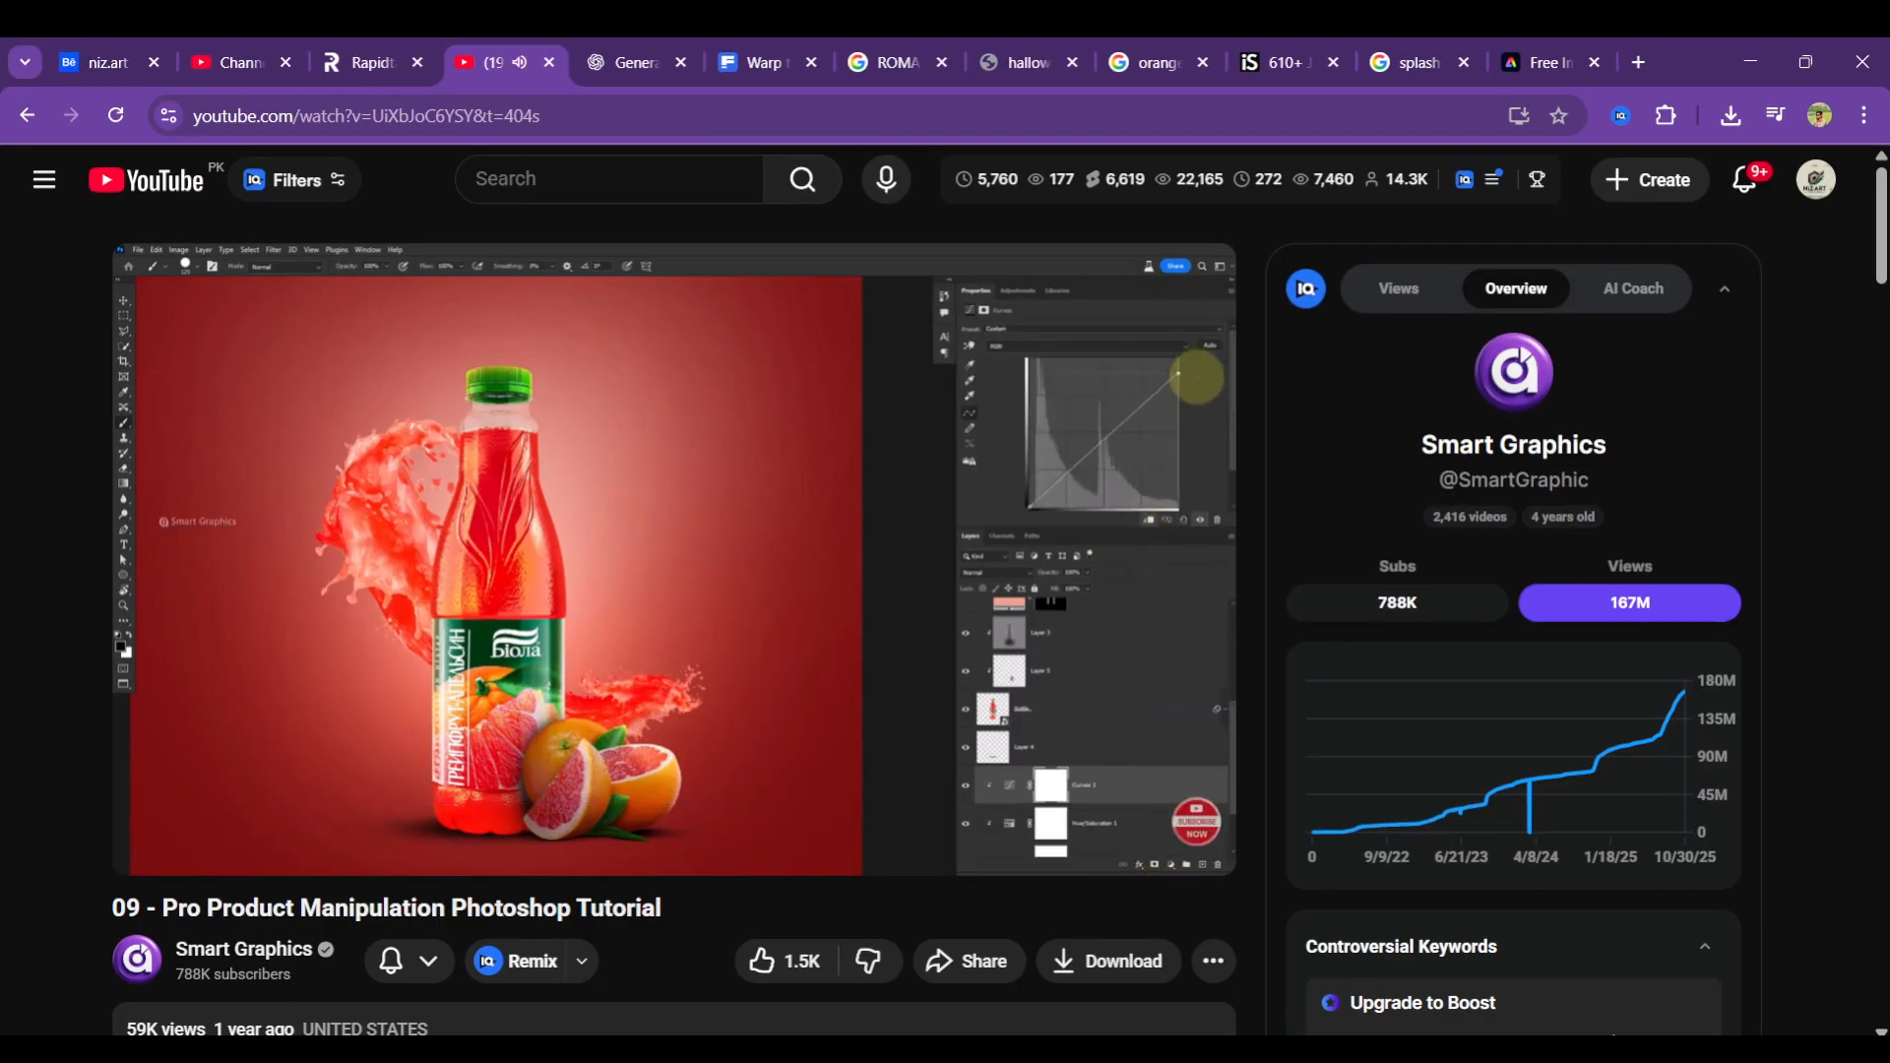
key(Left)
key(Left)
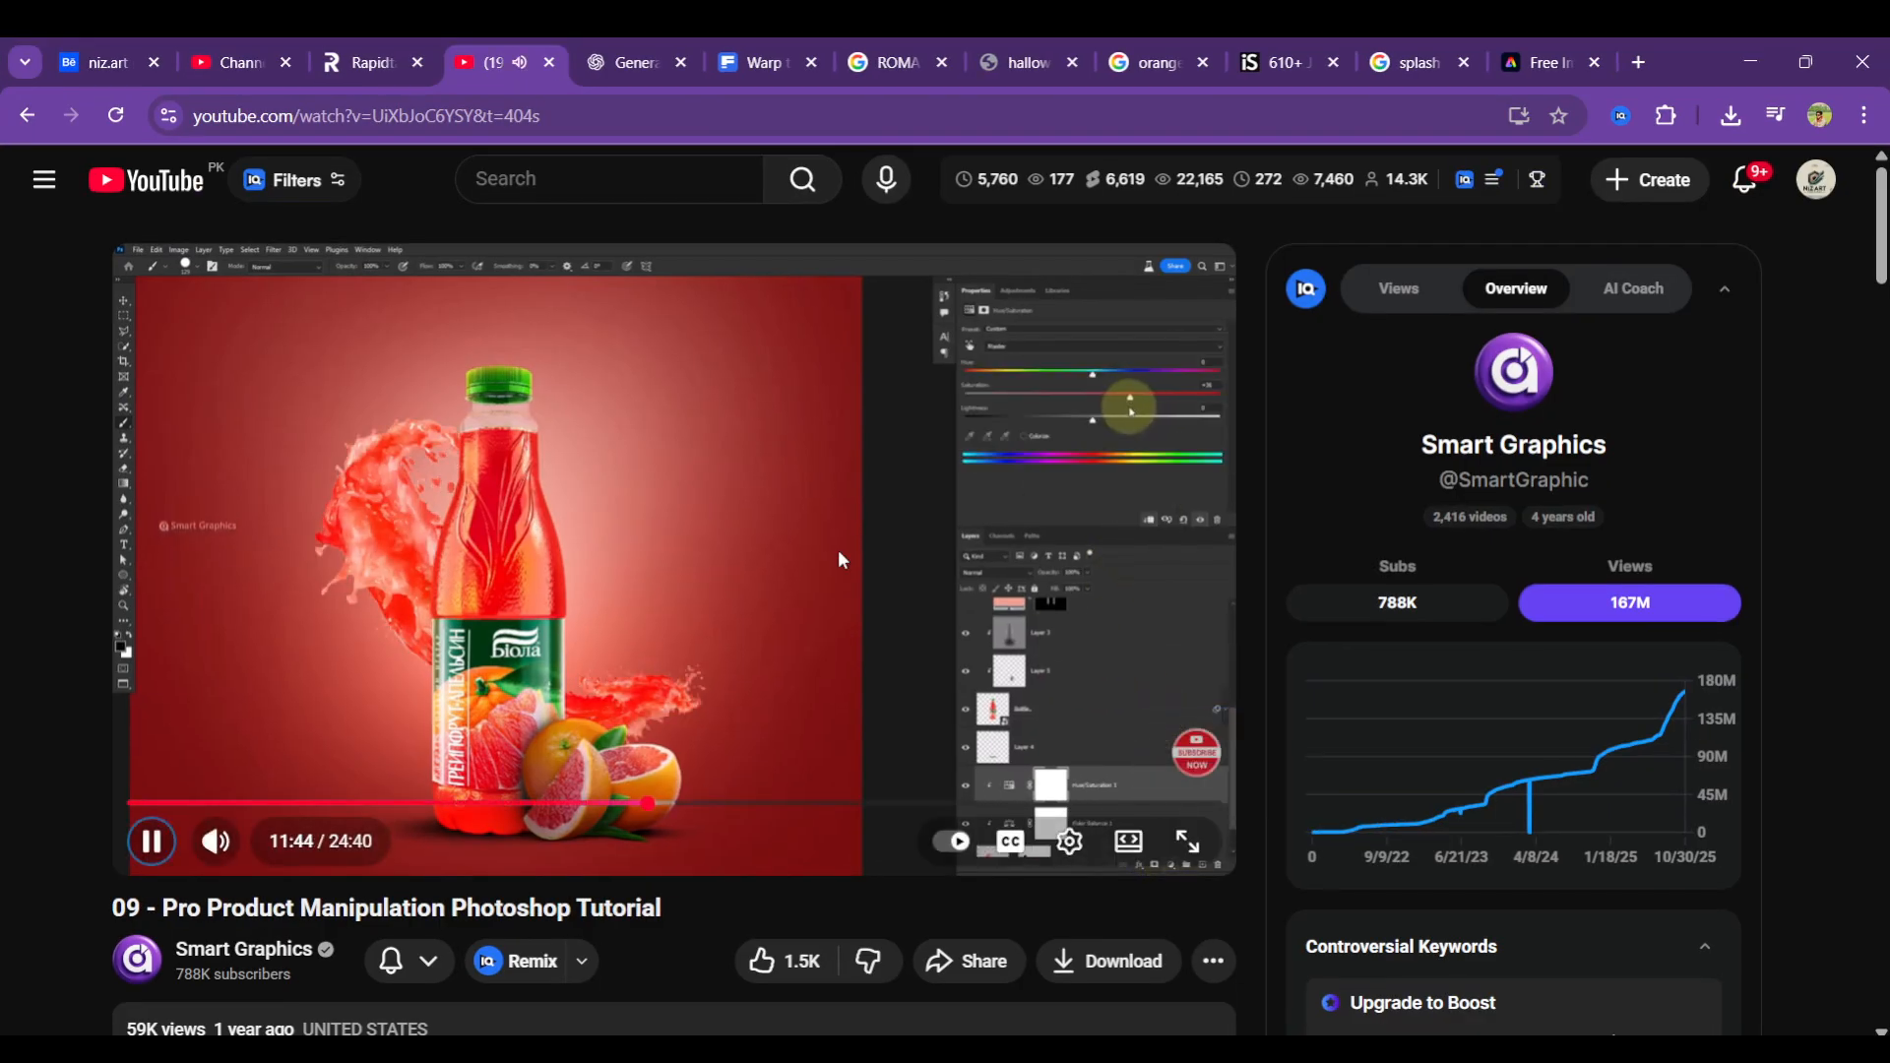
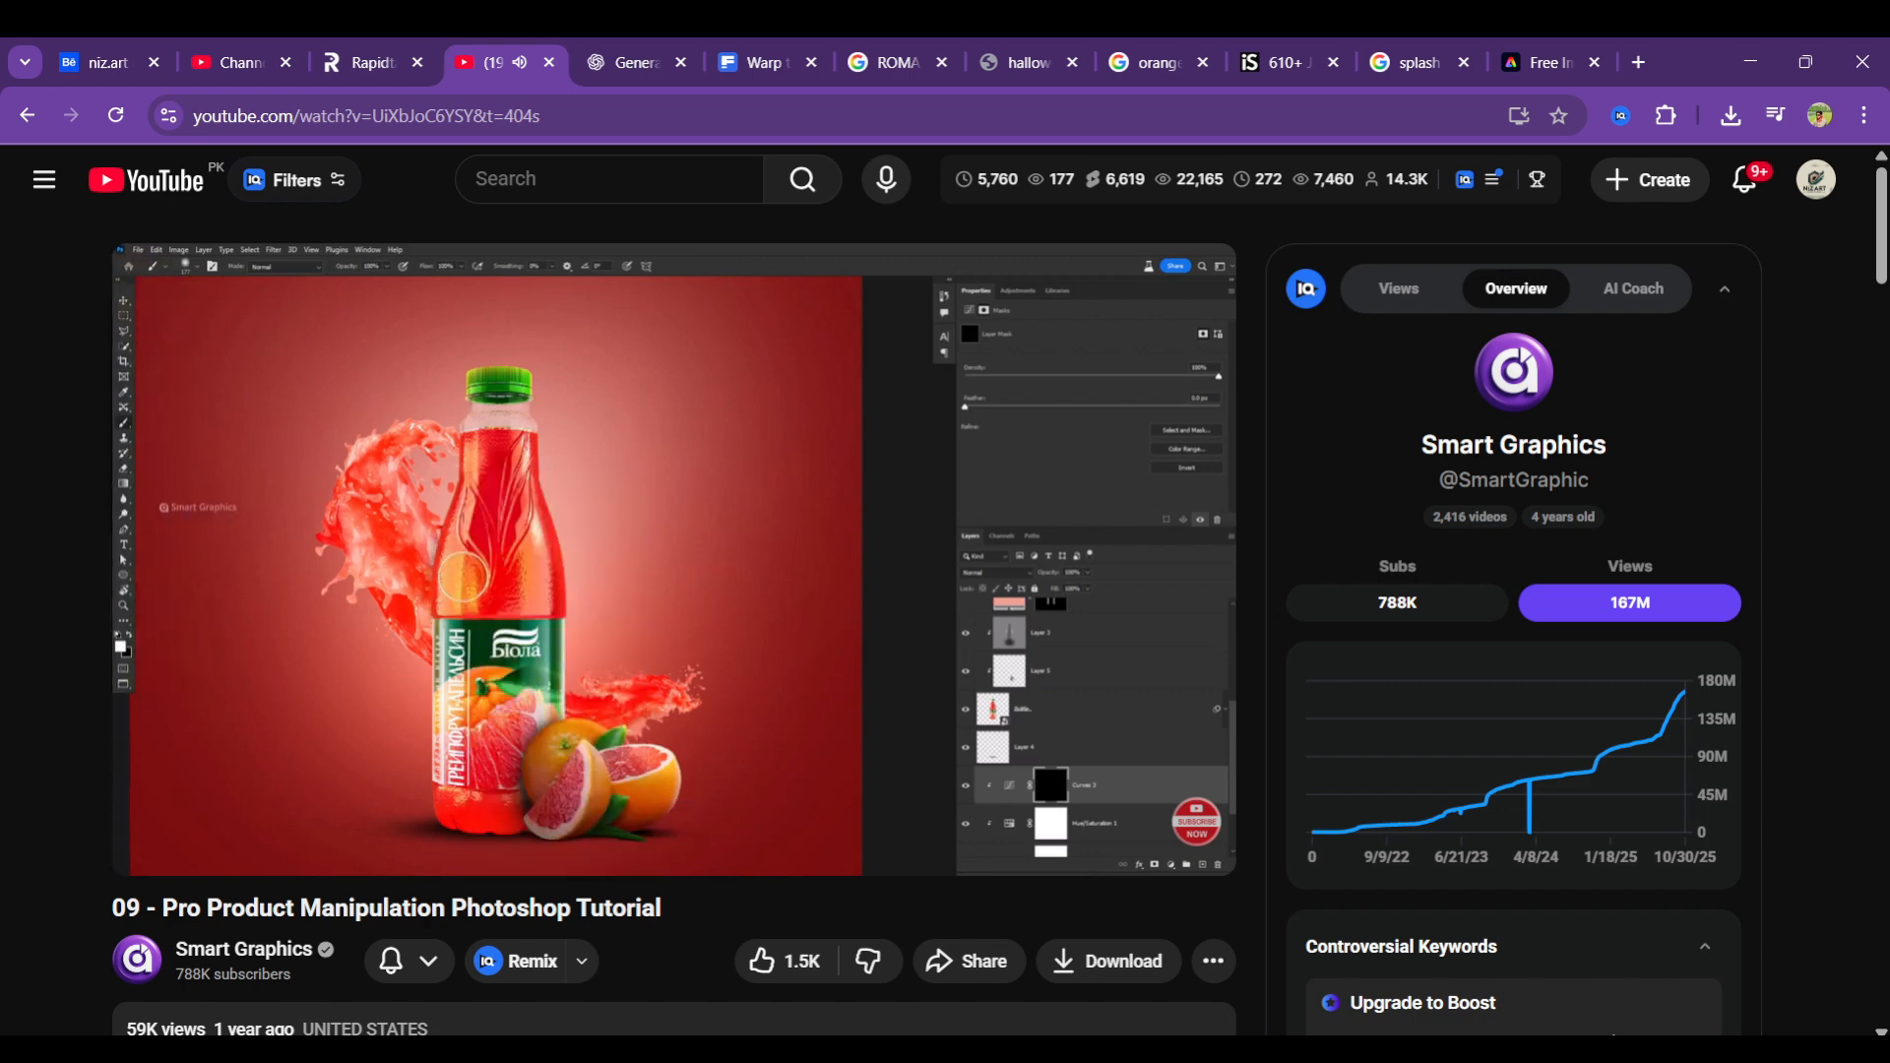
click(842, 559)
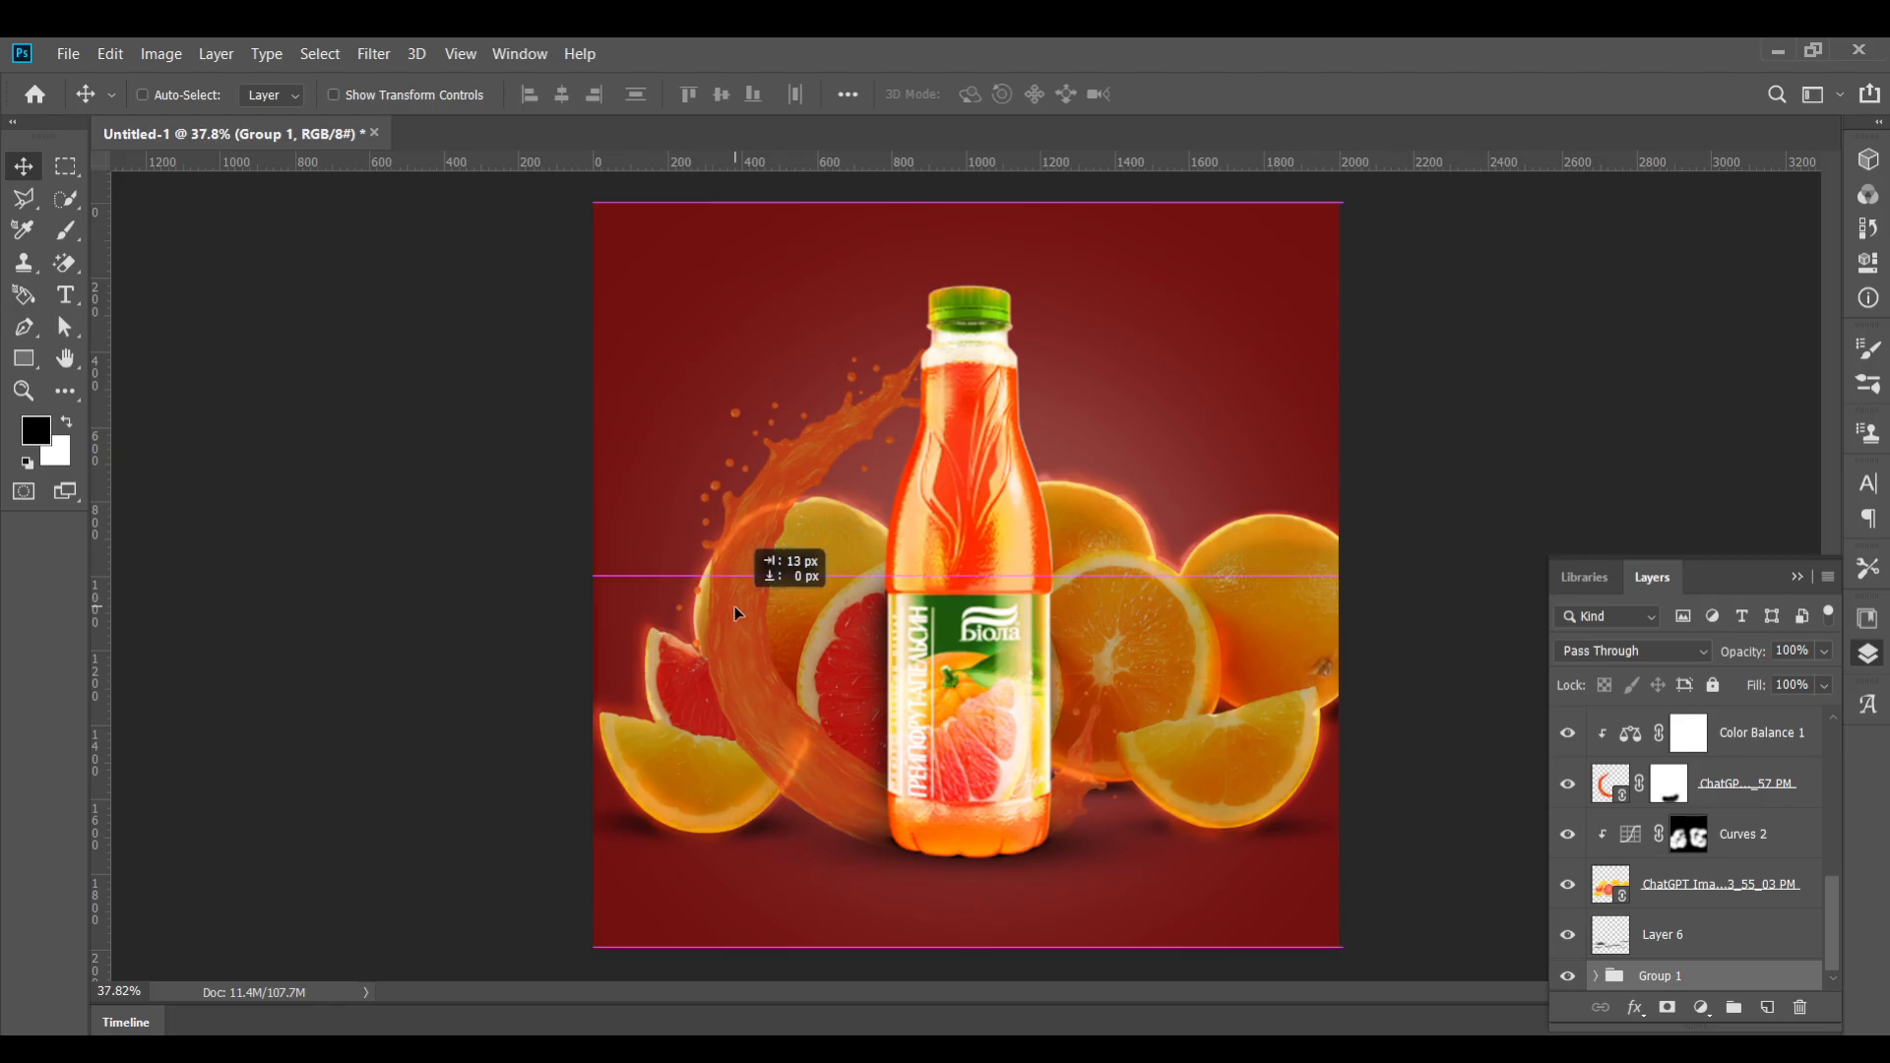
scroll(1718, 807, up, 2)
scroll(1733, 832, down, 2)
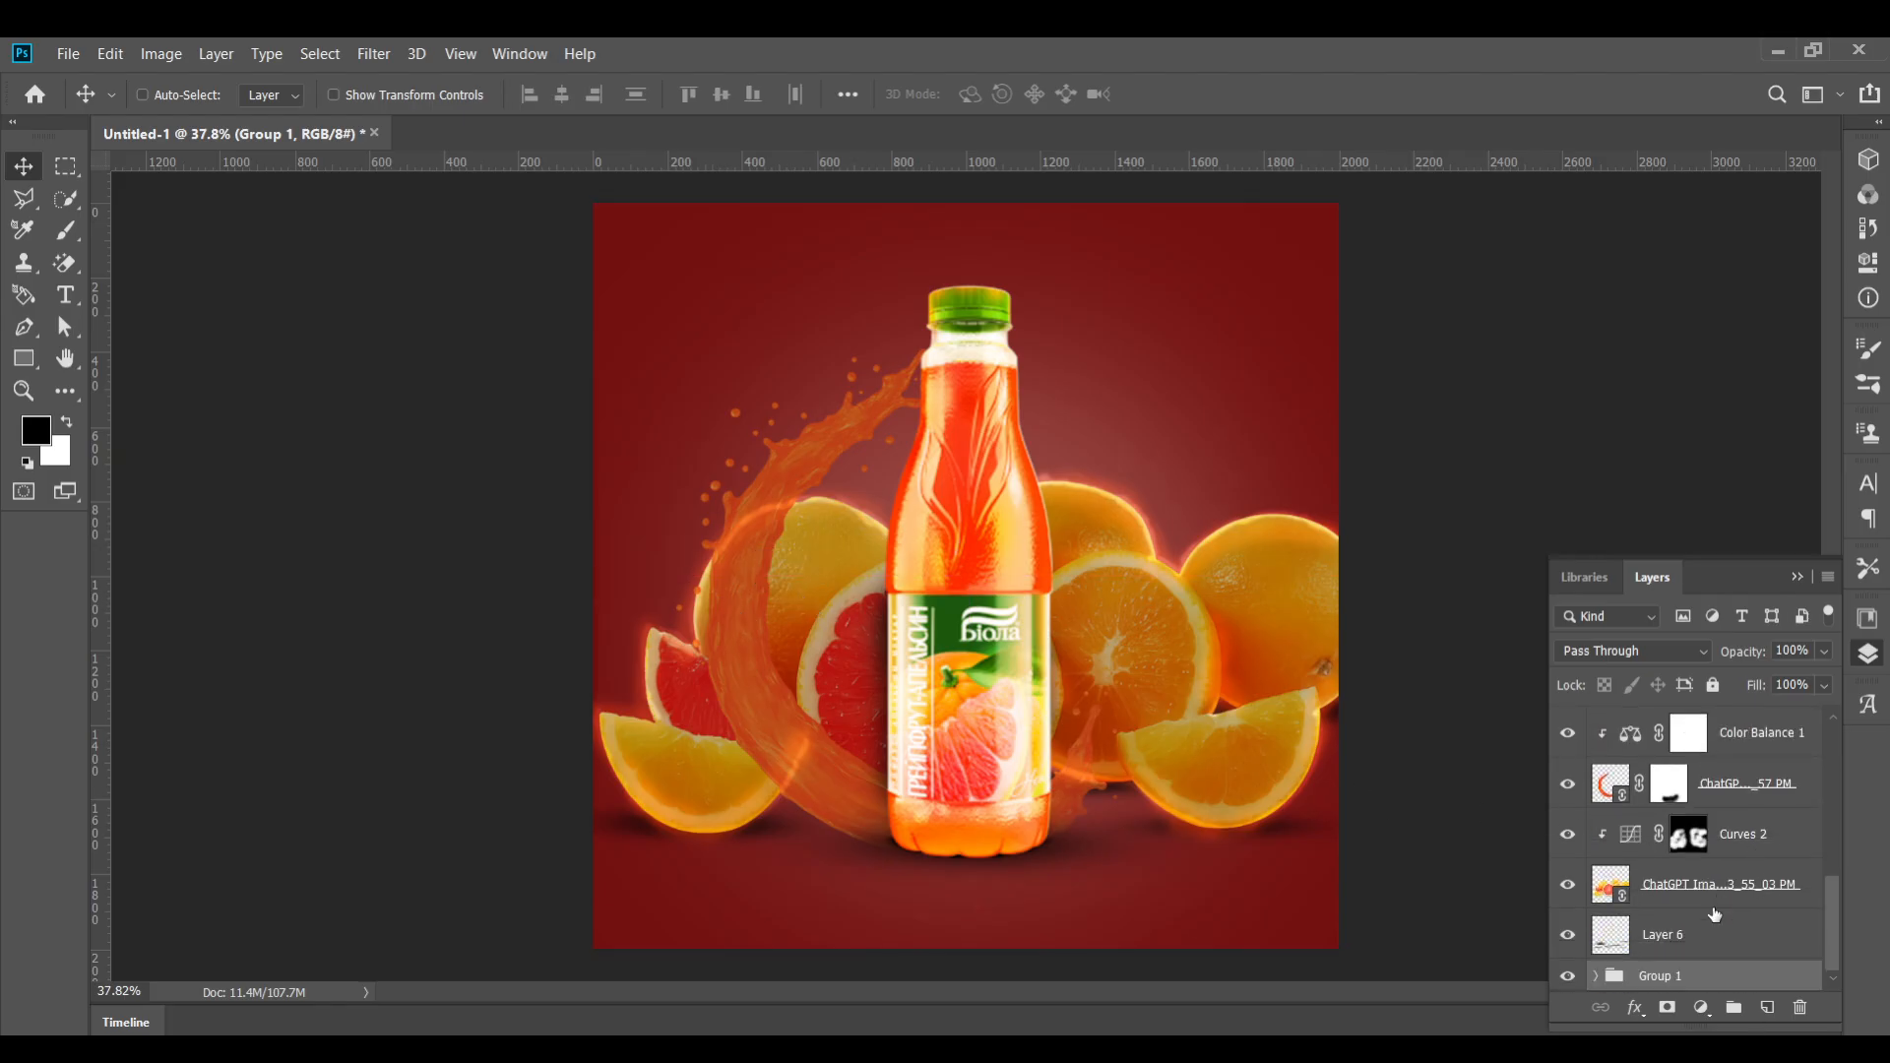
scroll(1715, 915, up, 1)
click(1733, 800)
click(1669, 1010)
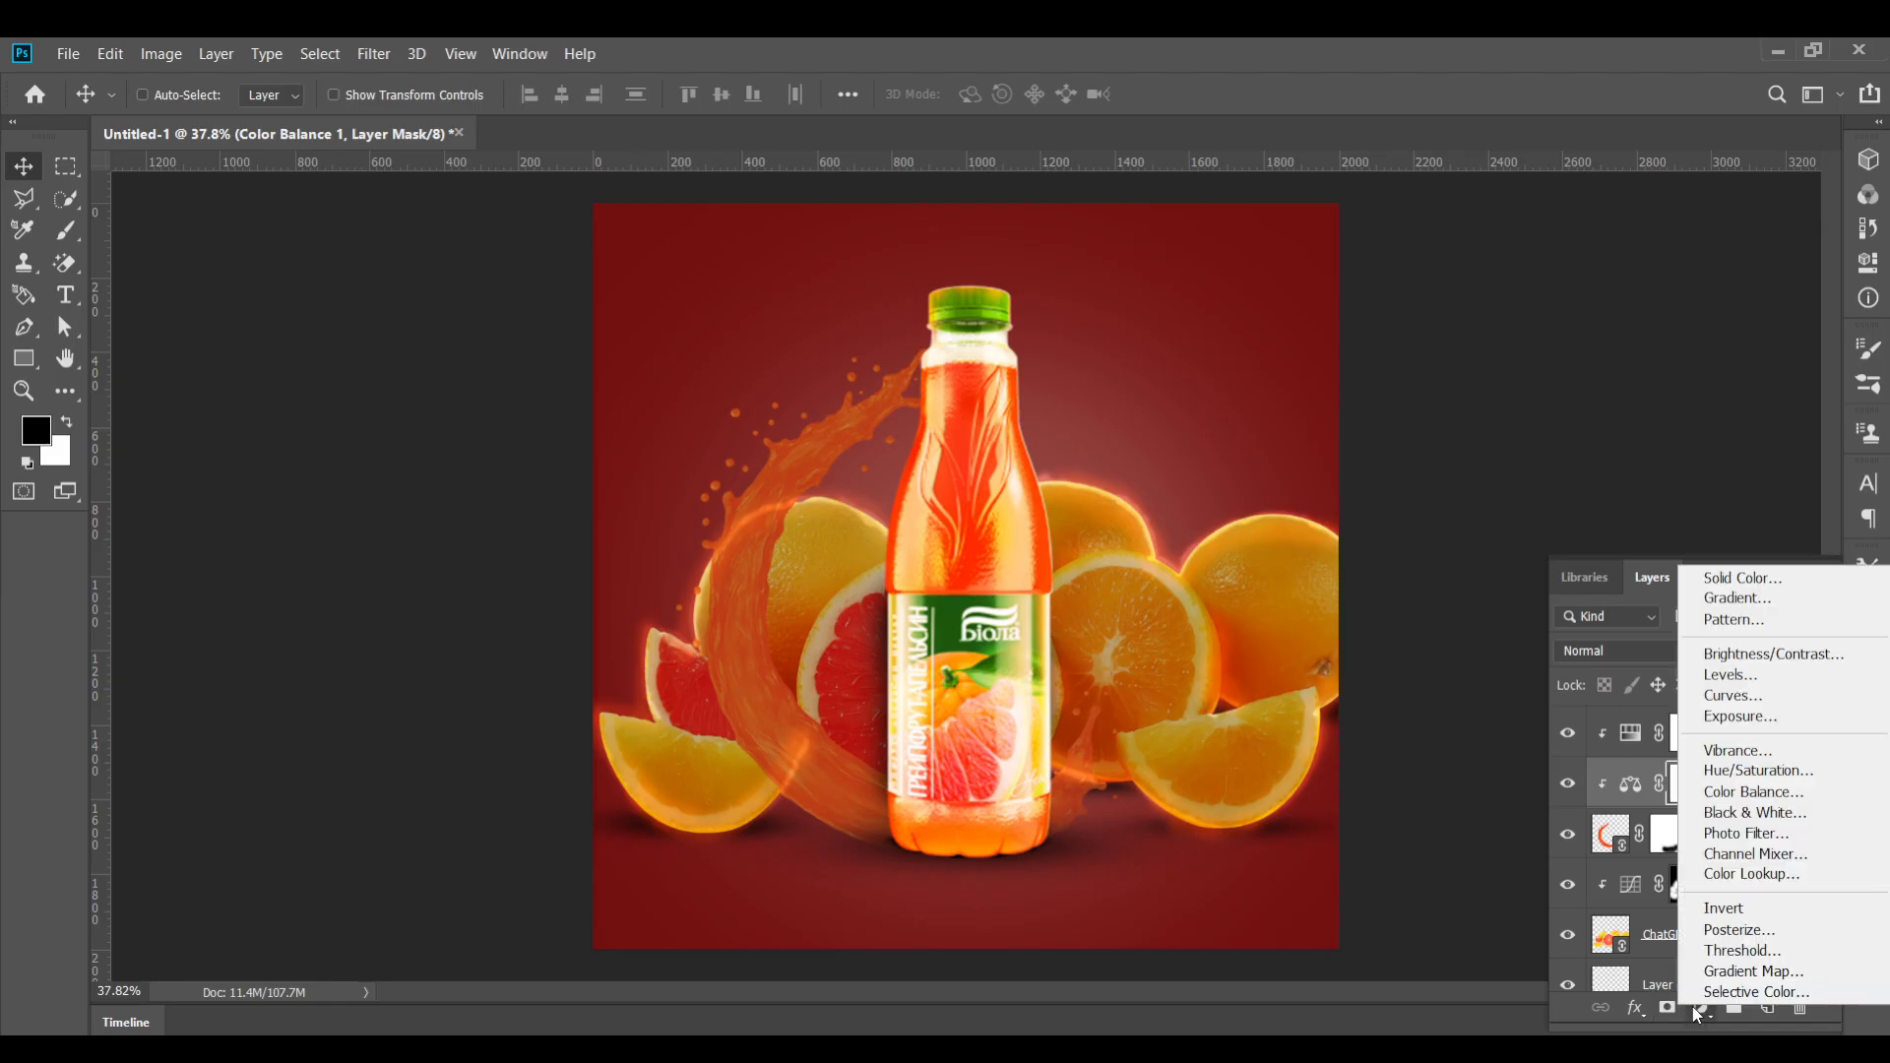
click(1703, 694)
mouse_move(1693, 396)
mouse_down()
mouse_move(1675, 372)
mouse_move(1686, 414)
mouse_move(1670, 369)
mouse_move(1682, 405)
mouse_move(1671, 390)
mouse_up()
mouse_move(1799, 291)
mouse_down()
mouse_move(1798, 333)
mouse_move(1800, 285)
mouse_up()
mouse_move(1640, 449)
mouse_down()
mouse_move(1624, 363)
mouse_move(1662, 473)
mouse_up()
click(1799, 535)
click(904, 438)
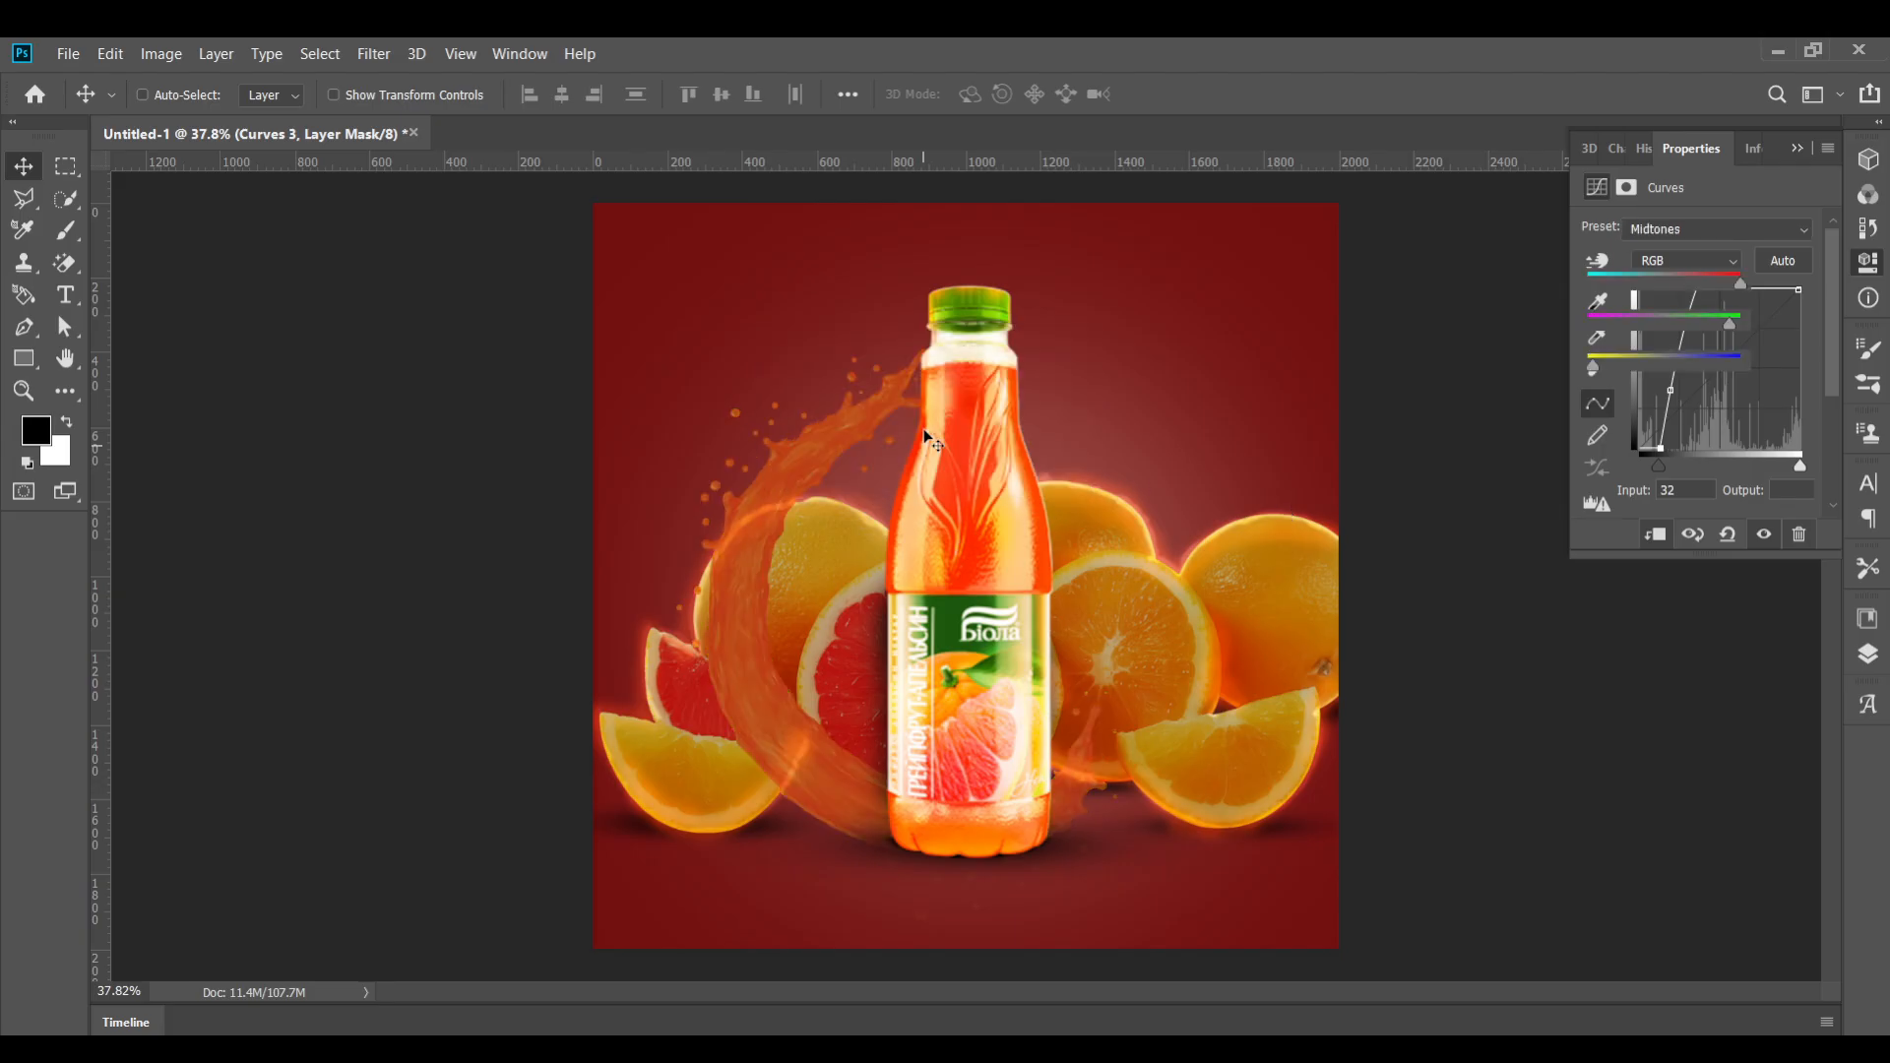
click(1797, 149)
click(1859, 660)
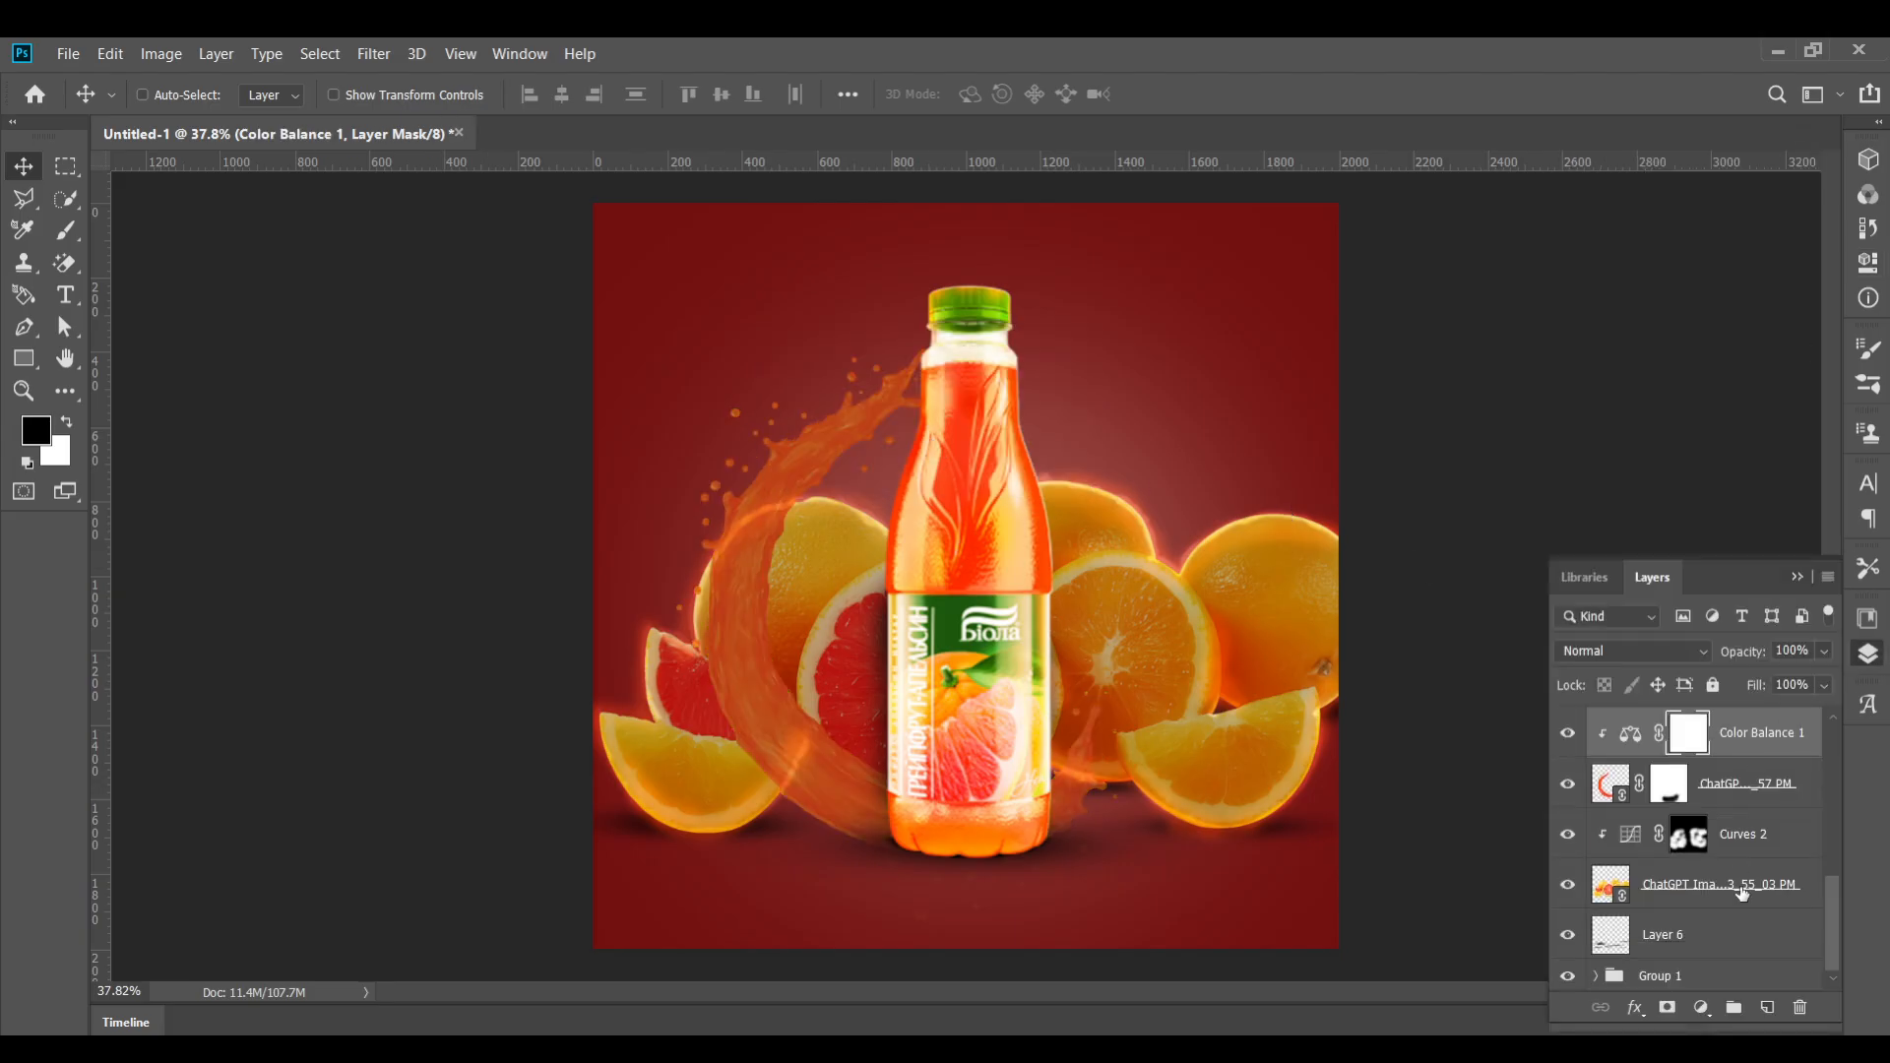
Add a Curves adjustment above Layer 2, lower its top point to darken the image, and invert its mask to black
scroll(1687, 867, up, 2)
scroll(1687, 867, down, 2)
click(1713, 940)
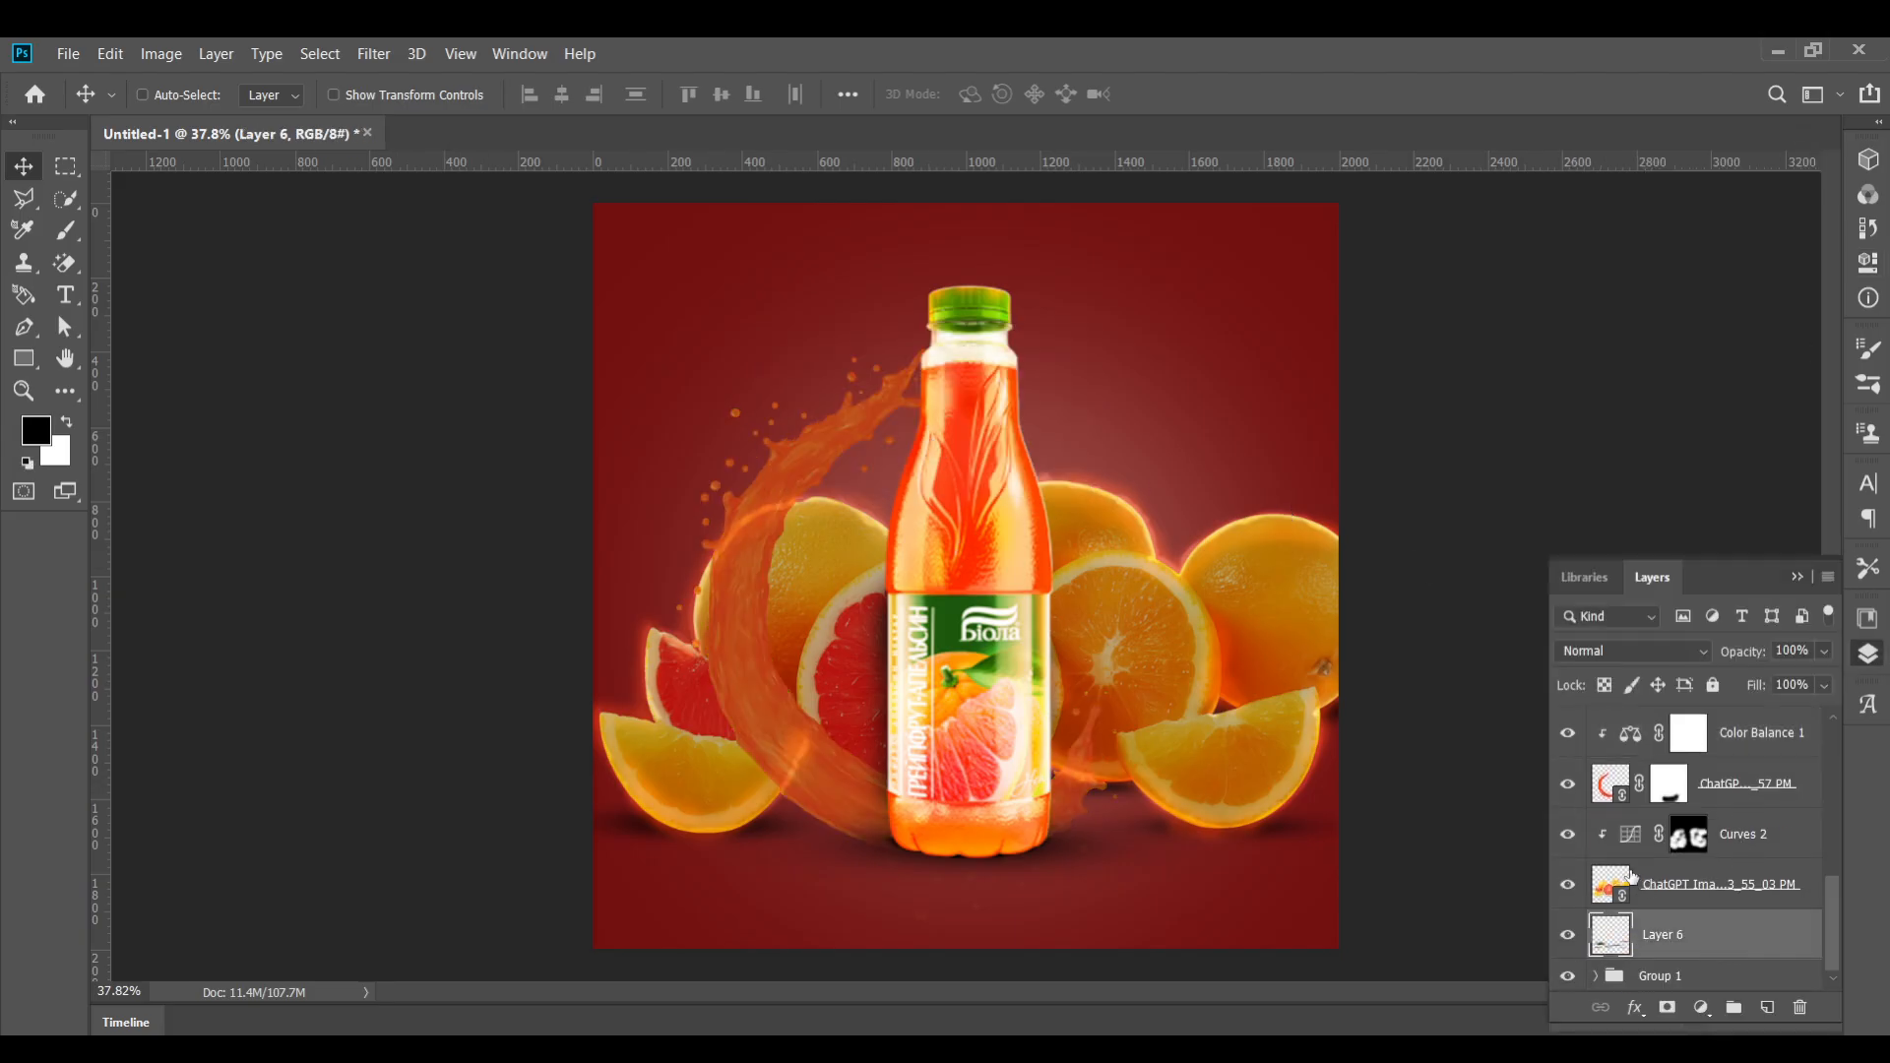
scroll(978, 599, up, 2)
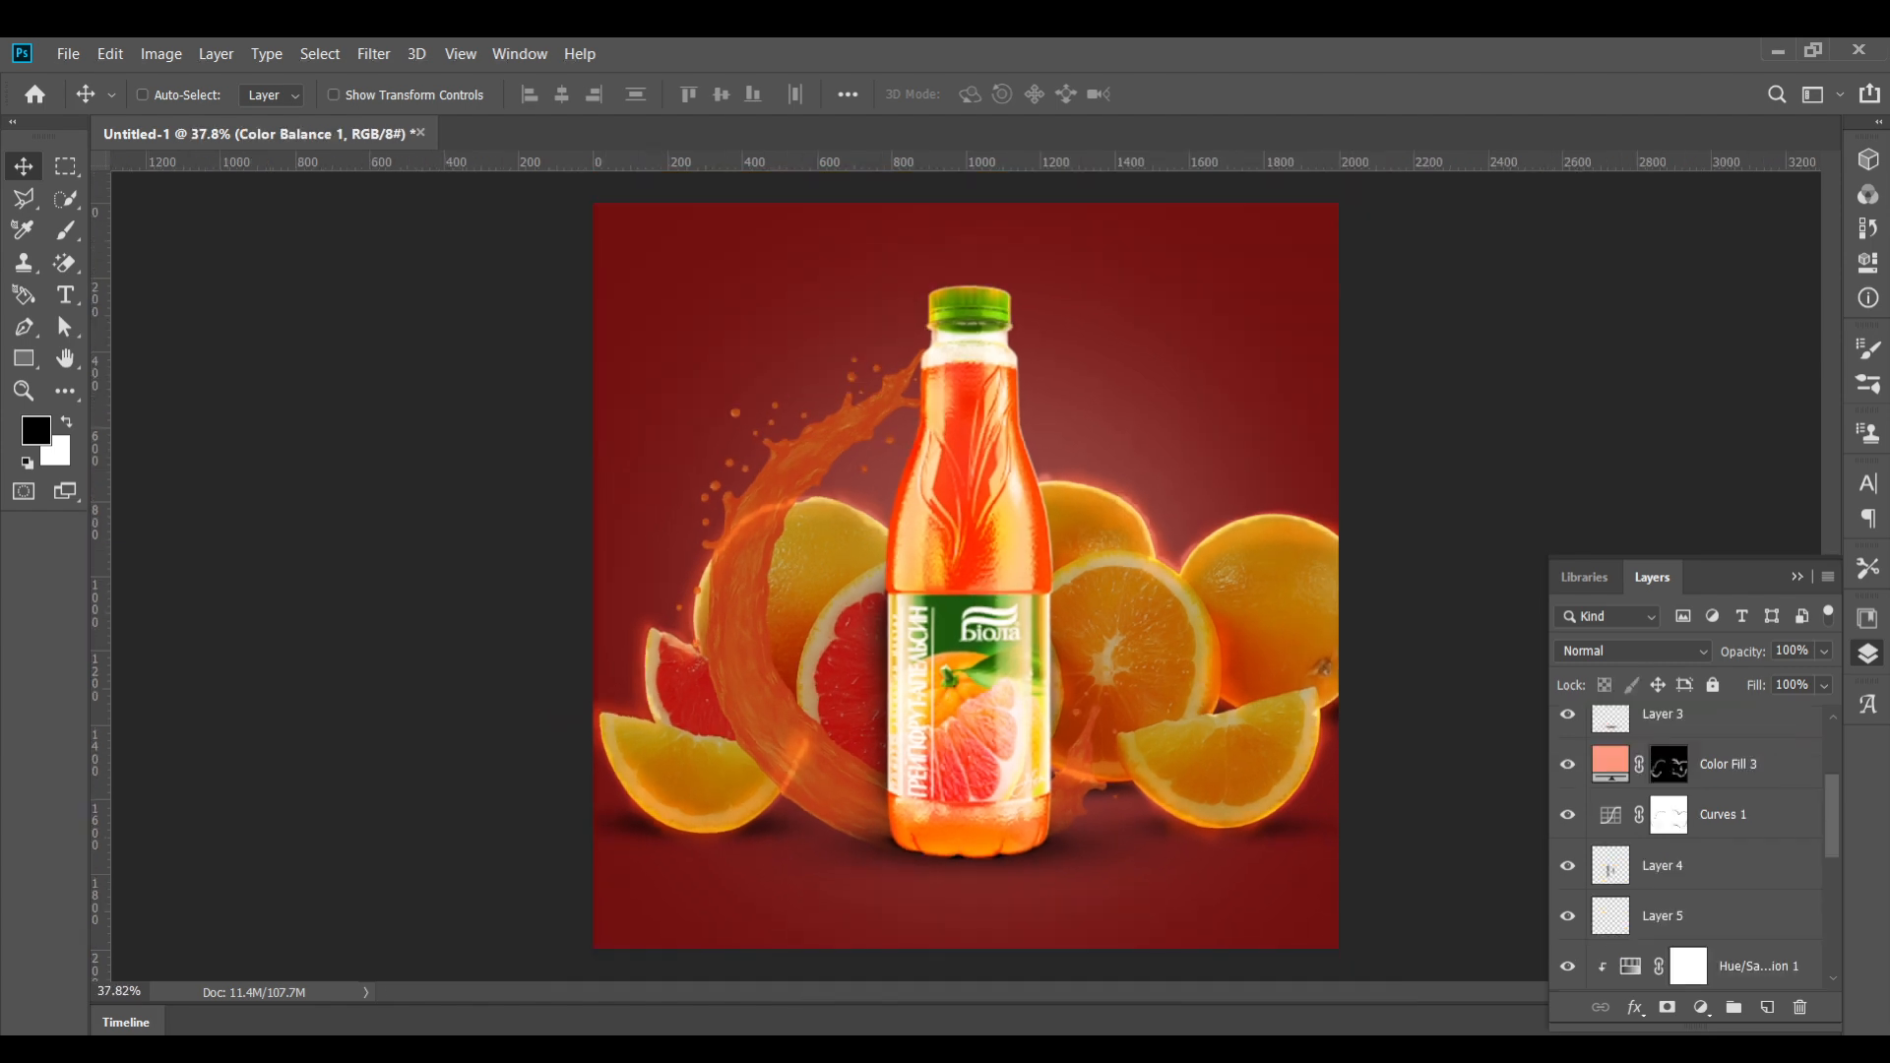
scroll(1663, 788, up, 1)
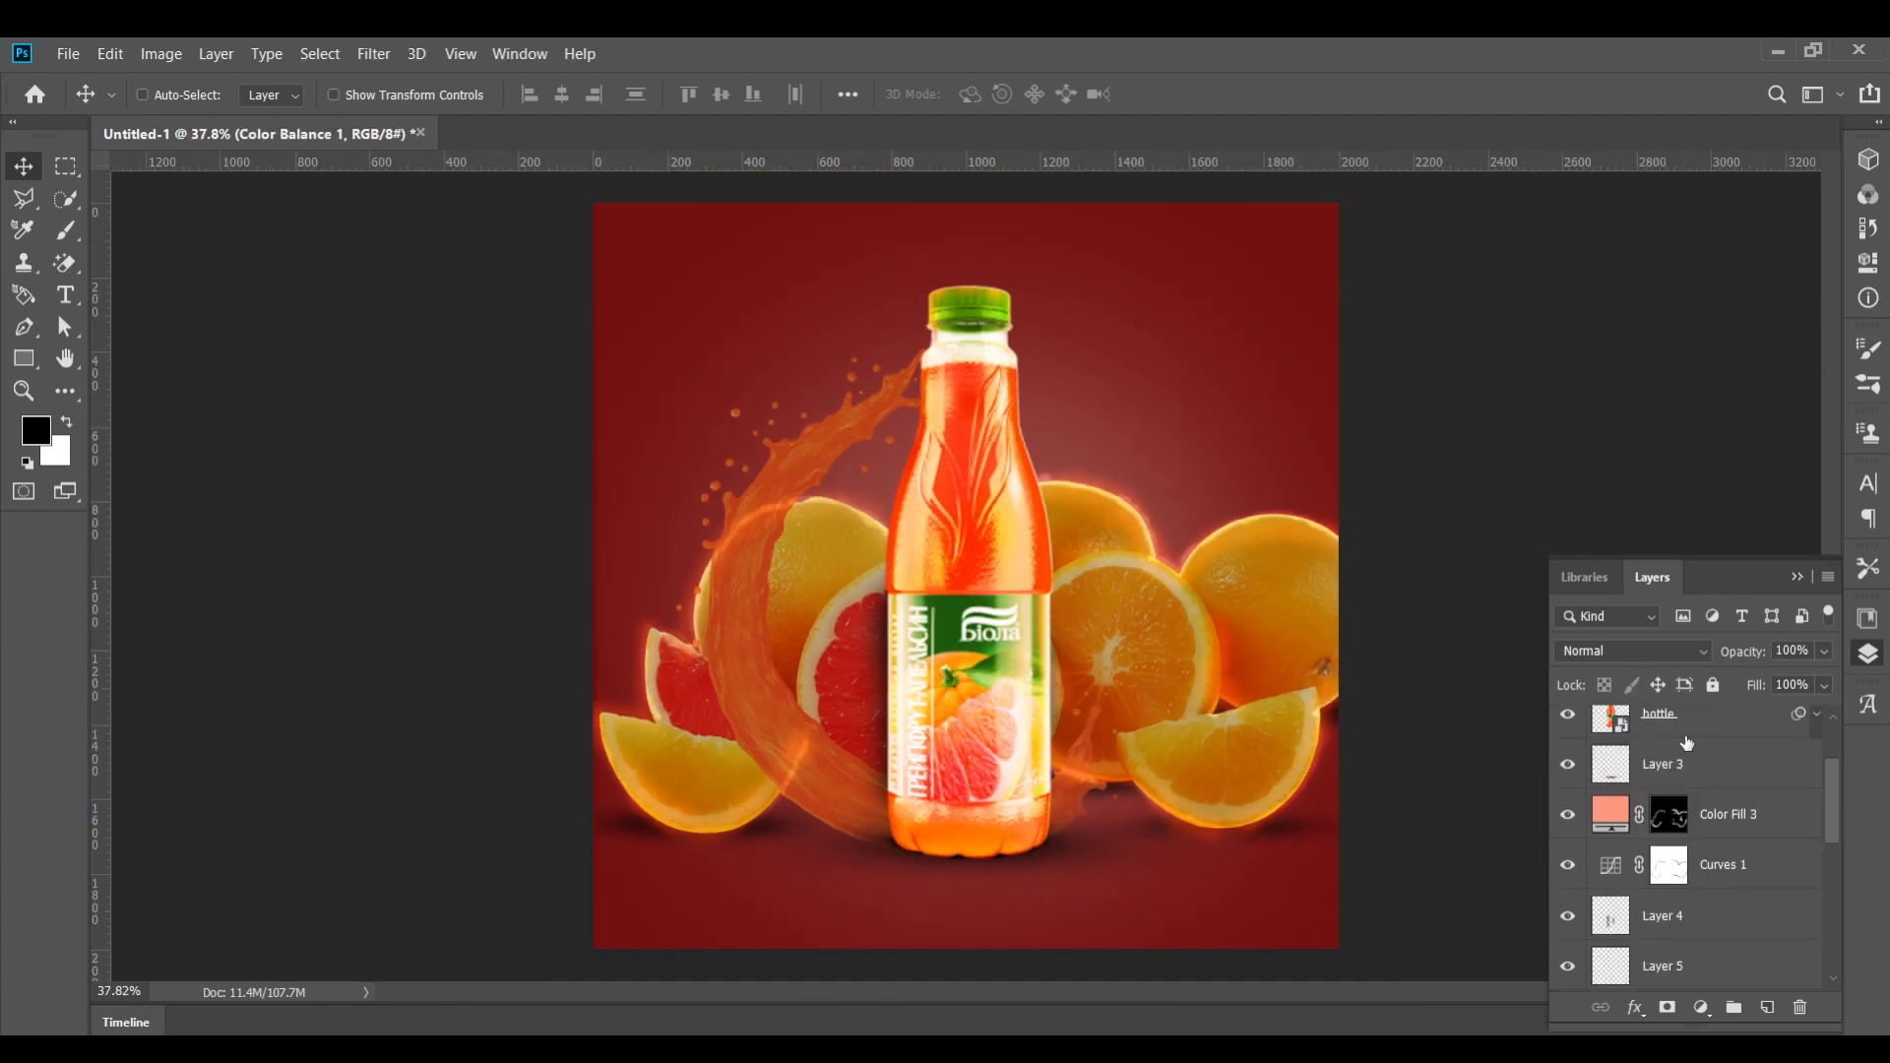
scroll(1687, 742, up, 2)
click(1682, 820)
scroll(1691, 817, up, 1)
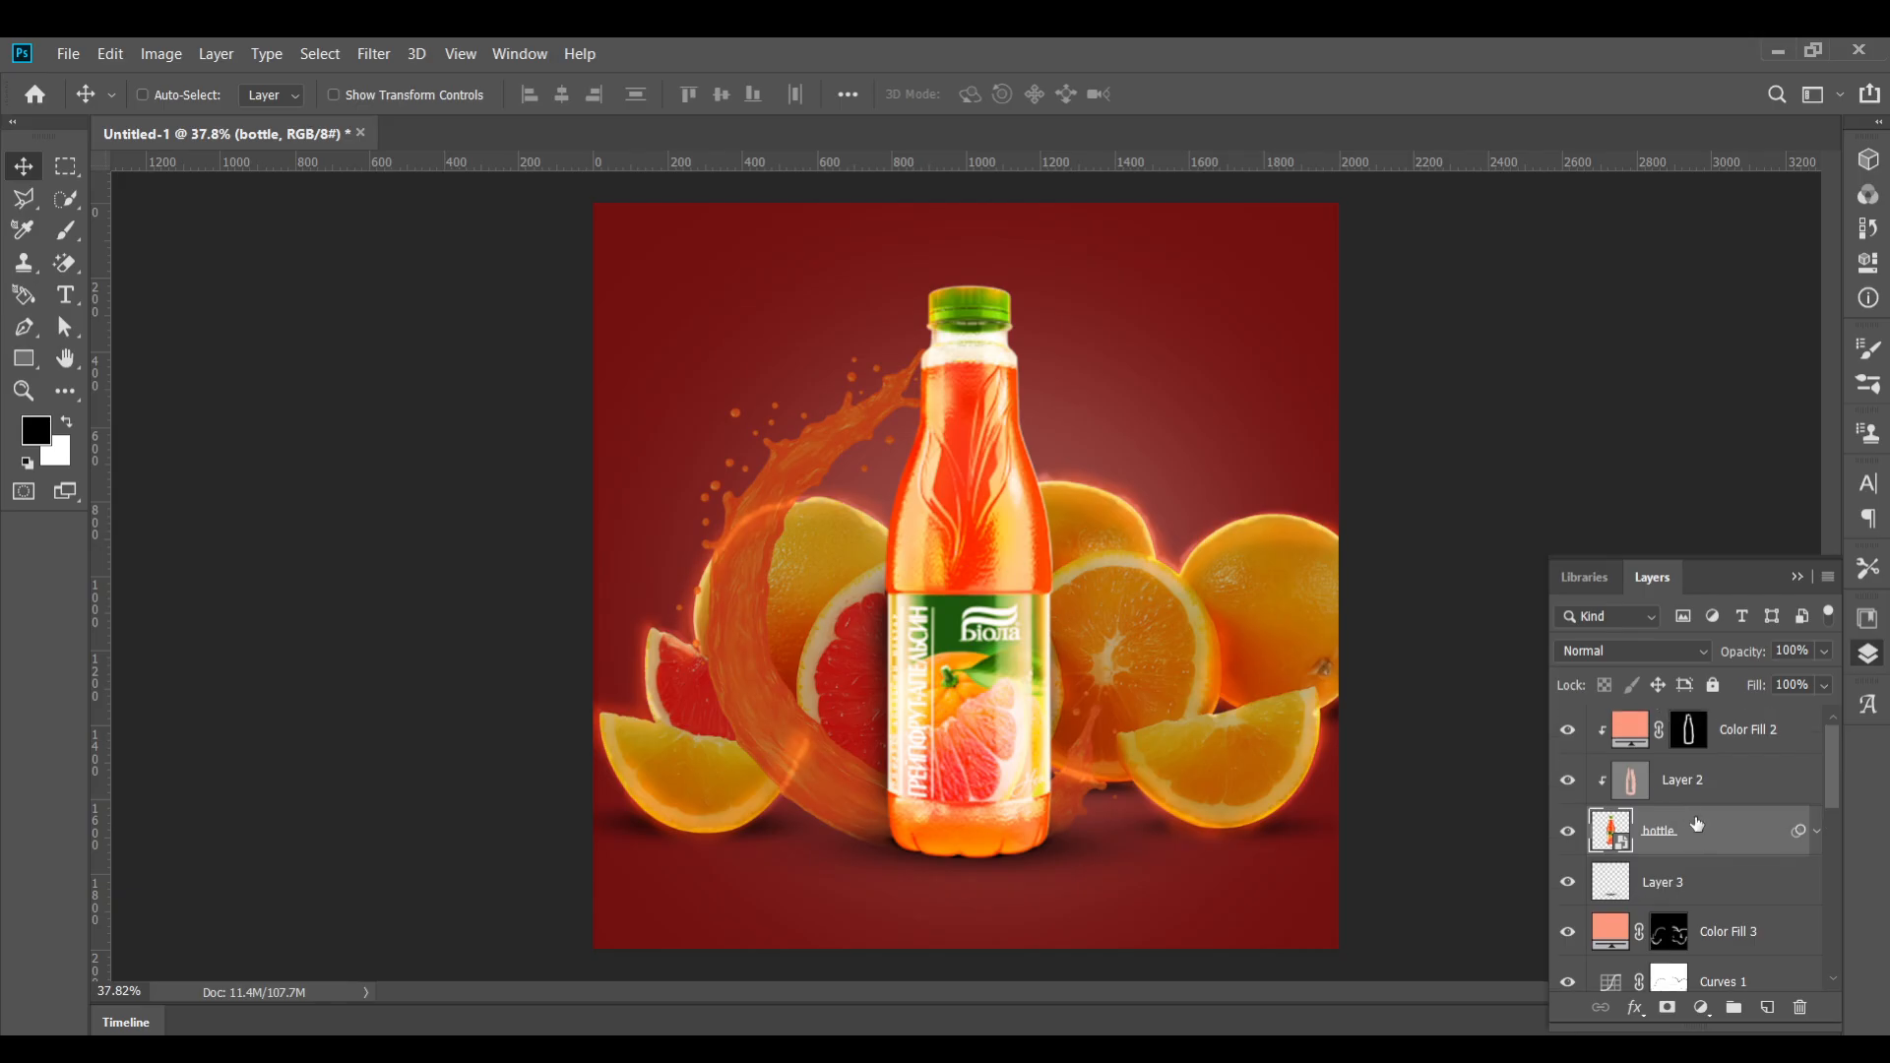
click(1722, 784)
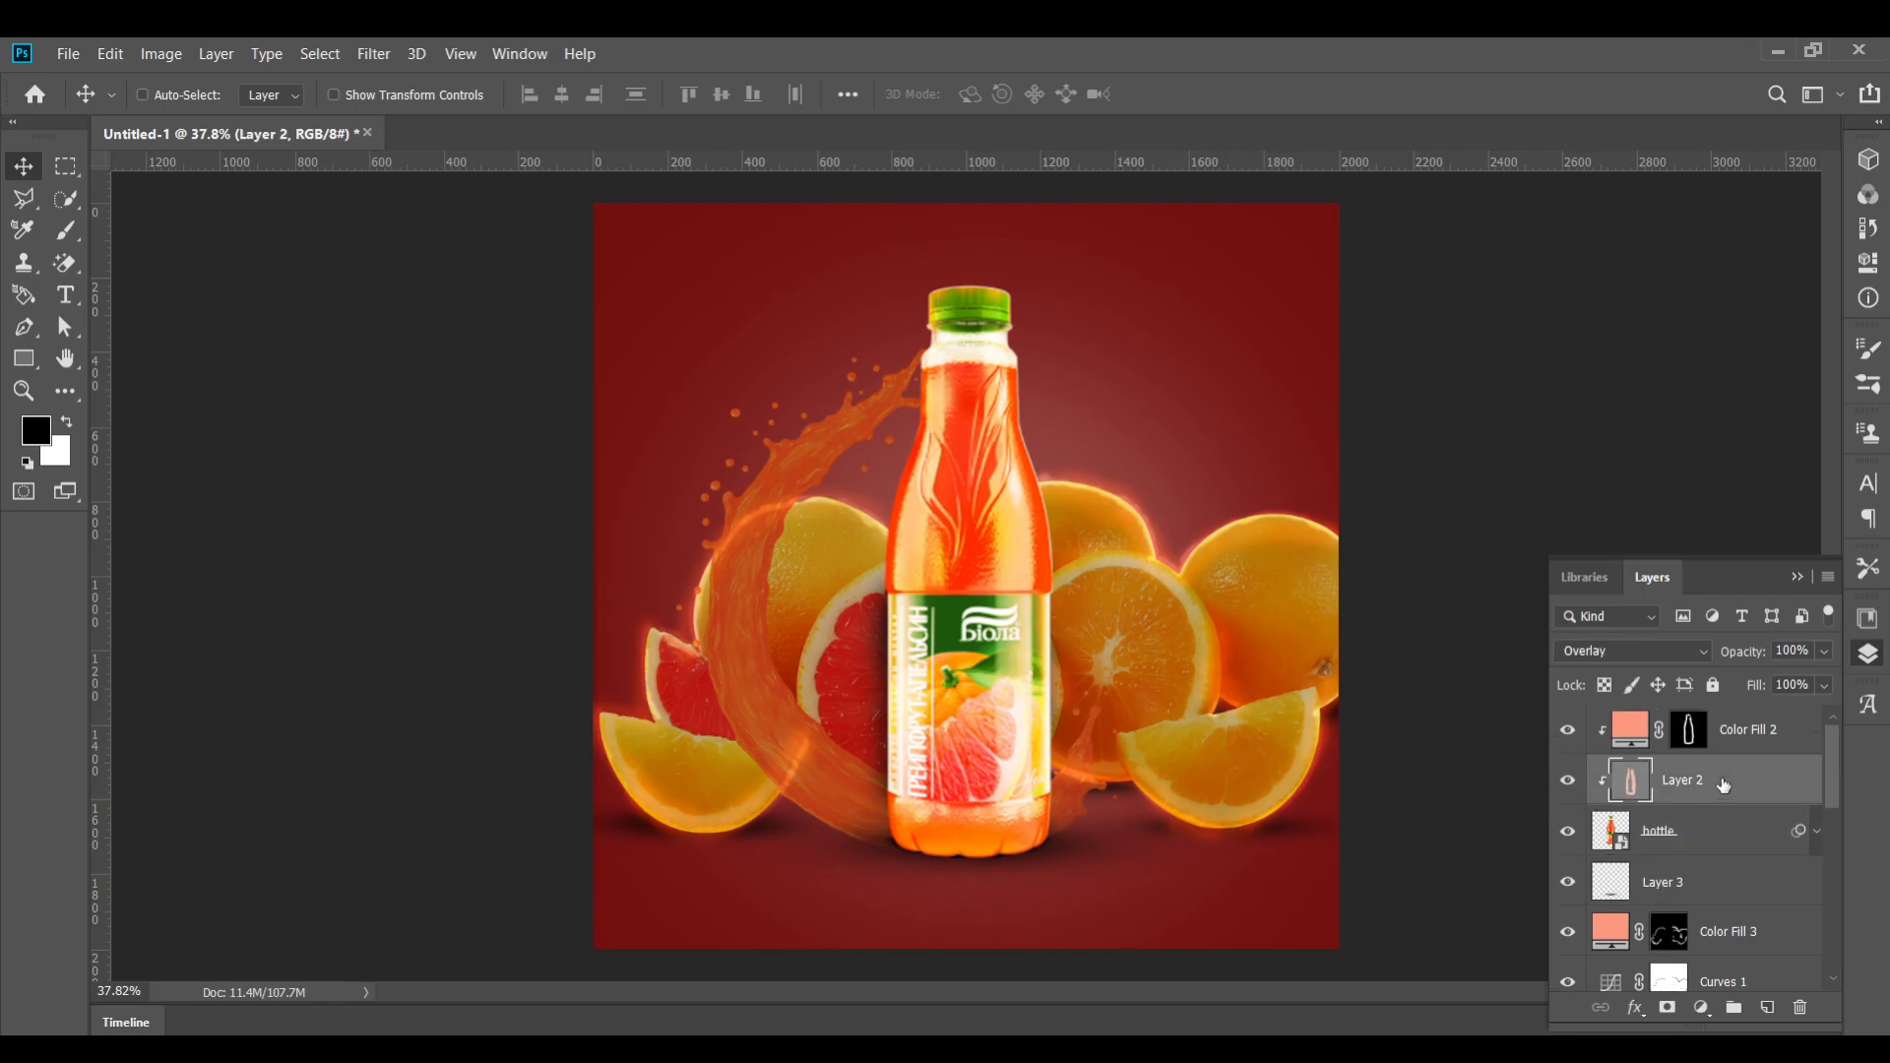
click(1696, 1010)
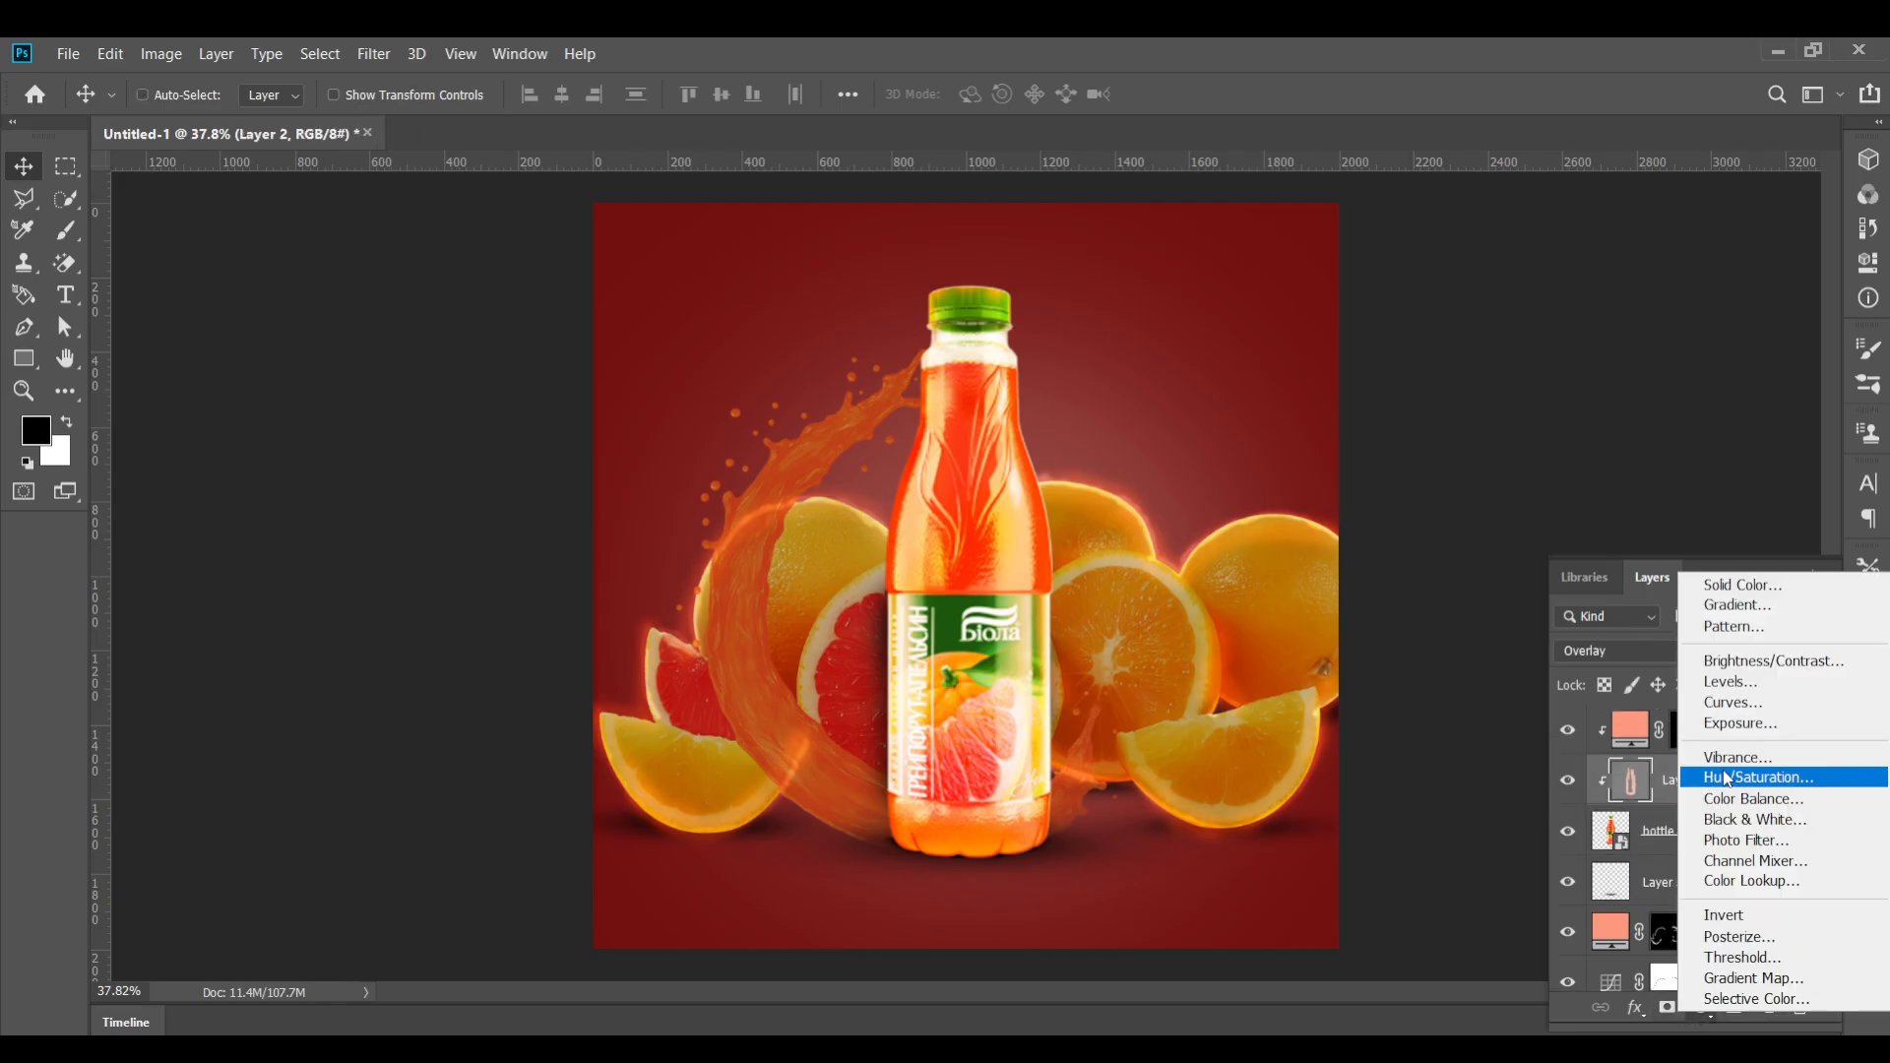
click(1737, 709)
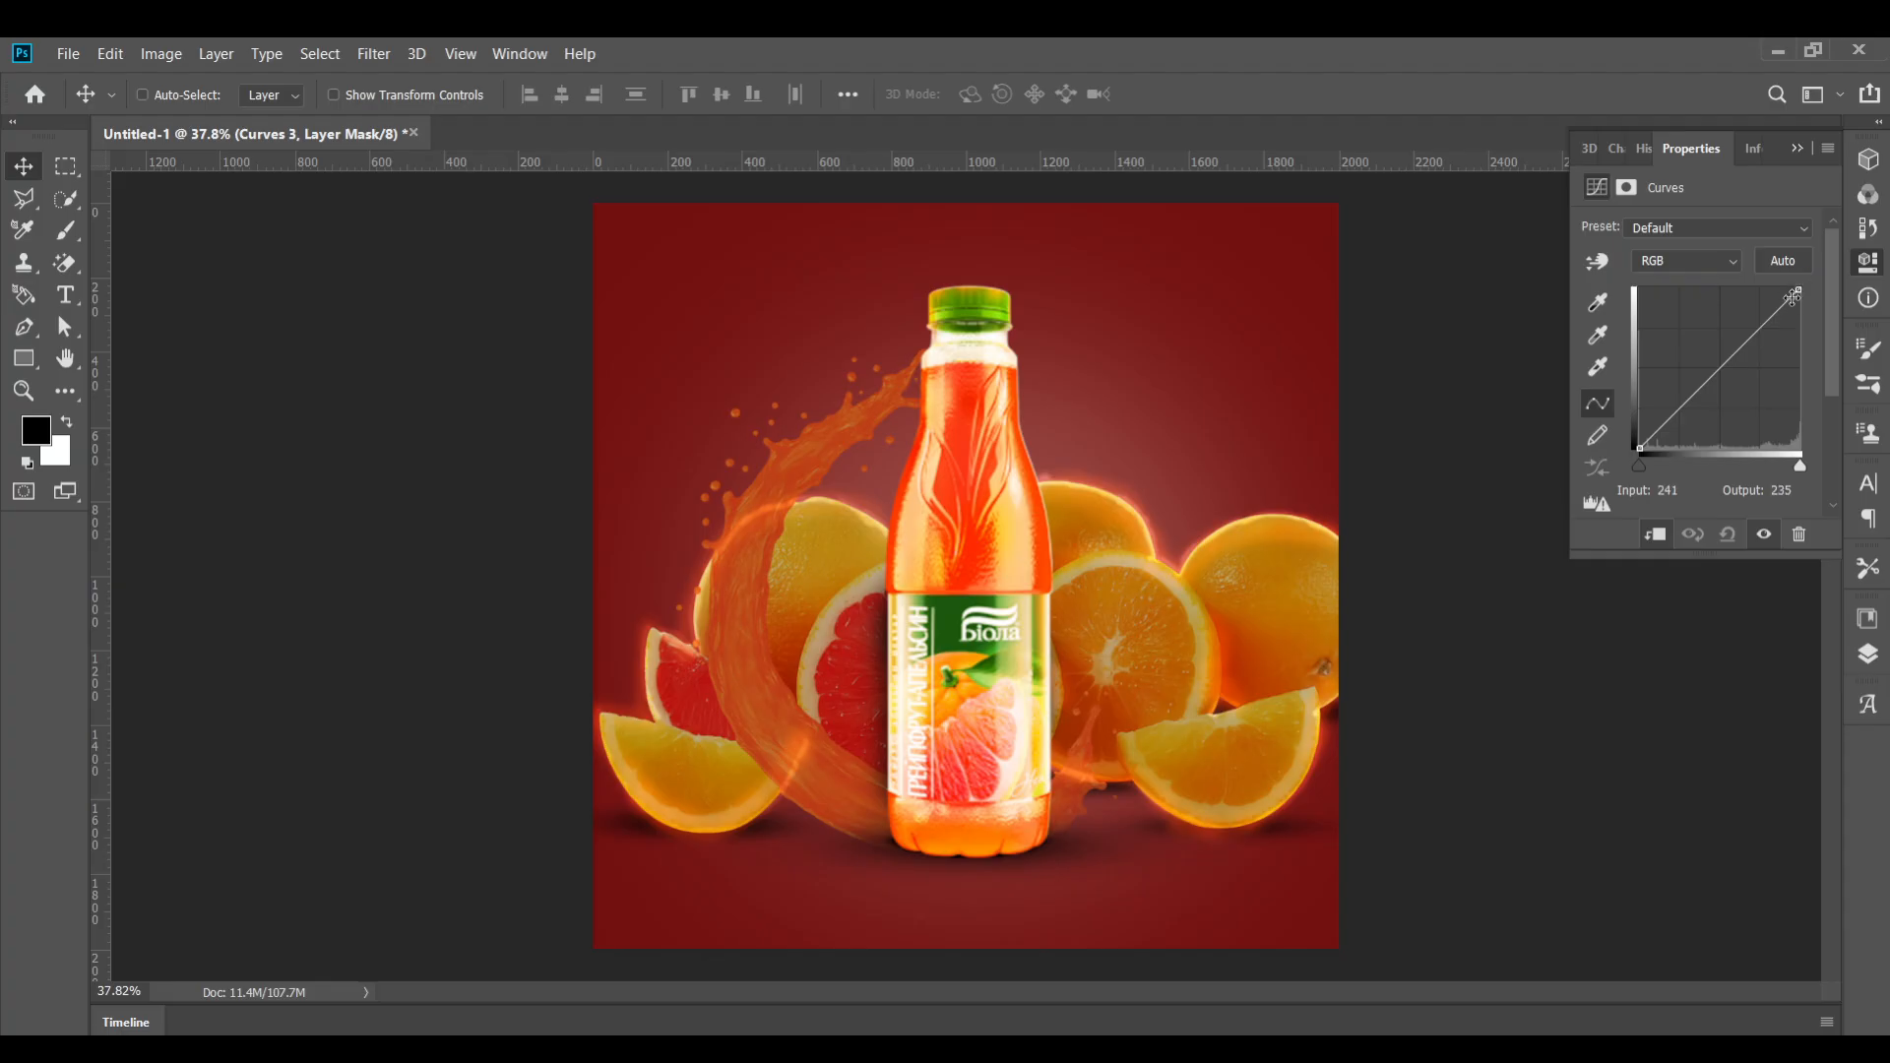
drag(1800, 286, 1810, 357)
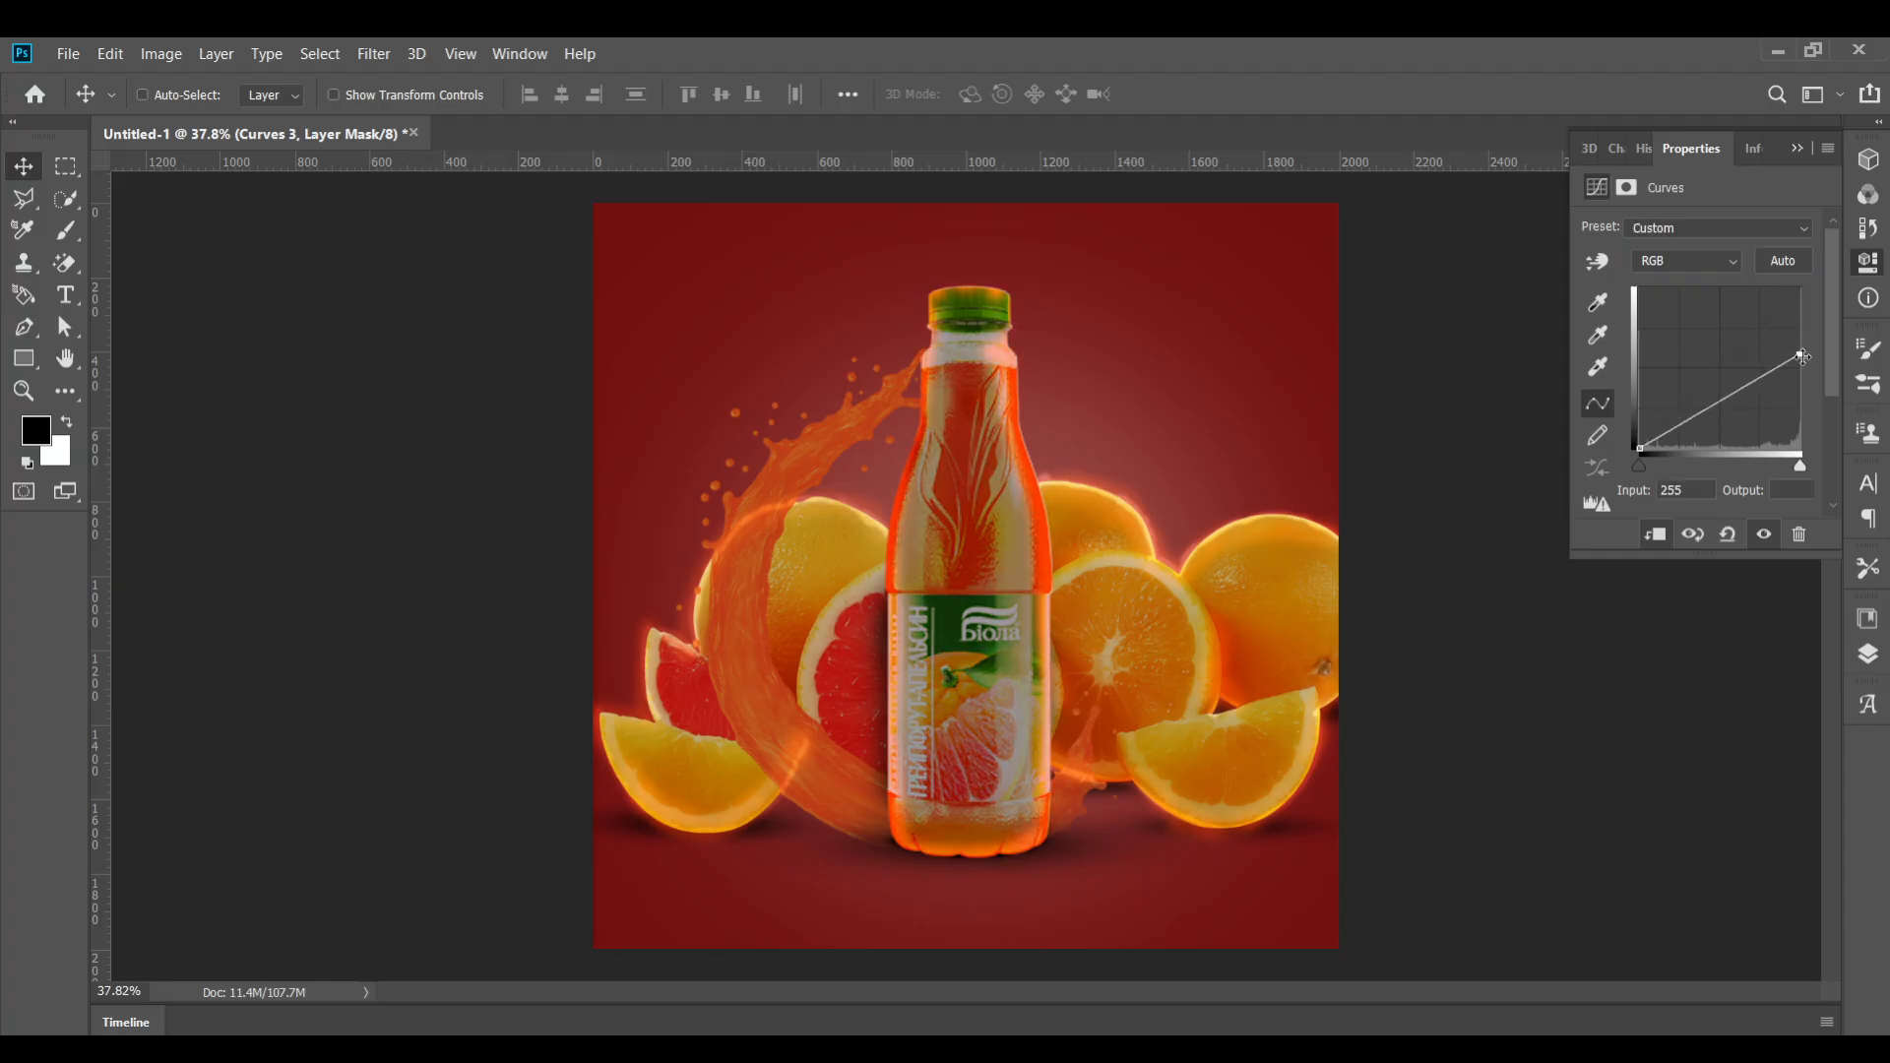
drag(1801, 354, 1799, 372)
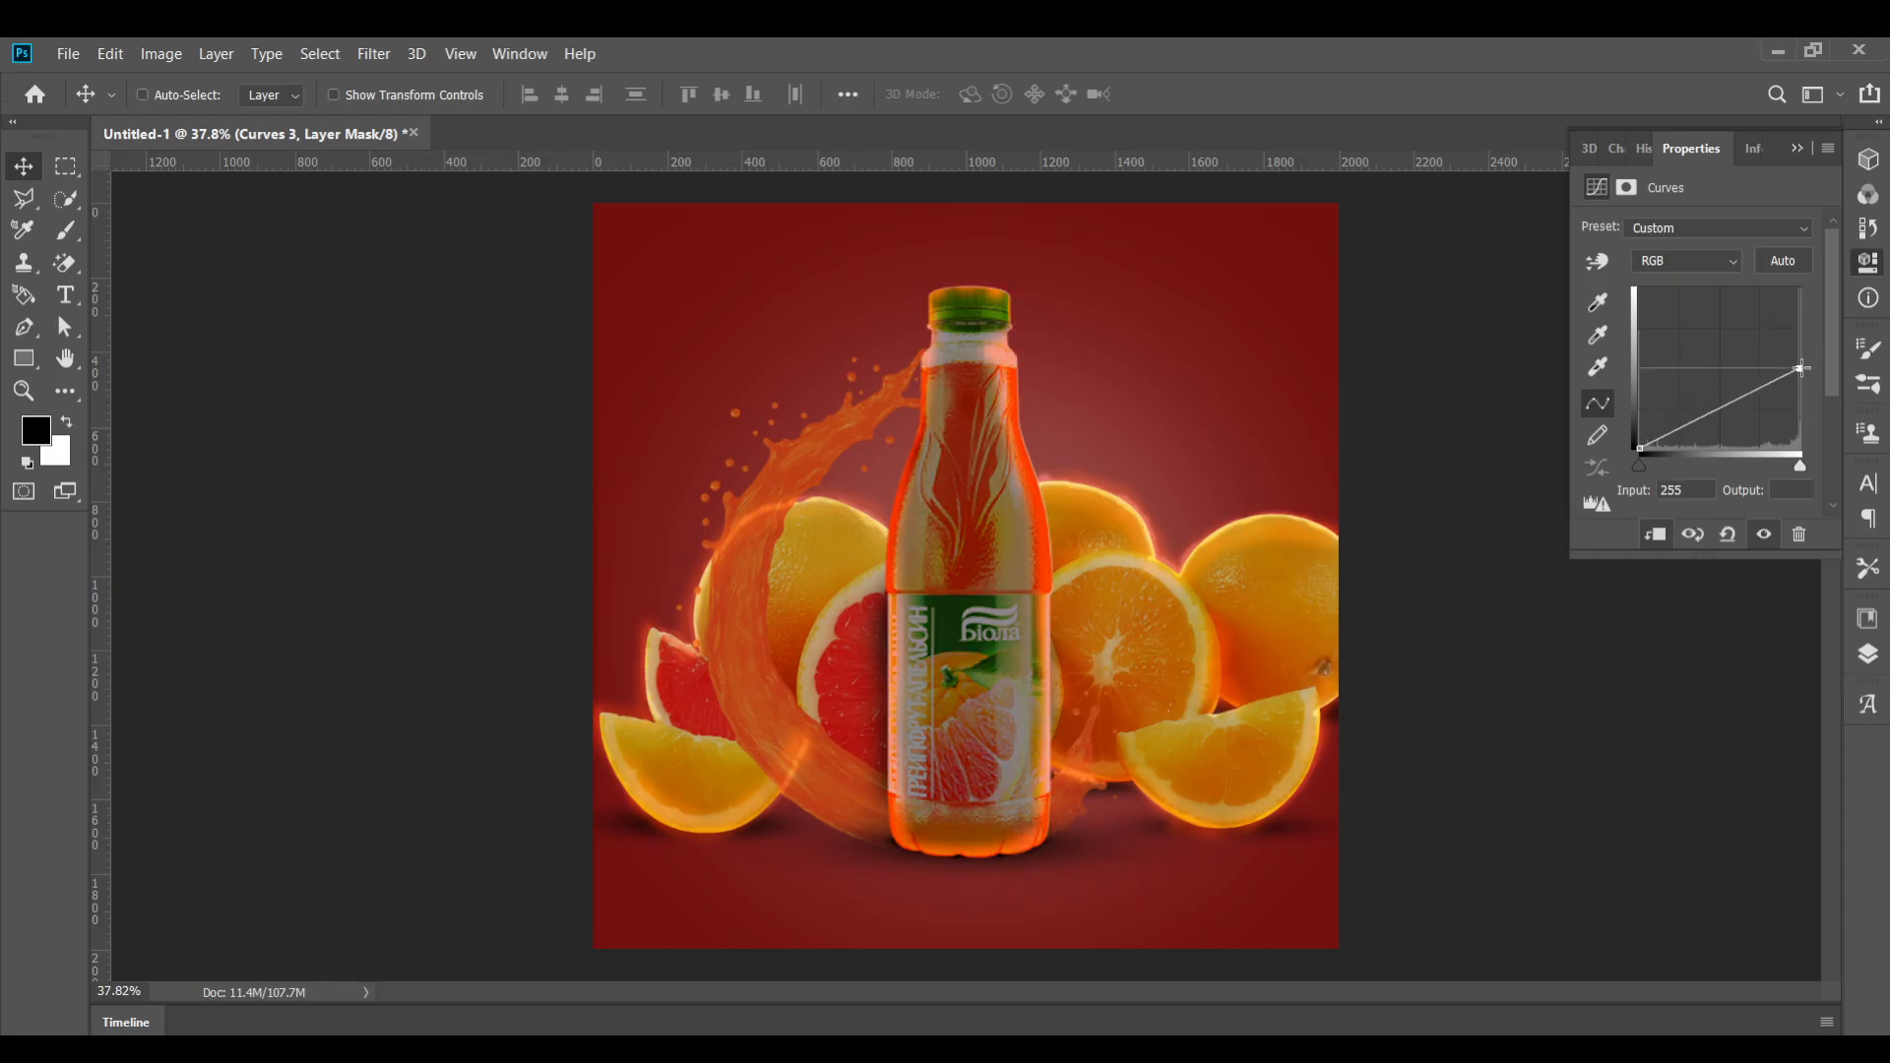
click(1876, 651)
key(ctrl+i)
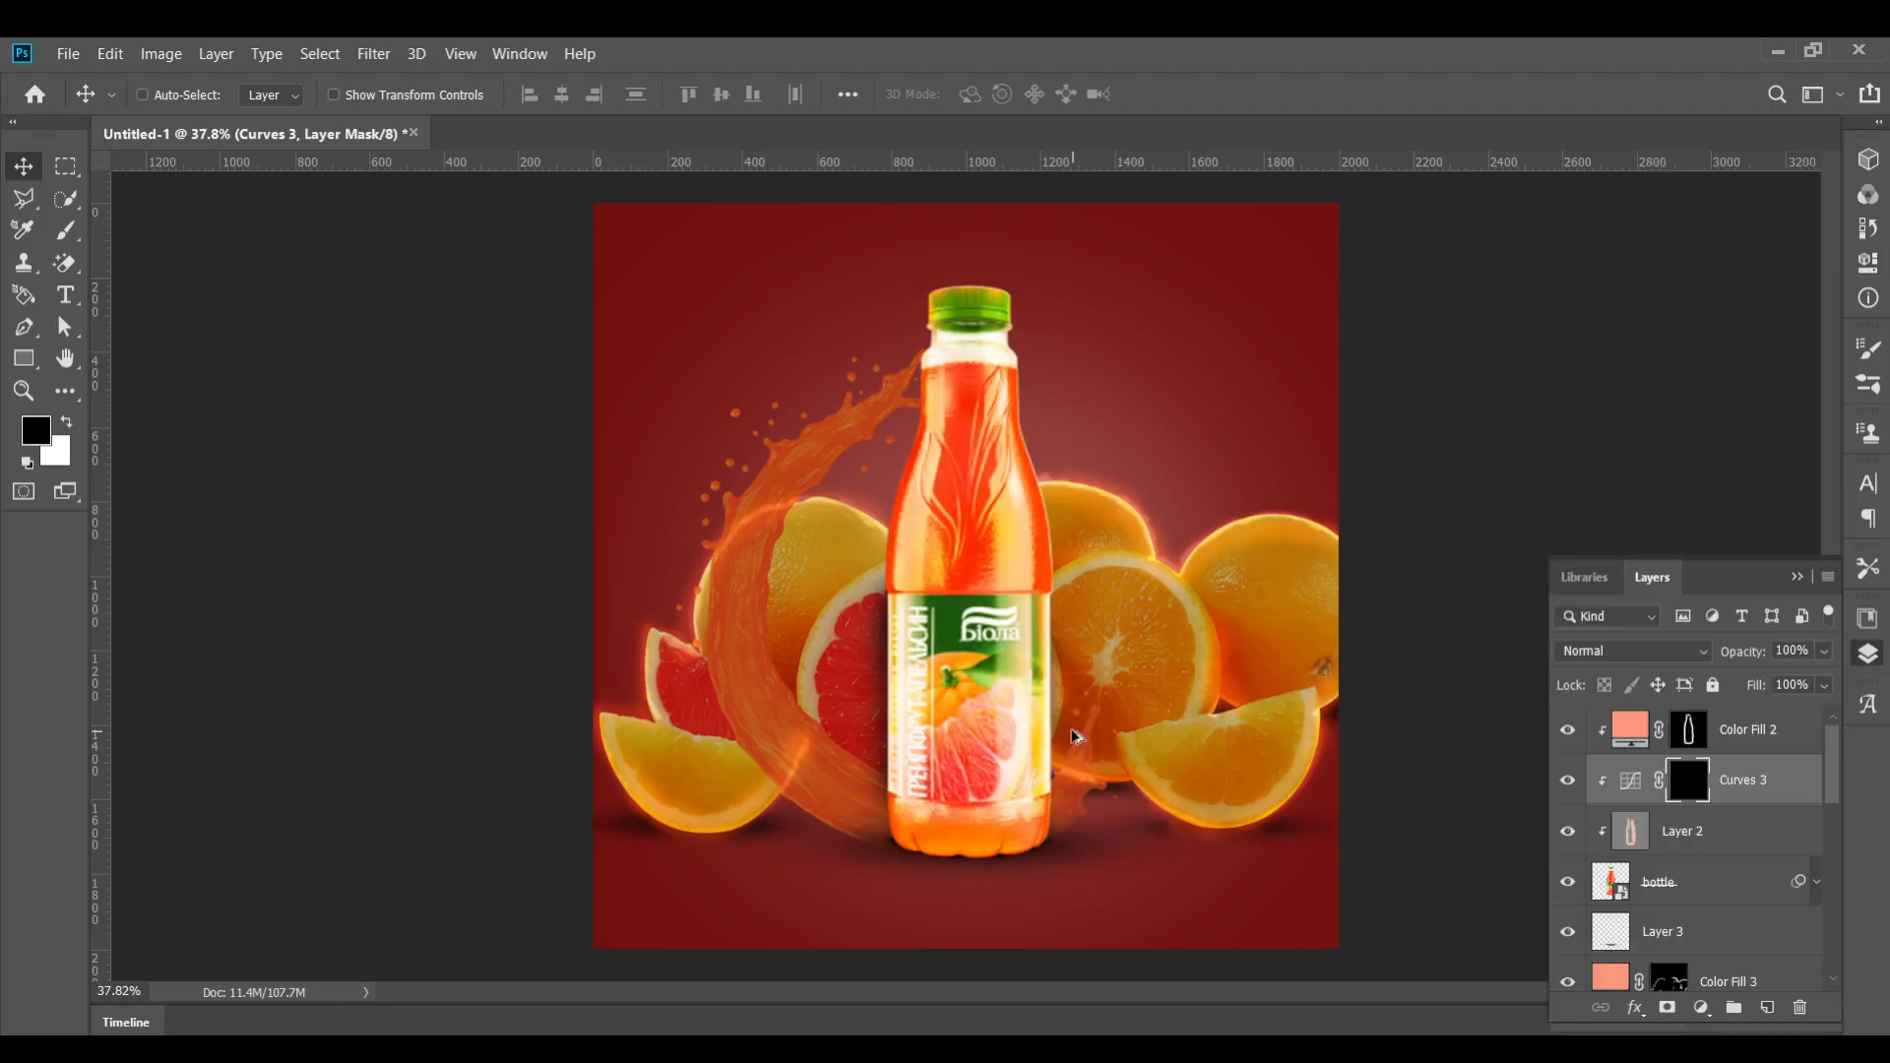
Try painting white at 38% brush opacity on the Curves 3 mask near the bottle's base, undoing the strokes
scroll(1073, 737, up, 5)
key(b)
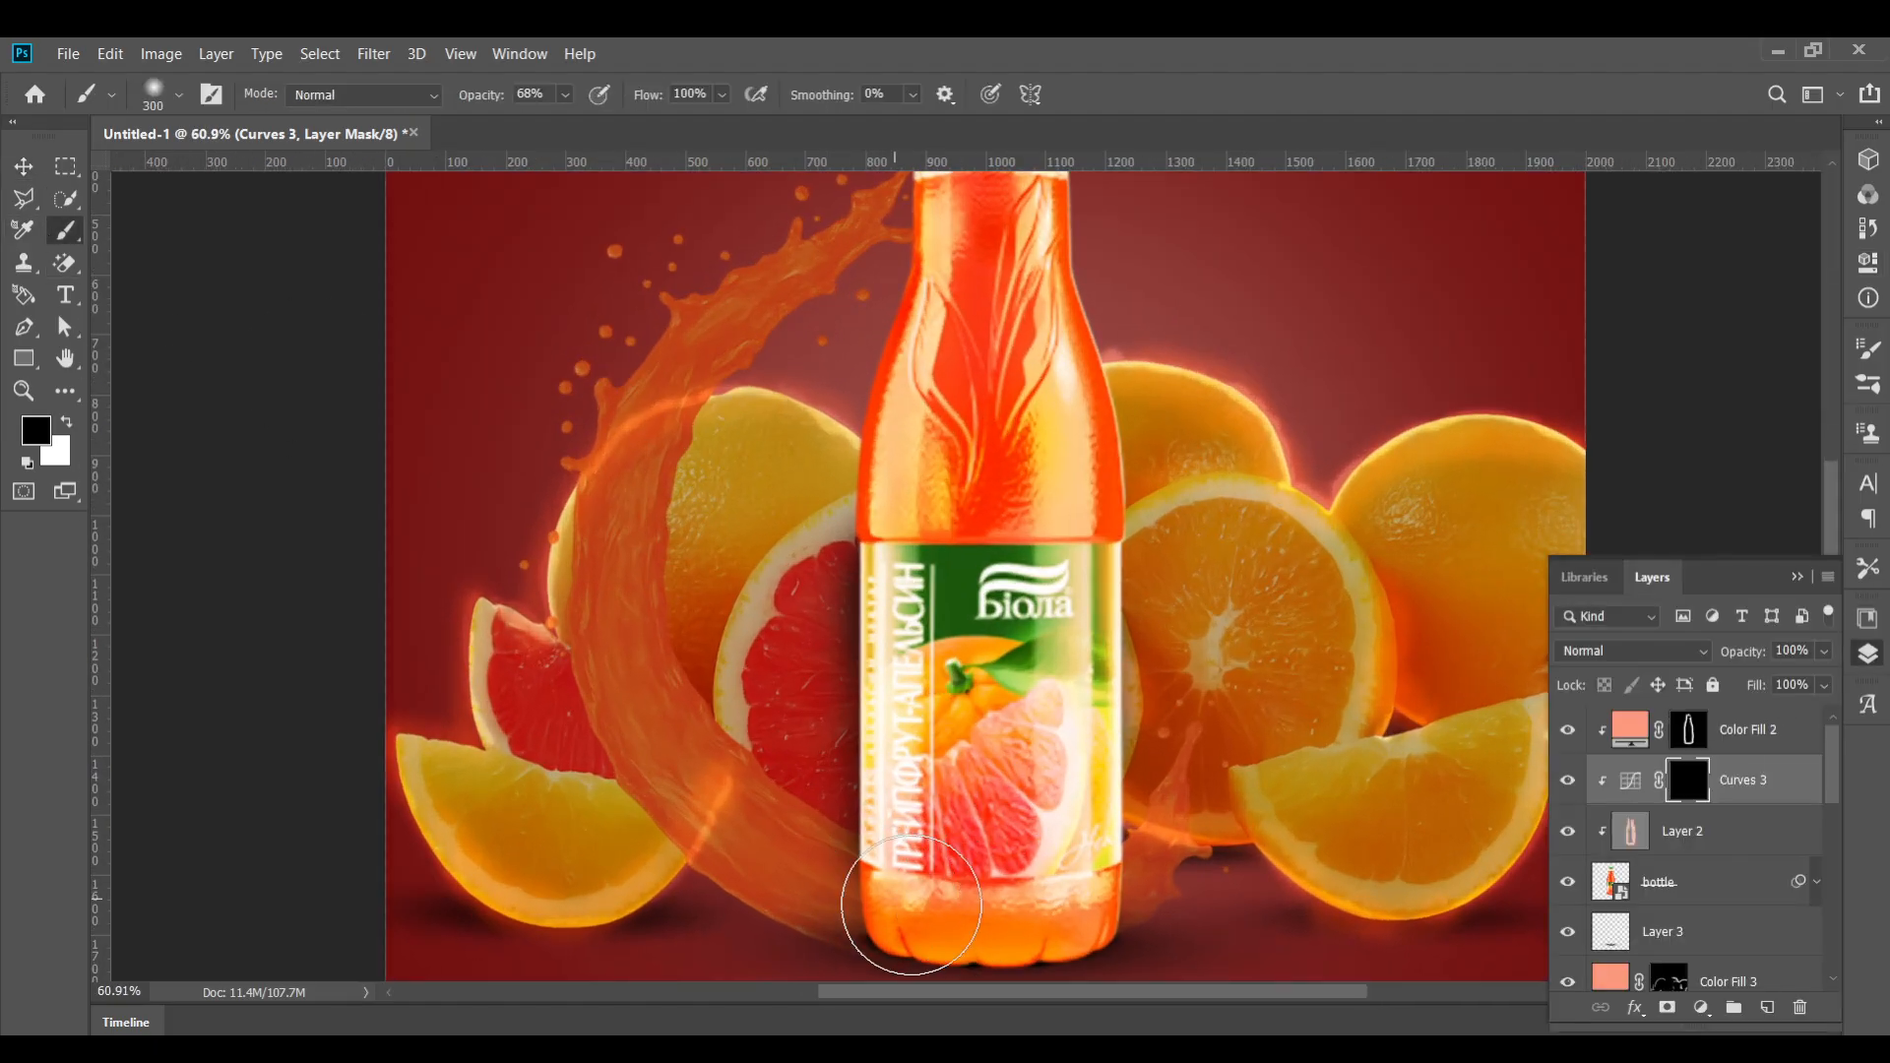
key(x)
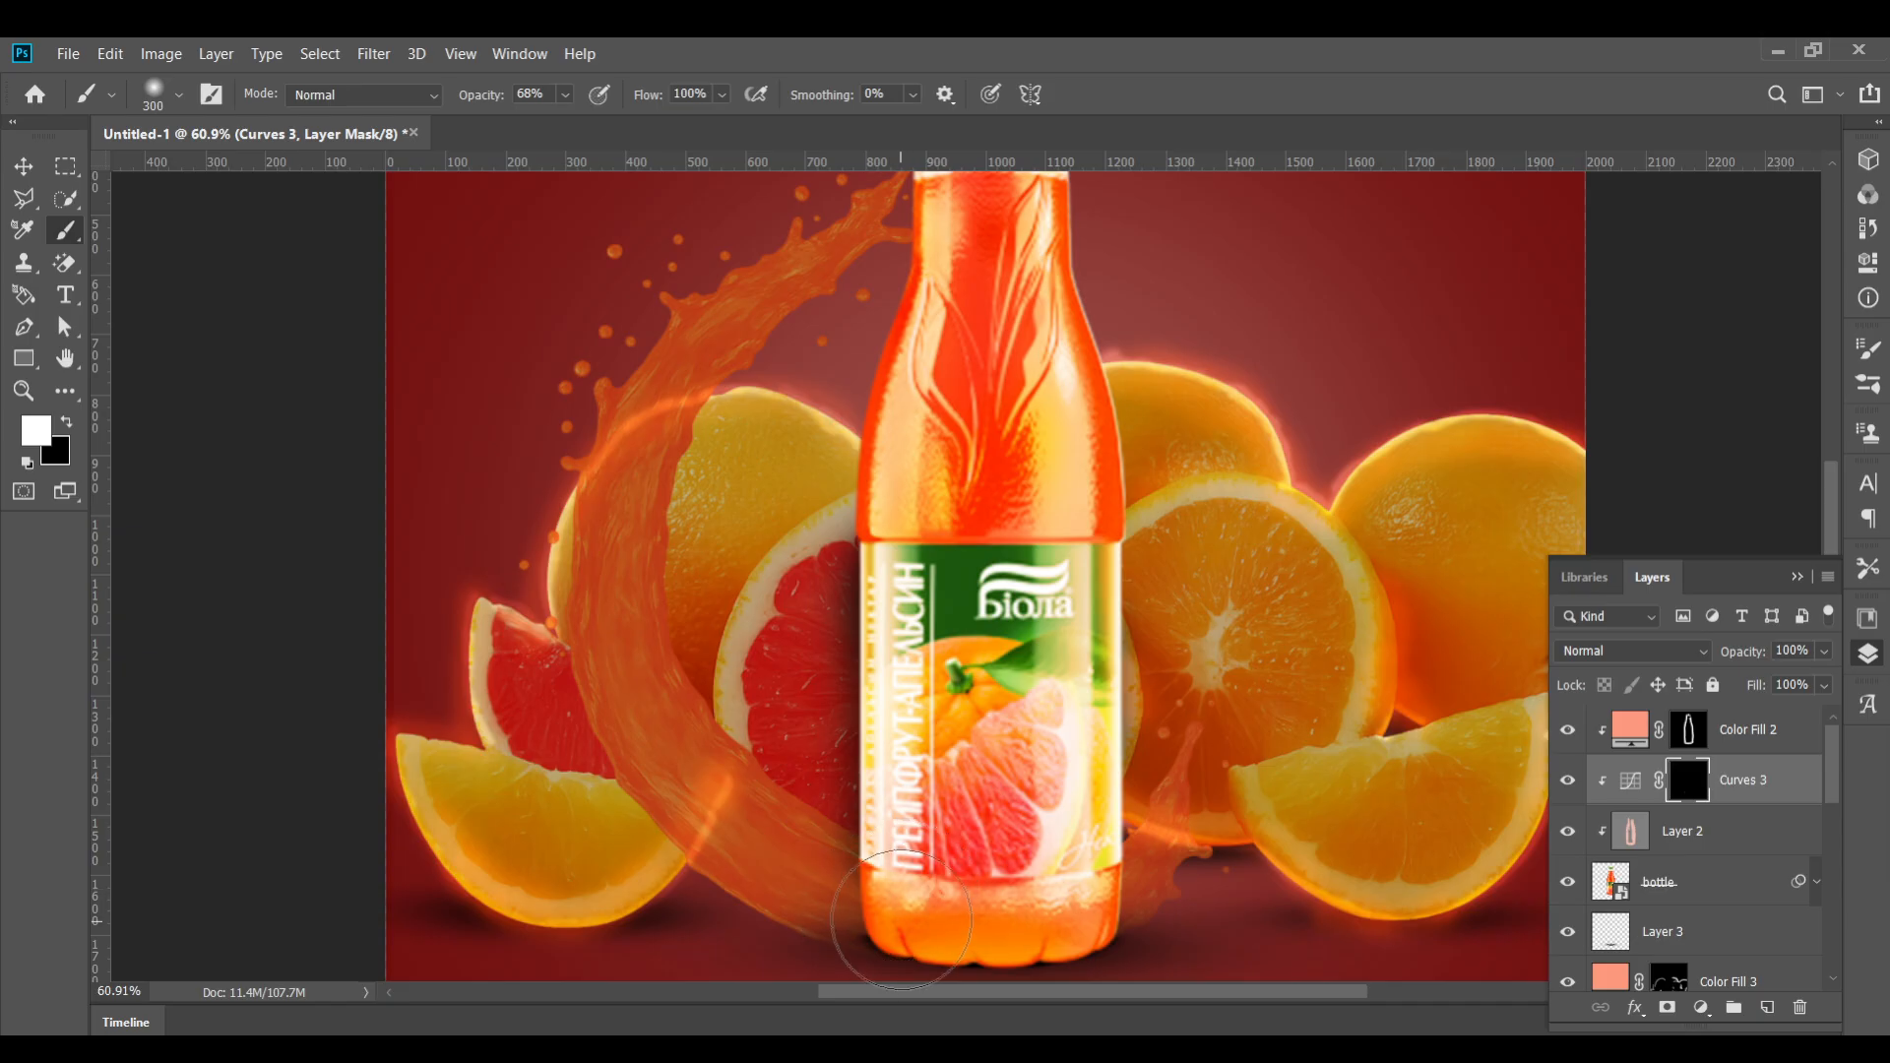
key(bracketleft)
key(bracketleft)
key(bracketleft)
key(bracketleft)
key(bracketleft)
key(3)
key(8)
mouse_move(915, 920)
mouse_down()
mouse_move(1063, 921)
mouse_move(1093, 891)
mouse_move(861, 886)
mouse_move(1132, 886)
mouse_move(883, 899)
mouse_up()
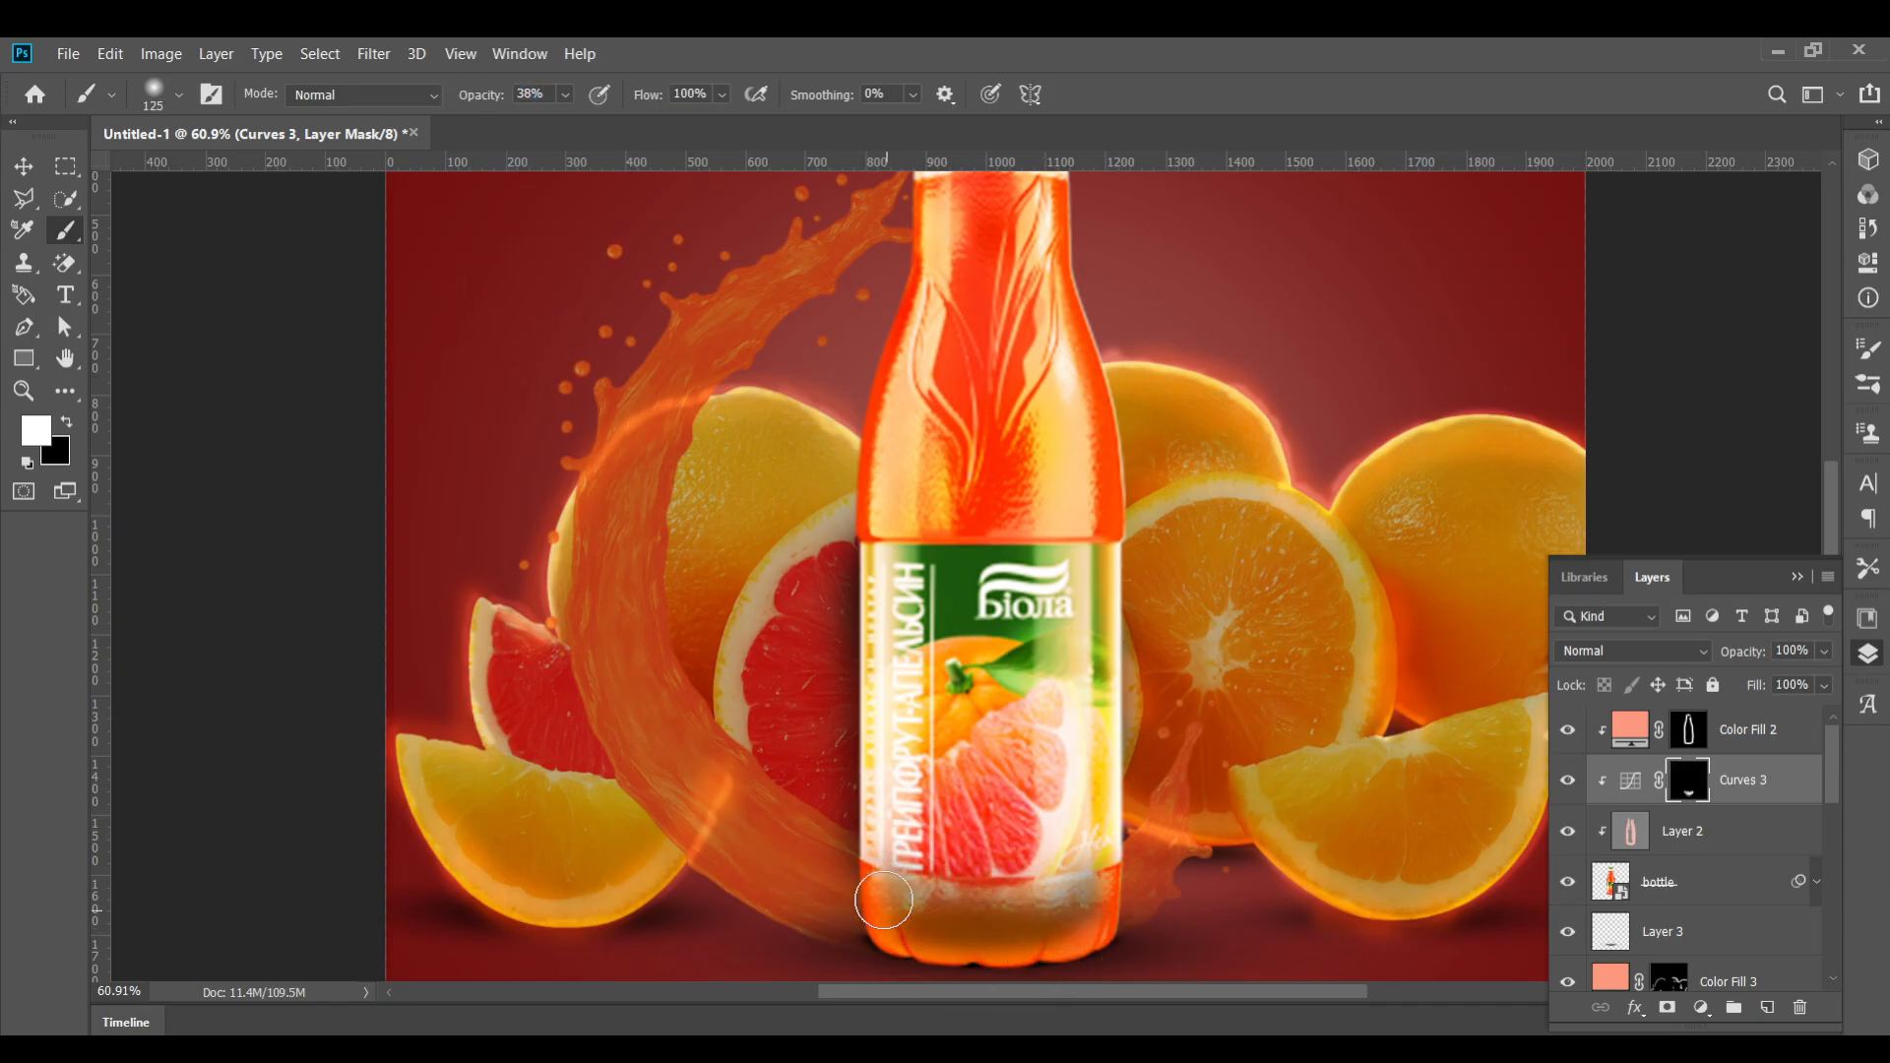
scroll(883, 899, down, 5)
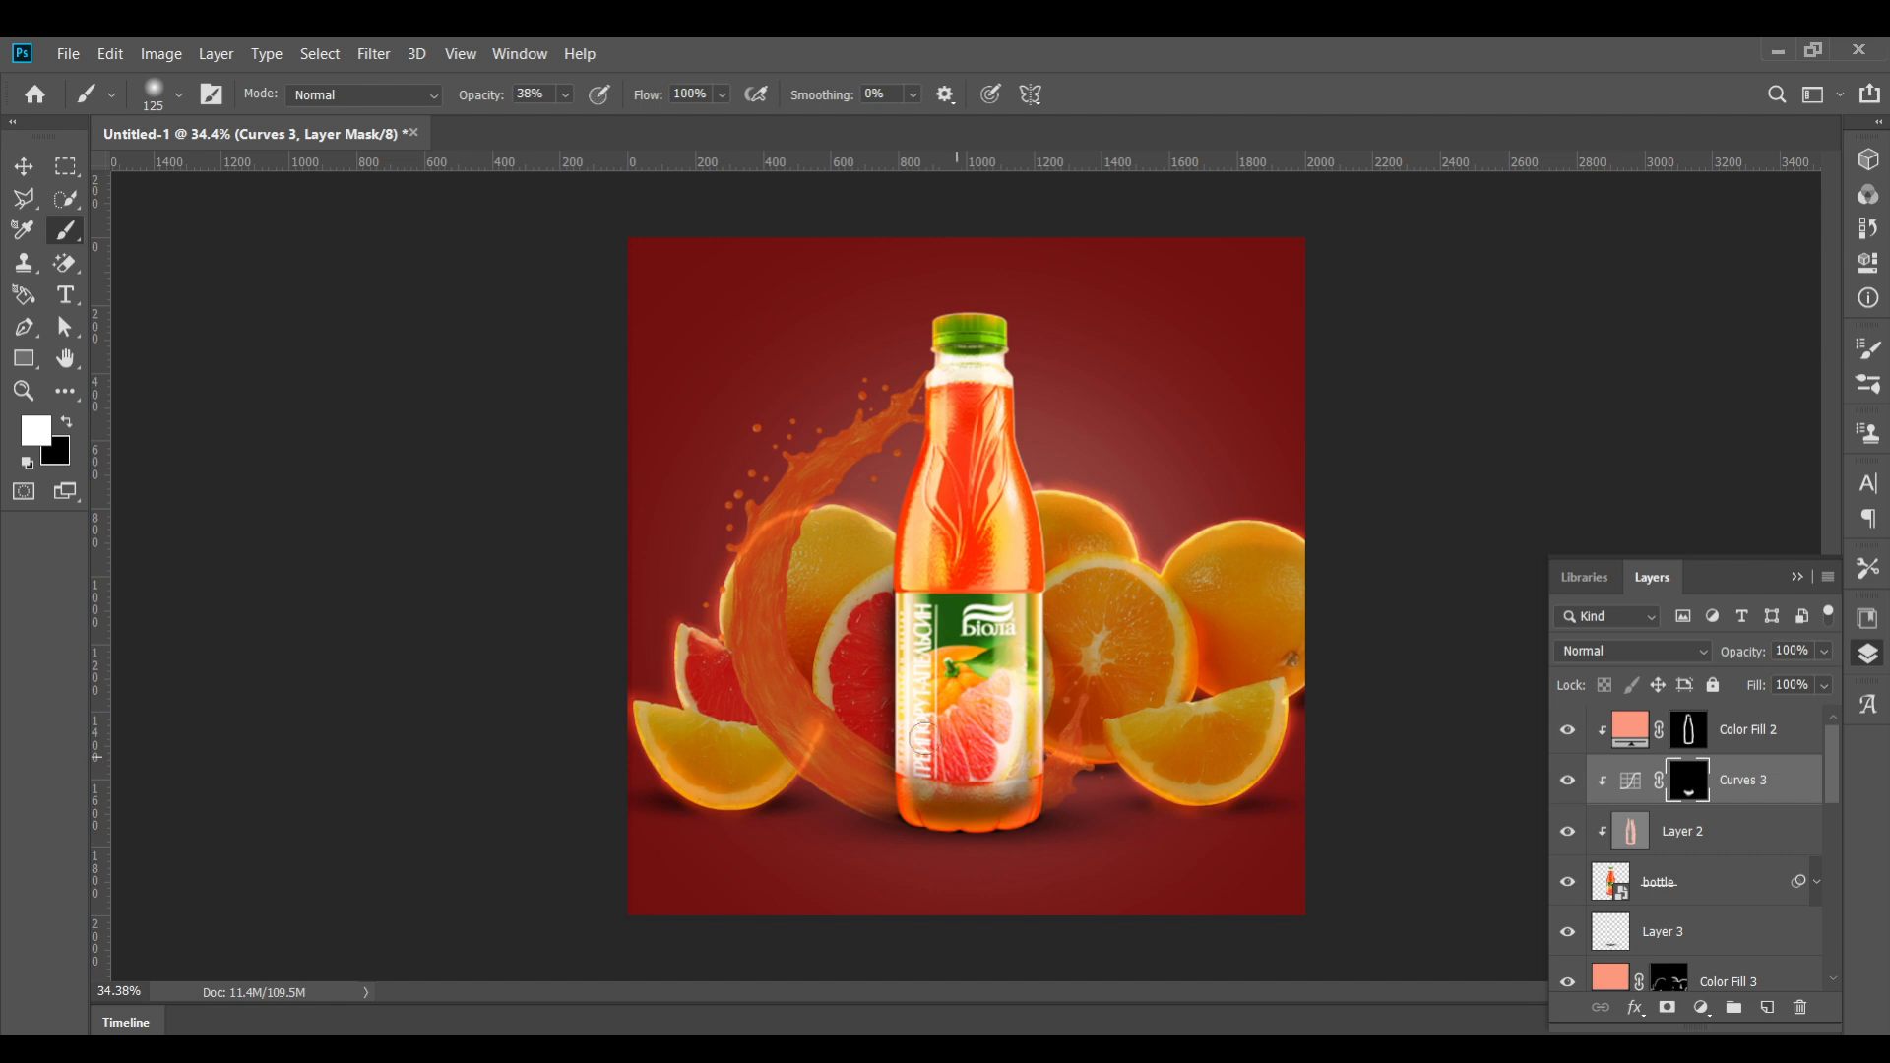
drag(923, 738, 898, 827)
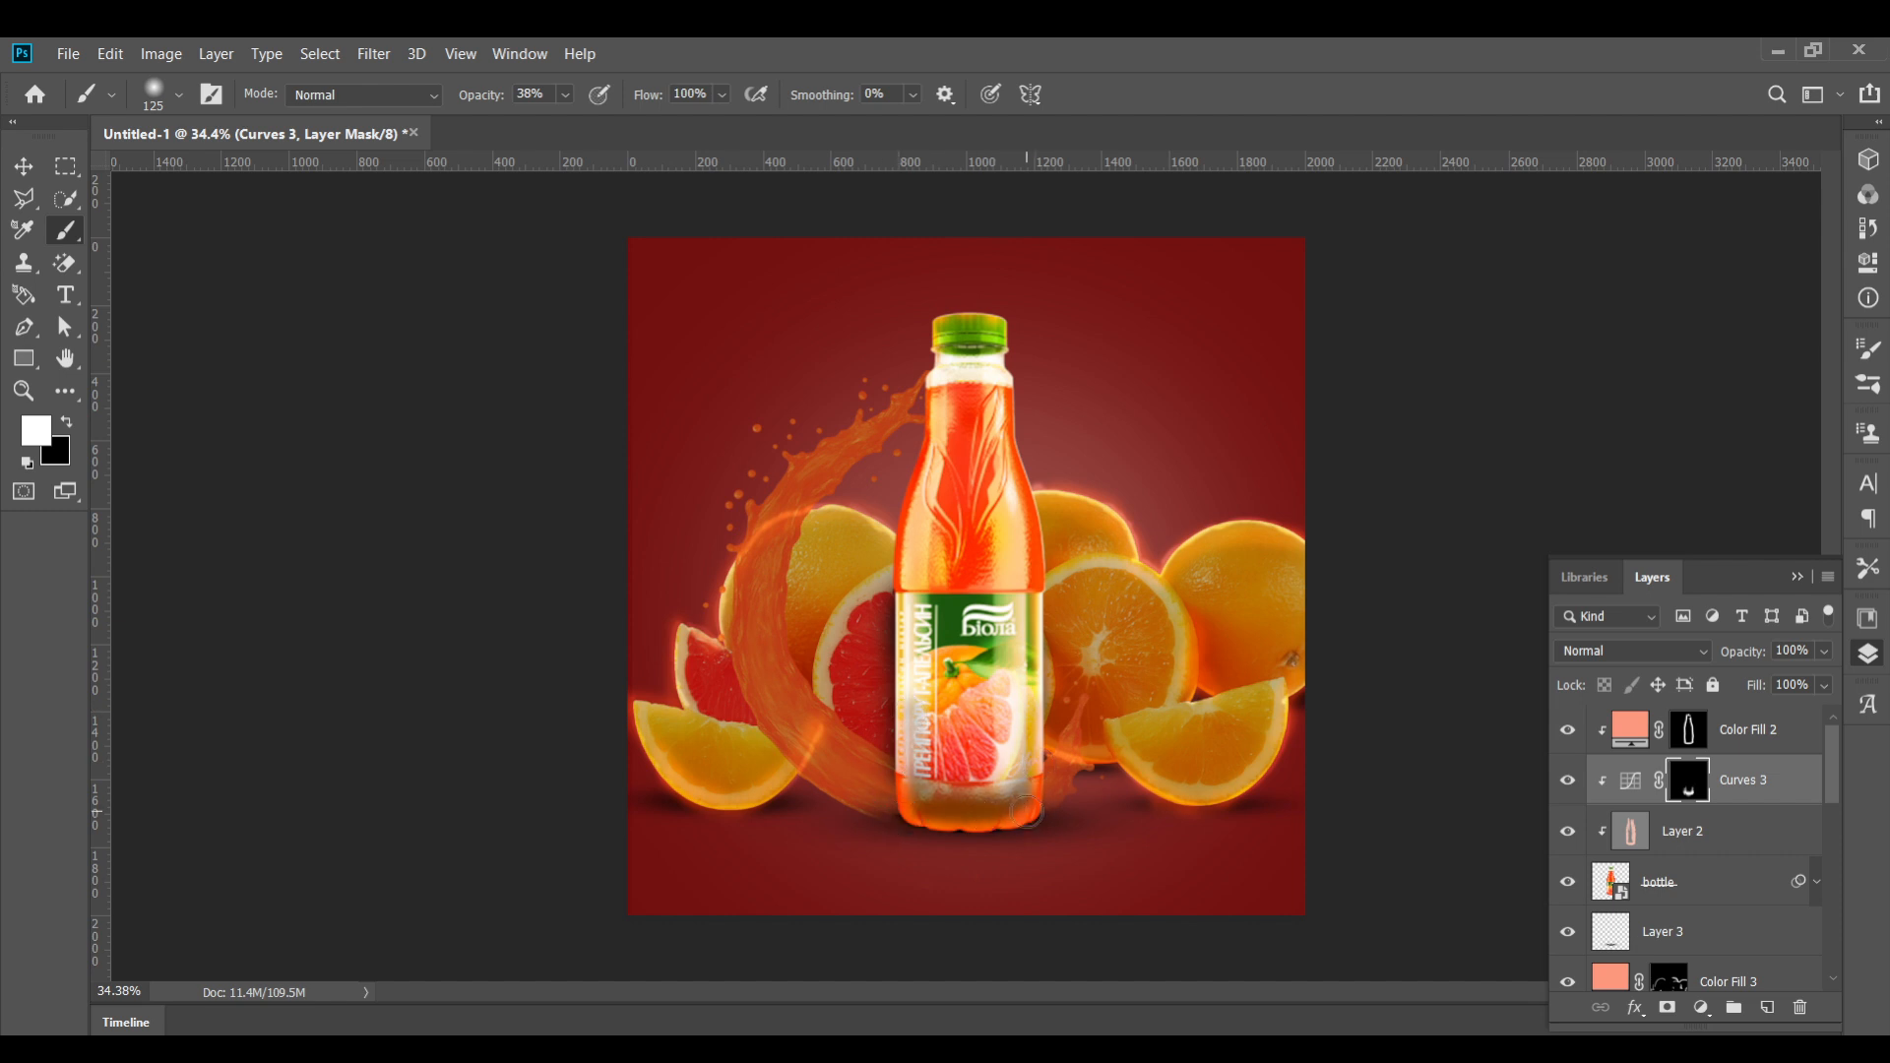
key(ctrl+z)
key(ctrl+z)
key(ctrl+z)
key(ctrl+z)
key(ctrl+z)
key(ctrl+z)
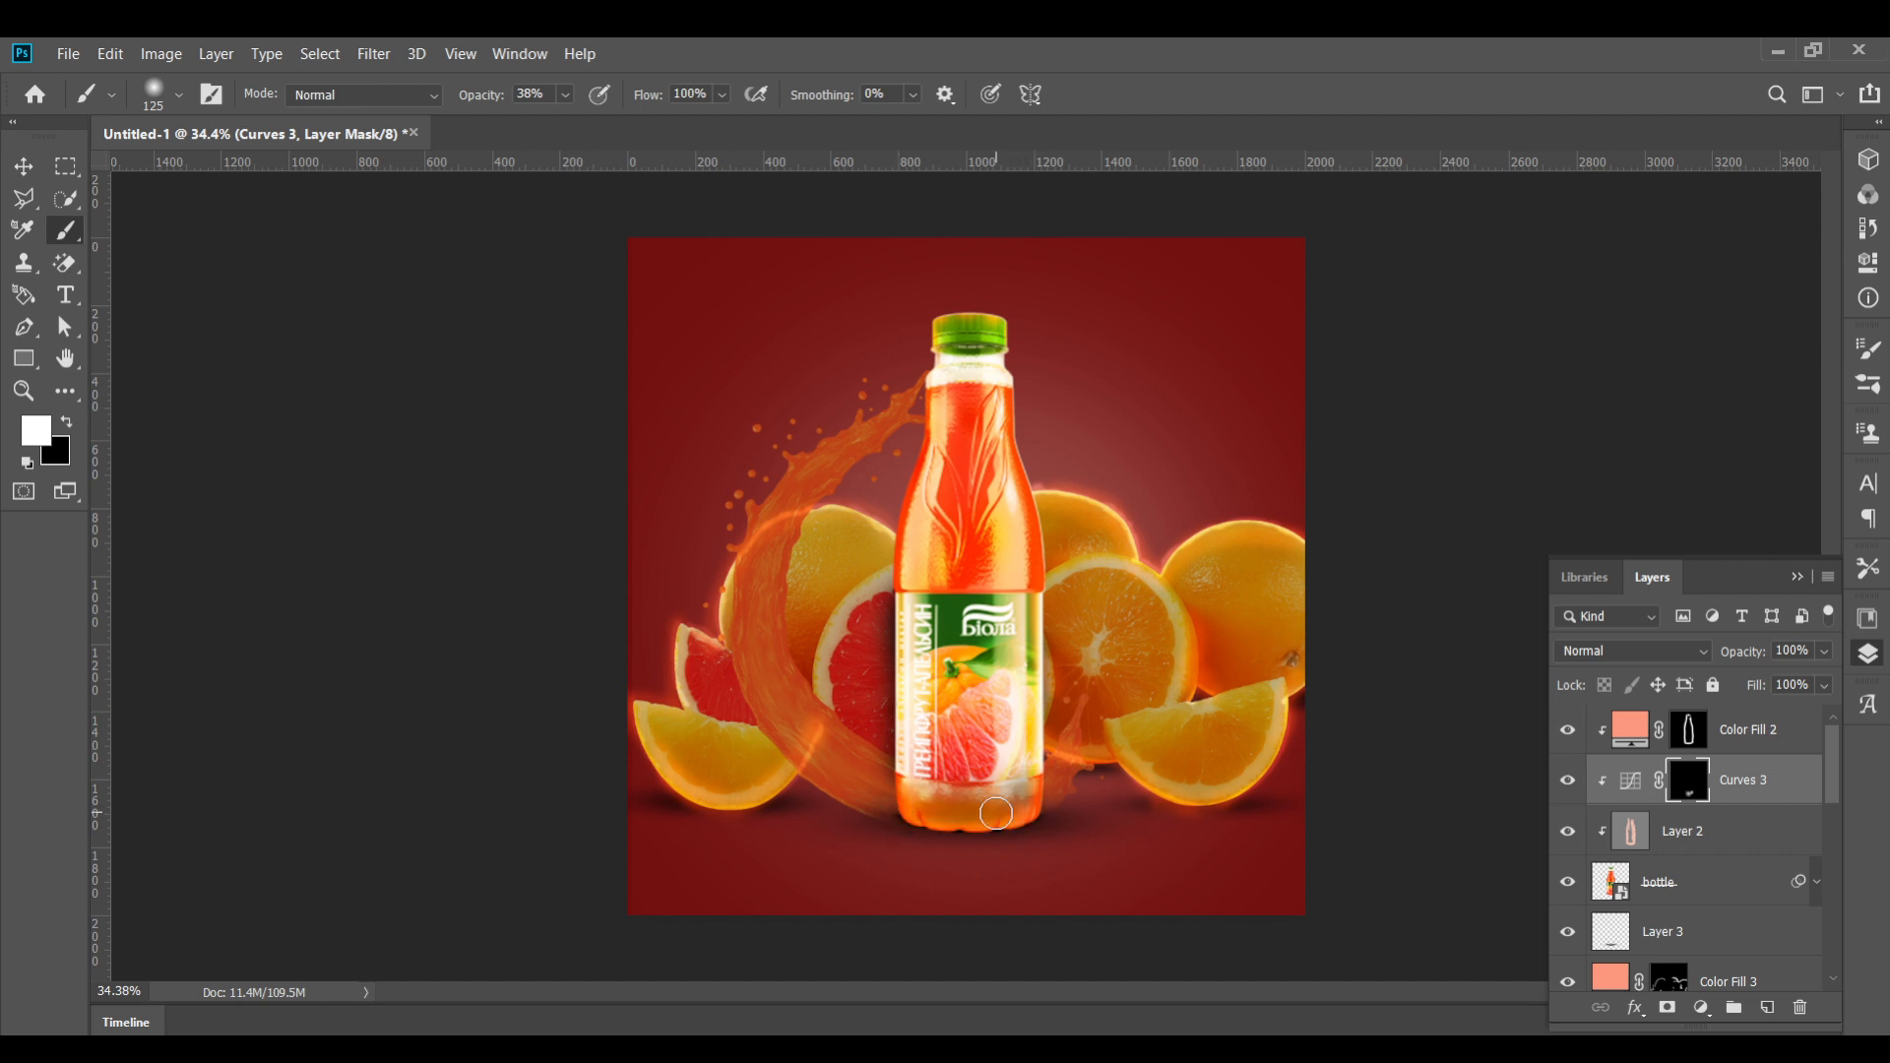
Enlarge the brush and paint white down the bottle's left and right edges on the Curves 3 mask
key(bracketright)
key(bracketright)
key(bracketright)
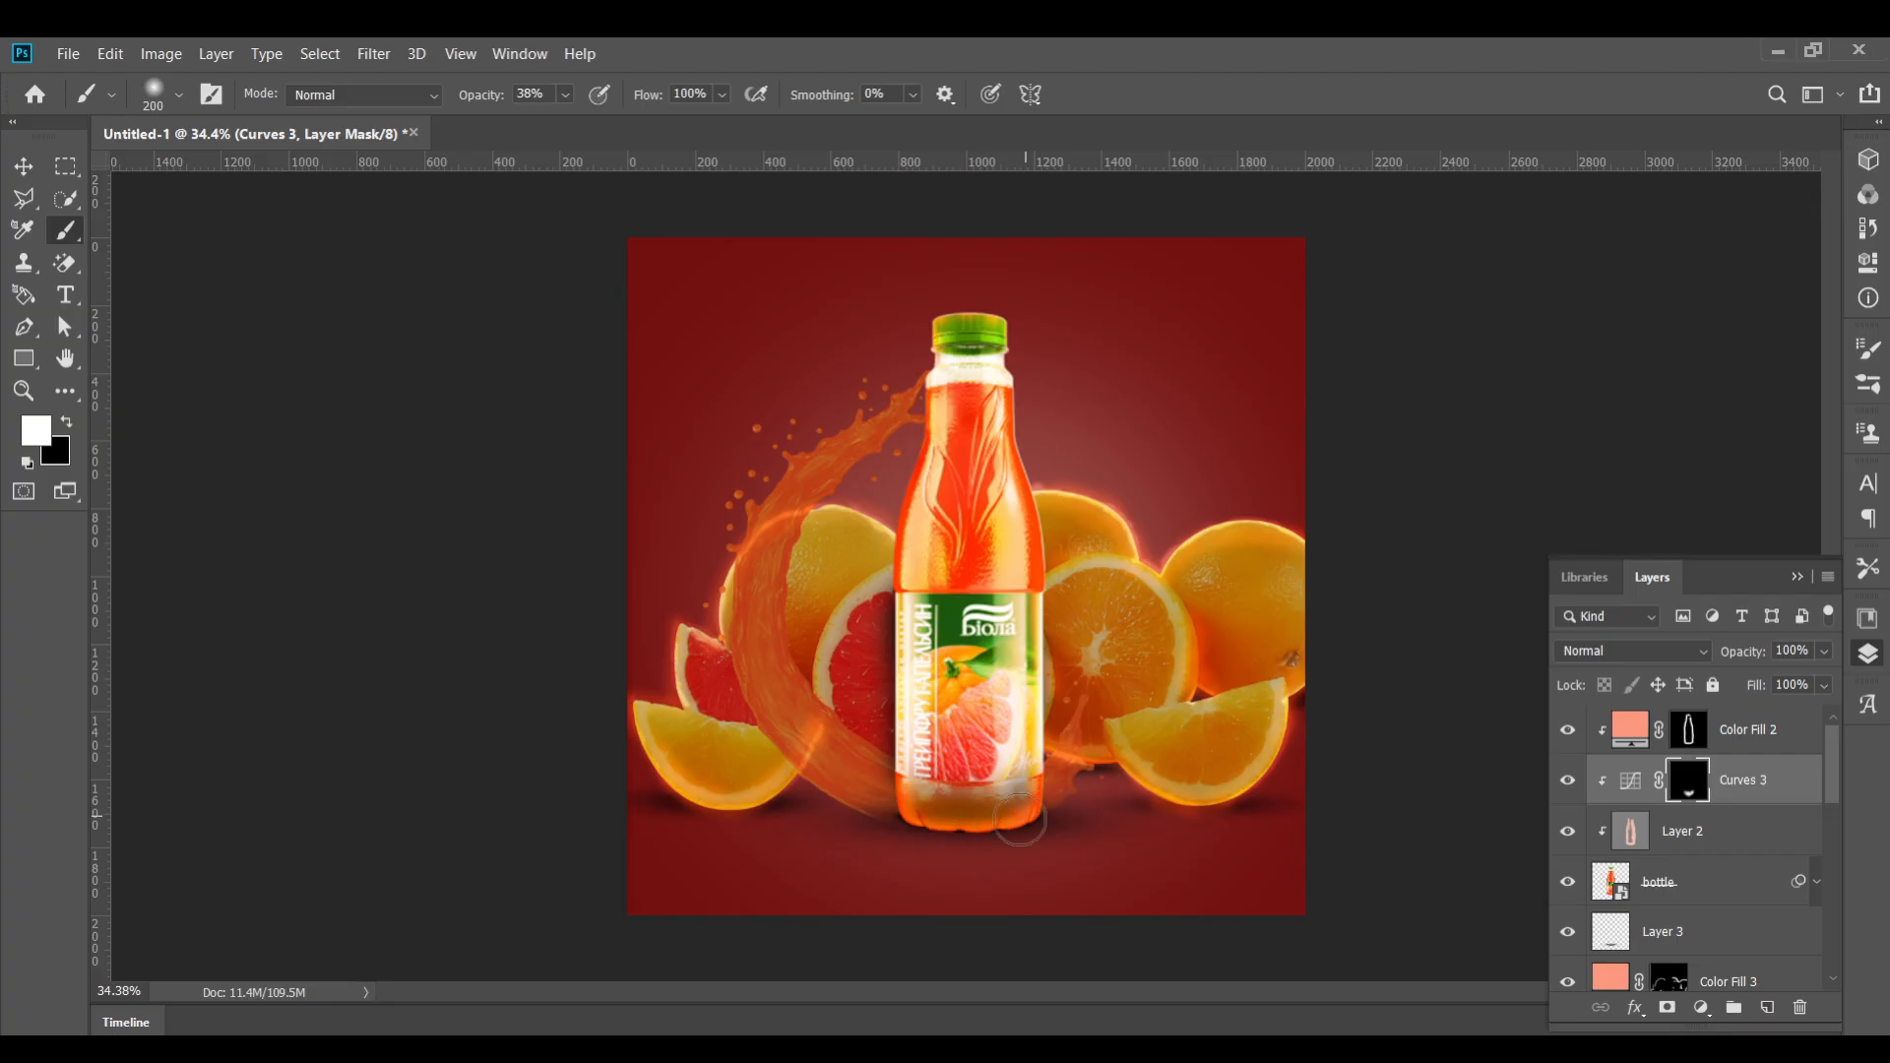
drag(893, 678, 911, 835)
drag(1026, 659, 1021, 823)
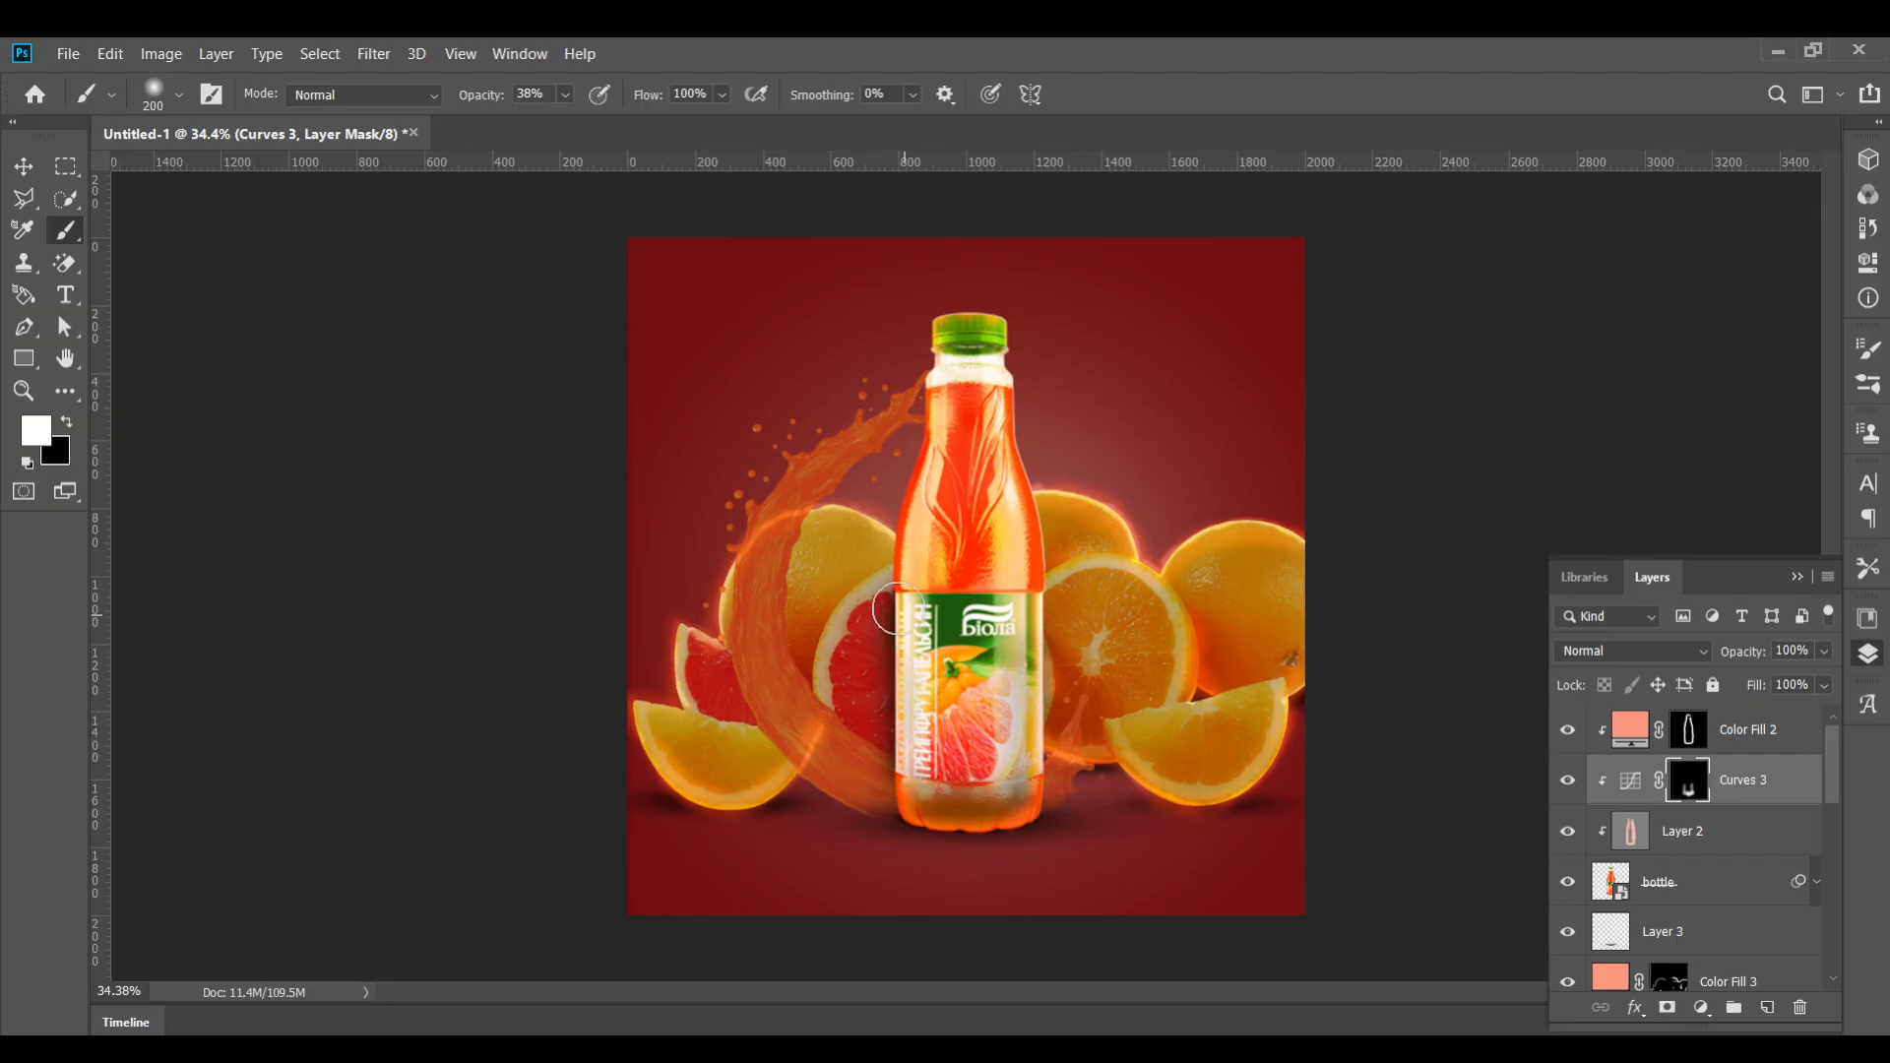
drag(885, 675, 884, 749)
mouse_move(1025, 525)
mouse_down()
mouse_move(1049, 700)
mouse_move(1033, 768)
mouse_up()
click(24, 167)
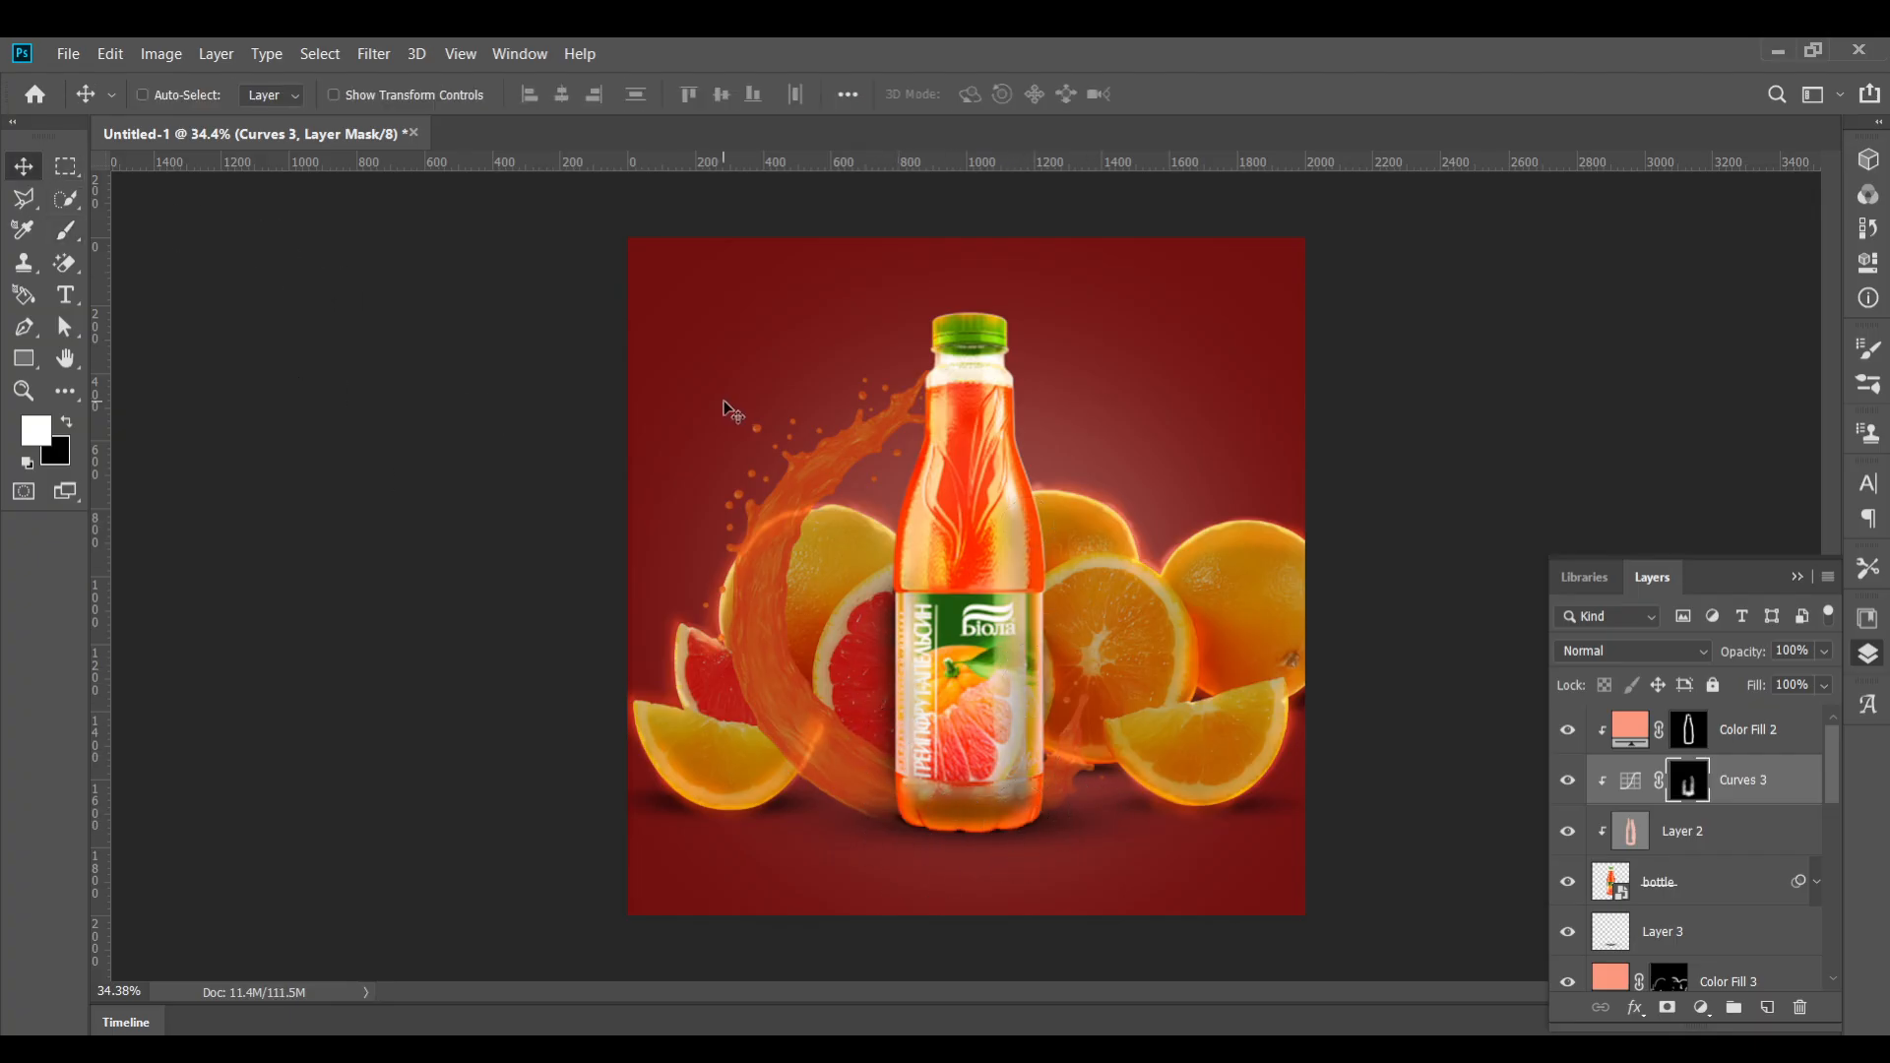
Replace the splash by deleting its layer and pasting a new splash image beside the bottle's left side
scroll(979, 577, up, 2)
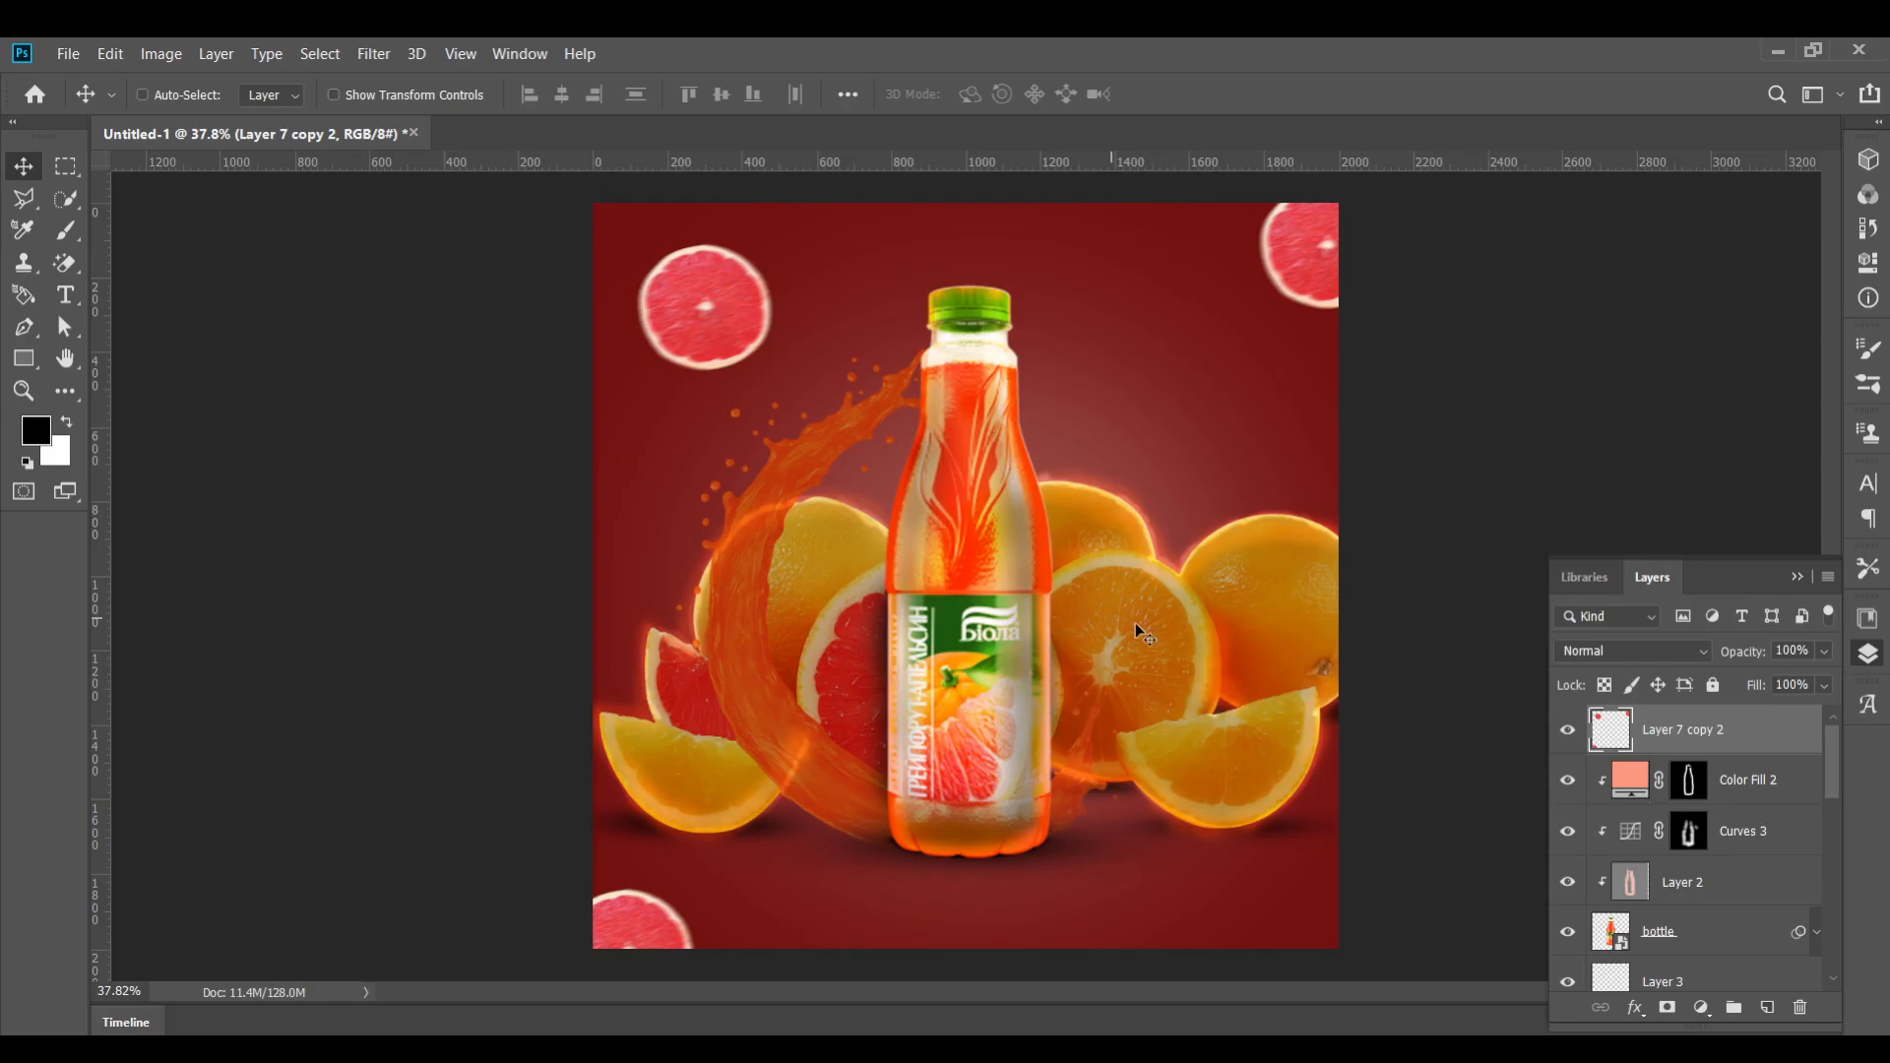
scroll(1694, 886, down, 10)
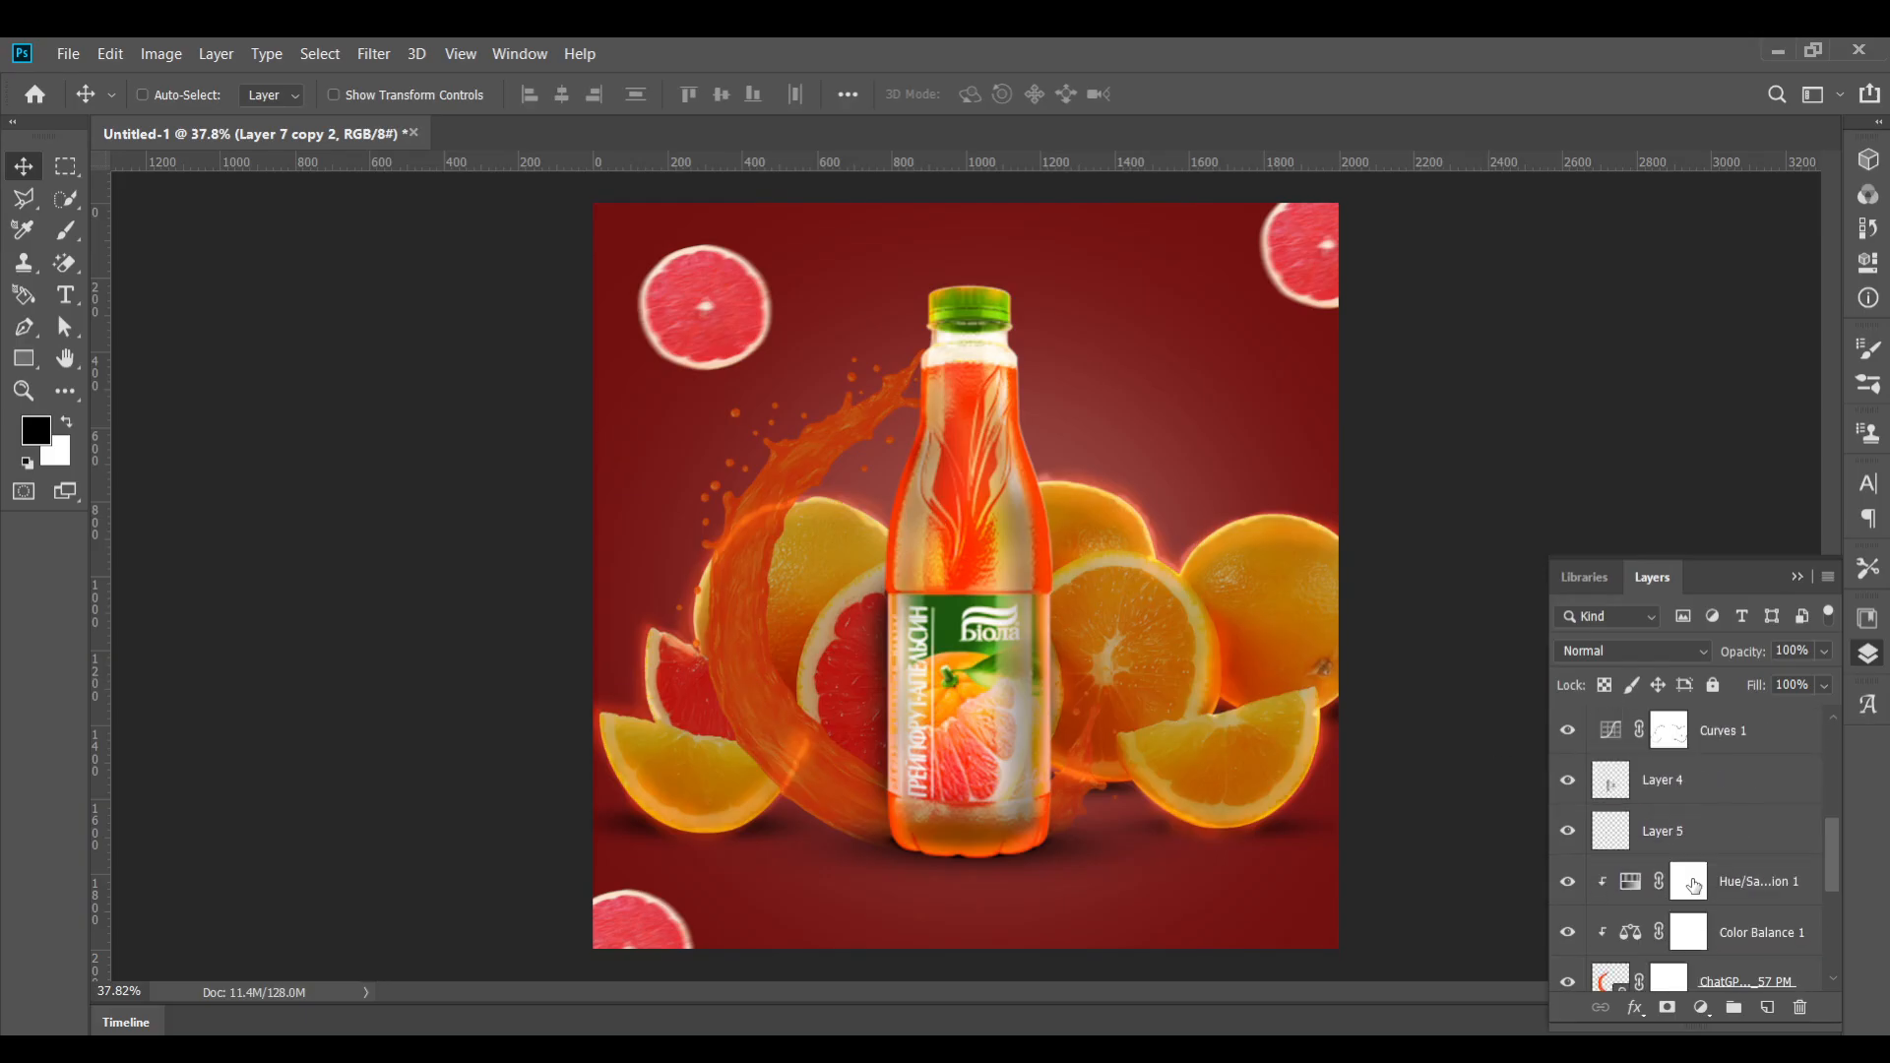
scroll(1693, 886, down, 2)
click(1728, 935)
click(1800, 1007)
click(907, 453)
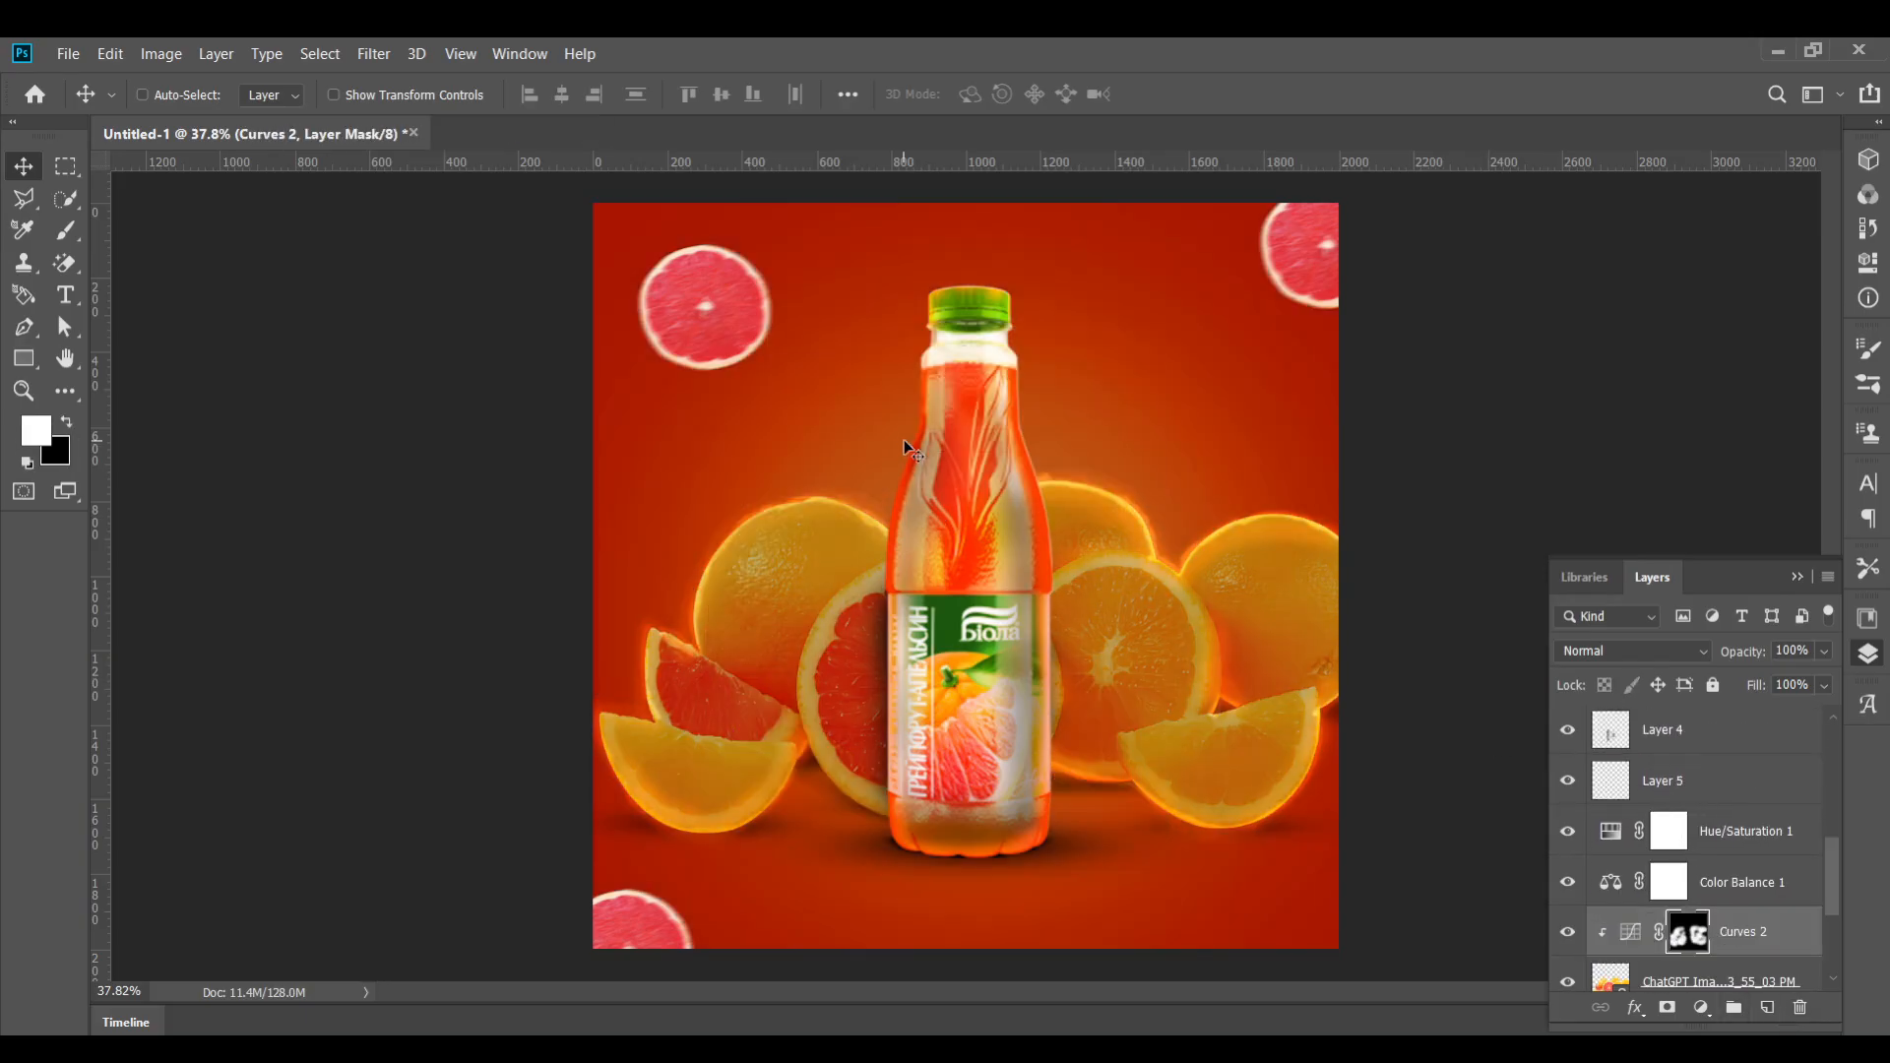
key(ctrl+v)
drag(861, 483, 789, 507)
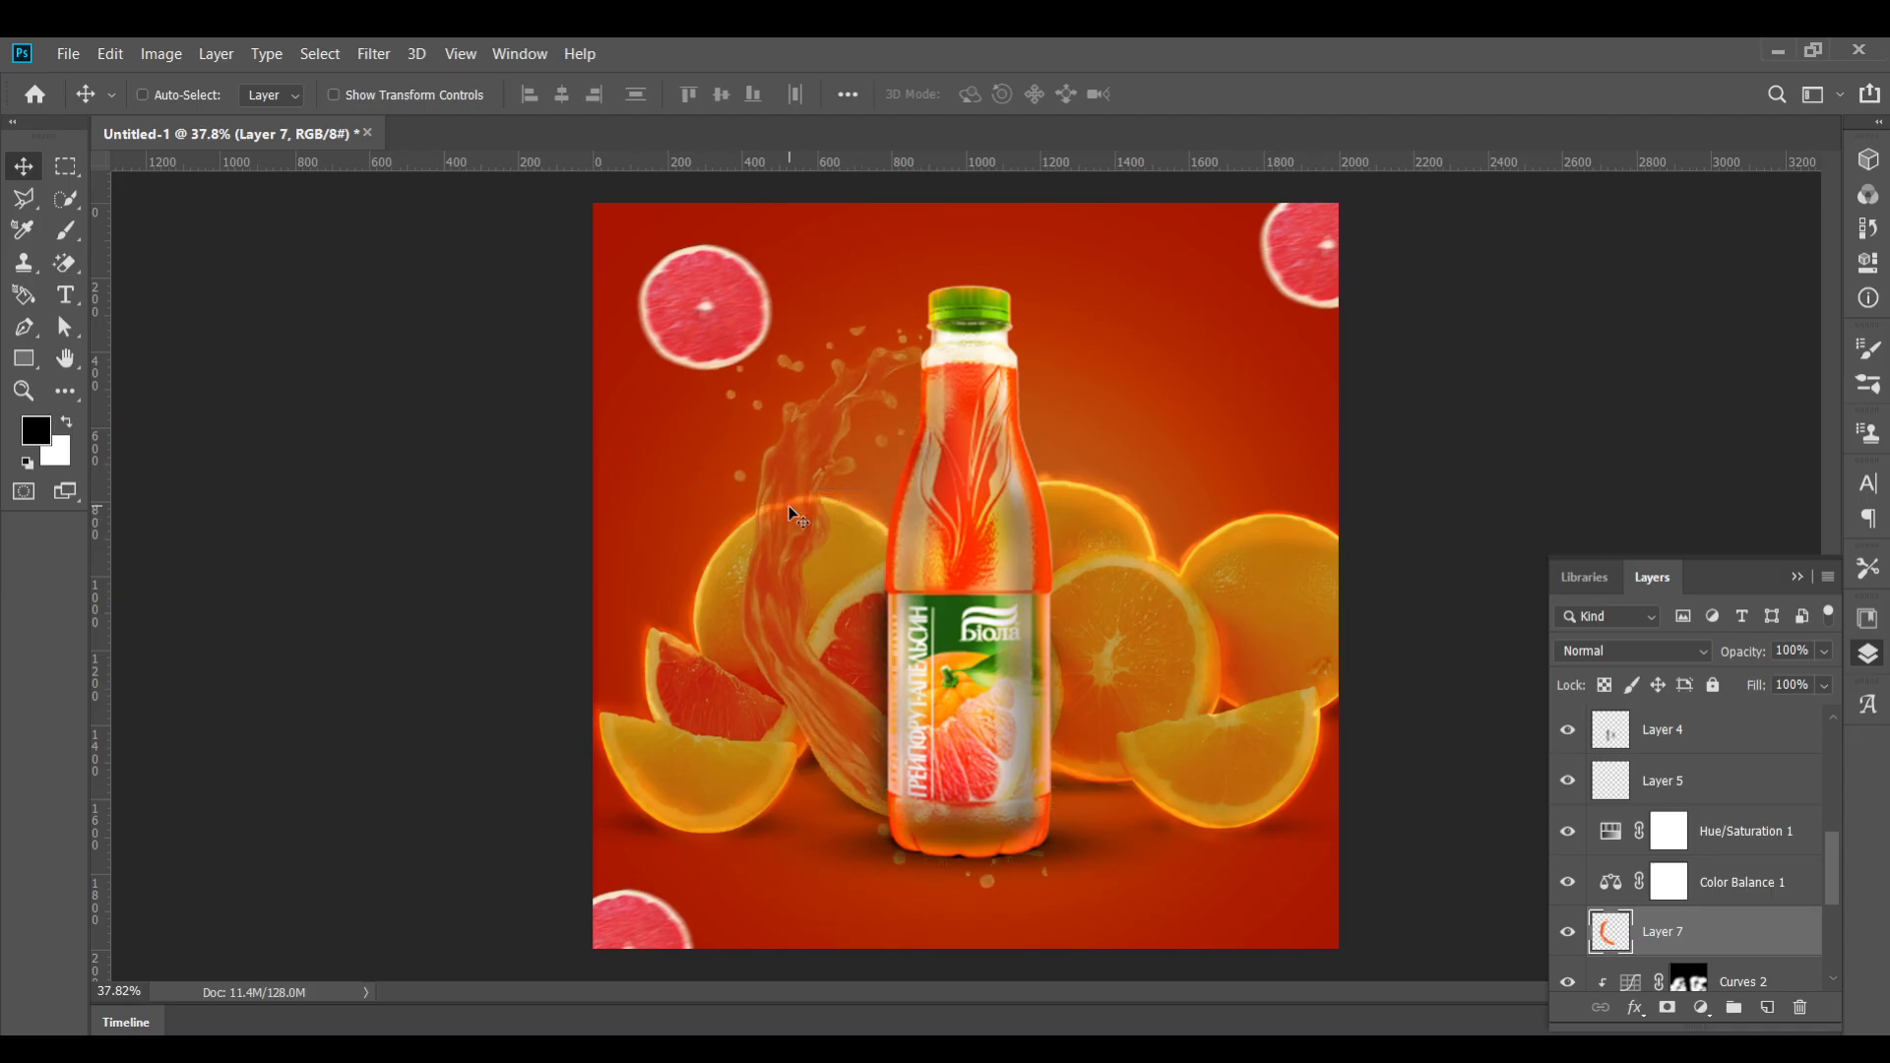
Add a white layer mask to the pasted splash layer Layer 7
click(1668, 1008)
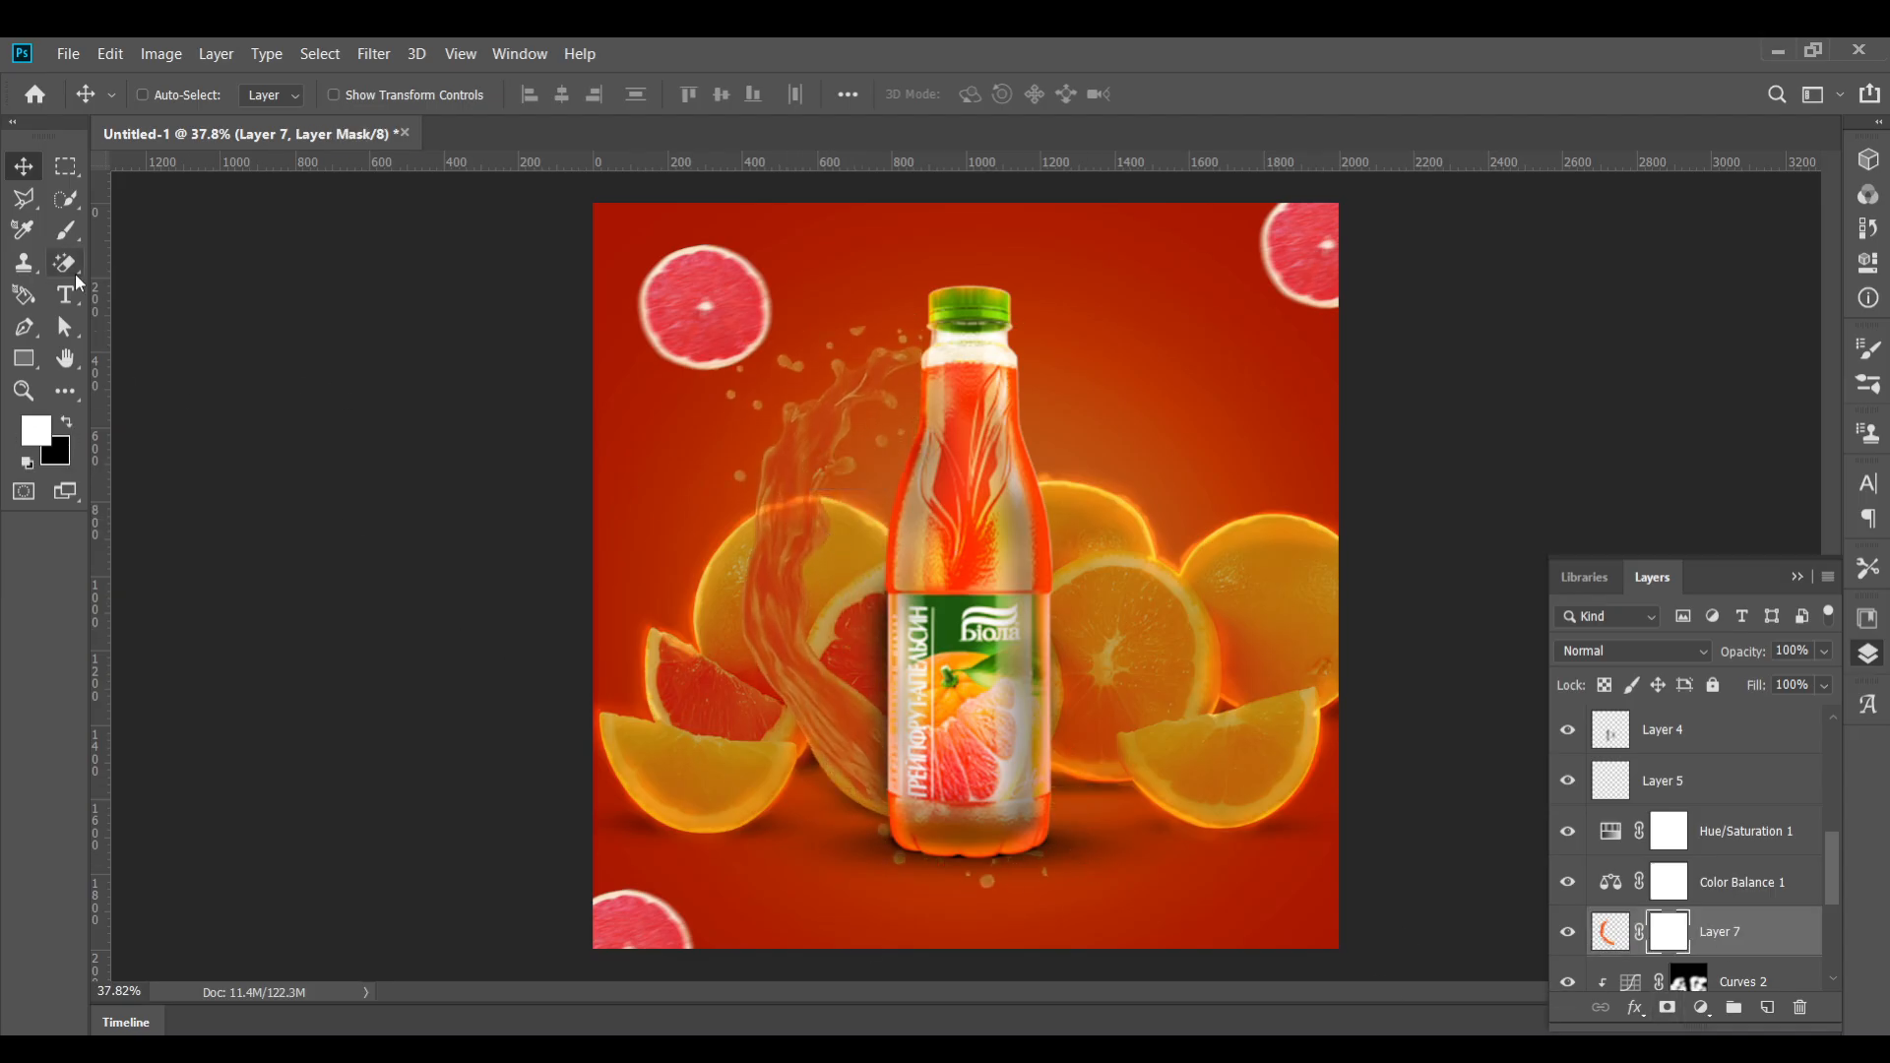
key(b)
key(ctrl+i)
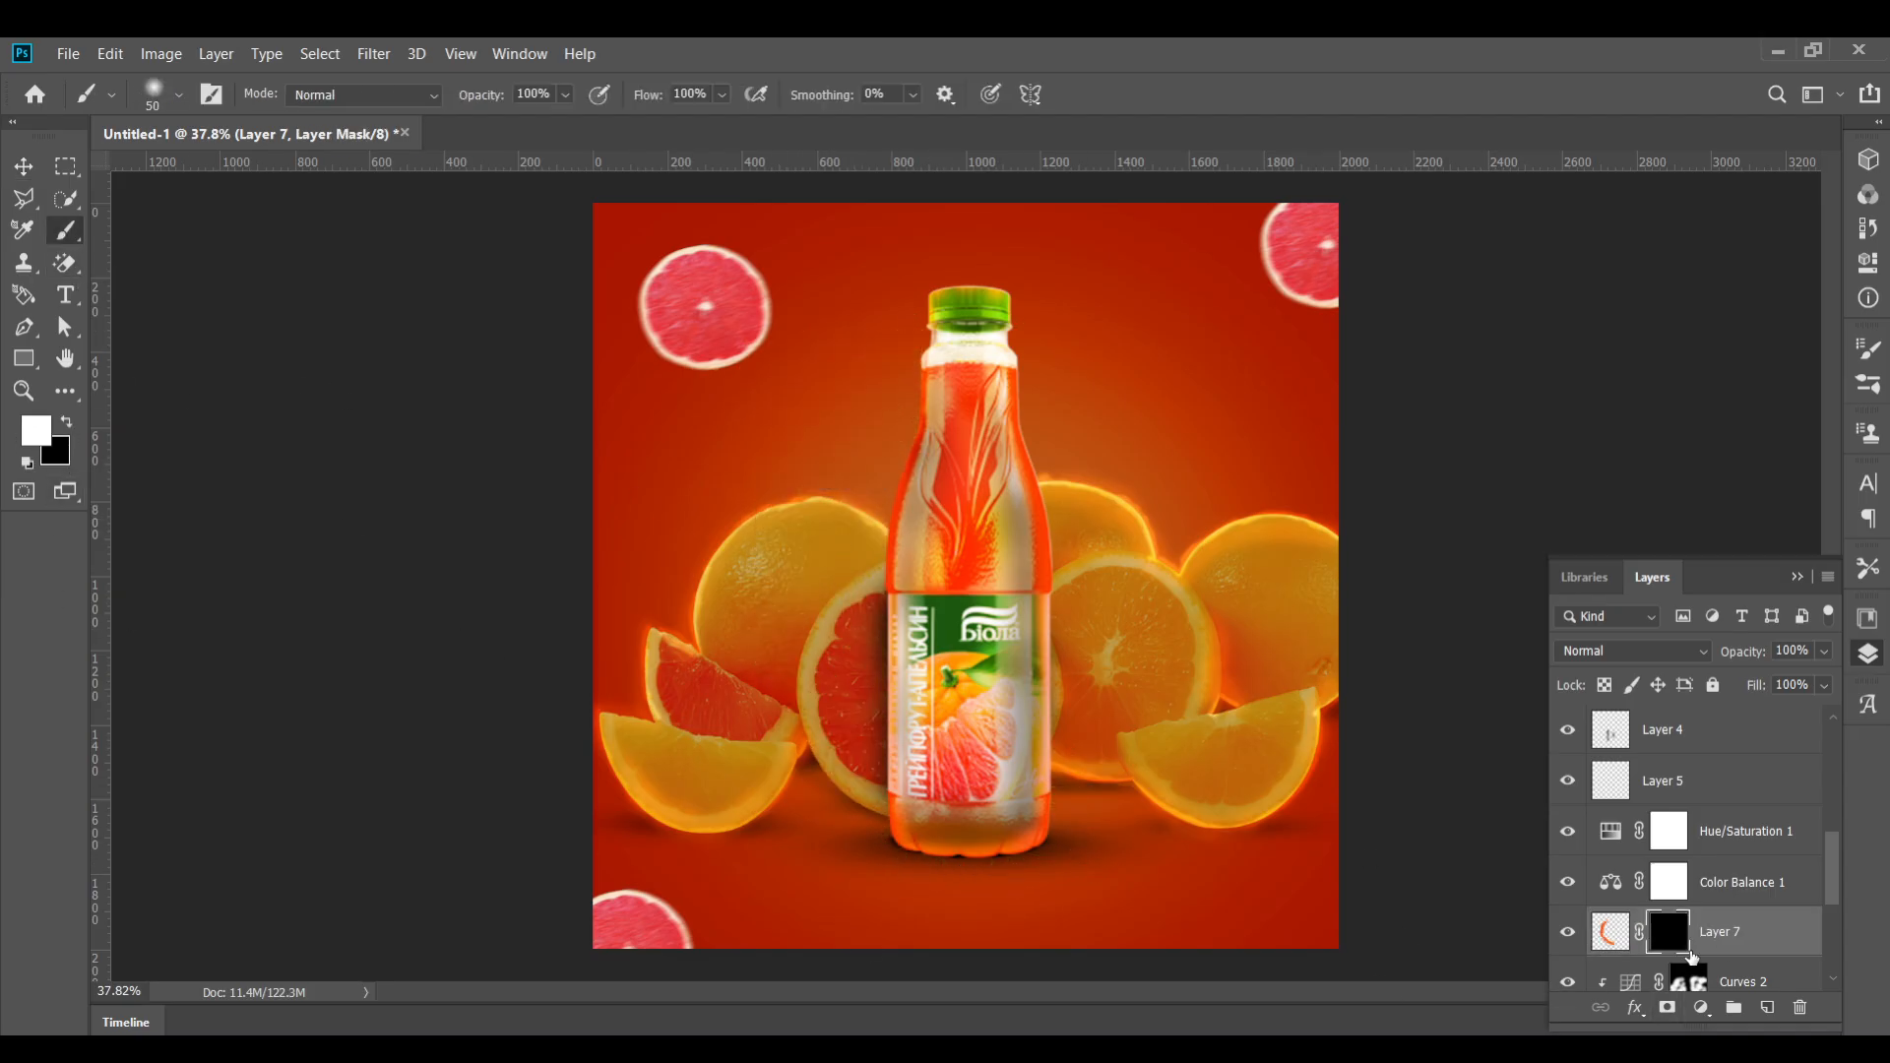
key(ctrl+i)
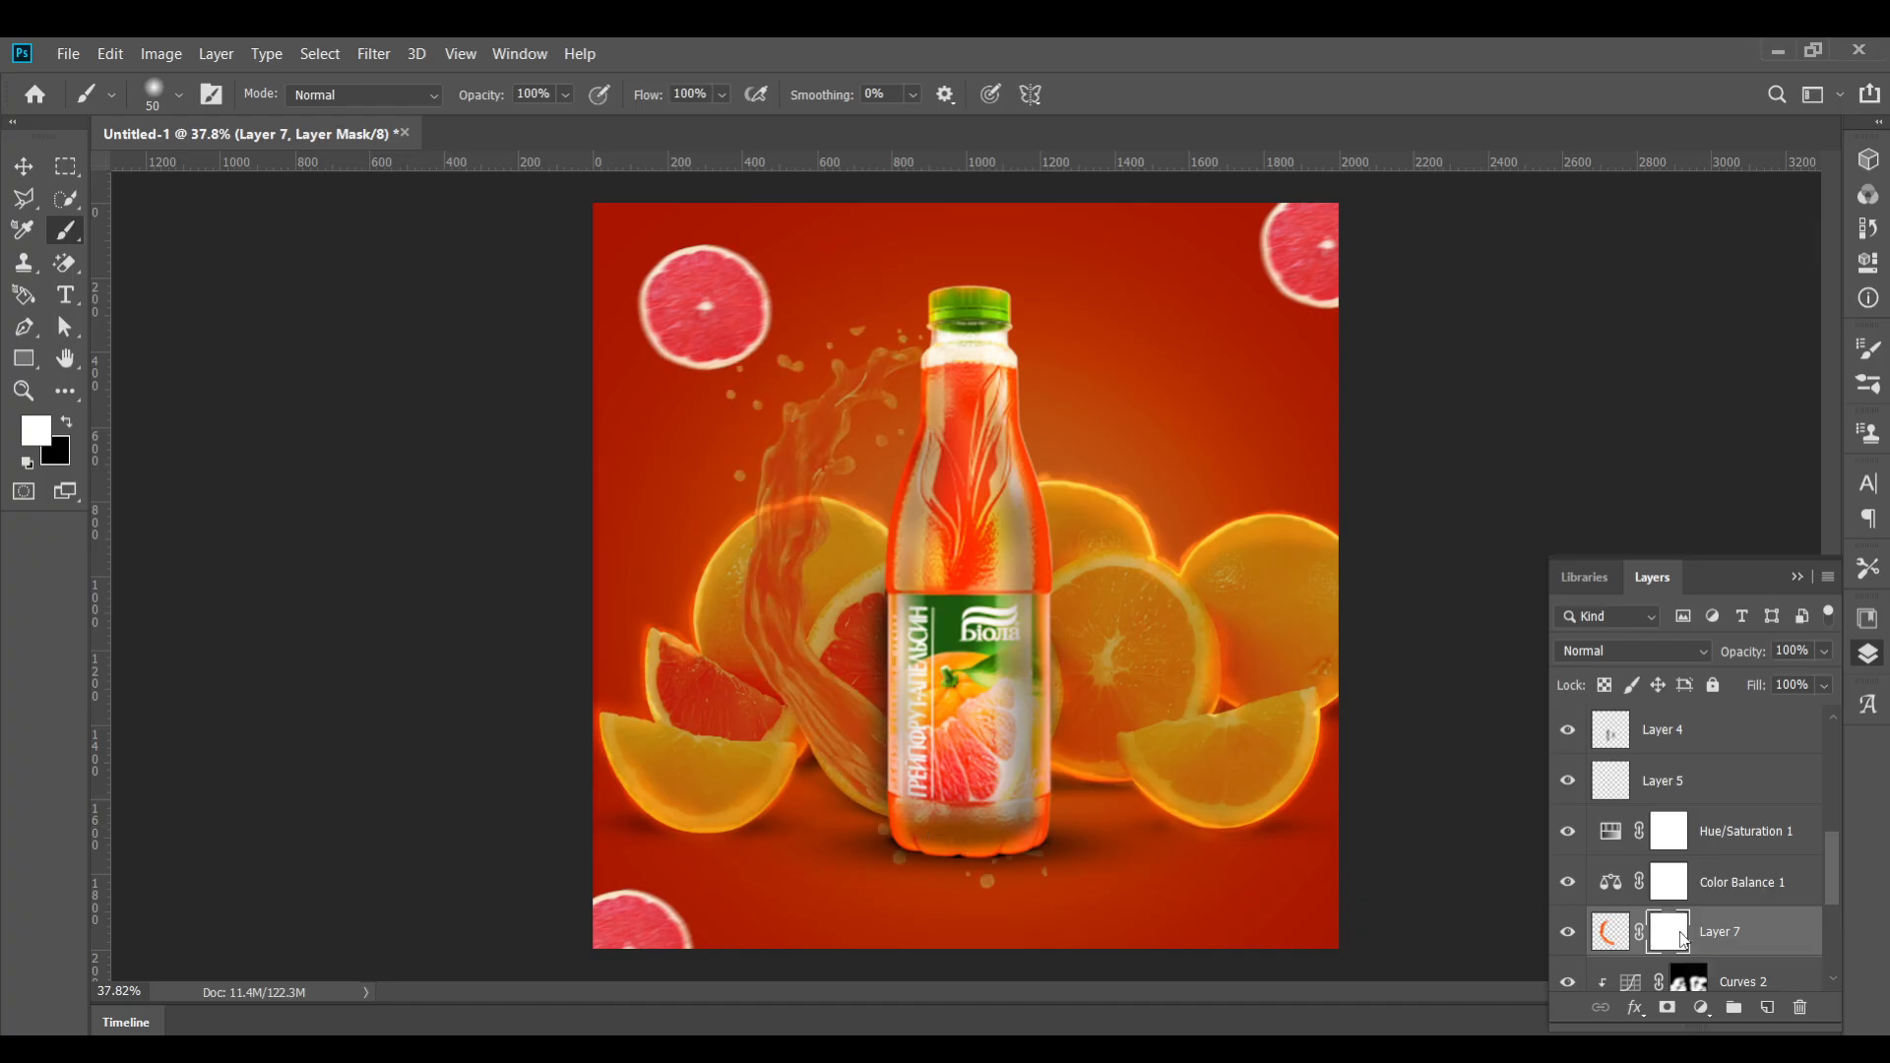
click(73, 419)
key(m)
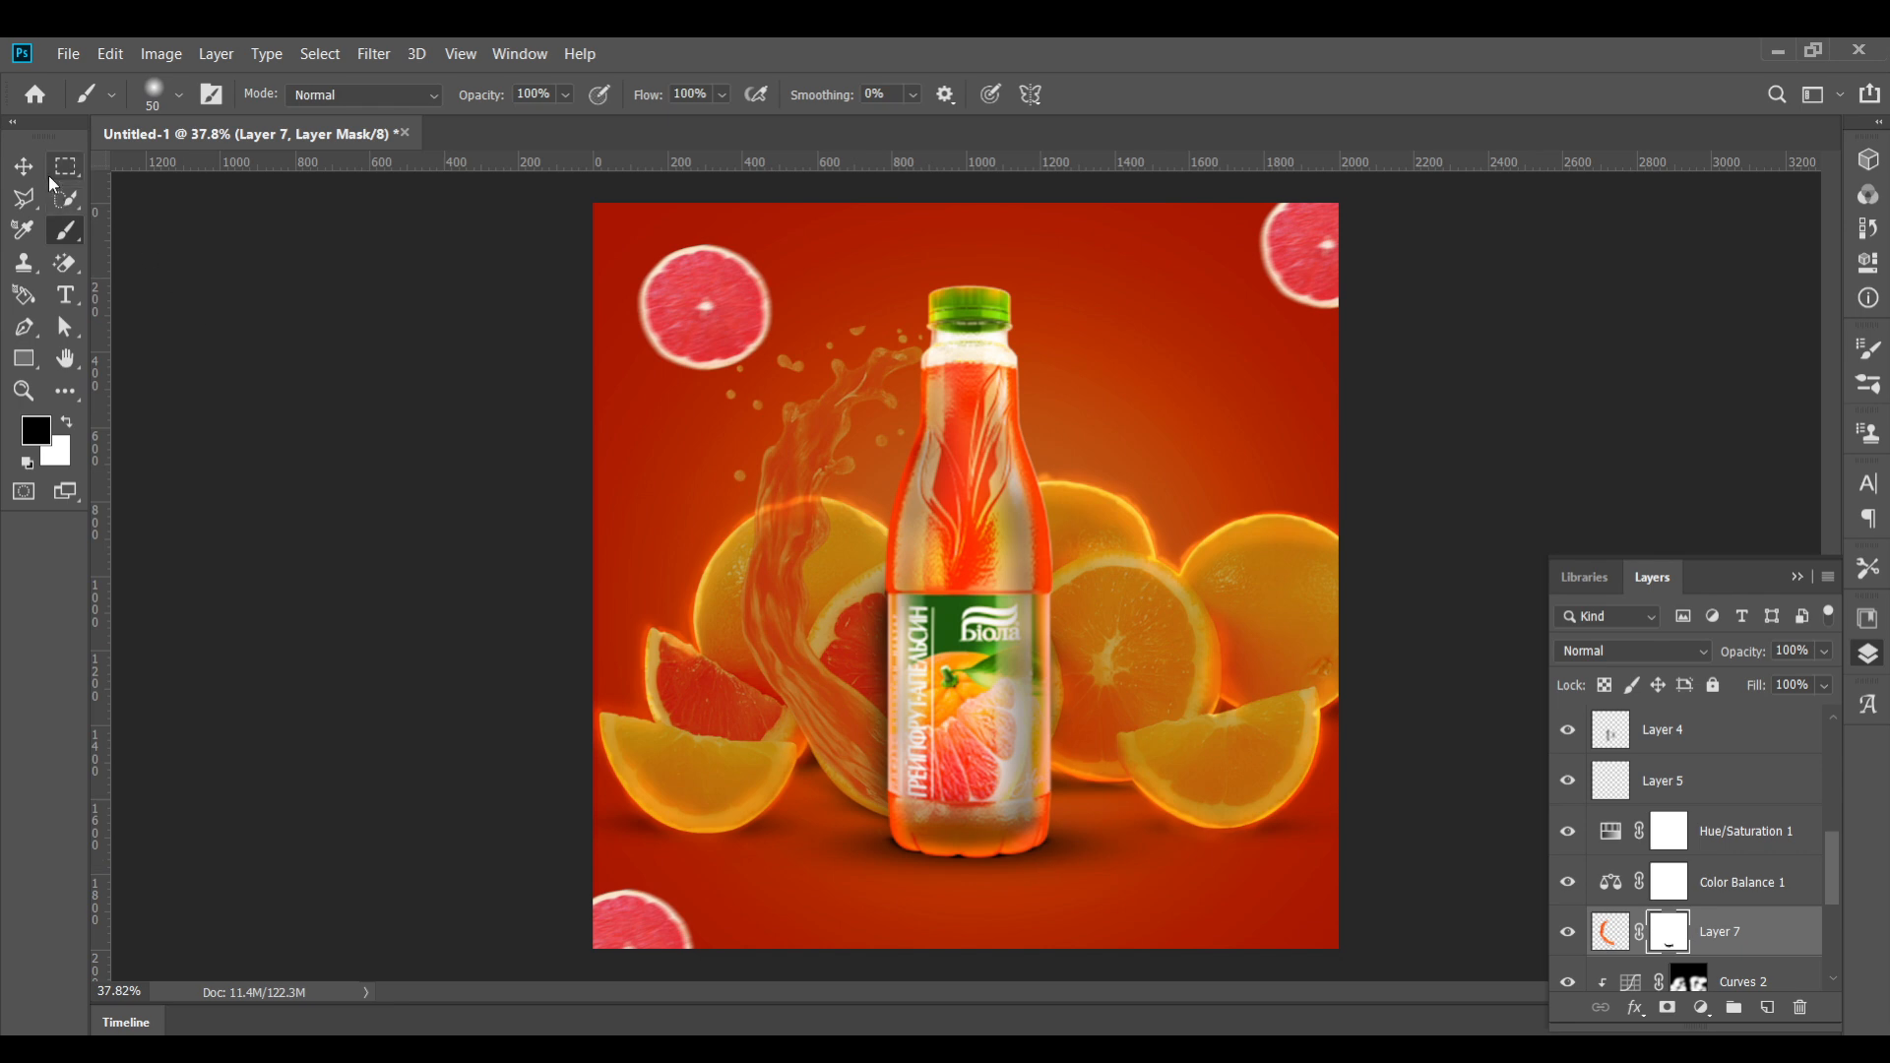
Clip Color Balance 1 and Hue/Saturation 1 to the new splash layer and nudge the splash slightly upward
alt+click(1618, 907)
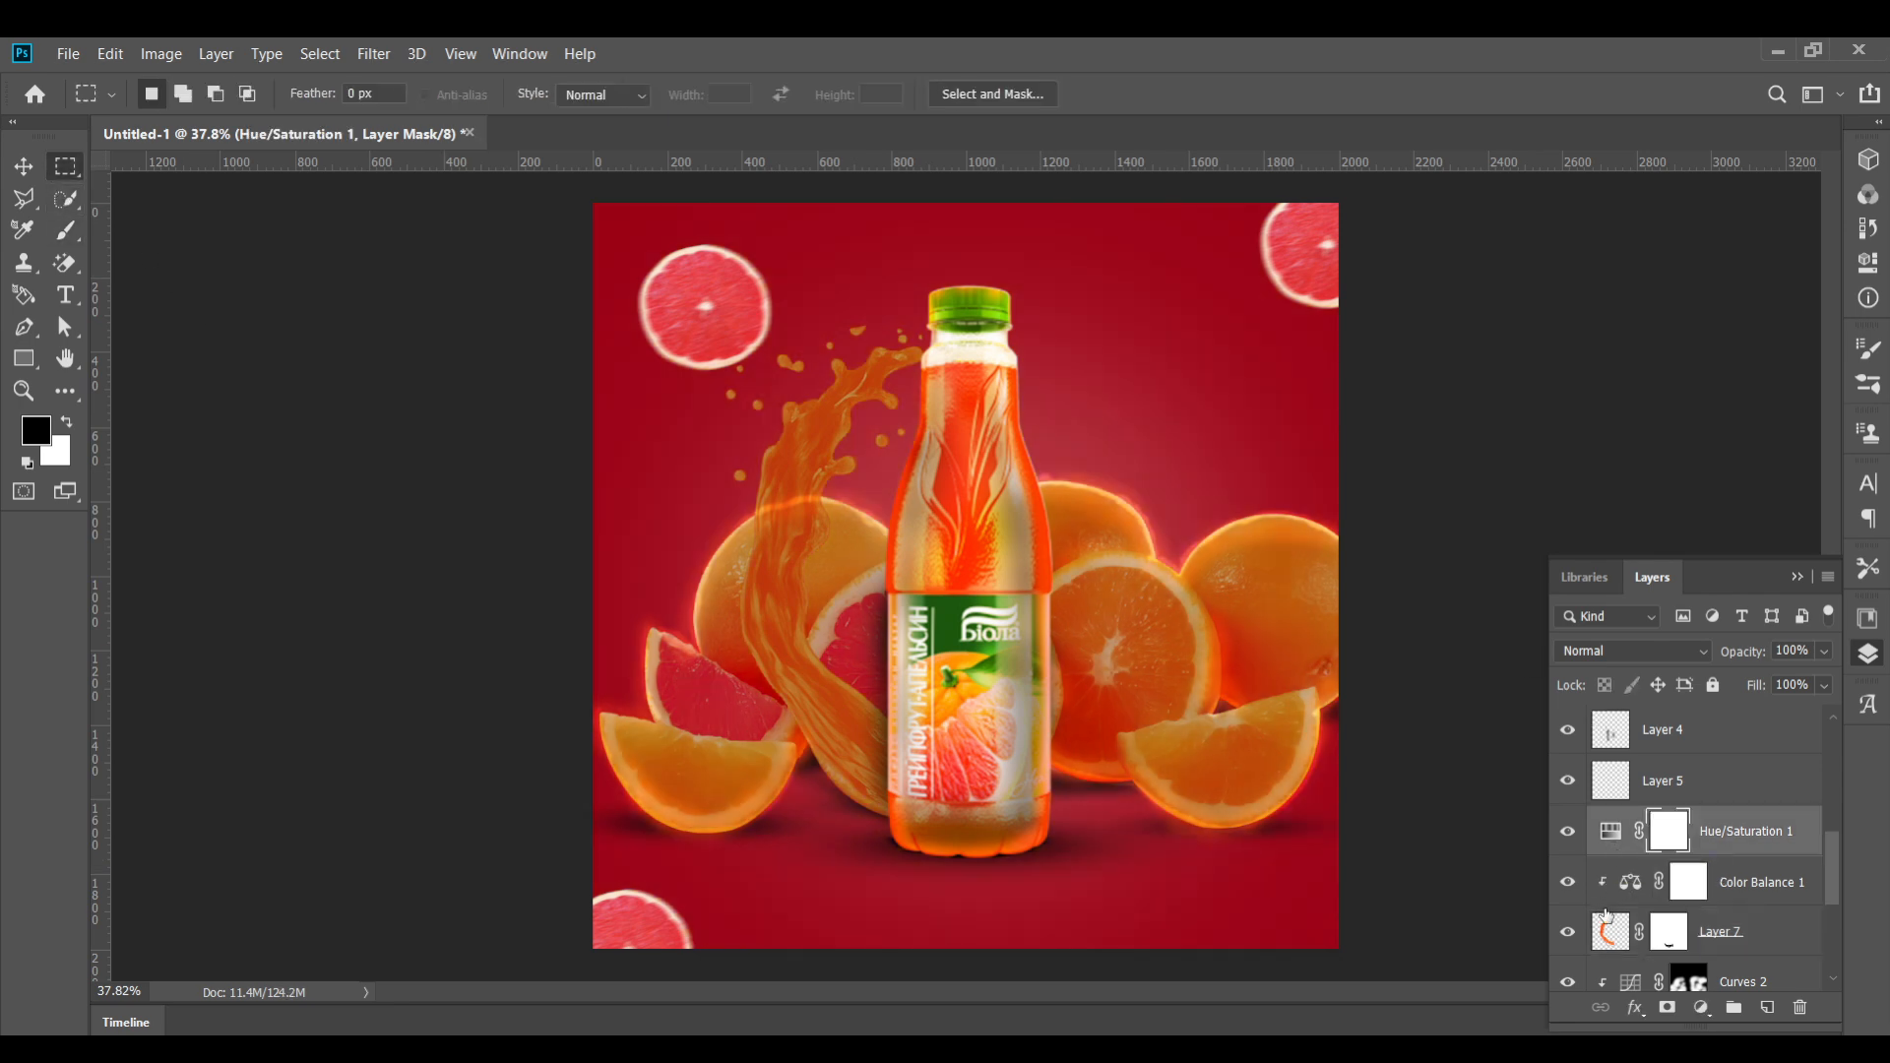
alt+click(1619, 847)
key(v)
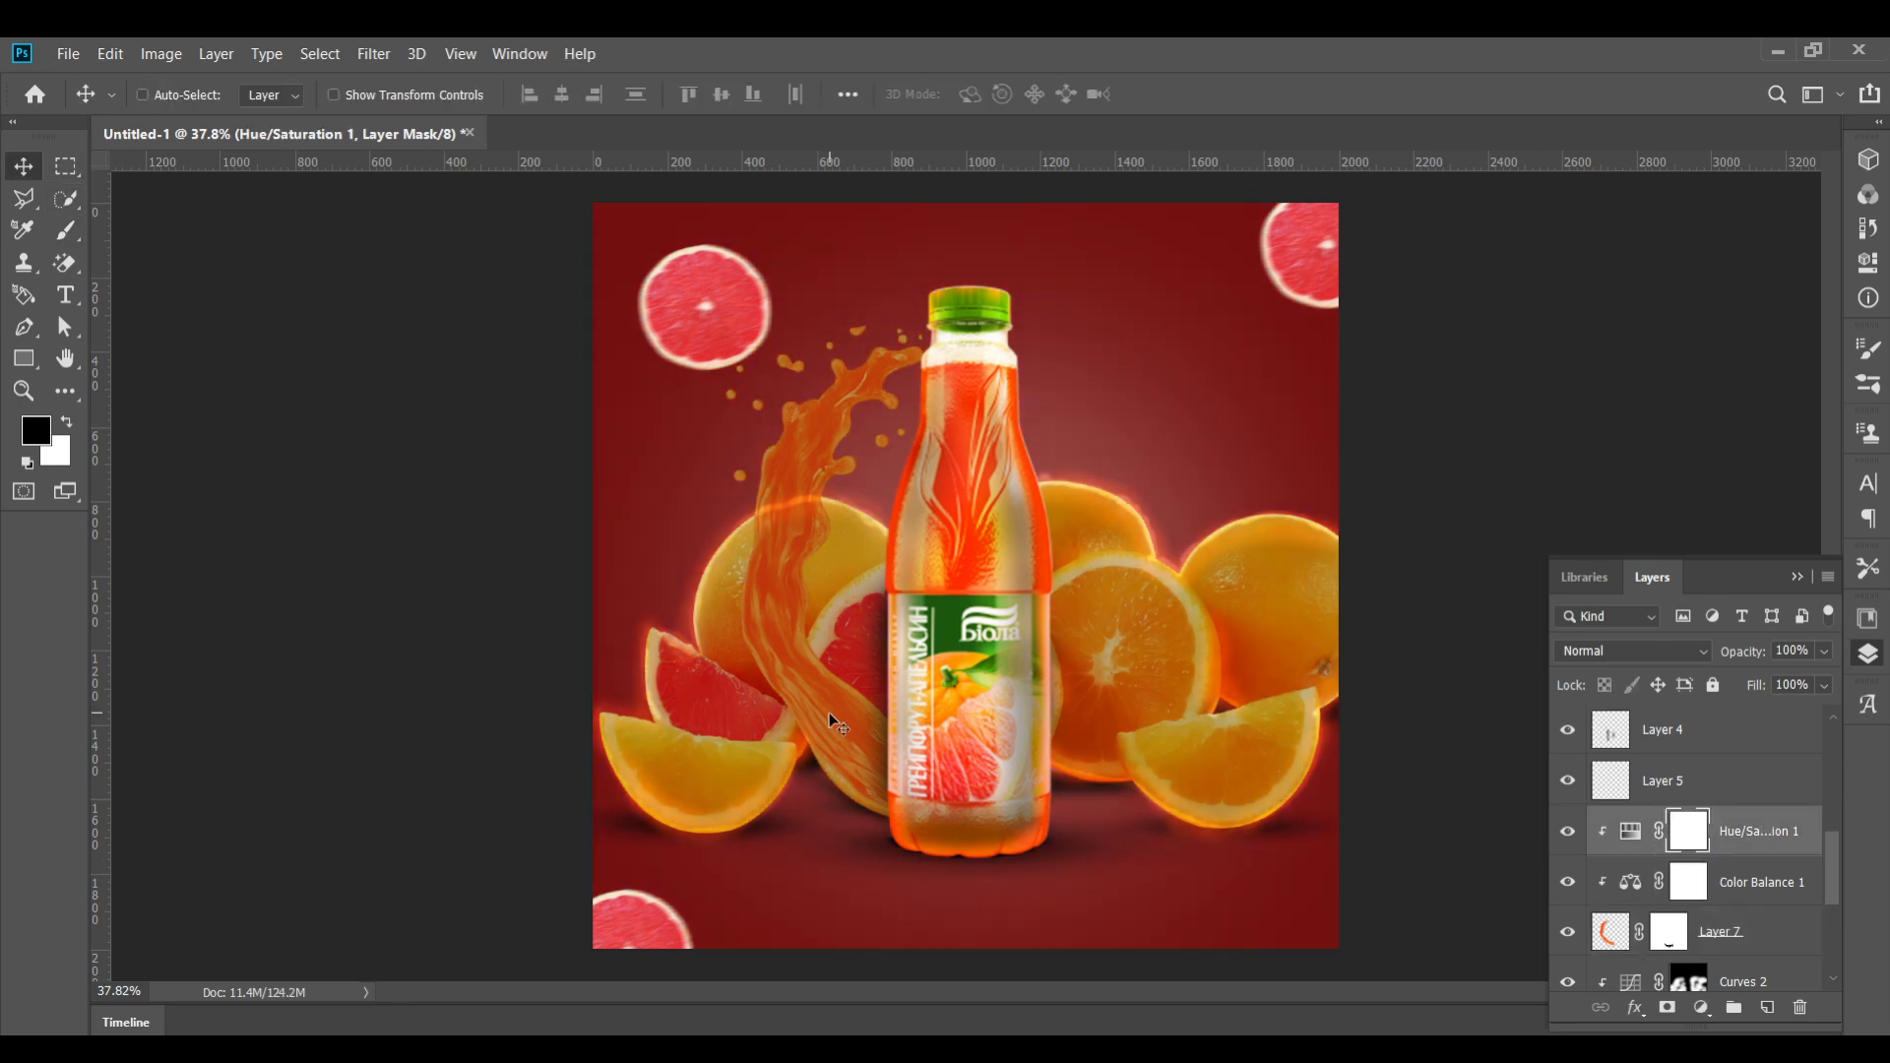
drag(812, 737, 821, 699)
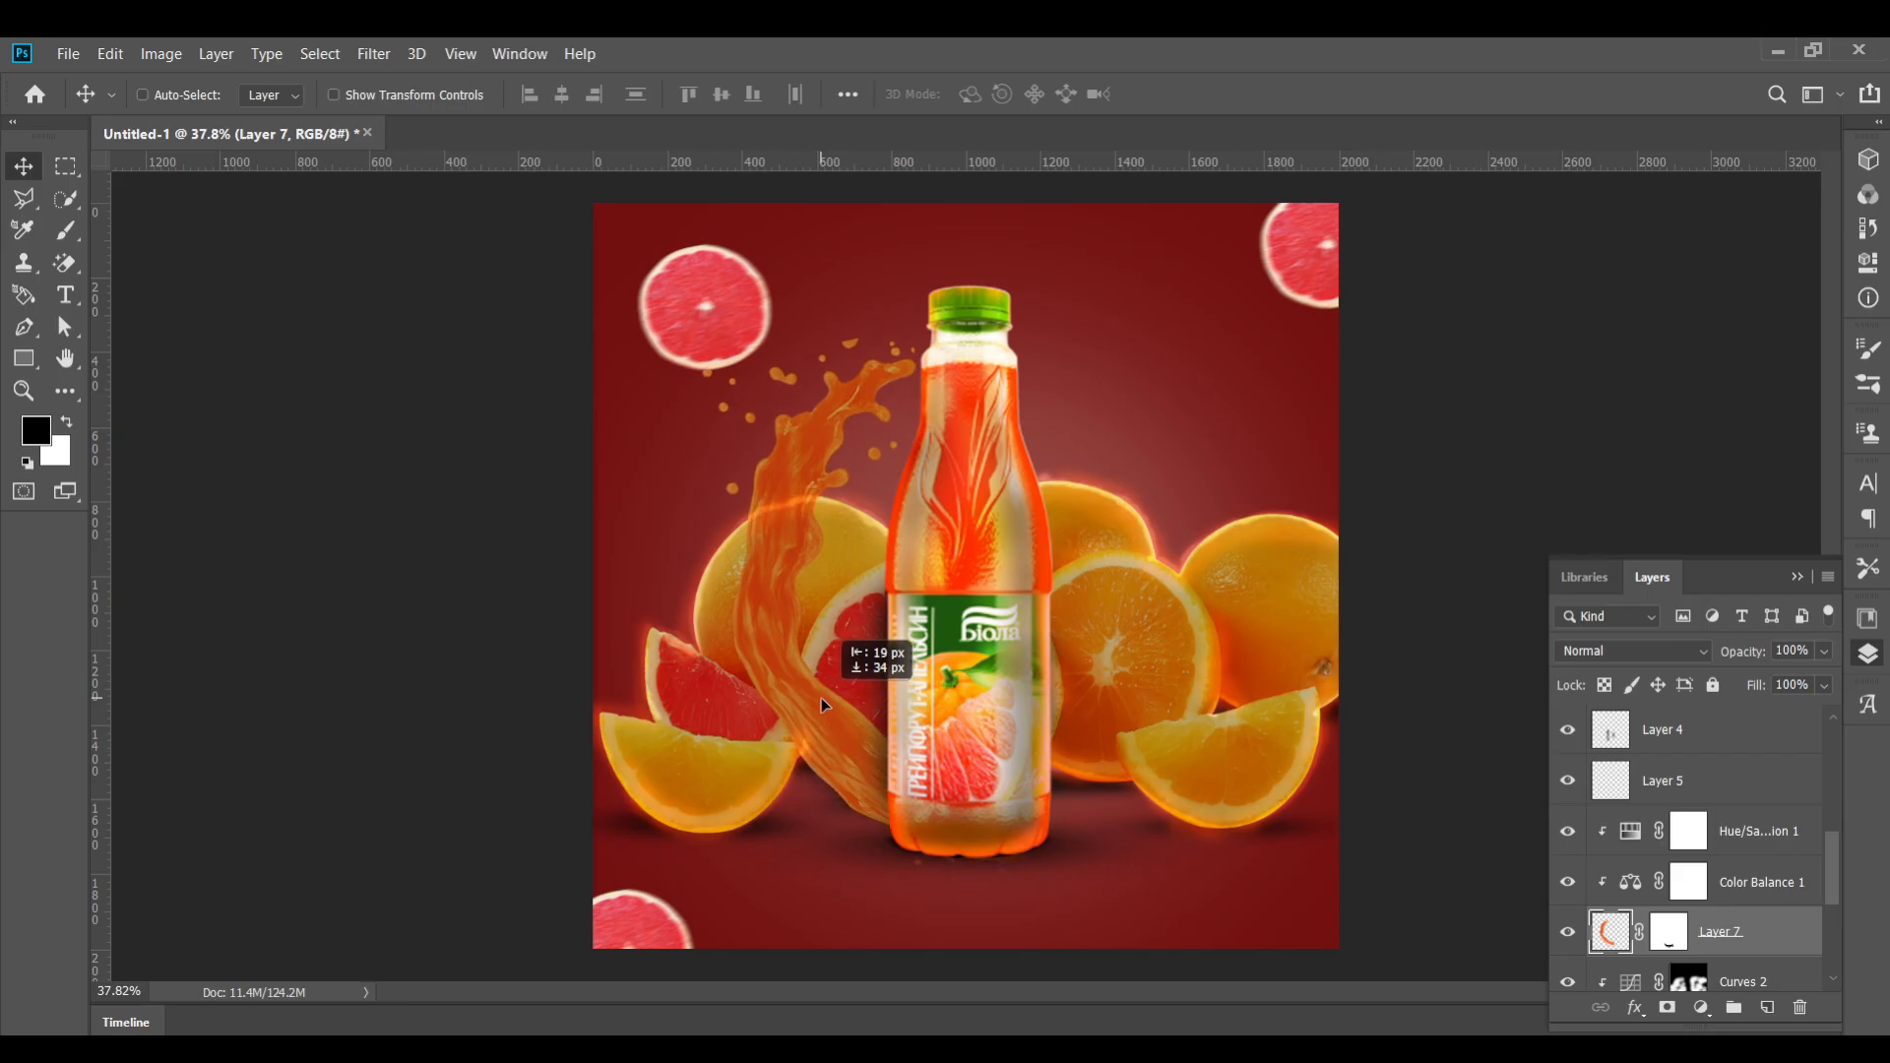
Scale the new juice splash up to about 107.5% and nudge it slightly upward
key(ctrl+t)
drag(870, 339, 871, 306)
drag(1051, 894, 1060, 889)
key(shift+Up)
key(shift+Up)
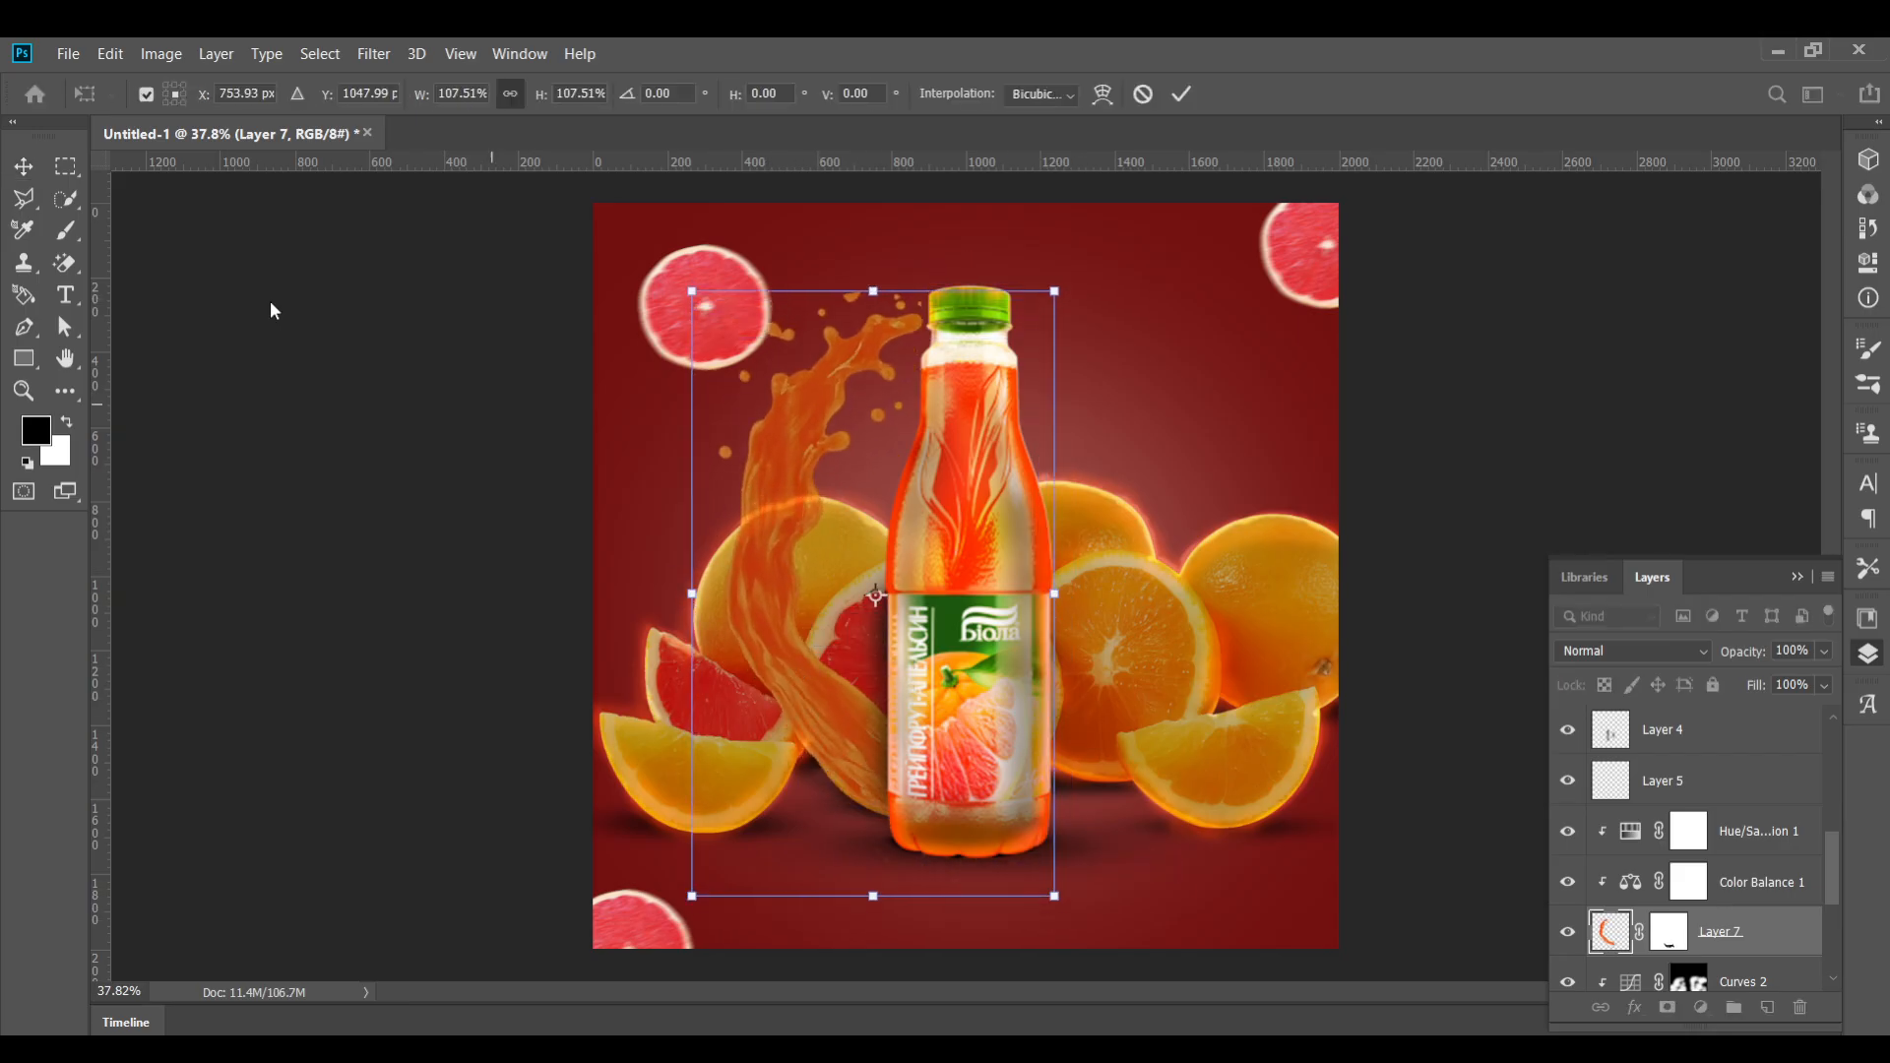
click(23, 167)
Set Color Balance 1 midtones to Magenta–Green +13 and Yellow–Blue +6
scroll(835, 460, down, 2)
scroll(835, 459, up, 3)
click(1650, 889)
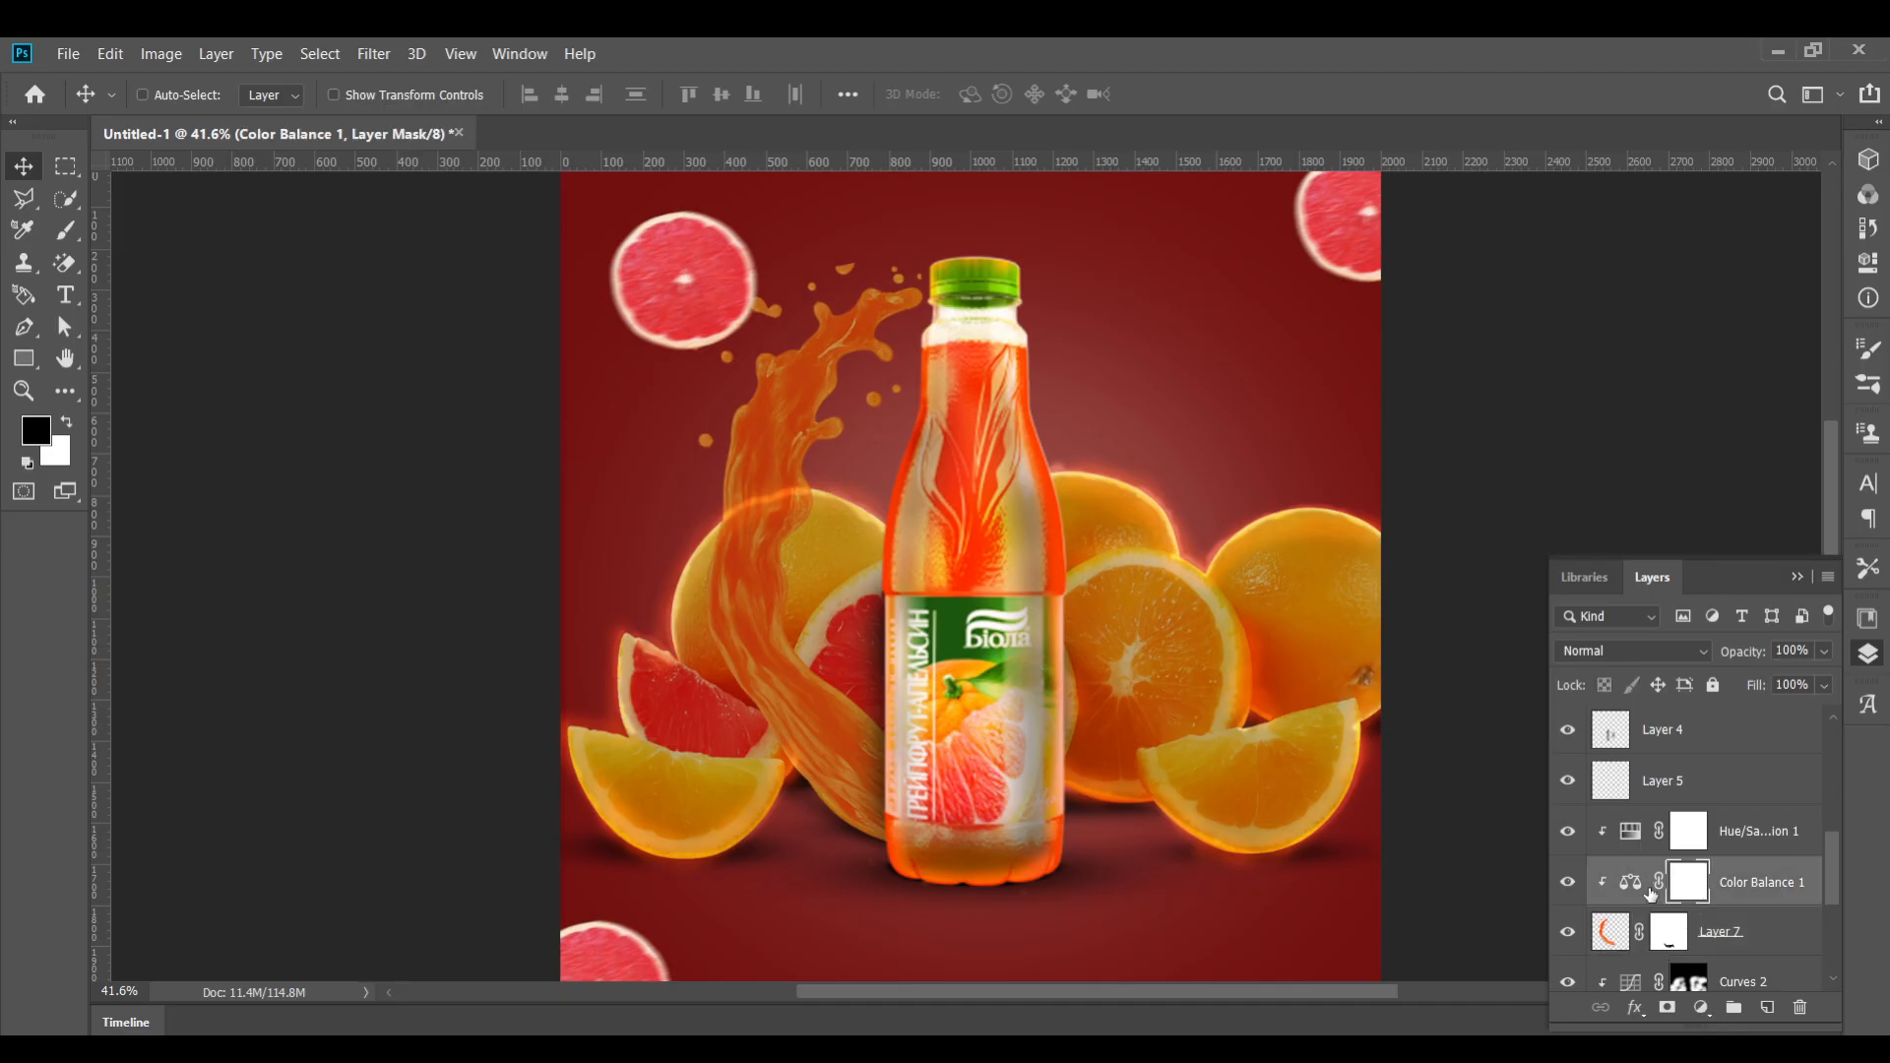
double_click(1624, 884)
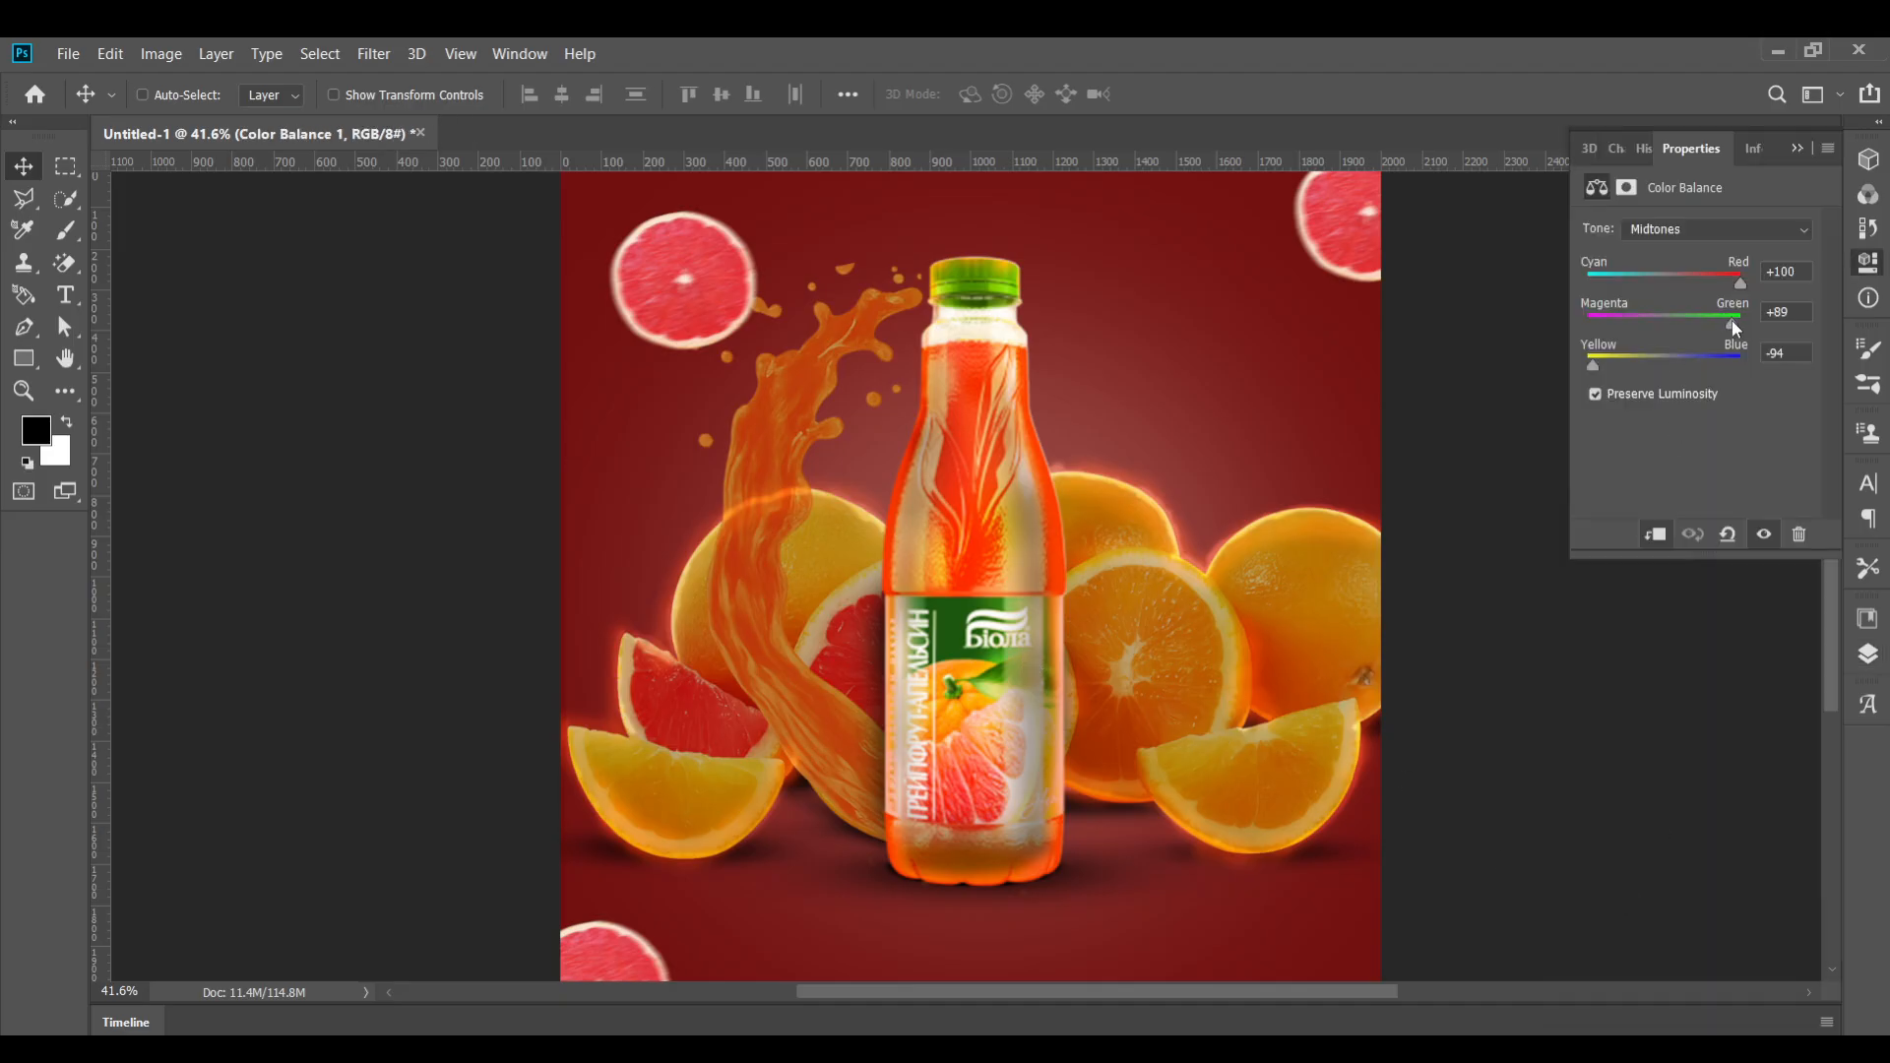
drag(1733, 321, 1668, 338)
click(1802, 308)
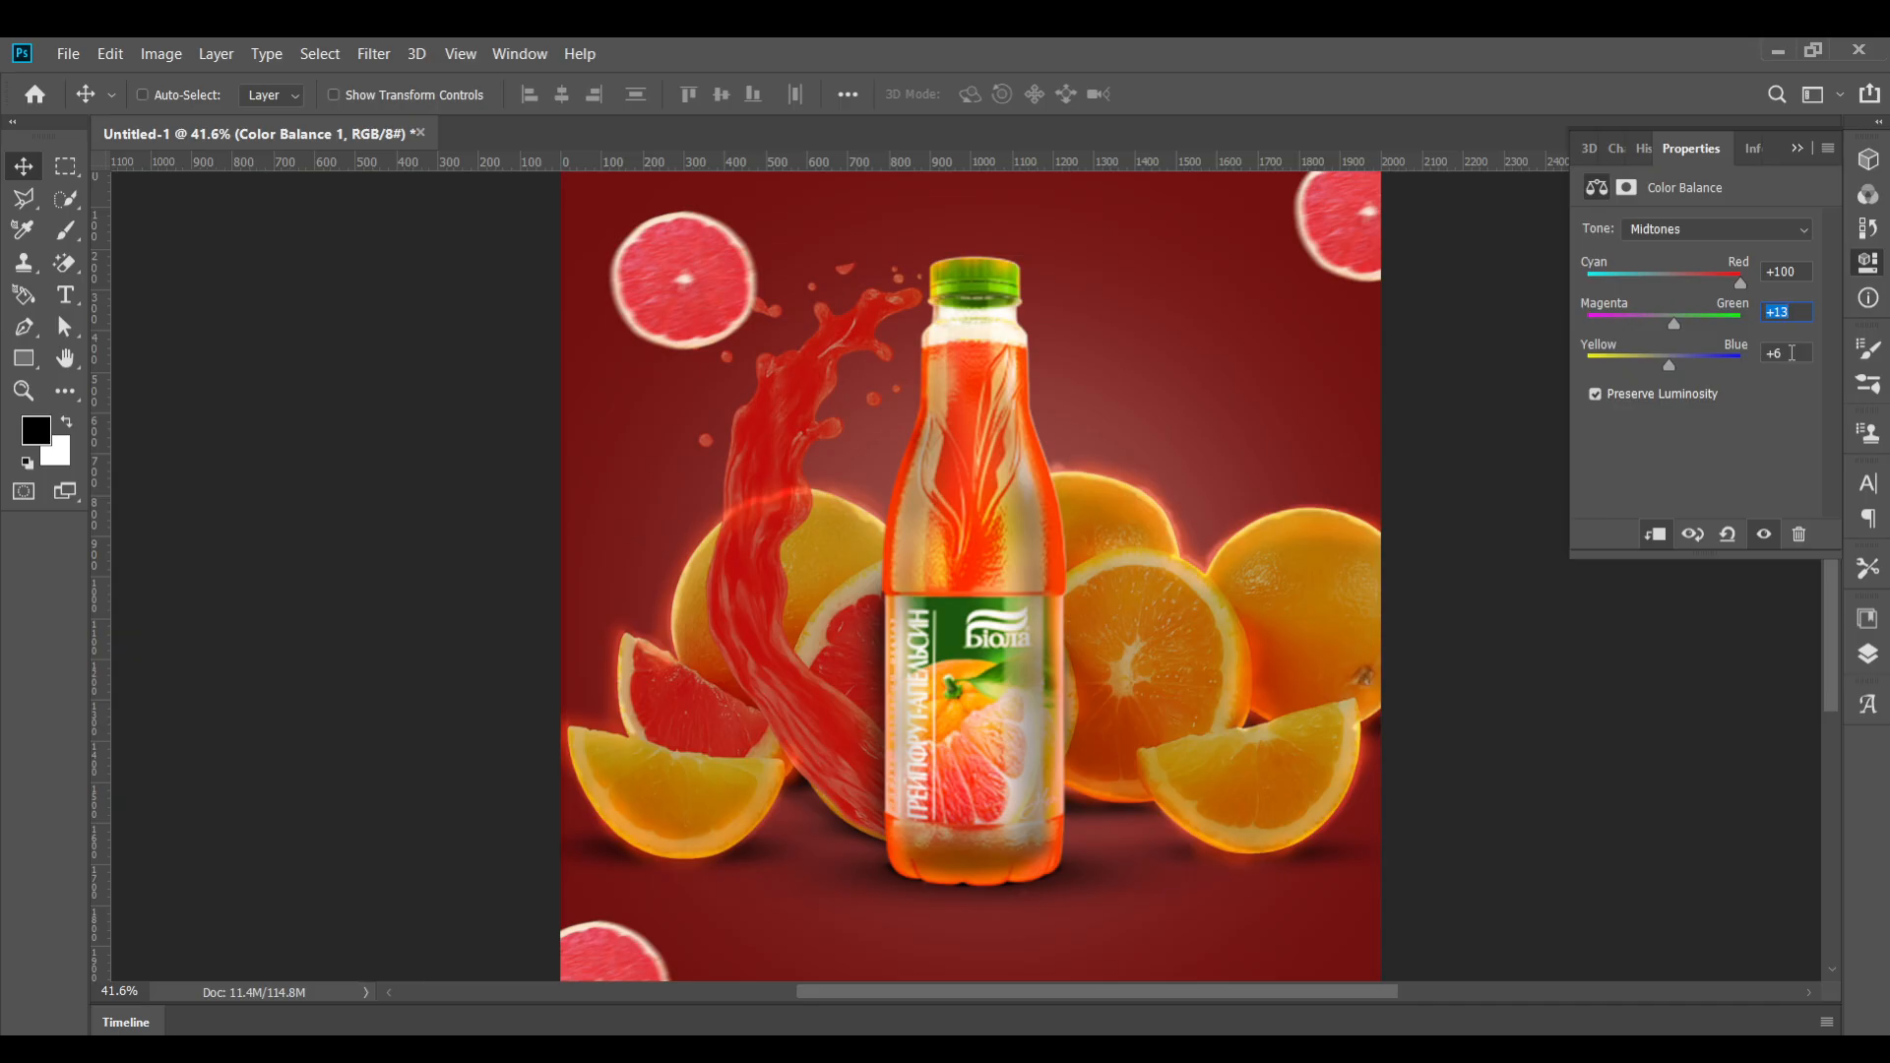
Set Hue/Saturation 1 to Hue 0, Saturation +30 and Lightness +20
click(1867, 652)
double_click(1626, 832)
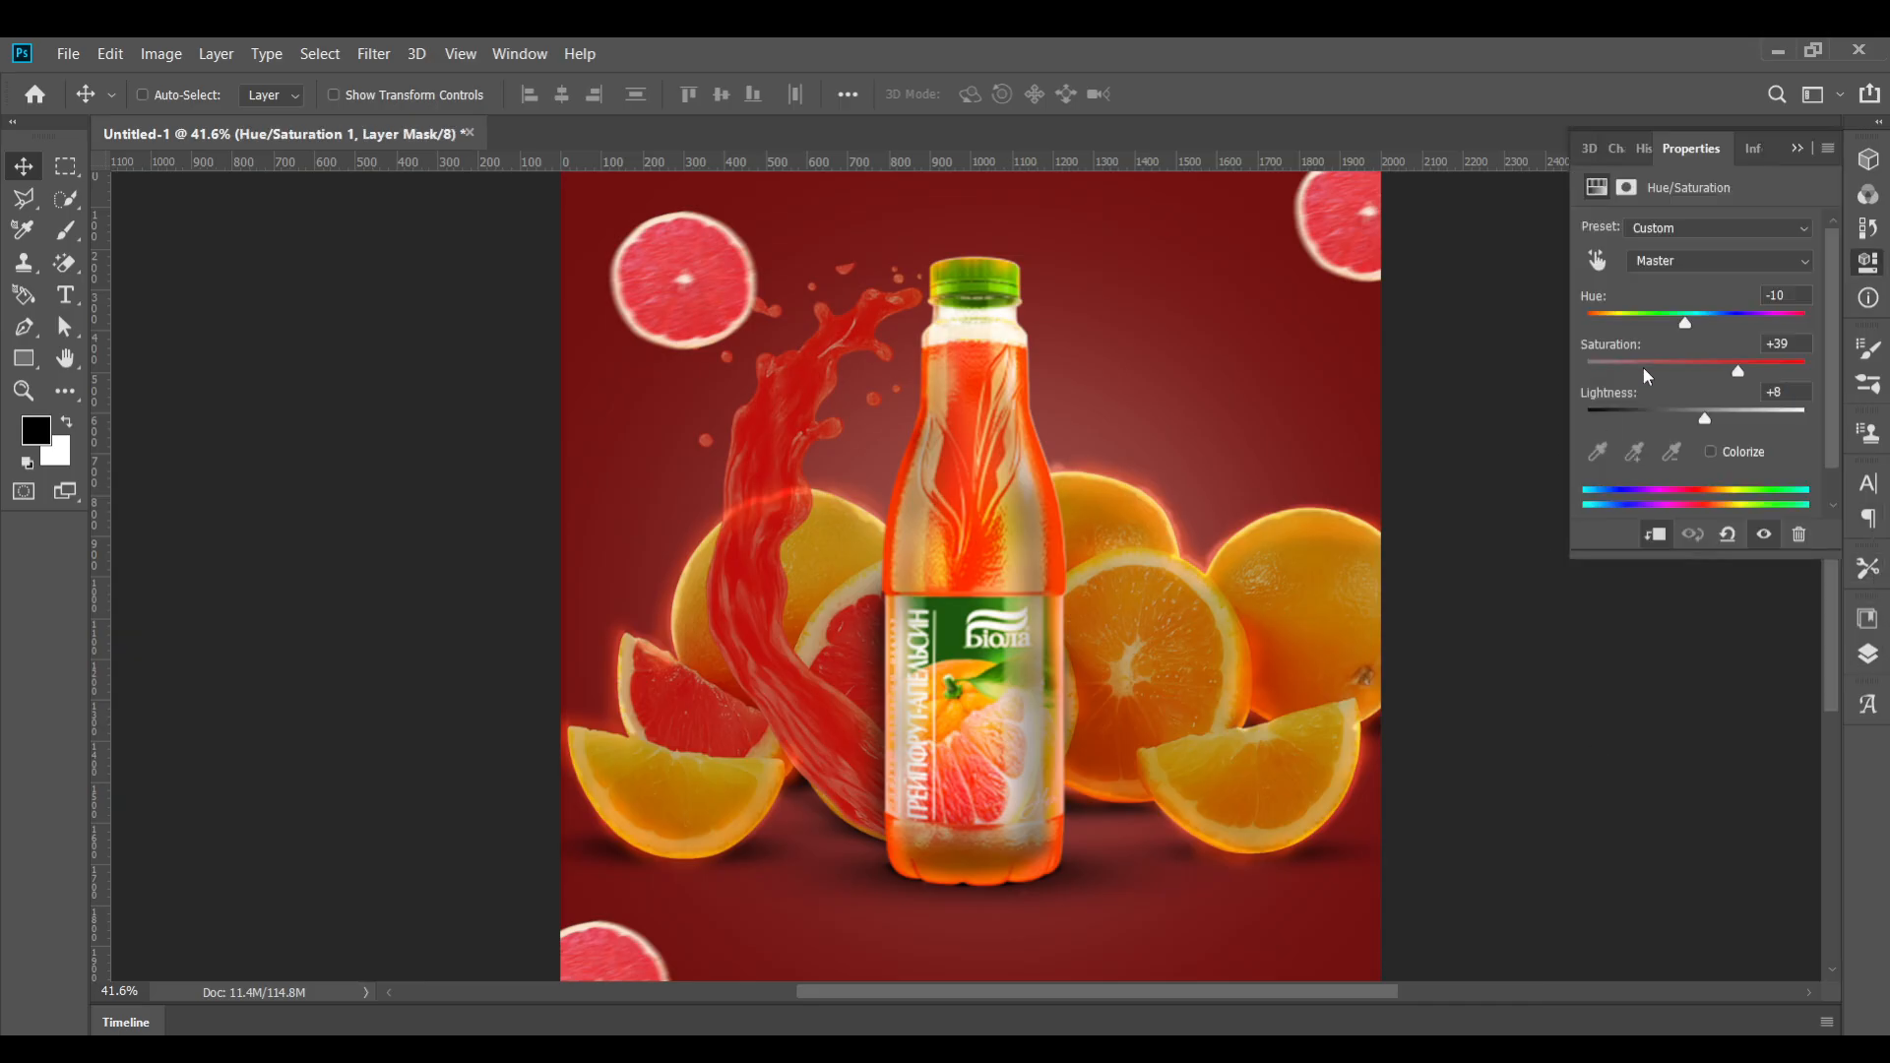
drag(1679, 325, 1697, 328)
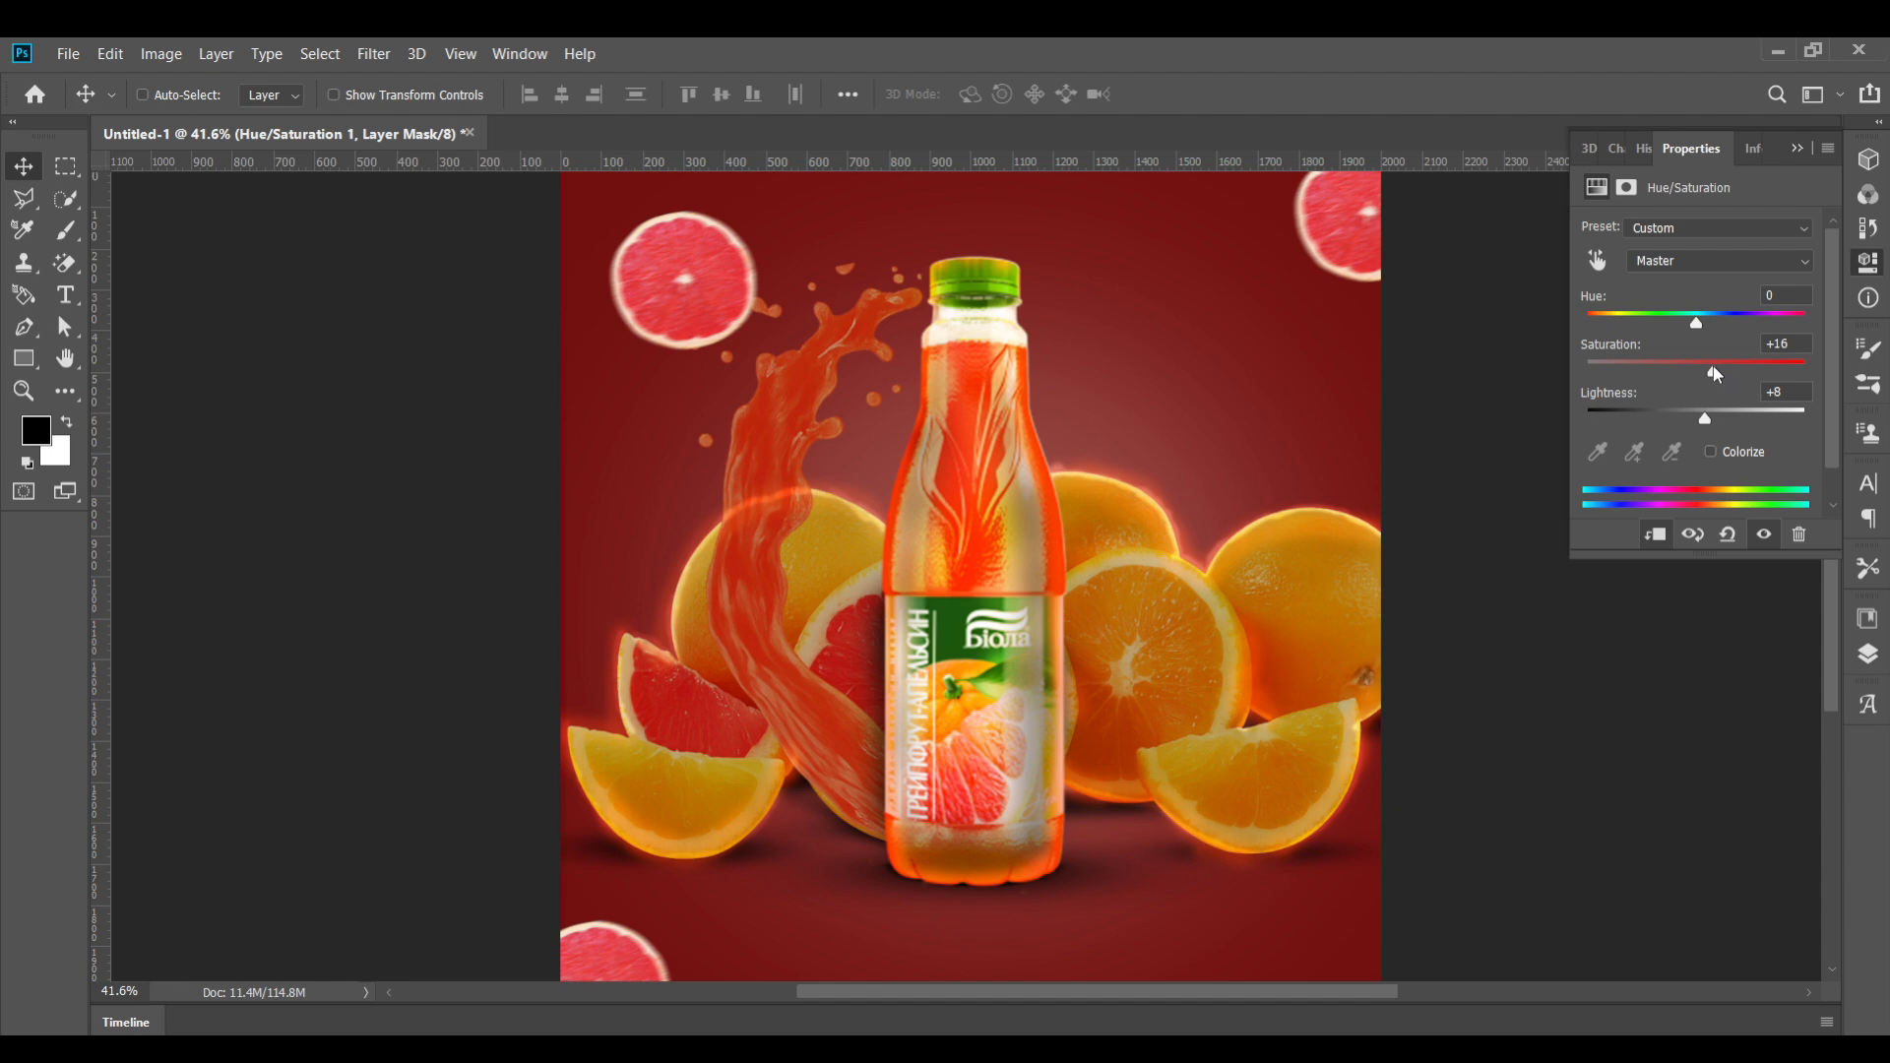
drag(1721, 414, 1719, 421)
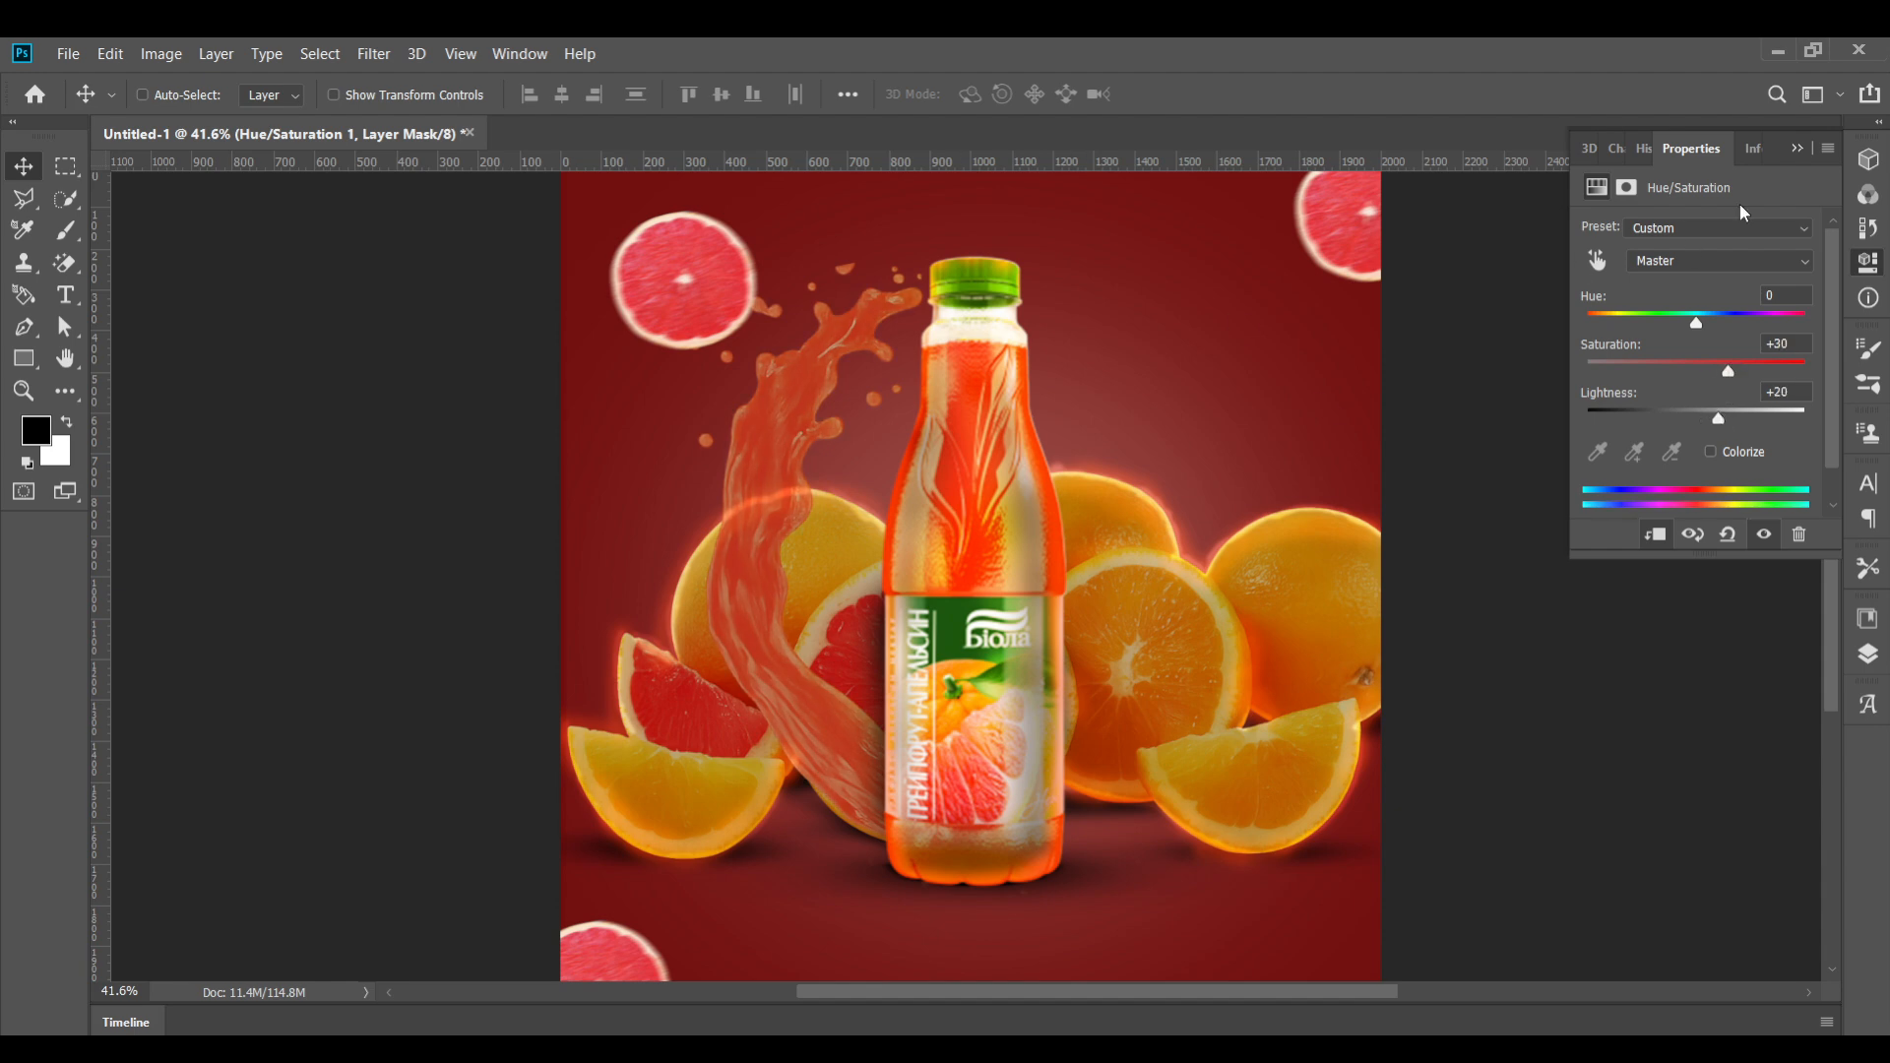
click(1798, 149)
scroll(821, 619, down, 3)
scroll(820, 619, up, 3)
scroll(820, 616, down, 1)
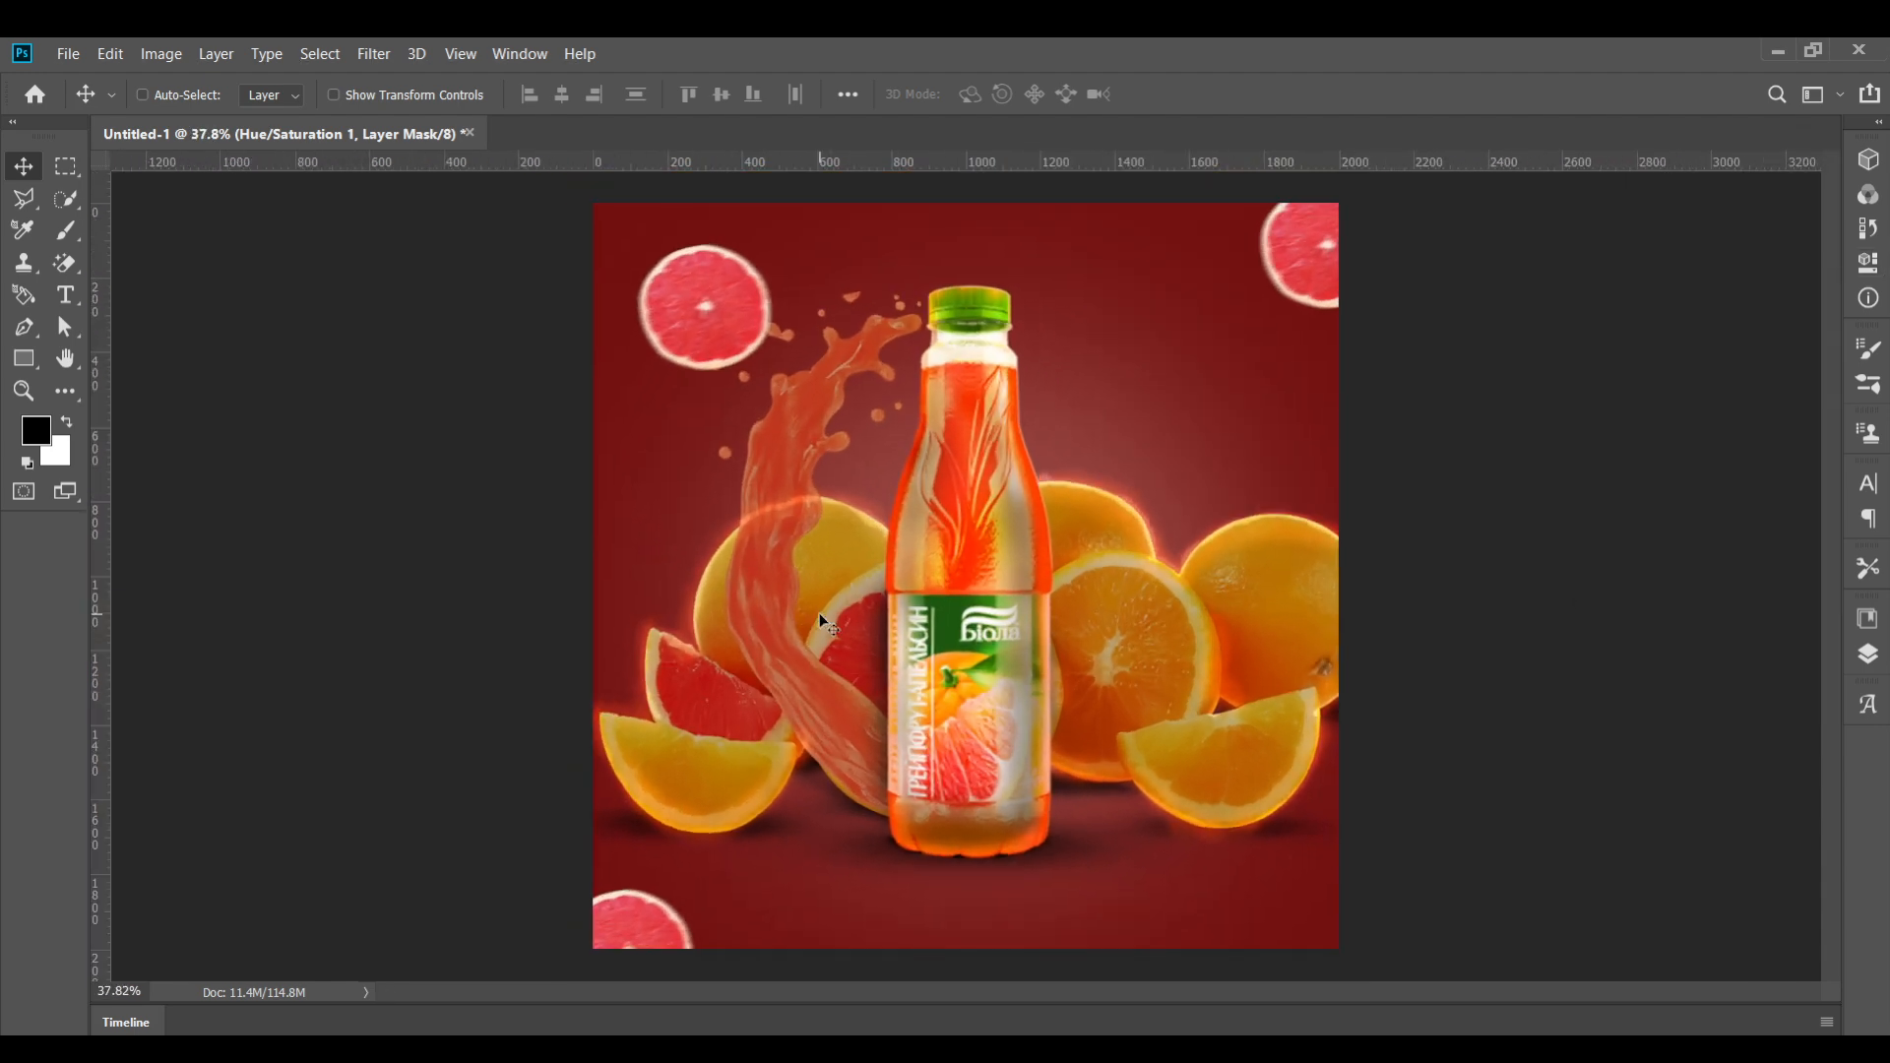
scroll(820, 618, up, 1)
scroll(820, 619, down, 2)
scroll(820, 618, up, 2)
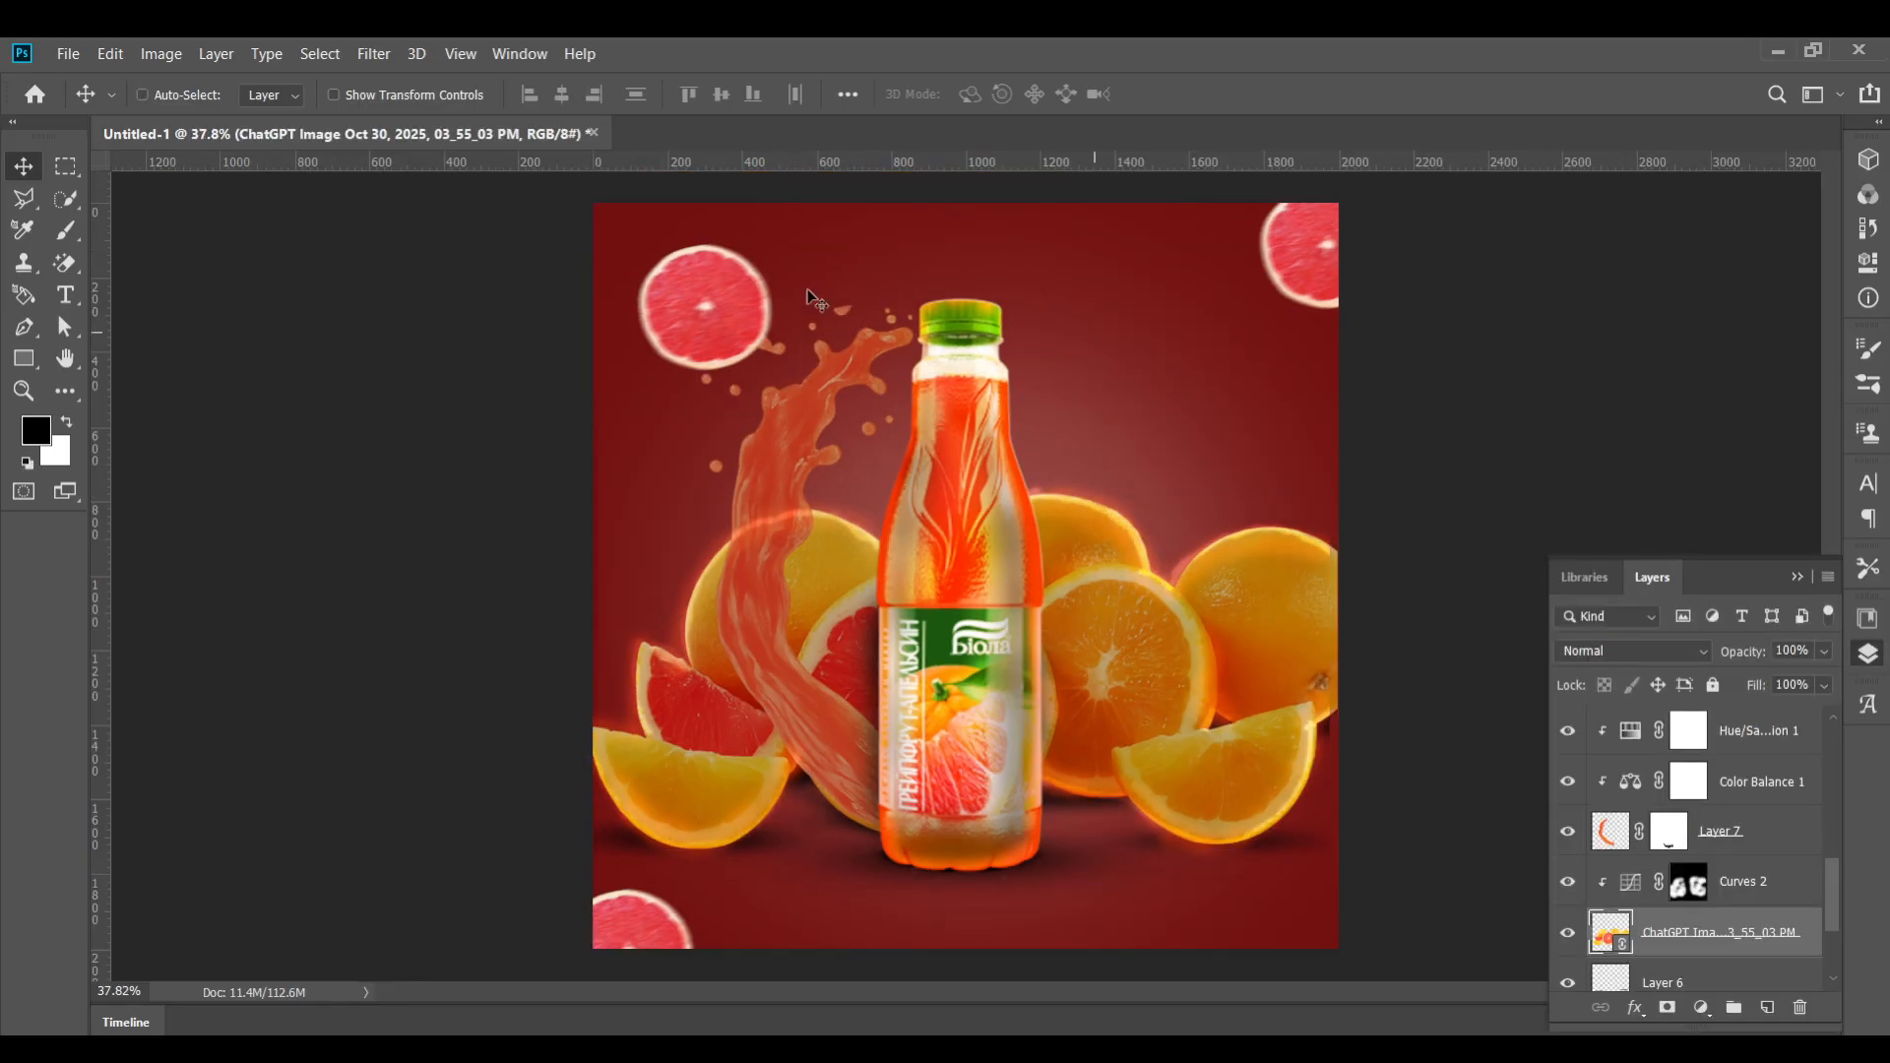
Place the ice cube splash image pngtree-summer-cool-ice-cube-splash-png-image_14321379 as a linked file, move its layer to the top and position it
click(68, 53)
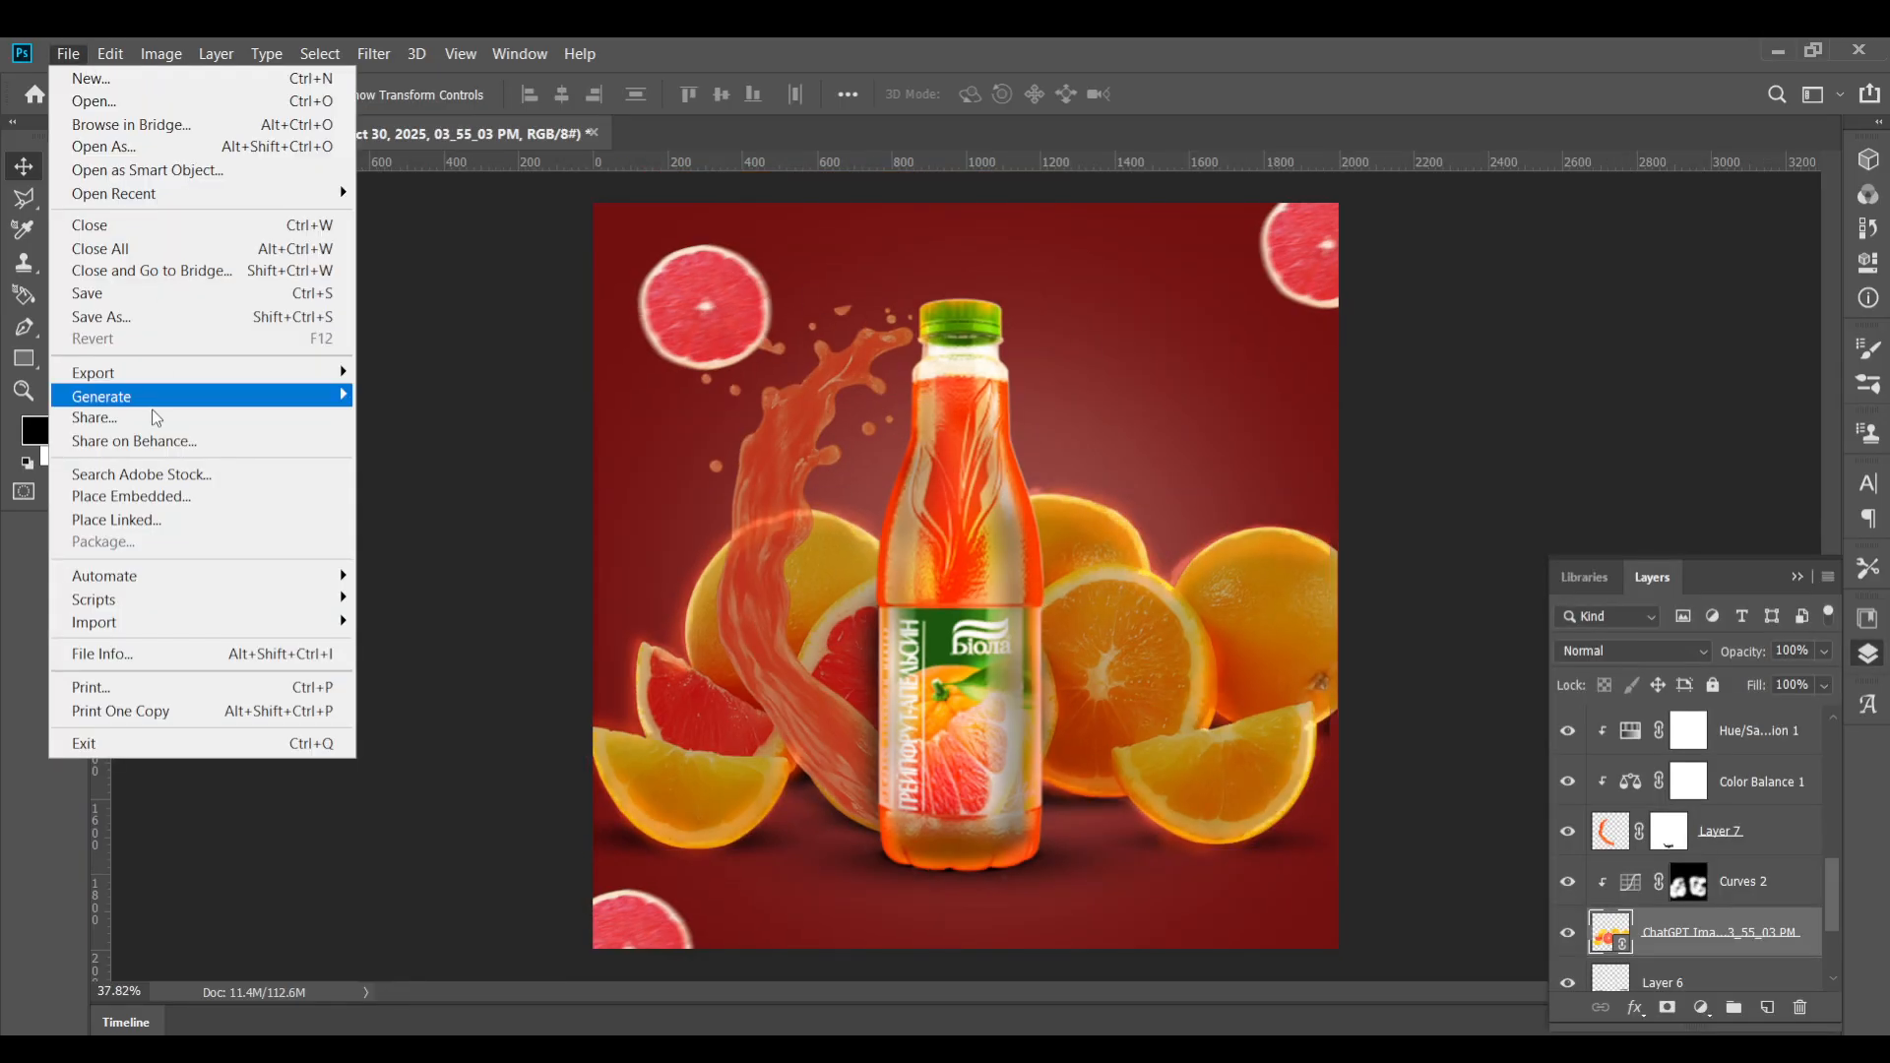
click(145, 520)
scroll(443, 394, down, 1)
click(564, 379)
double_click(564, 379)
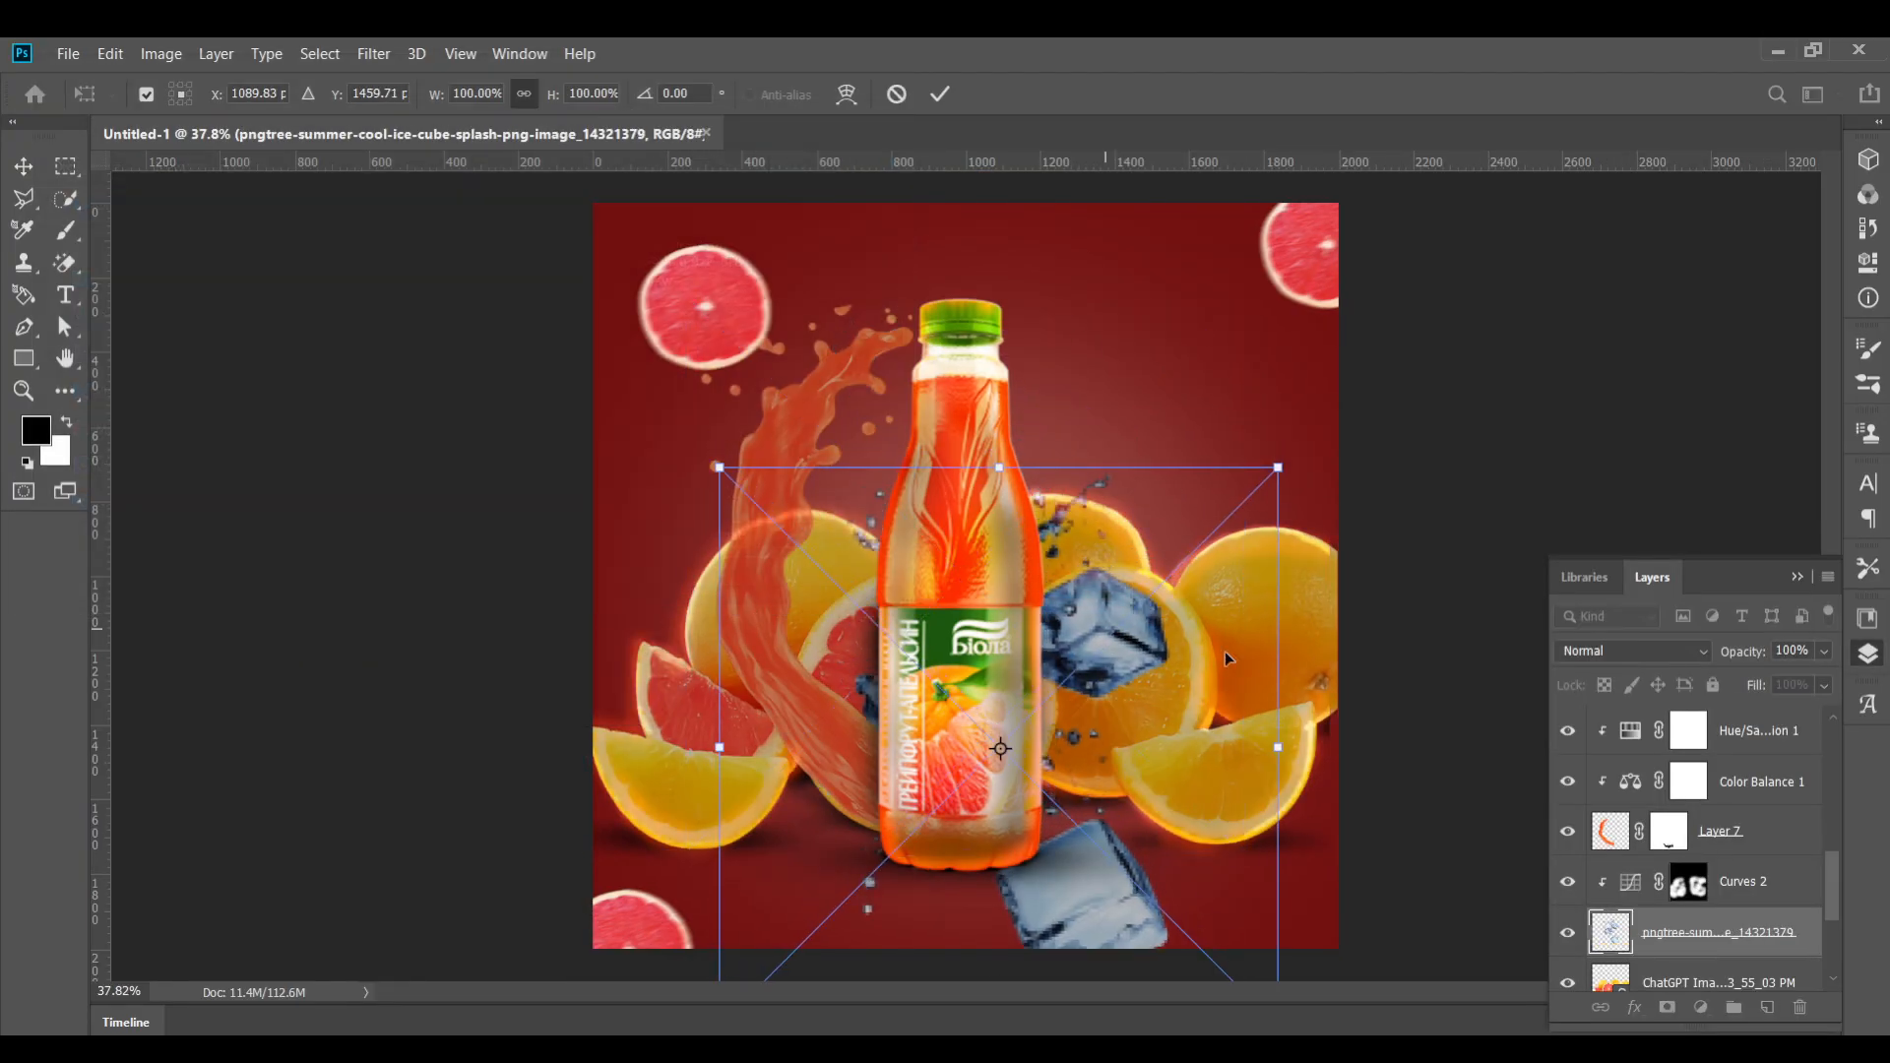
drag(1780, 932, 1704, 718)
drag(1098, 592, 874, 687)
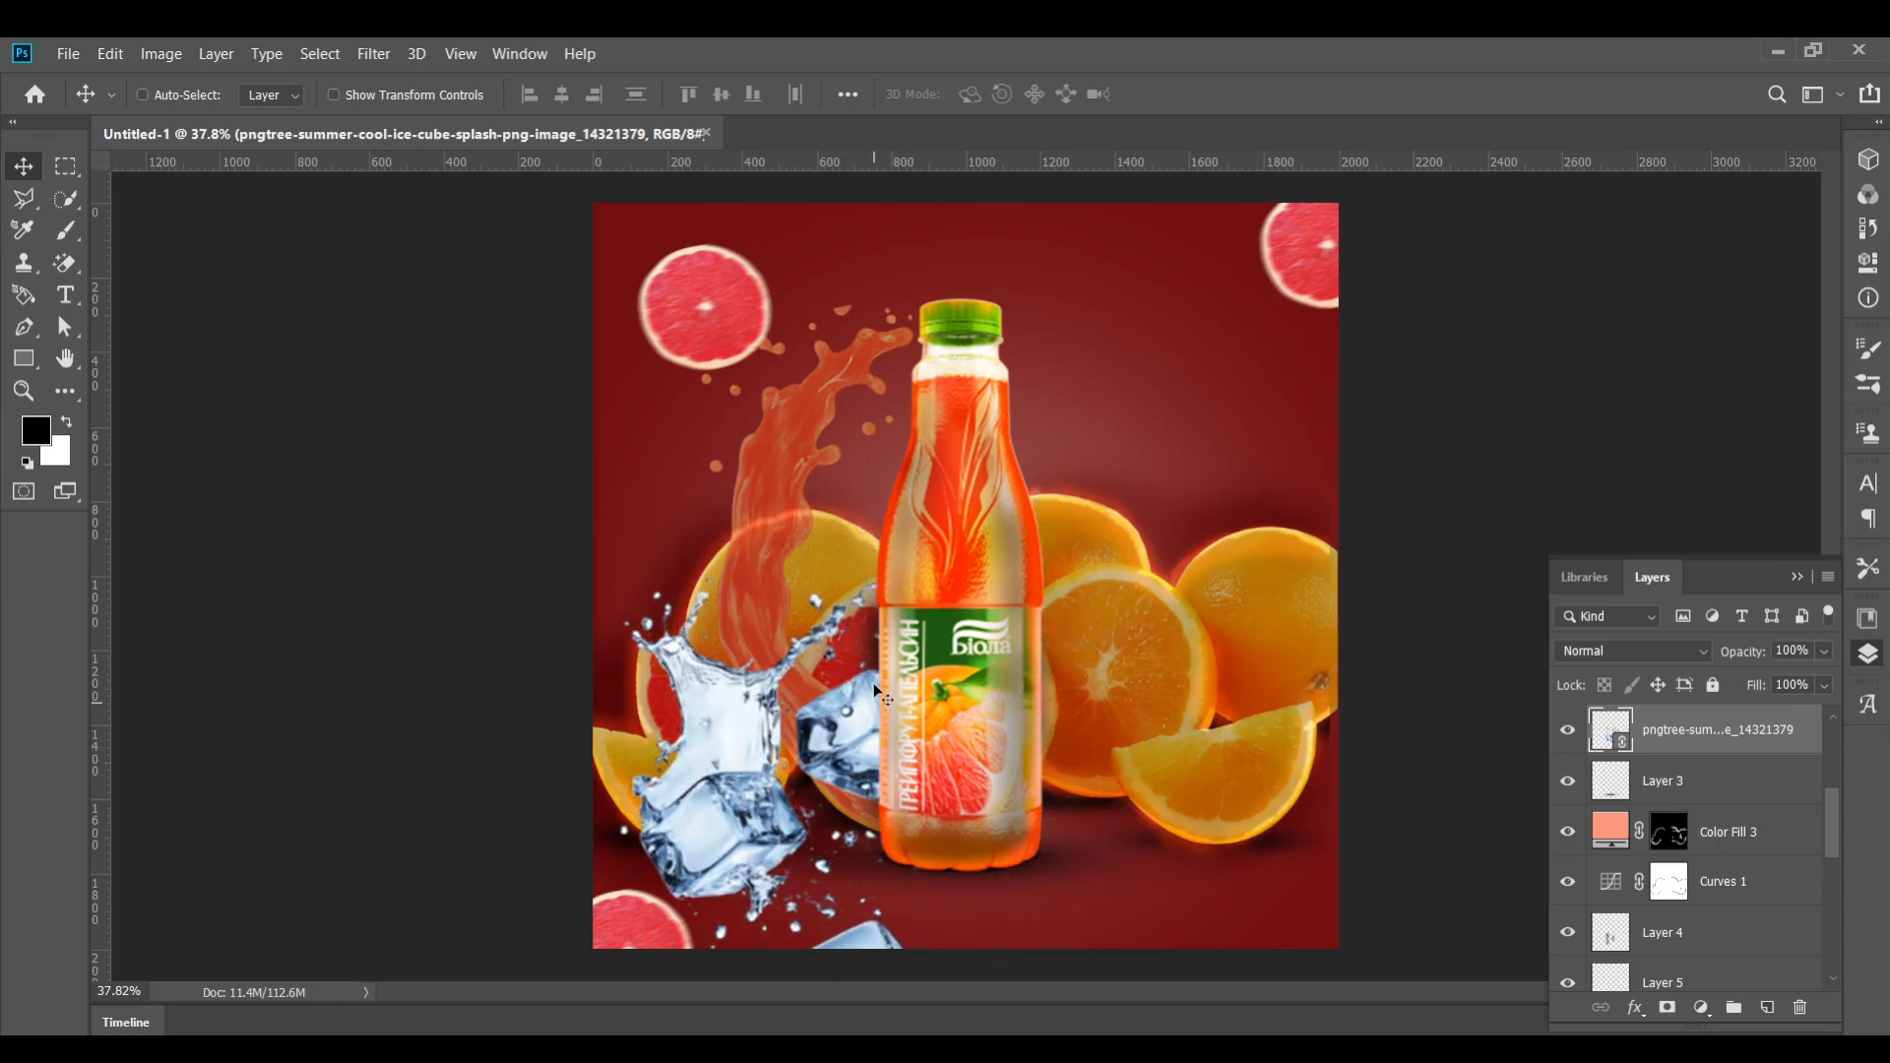
Scale the ice splash to about 52% and move it to the upper right beside the bottle's neck
key(ctrl+t)
drag(1055, 561, 817, 787)
drag(679, 817, 1119, 349)
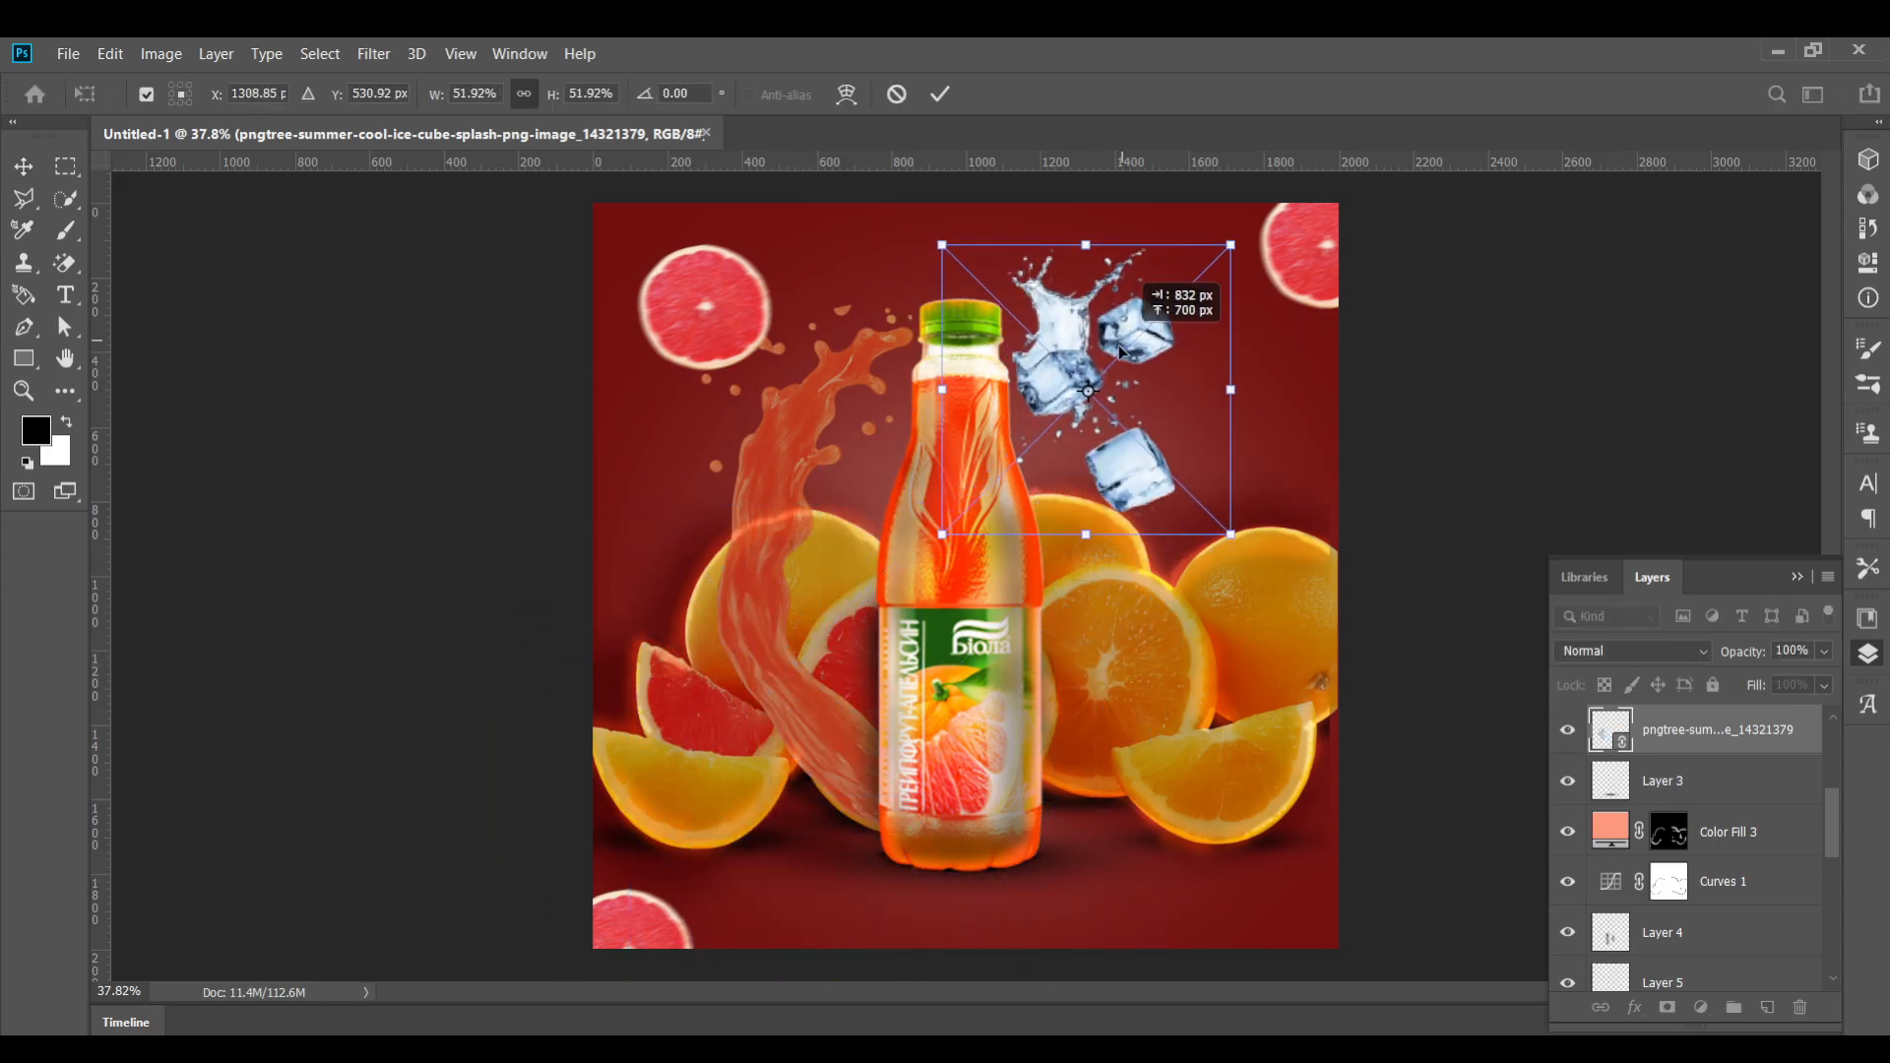
key(ctrl+plus)
key(Return)
Select the lowest ice cube, rasterize the ice splash layer and delete that cube
key(ctrl+plus)
key(m)
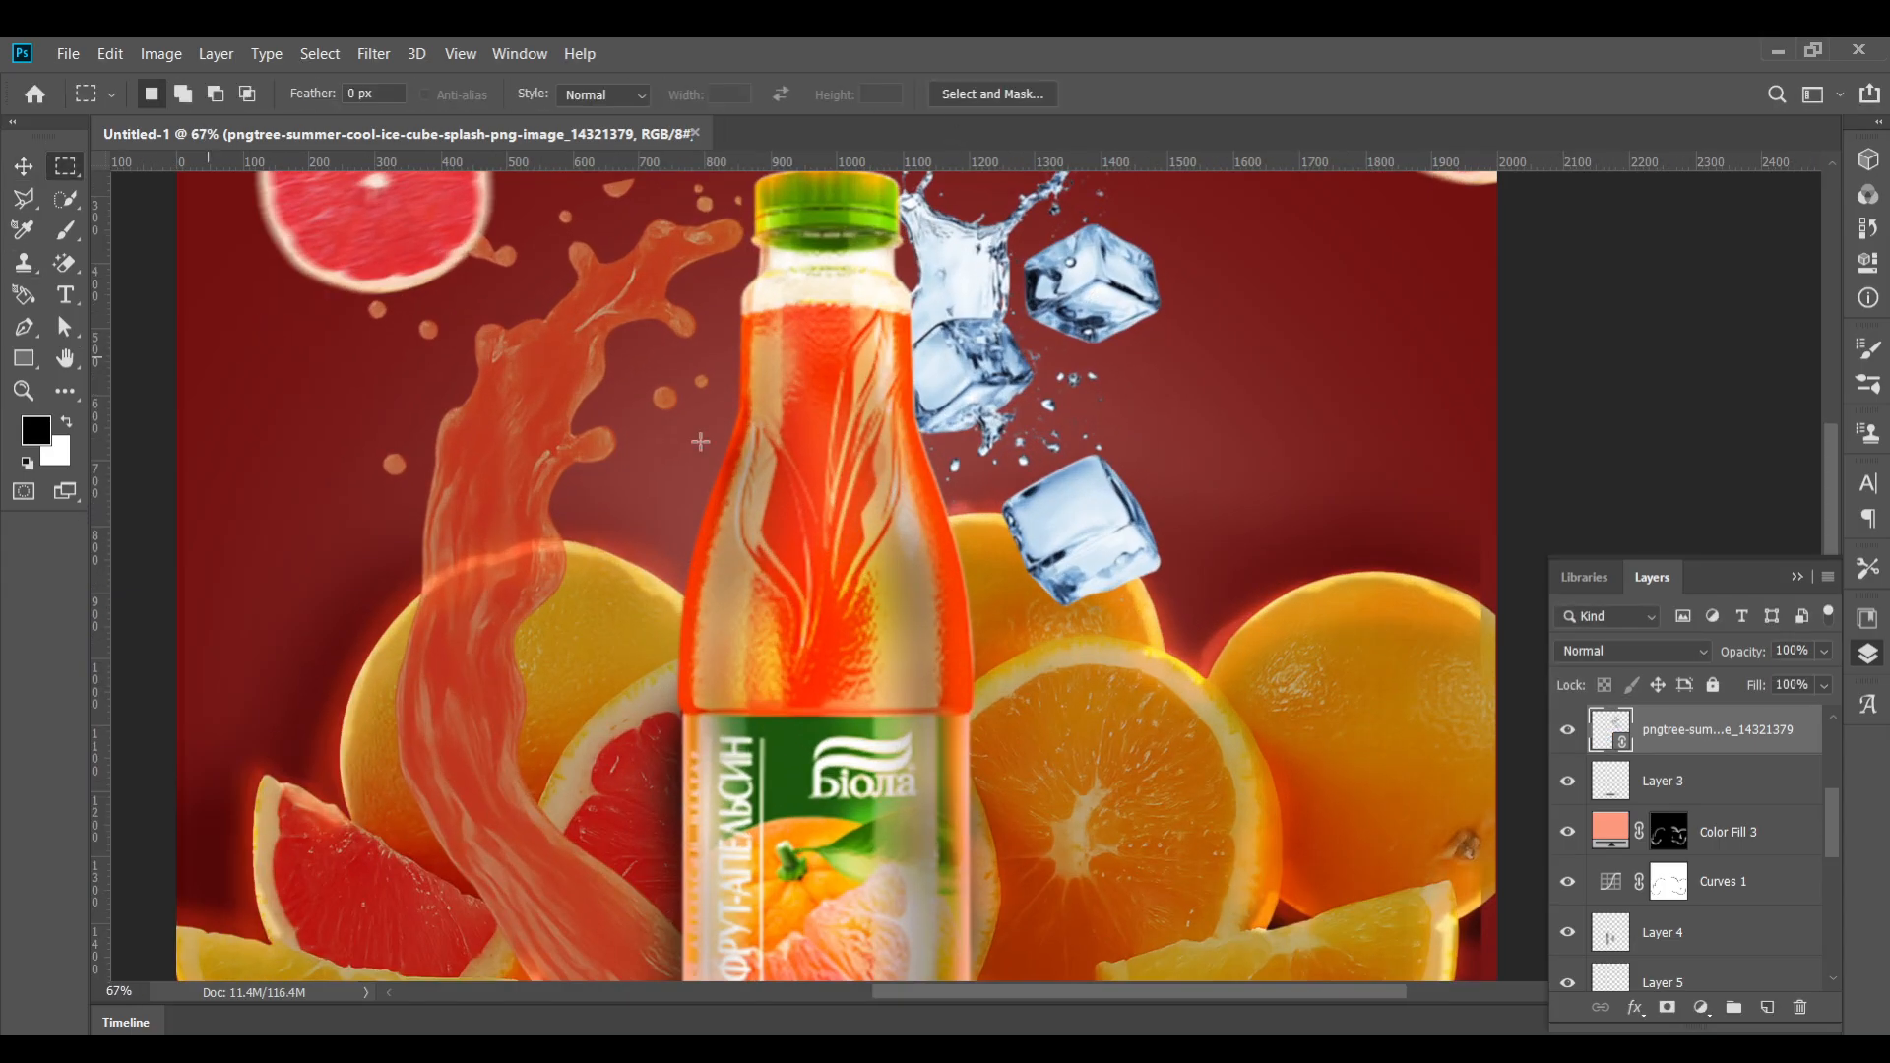
drag(968, 442, 1208, 617)
key(Delete)
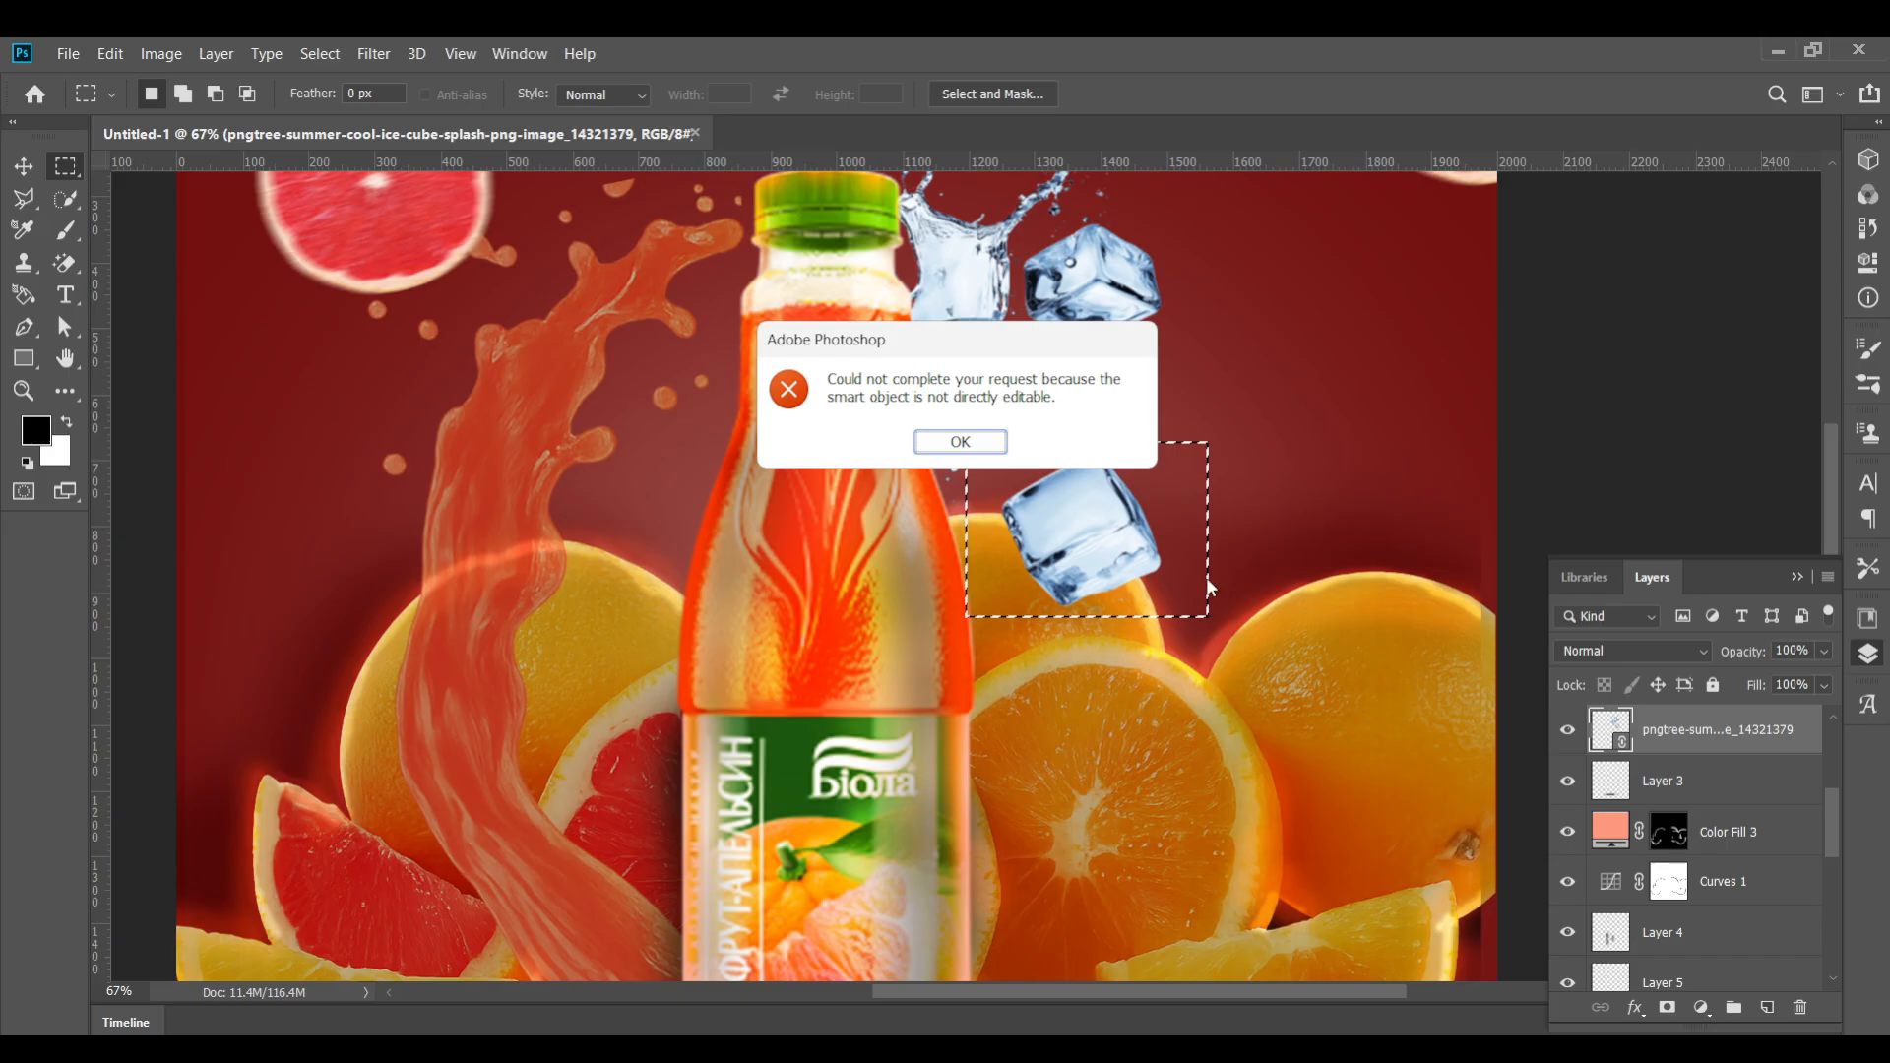
key(Return)
right_click(1669, 728)
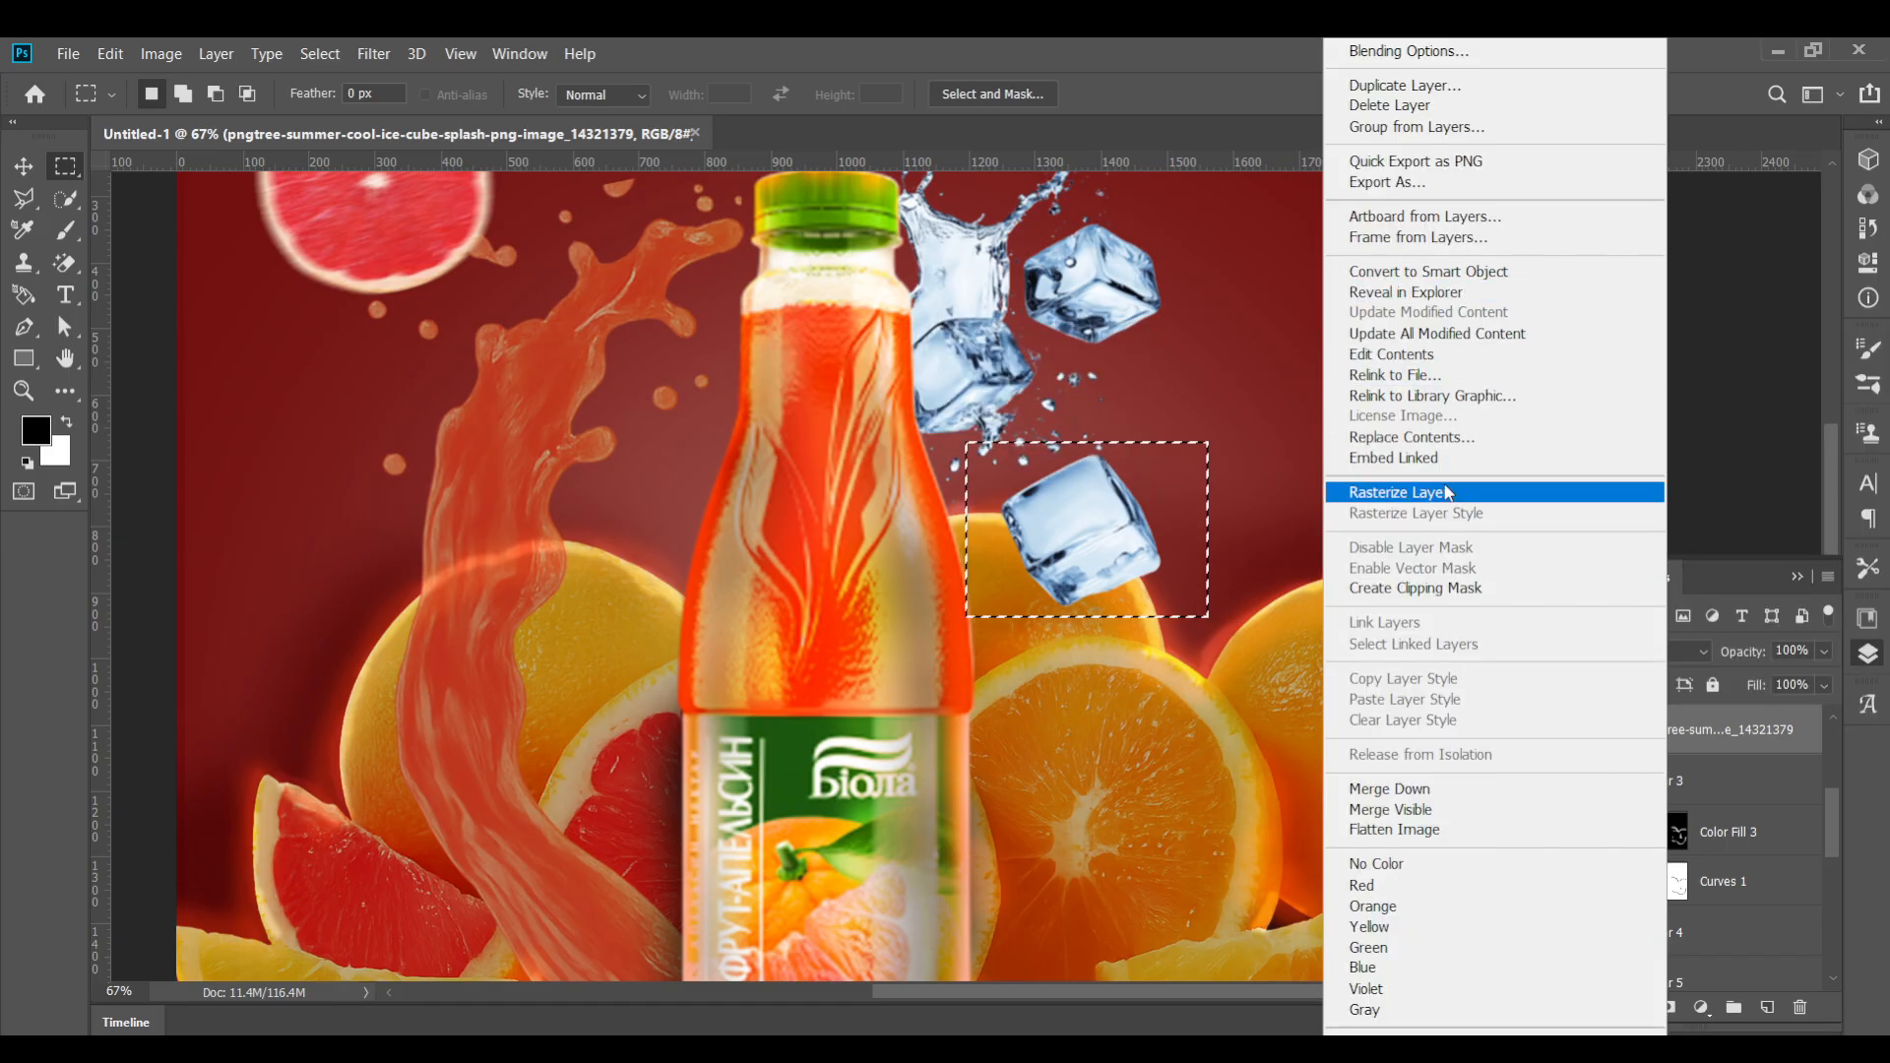
click(1398, 493)
key(Delete)
key(ctrl+d)
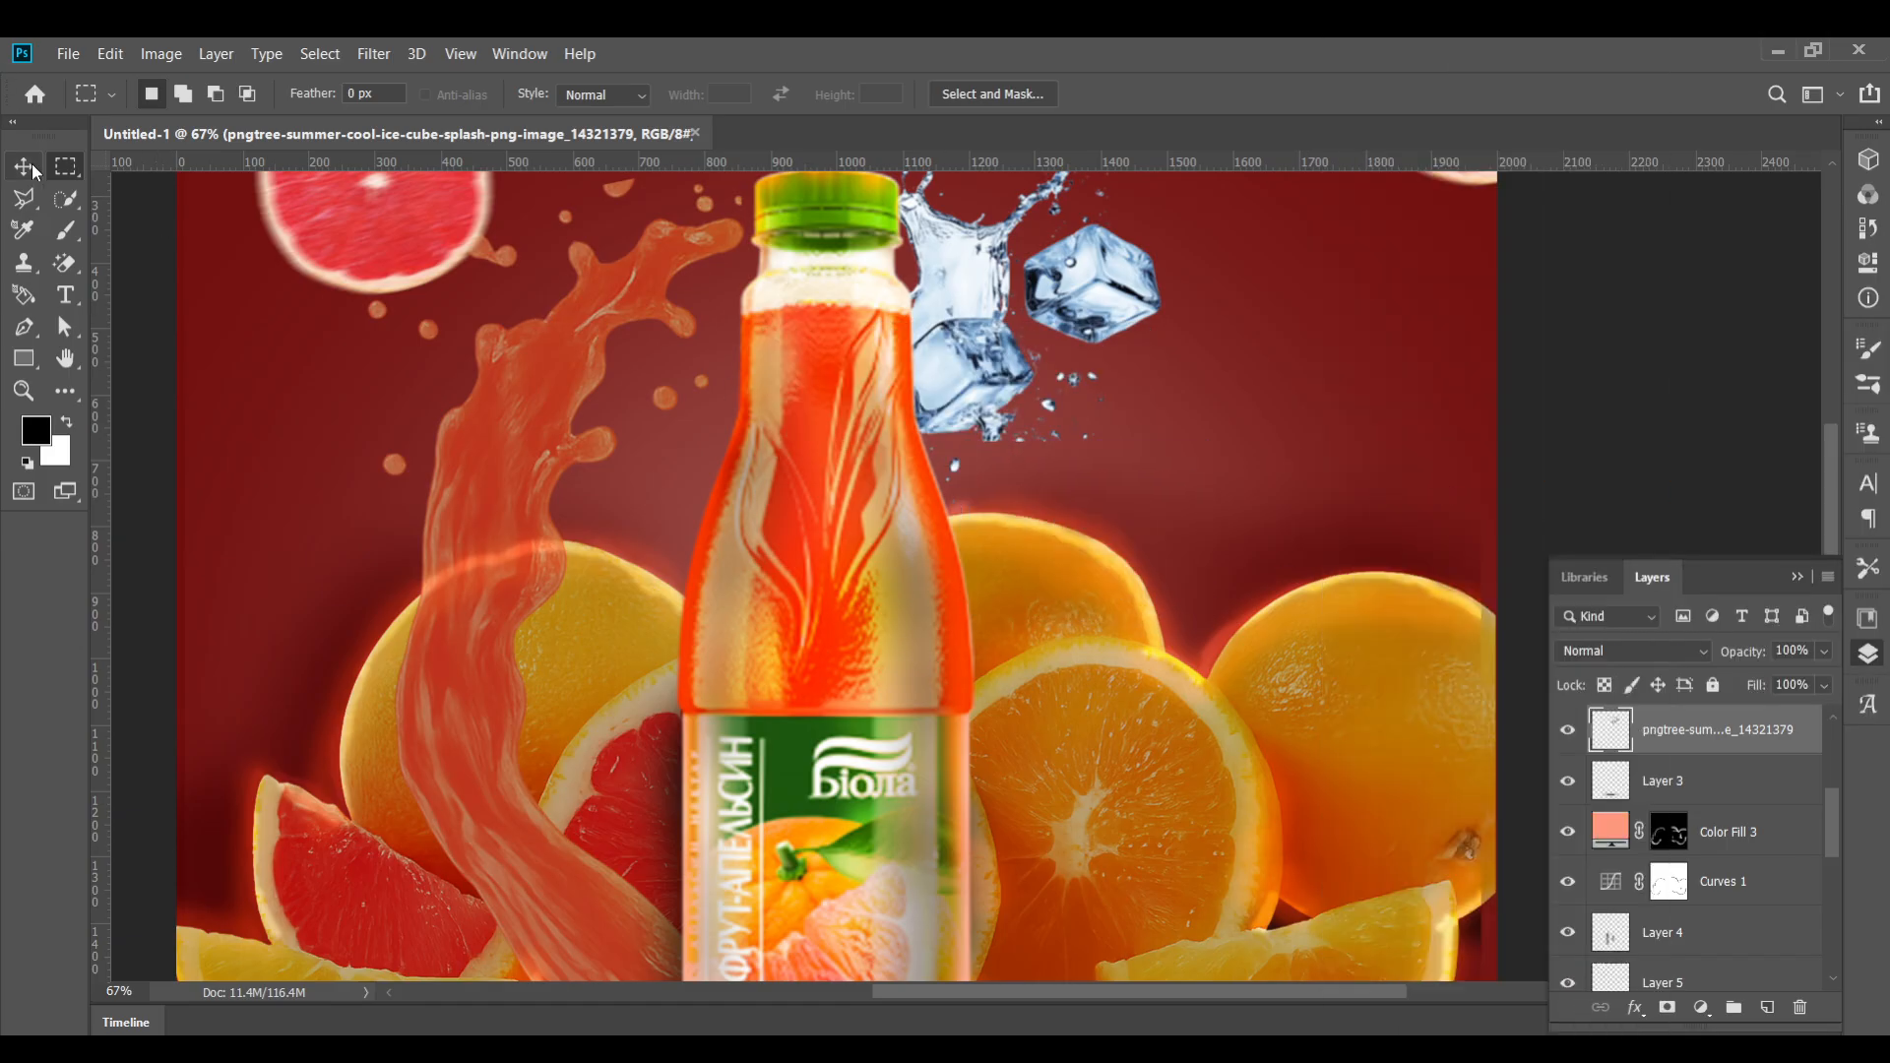
Move the ice splash closer to the bottle's neck and rotate it about 64°
click(23, 166)
drag(1103, 295, 1036, 367)
scroll(1147, 301, down, 5)
key(ctrl+t)
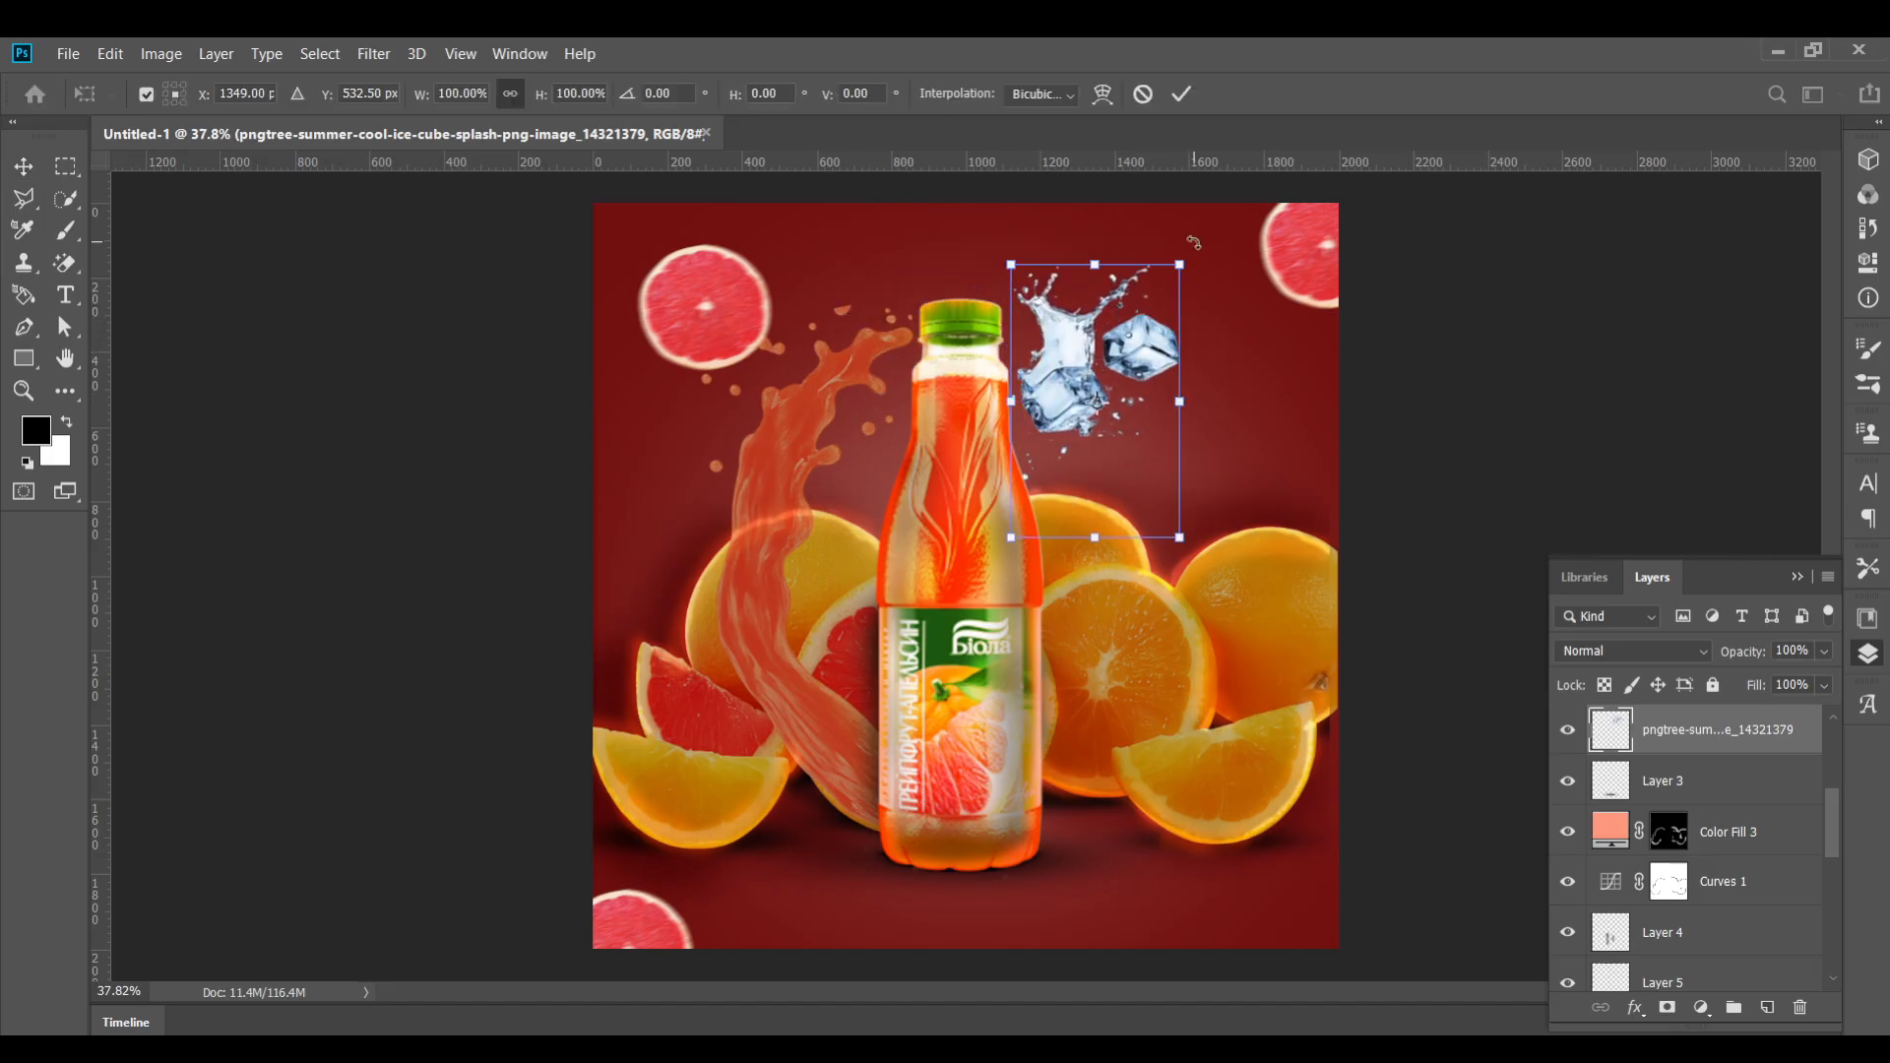
drag(1193, 242, 1367, 433)
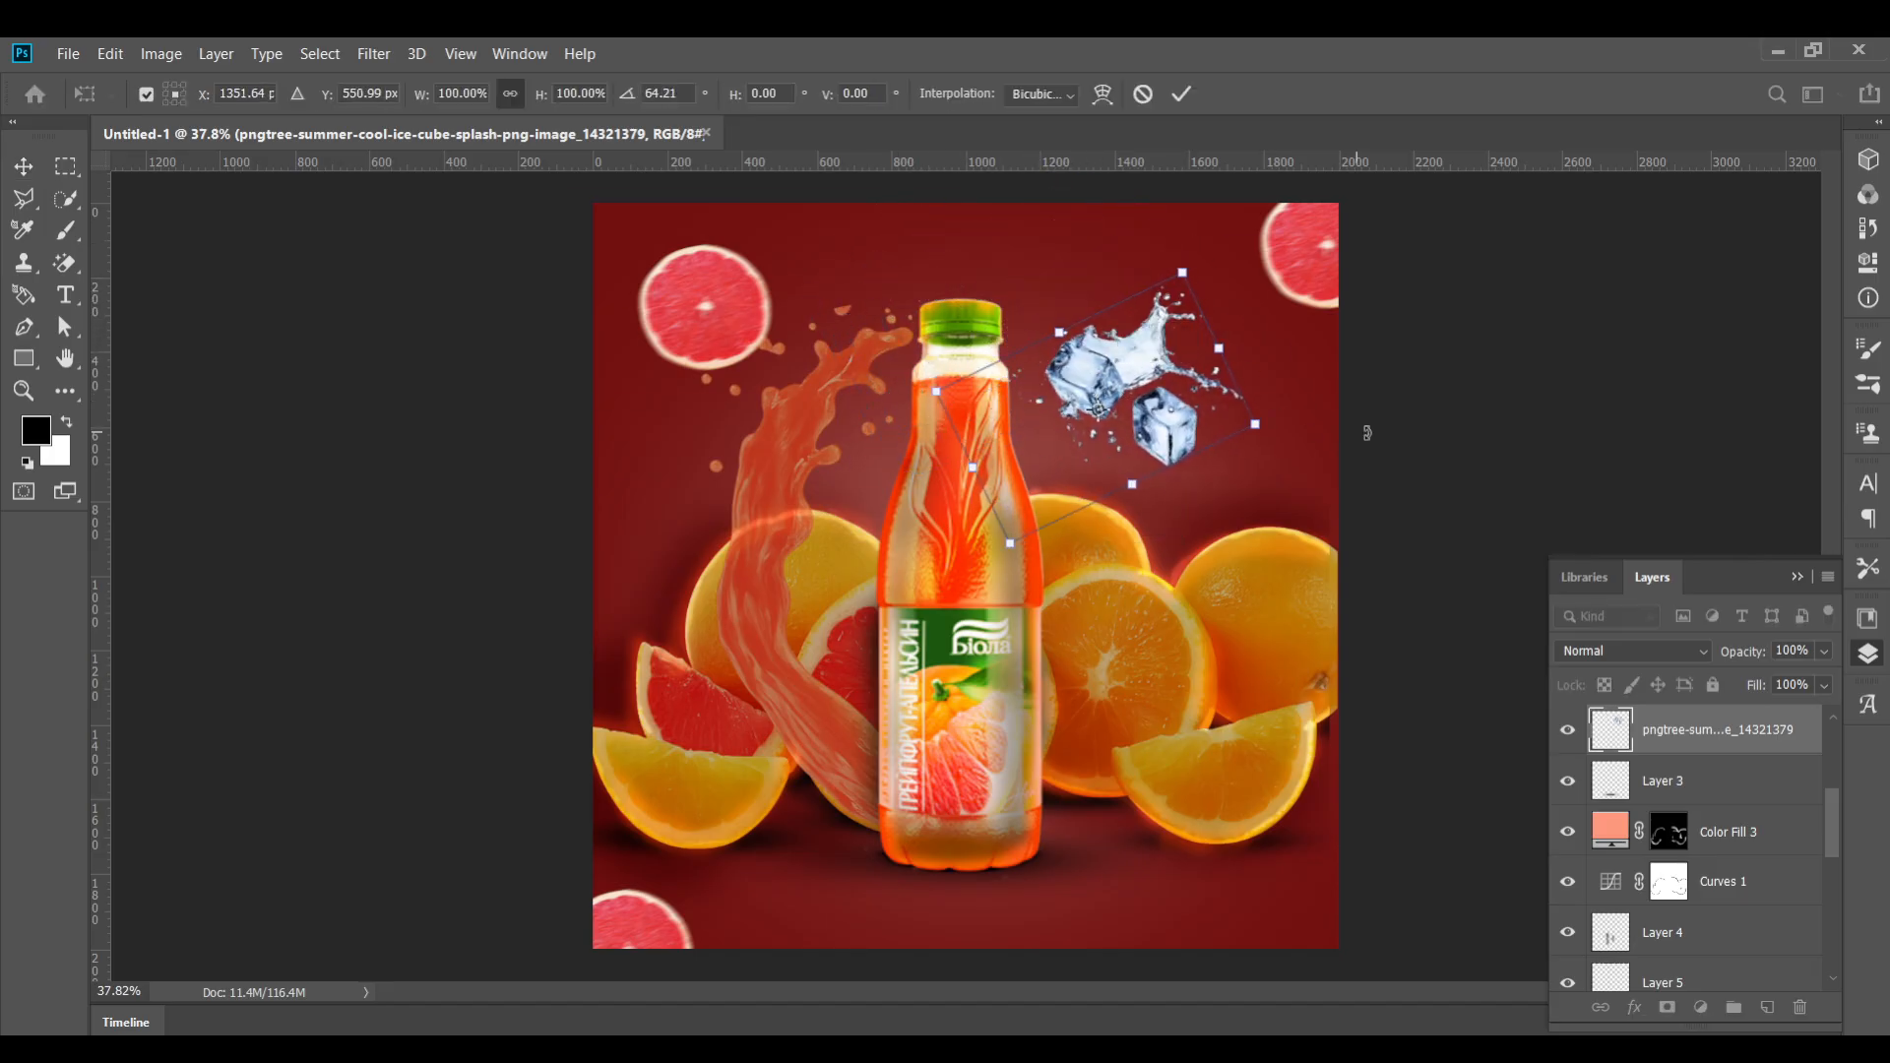
drag(1182, 274, 1150, 317)
key(Return)
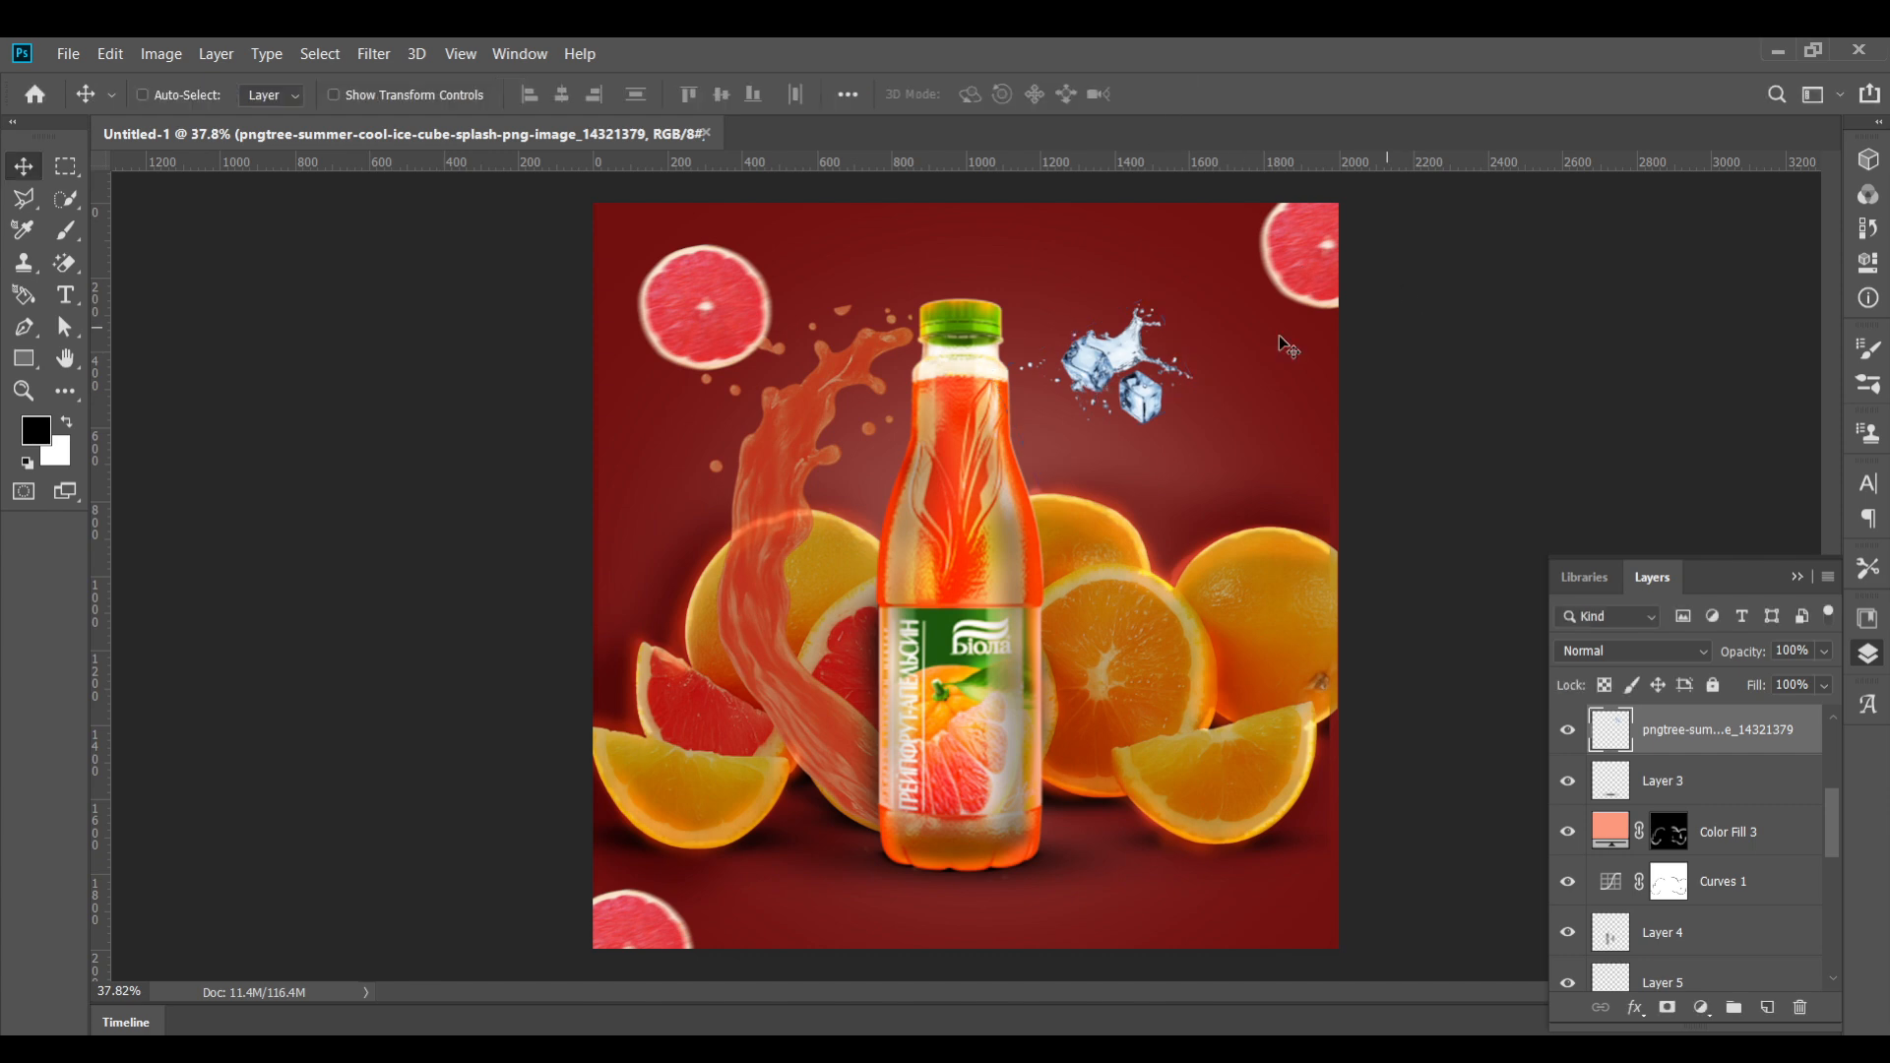
Duplicate the ice splash, rotate the copy about -32°, scale it to about 71% and place it left of the bottle
drag(1102, 399, 858, 928)
key(ctrl+t)
drag(927, 818, 871, 795)
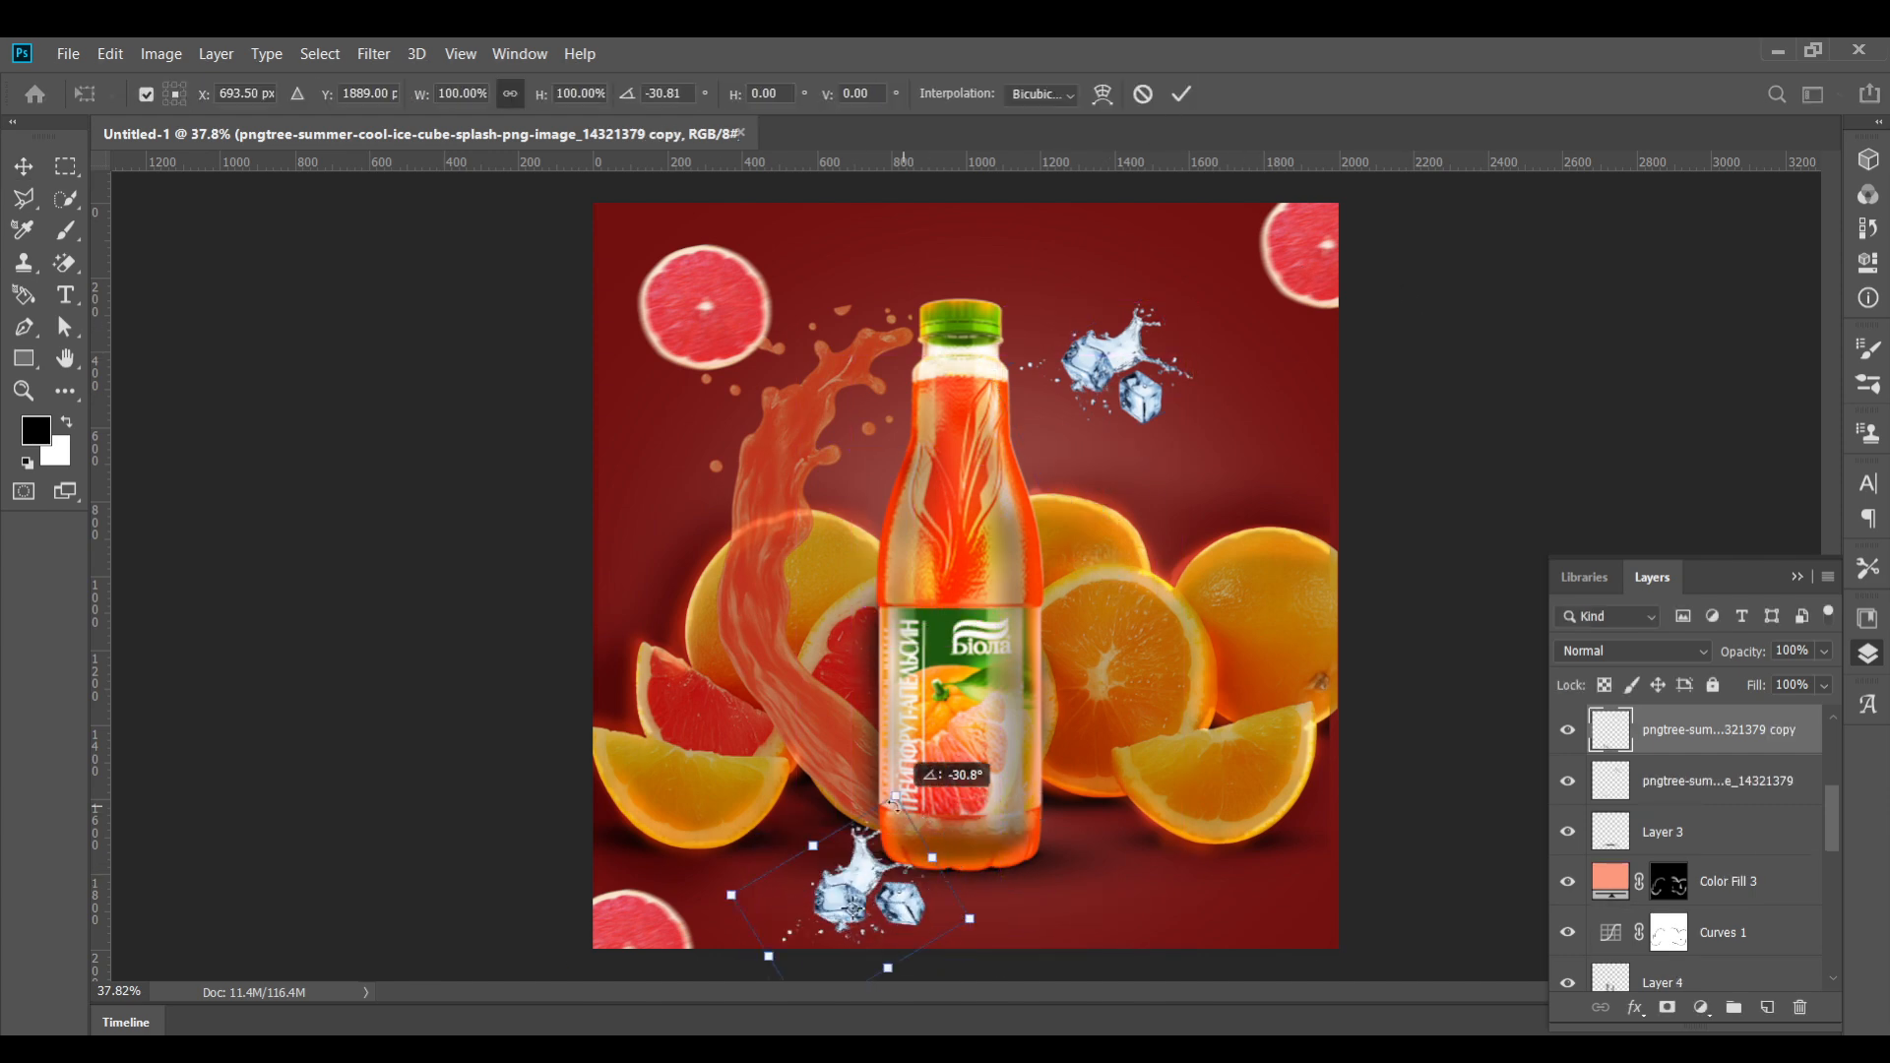
drag(869, 889, 695, 457)
drag(711, 347, 687, 414)
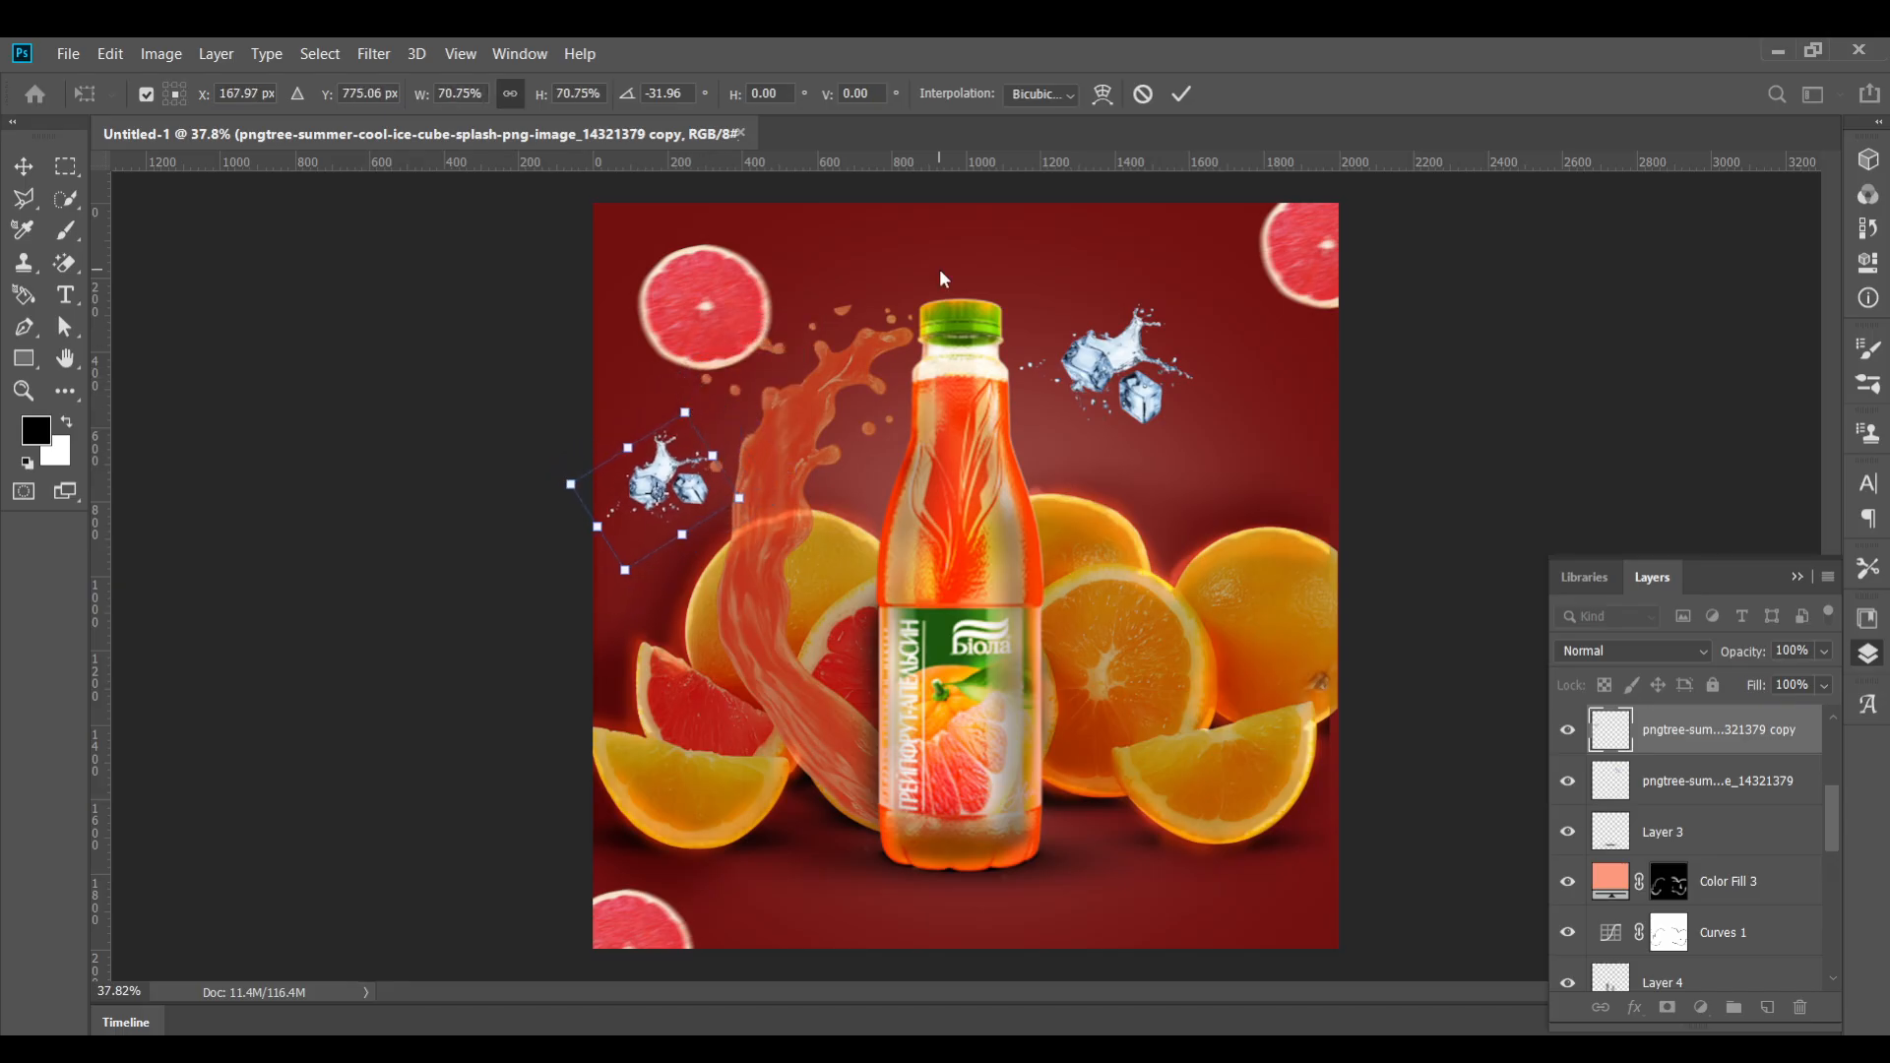
click(1182, 93)
Shift the right ice splash slightly further right and select the ice splash copy layer
drag(1112, 369, 1154, 369)
ctrl+click(1713, 730)
click(374, 54)
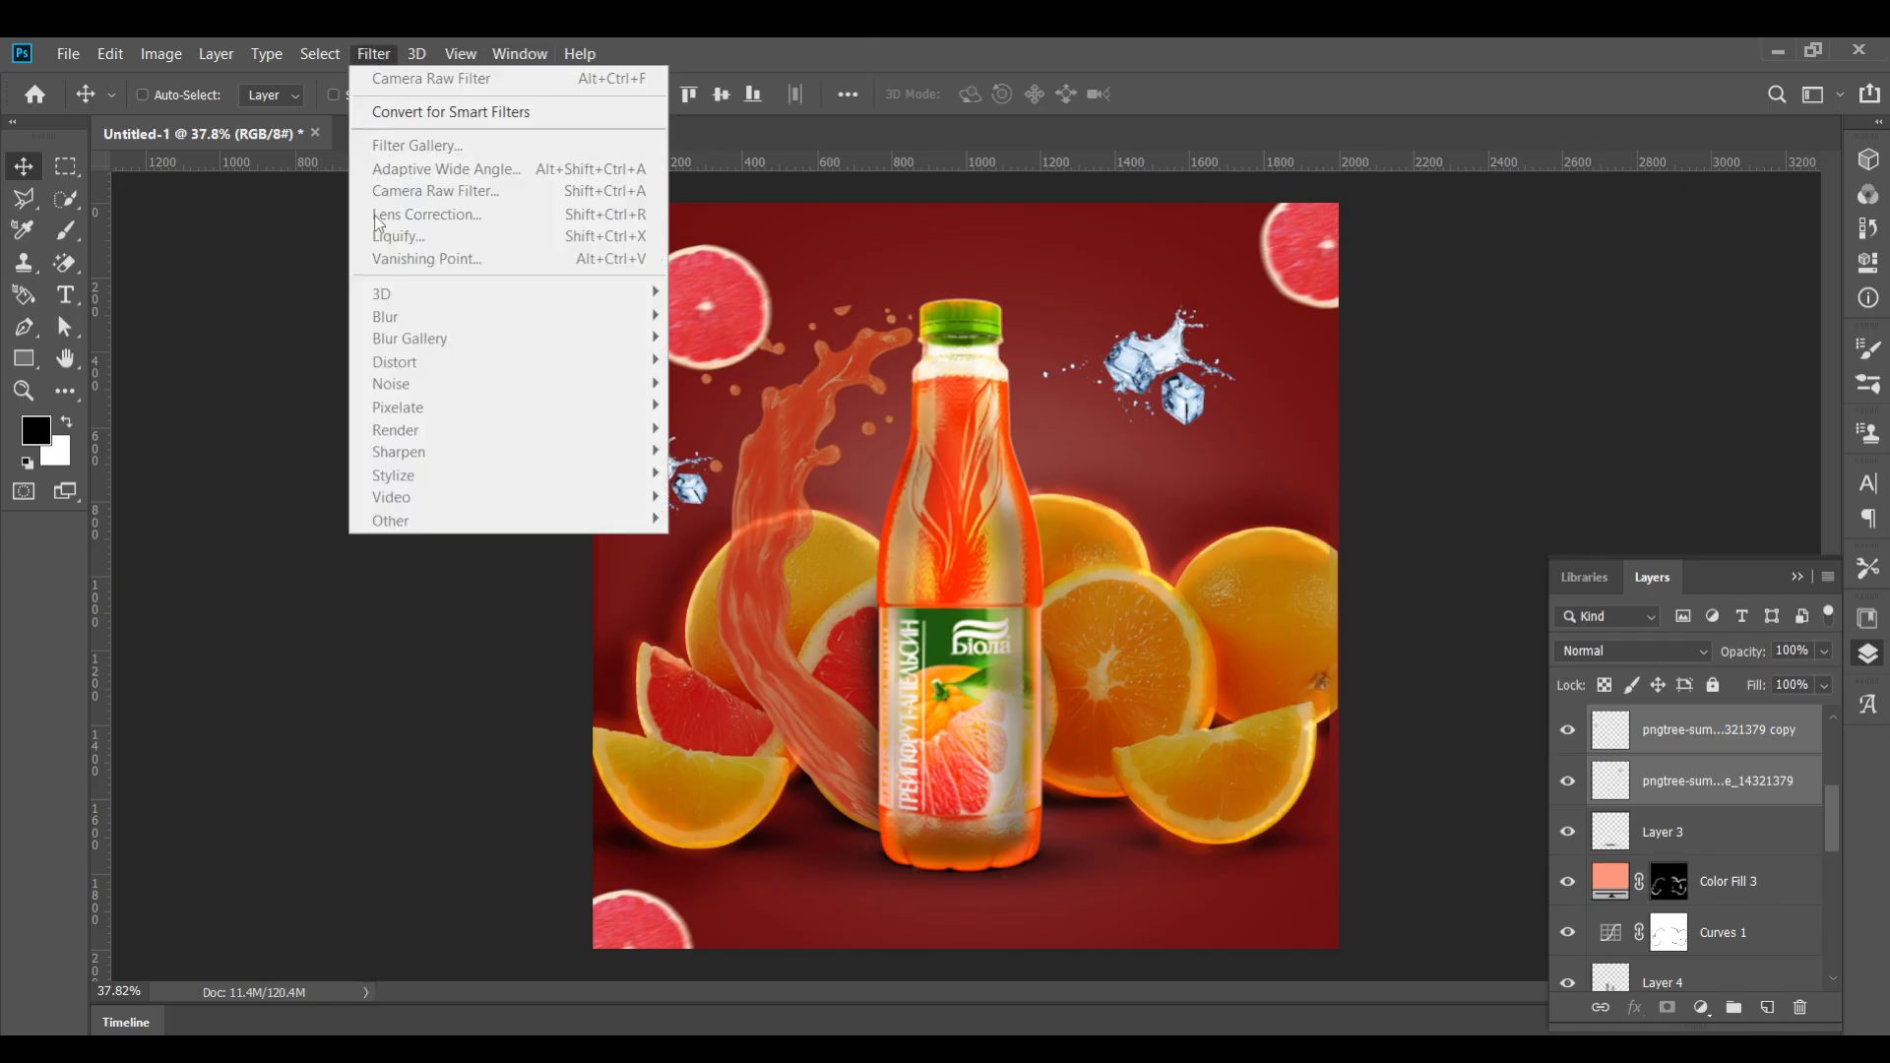
right_click(1709, 747)
click(1635, 729)
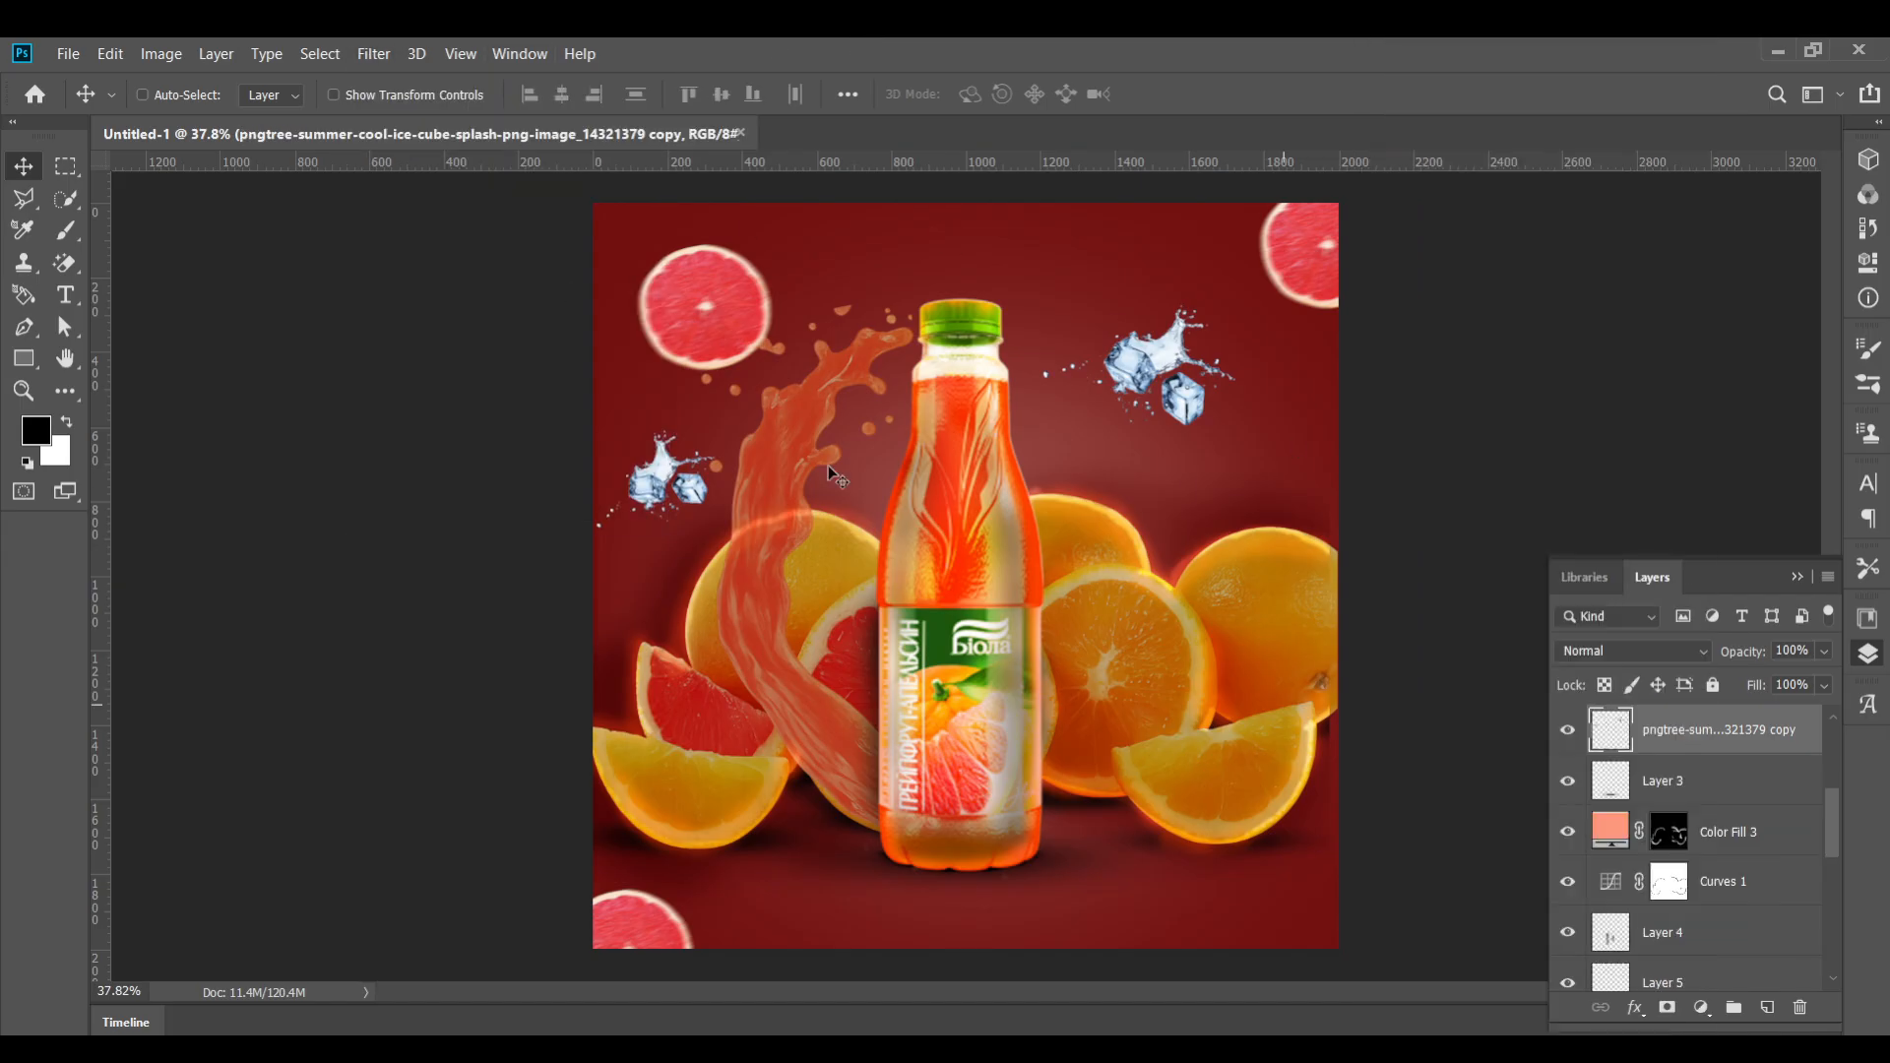
Apply a Motion Blur with a 14° angle to the ice splash copy layer
click(374, 54)
mouse_move(399, 367)
mouse_move(394, 316)
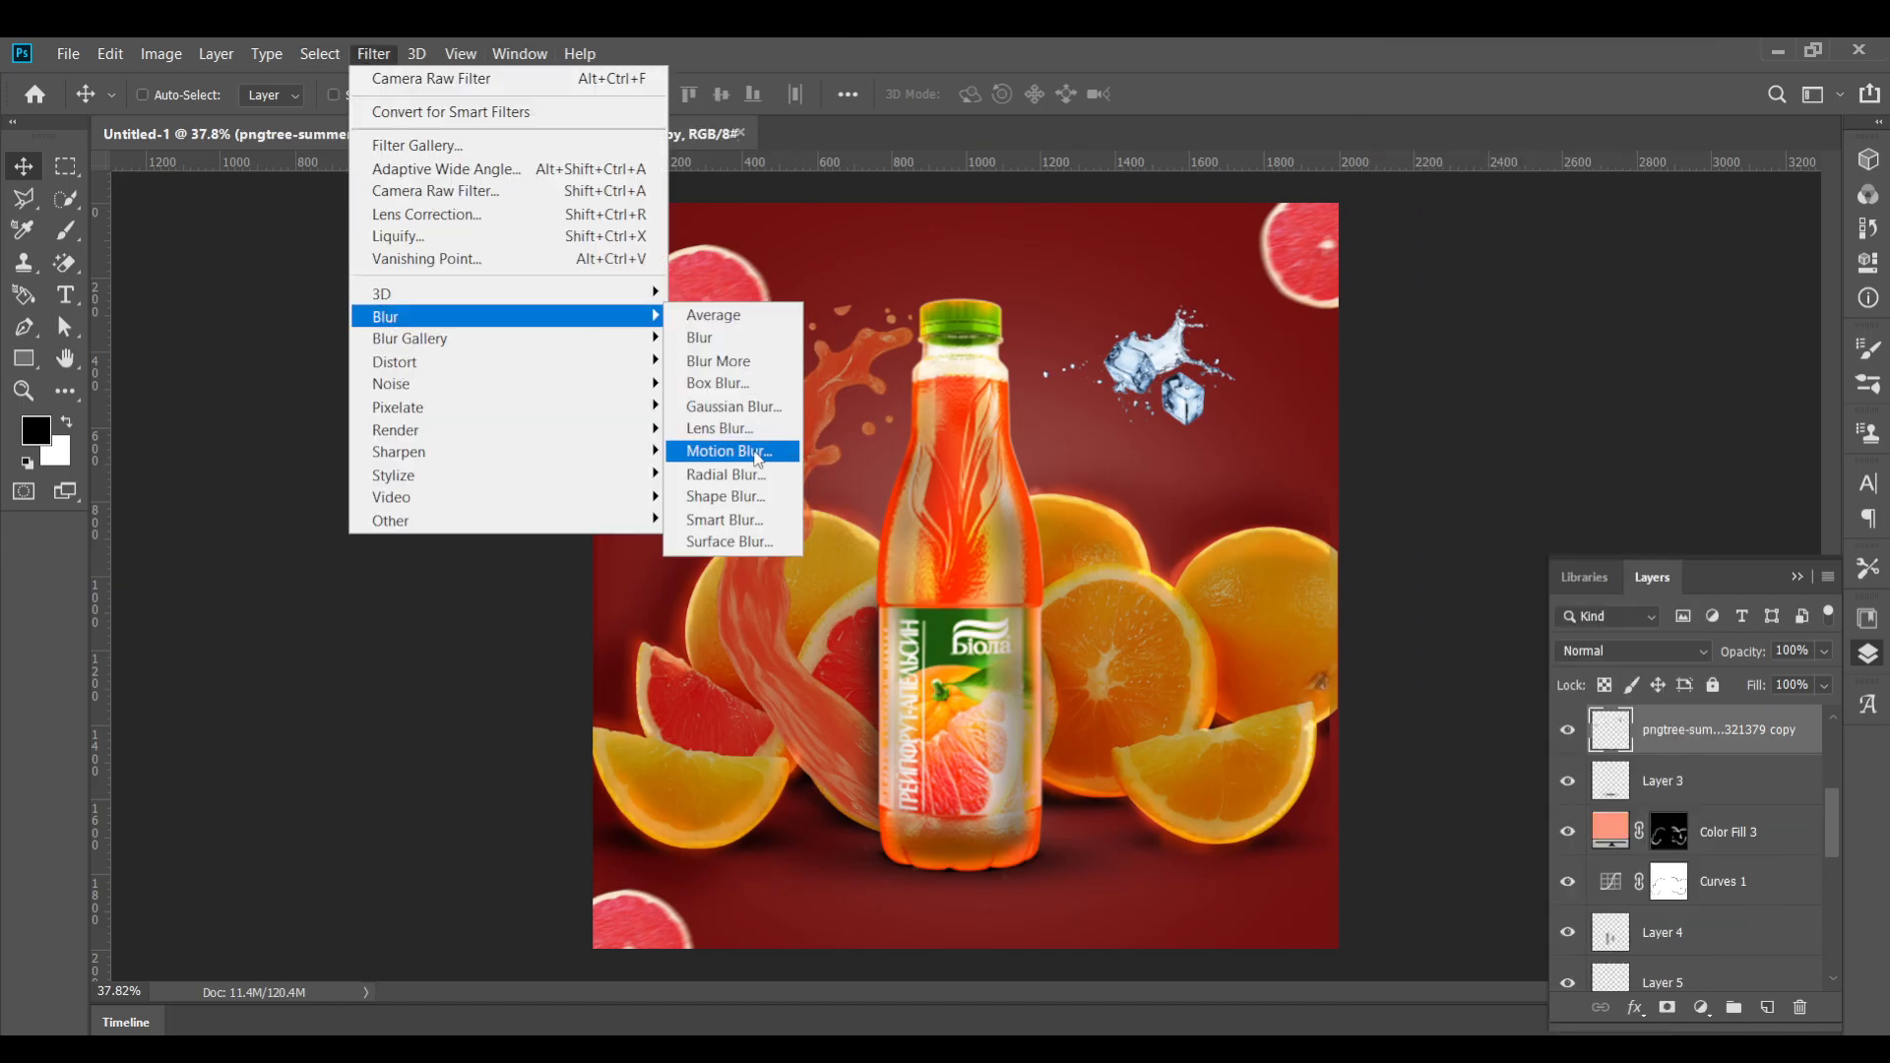
click(728, 451)
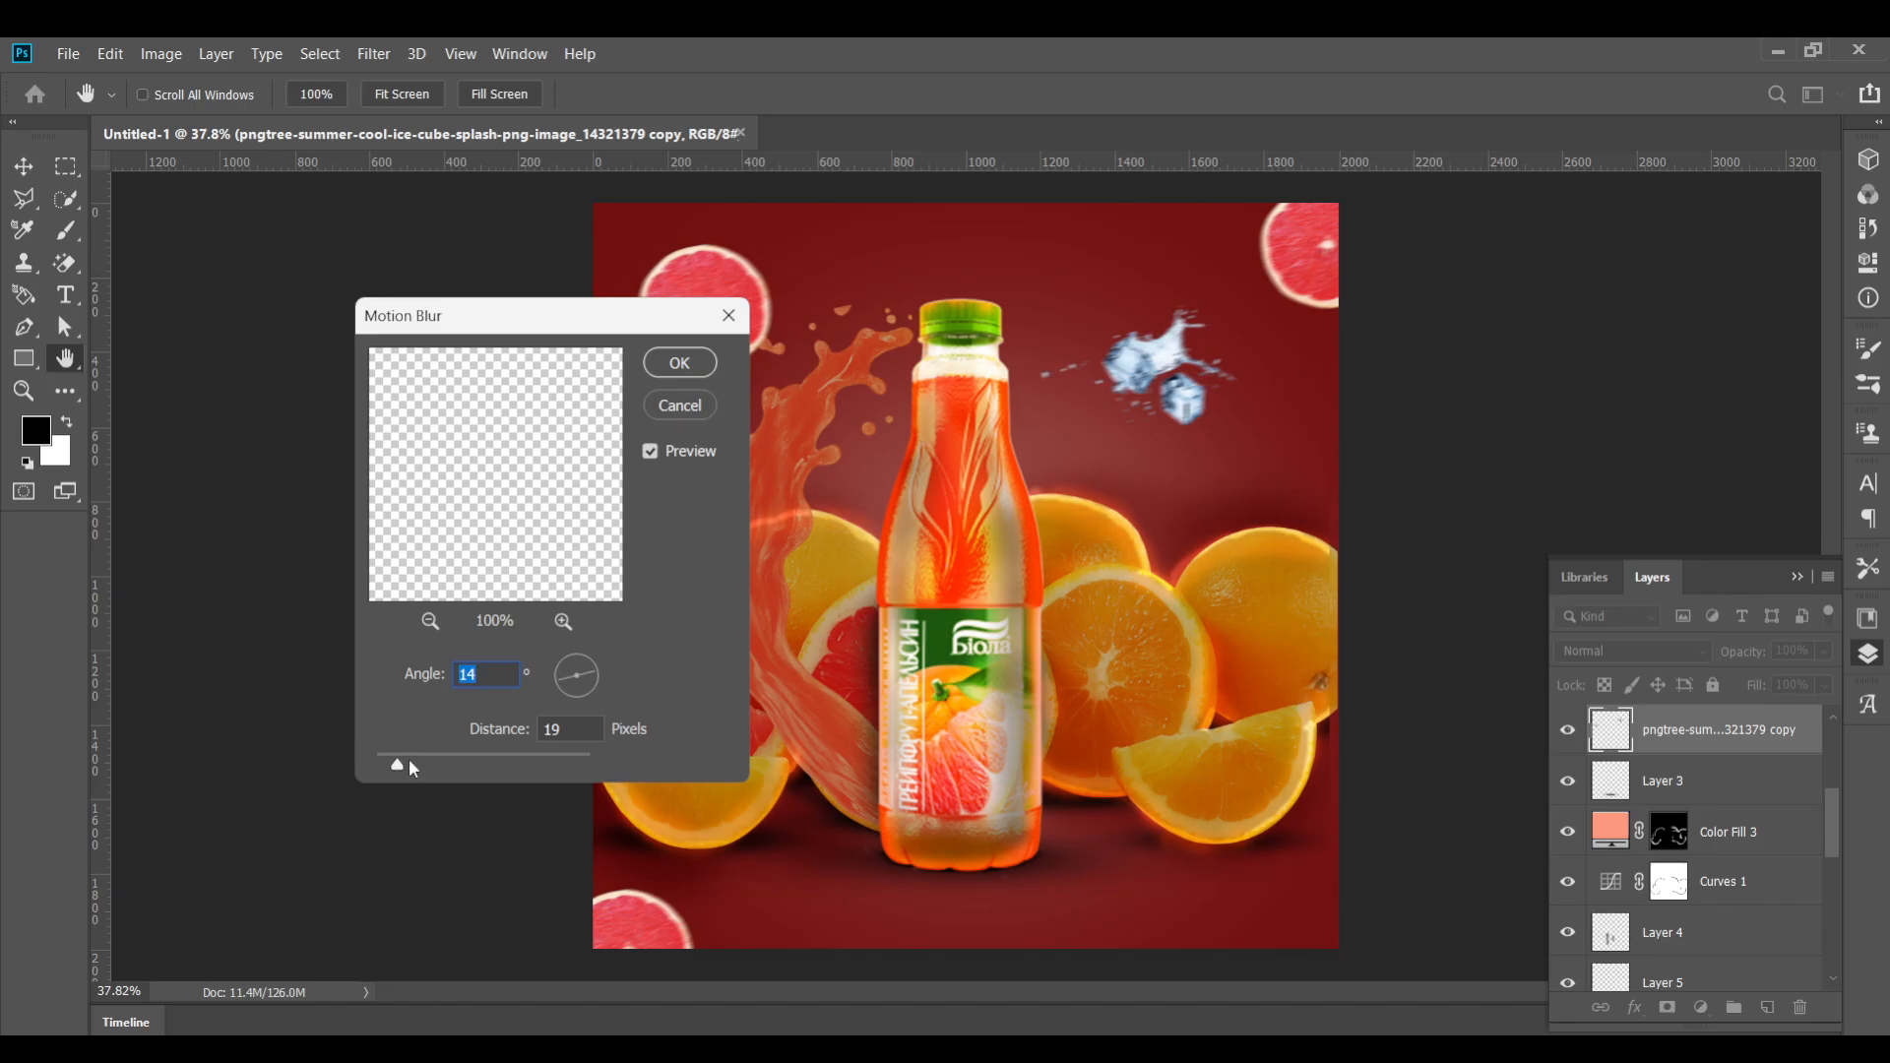
drag(410, 760, 380, 770)
click(685, 365)
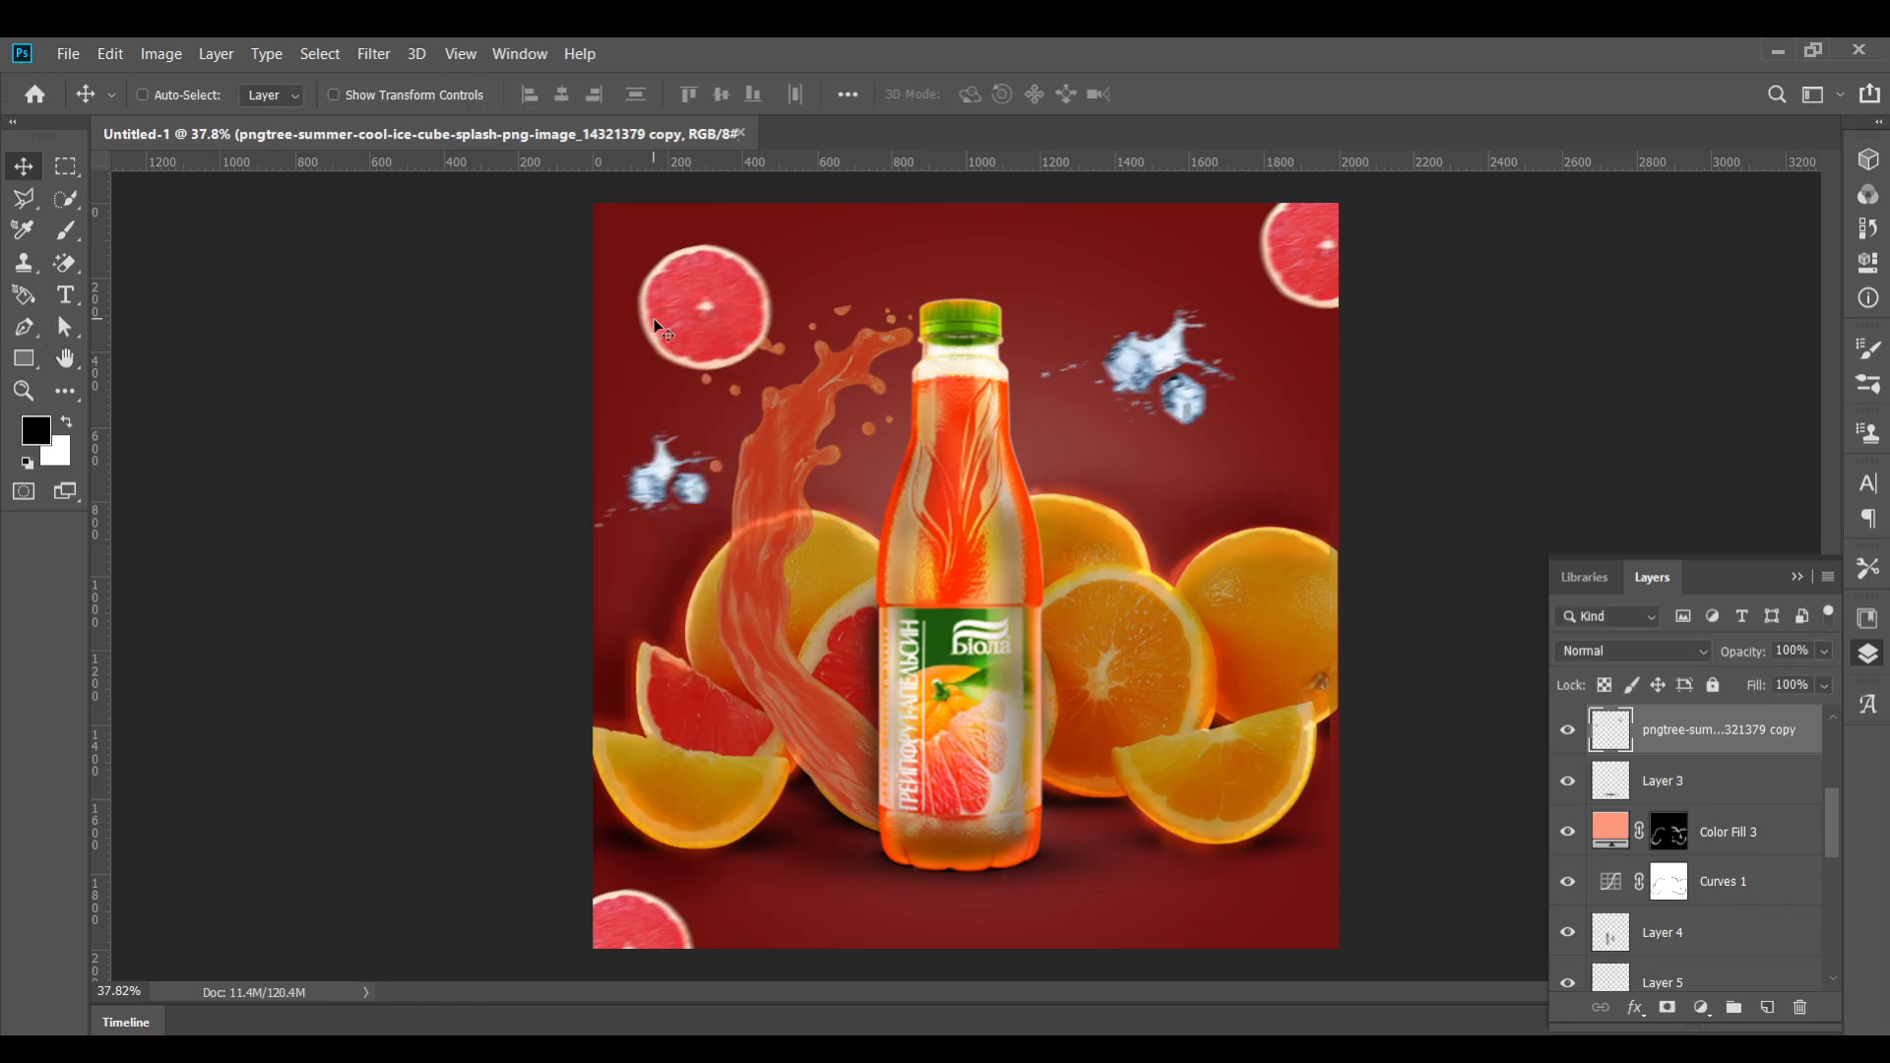
scroll(994, 778, down, 3)
scroll(1000, 791, up, 2)
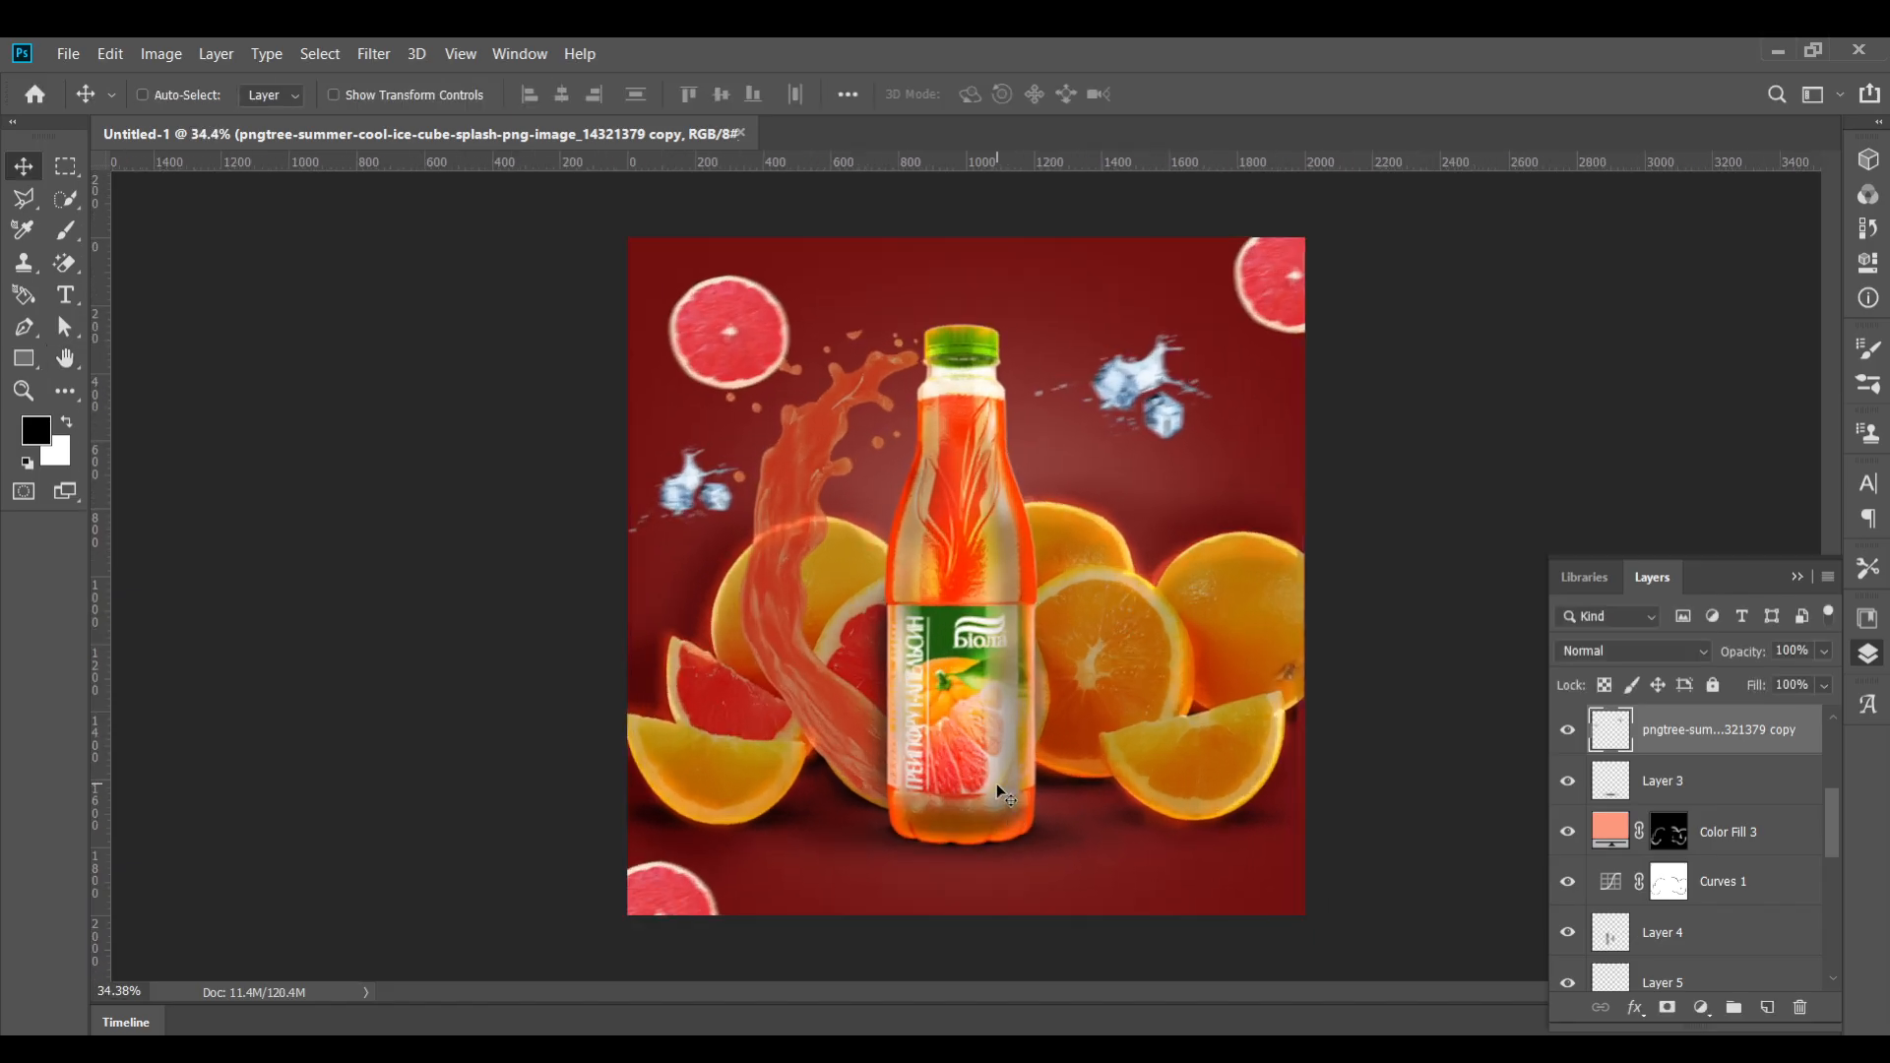